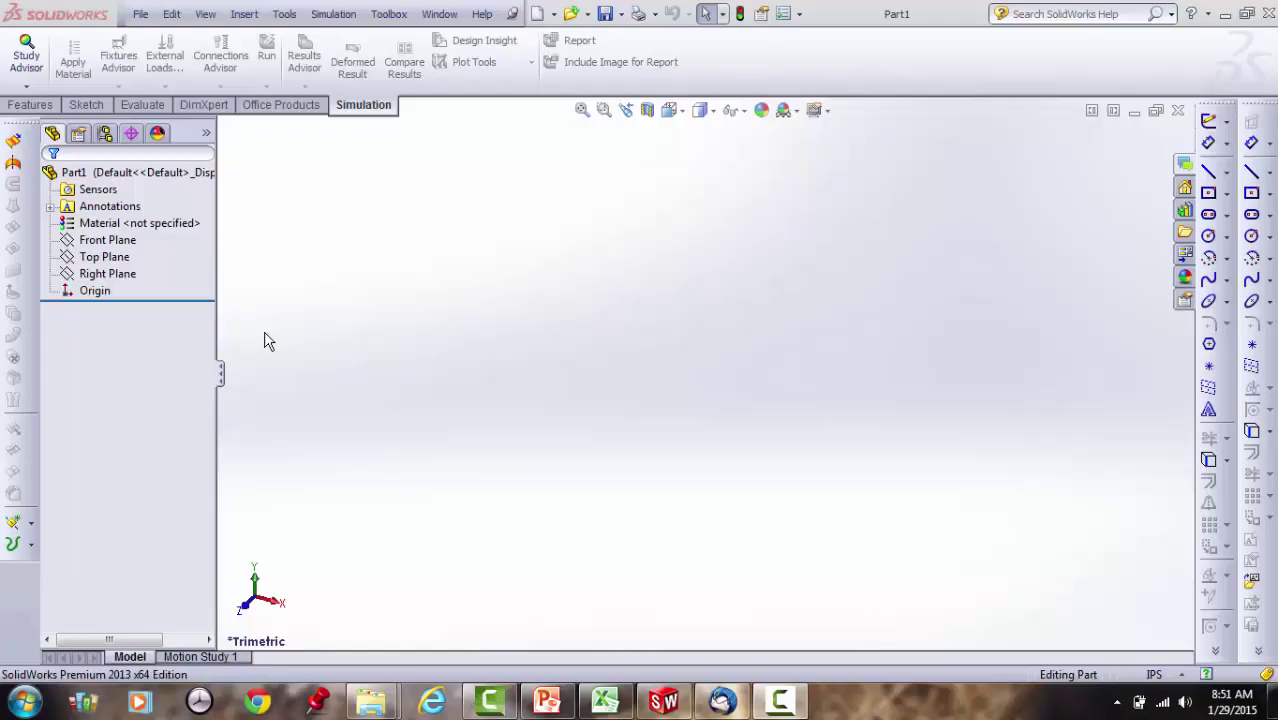
Start a boss extrude sketch on the Right Plane and draw a circle of about 0.86 in radius centred on the origin
click(43, 109)
click(32, 60)
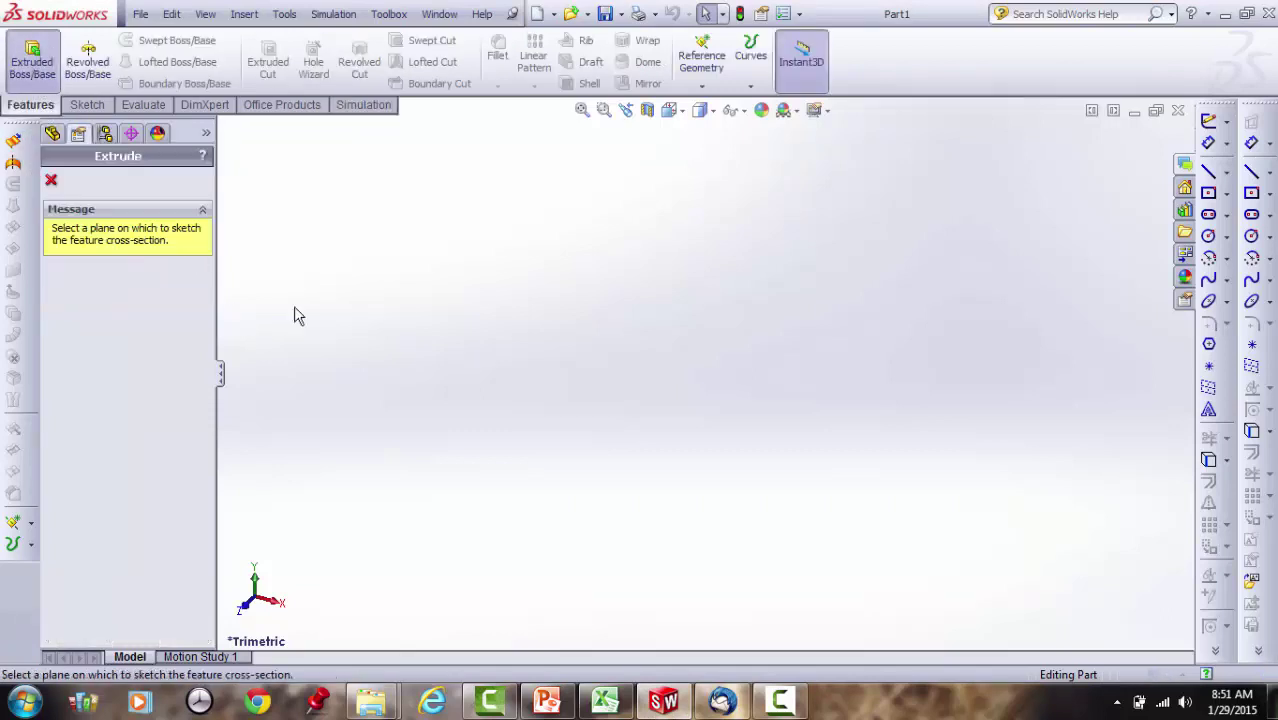
click(621, 385)
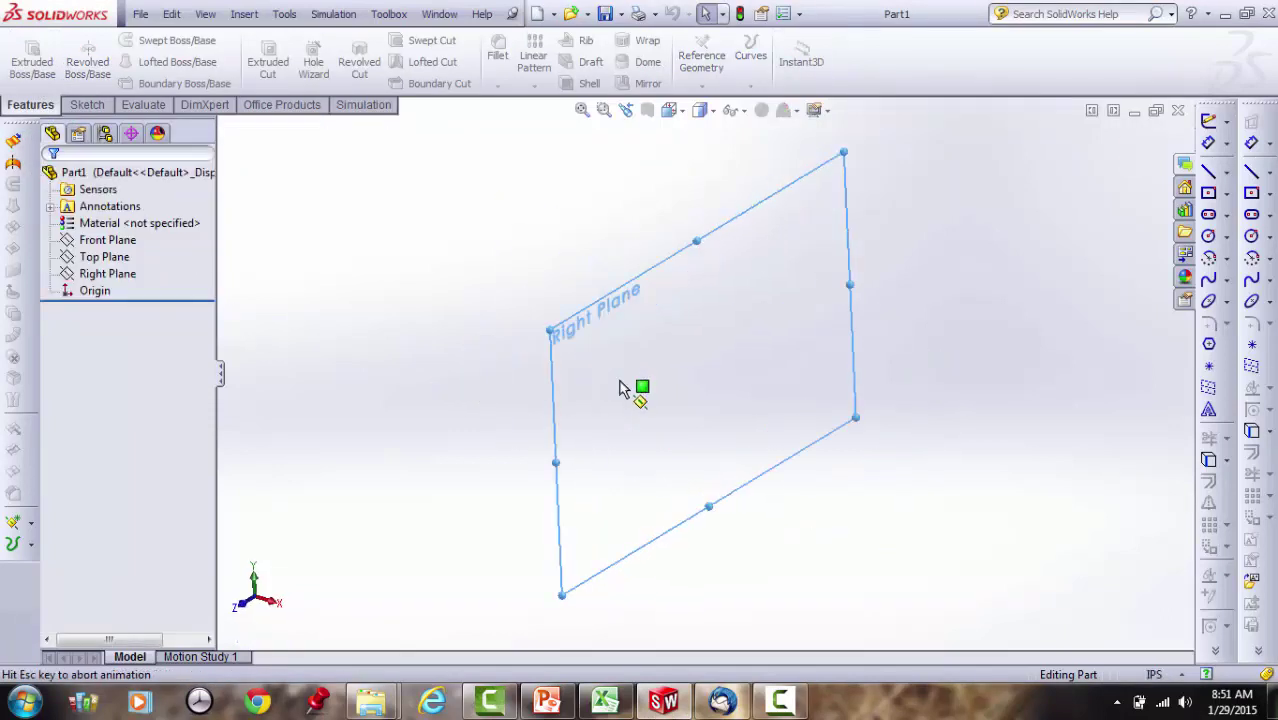
click(90, 105)
click(146, 40)
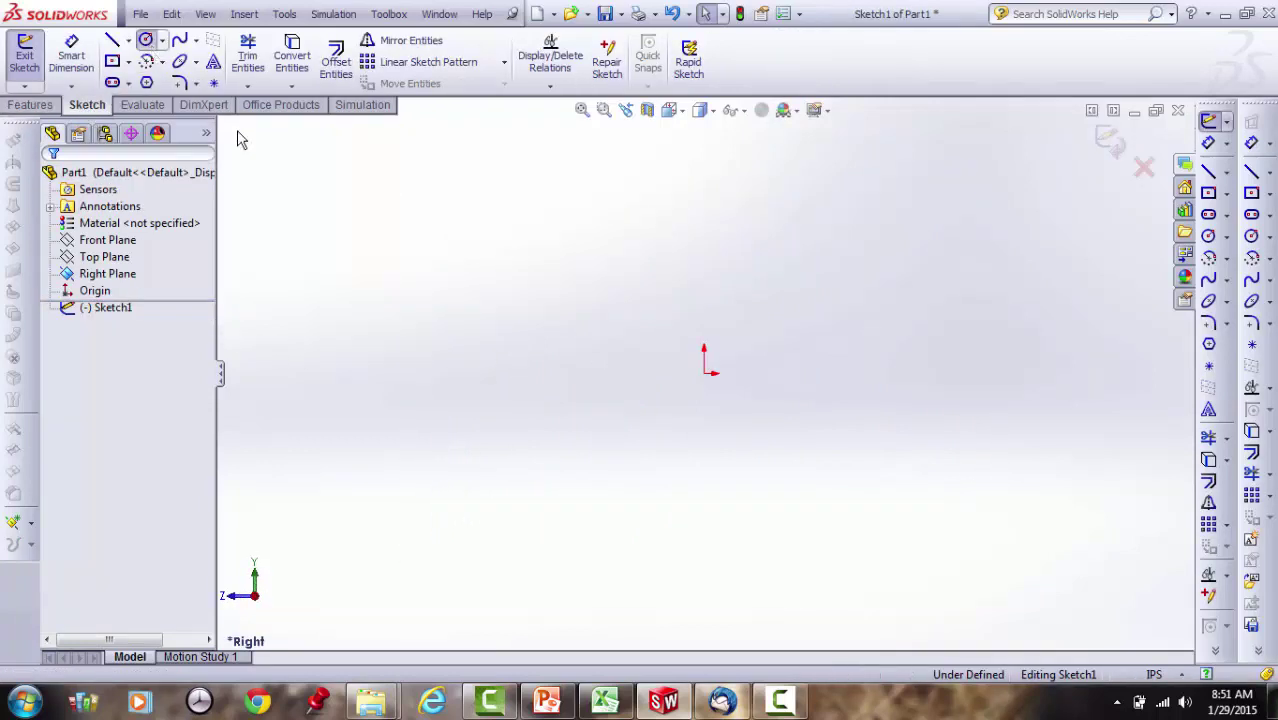
click(704, 373)
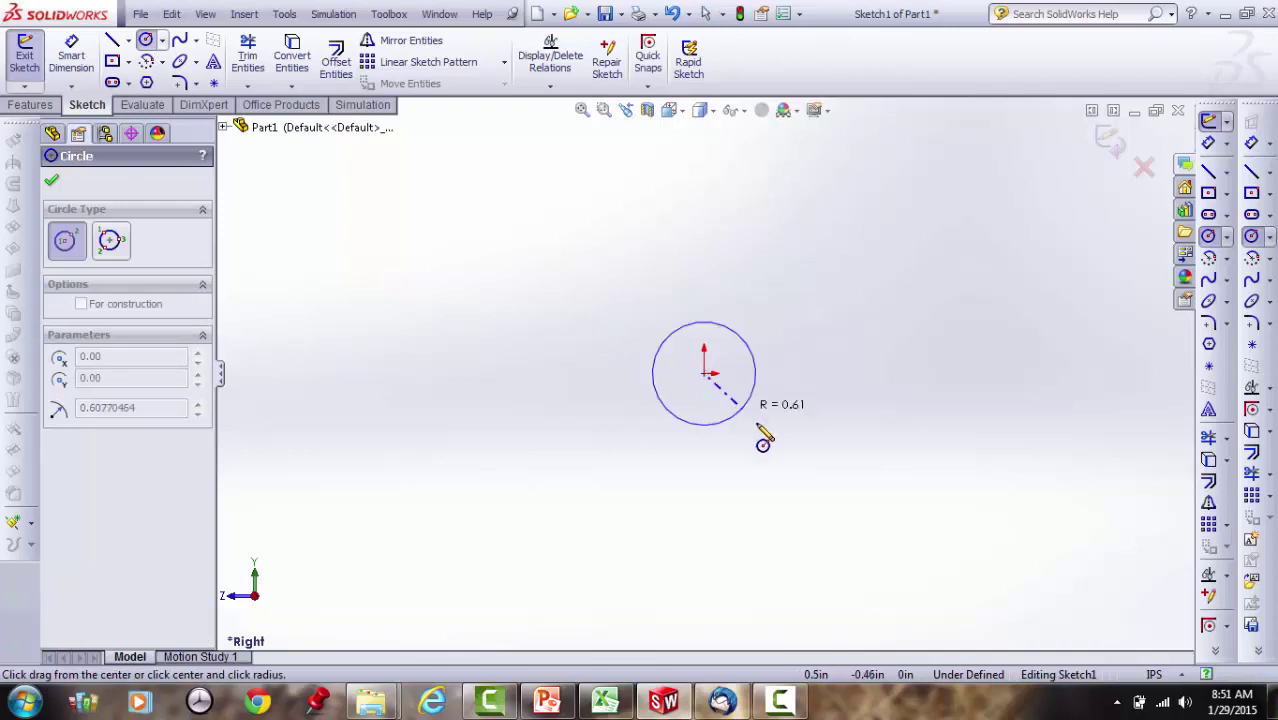
click(752, 420)
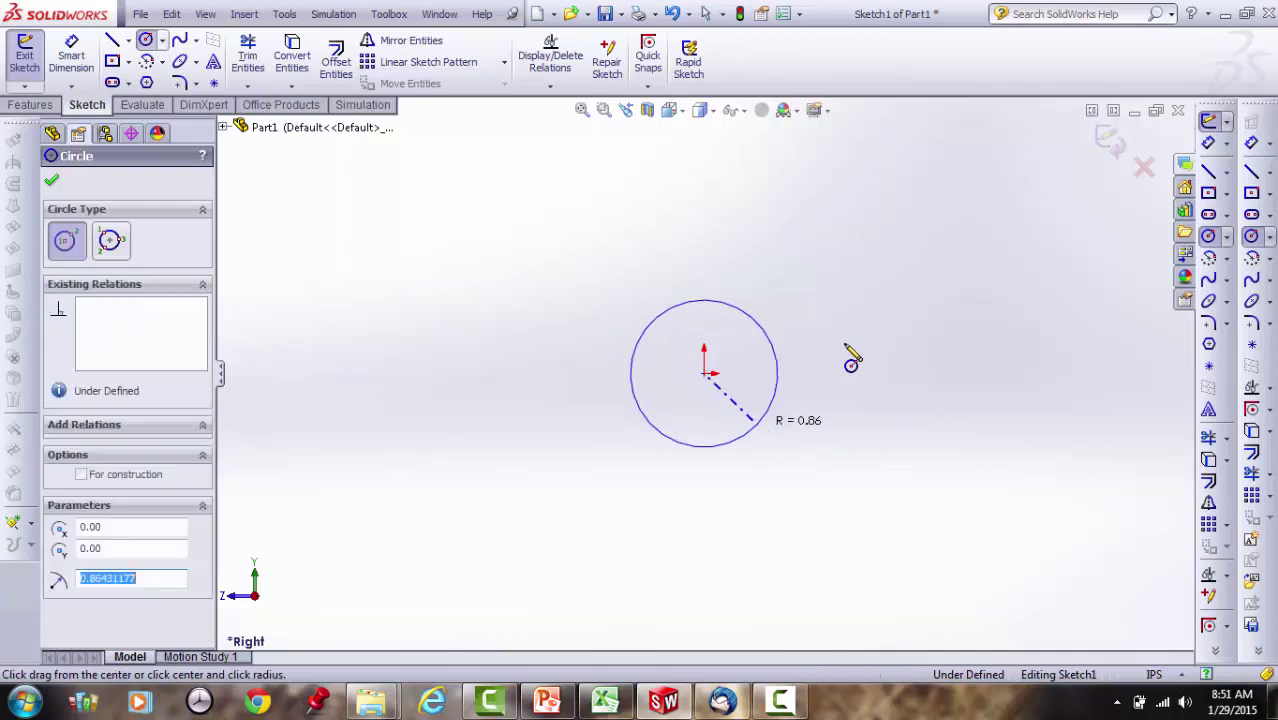
Dimension the circle's diameter to 2 in
click(71, 55)
click(760, 333)
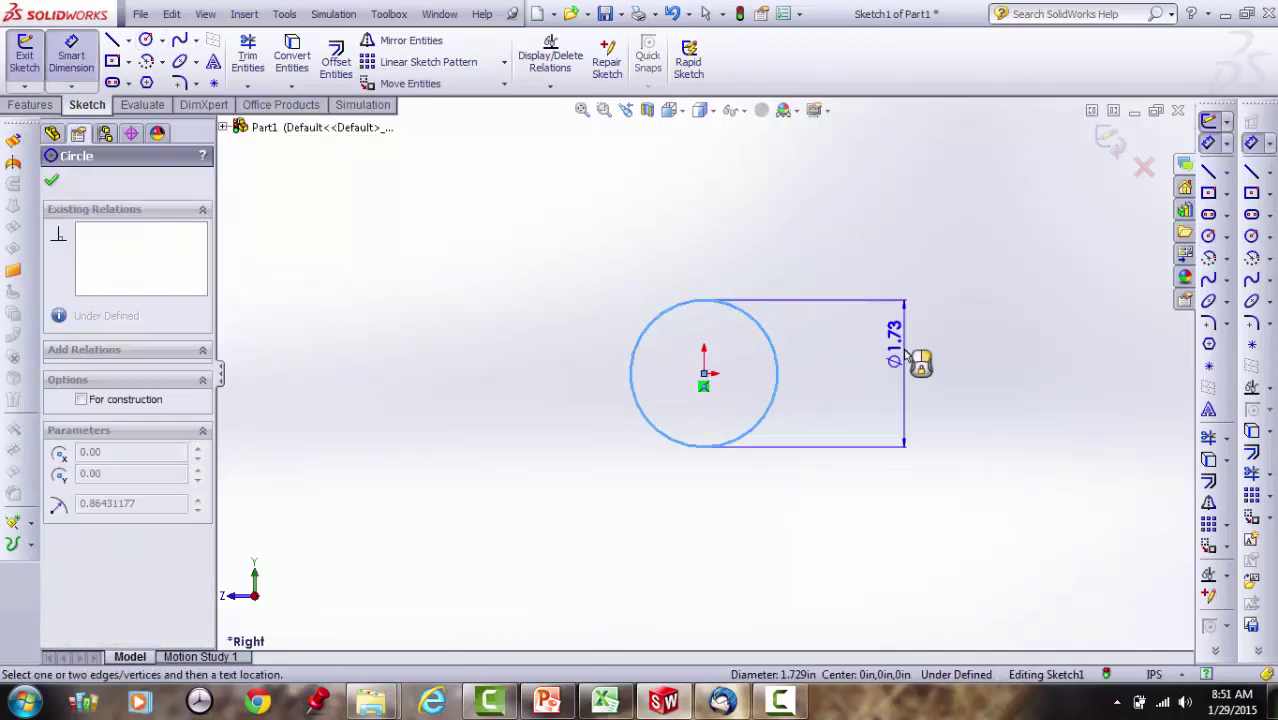
click(914, 358)
text(2)
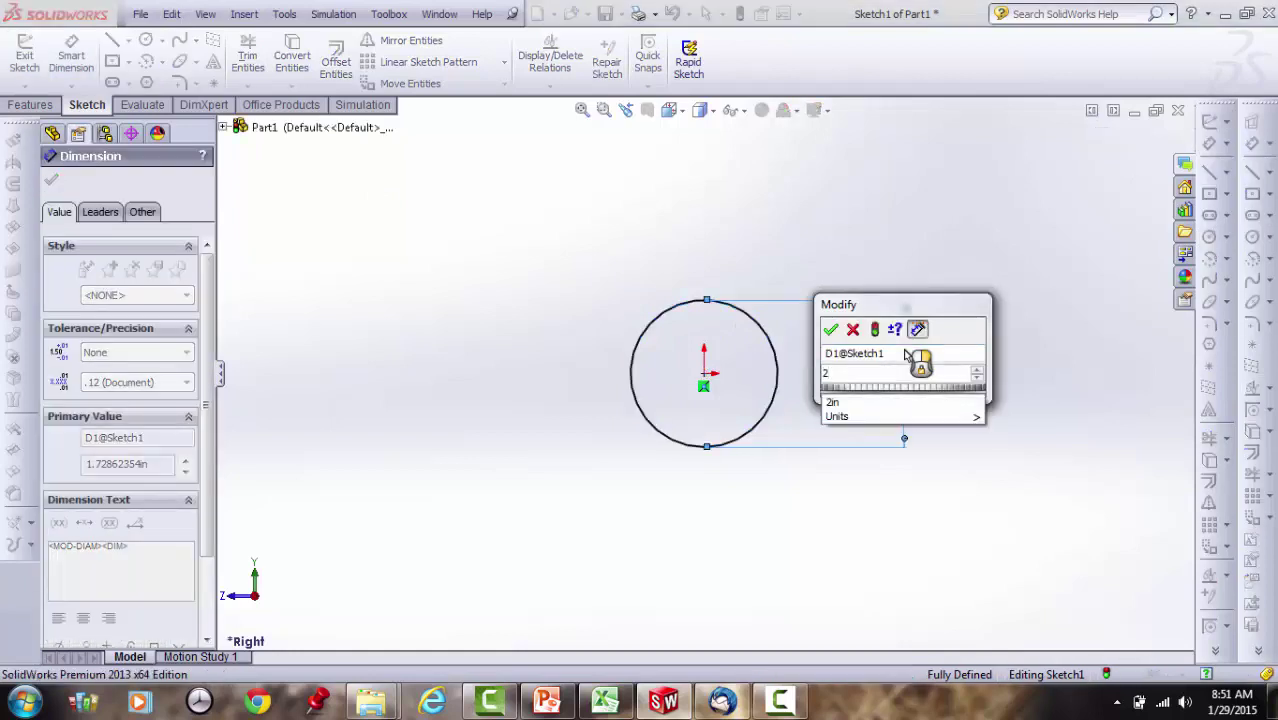
key(Return)
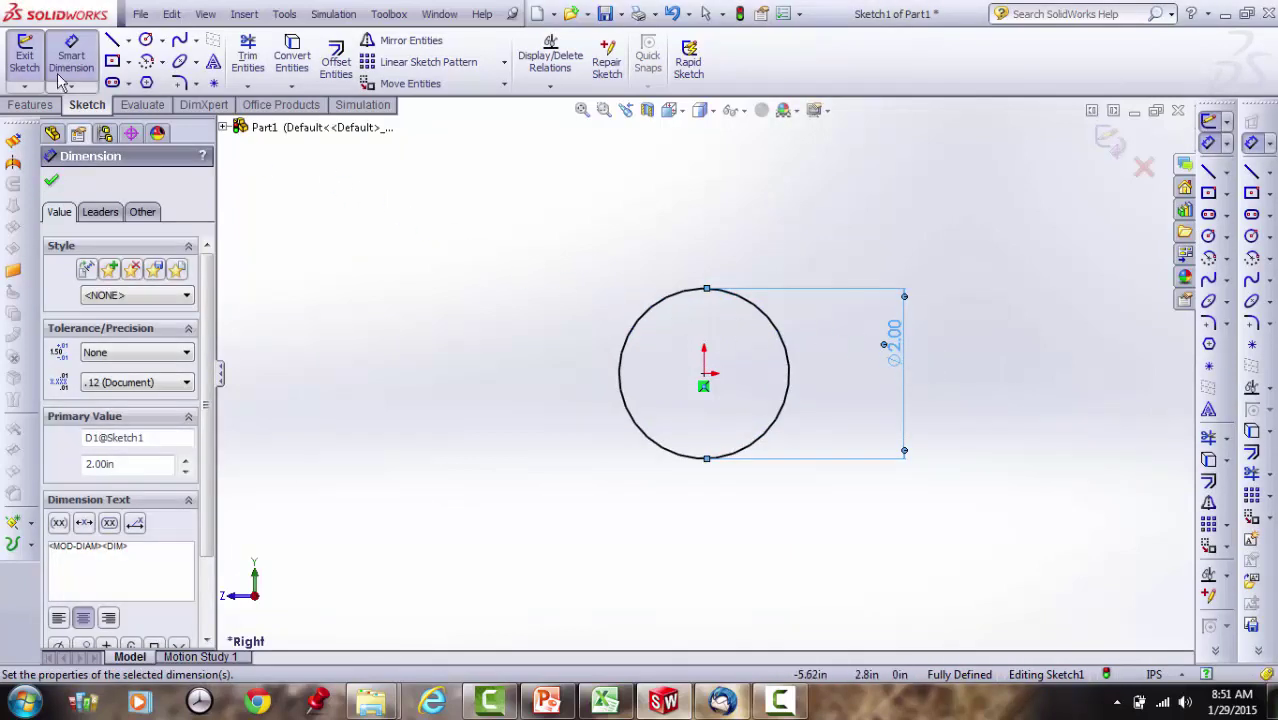
Finish the sketch and extrude the circle blind to a depth of 10 in
click(28, 62)
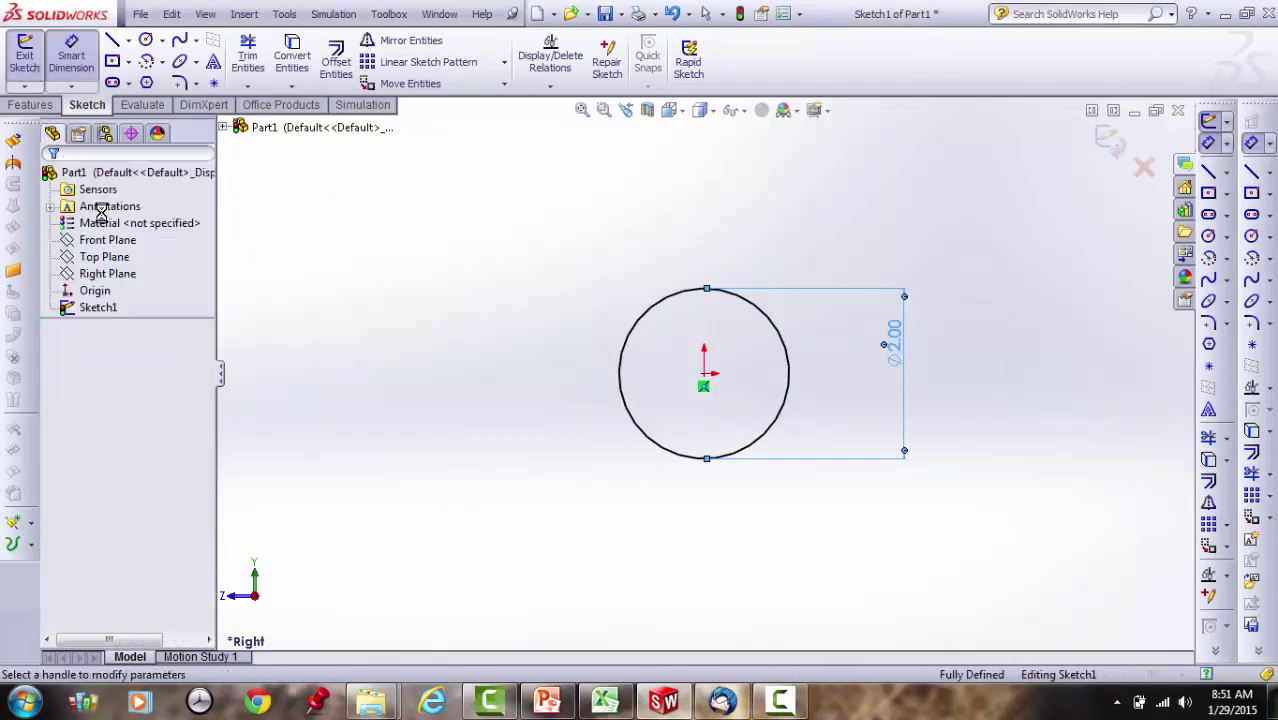
key(e)
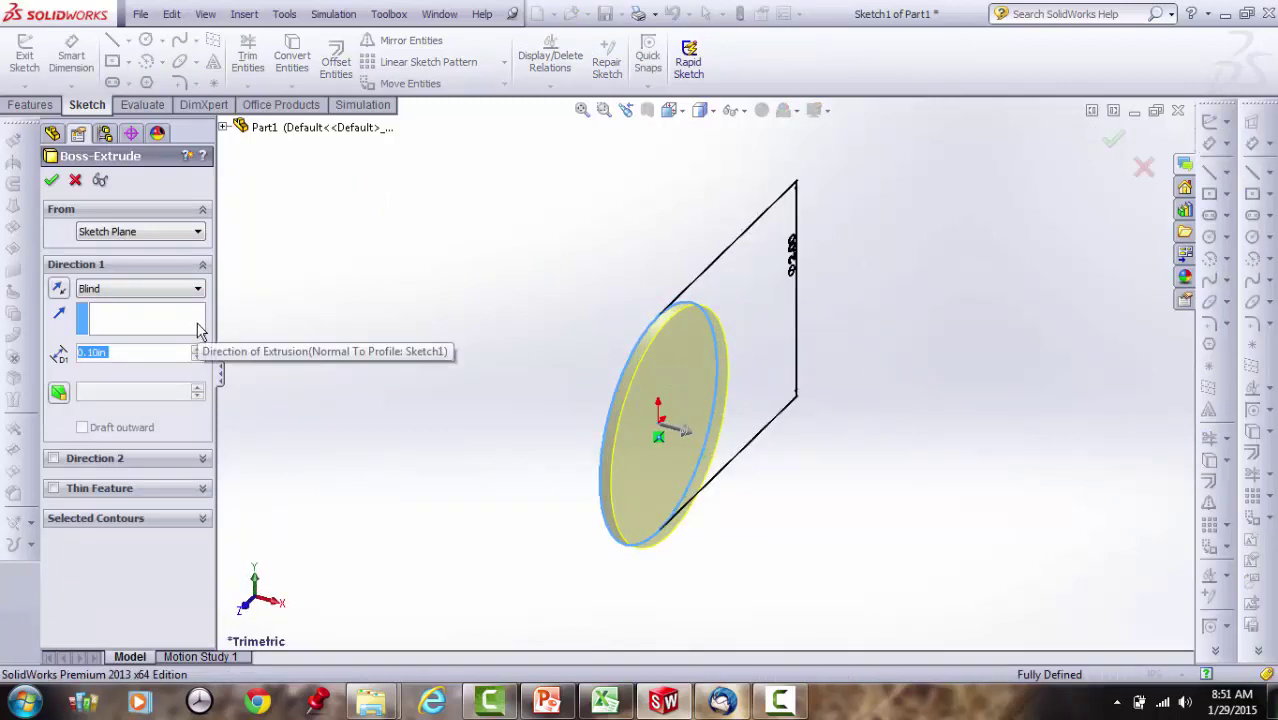
text(10)
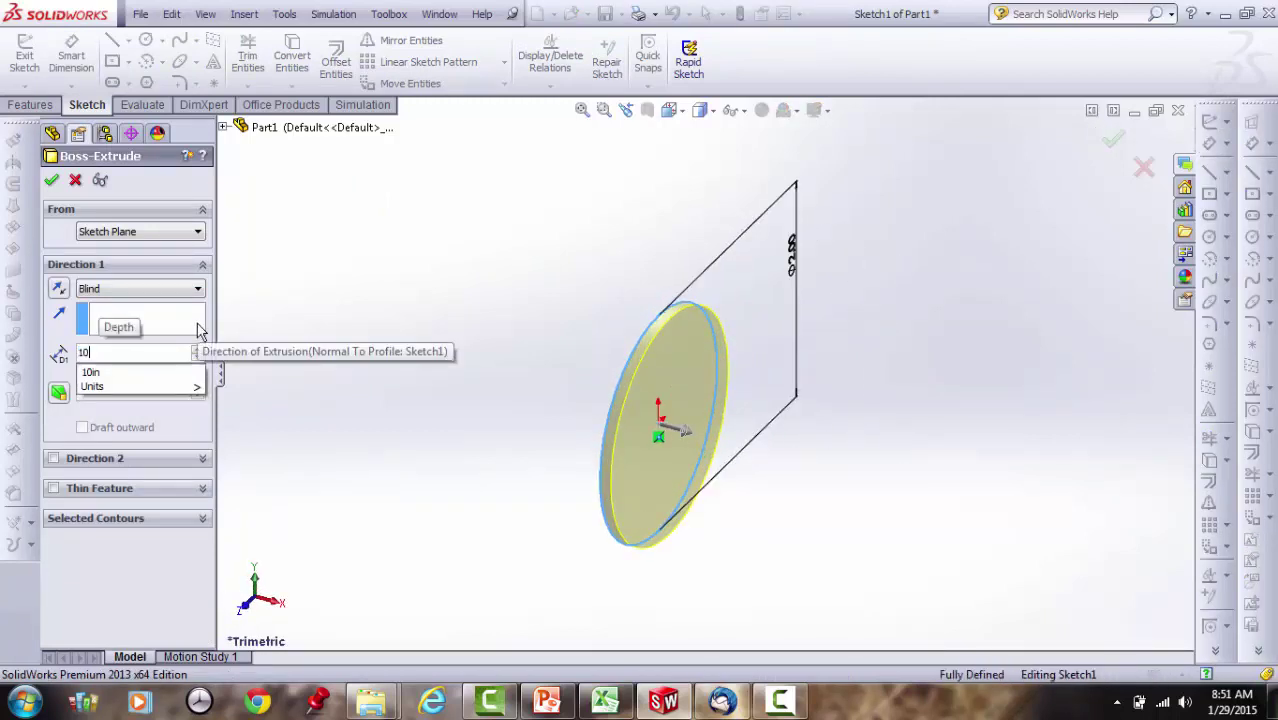
key(Return)
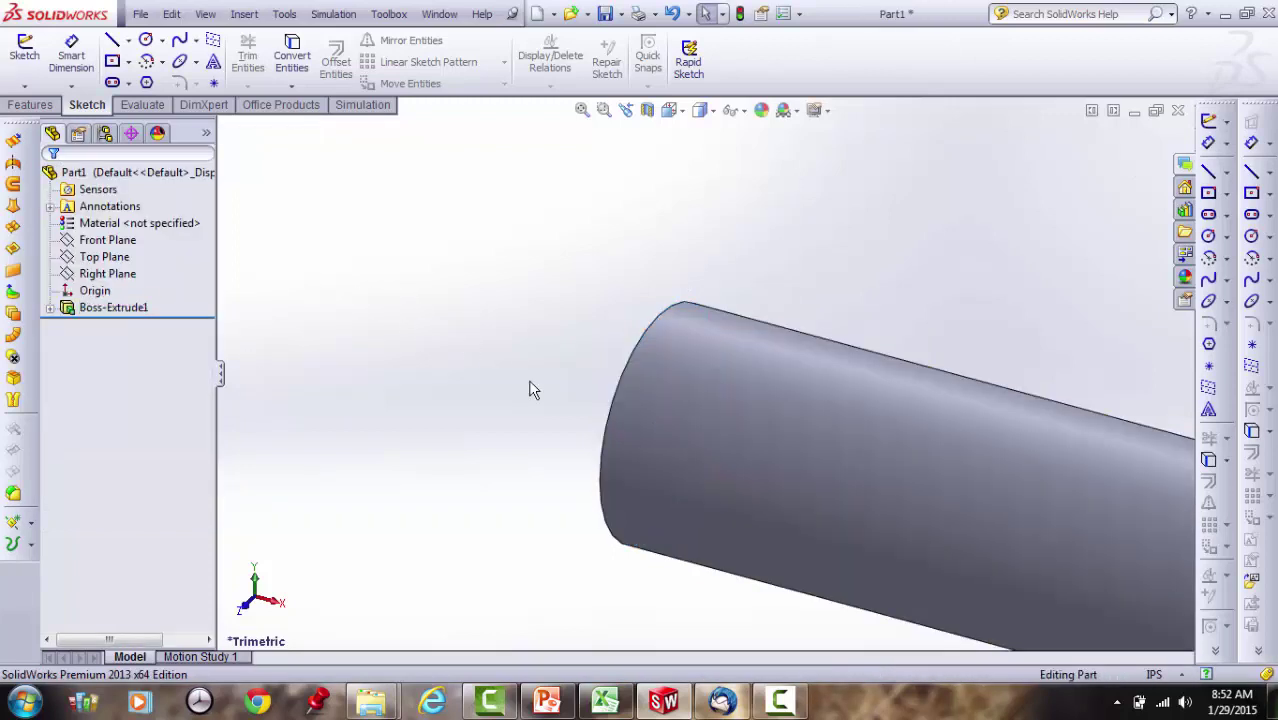
key(f)
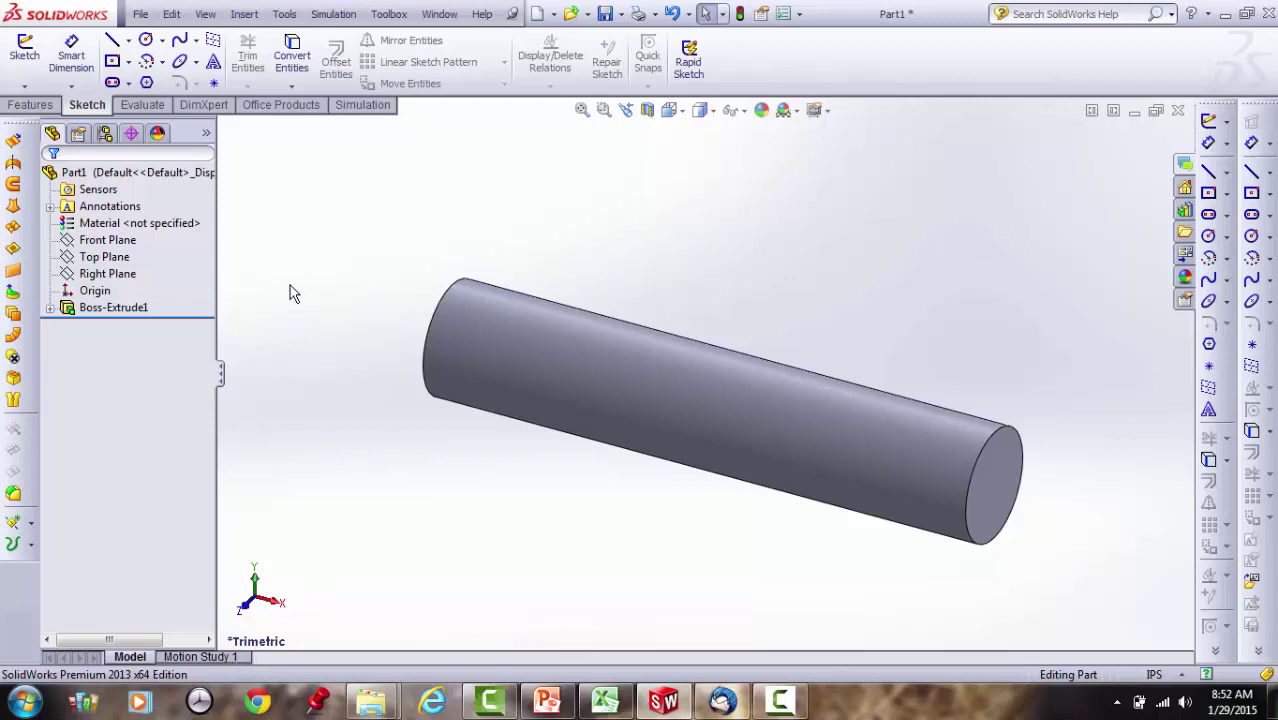
Check in the Add-Ins list that SolidWorks Simulation is active and set to load at start-up
click(284, 14)
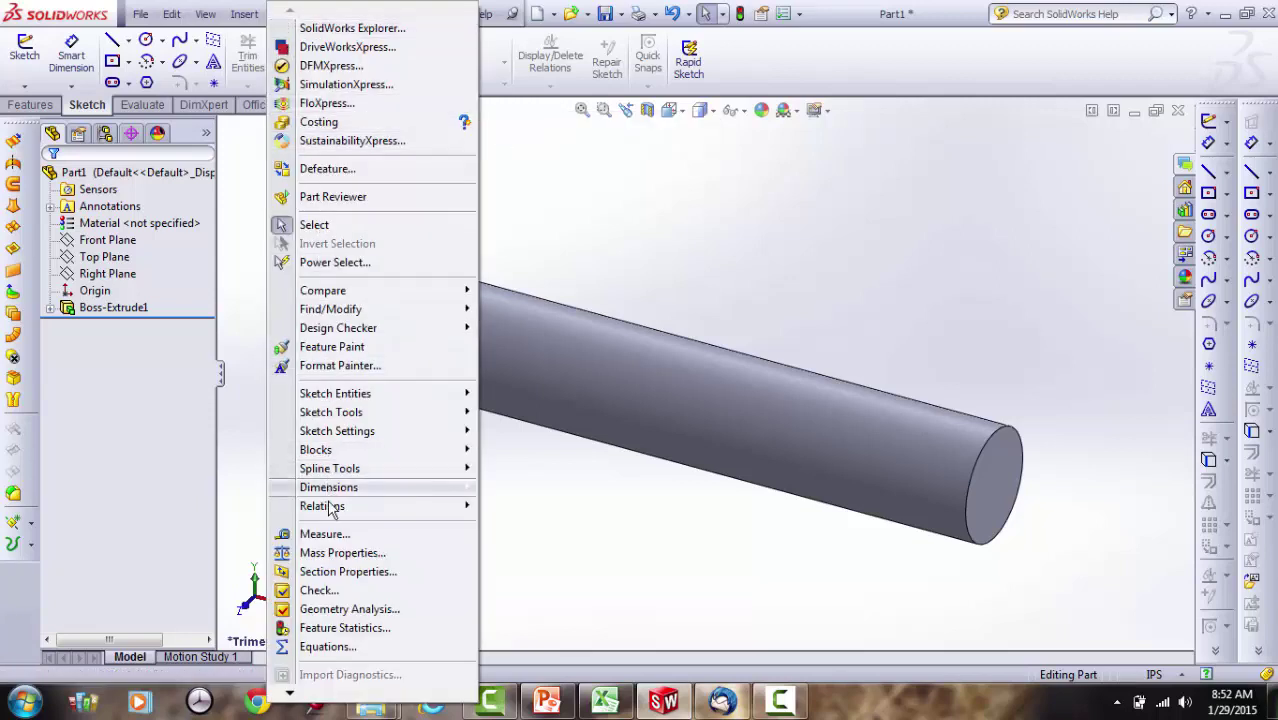
mouse_move(322, 700)
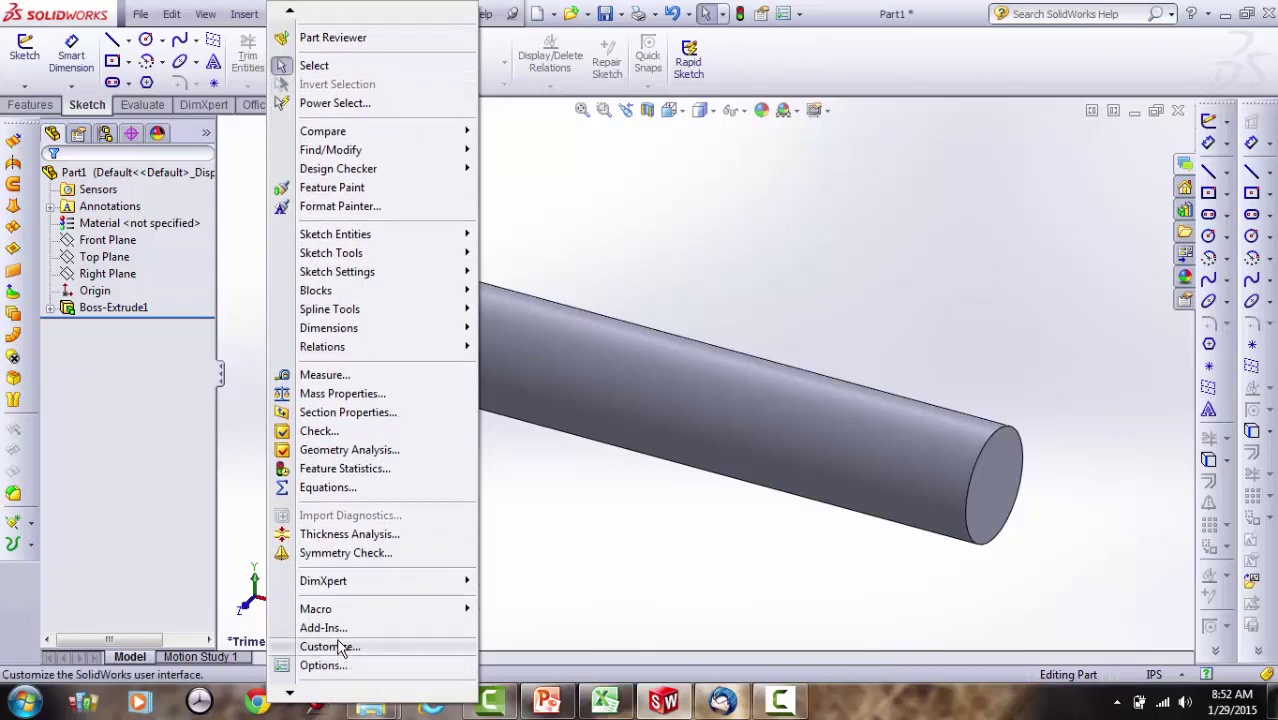
click(336, 628)
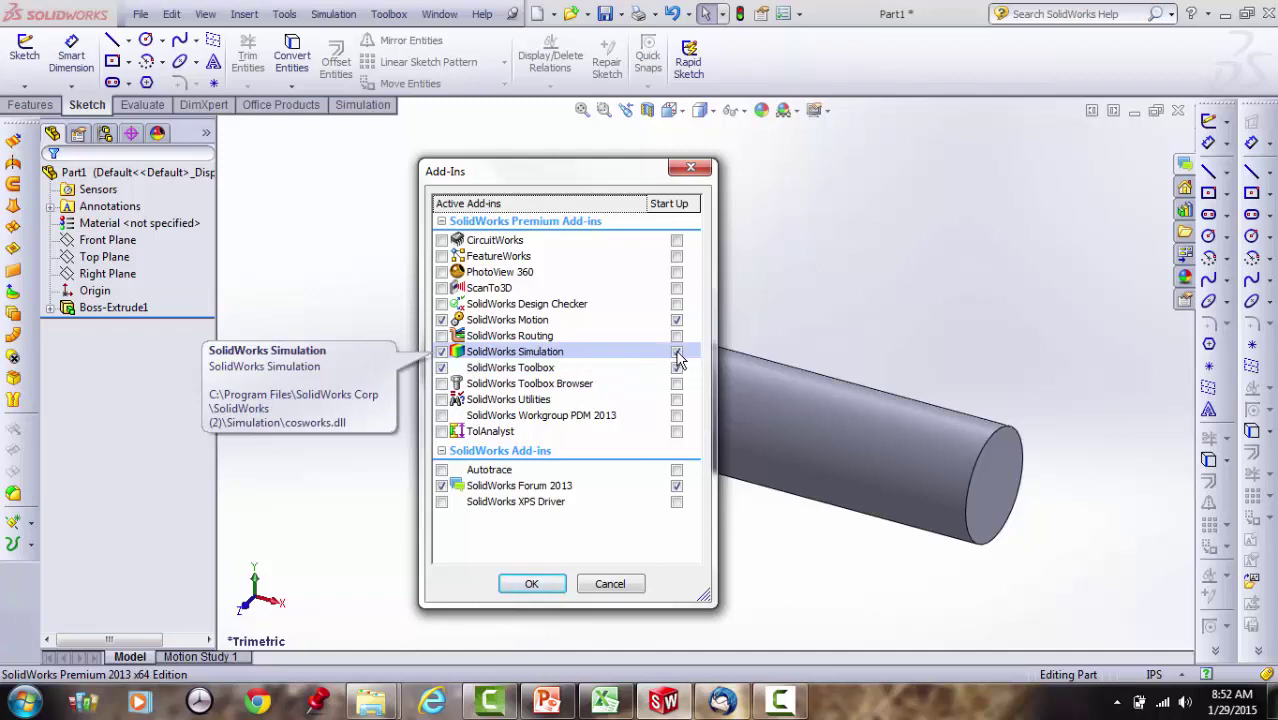
click(556, 585)
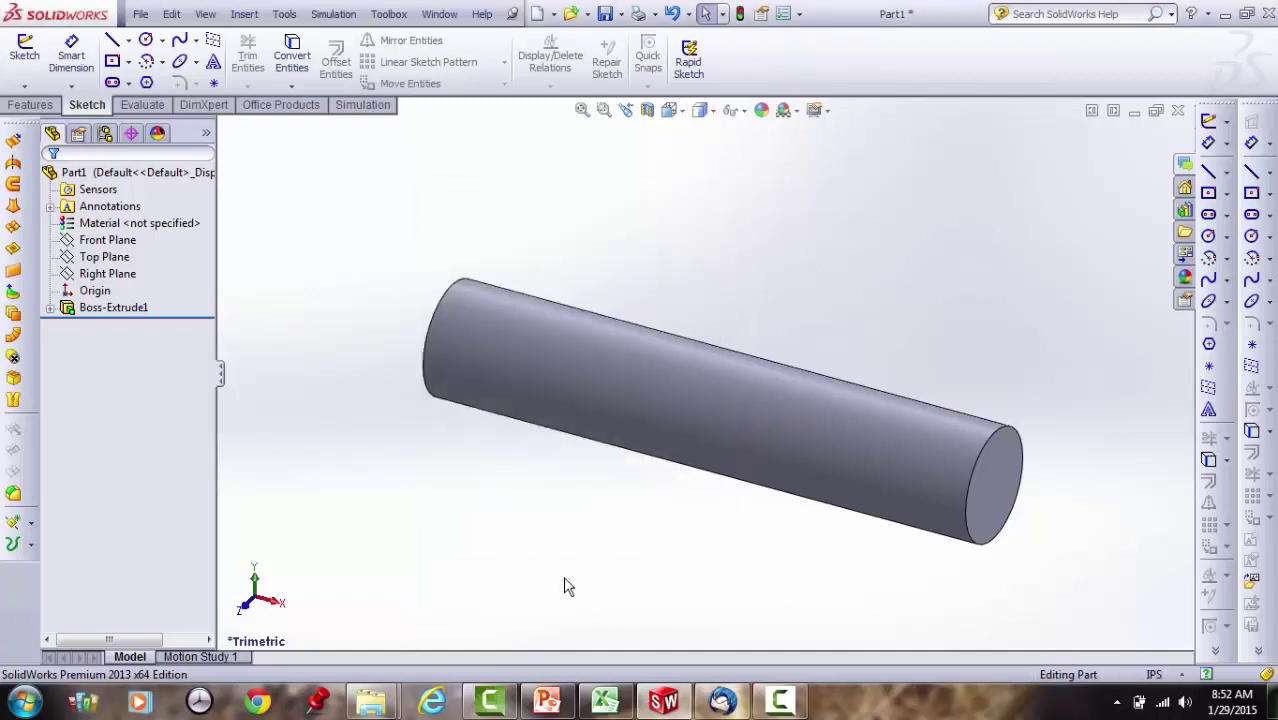
Create a new static simulation study named Study 1
click(230, 658)
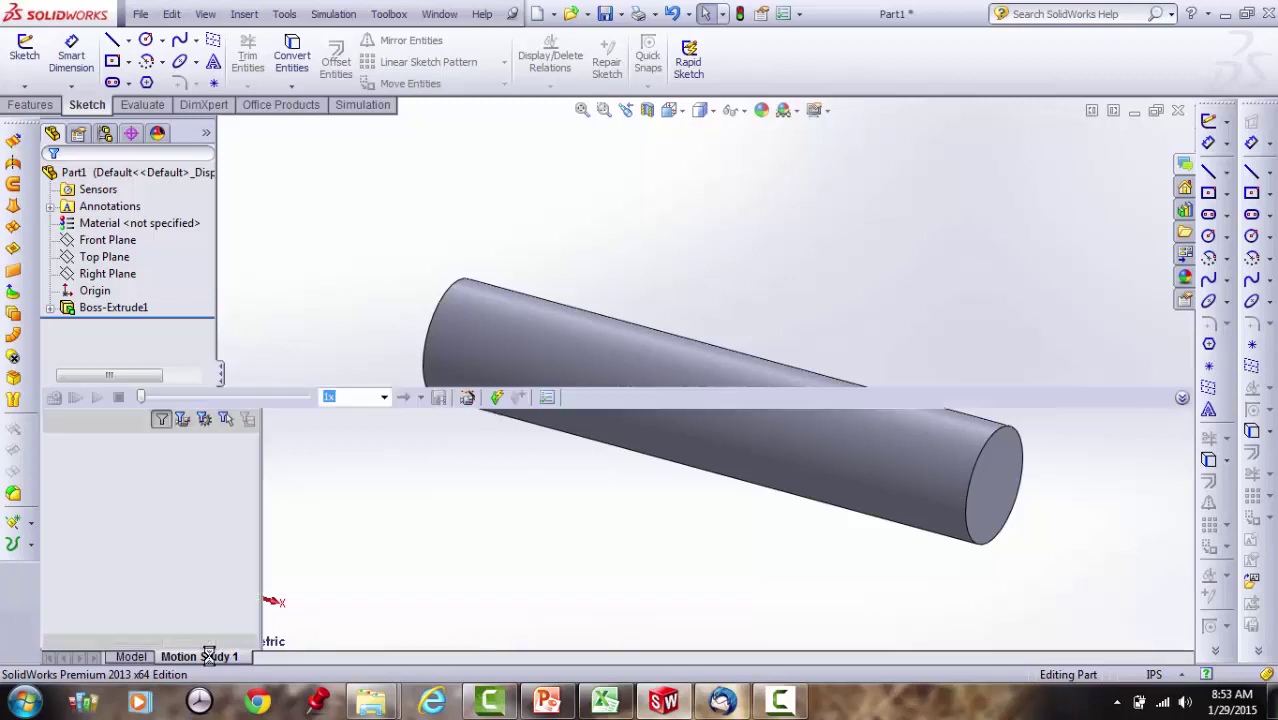
right_click(205, 656)
click(197, 668)
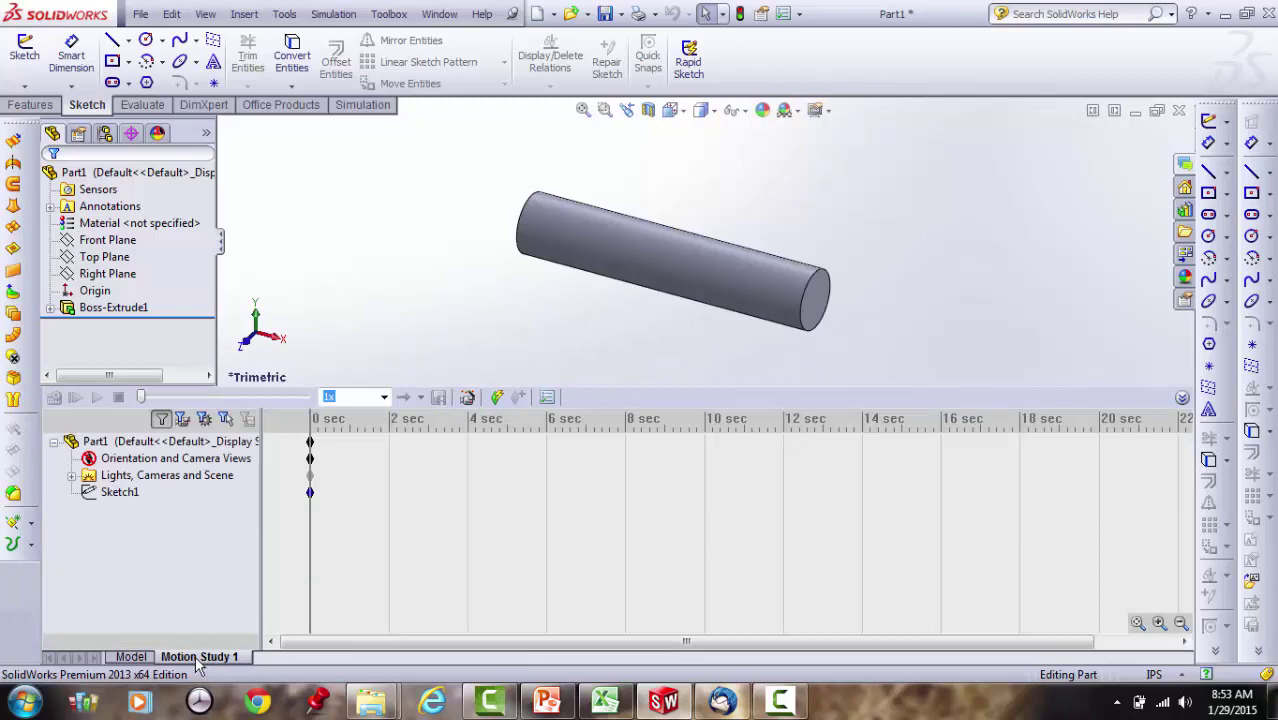
right_click(199, 660)
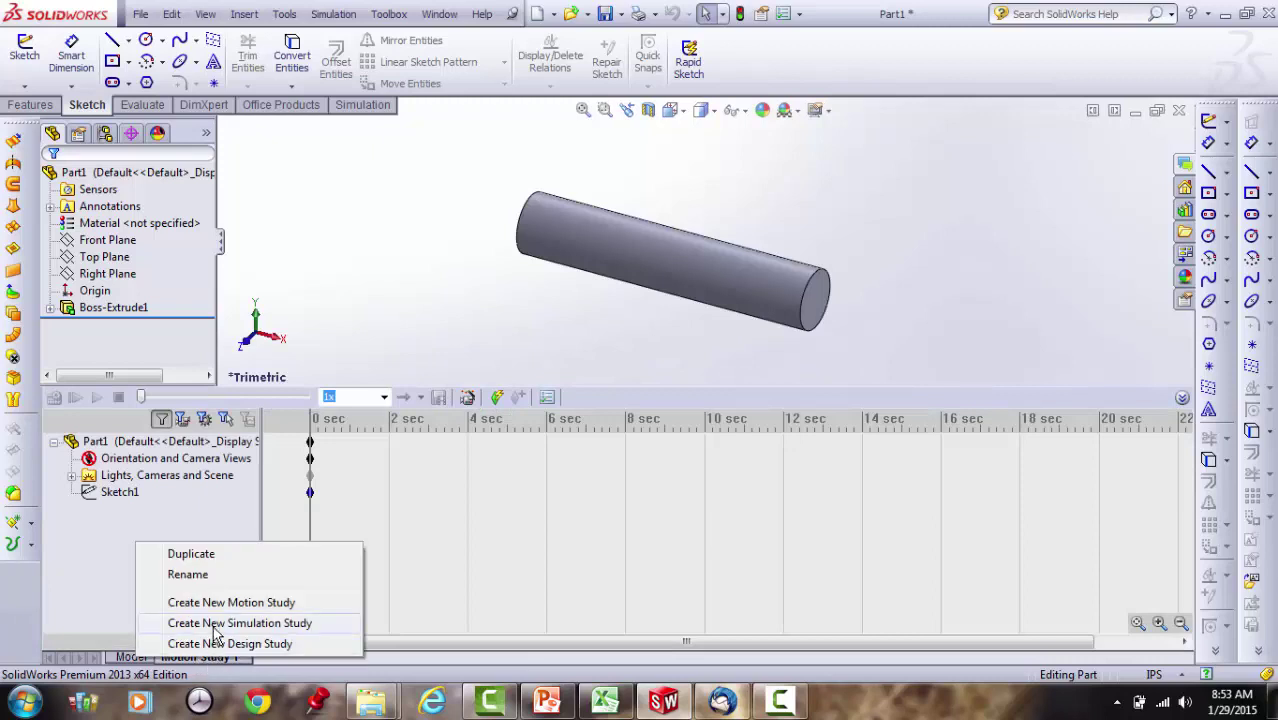
click(213, 623)
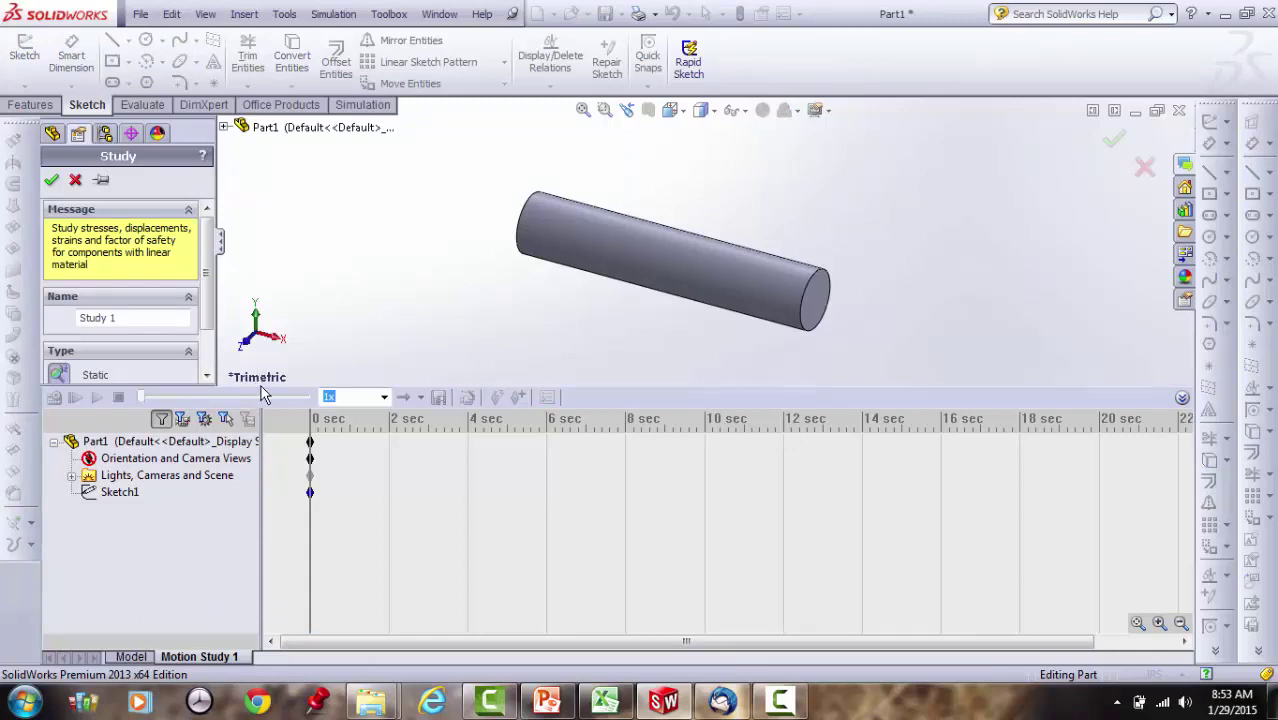
drag(260, 385, 260, 487)
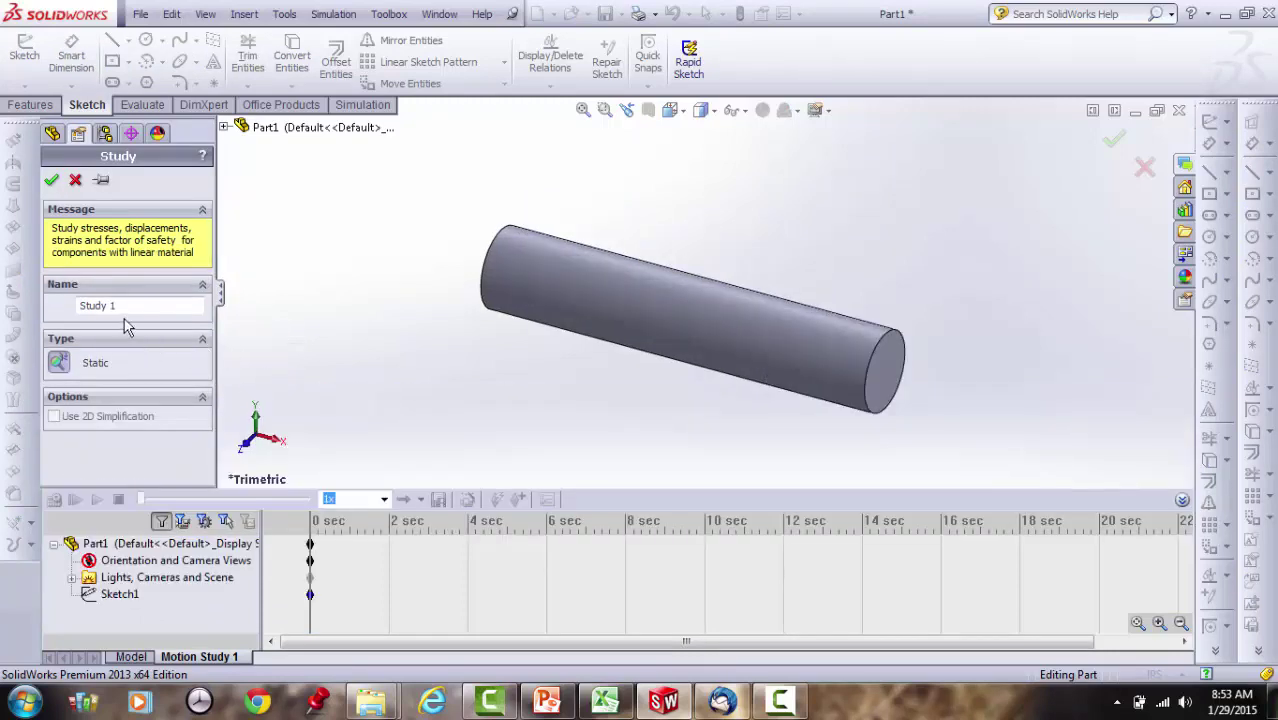
click(51, 180)
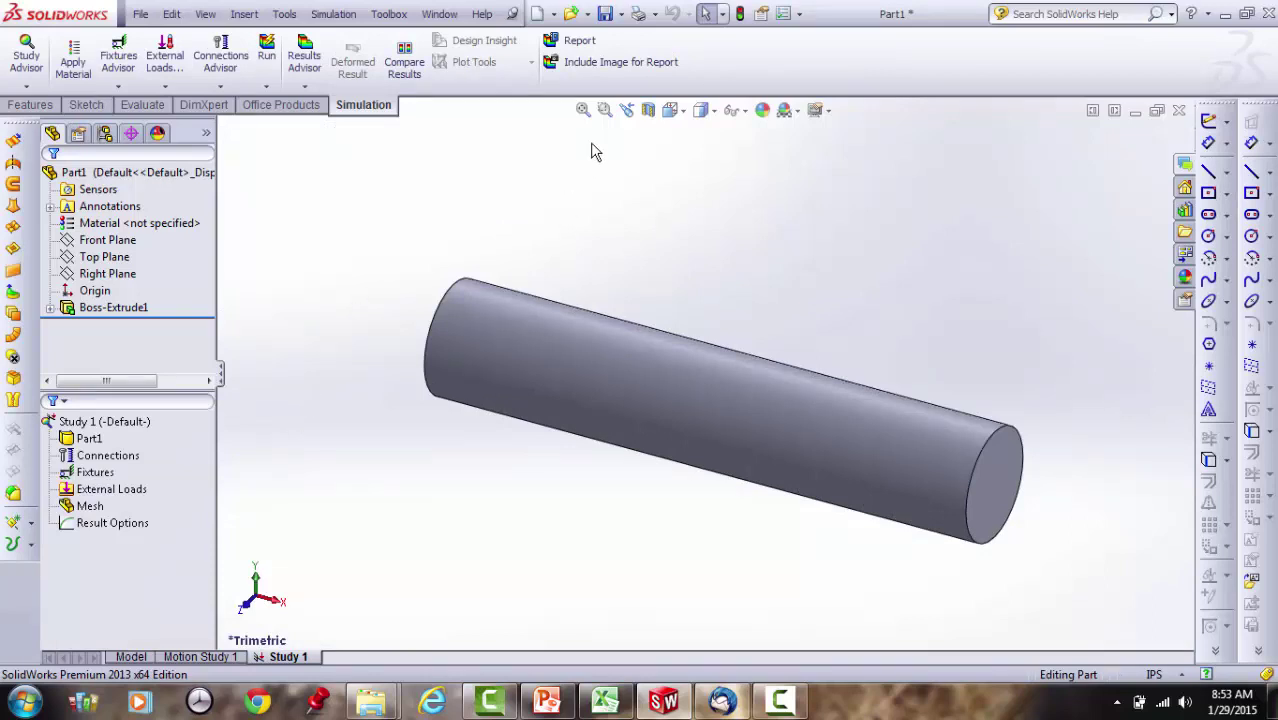
Define a Fixed Geometry fixture on the cylinder's circular end face at the origin
click(96, 472)
click(283, 410)
click(604, 110)
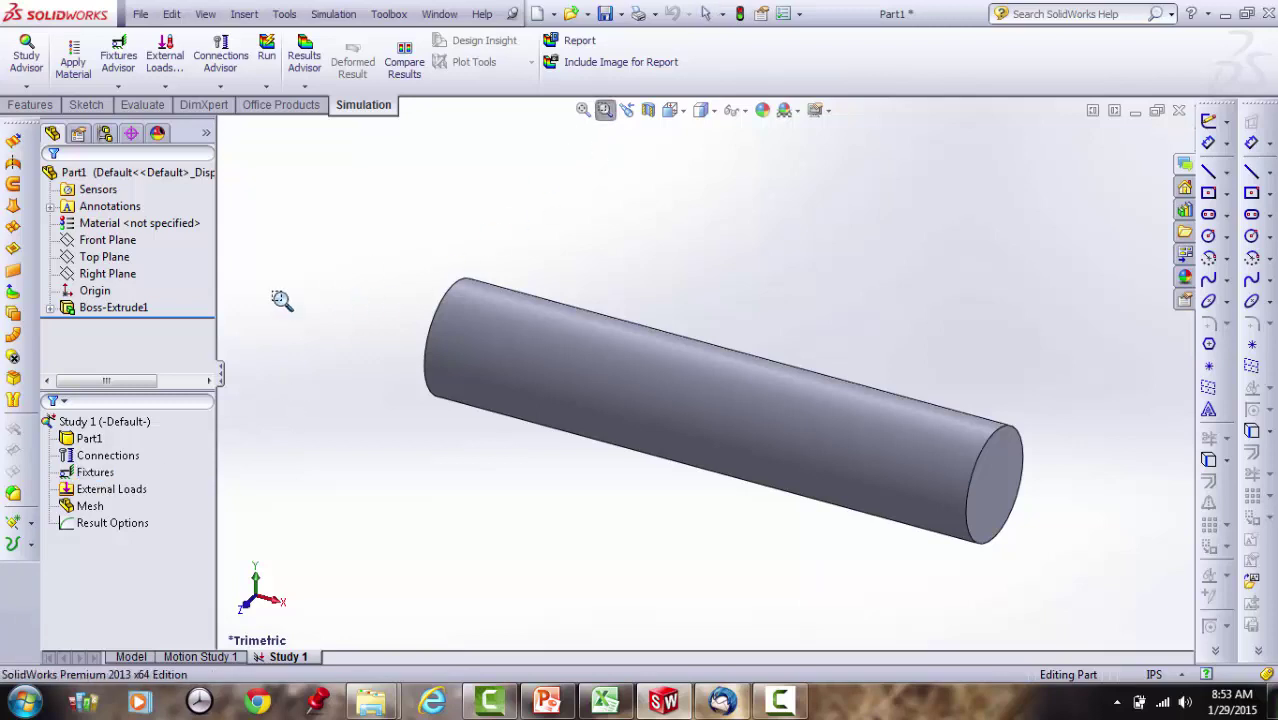
right_click(281, 300)
click(334, 386)
drag(334, 386, 365, 365)
right_click(360, 364)
click(420, 462)
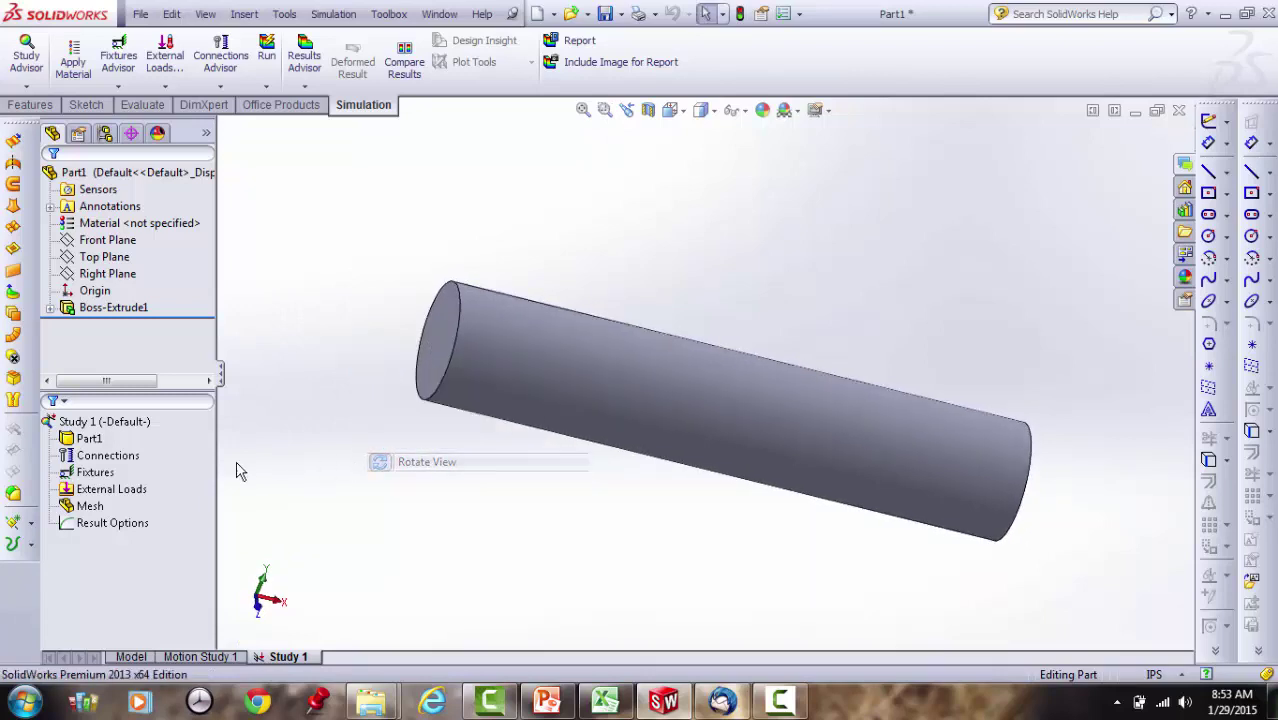
click(96, 472)
right_click(107, 482)
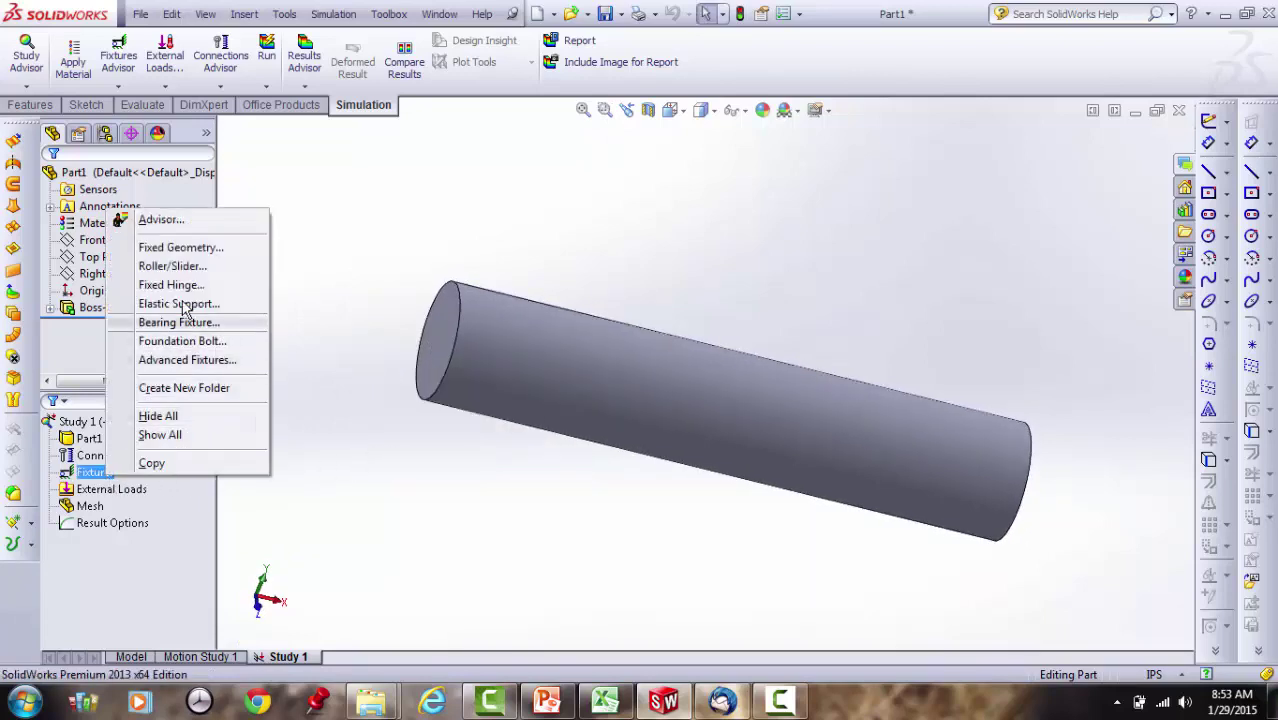
click(188, 247)
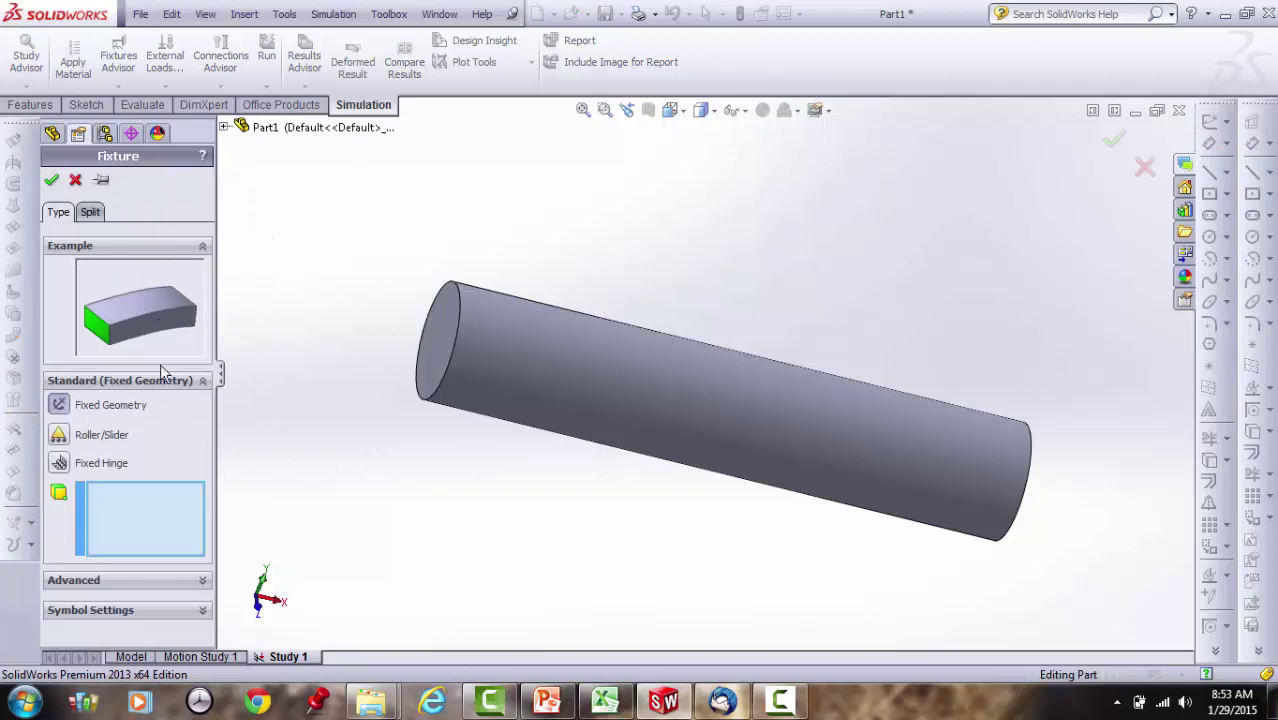
click(425, 357)
Examine the fixture symbols on the fixed end and the rest of the cylinder, and accept the fixture
scroll(522, 305, up, 3)
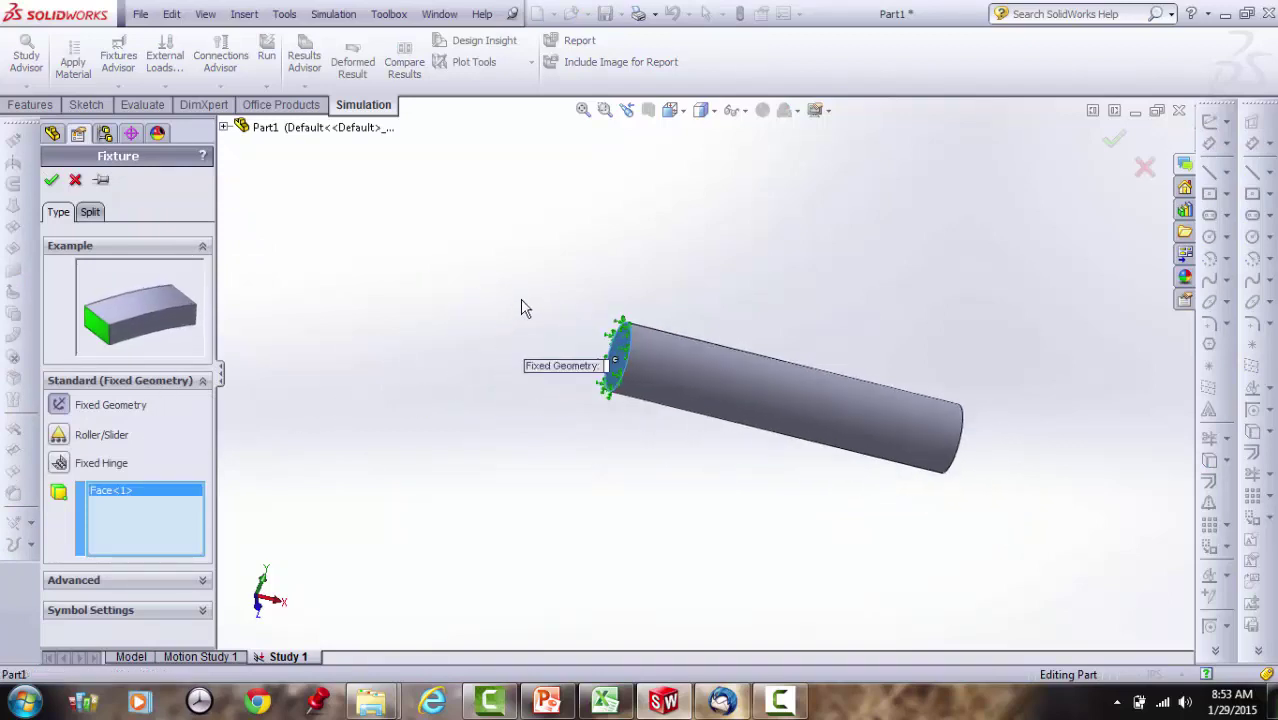
scroll(689, 428, down, 6)
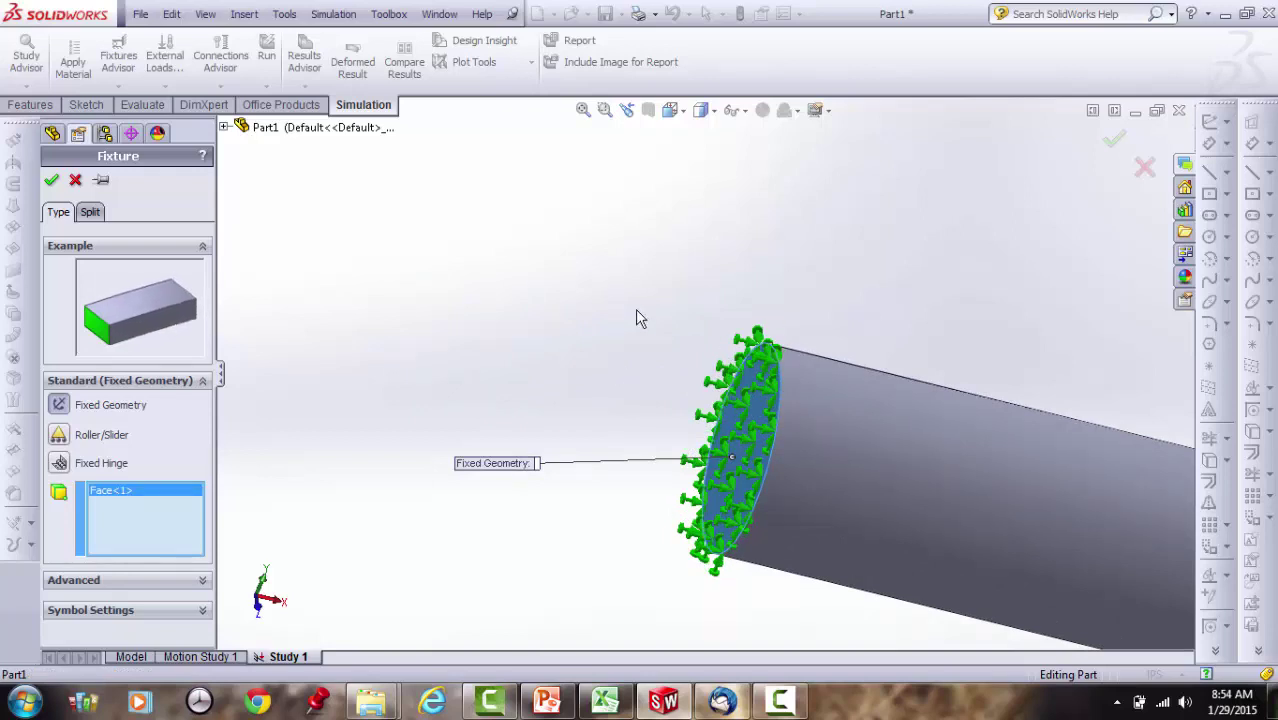
right_click(531, 271)
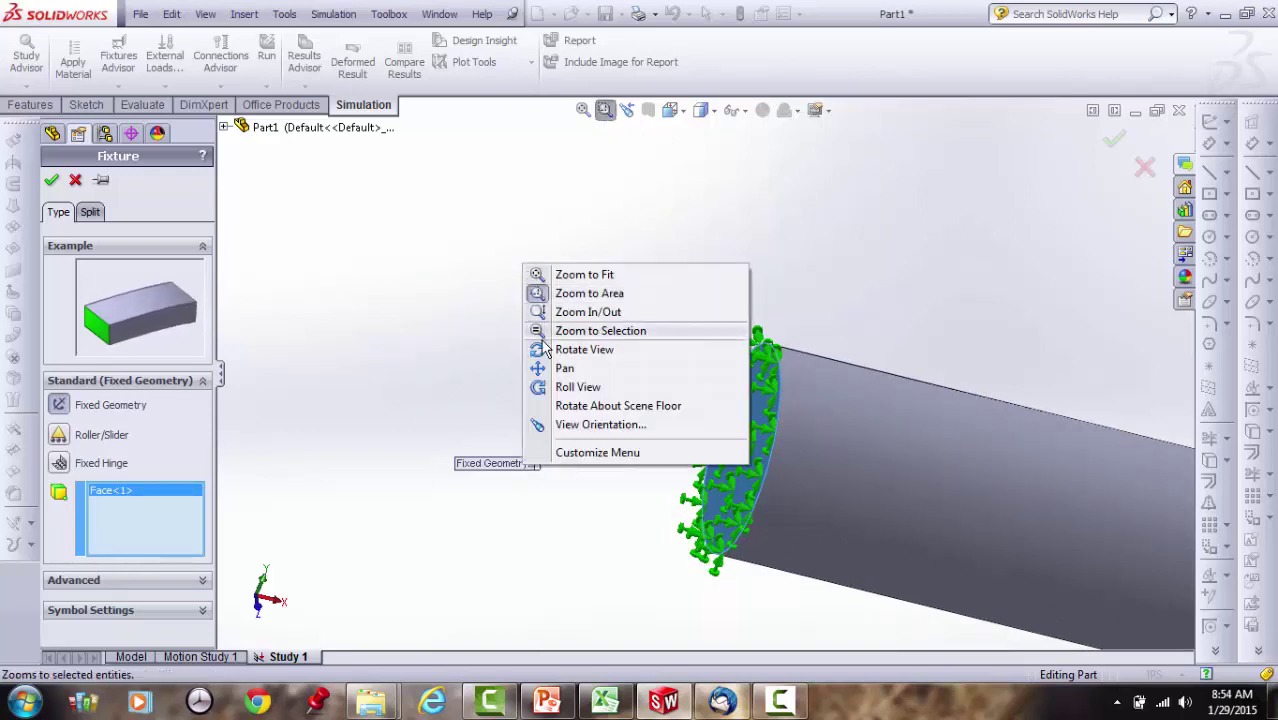
click(545, 348)
drag(570, 360, 545, 414)
scroll(600, 418, up, 5)
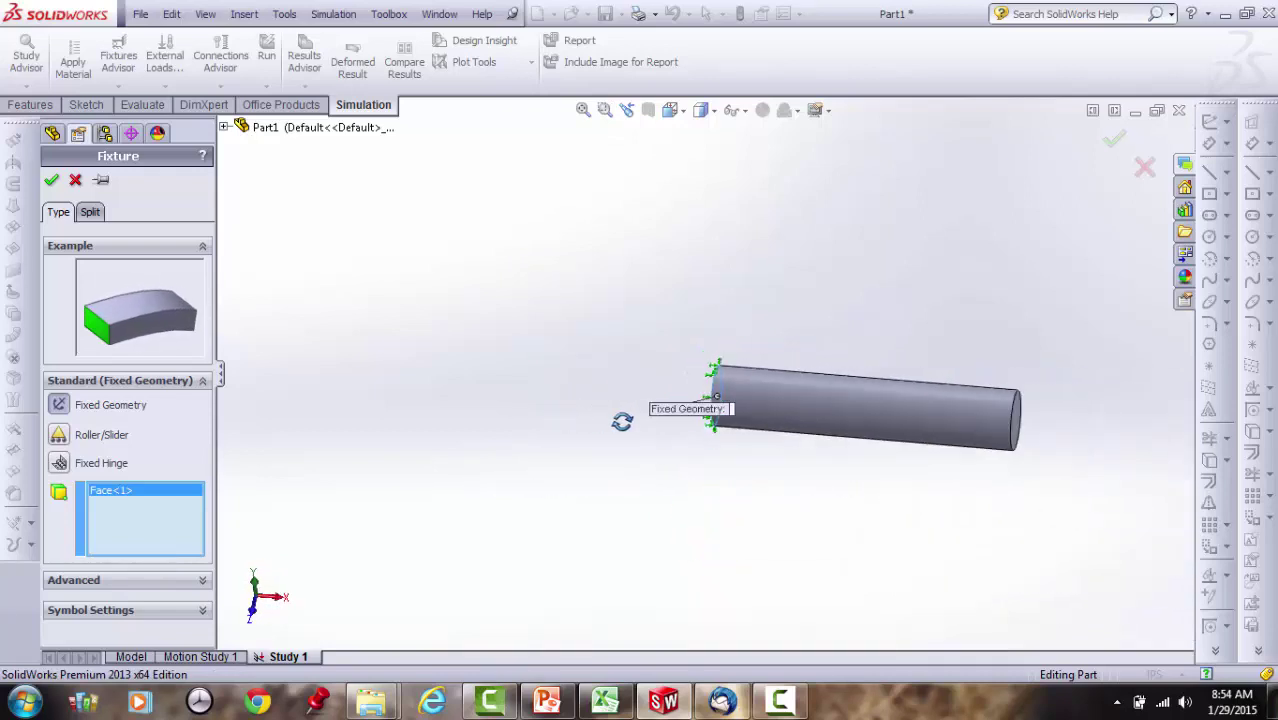
drag(919, 490, 996, 462)
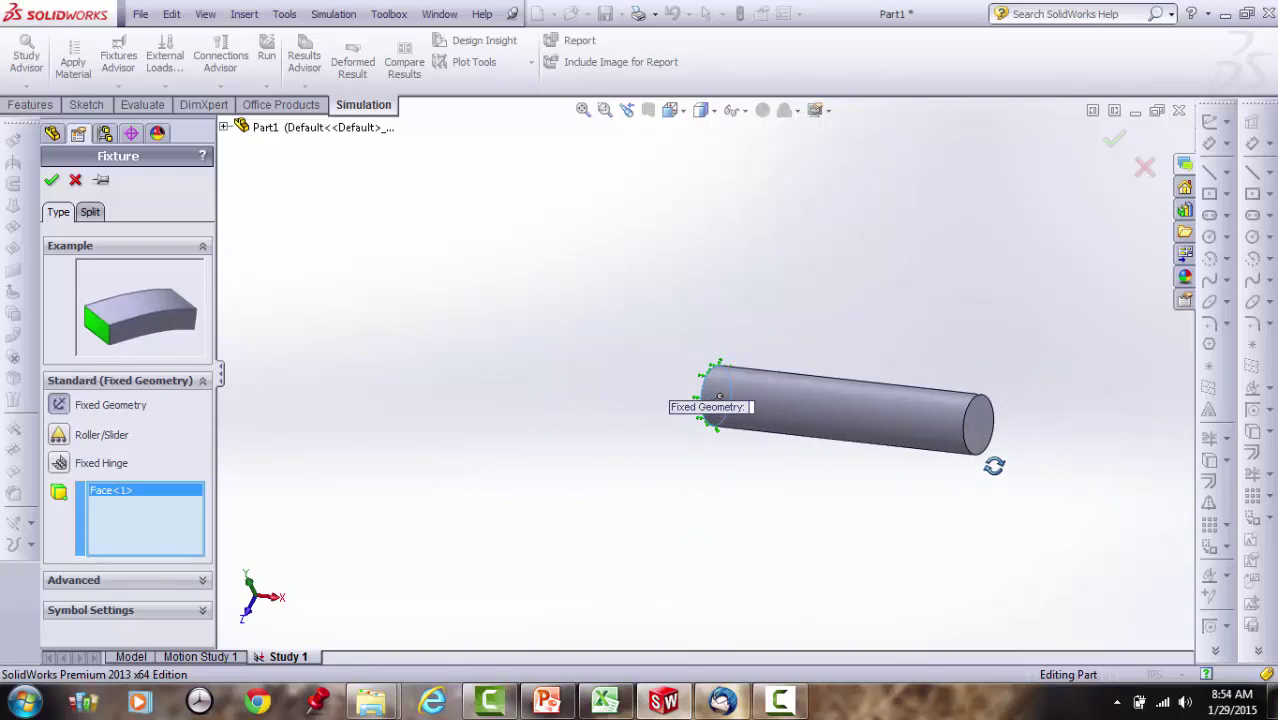
scroll(887, 391, down, 5)
right_click(662, 516)
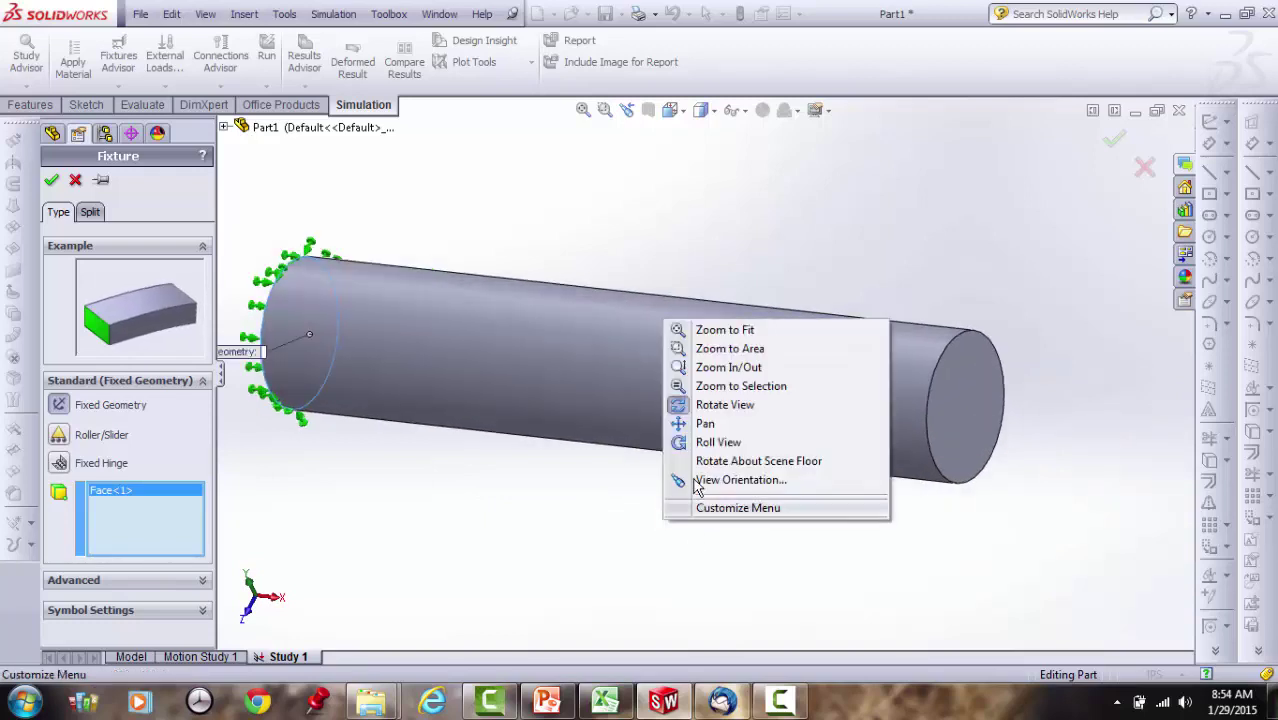
click(718, 405)
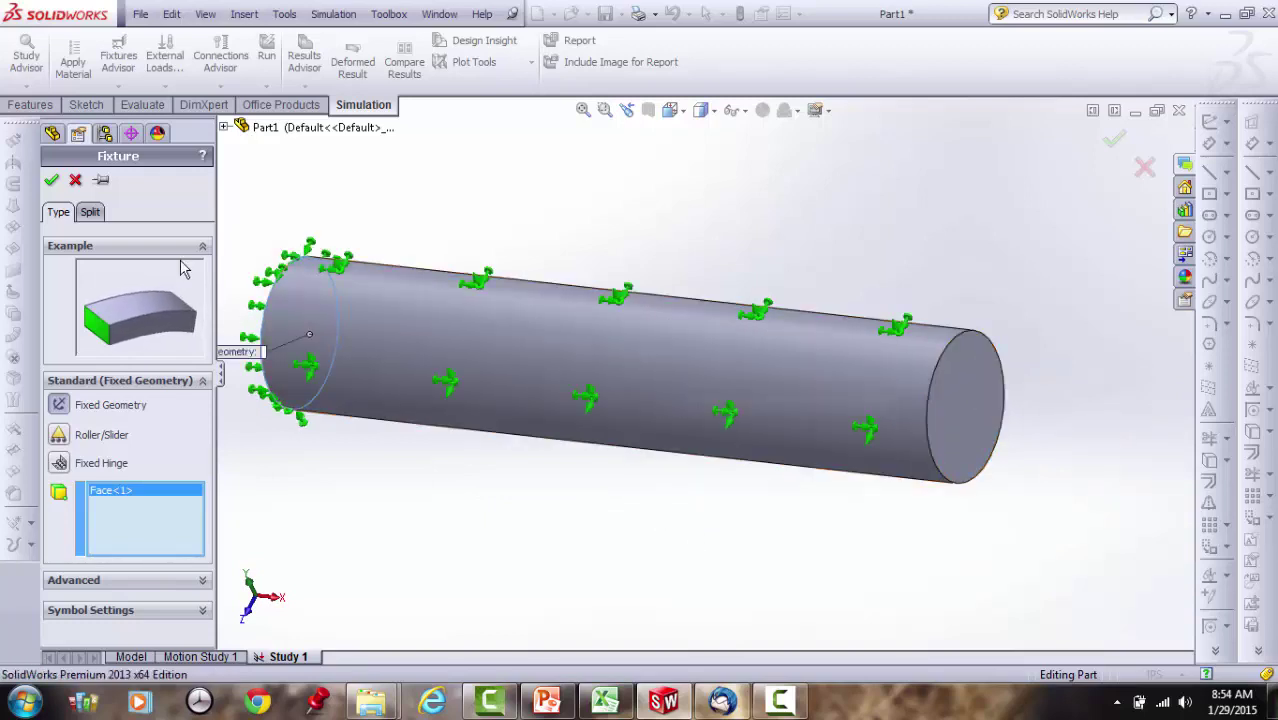
click(51, 180)
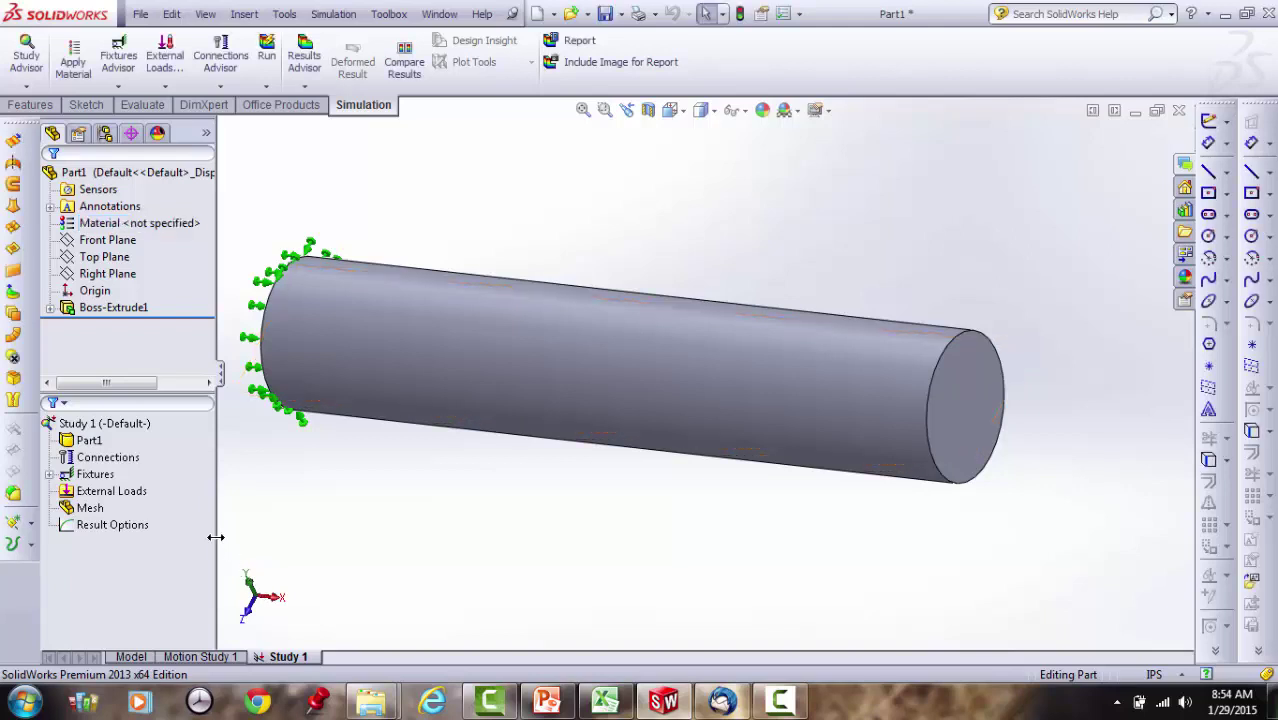
Apply a 10000 lbf normal force to the cylinder's free end face, reversed so that it pulls outward
click(141, 492)
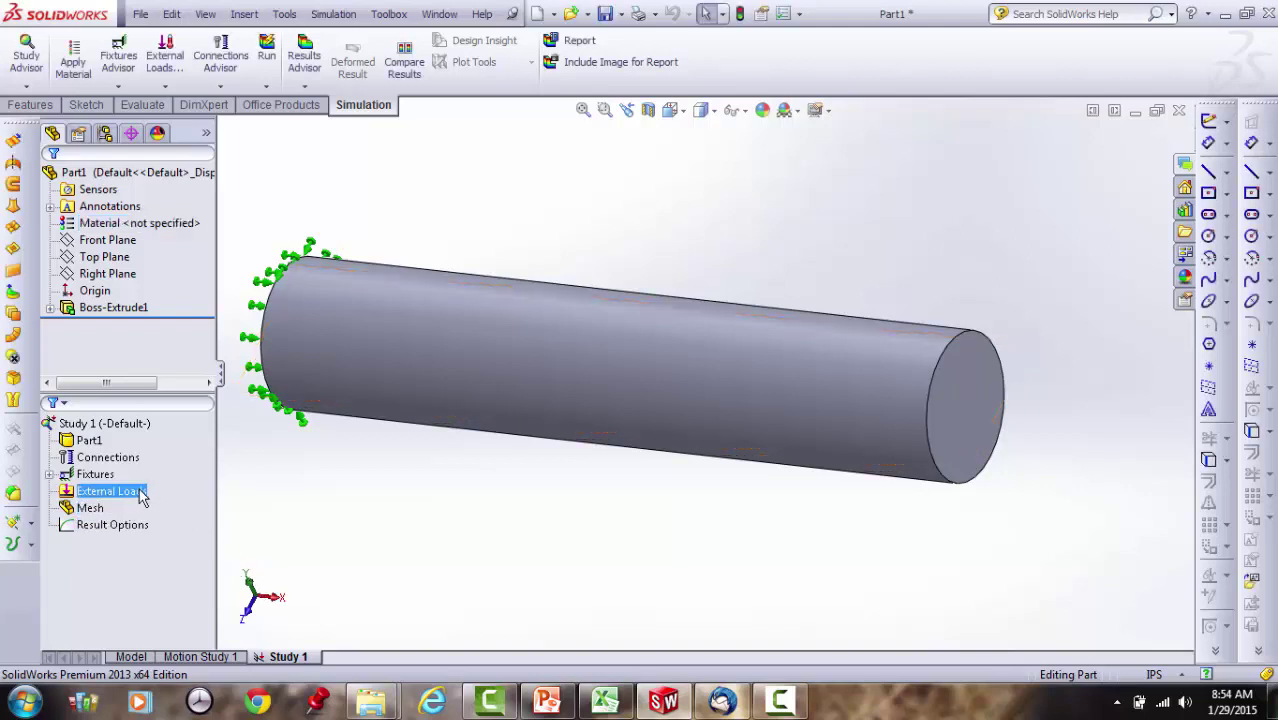
right_click(141, 497)
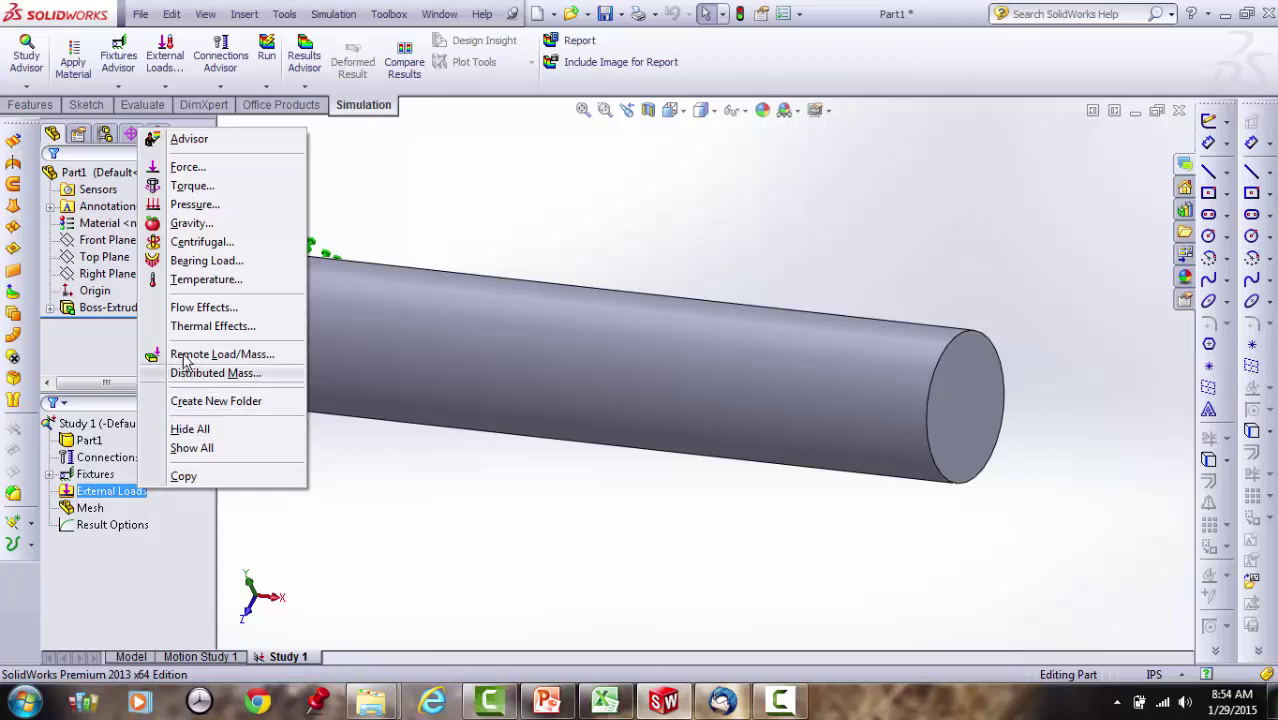
click(186, 167)
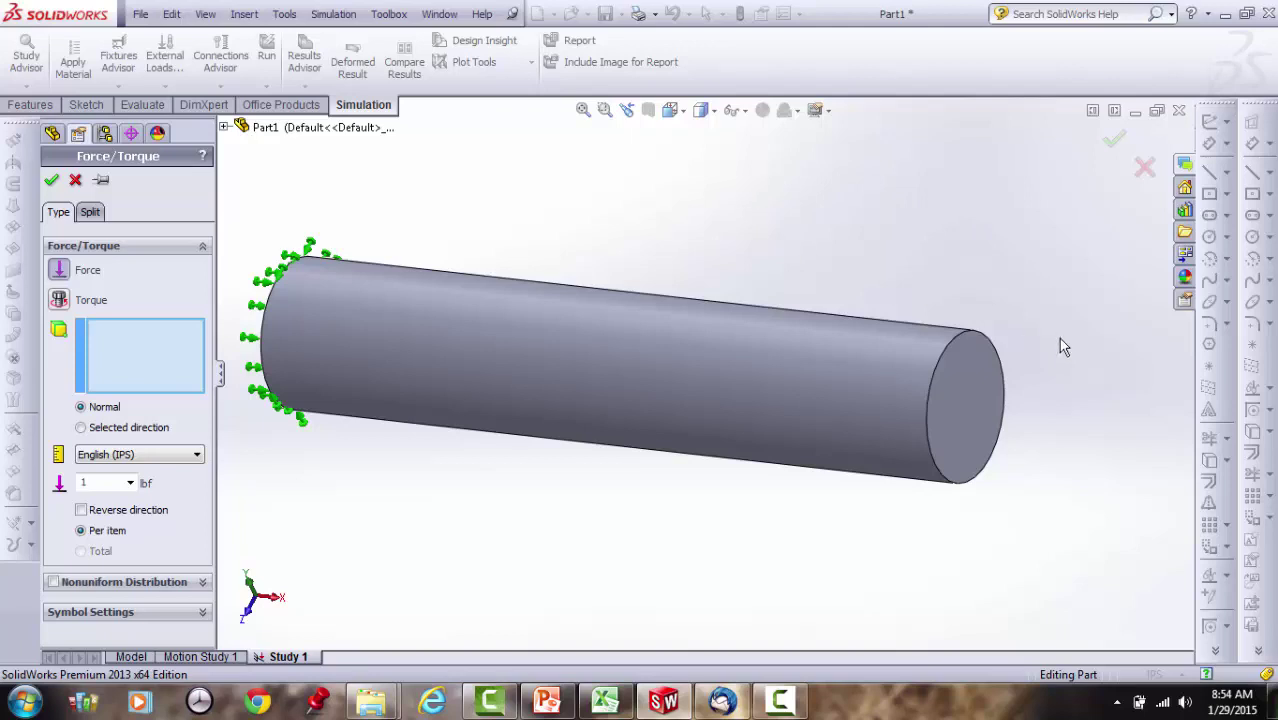
click(966, 418)
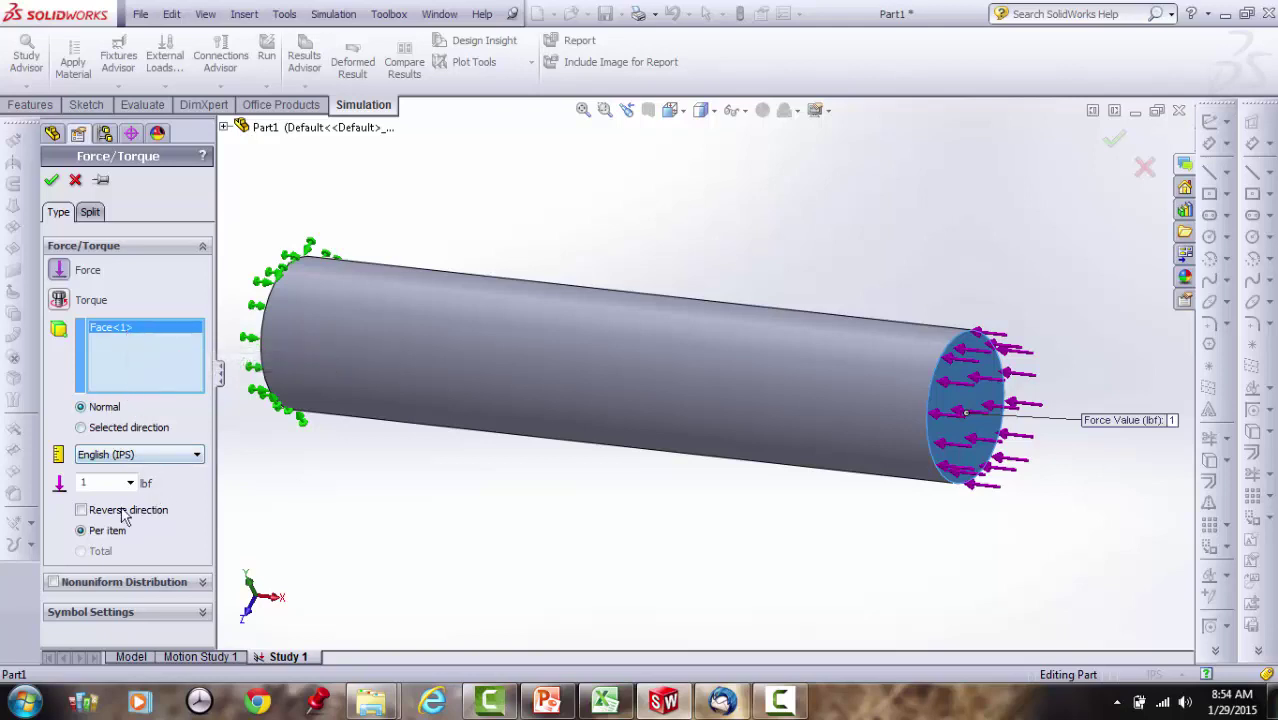
click(81, 510)
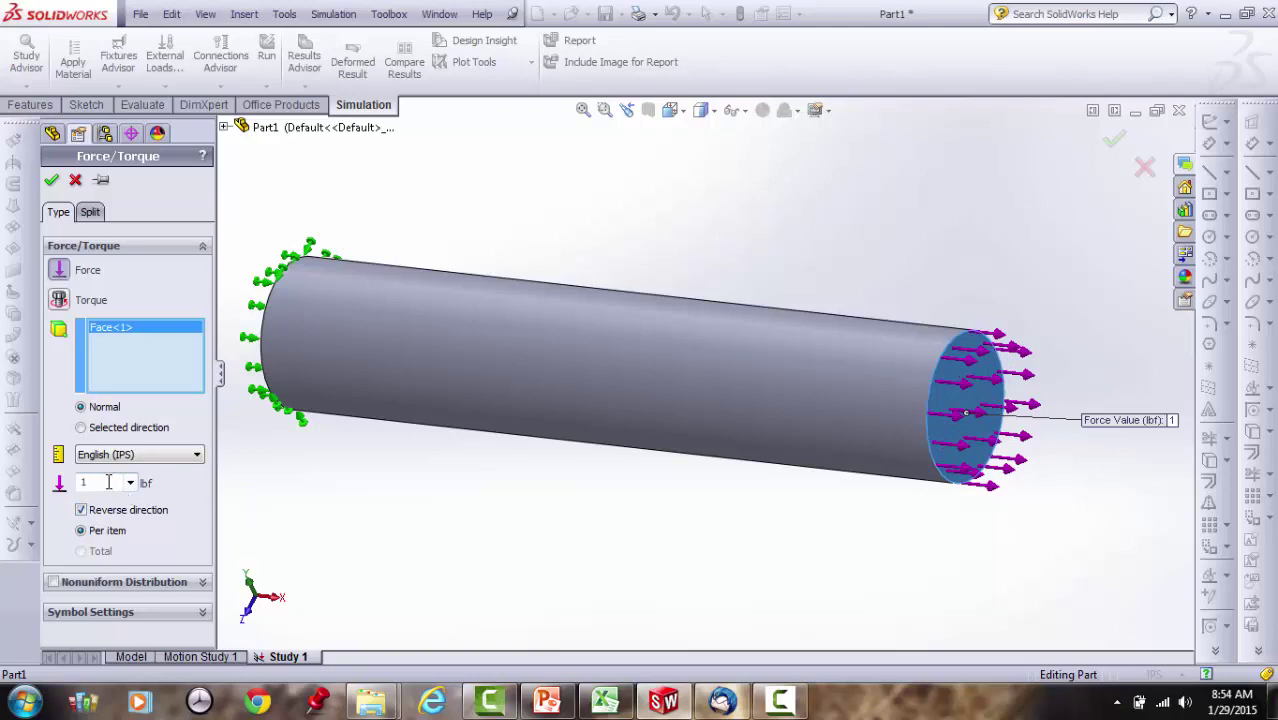
text(0000)
key(Return)
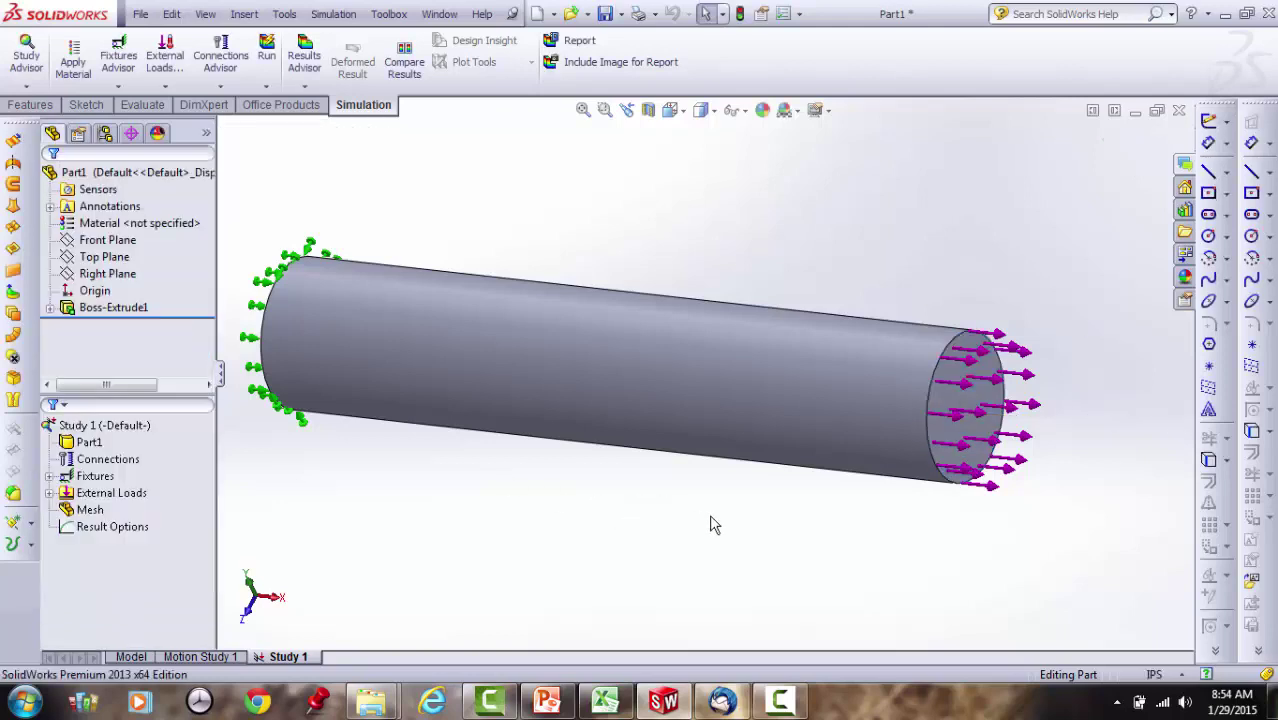
Assign the library material AISI 1020 Steel, Cold Rolled to the part
scroll(659, 494, up, 3)
scroll(662, 440, down, 1)
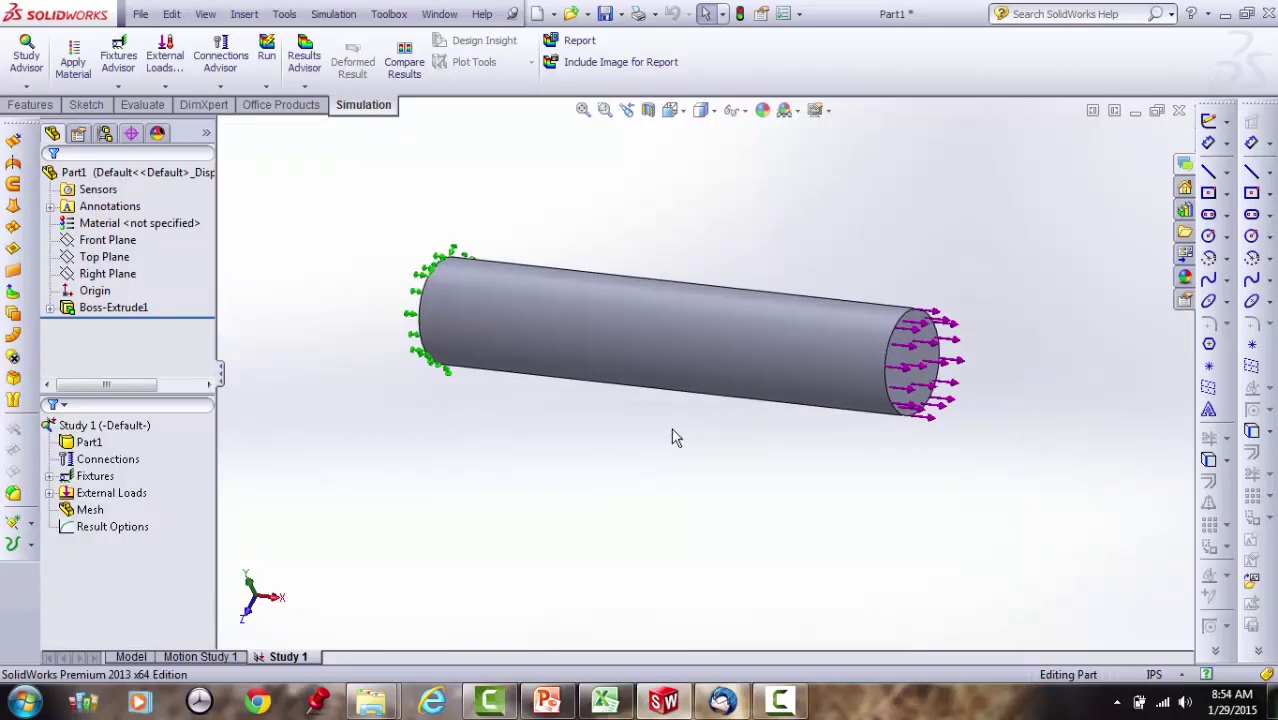
scroll(593, 308, up, 1)
scroll(615, 290, down, 3)
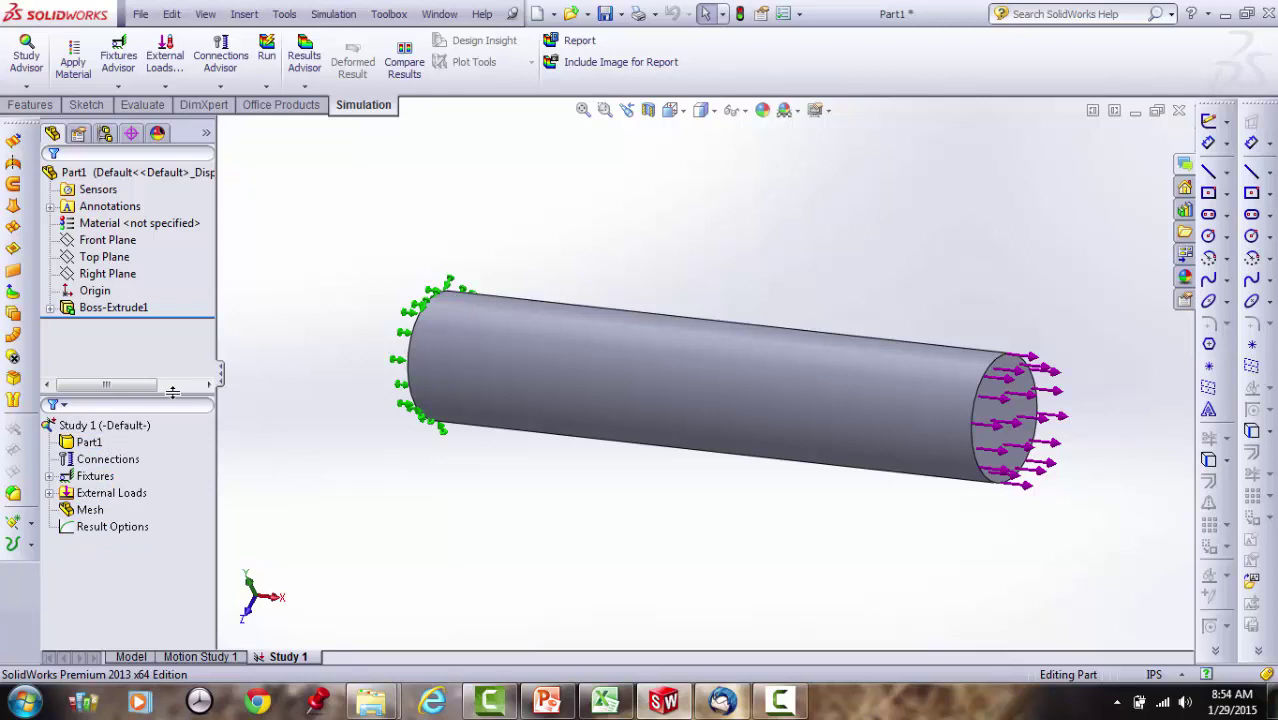
drag(172, 391, 172, 503)
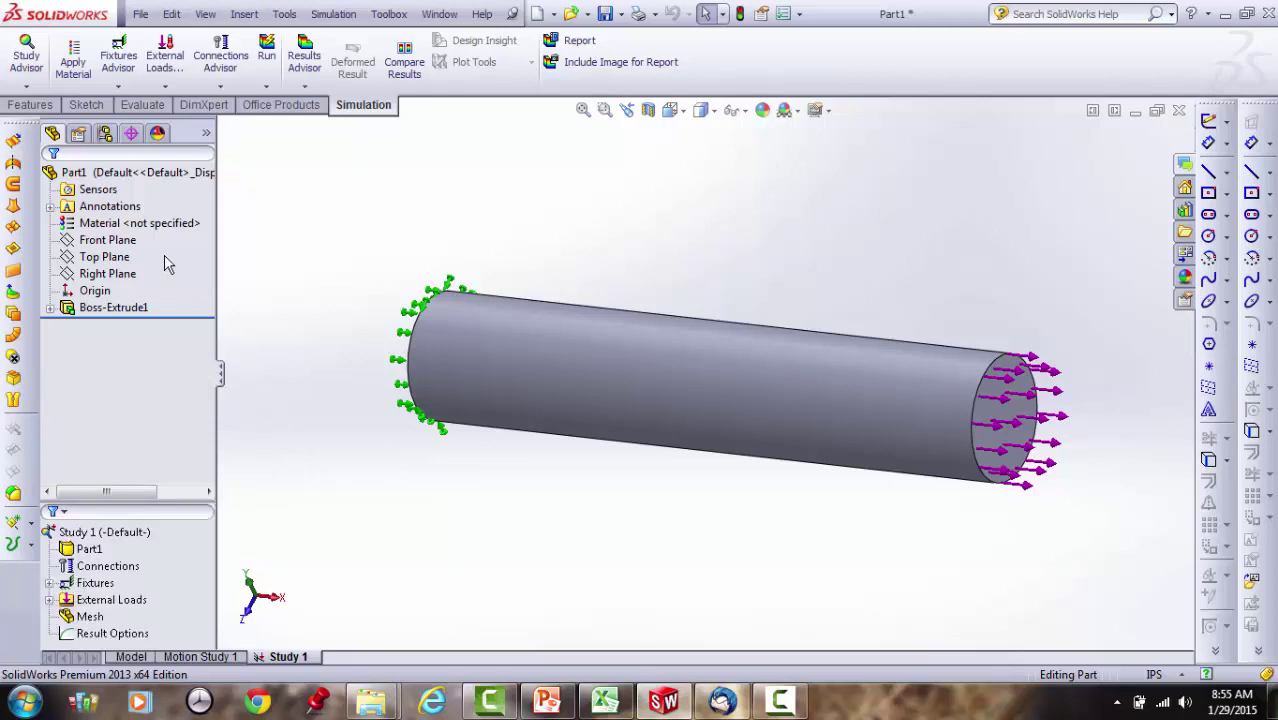
click(112, 224)
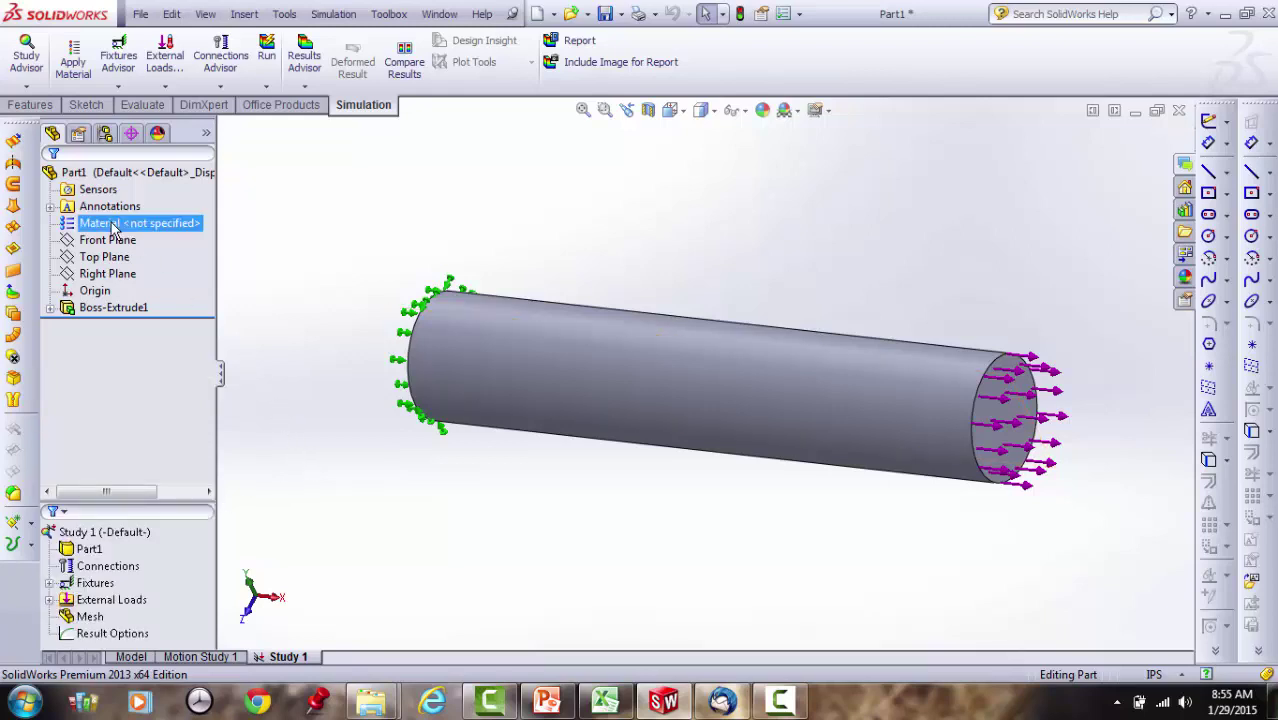
right_click(112, 226)
key(Escape)
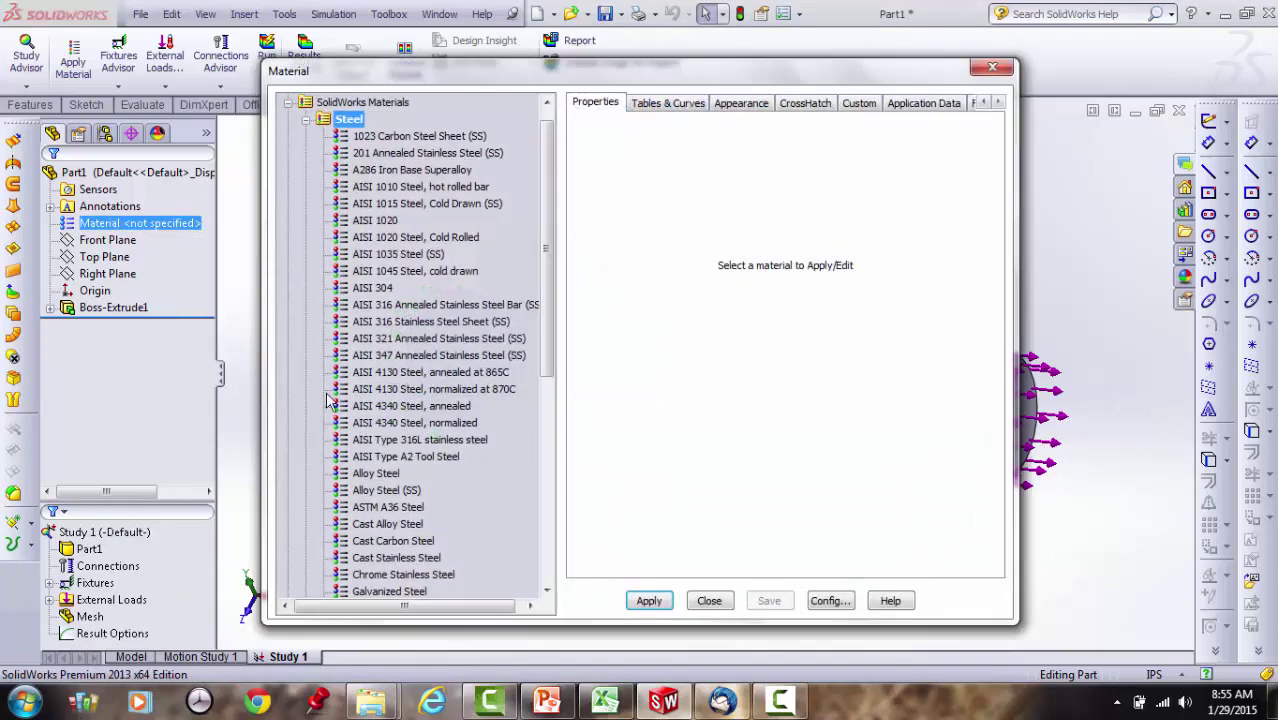
click(380, 221)
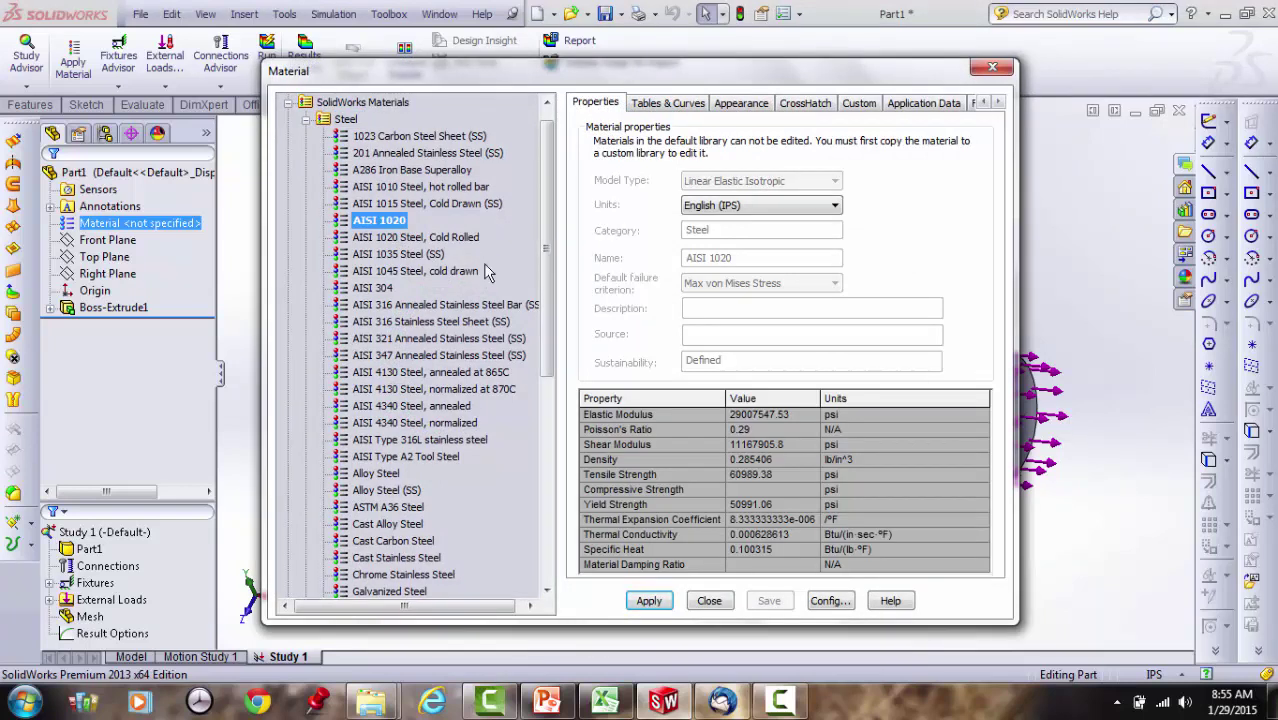
click(421, 239)
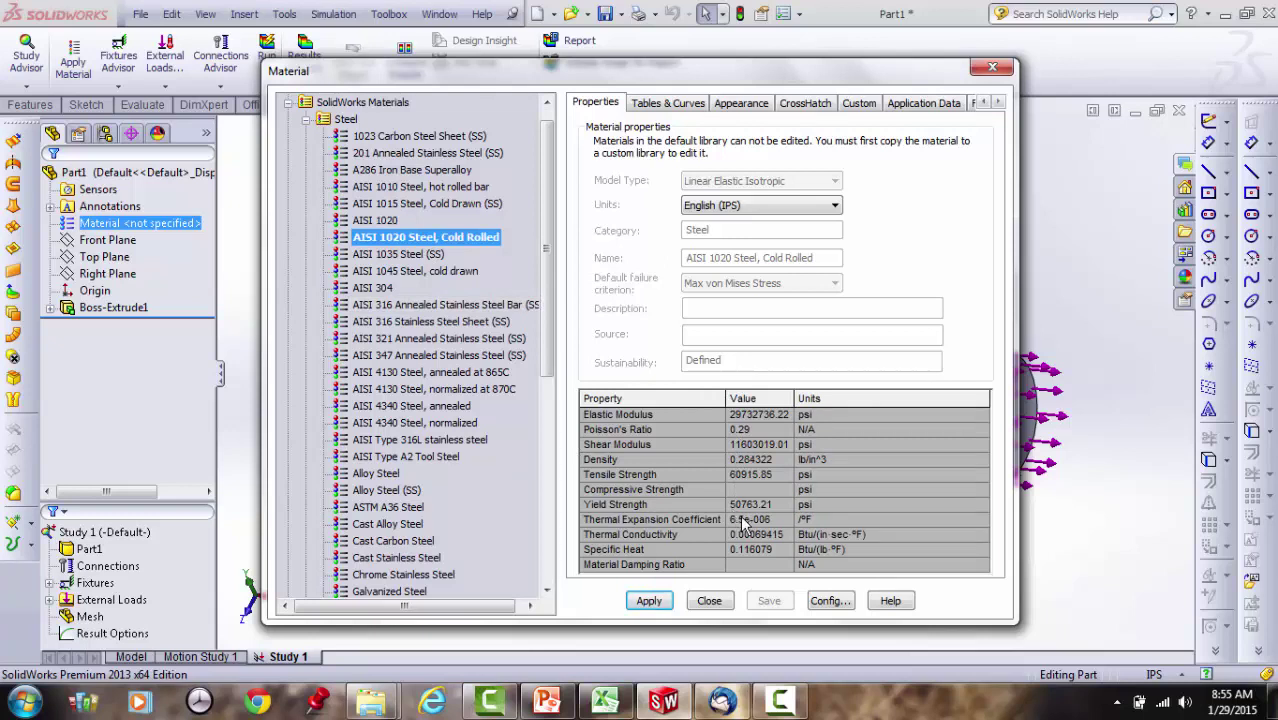
click(649, 601)
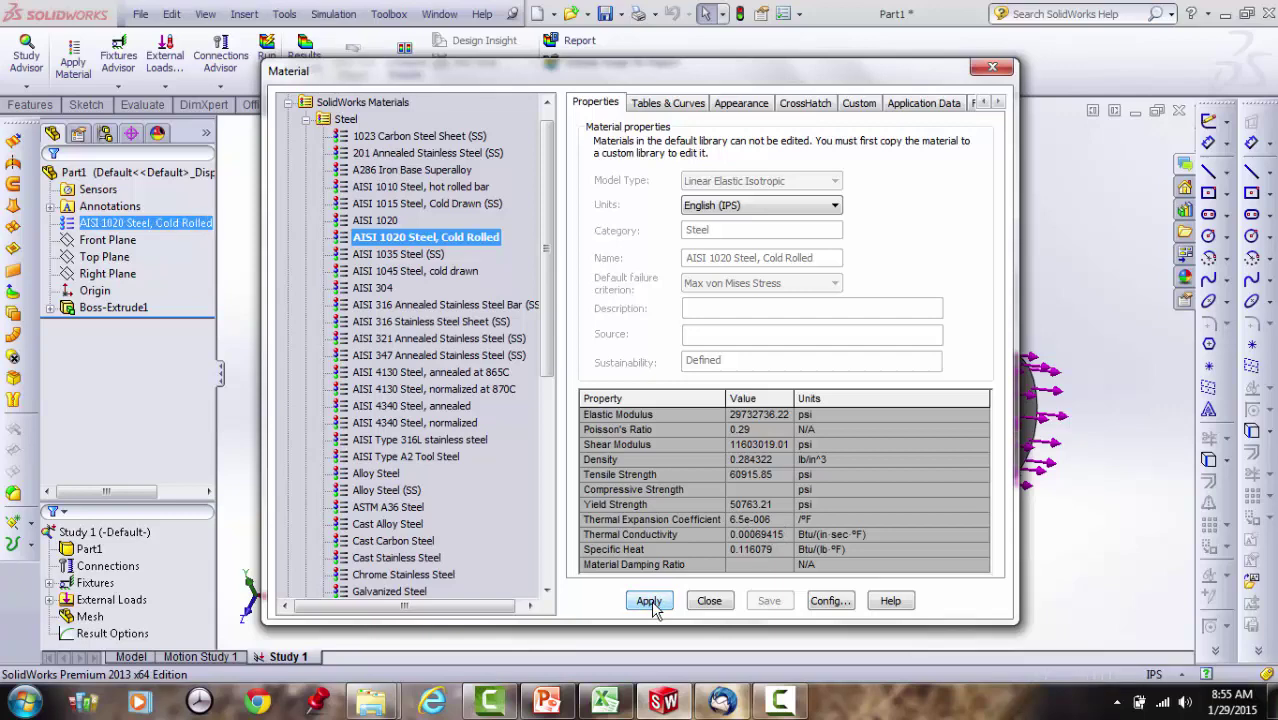
click(709, 601)
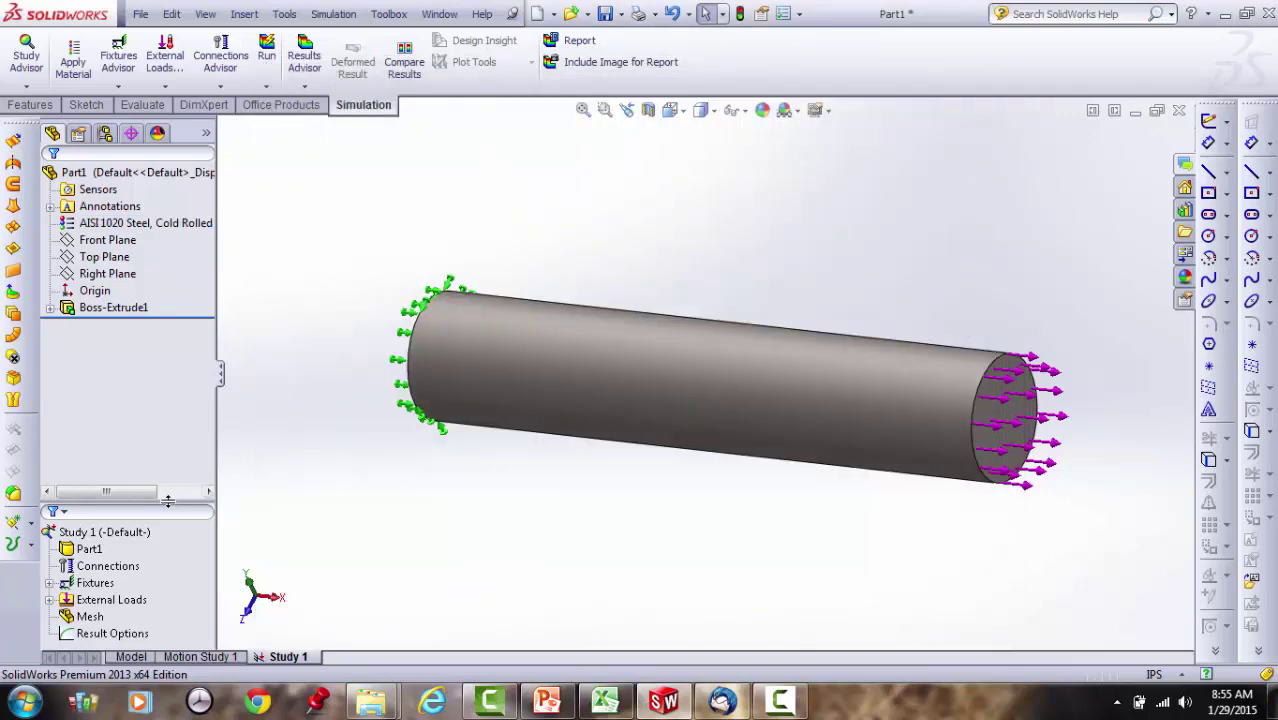
Update Study 1 to use the assigned part material and run the static analysis
drag(168, 500, 168, 376)
click(112, 408)
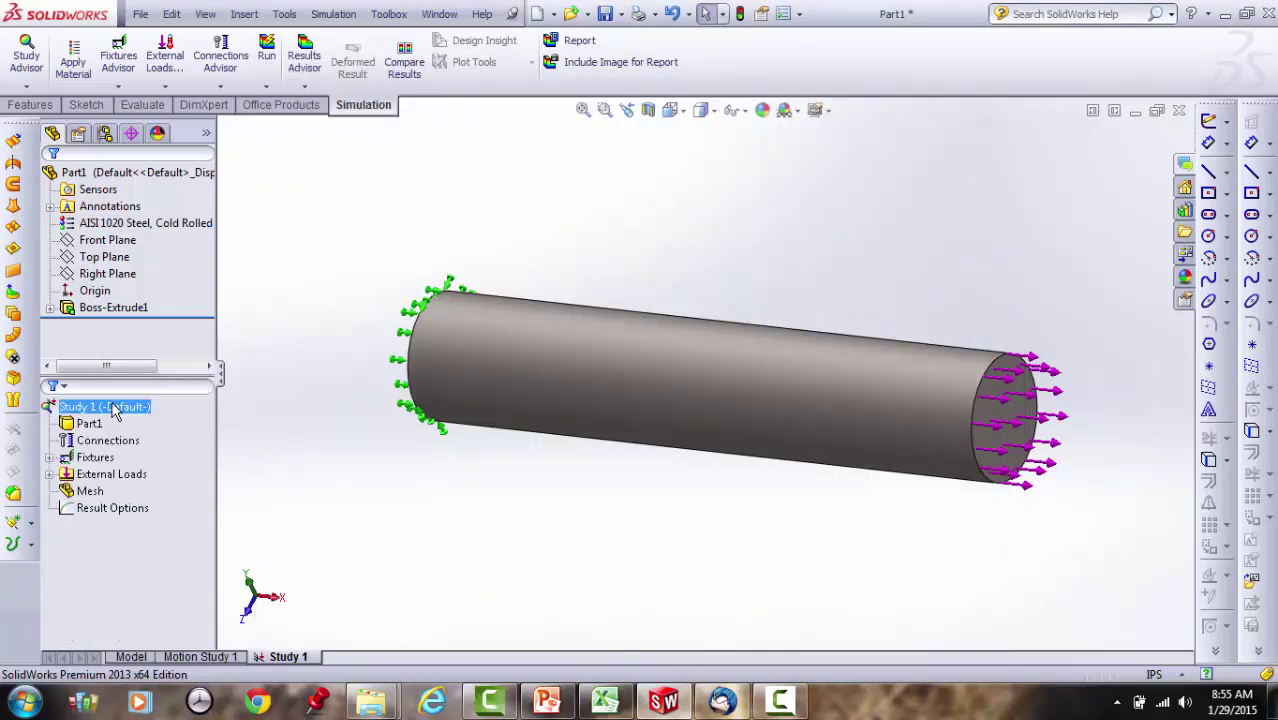
right_click(113, 411)
click(165, 444)
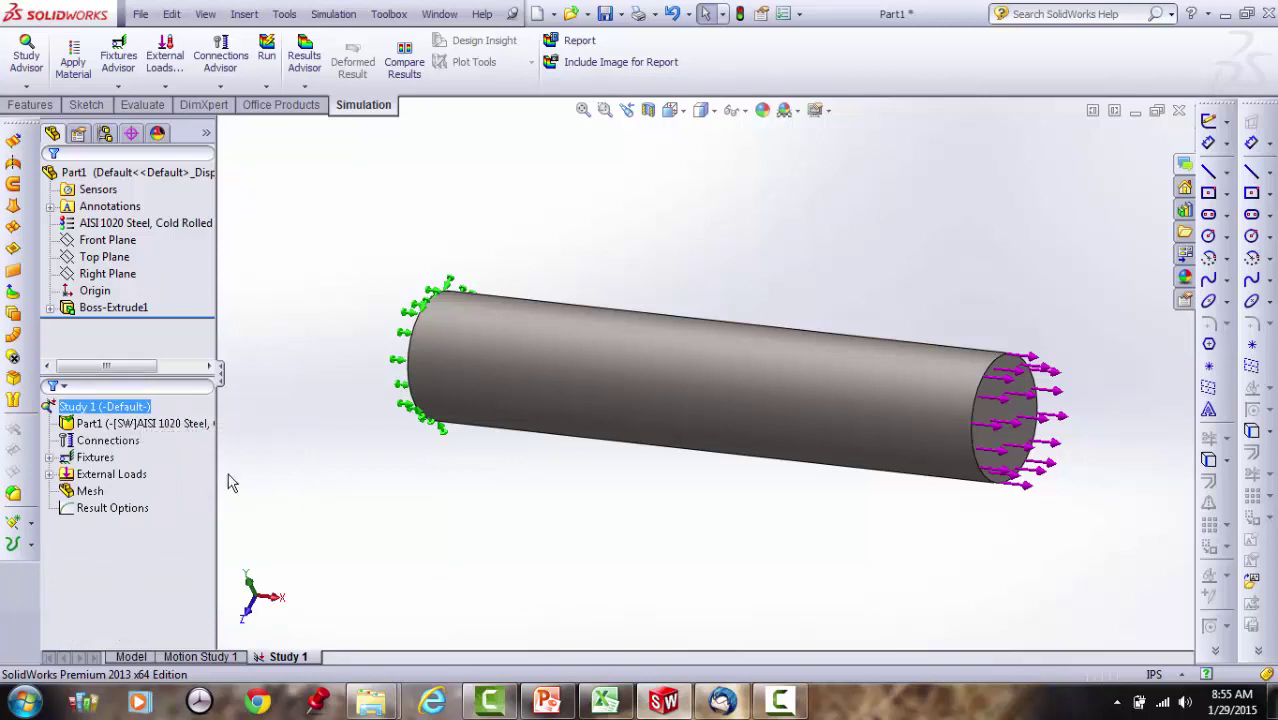
drag(217, 440, 306, 437)
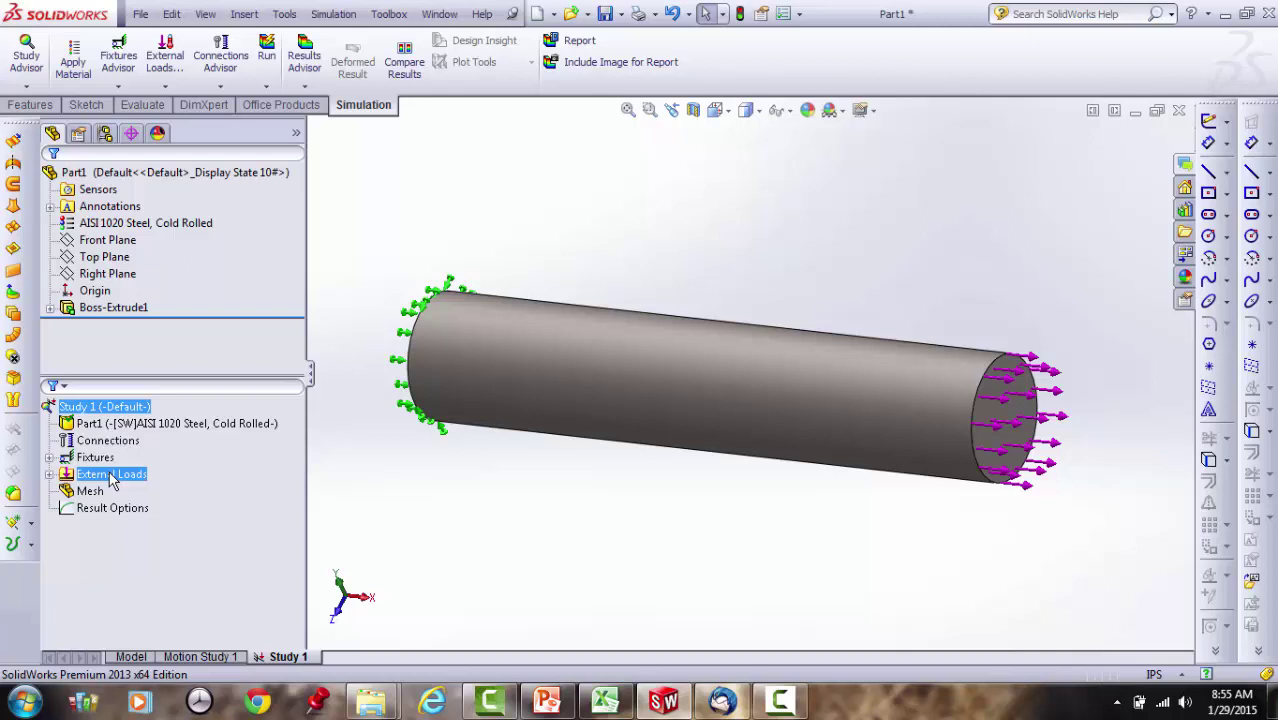
right_click(115, 420)
click(508, 469)
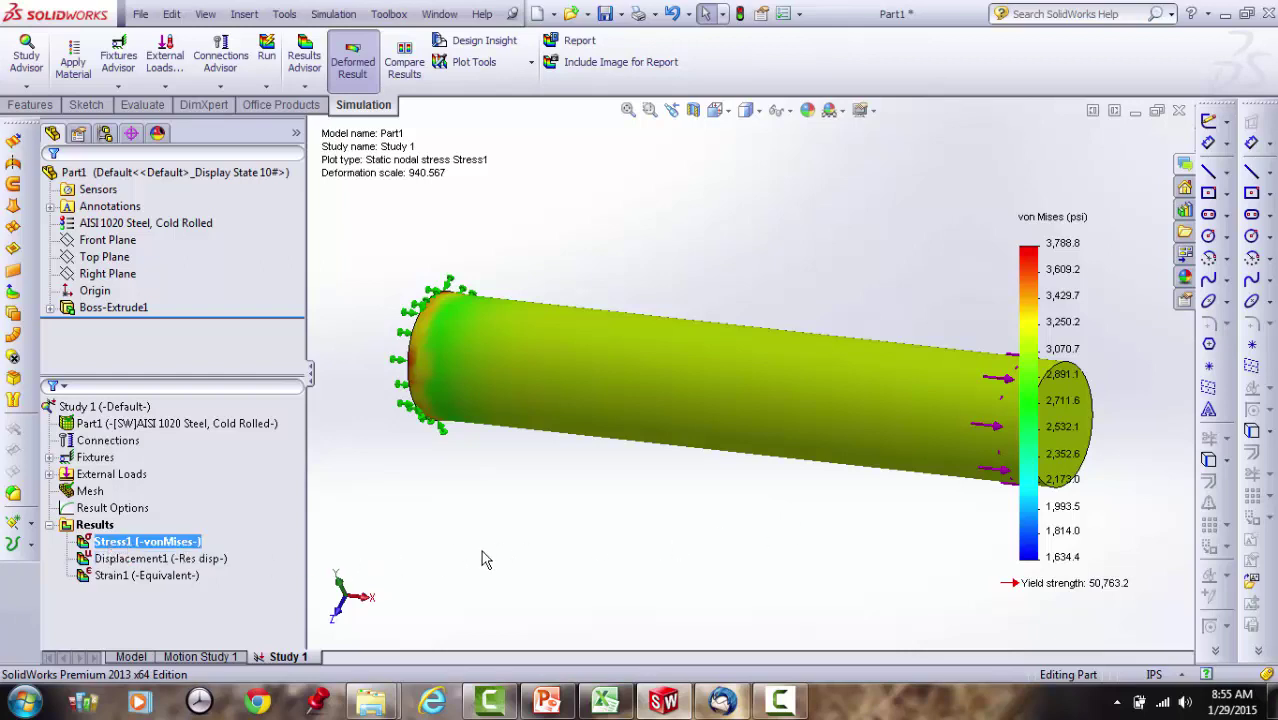
Review the Displacement1 and Strain1 result plots for the whole bar, and return to the von Mises stress plot
key(f)
scroll(781, 355, down, 3)
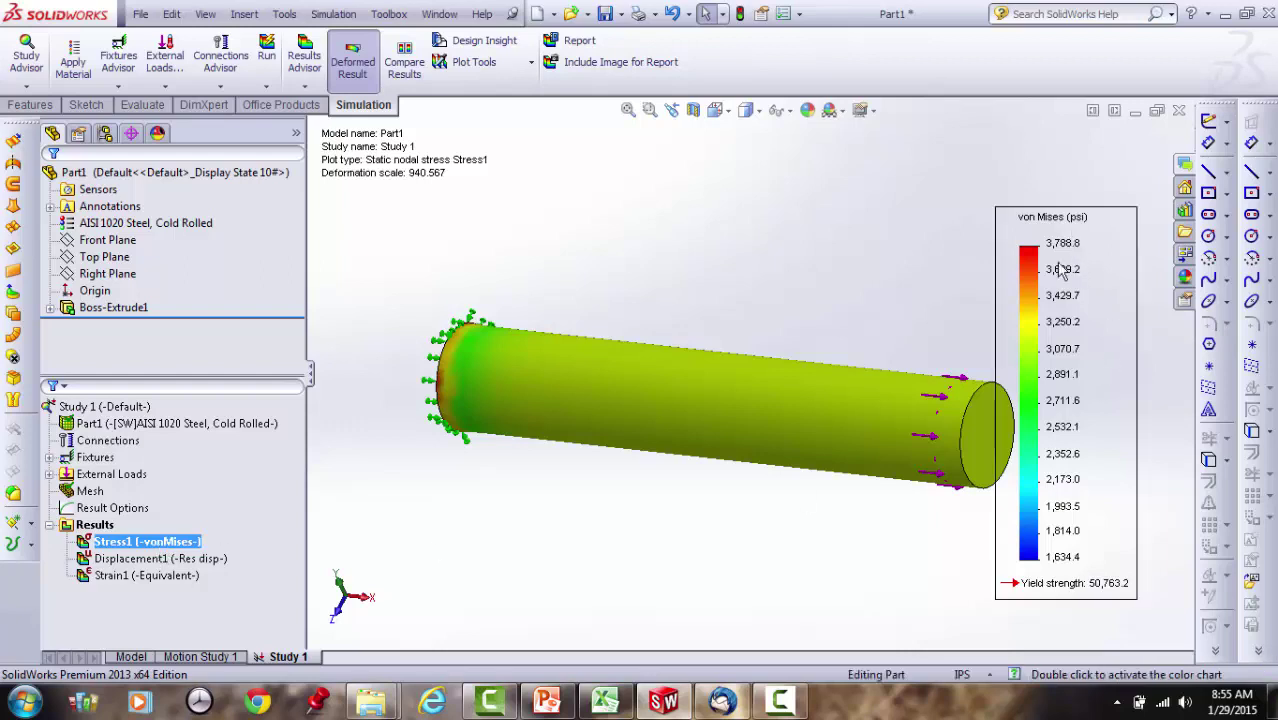
click(208, 560)
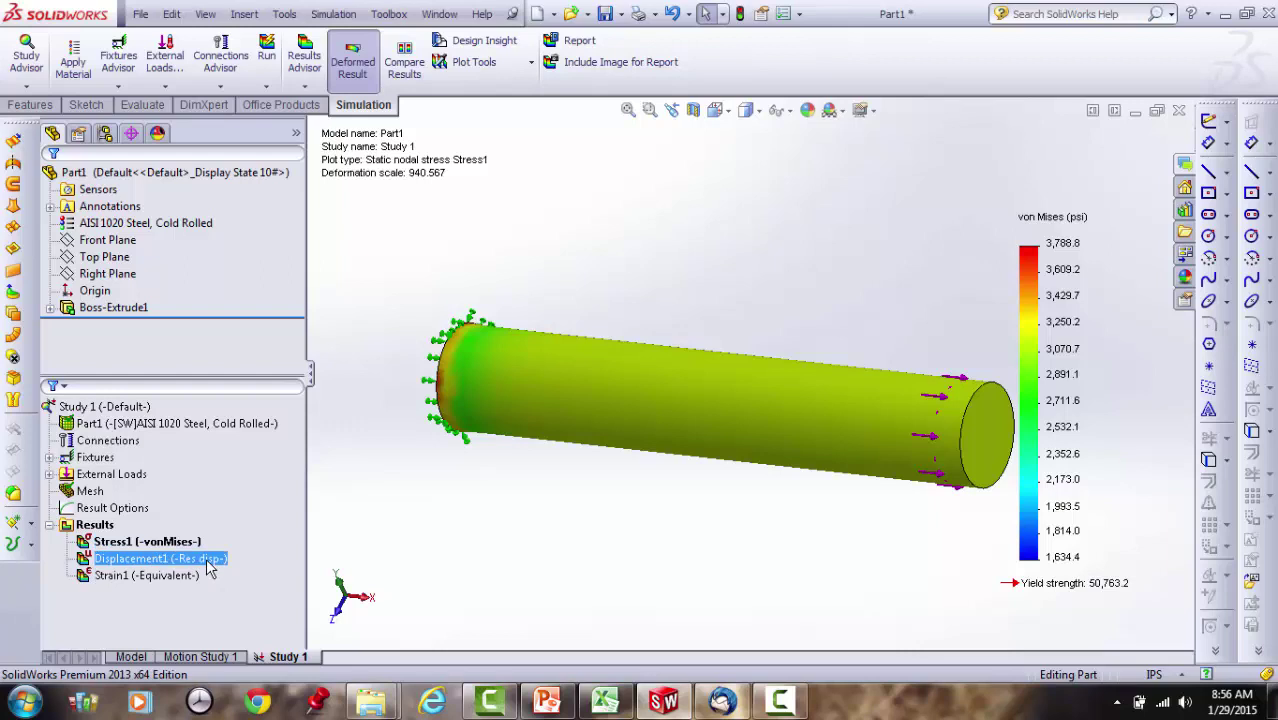
double_click(210, 566)
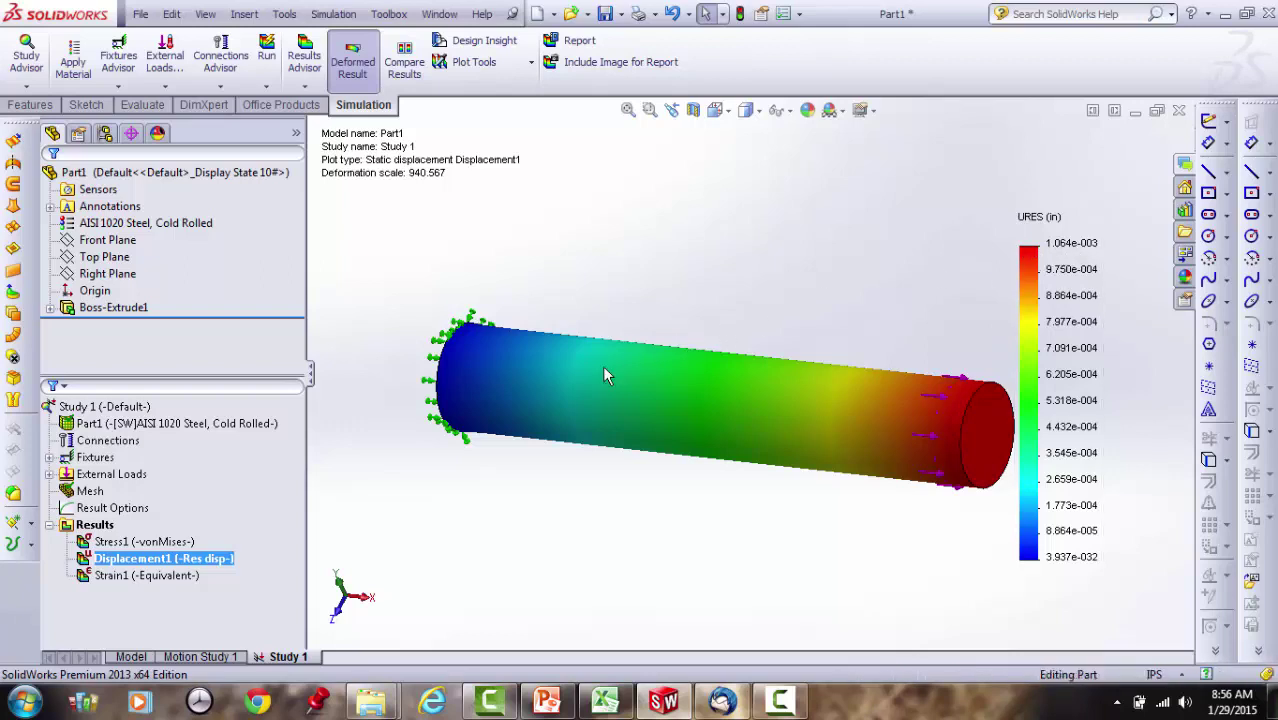
ctrl+click(157, 577)
double_click(157, 577)
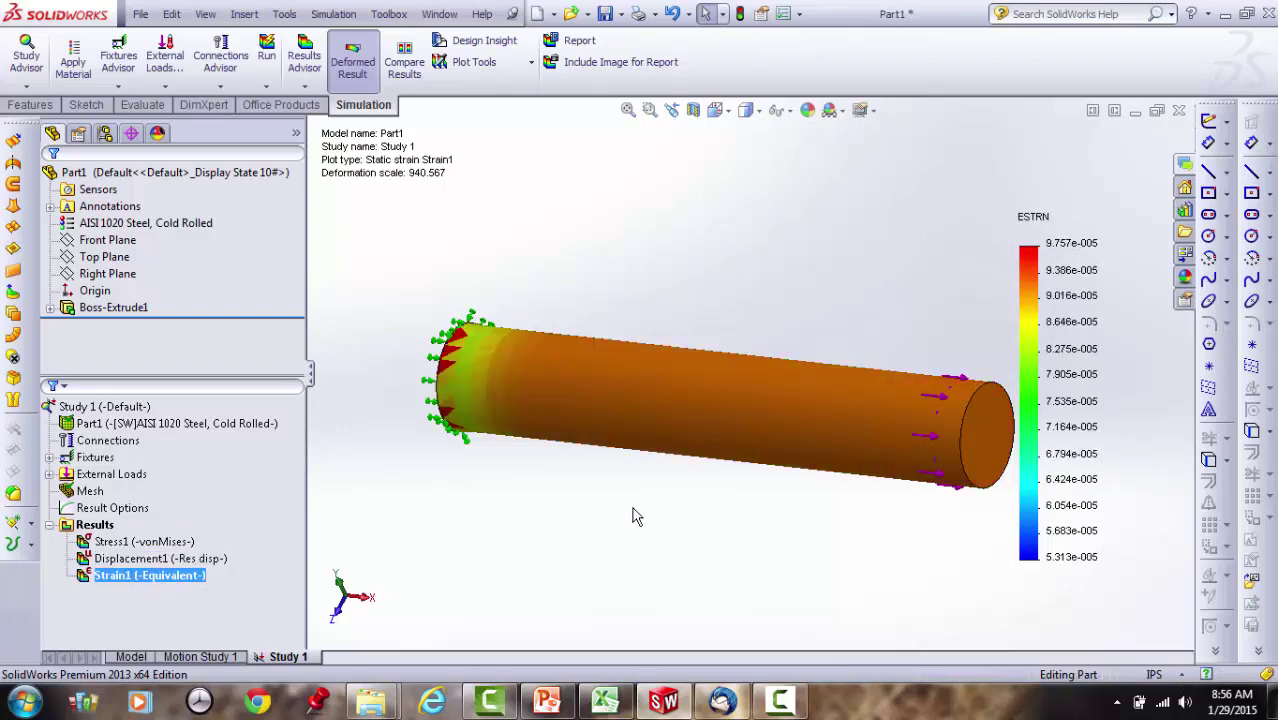
ctrl+click(174, 542)
double_click(174, 543)
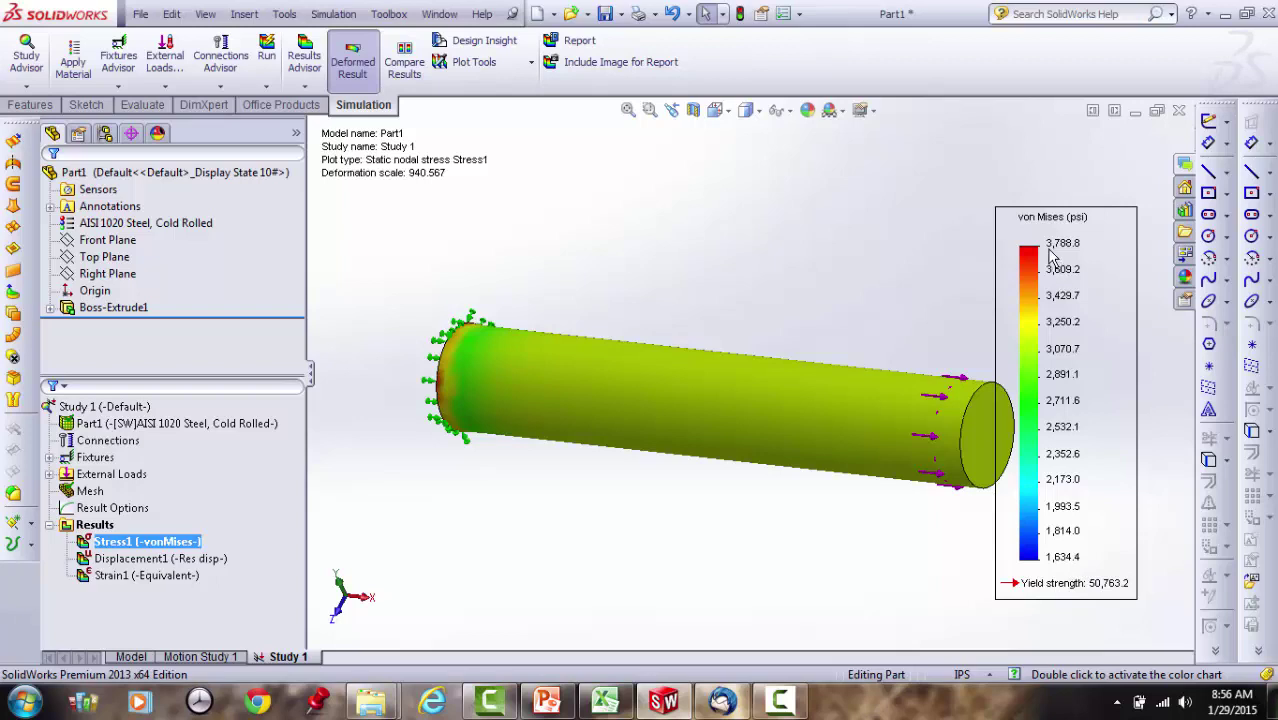
Examine the von Mises stress distribution around the cylinder's fixed end face and edge, and along the rest of the bar
click(650, 110)
right_click(516, 232)
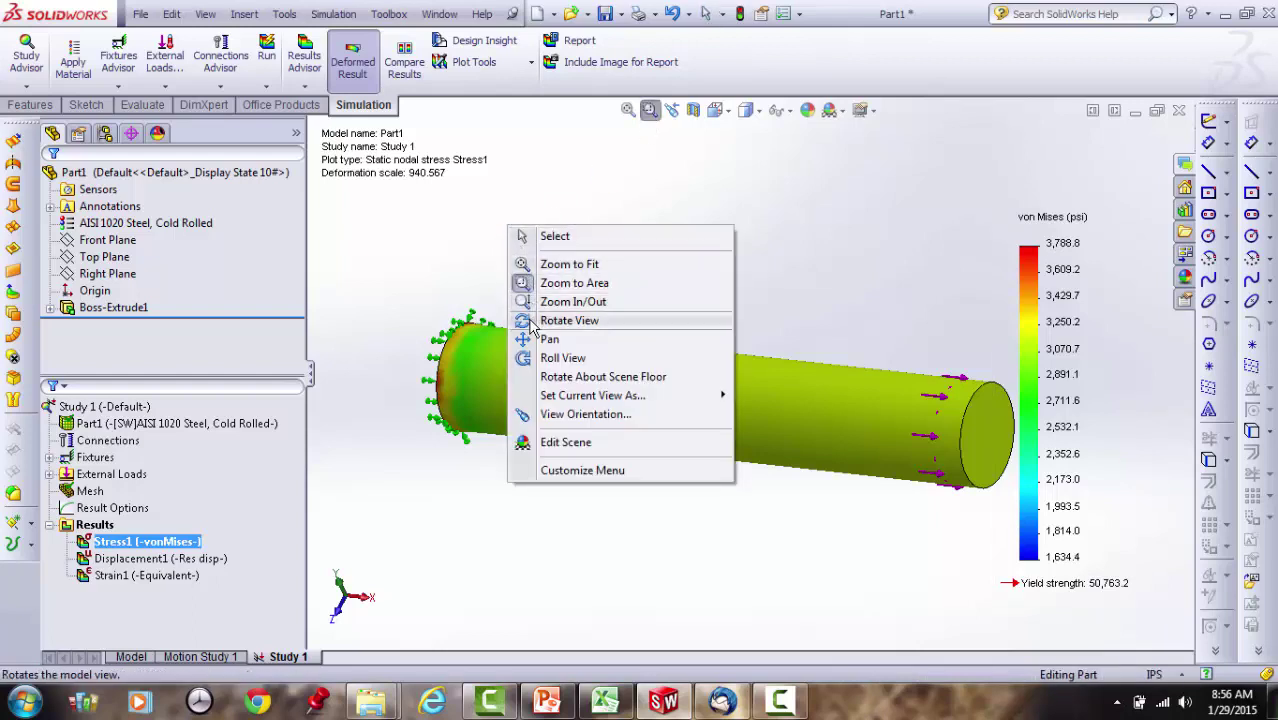
click(560, 314)
drag(540, 322, 554, 375)
scroll(554, 375, down, 3)
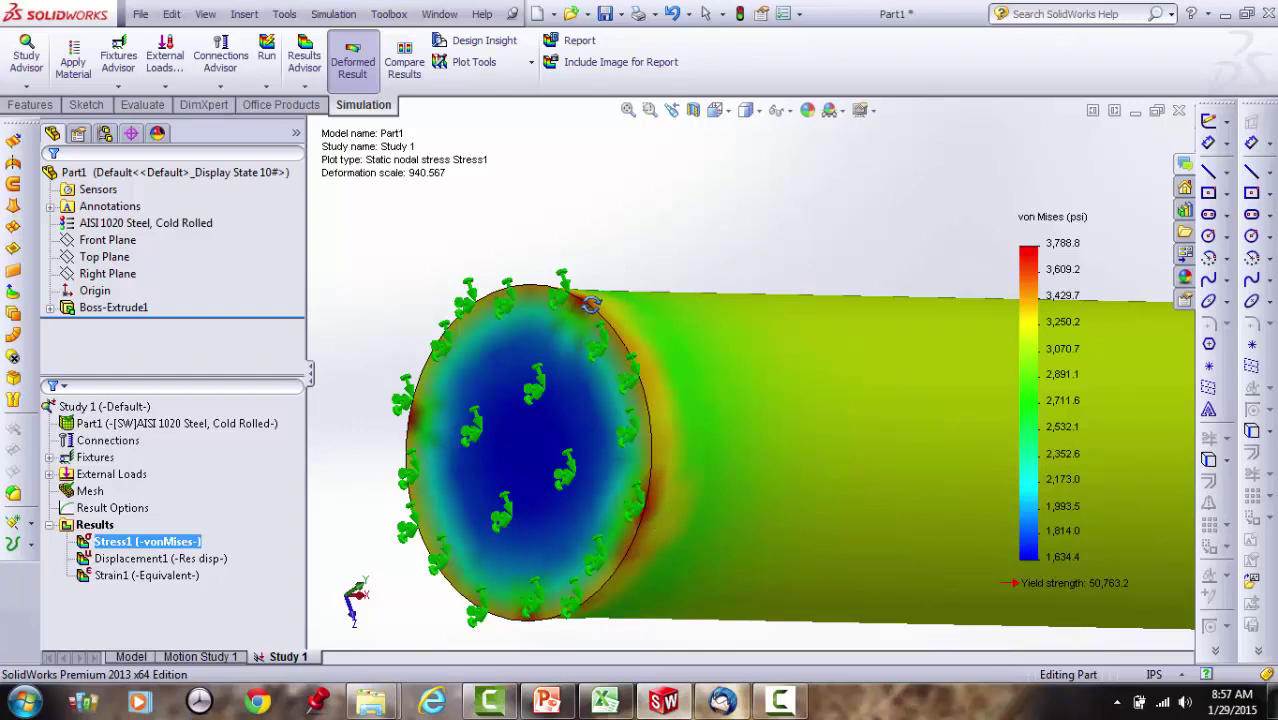
drag(591, 305, 511, 318)
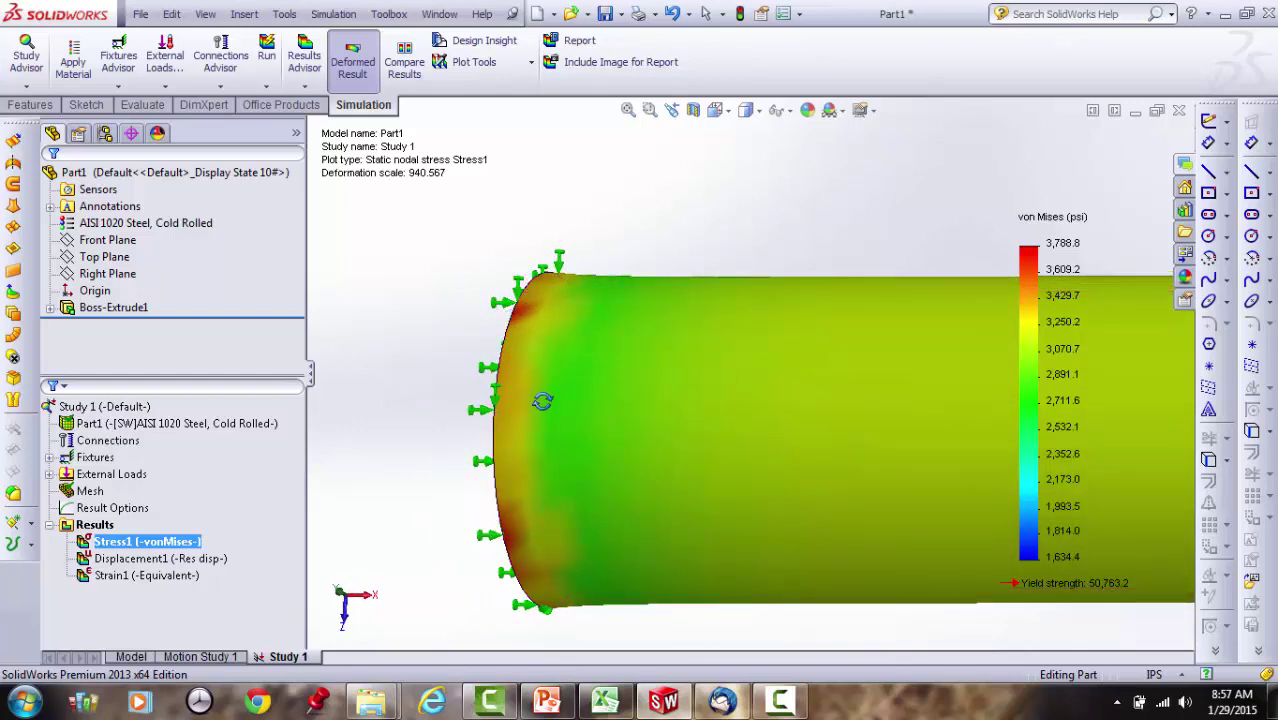
scroll(528, 428, down, 5)
drag(714, 479, 759, 505)
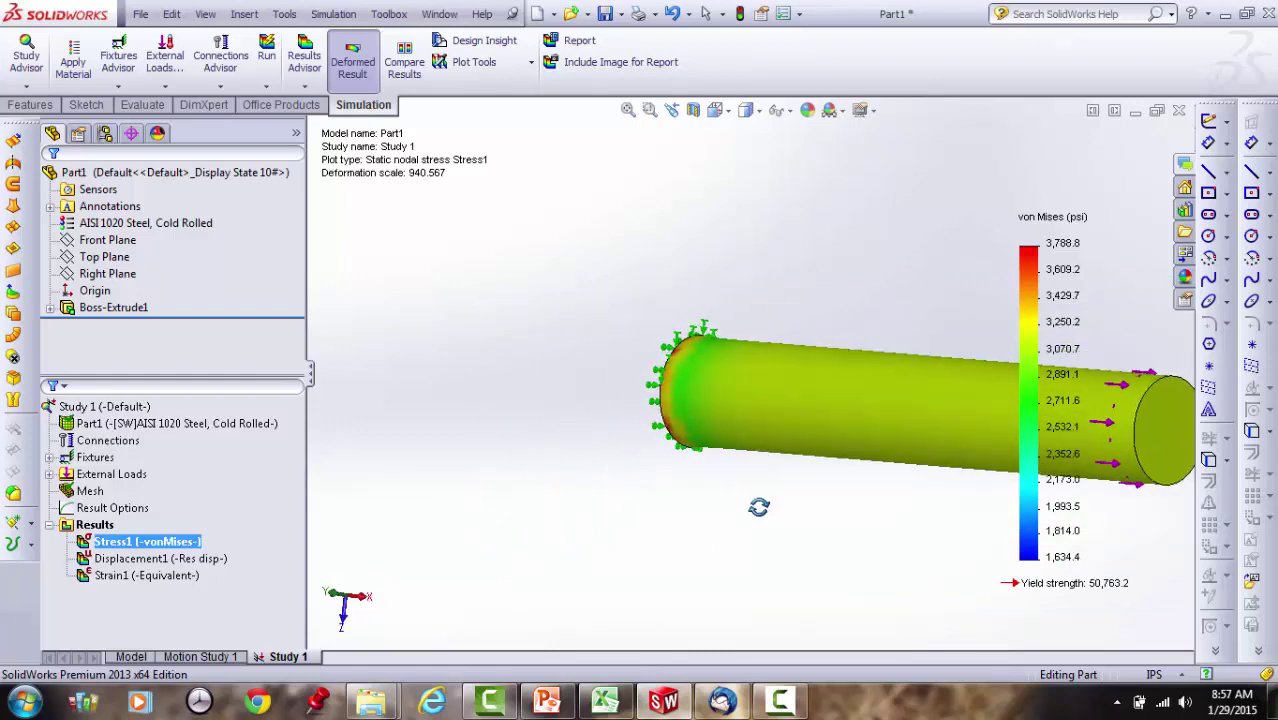
scroll(825, 495, down, 4)
scroll(862, 433, up, 5)
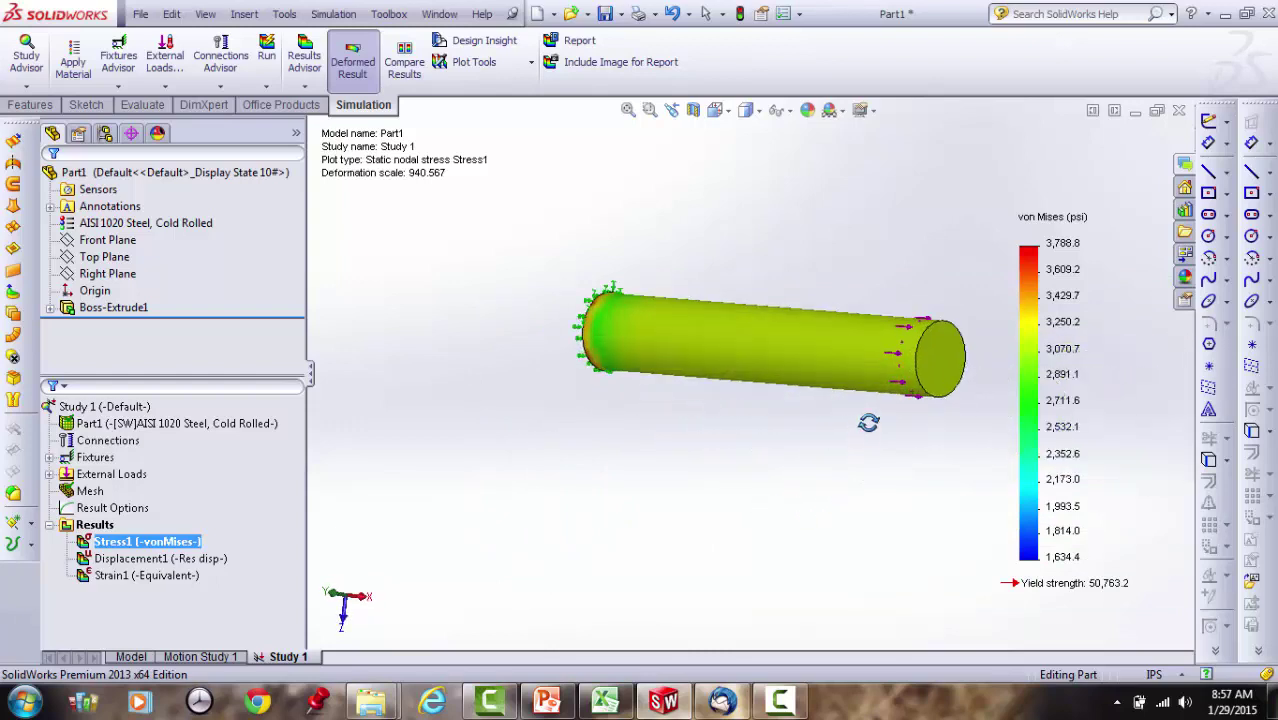
scroll(870, 296, up, 2)
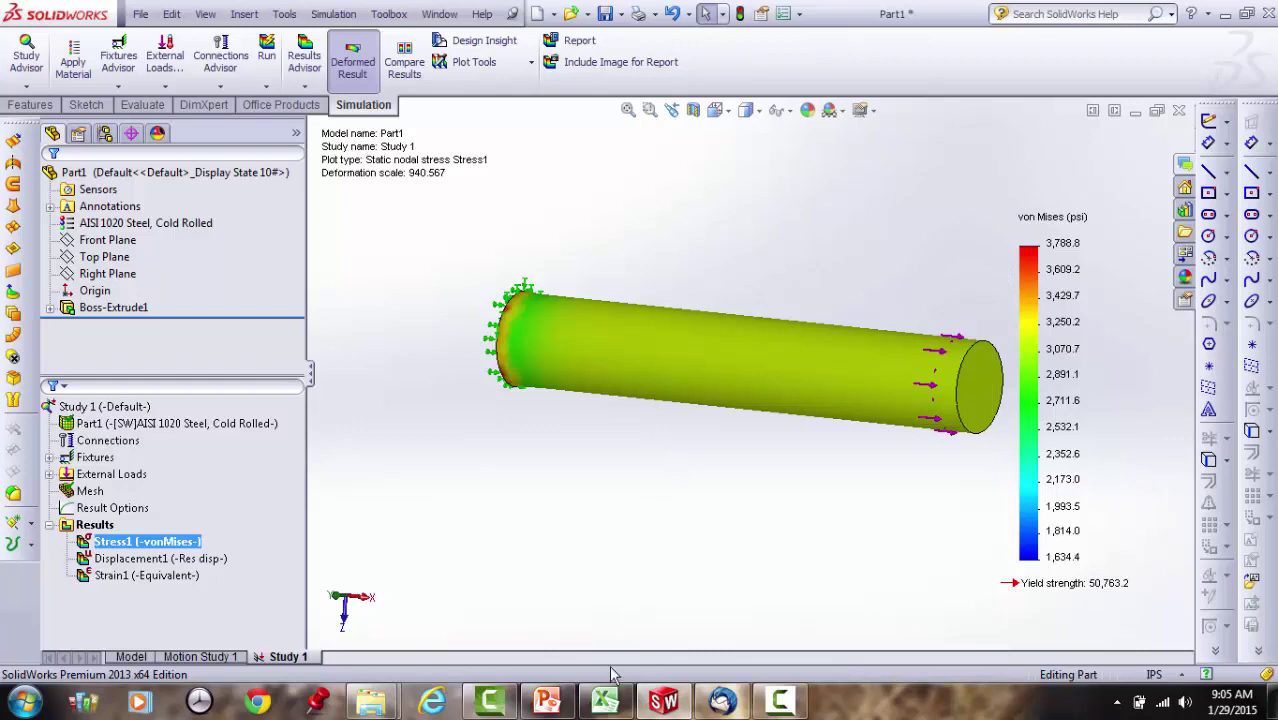
Switch to the Book1.xlsx workbook in Excel and inspect the theoretical diameter in B4 and the area formula in C4
mouse_move(608, 708)
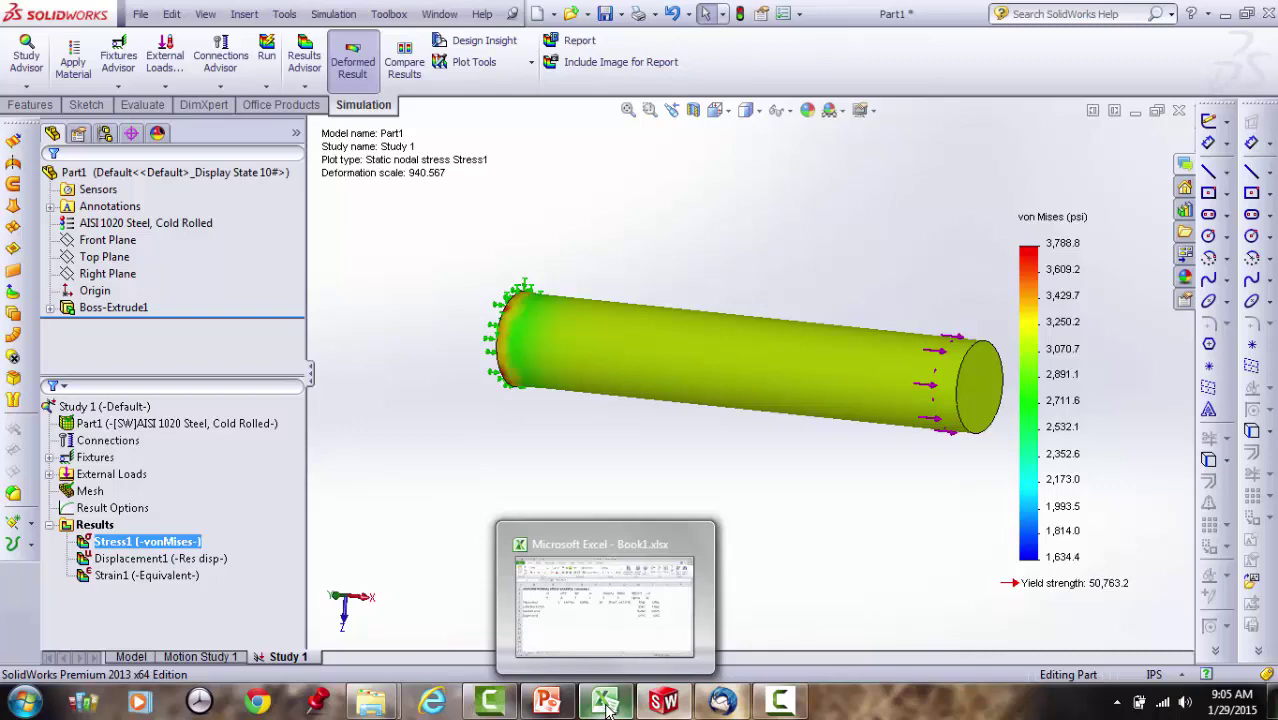
click(607, 707)
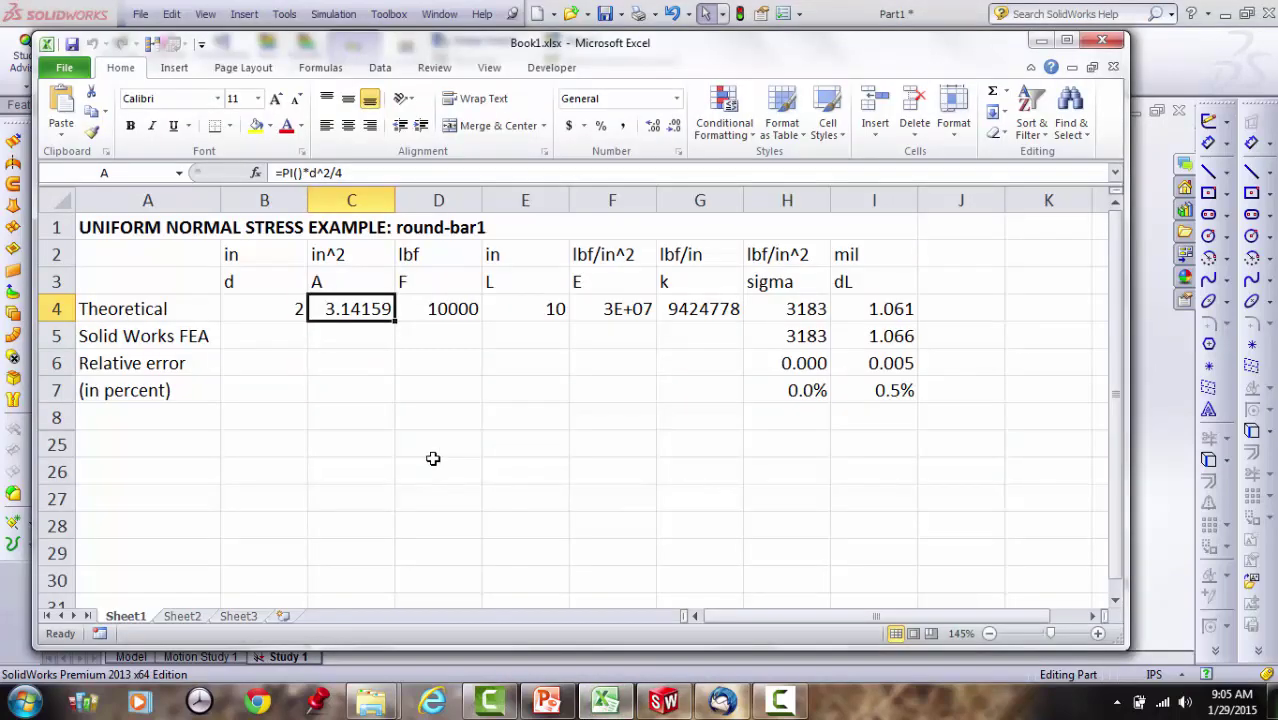
drag(507, 48, 526, 59)
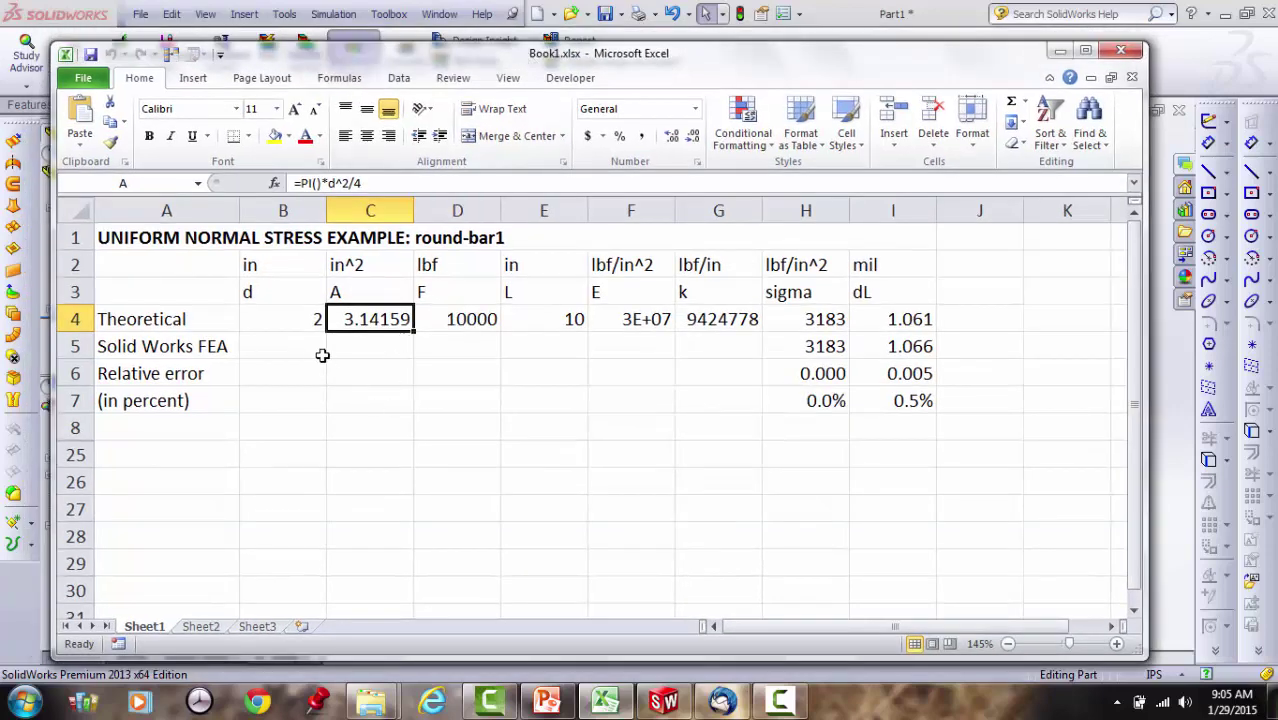
click(290, 325)
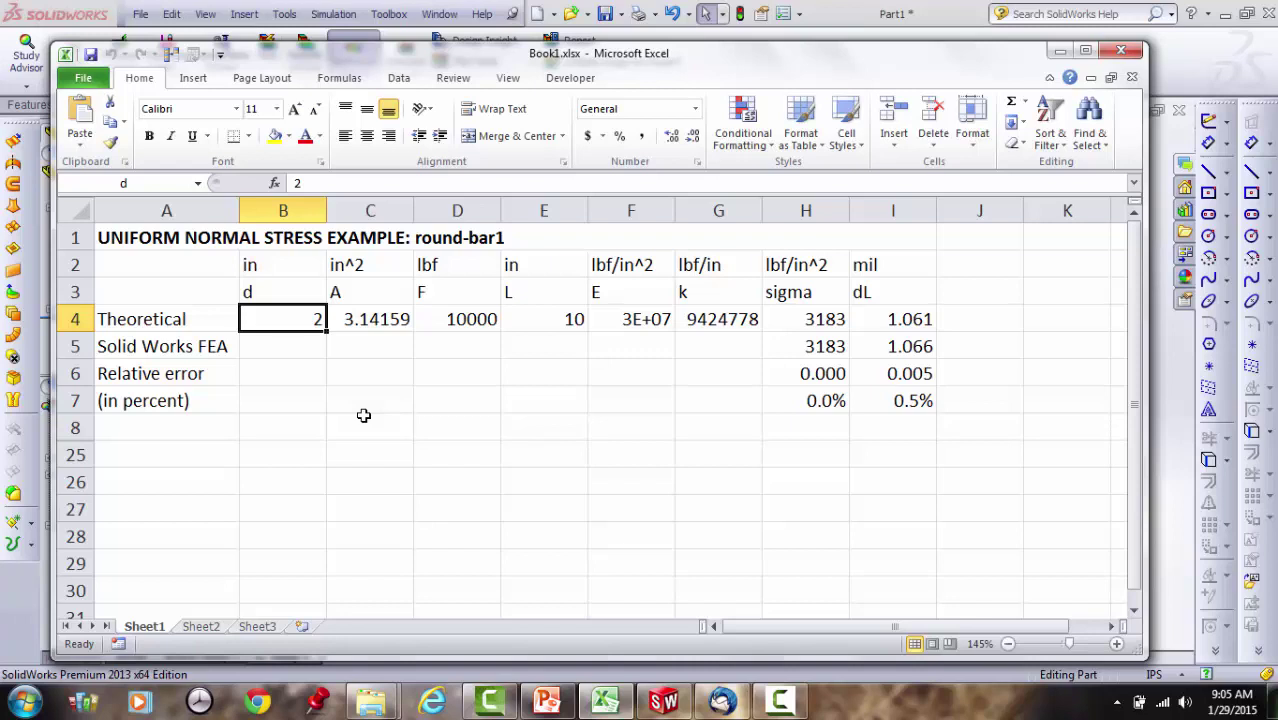
click(378, 320)
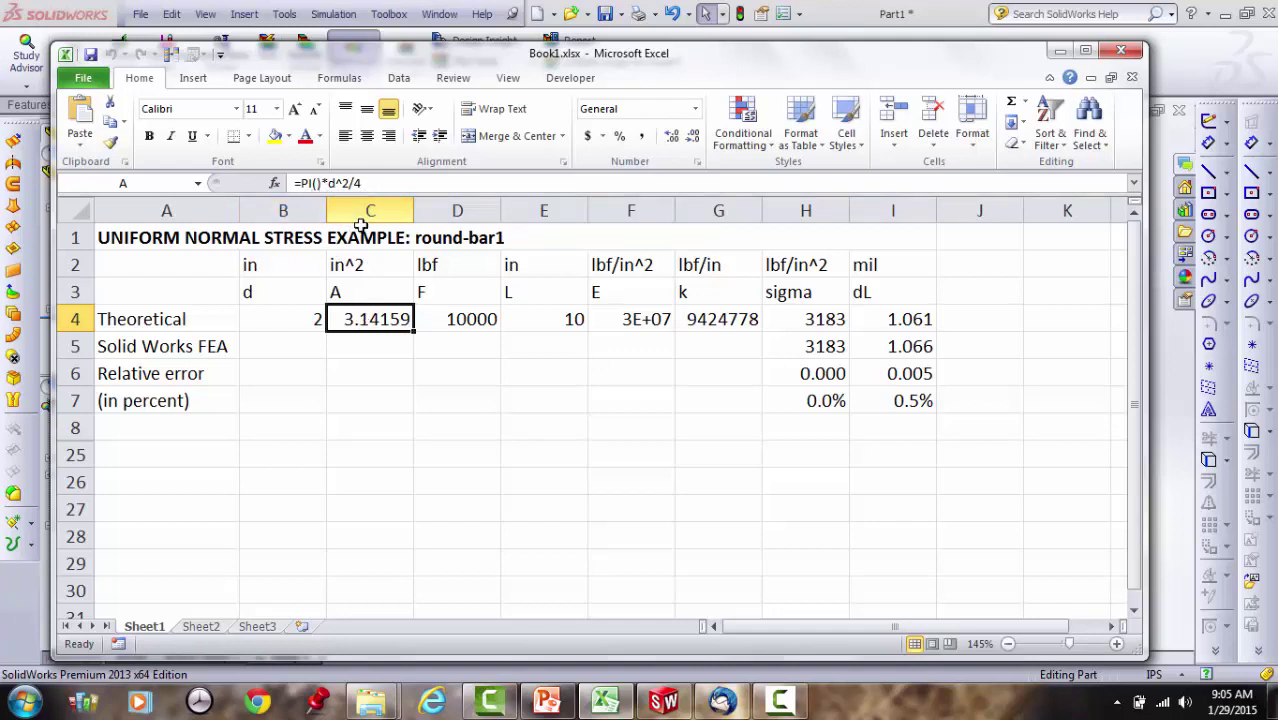
Inspect the theoretical values and formulas in B4 through I4, covering diameter, area, force, length, modulus, stiffness, stress and elongation
click(297, 320)
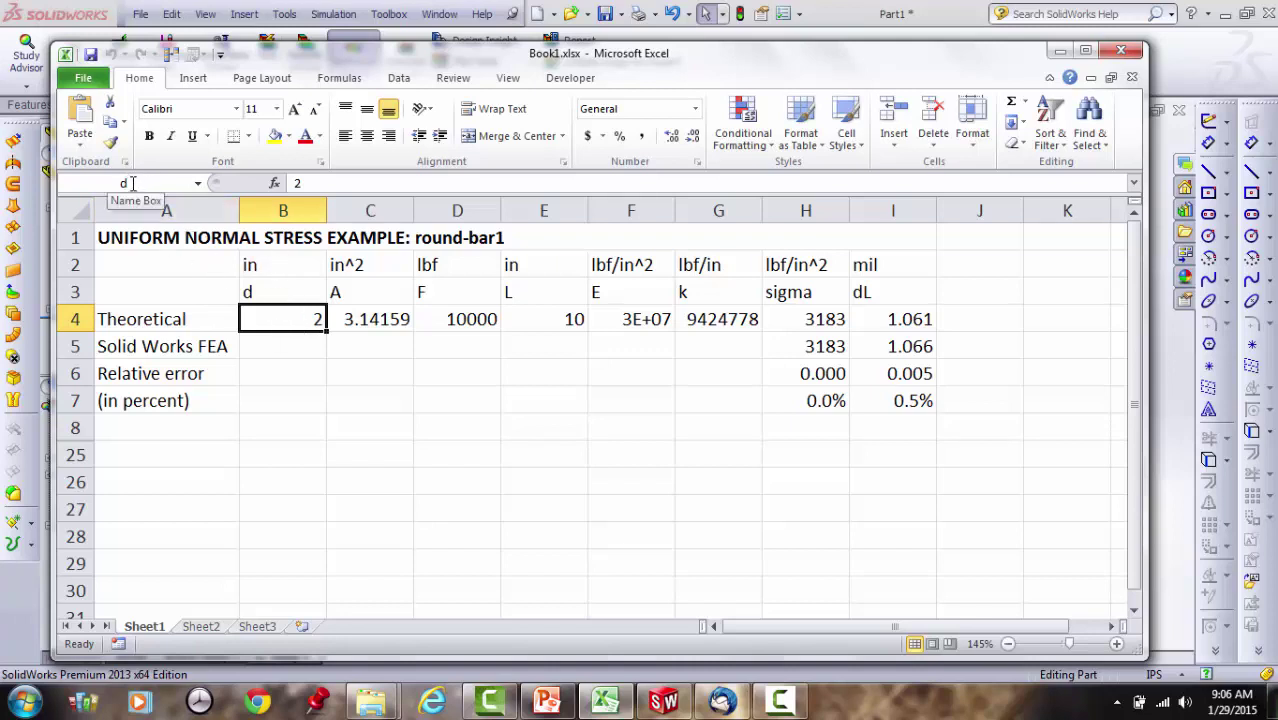
click(373, 318)
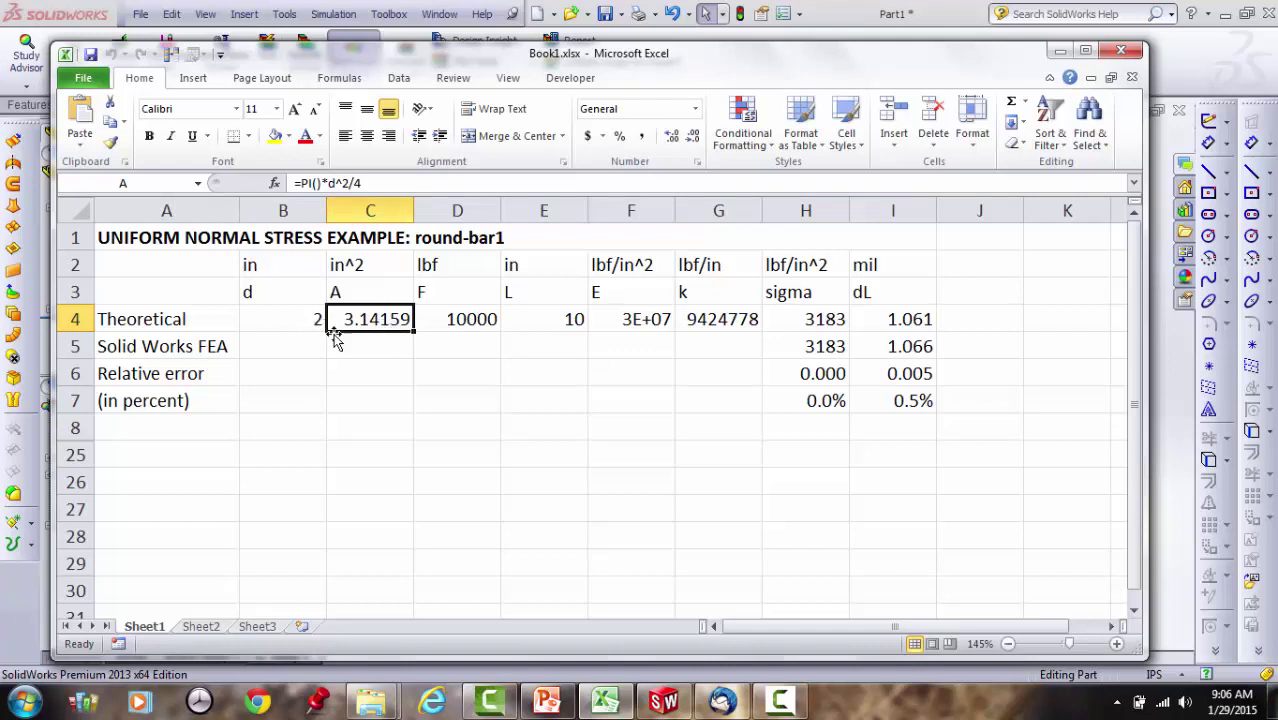
click(476, 319)
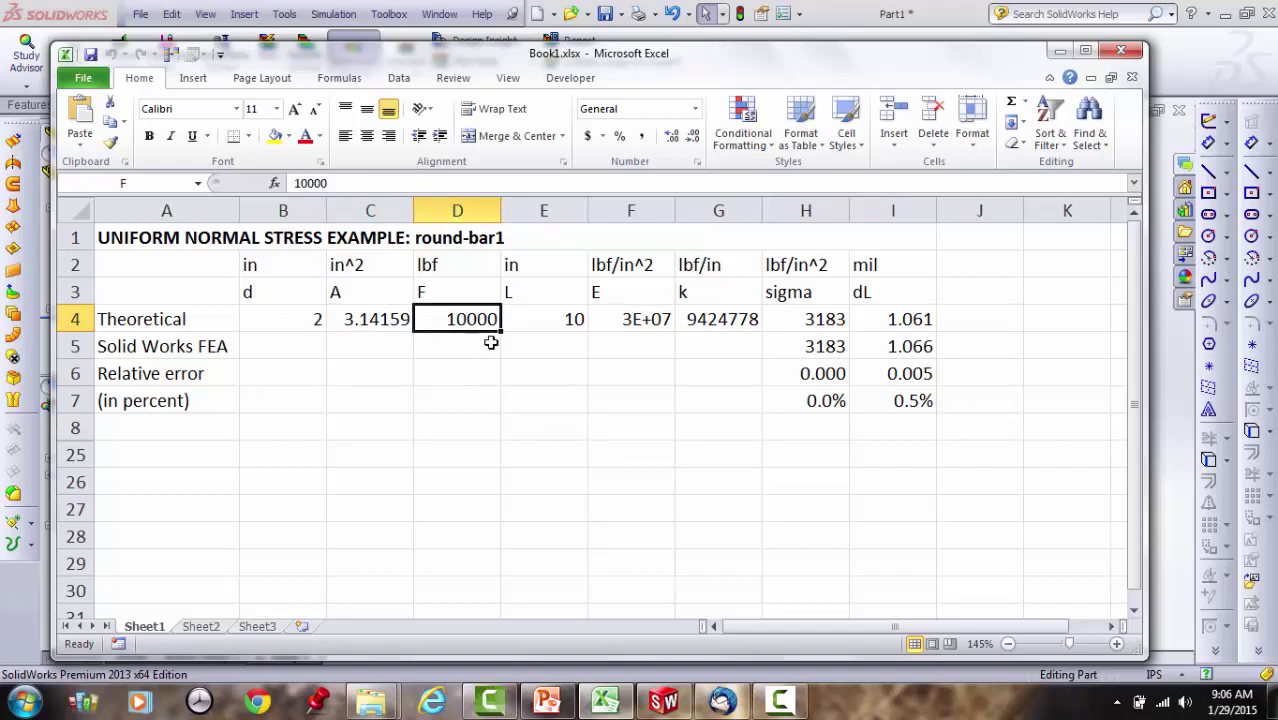
click(564, 322)
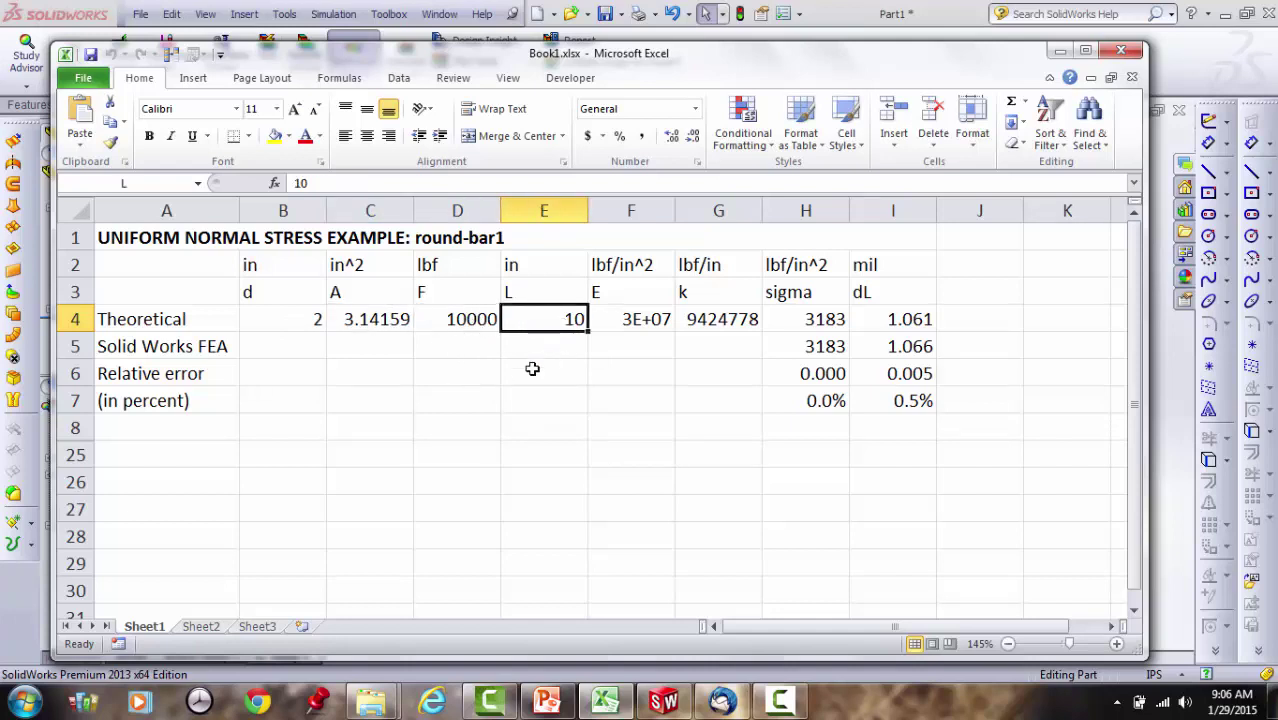
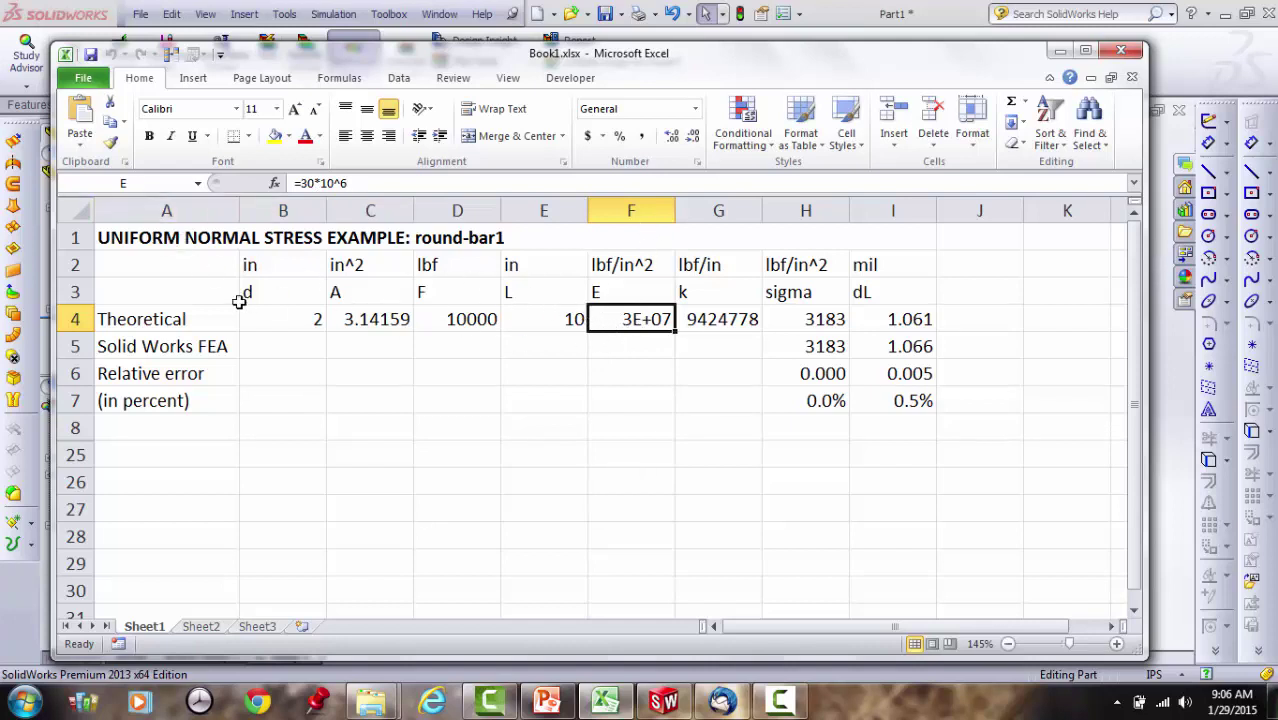
click(745, 324)
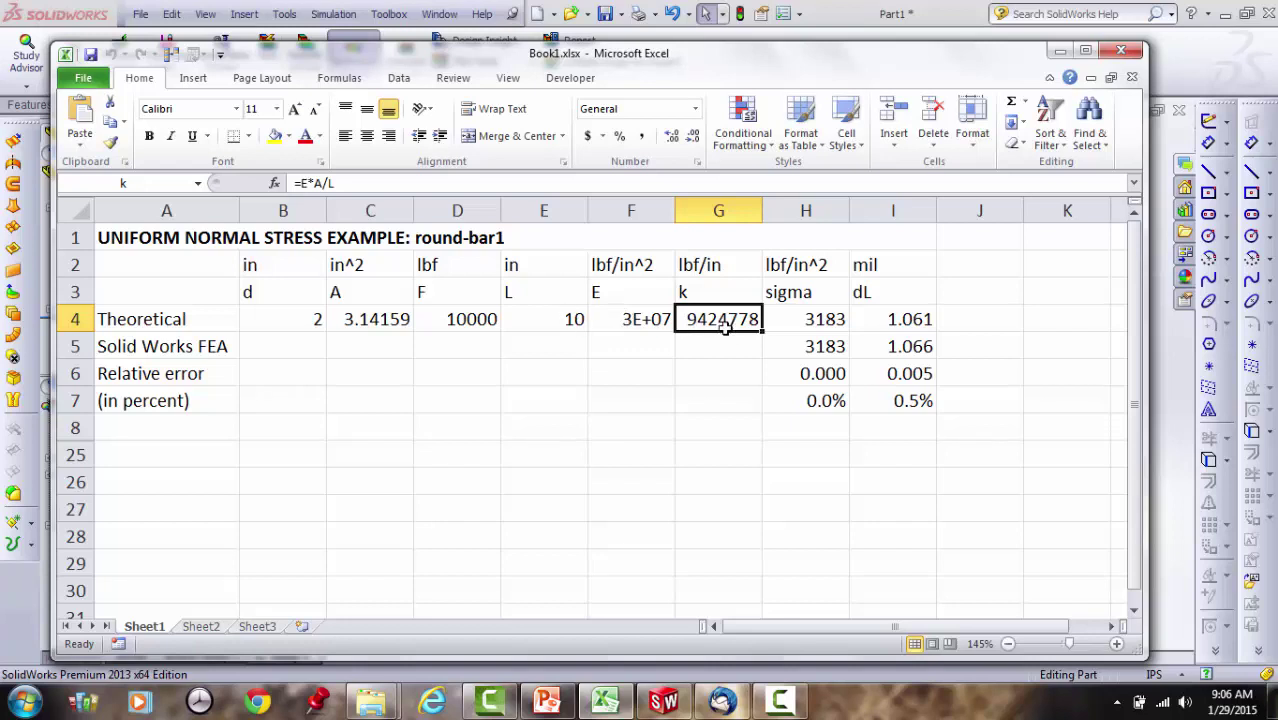
click(809, 325)
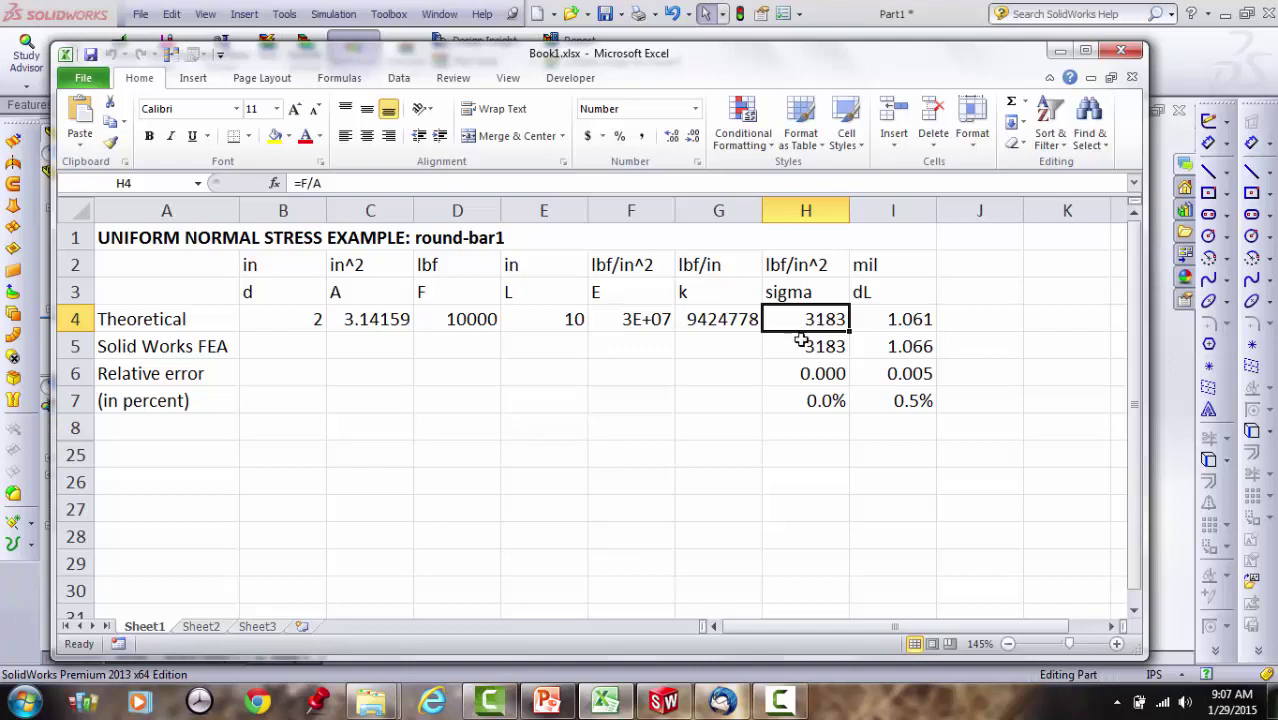
click(928, 318)
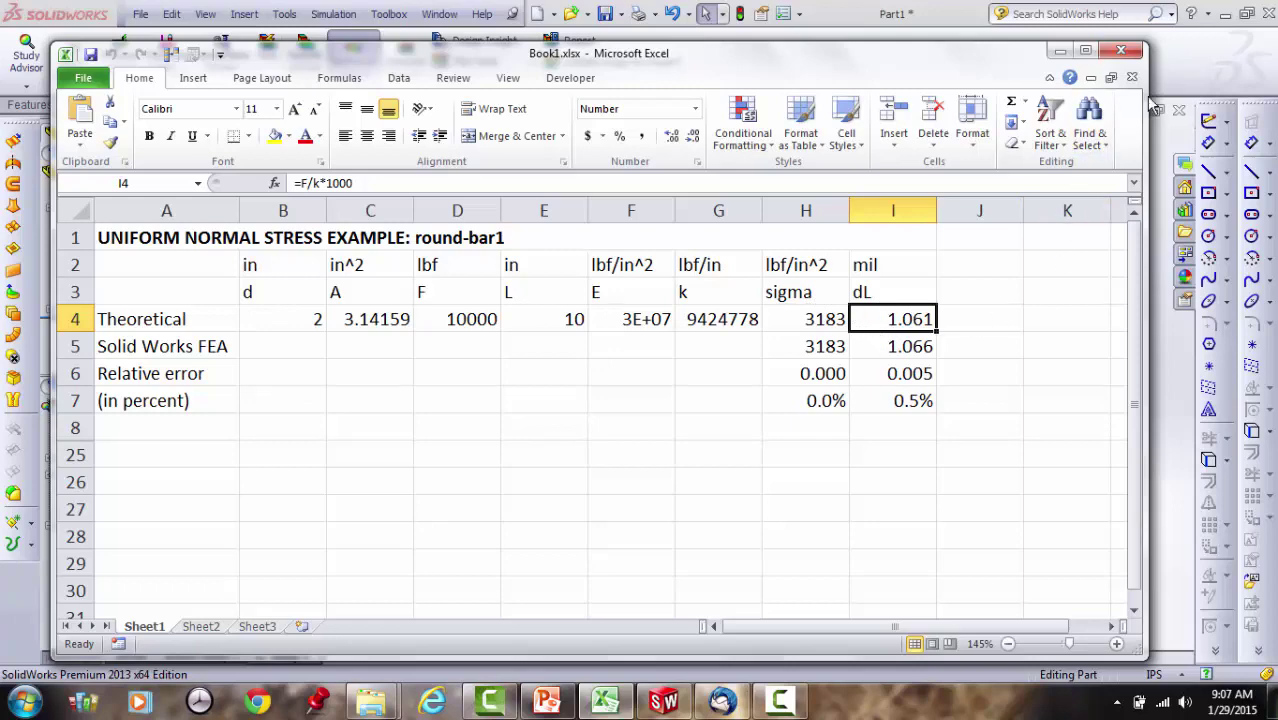
Switch back to SolidWorks and turn off the deformed shape in the Stress1 von Mises plot definition
click(1183, 71)
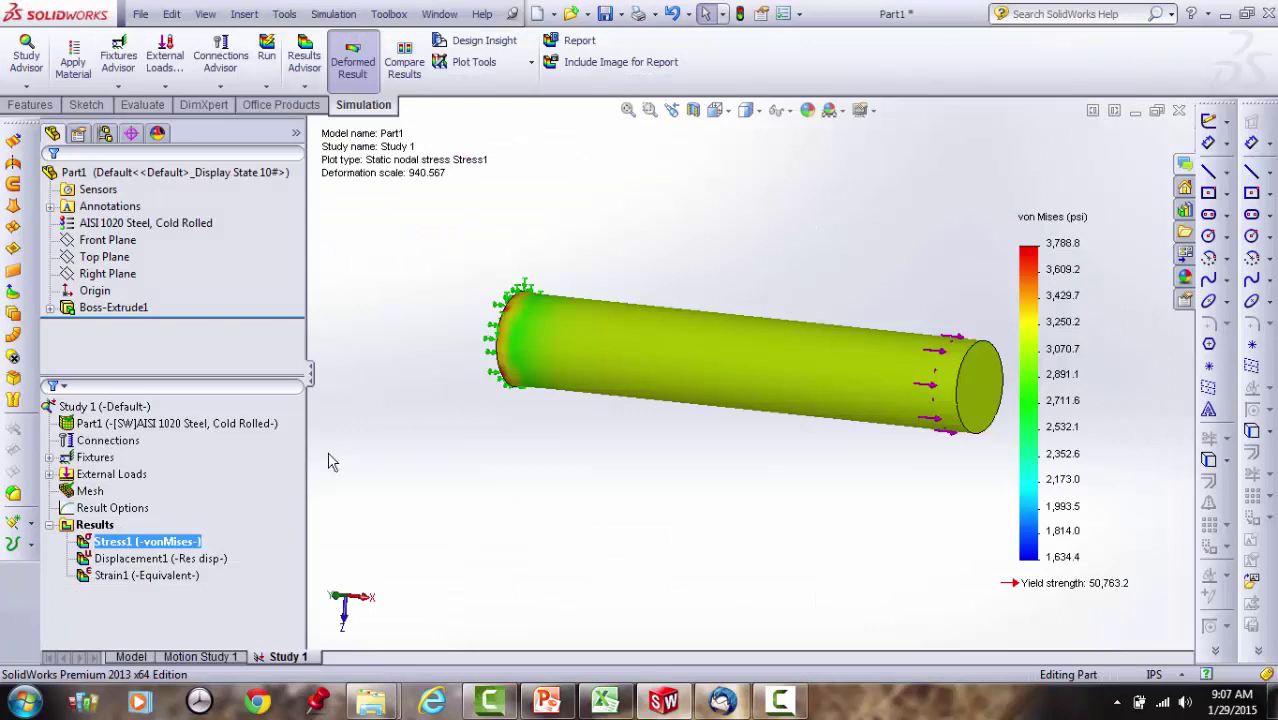
right_click(127, 546)
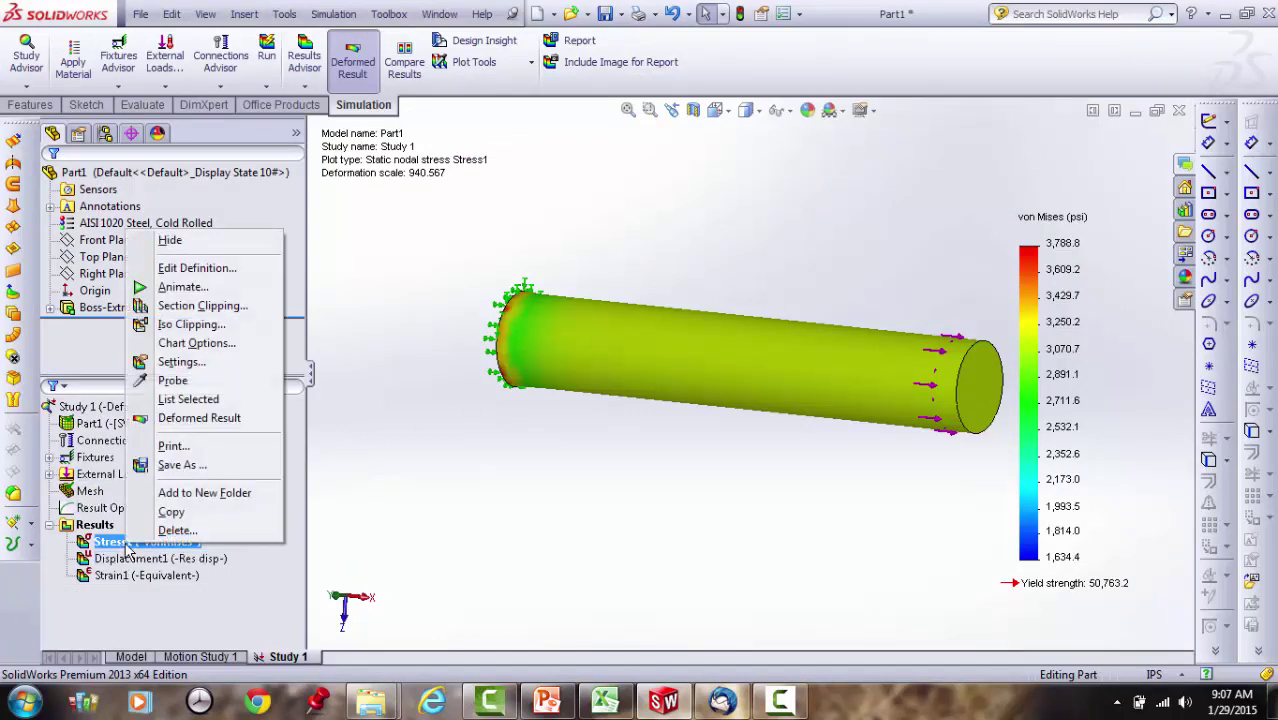
click(180, 270)
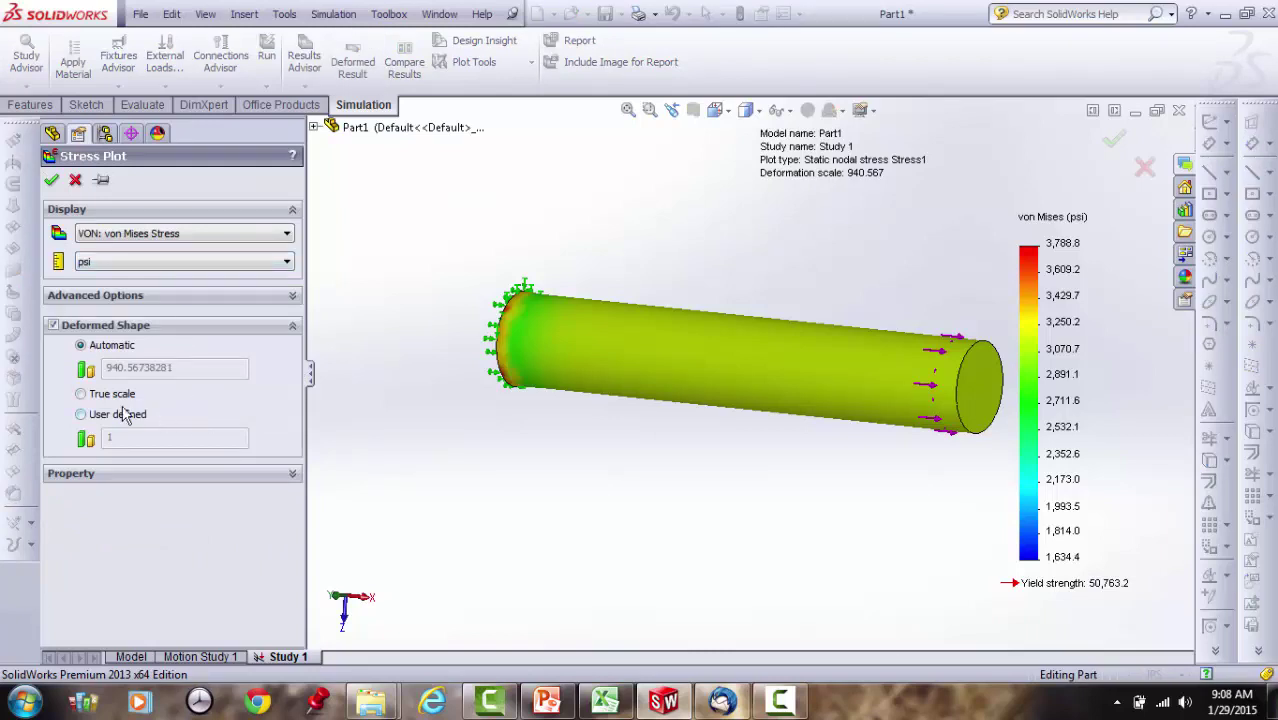
click(53, 326)
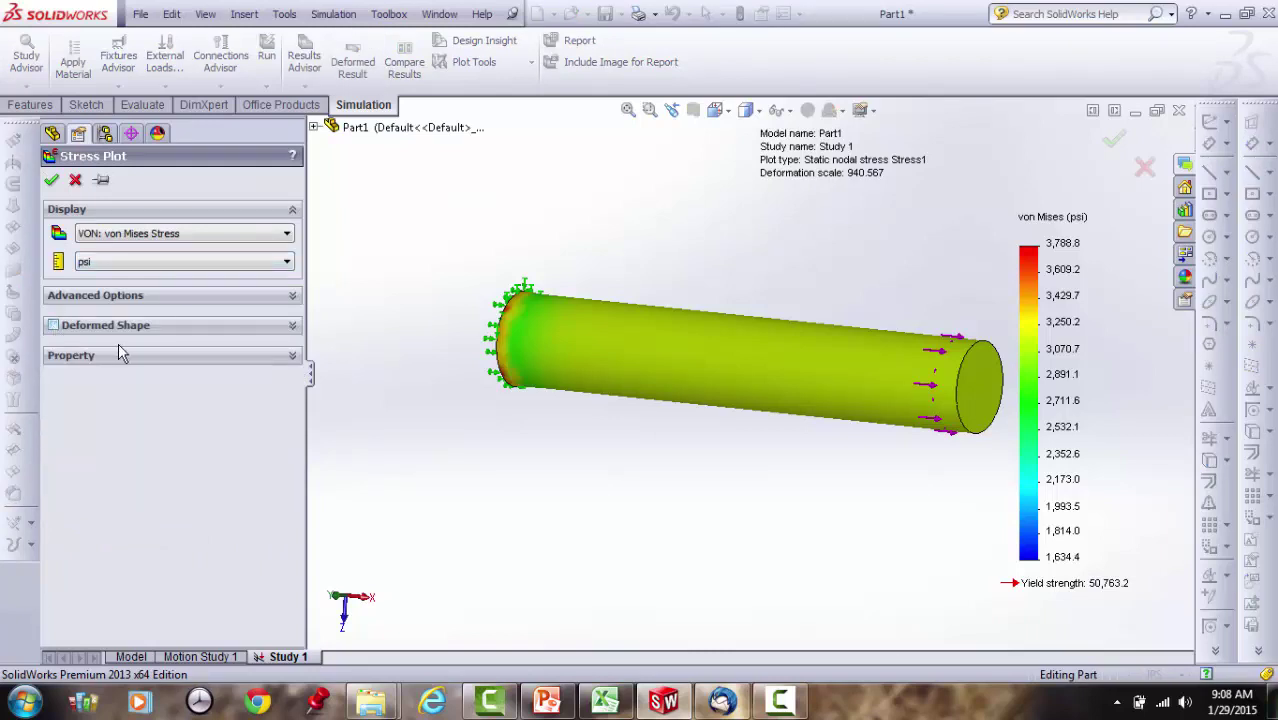
click(52, 181)
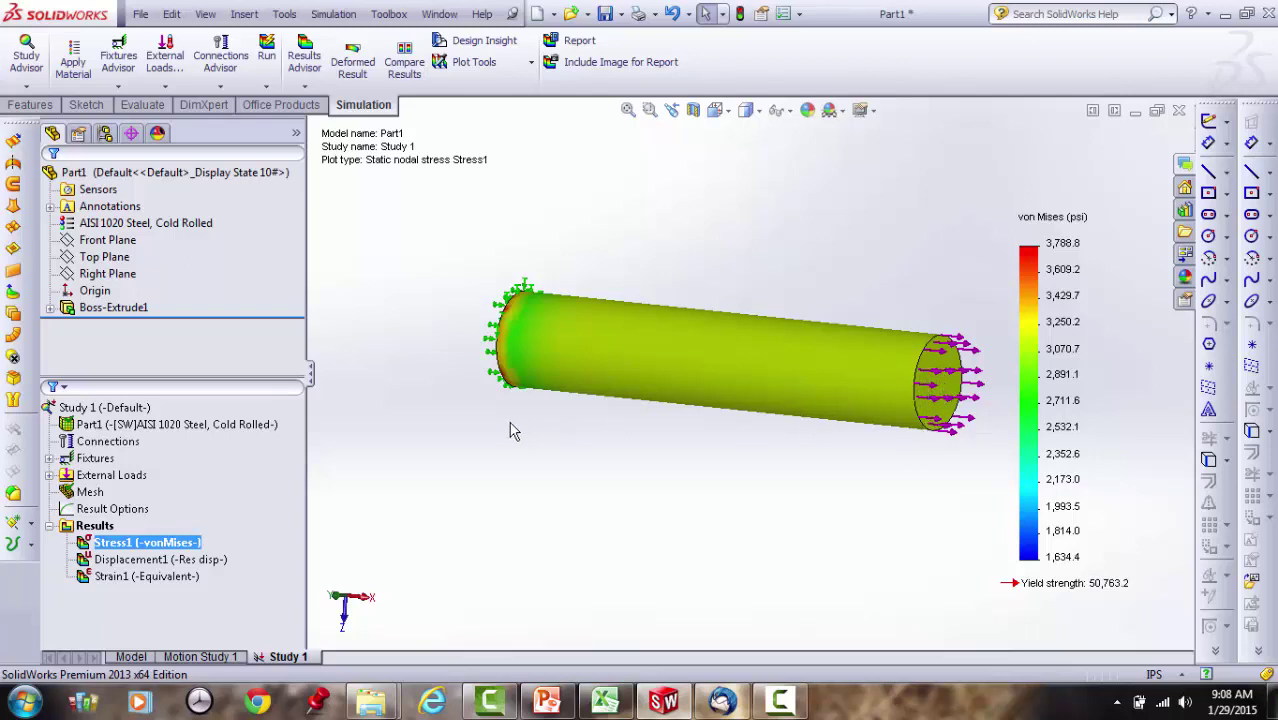
Examine the undeformed von Mises plot closely around the cylinder's fixed face and edge, and along the whole bar to the loaded end
click(648, 112)
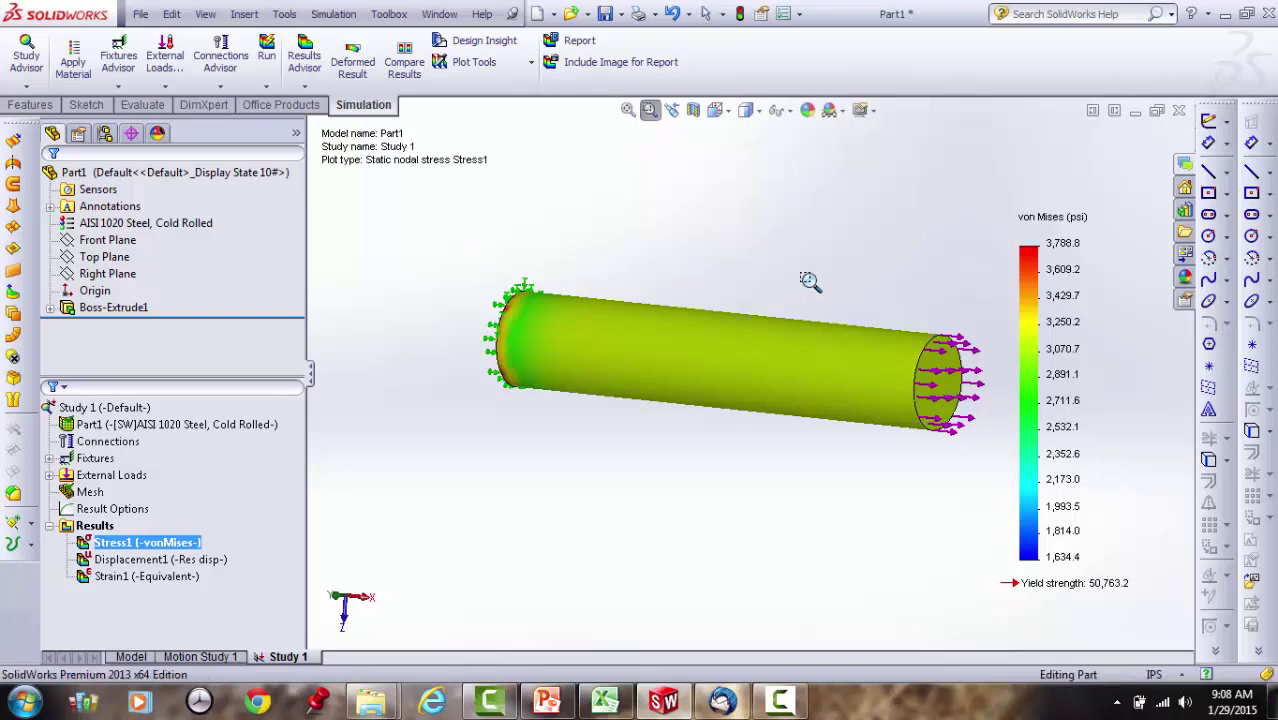
right_click(874, 245)
click(905, 302)
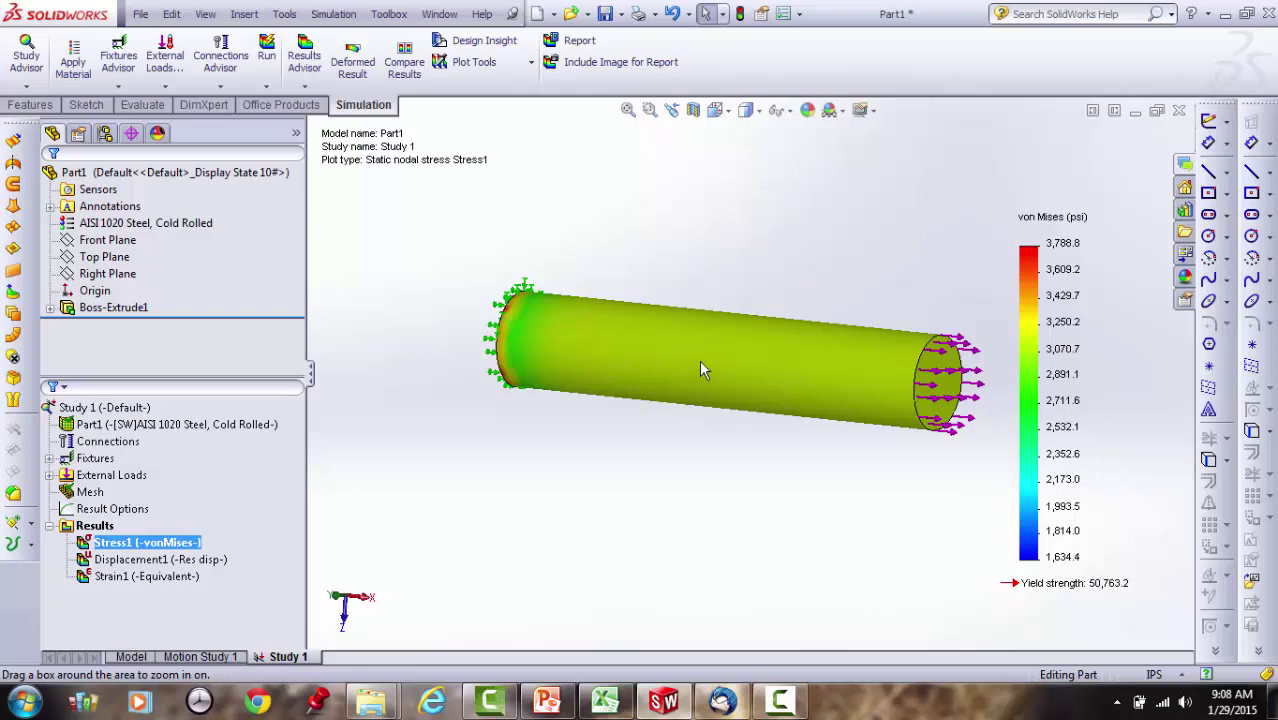
click(650, 110)
drag(447, 260, 645, 455)
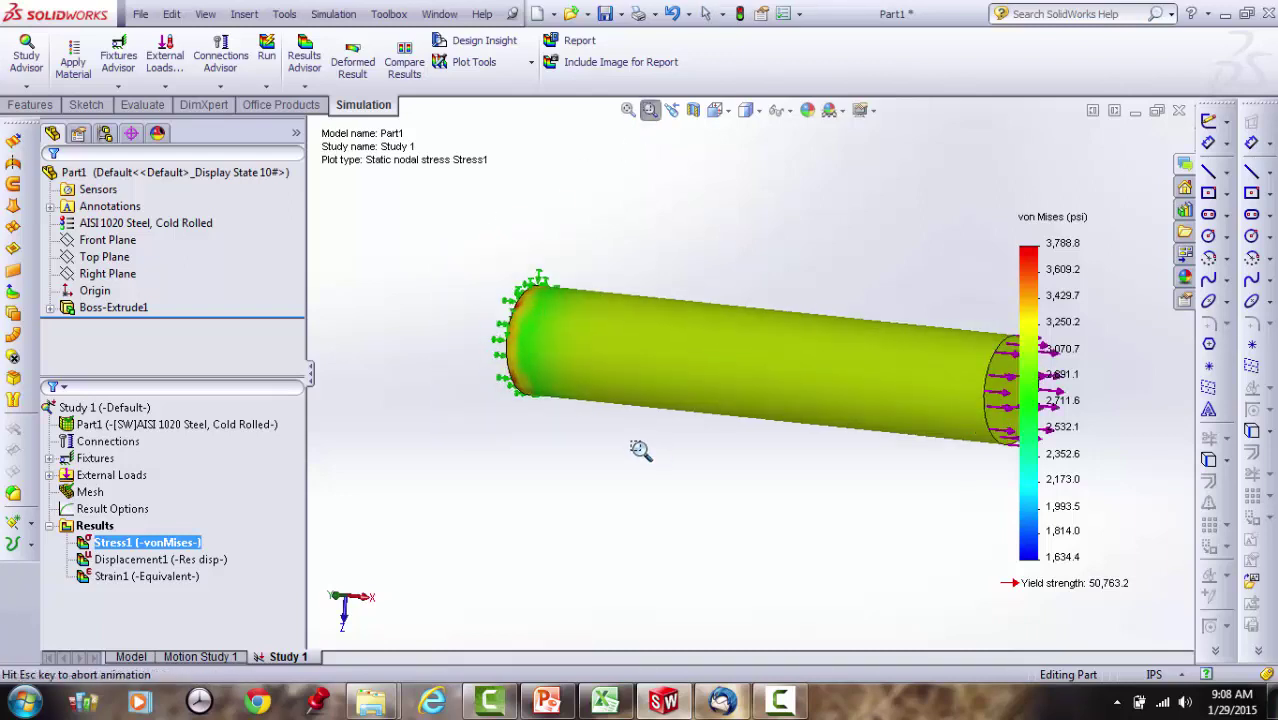
right_click(488, 400)
click(540, 493)
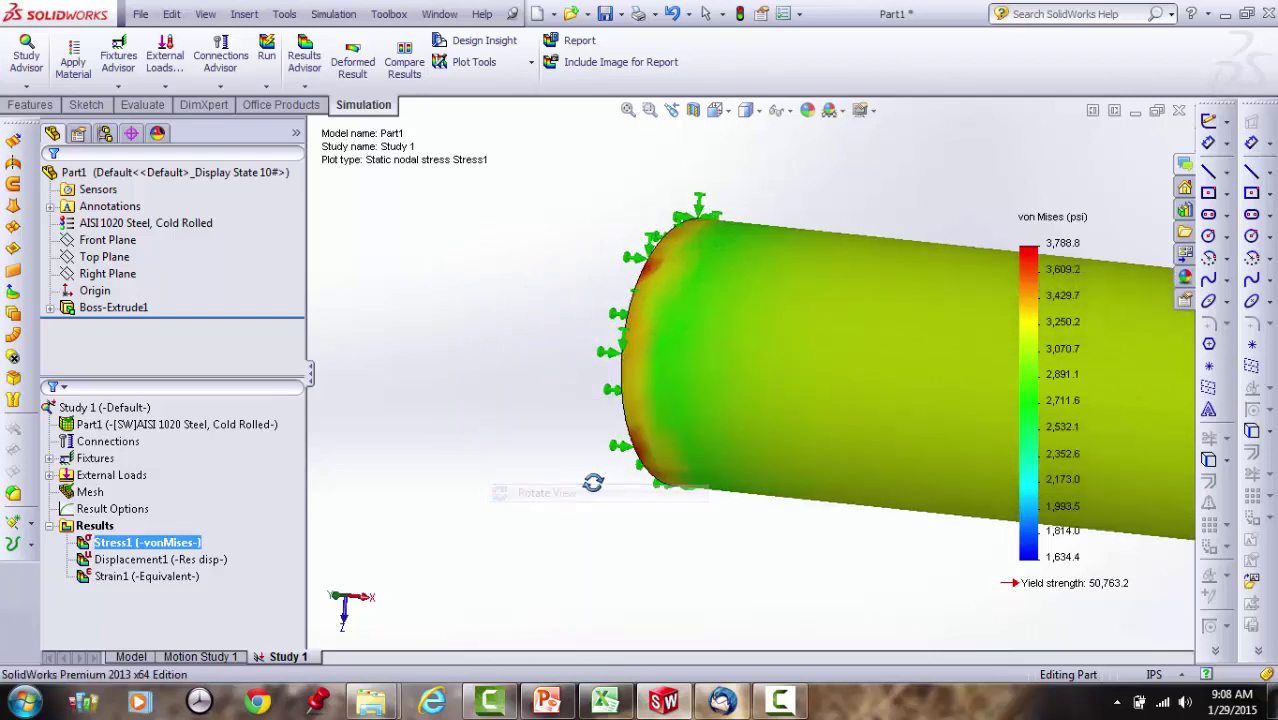
drag(540, 493, 685, 516)
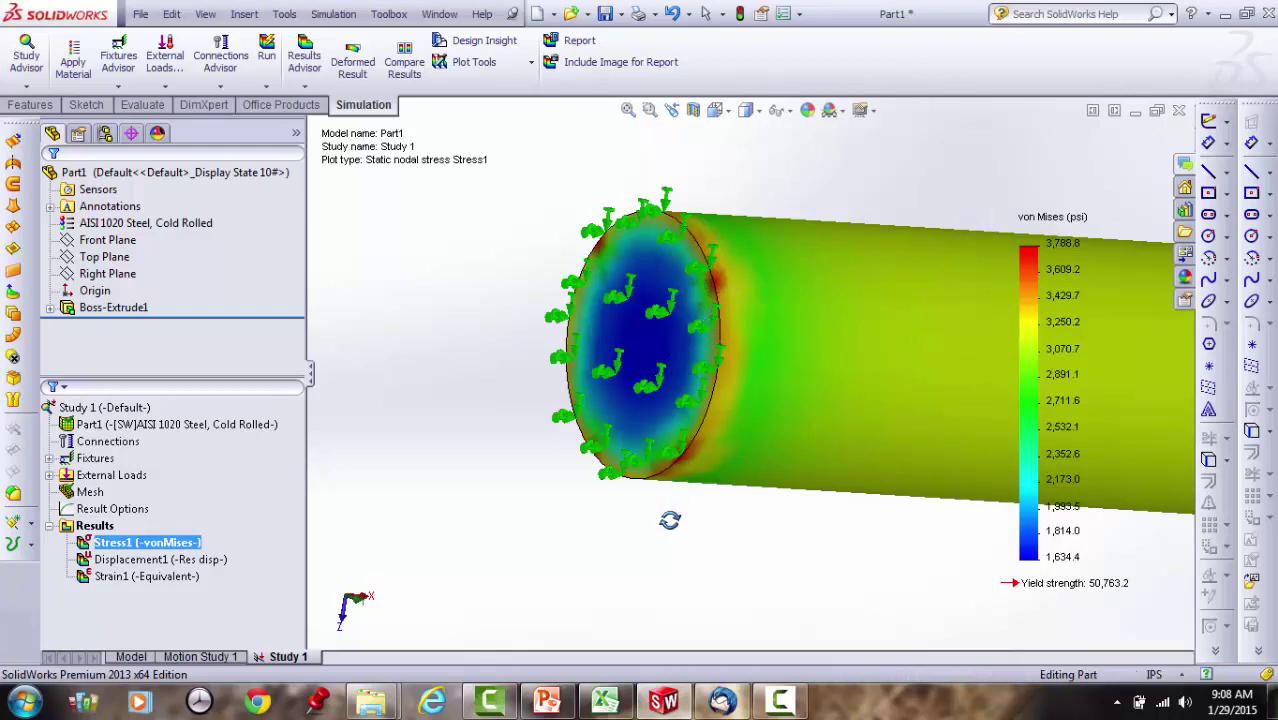
mouse_move(673, 516)
mouse_down()
mouse_move(620, 520)
mouse_move(691, 519)
mouse_up()
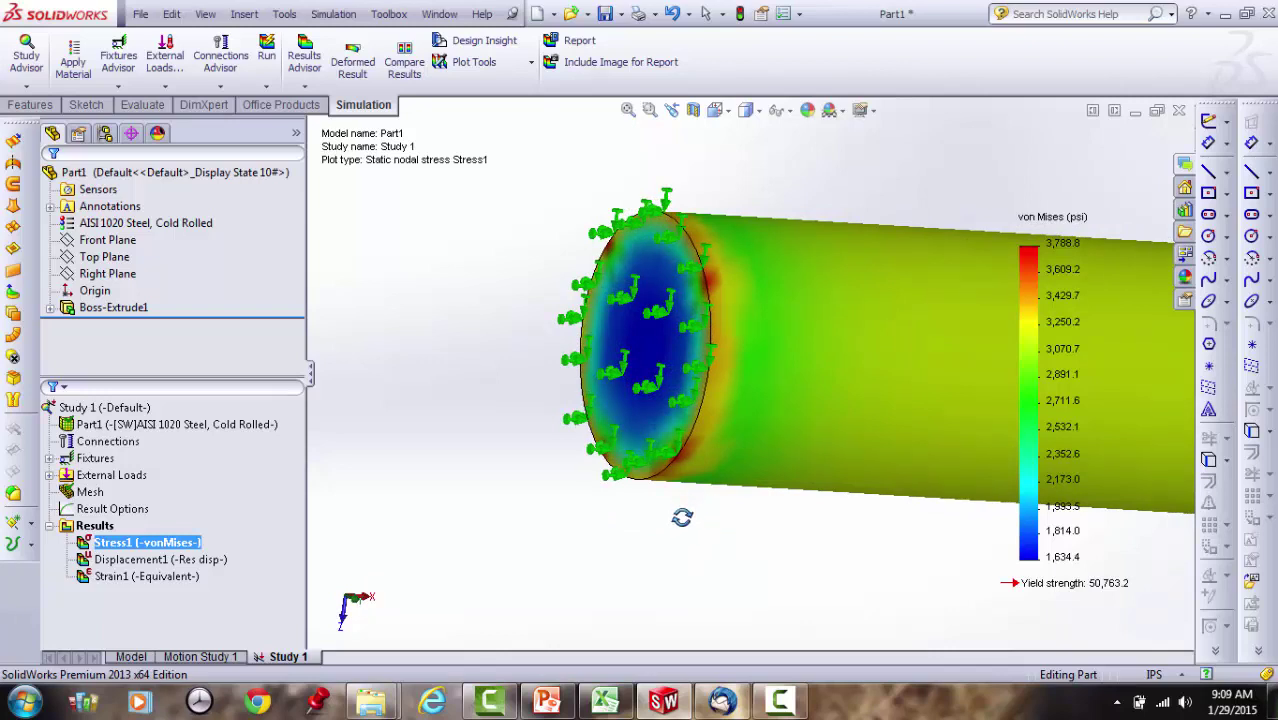
drag(705, 520, 633, 525)
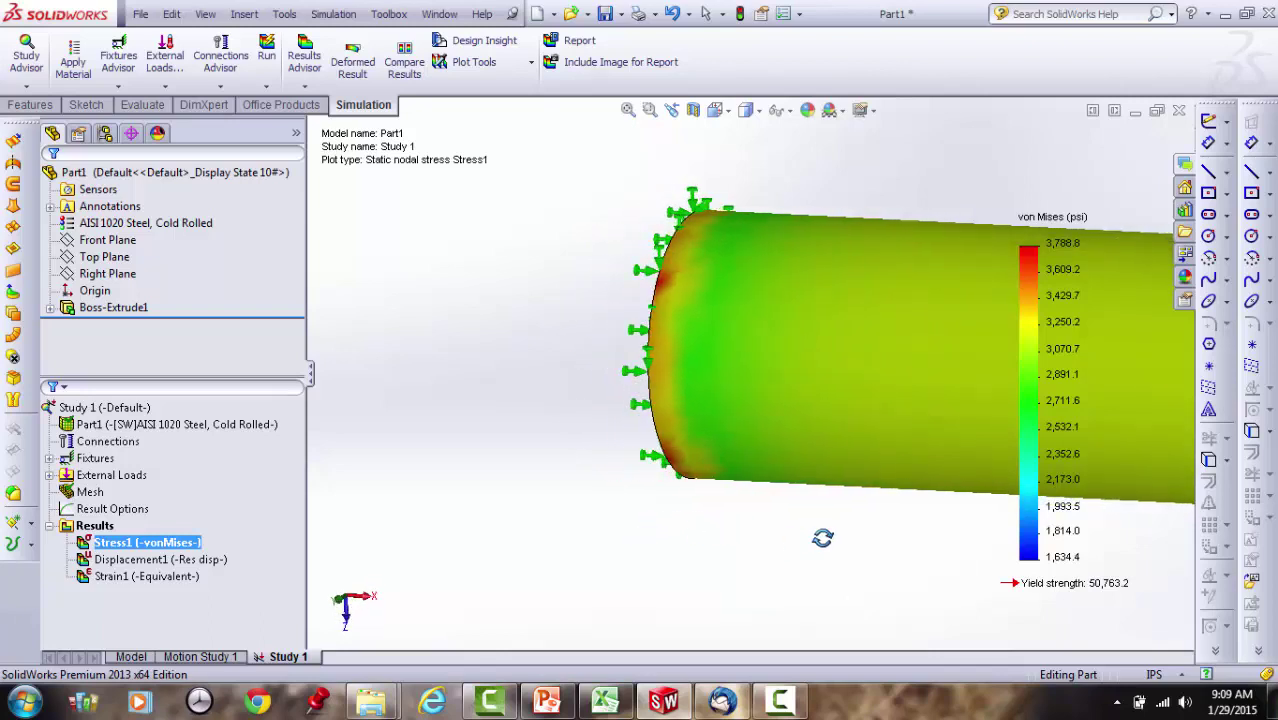
scroll(922, 480, up, 3)
drag(922, 480, 891, 490)
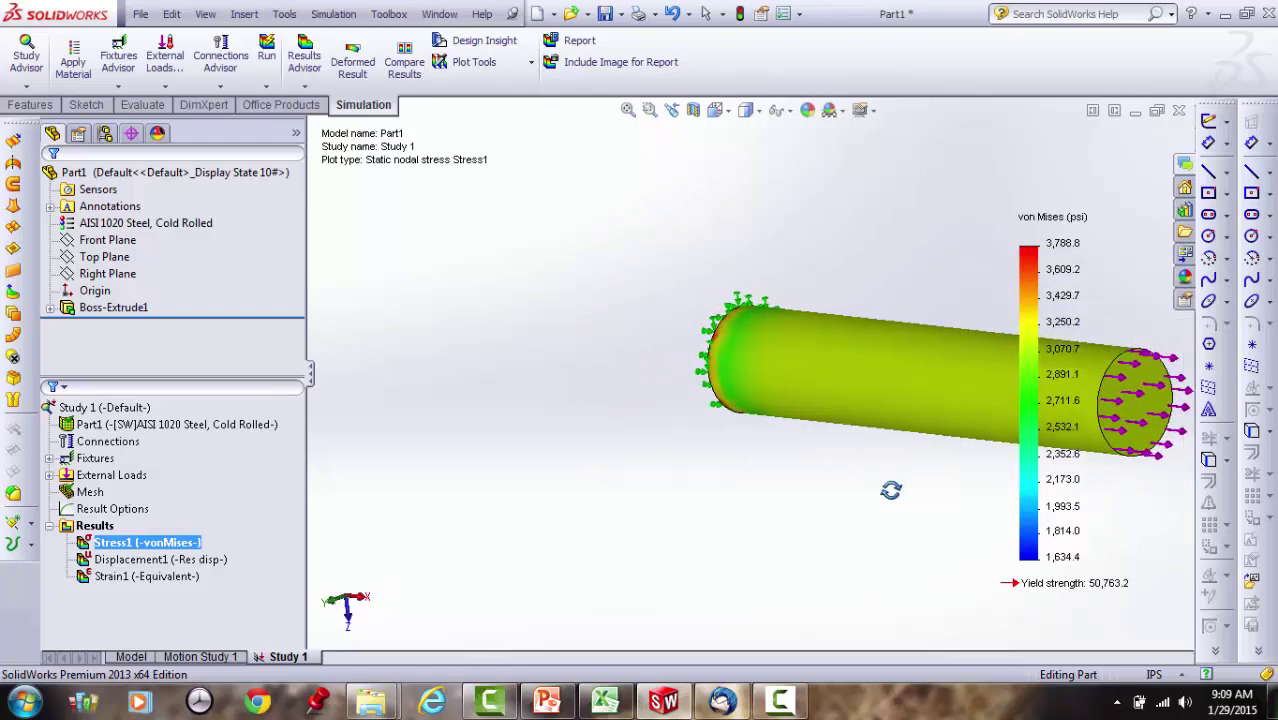
scroll(914, 480, up, 5)
scroll(830, 358, down, 6)
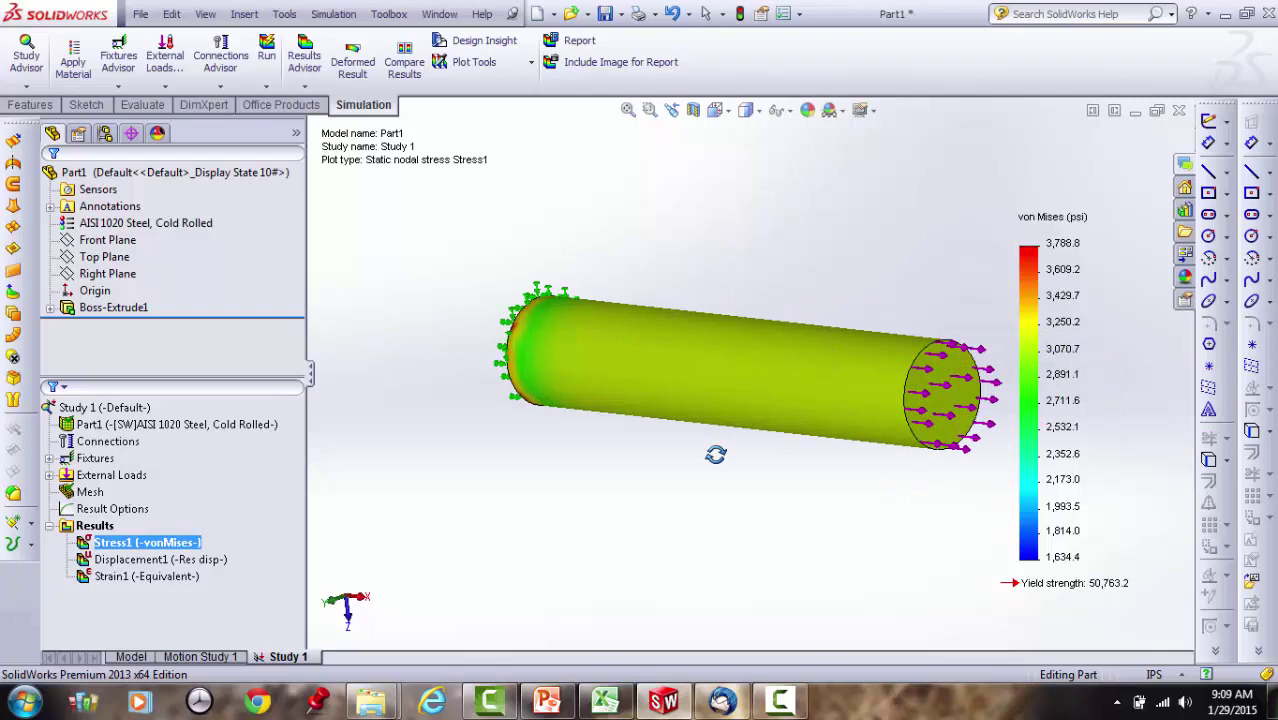
drag(715, 455, 717, 455)
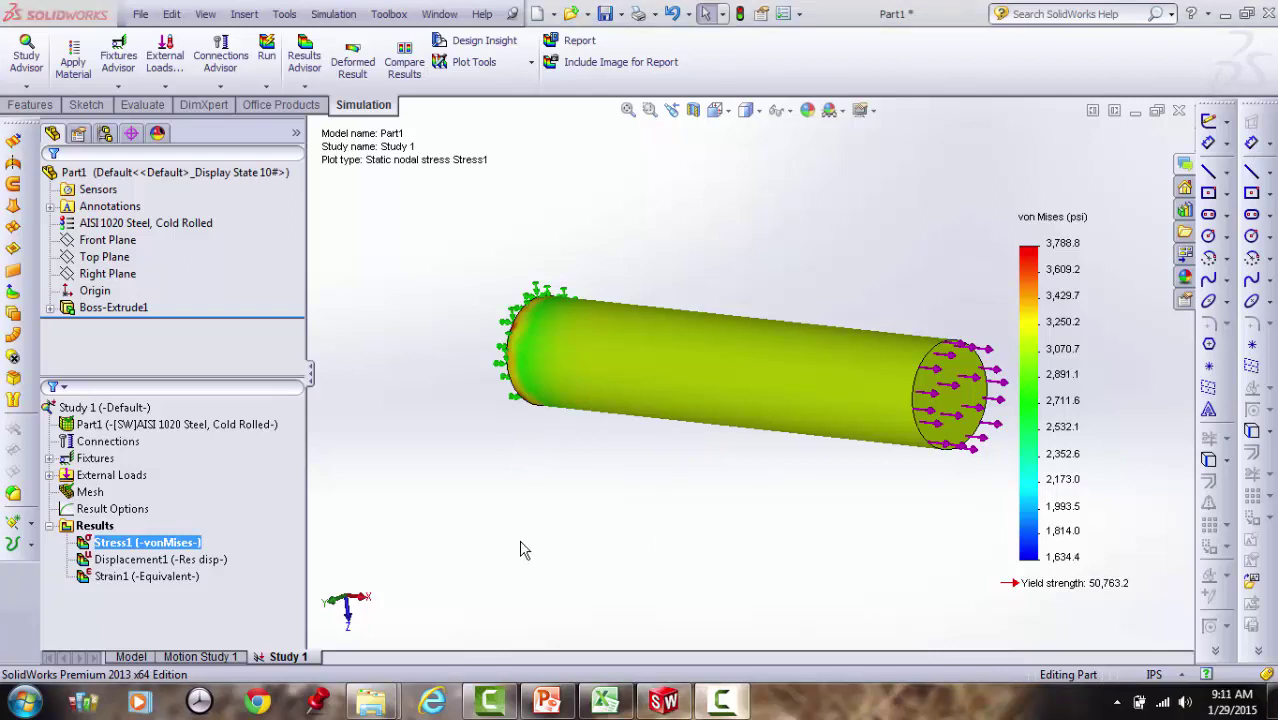
Start section clipping on the Stress1 plot and use the Right Plane as the section reference instead of the Front Plane
right_click(175, 543)
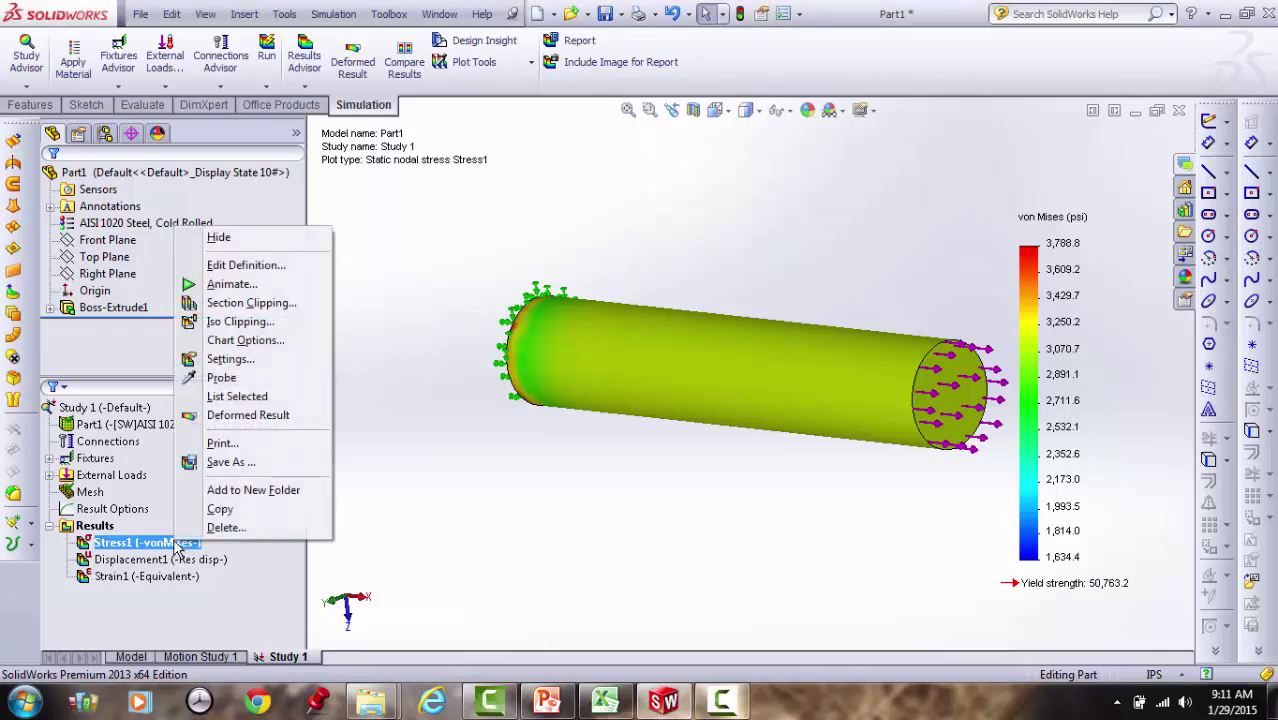
click(240, 305)
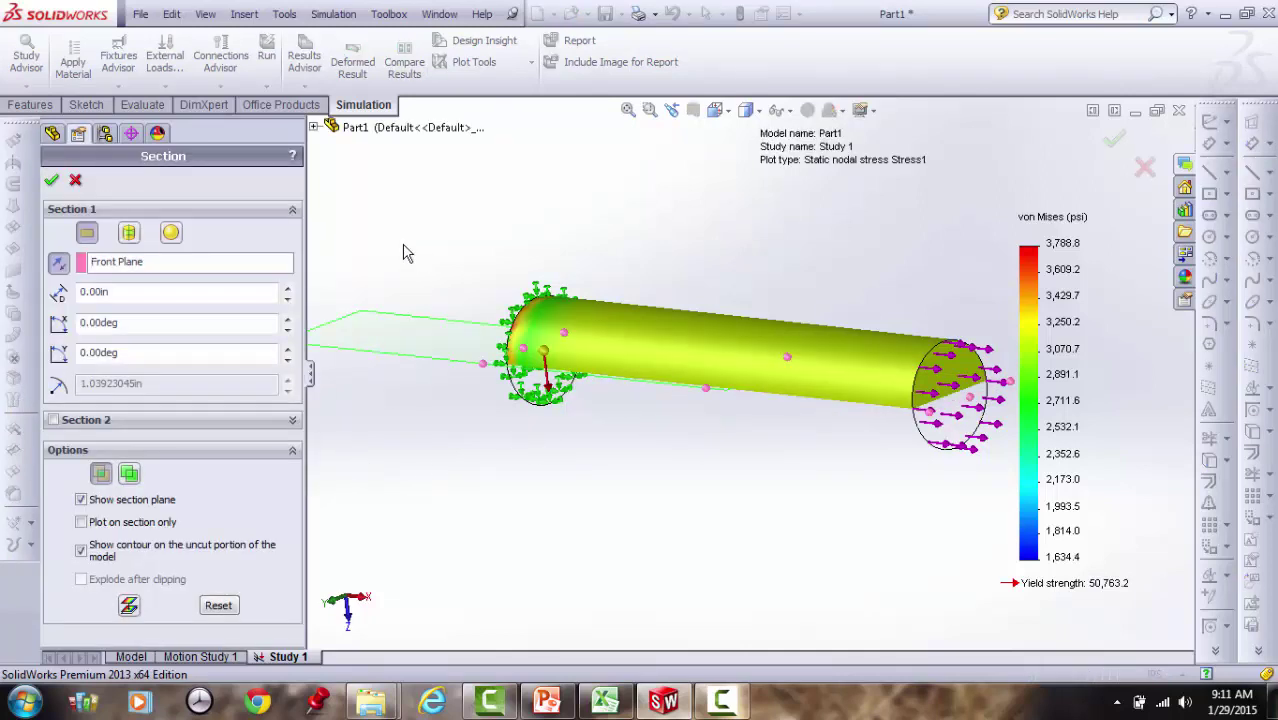
click(314, 128)
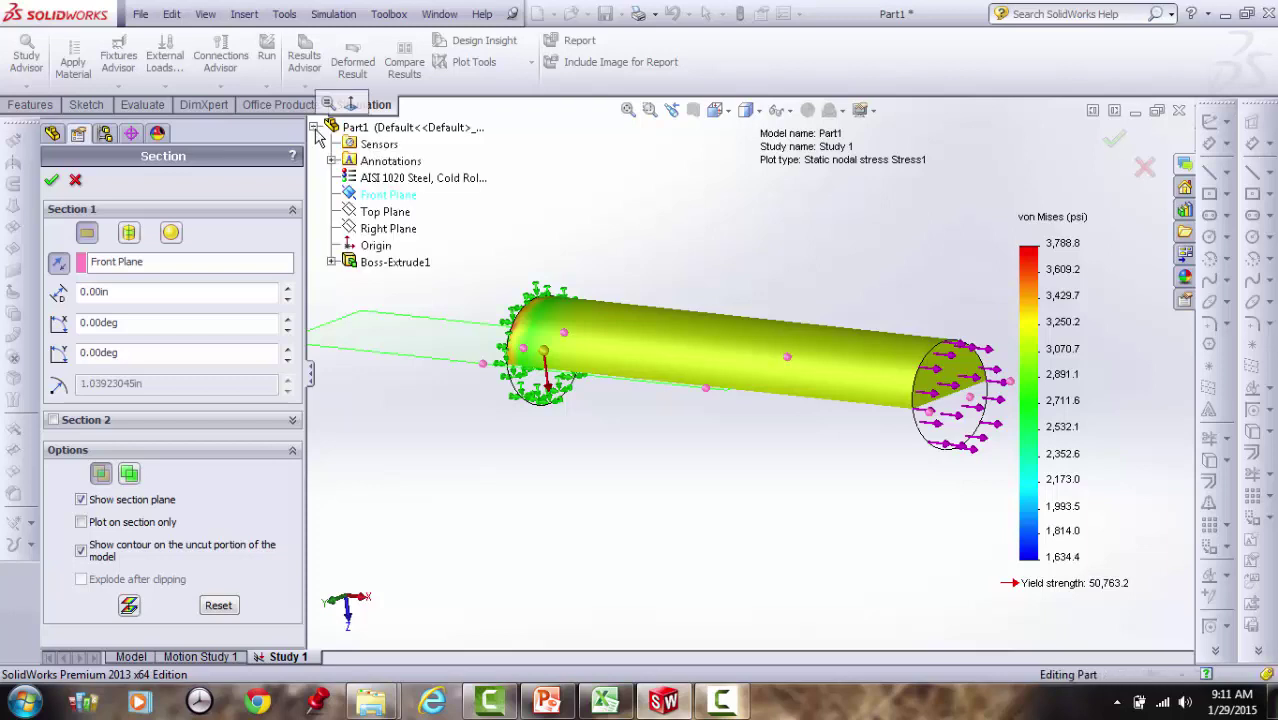
click(165, 262)
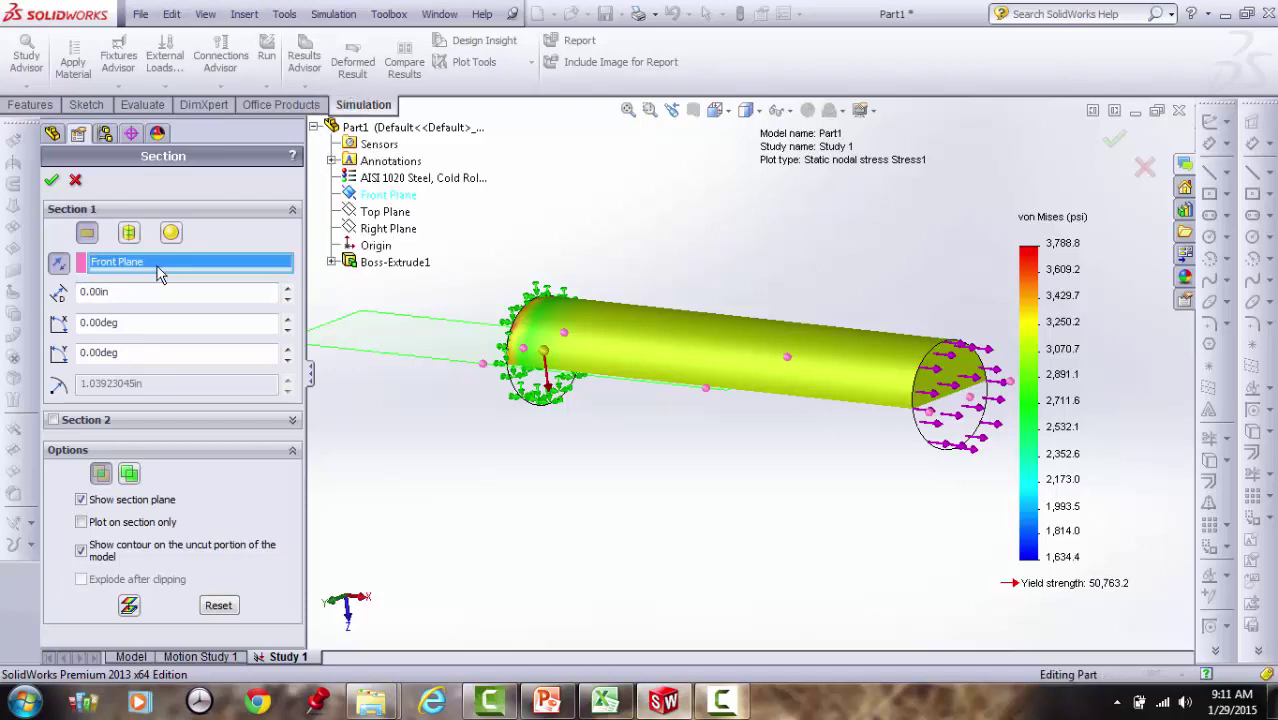
click(374, 230)
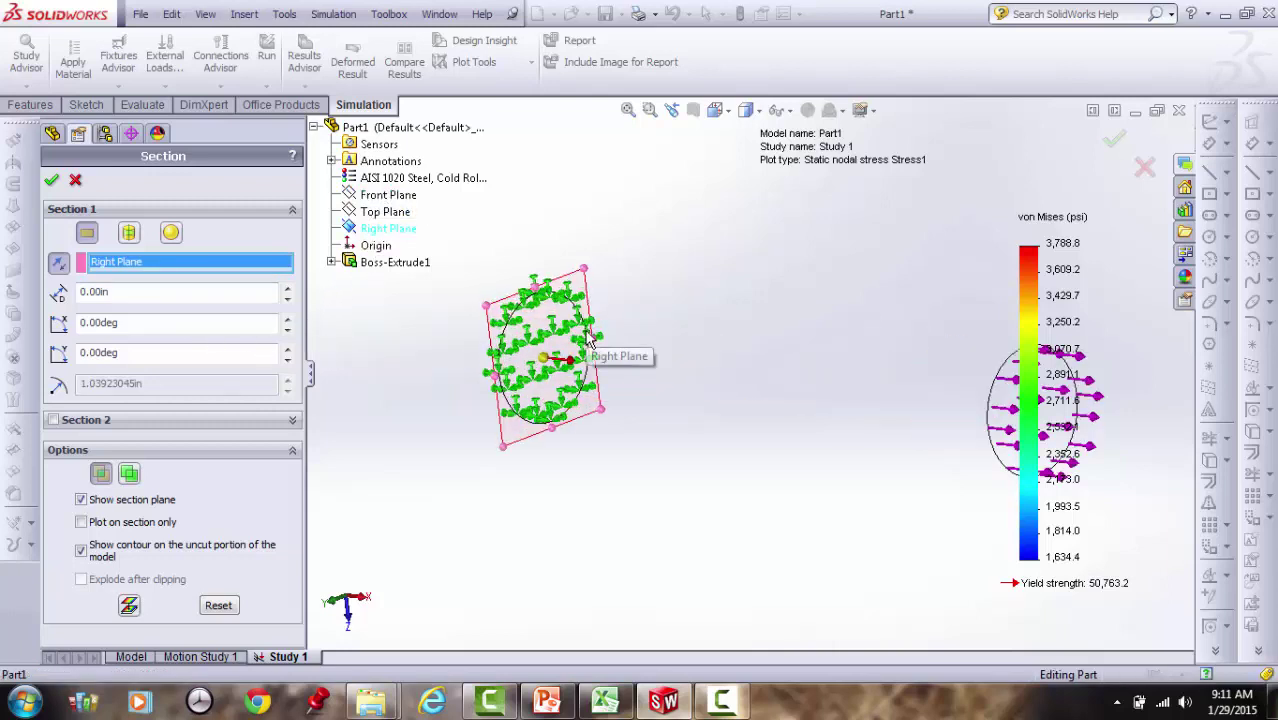
scroll(588, 342, down, 2)
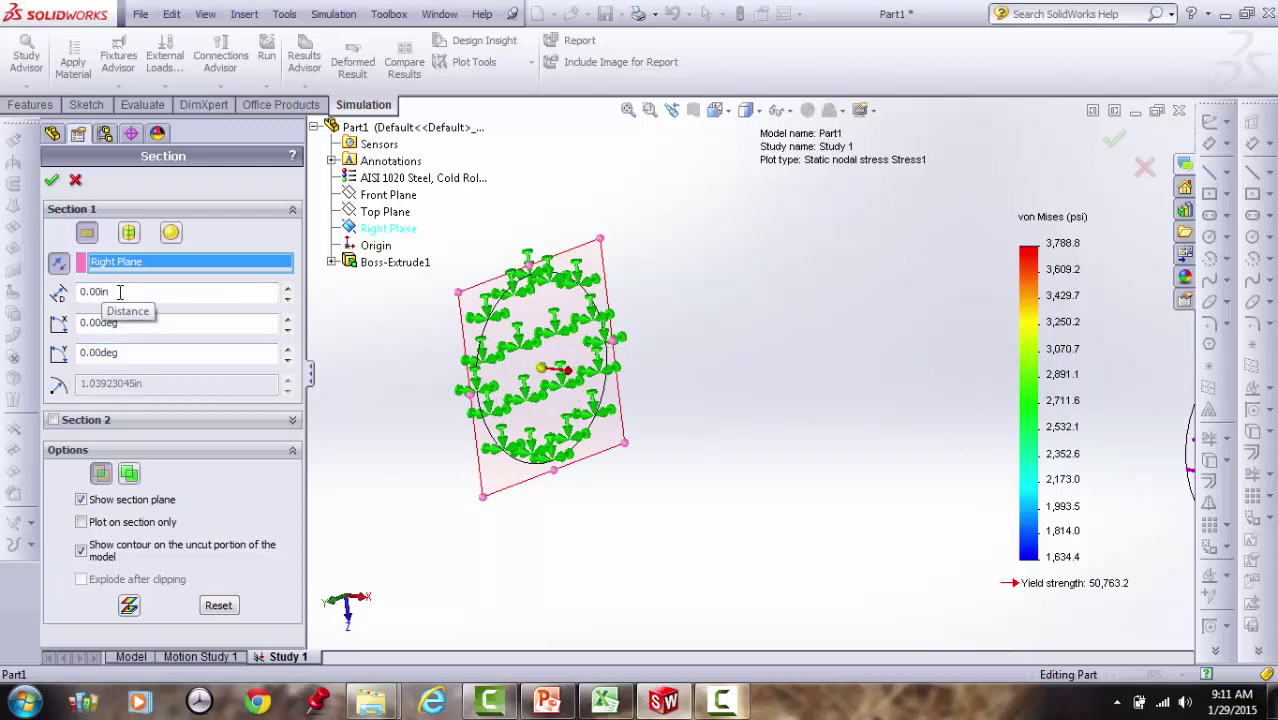
Offset the clipping section 3.54330709 in from the Right Plane, inspect the cut face and accept the section
click(287, 294)
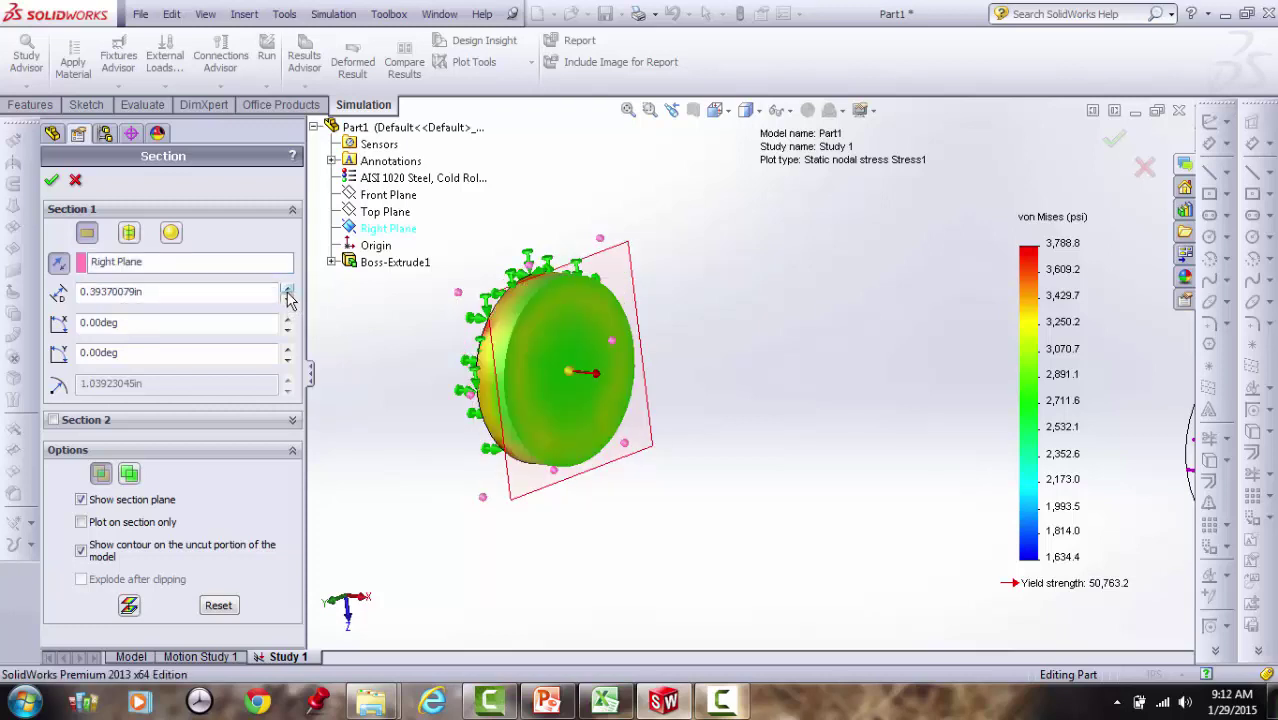
drag(287, 294, 287, 298)
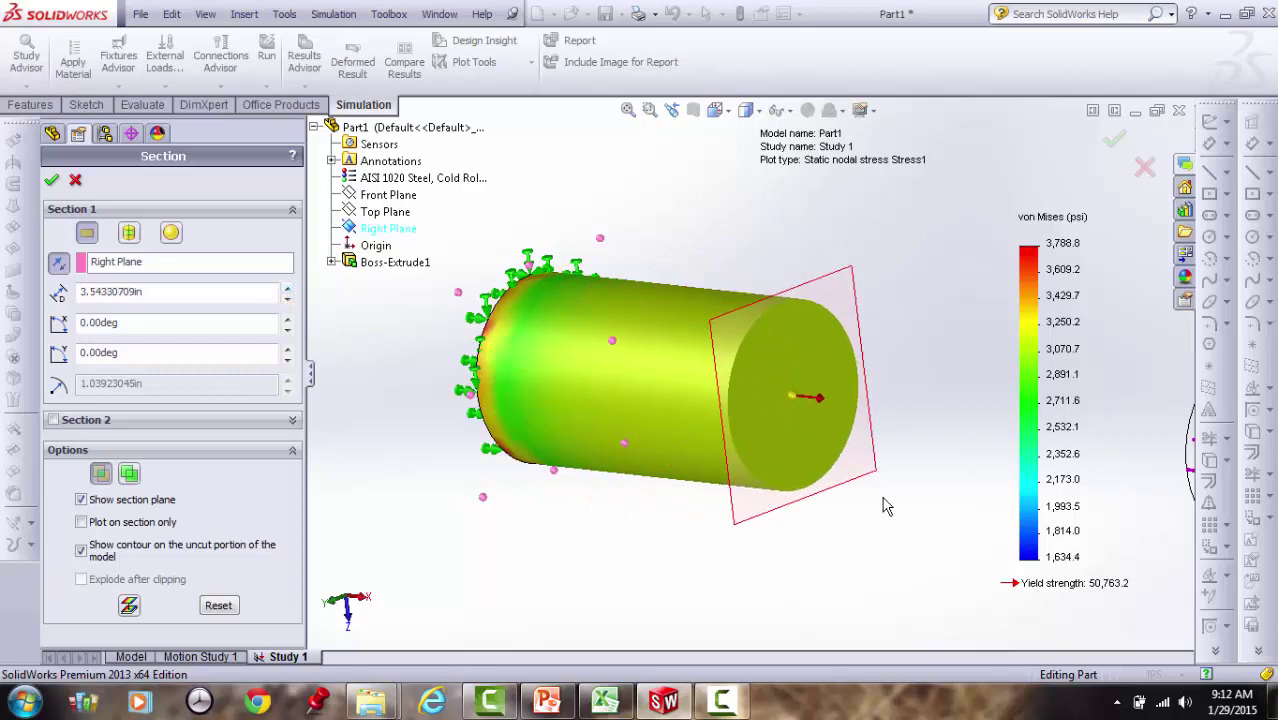
scroll(890, 479, down, 2)
scroll(810, 335, down, 3)
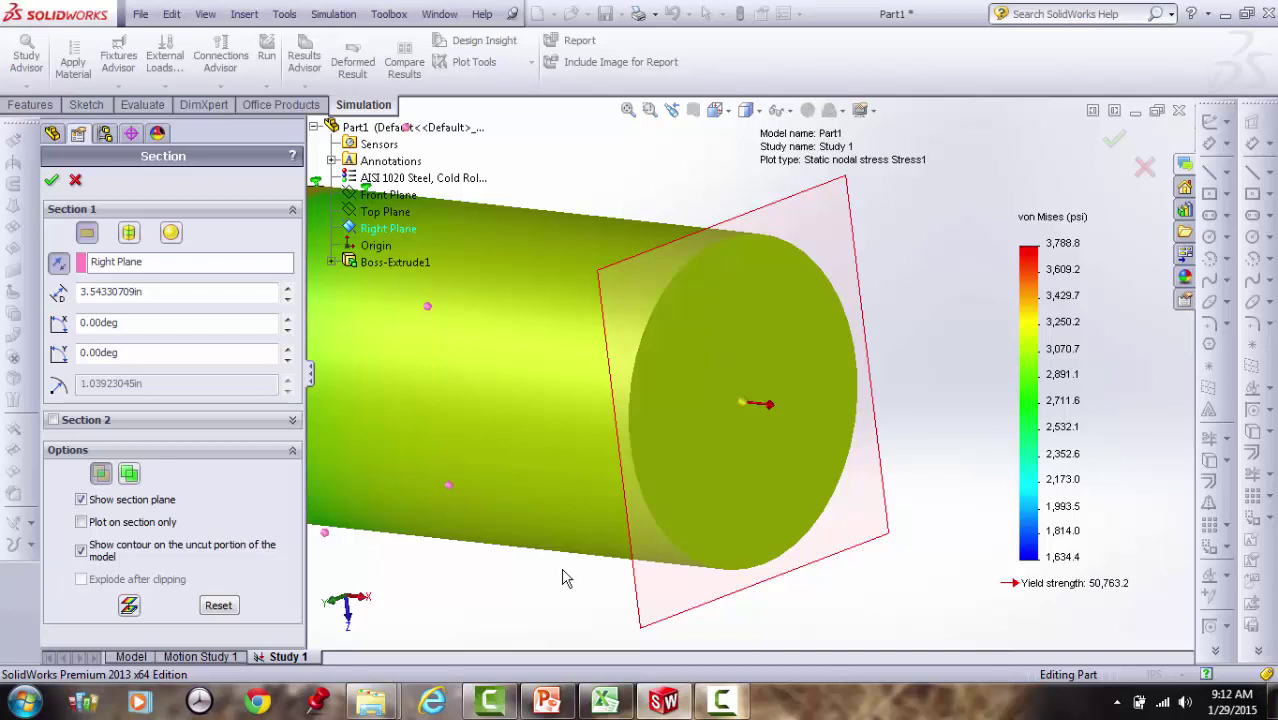
click(51, 180)
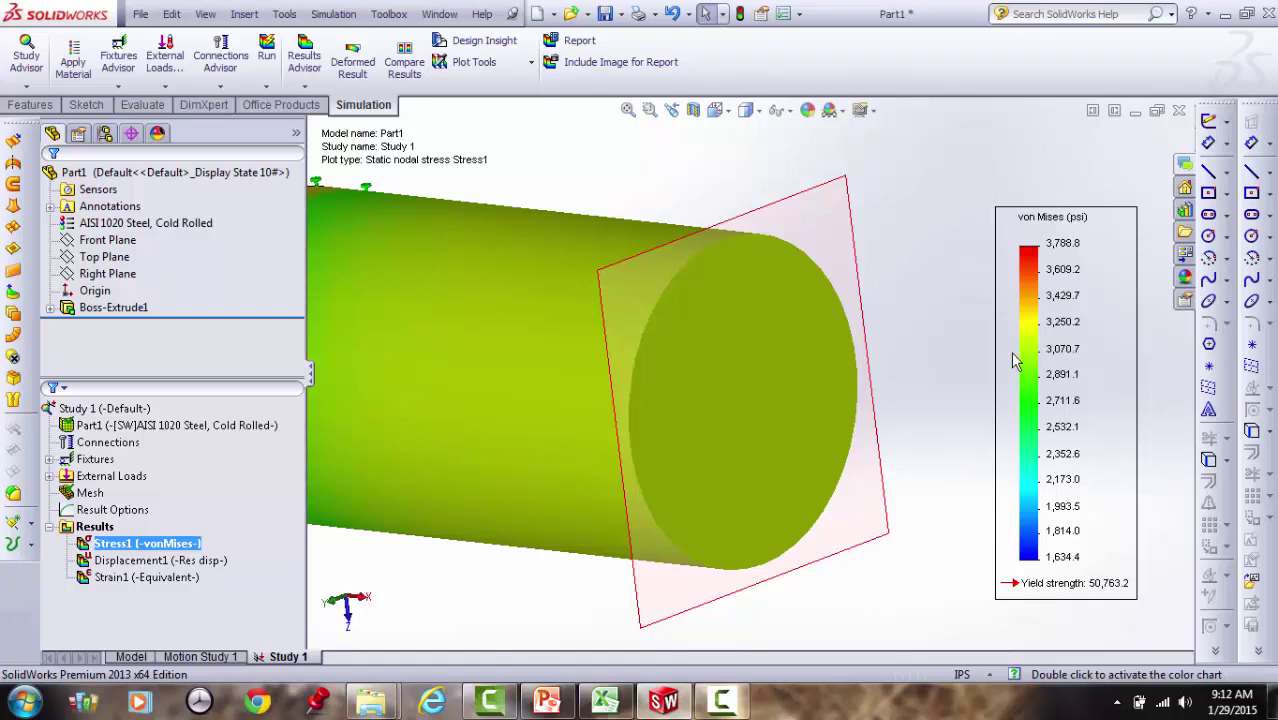
Probe the von Mises stress of the Stress1 plot at seven locations spread over the clipped section face
right_click(196, 546)
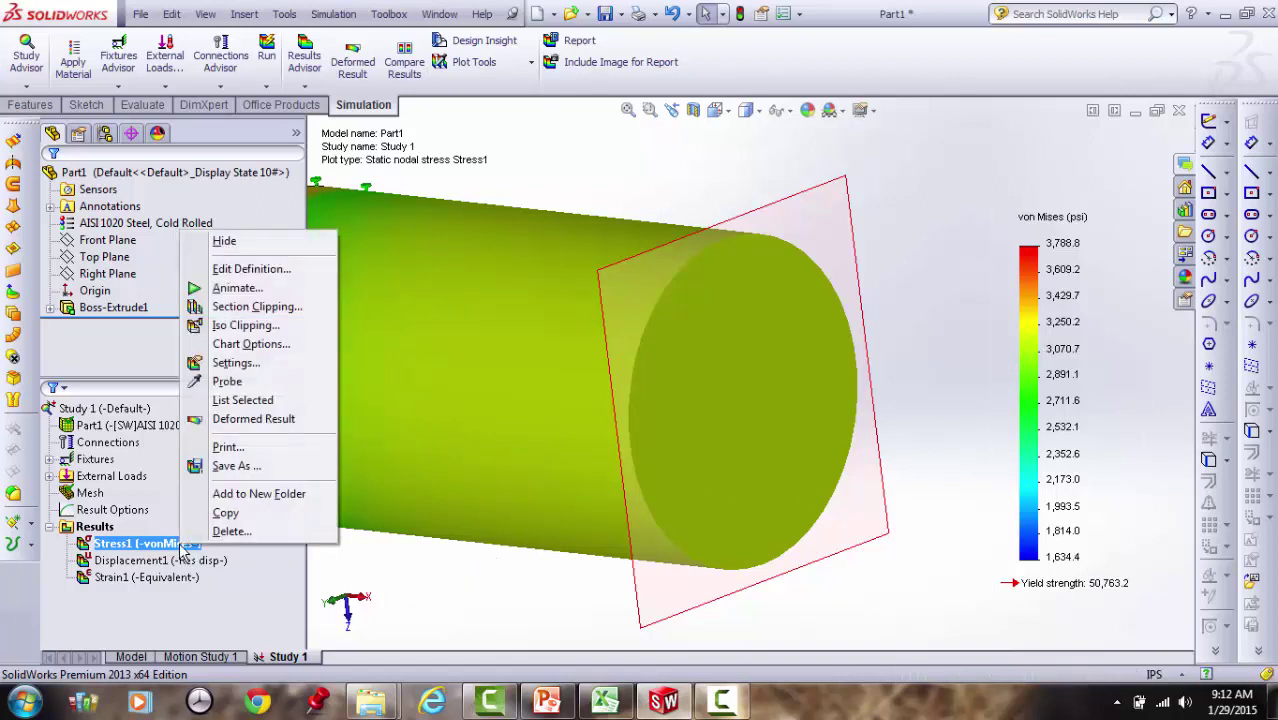
click(224, 382)
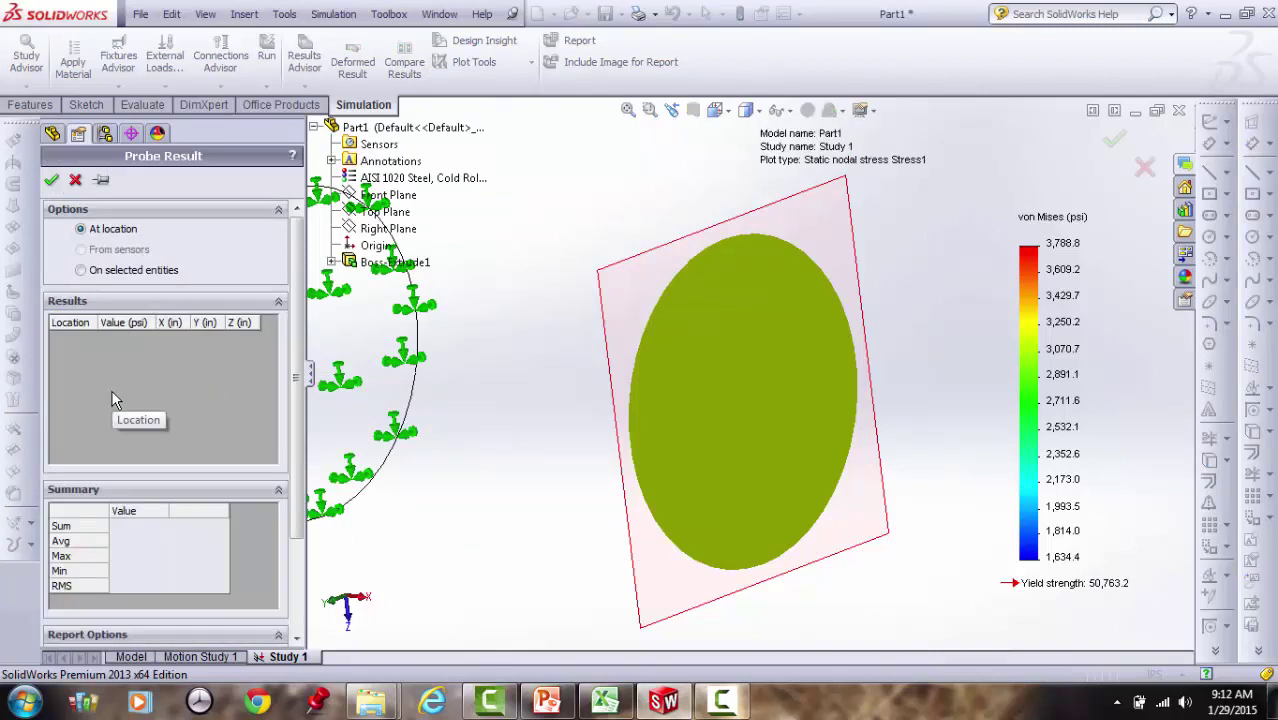
click(736, 296)
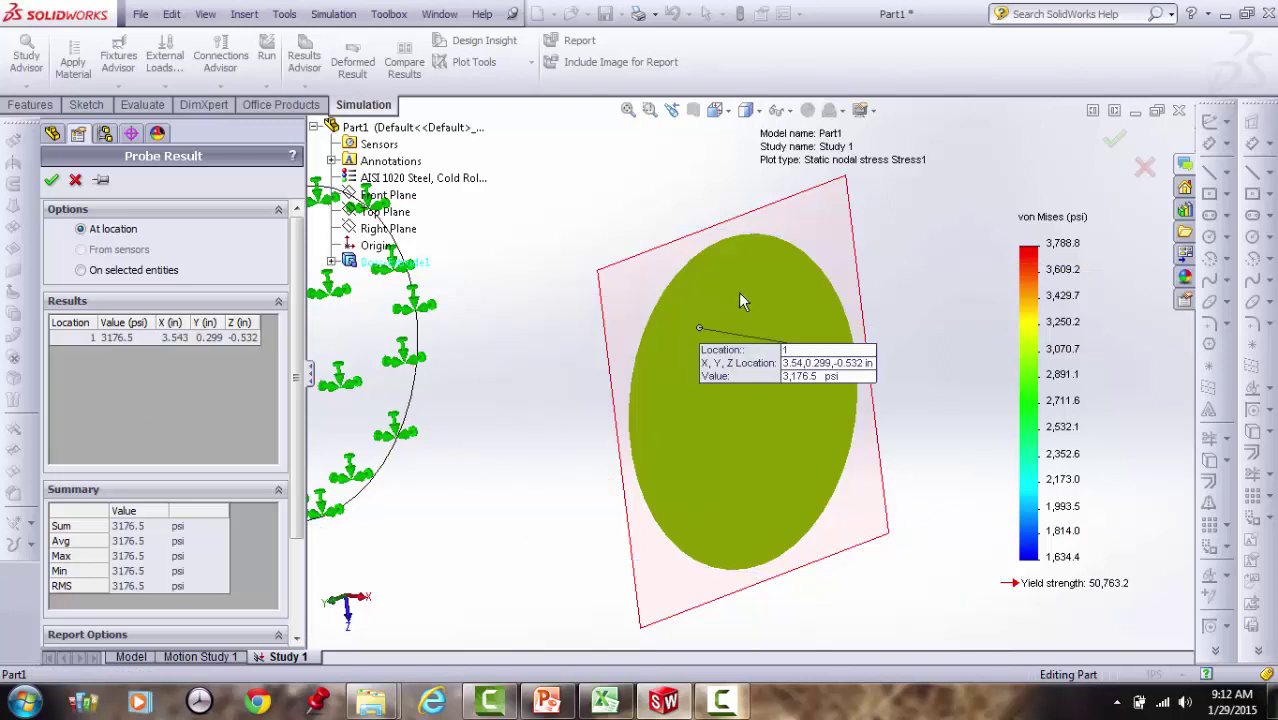
click(813, 314)
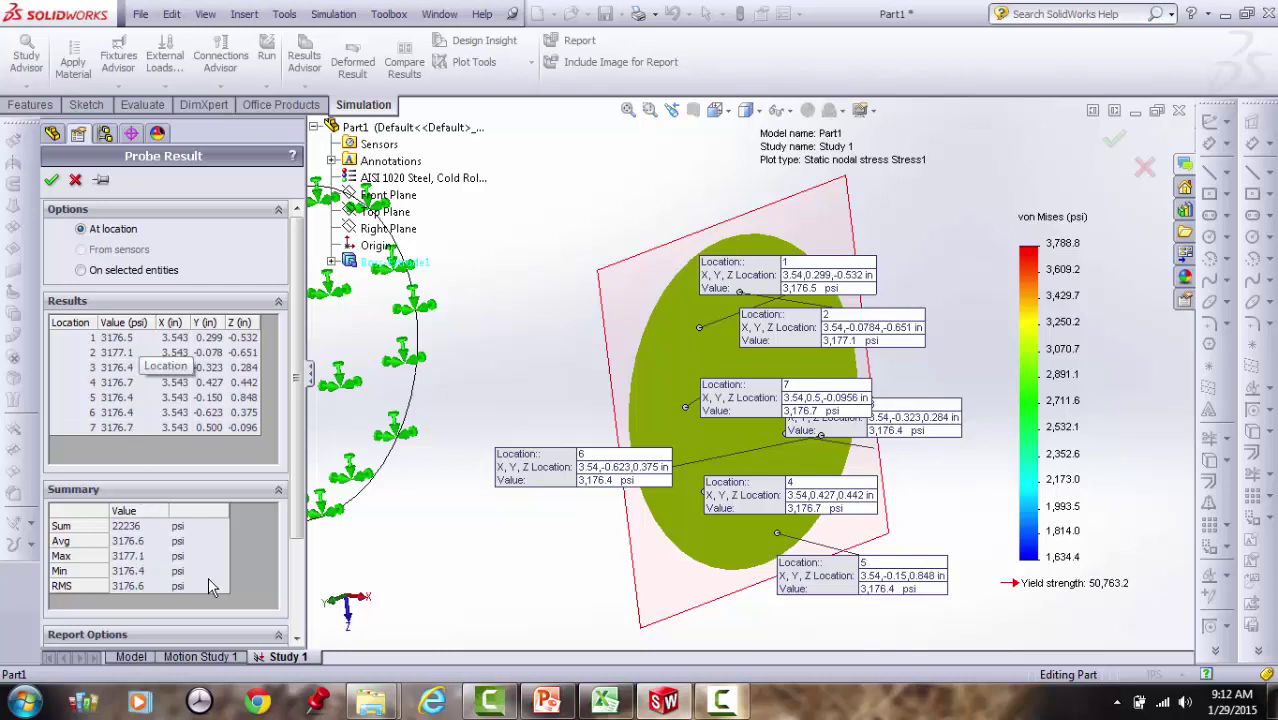
Switch to the Excel workbook and enter 3177 as the Solid Works FEA sigma value in cell H5
click(607, 706)
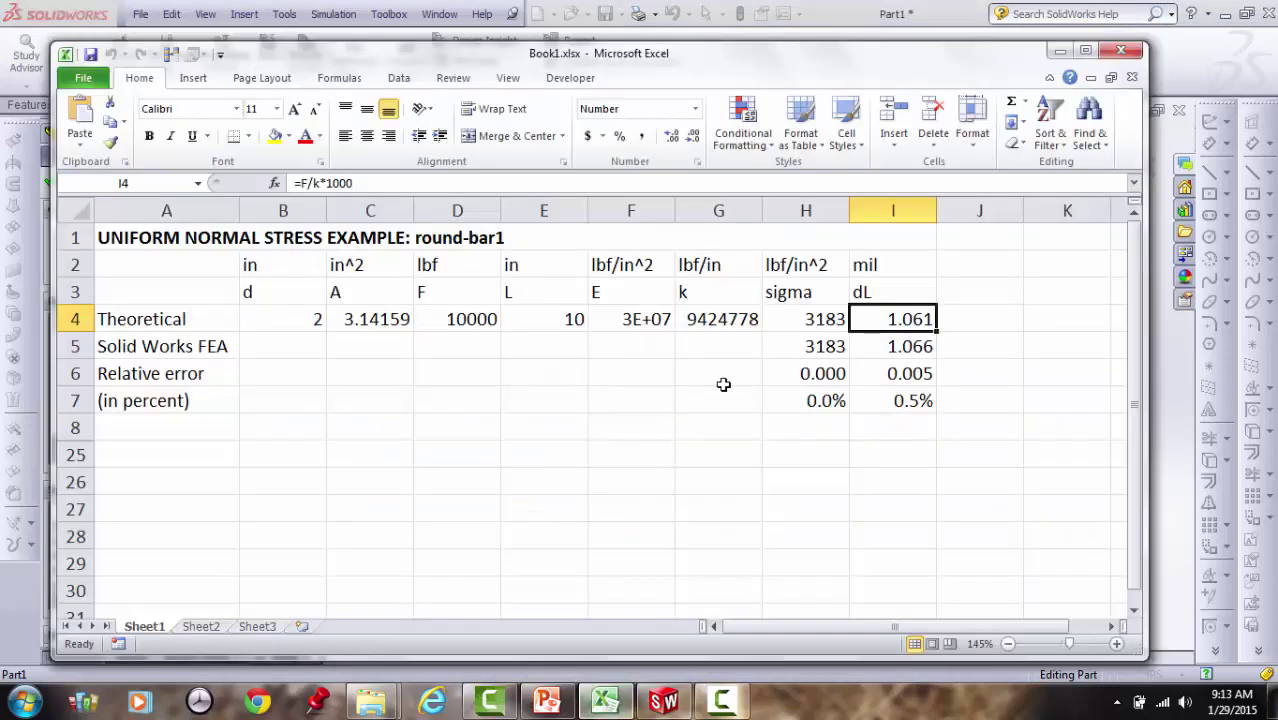
click(825, 346)
text(3177)
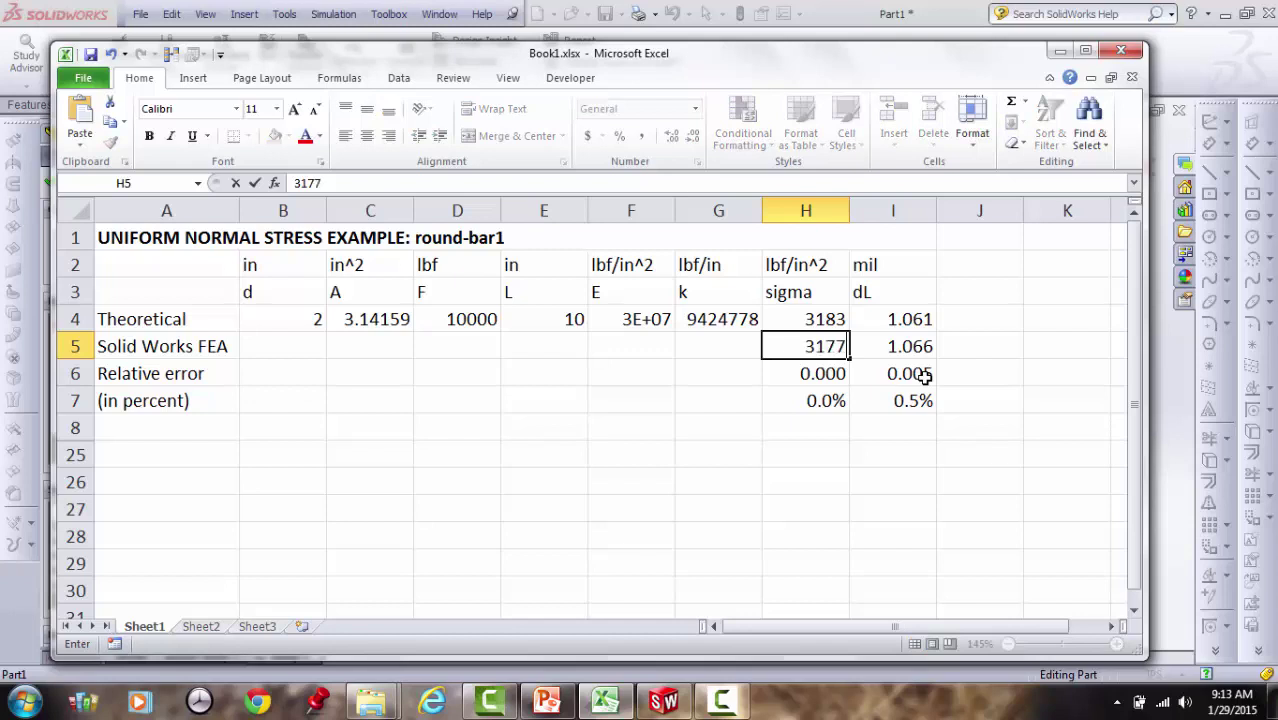
key(Return)
key(Up)
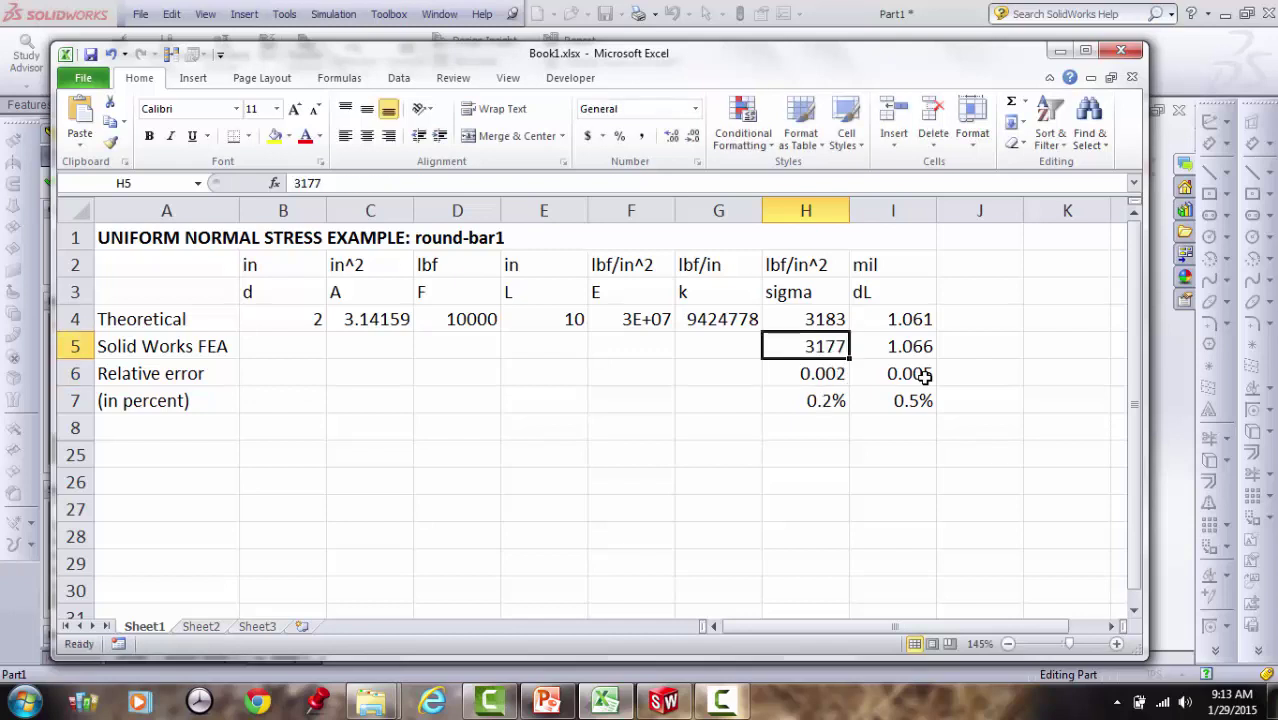
key(Down)
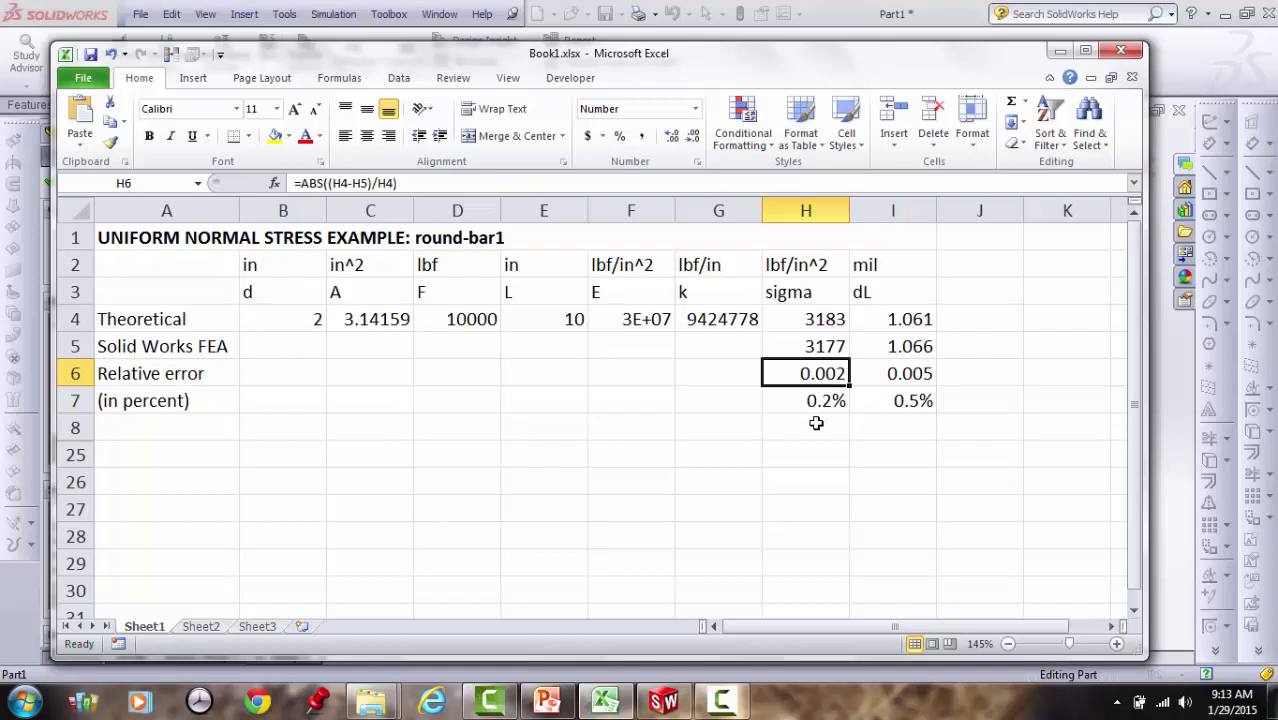
Switch back to SolidWorks, close the stress probe and bring both ends of the bar into view
click(664, 703)
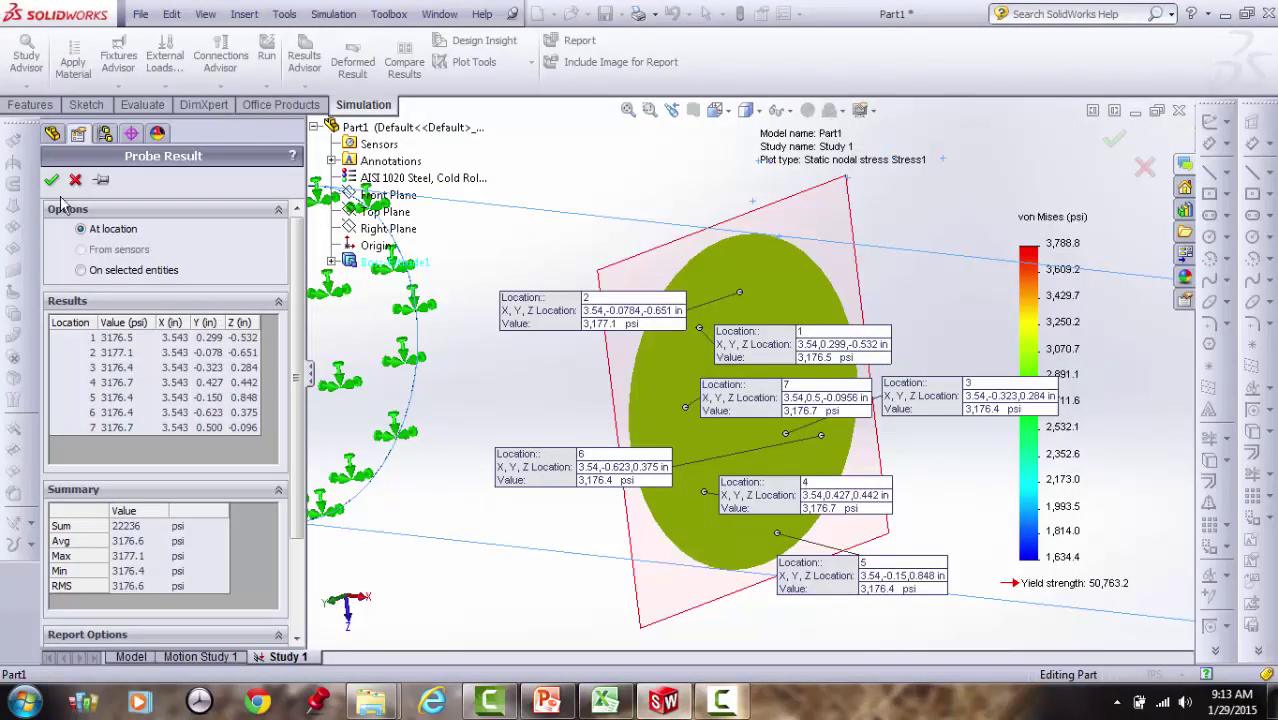
click(51, 180)
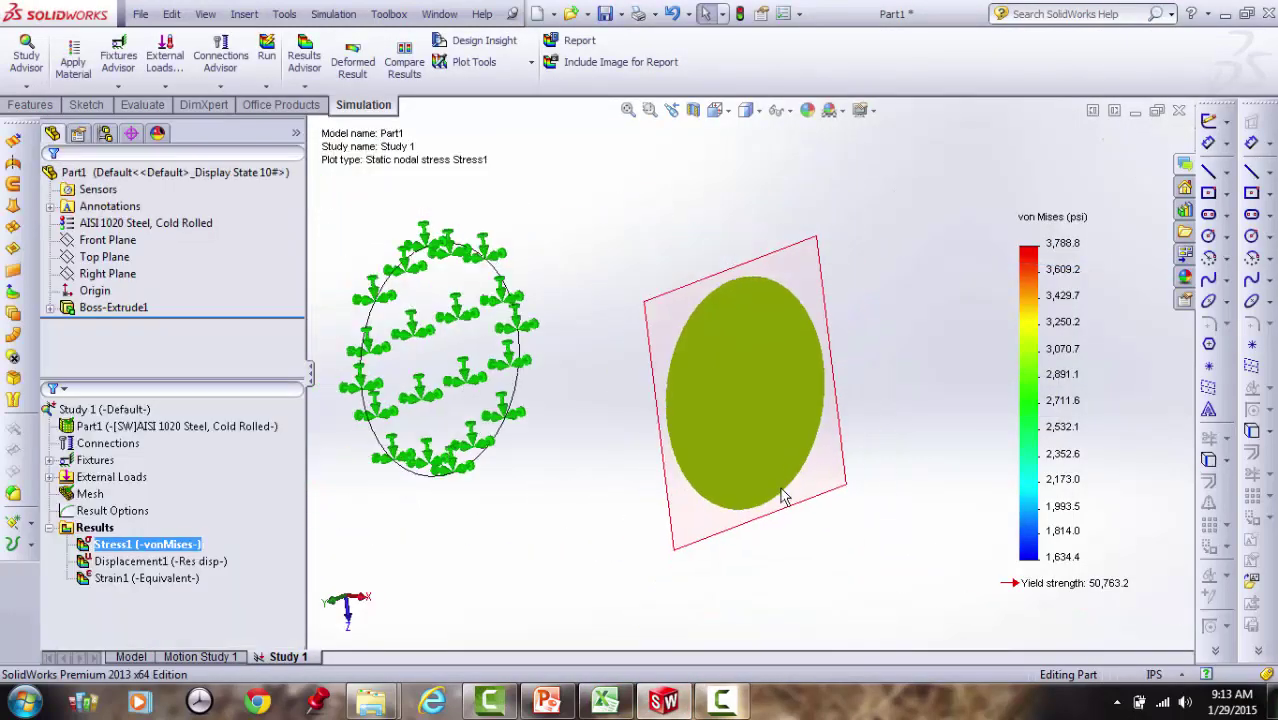
scroll(783, 497, up, 3)
key(f)
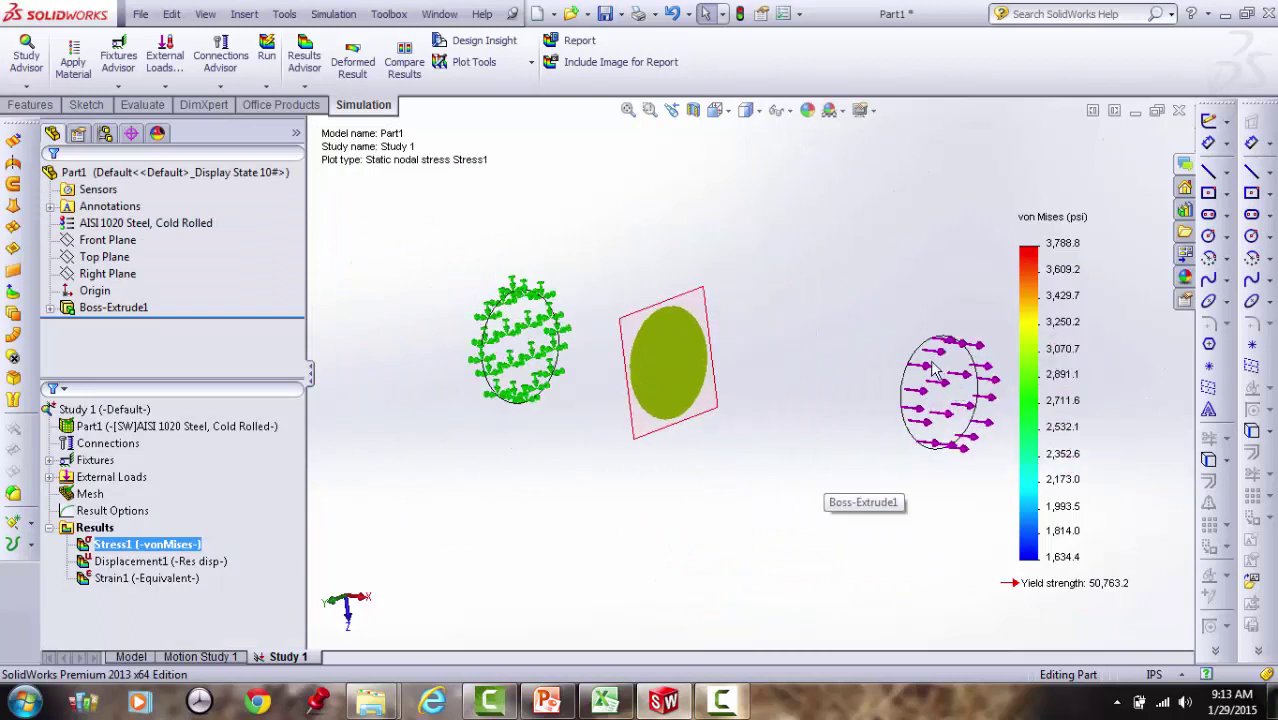
Show the Displacement1 resultant displacement plot for the whole cylinder
ctrl+click(160, 562)
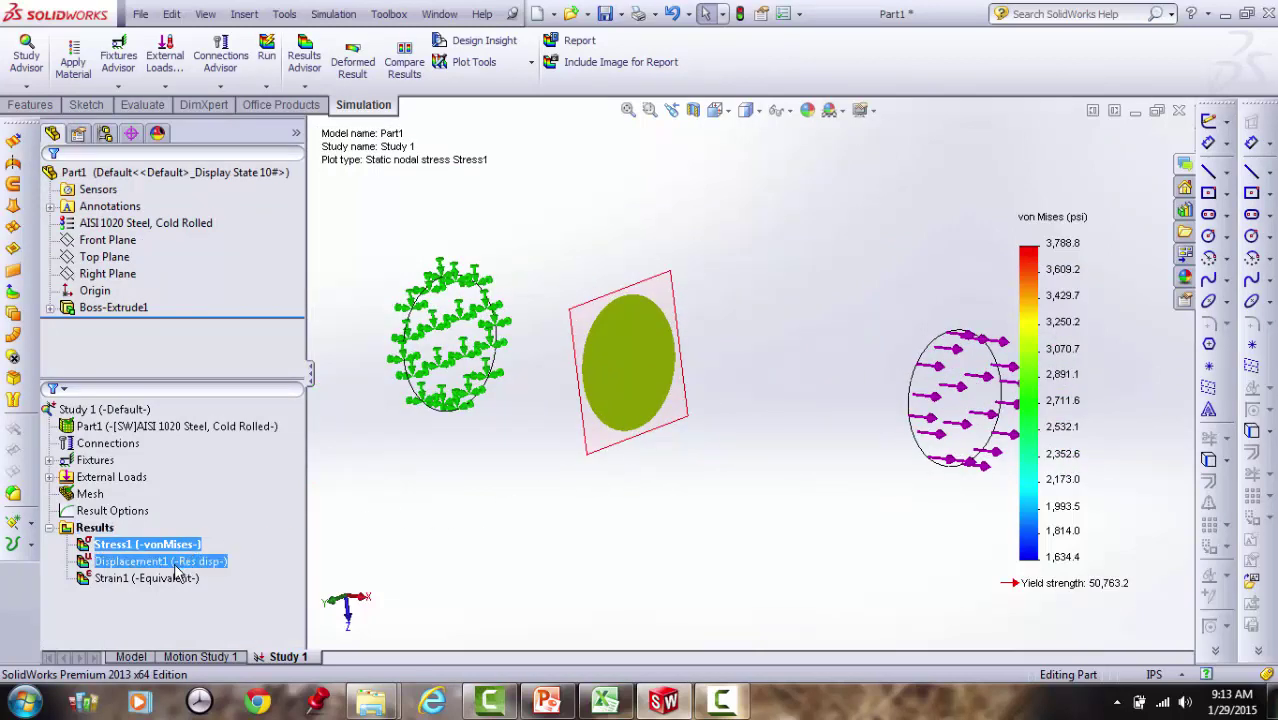
right_click(178, 566)
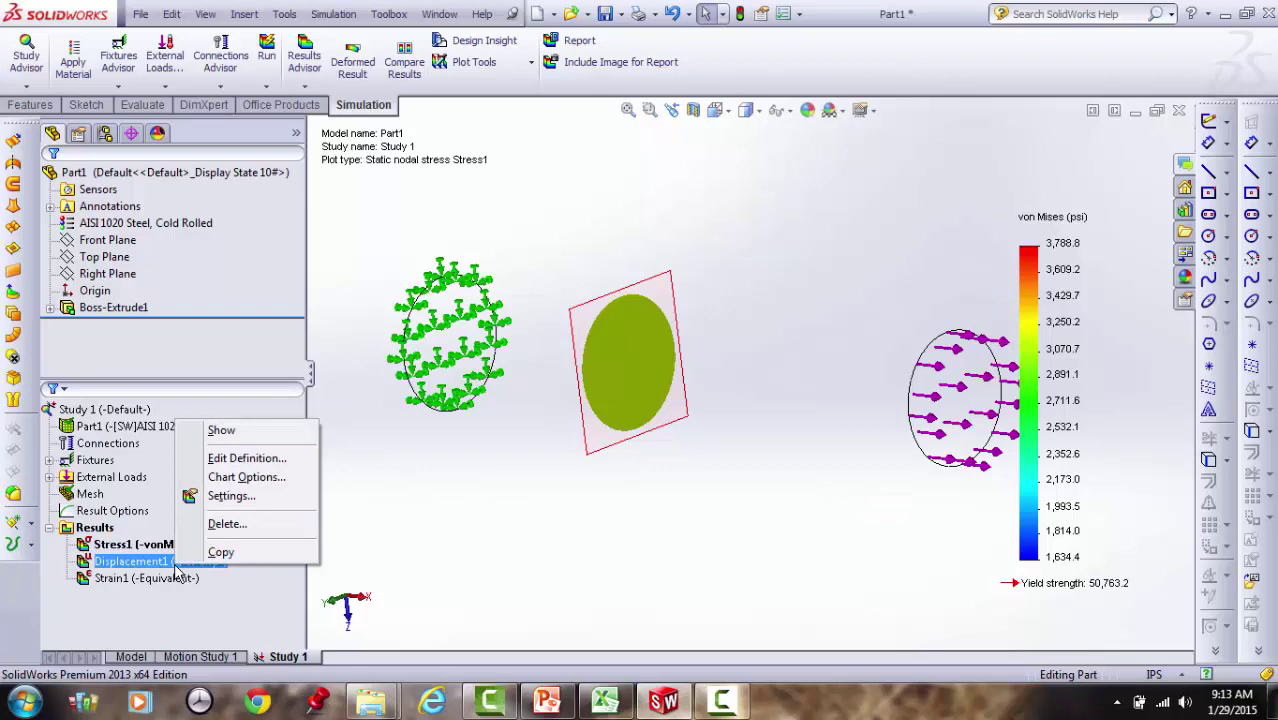
click(218, 431)
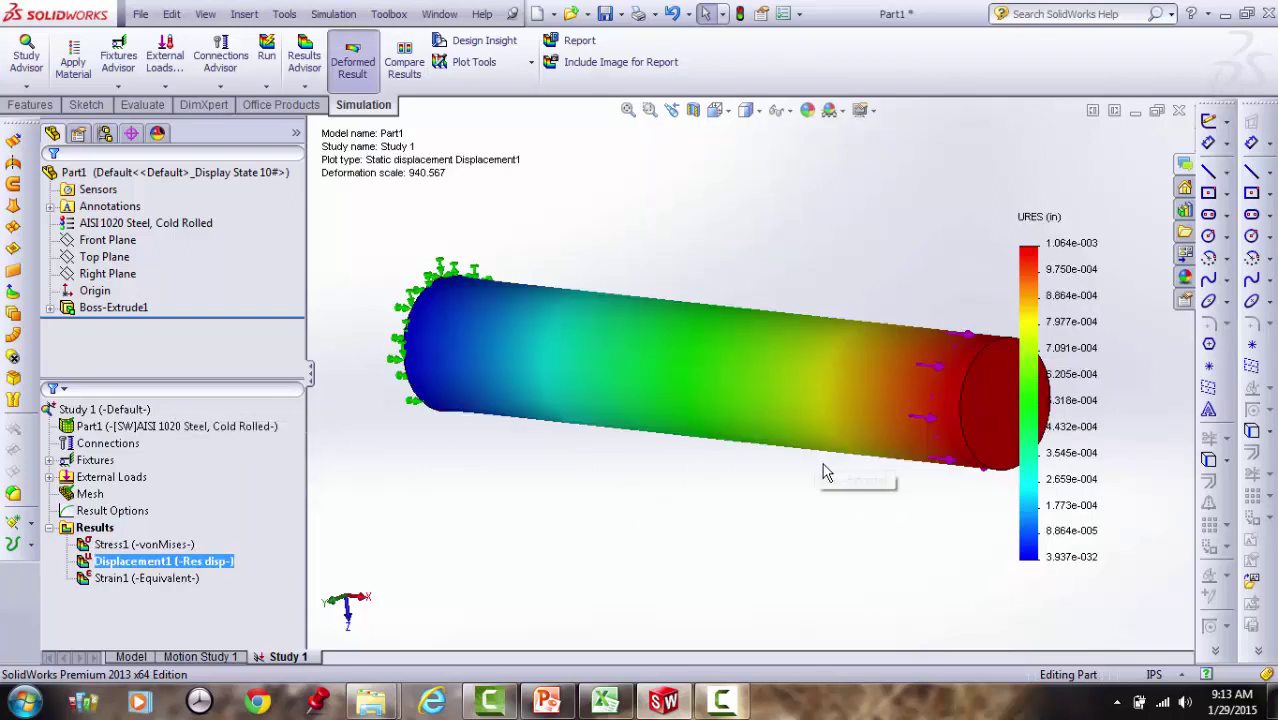
scroll(822, 472, up, 3)
middle_drag(864, 434, 708, 378)
scroll(708, 378, down, 3)
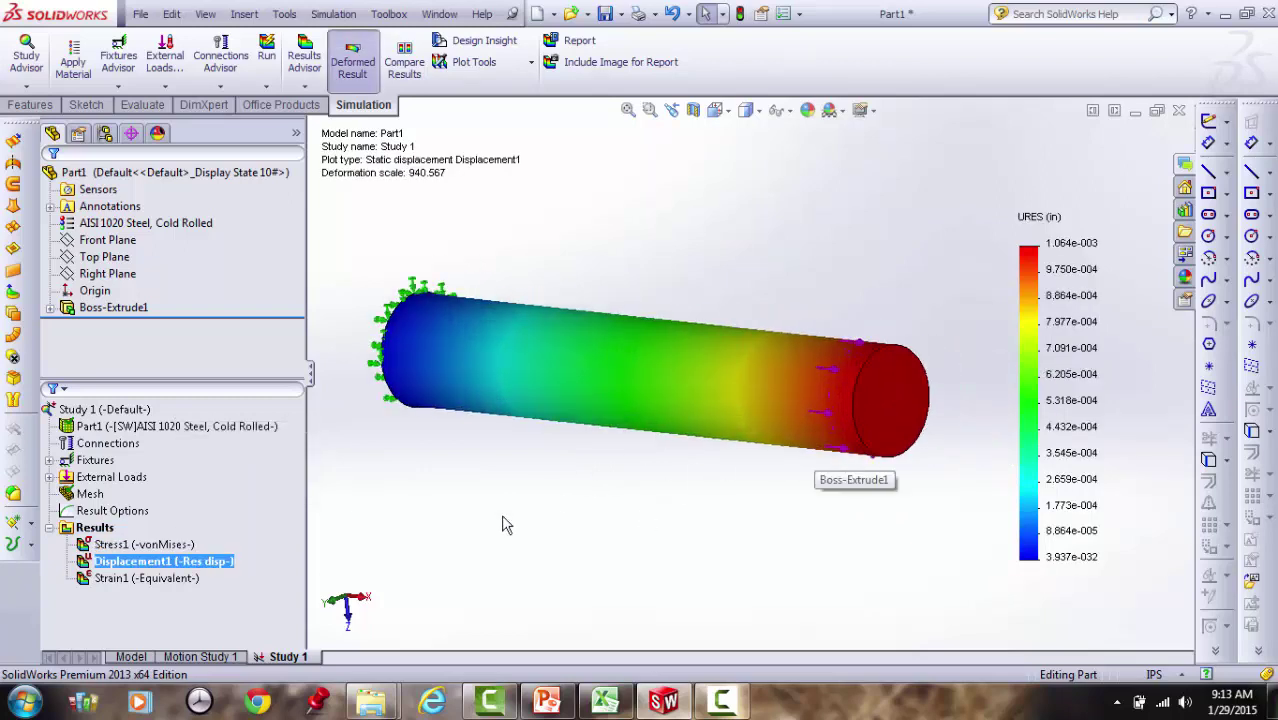
Turn off the deformed shape in the Displacement1 plot definition and accept it
right_click(180, 564)
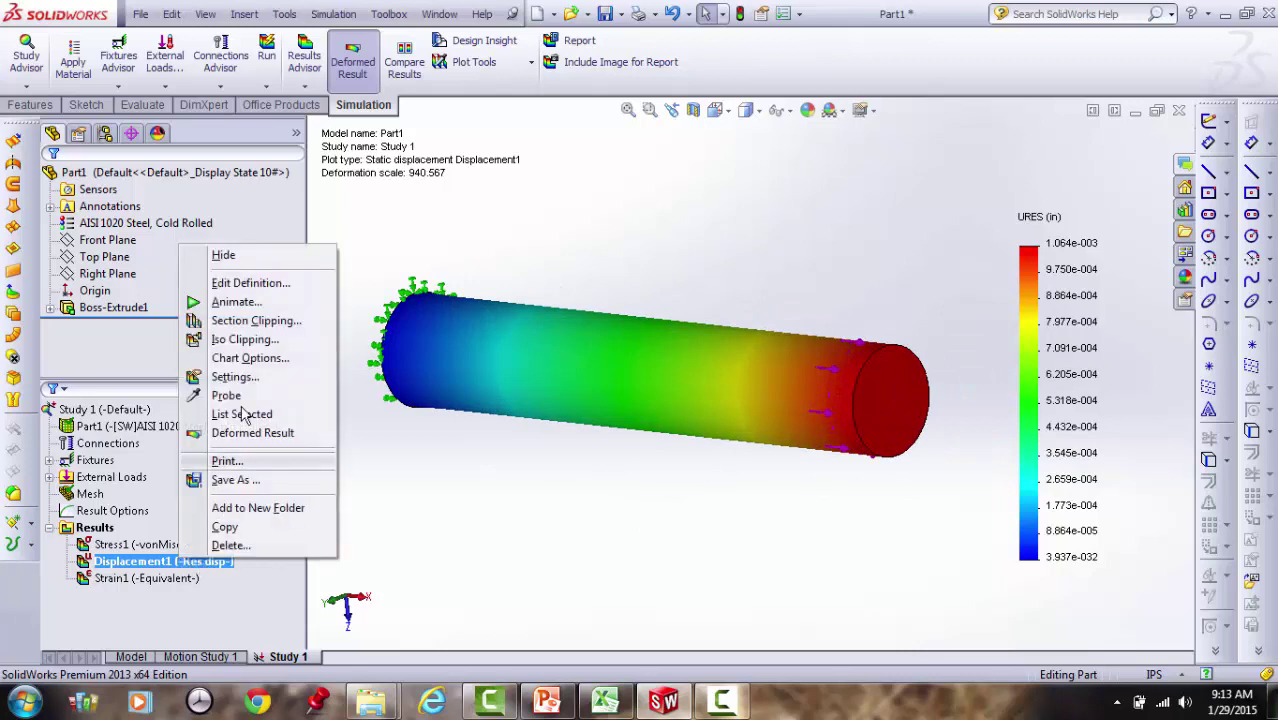
click(241, 285)
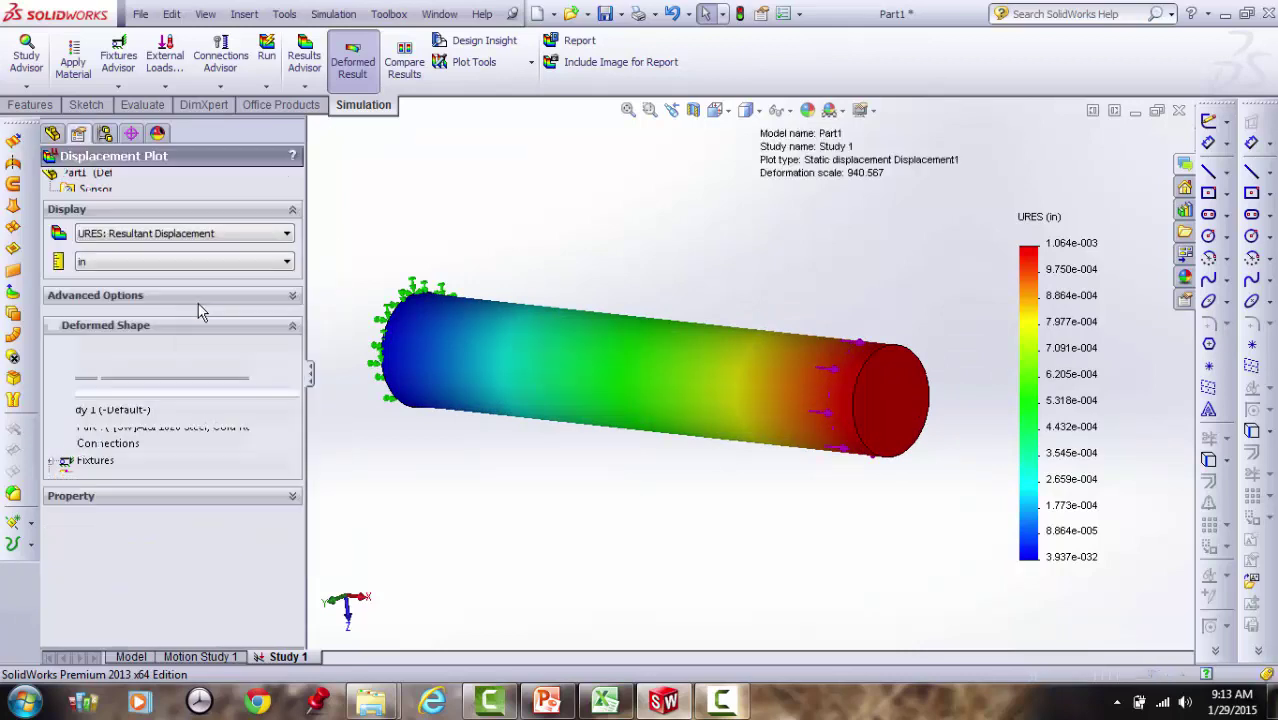
click(53, 325)
click(51, 180)
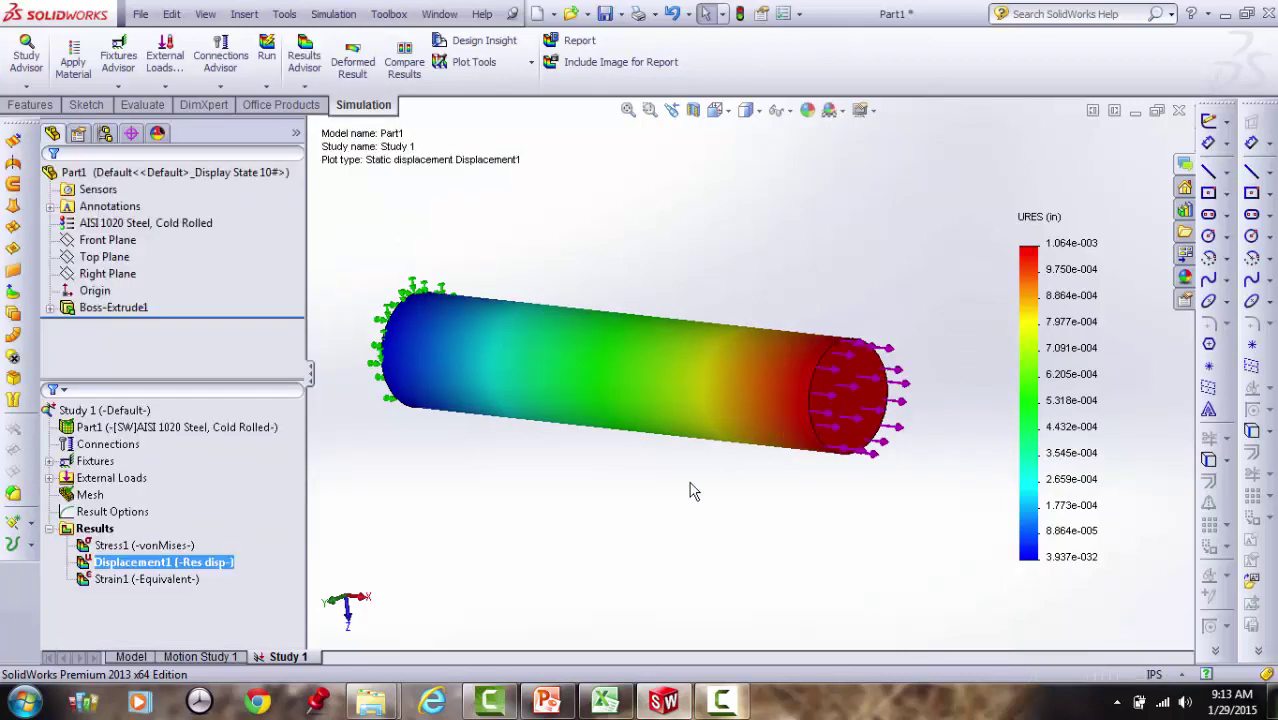
middle_drag(688, 394, 628, 385)
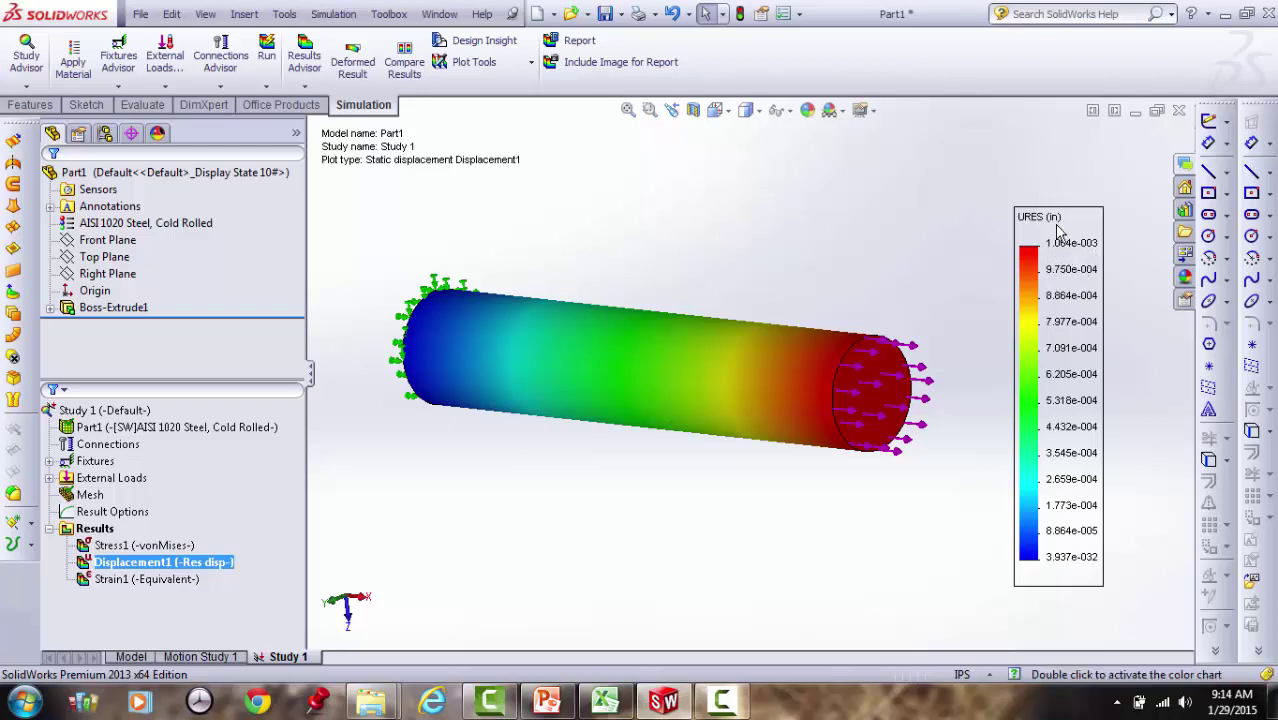
Switch to the Excel workbook and enter 1.064 as the Solid Works FEA dL value in cell I5
click(604, 700)
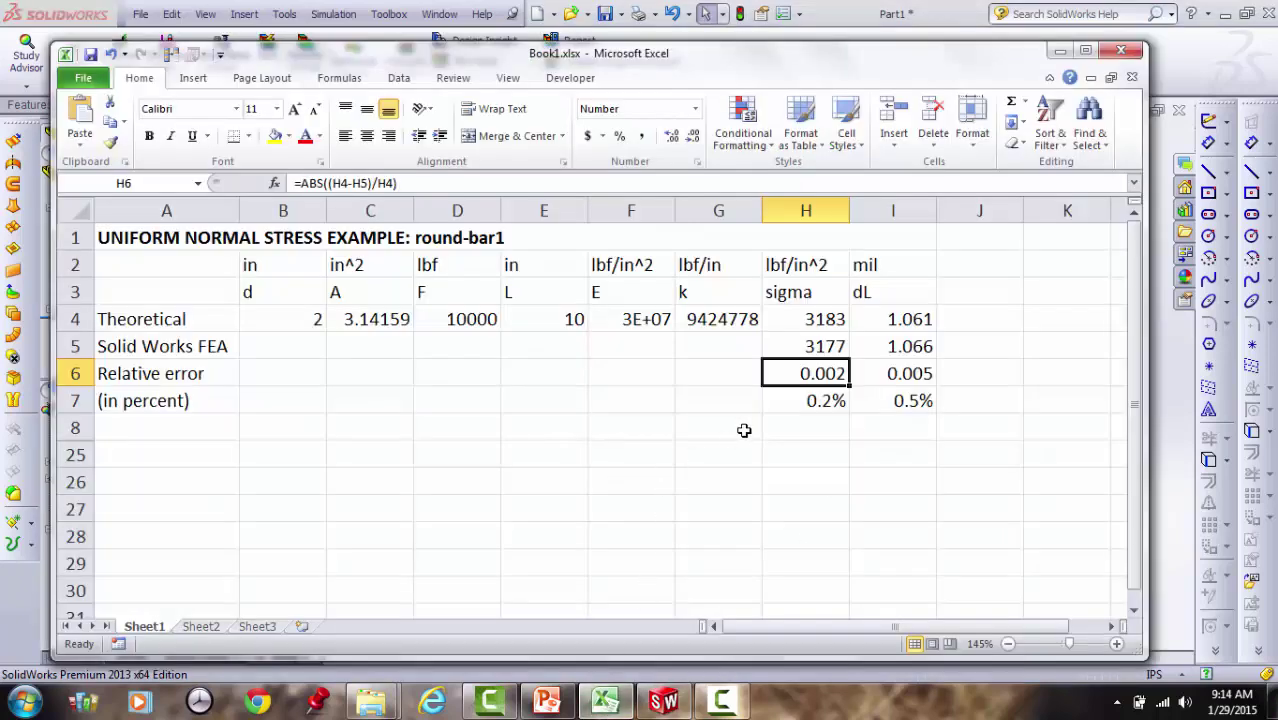
key(Up)
key(Right)
text(1.0)
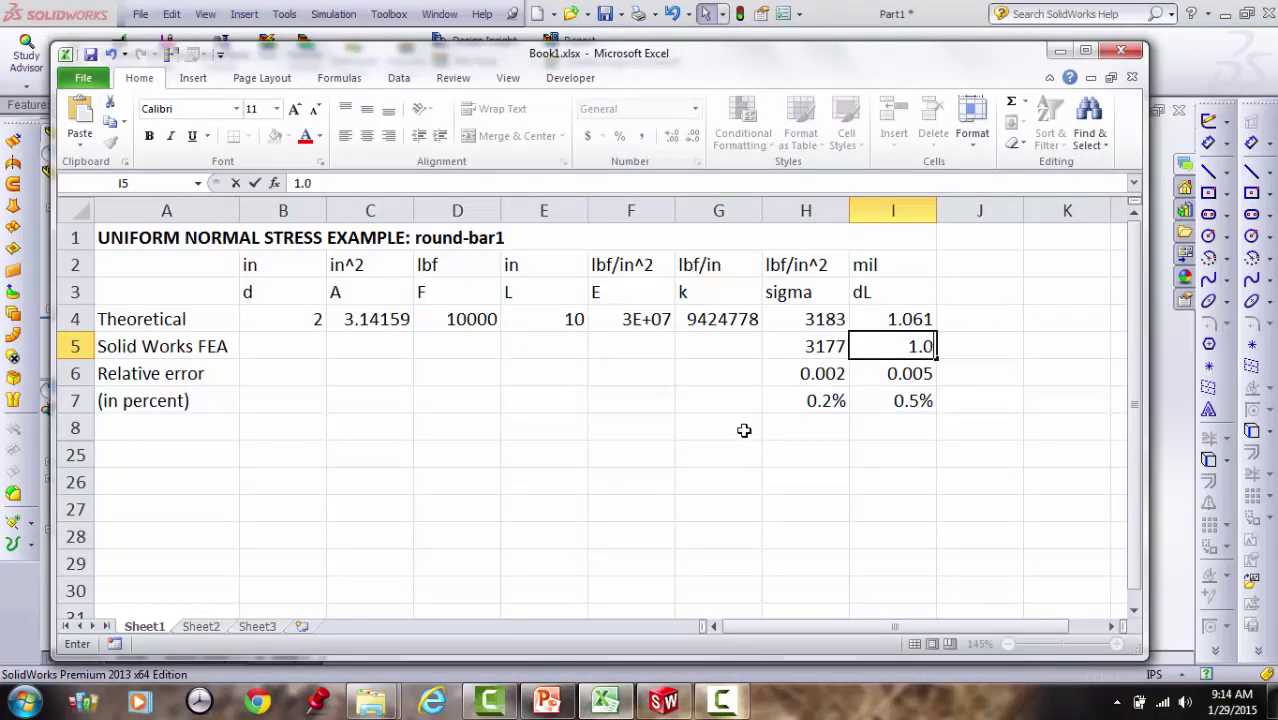
text(64)
key(Return)
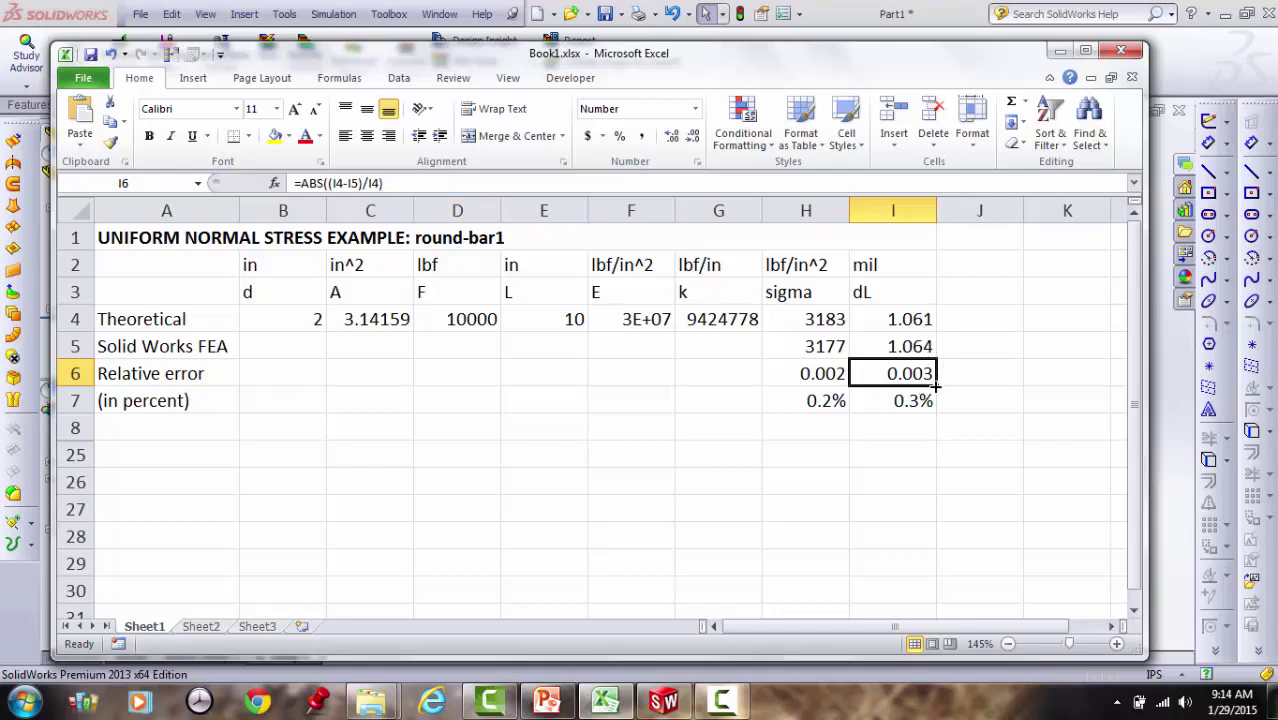
Switch back to SolidWorks and define a new stress plot of SX: X Normal Stress in psi with the deformed shape off
click(1205, 68)
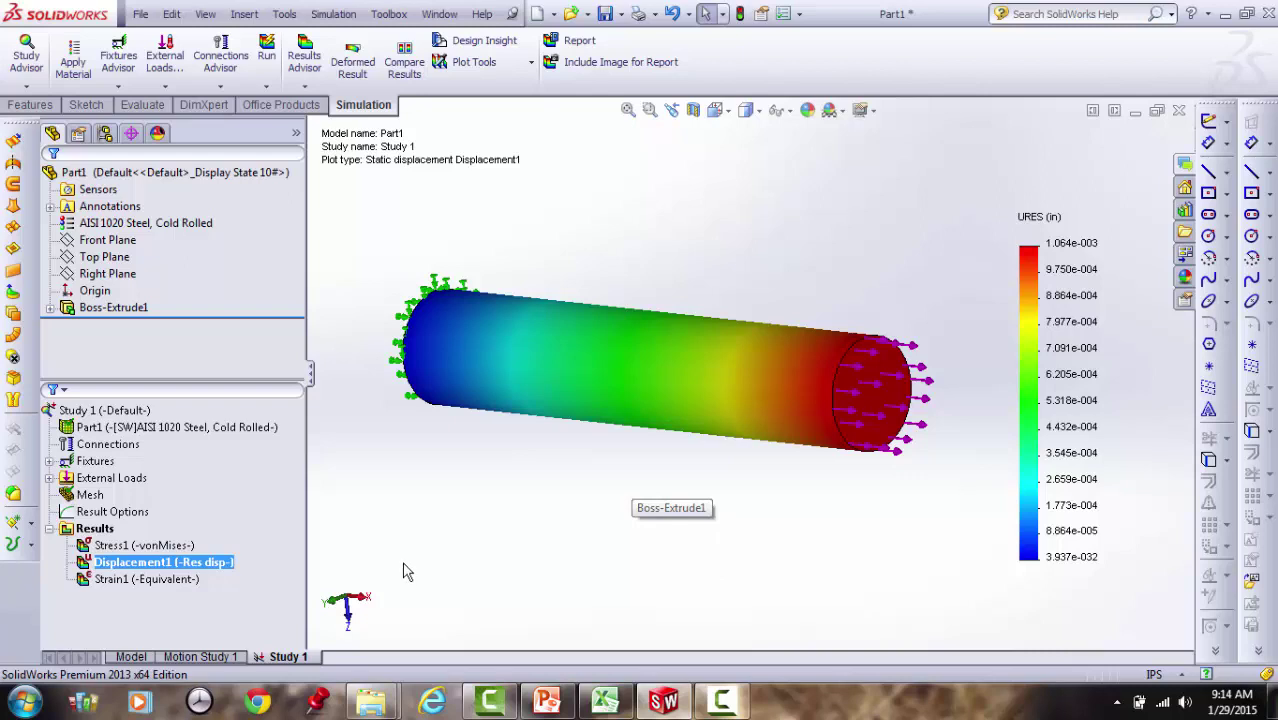
right_click(92, 530)
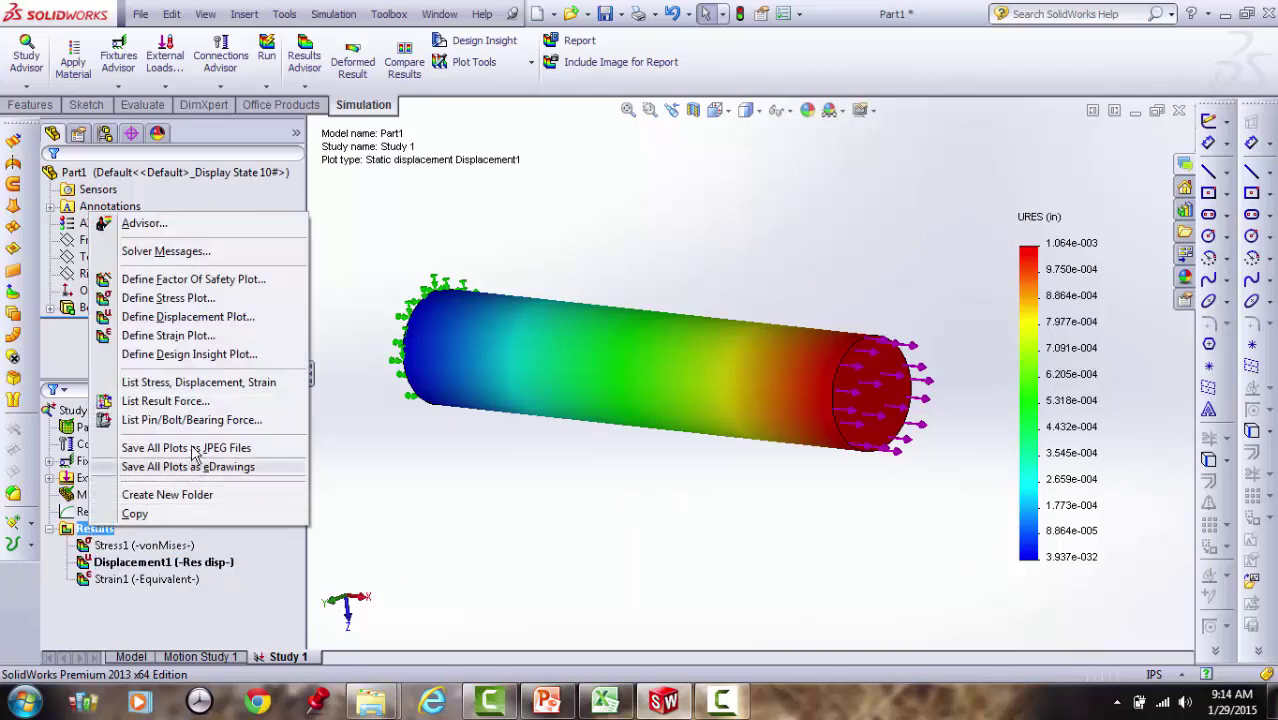
click(168, 298)
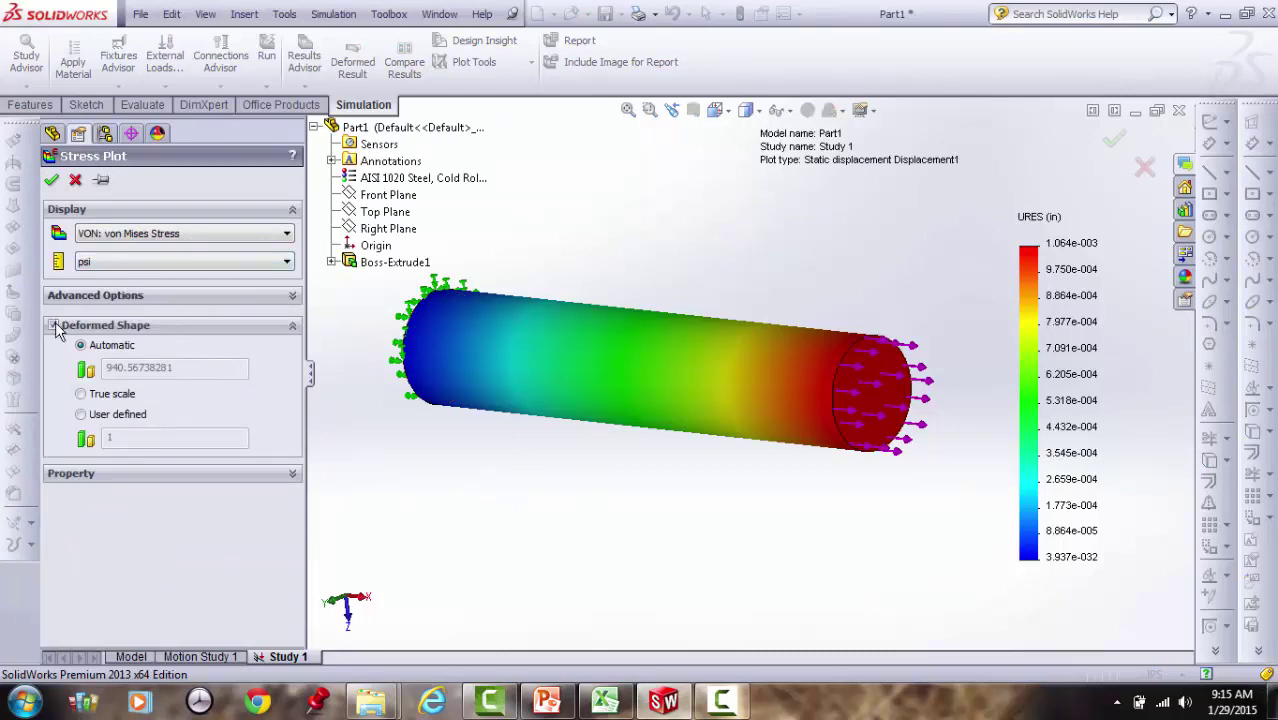
click(113, 320)
click(138, 235)
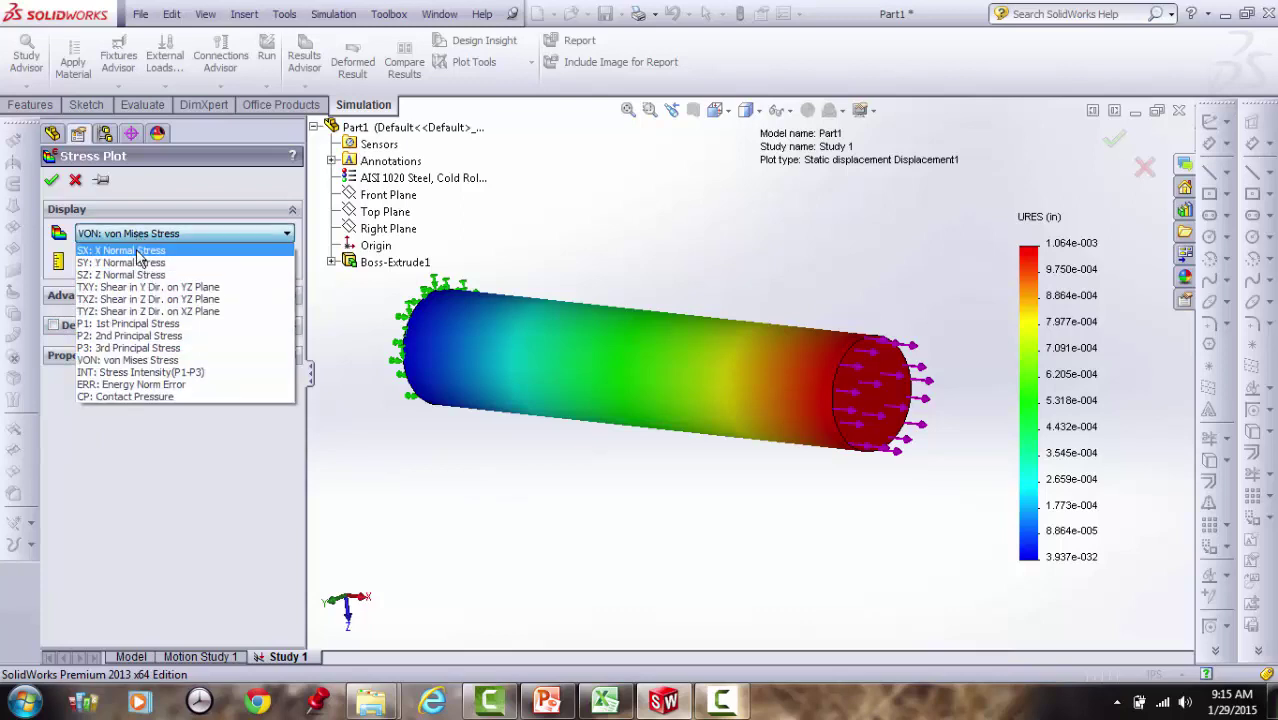
click(140, 251)
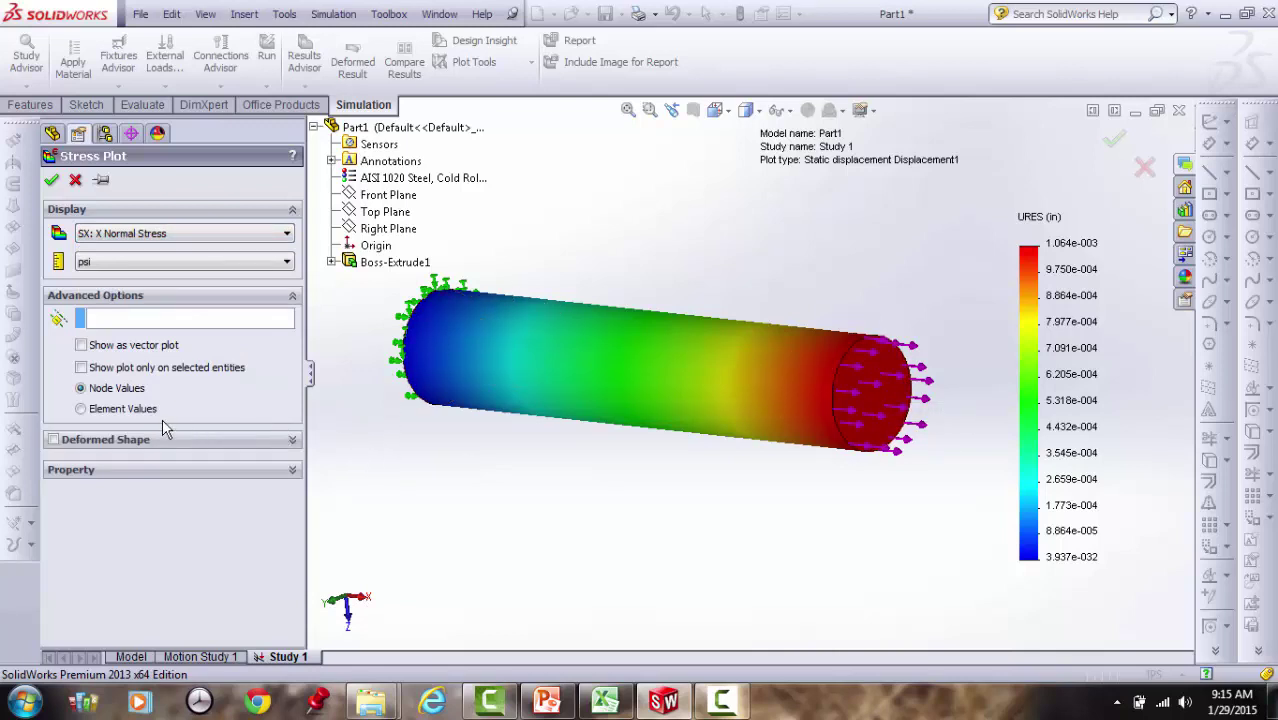
click(52, 182)
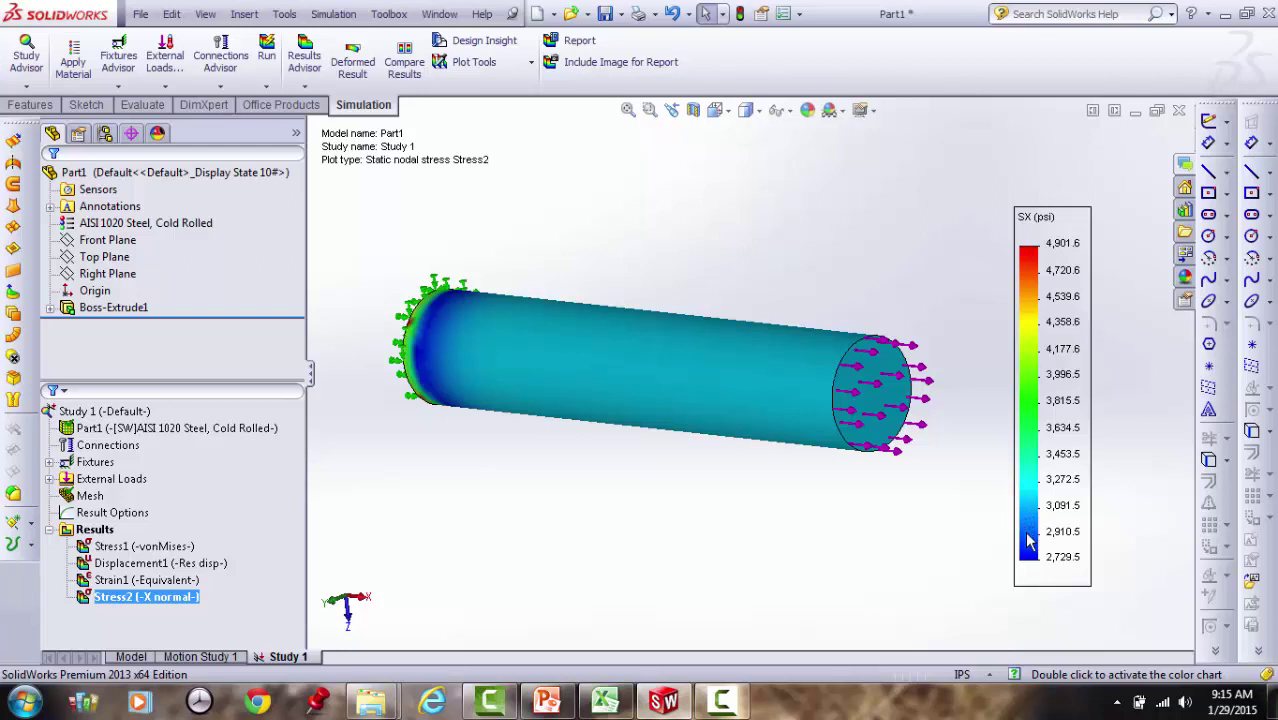
Set the Stress2 X normal plot's legend to a defined range from 1600 to 3800 psi
right_click(173, 607)
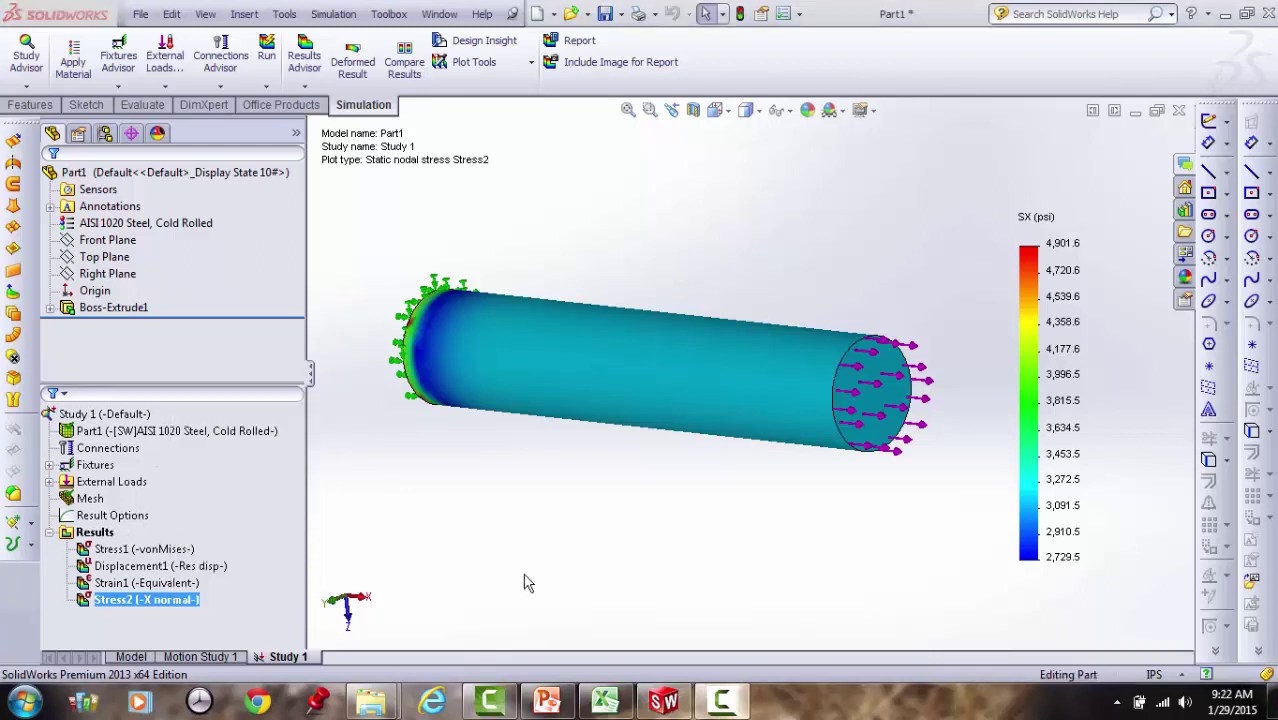
right_click(167, 604)
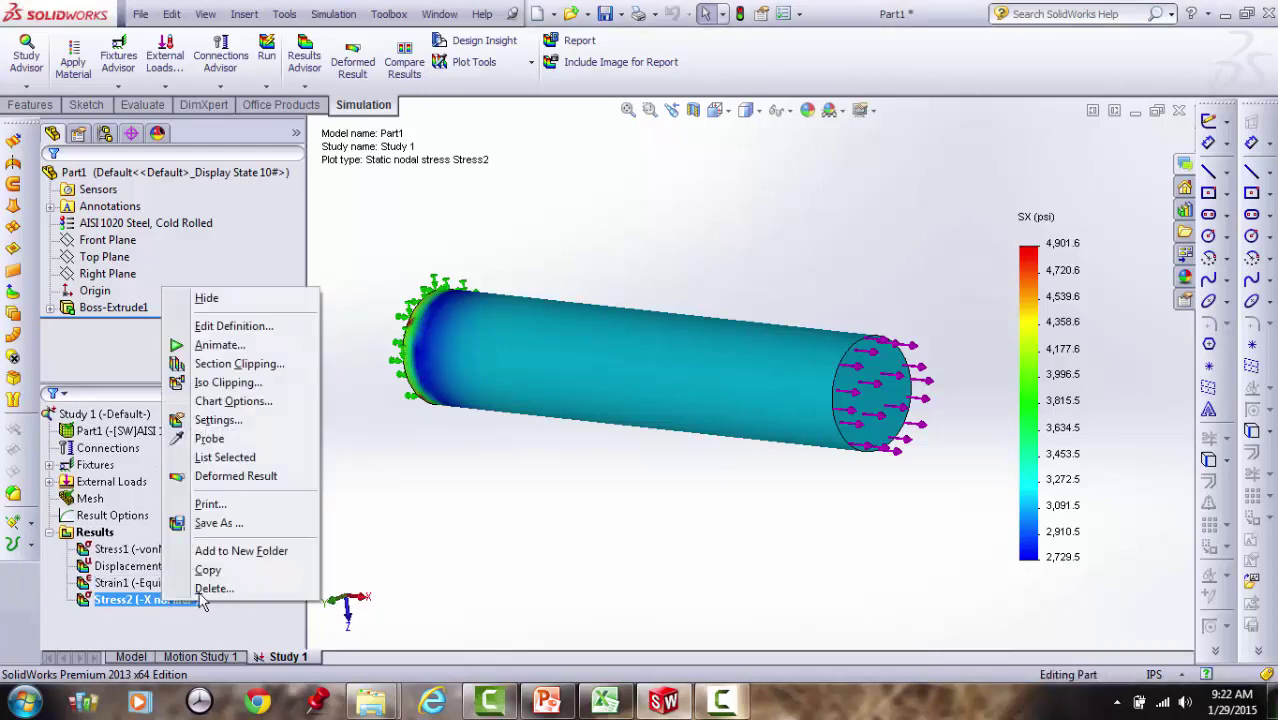
click(215, 401)
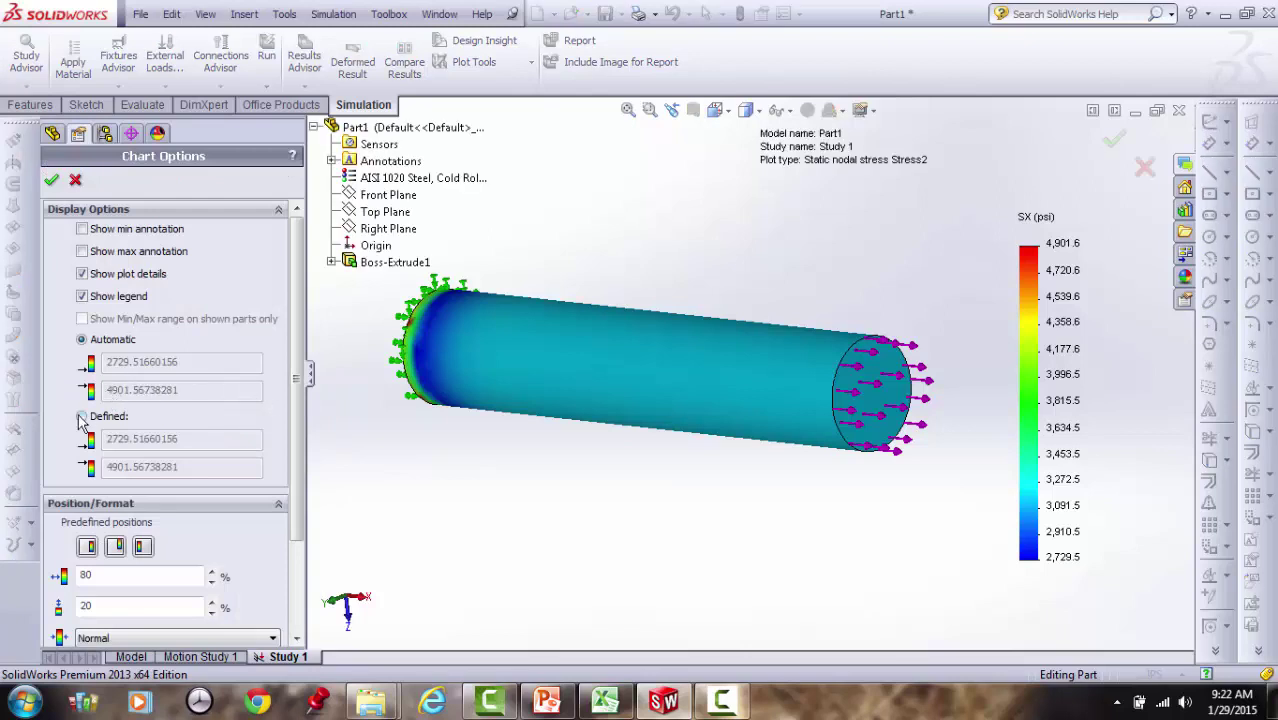
click(82, 417)
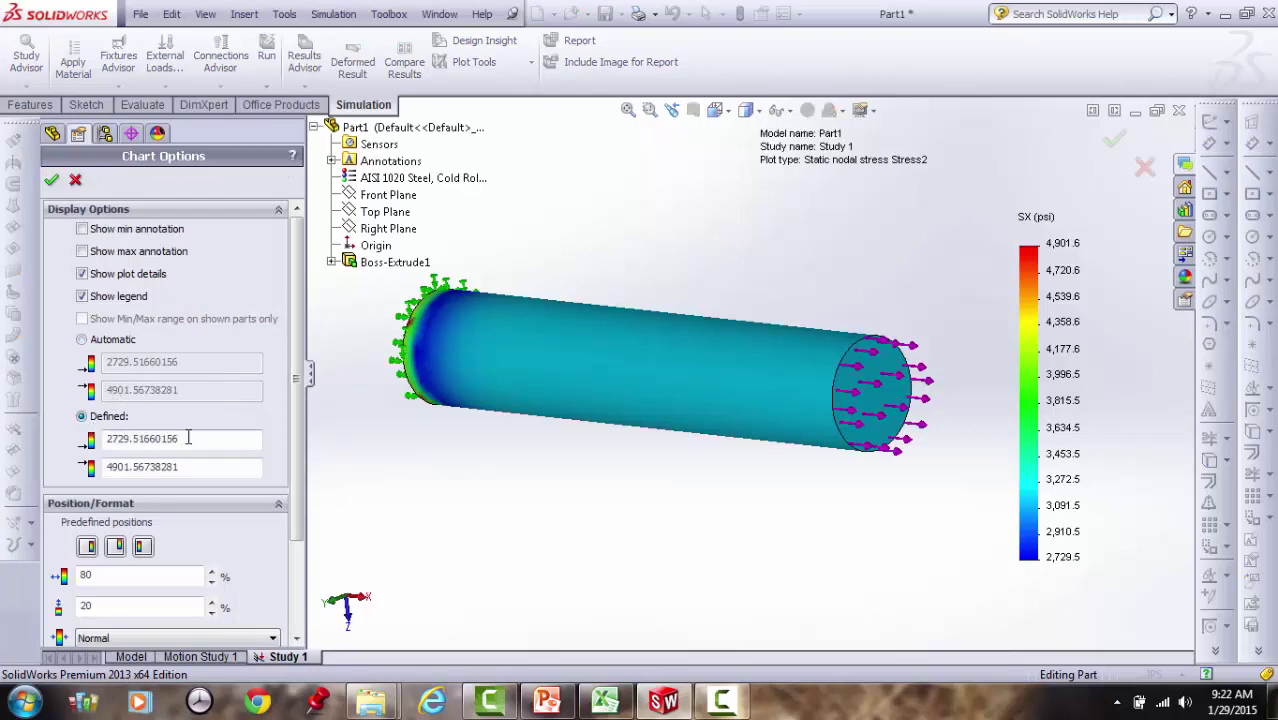
drag(188, 438, 90, 440)
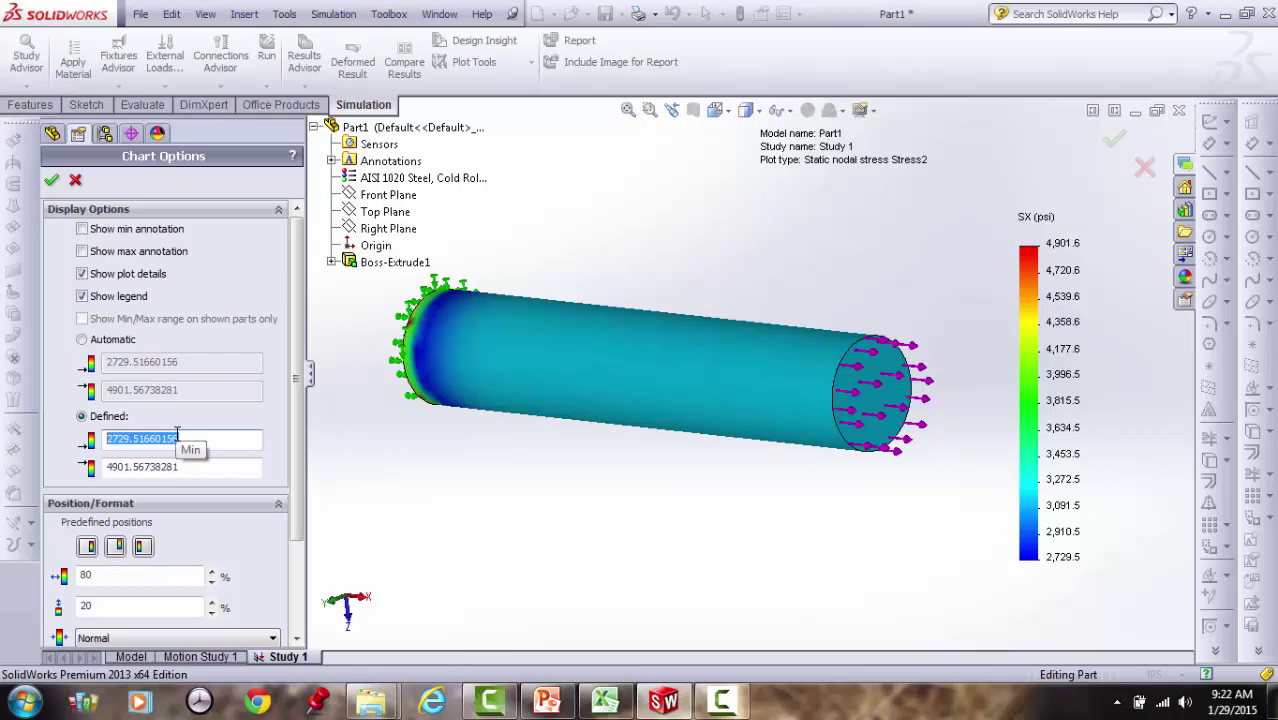
text(1600)
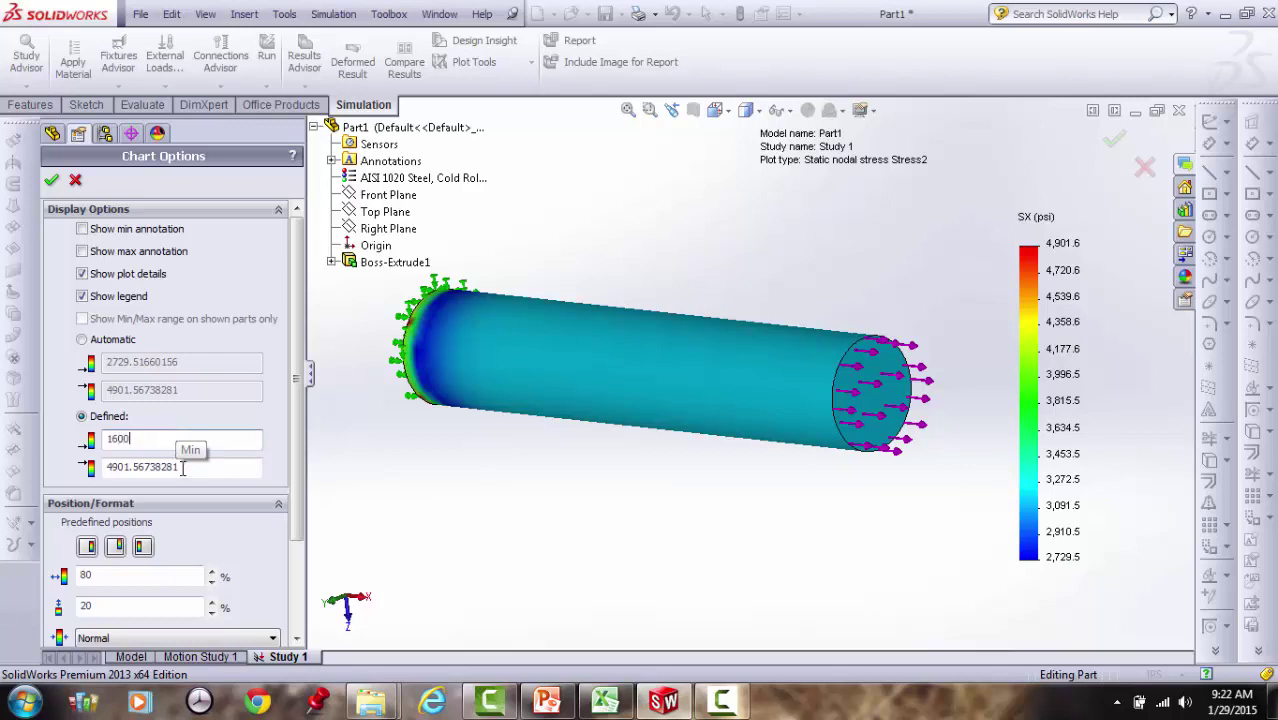
drag(183, 468, 104, 470)
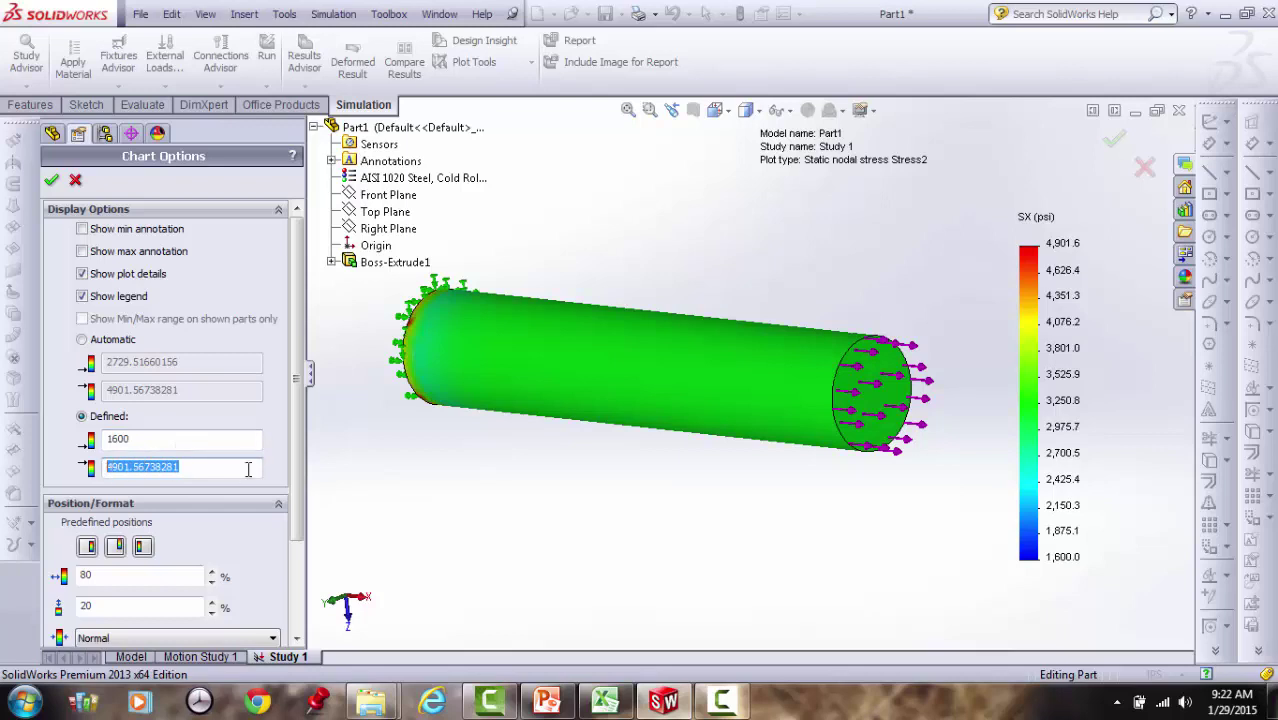
text(3800)
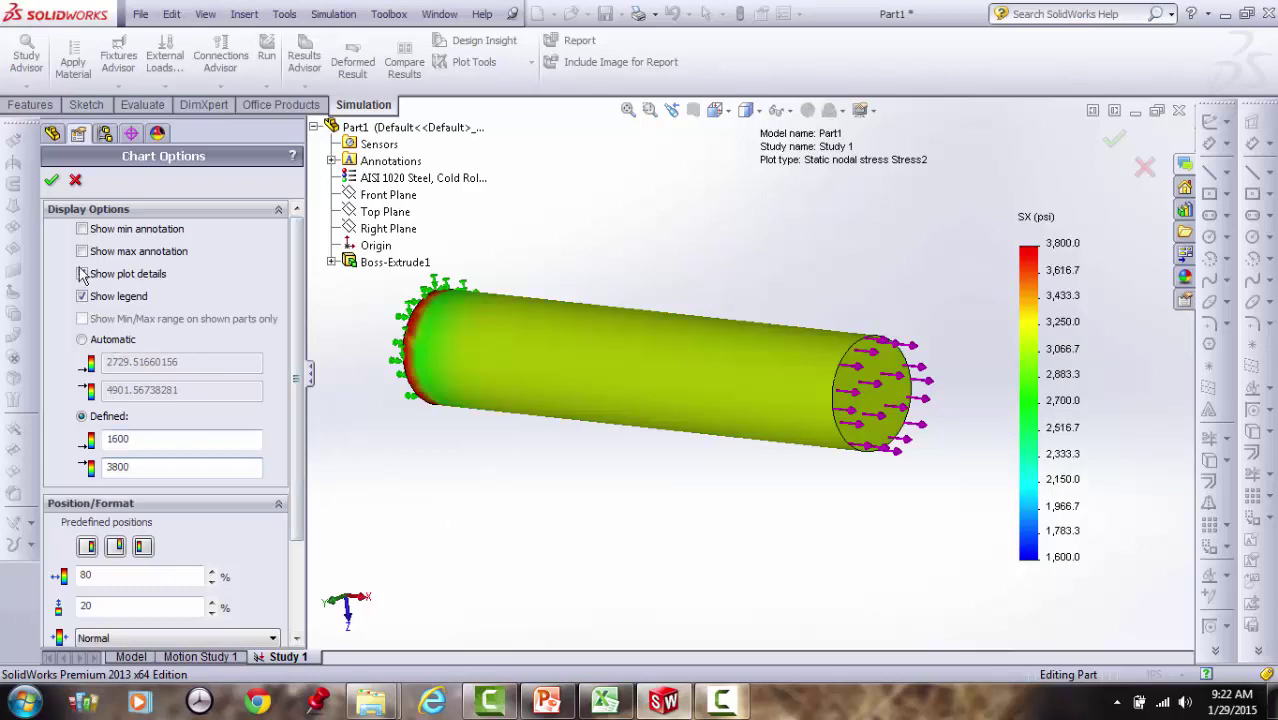
click(51, 181)
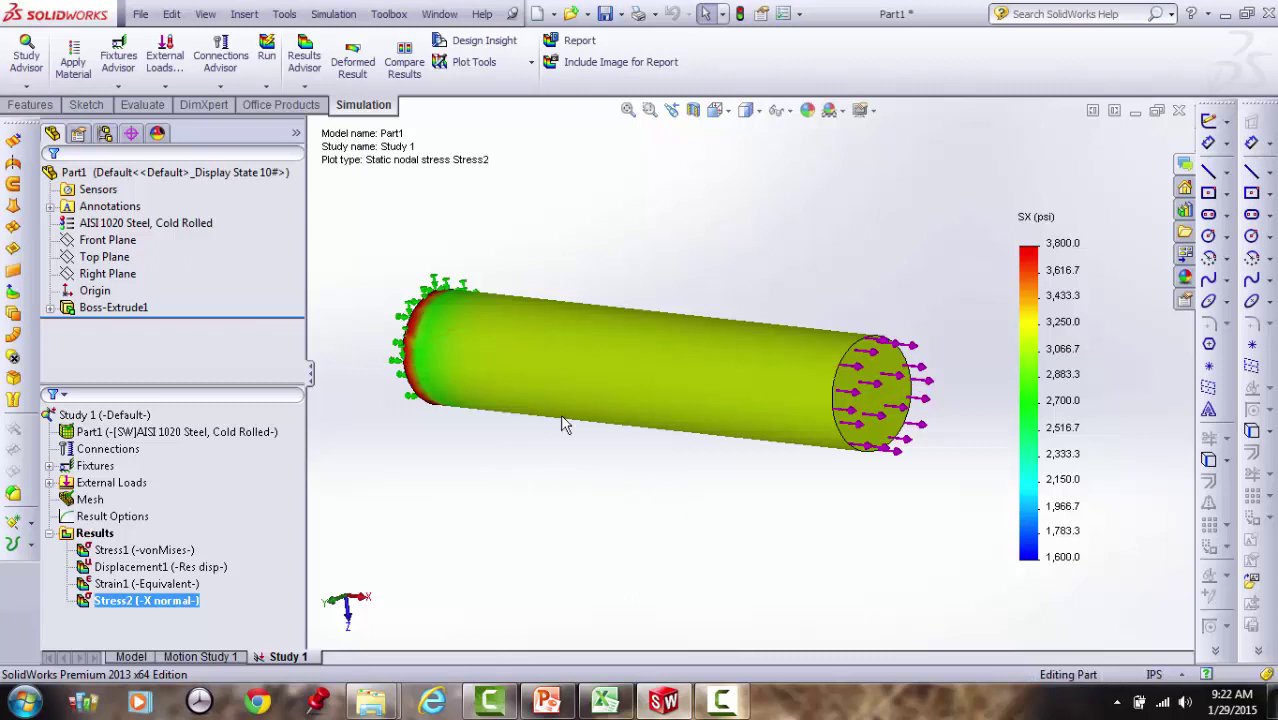
Examine the X normal stress distribution around the cylinder's fixed end and along its length
click(650, 110)
right_click(400, 263)
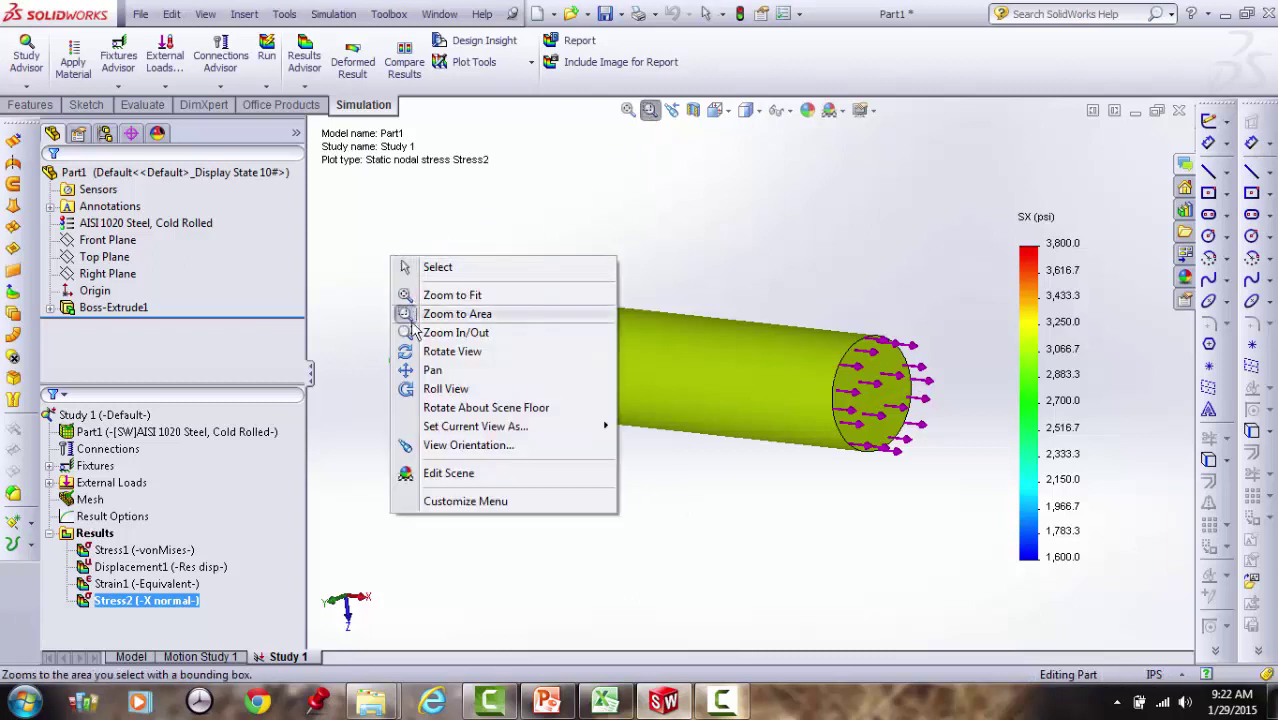
click(456, 354)
drag(456, 354, 508, 378)
scroll(536, 365, down, 3)
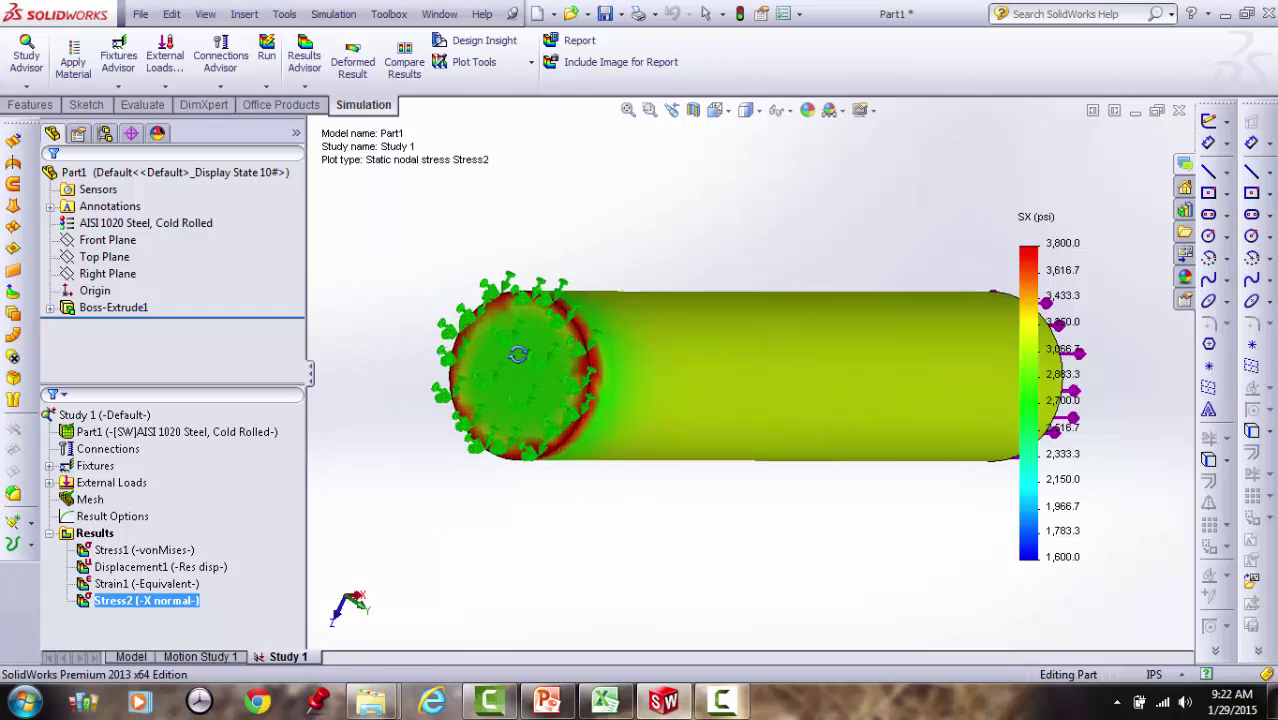
drag(632, 503, 489, 526)
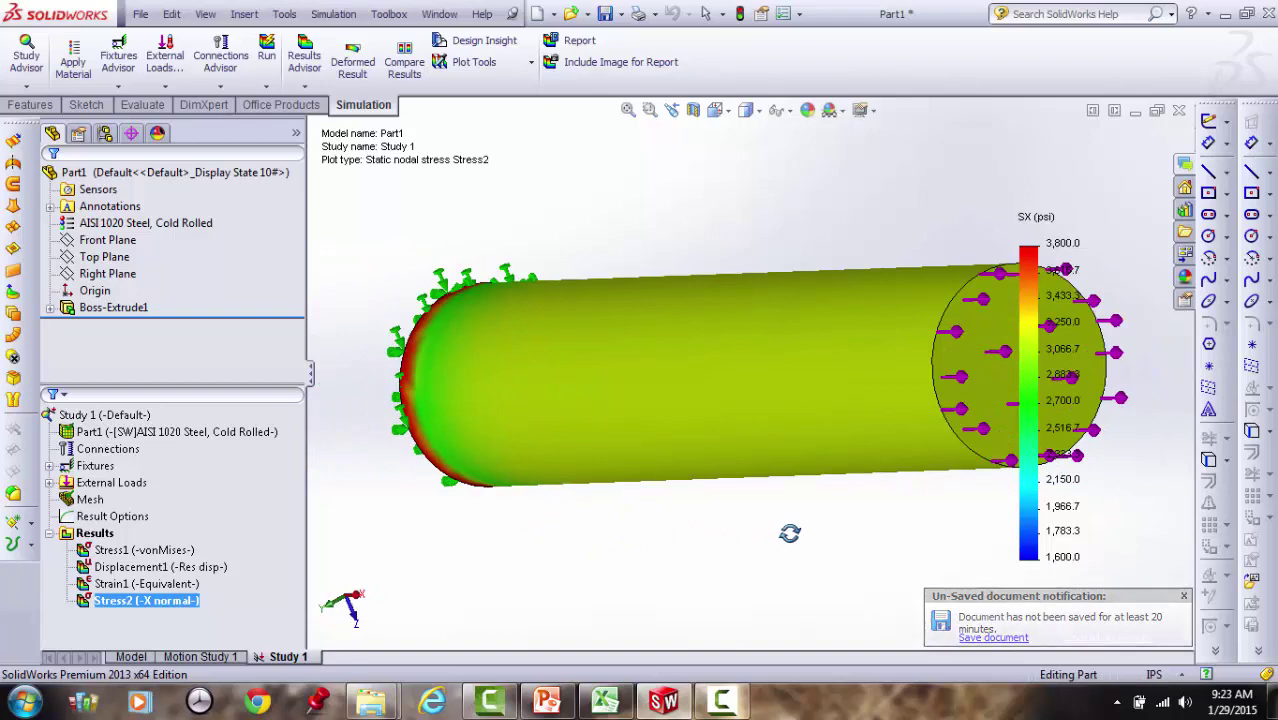
drag(785, 532, 633, 320)
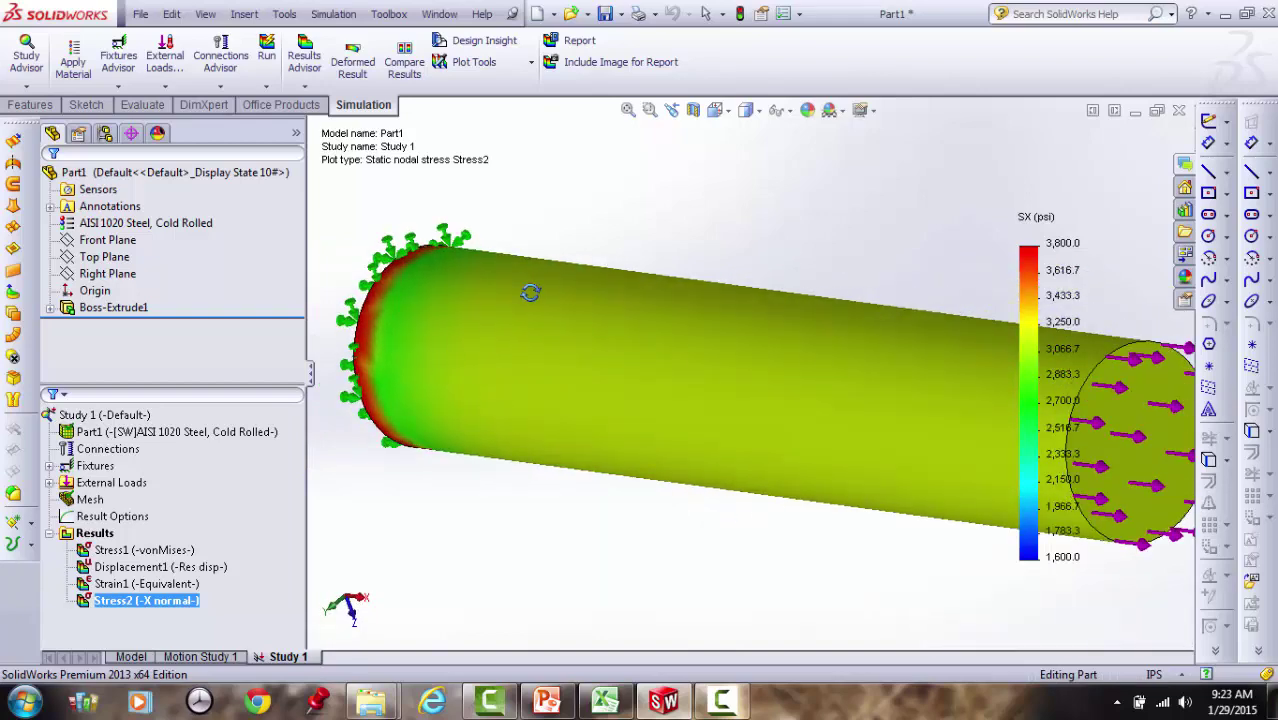
Clip the Stress2 plot with a section parallel to the Right Plane at an offset of 2.36220472 in
right_click(172, 600)
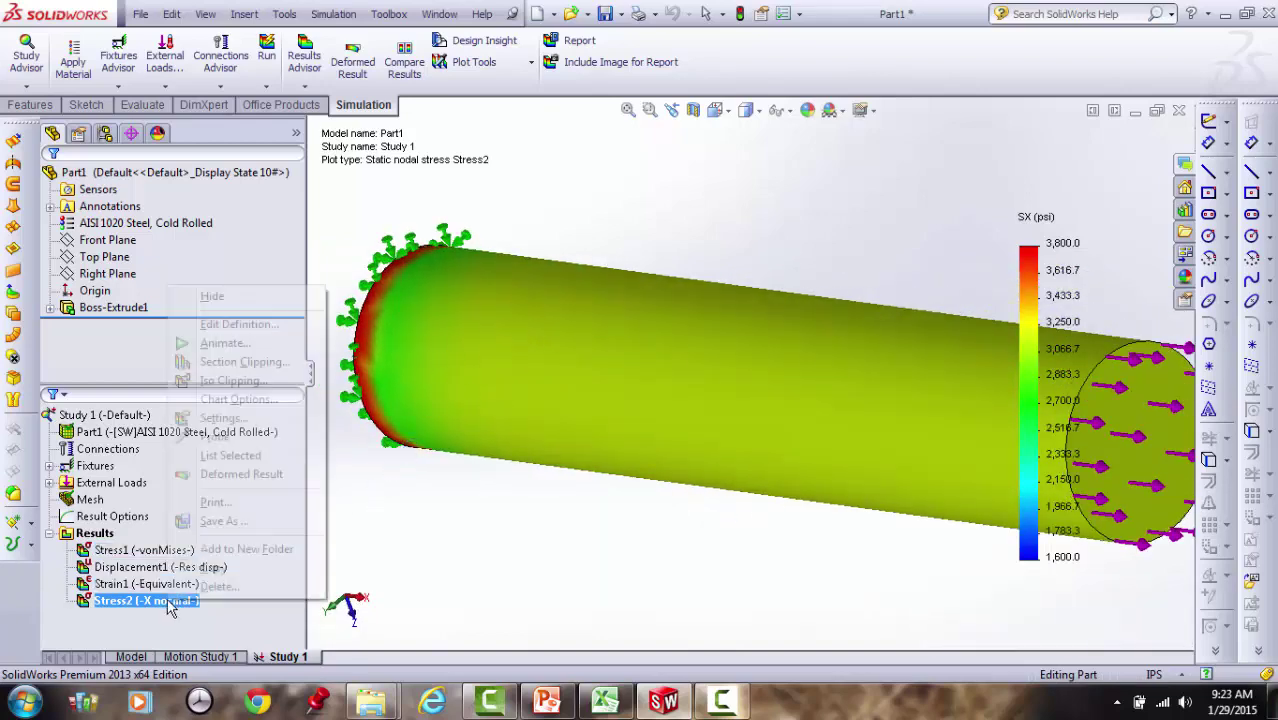
click(220, 364)
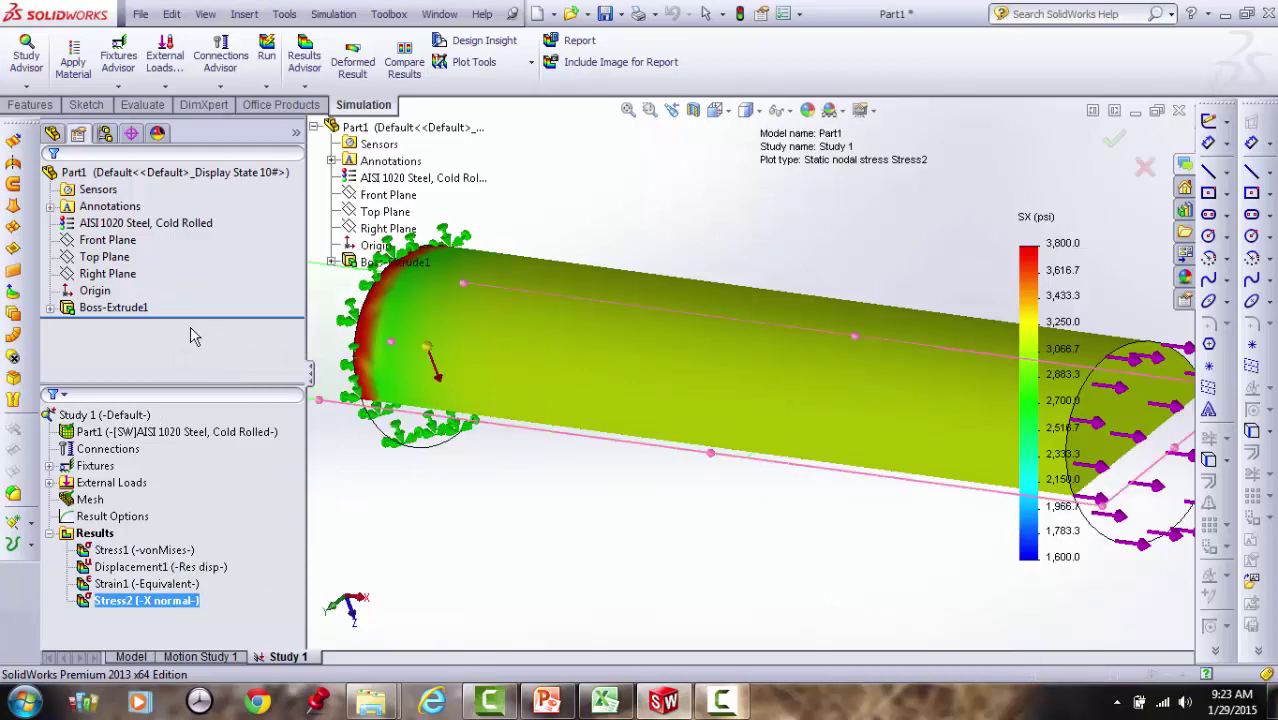
click(155, 262)
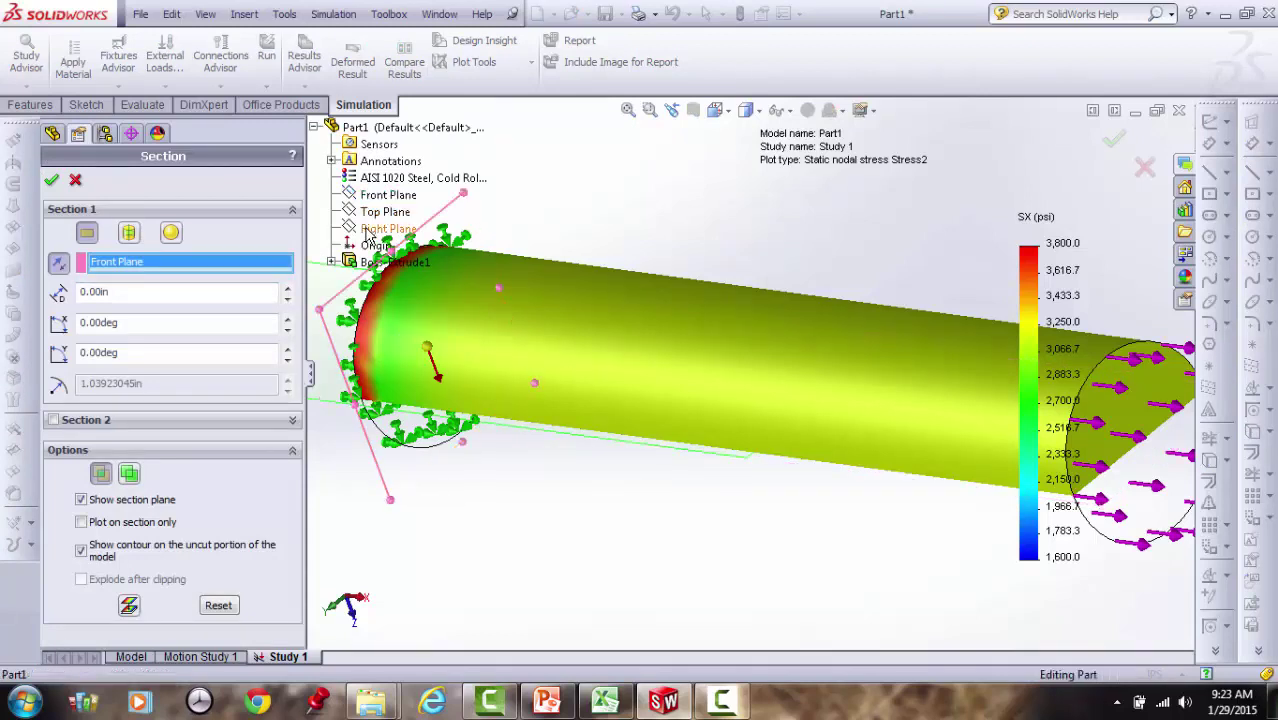
click(378, 229)
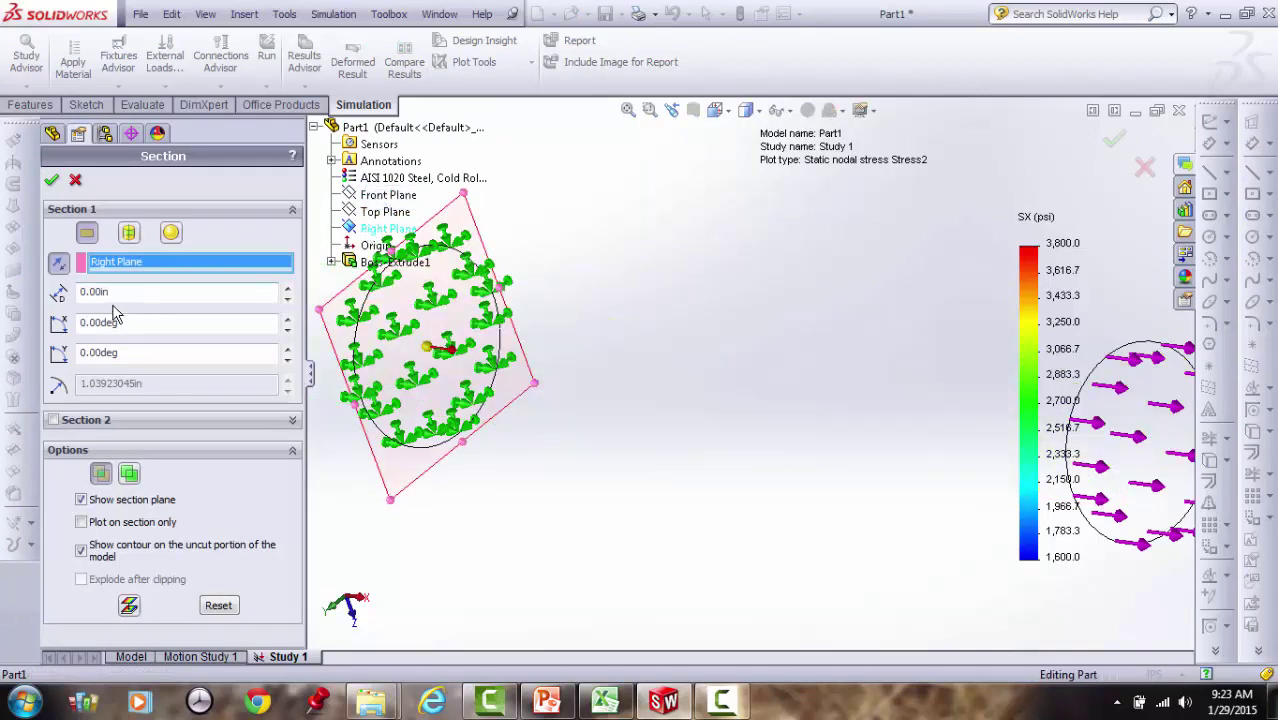
click(287, 287)
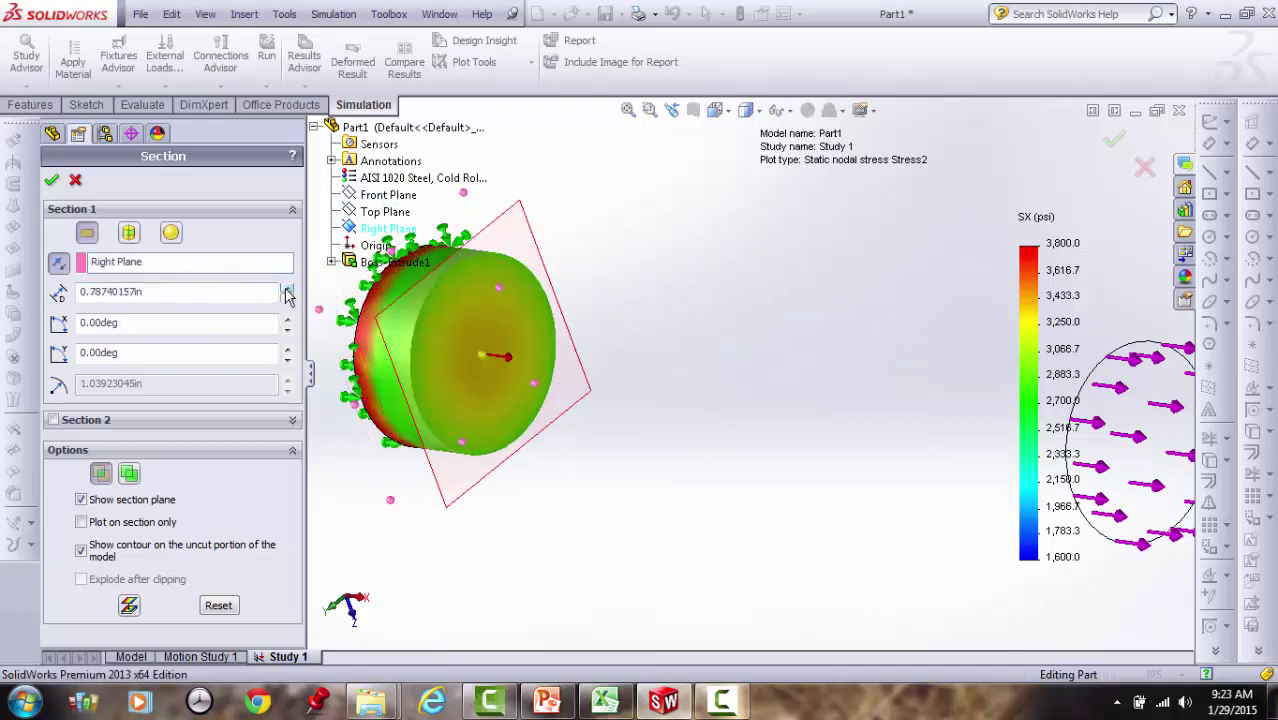
click(287, 287)
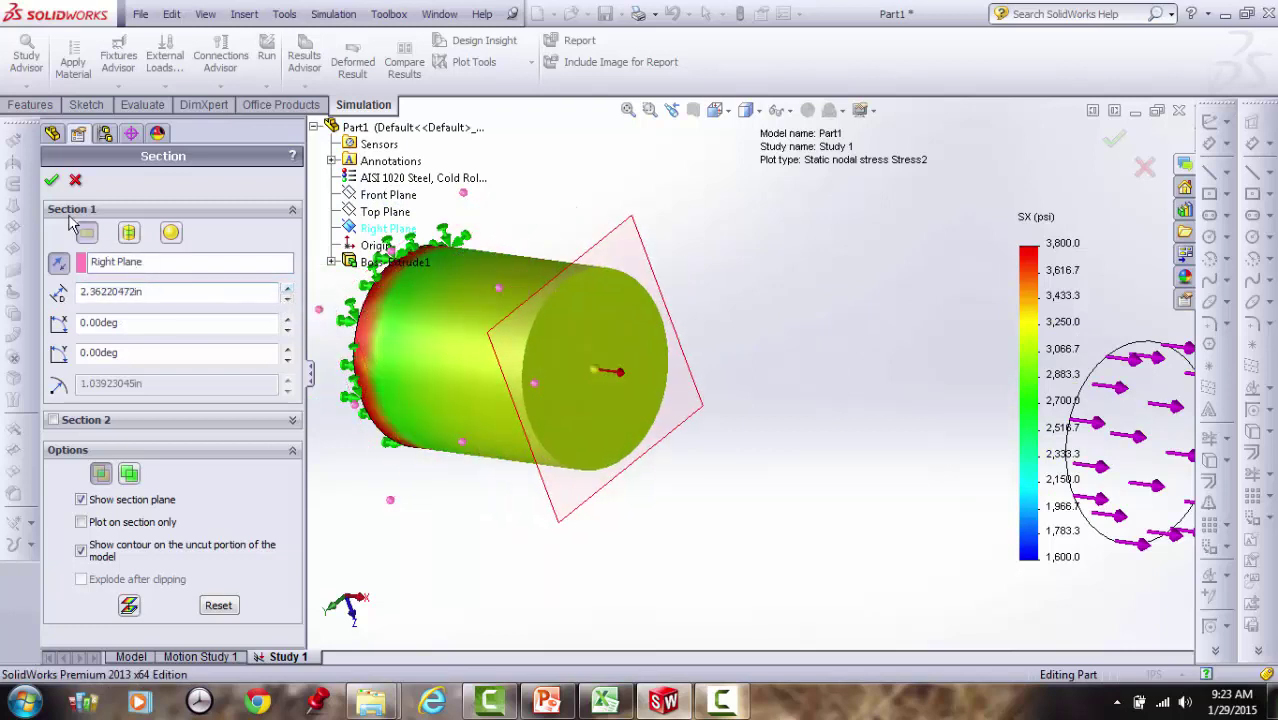
click(51, 181)
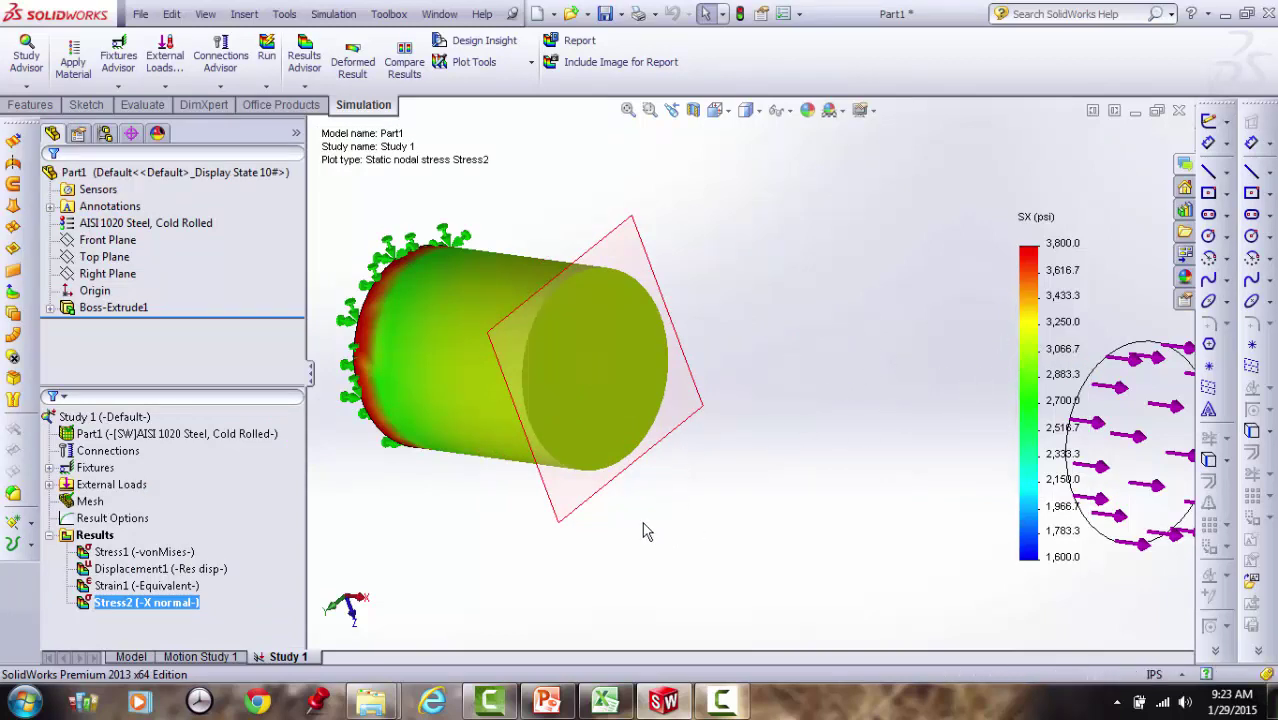
Probe the X normal stress near the centre of the clipped section face
right_click(168, 603)
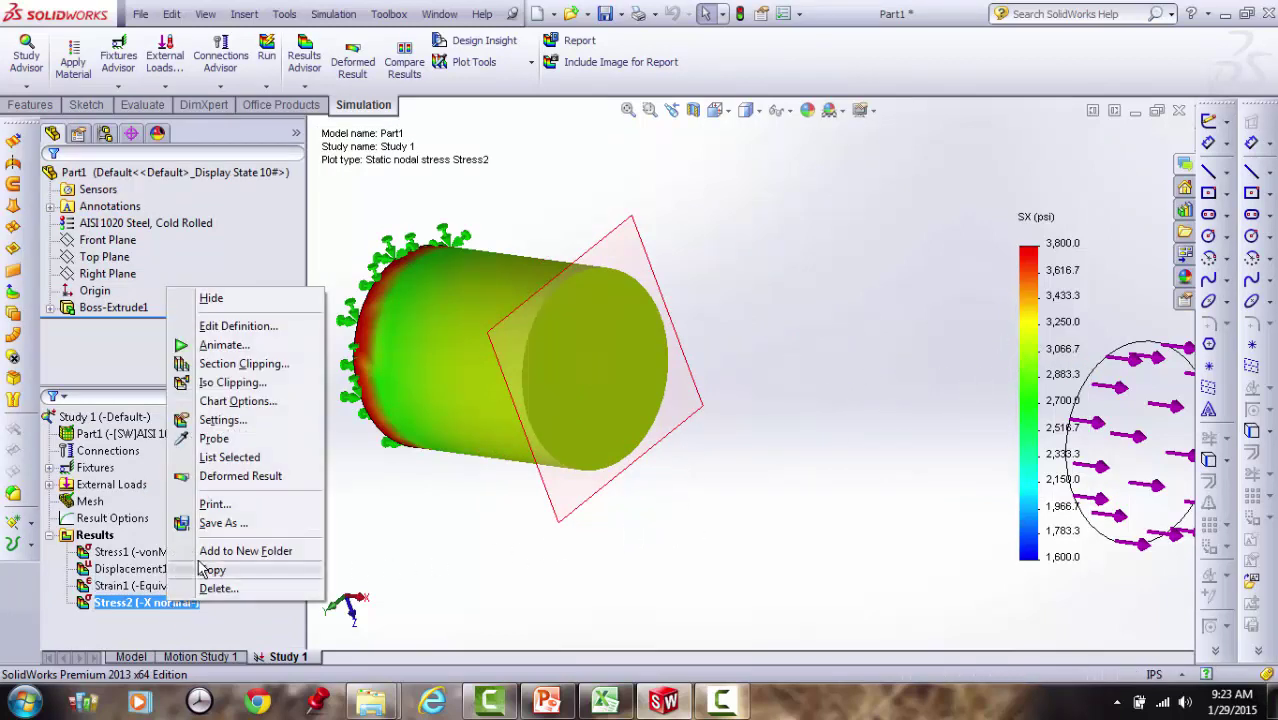
click(214, 438)
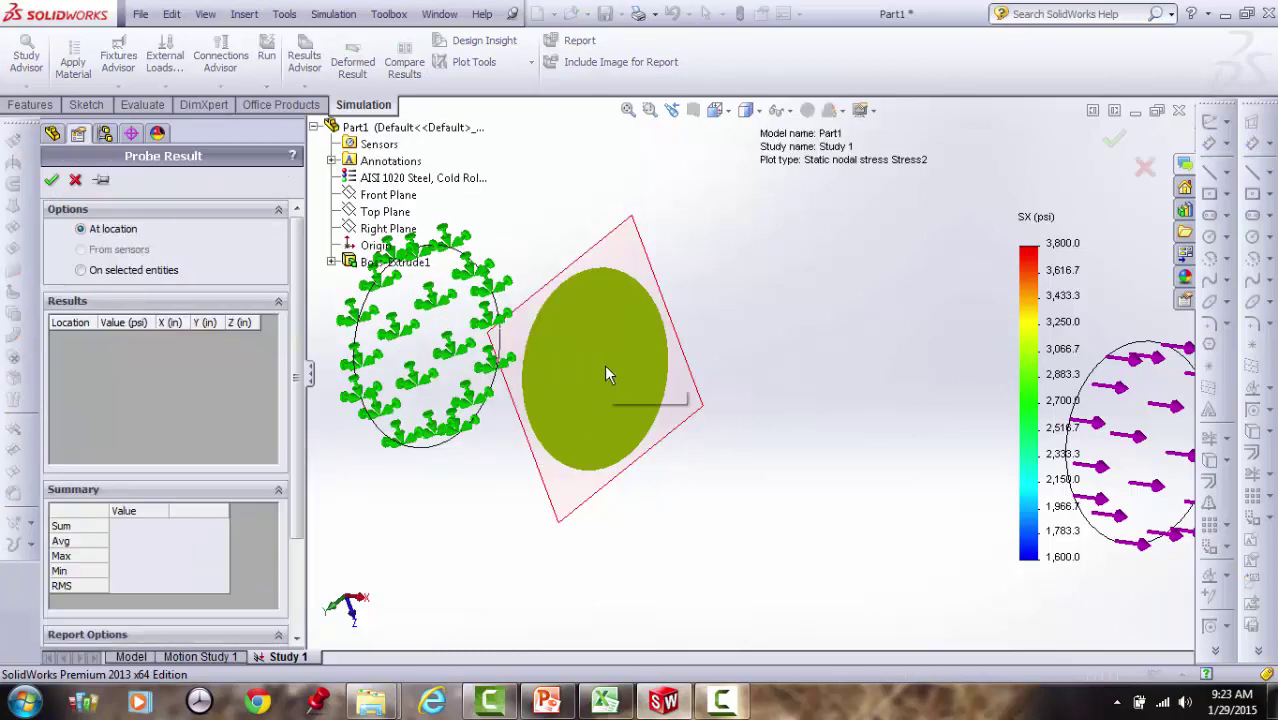
click(606, 366)
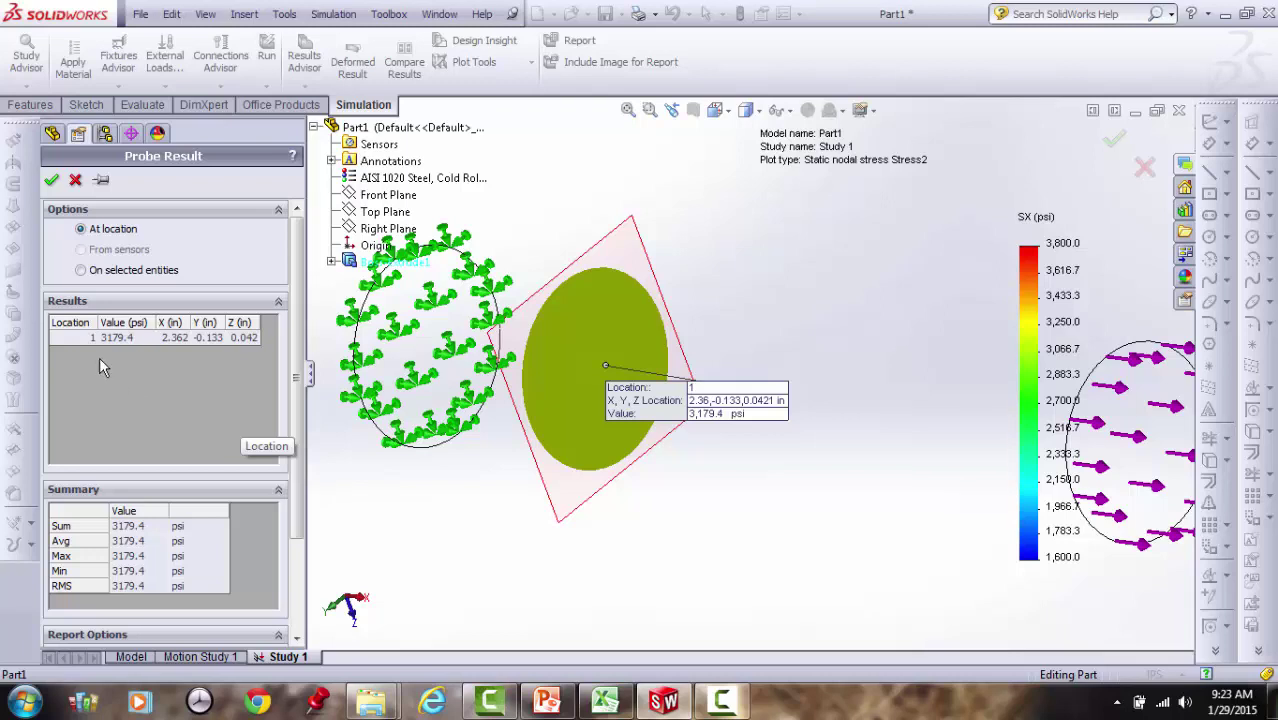
click(52, 181)
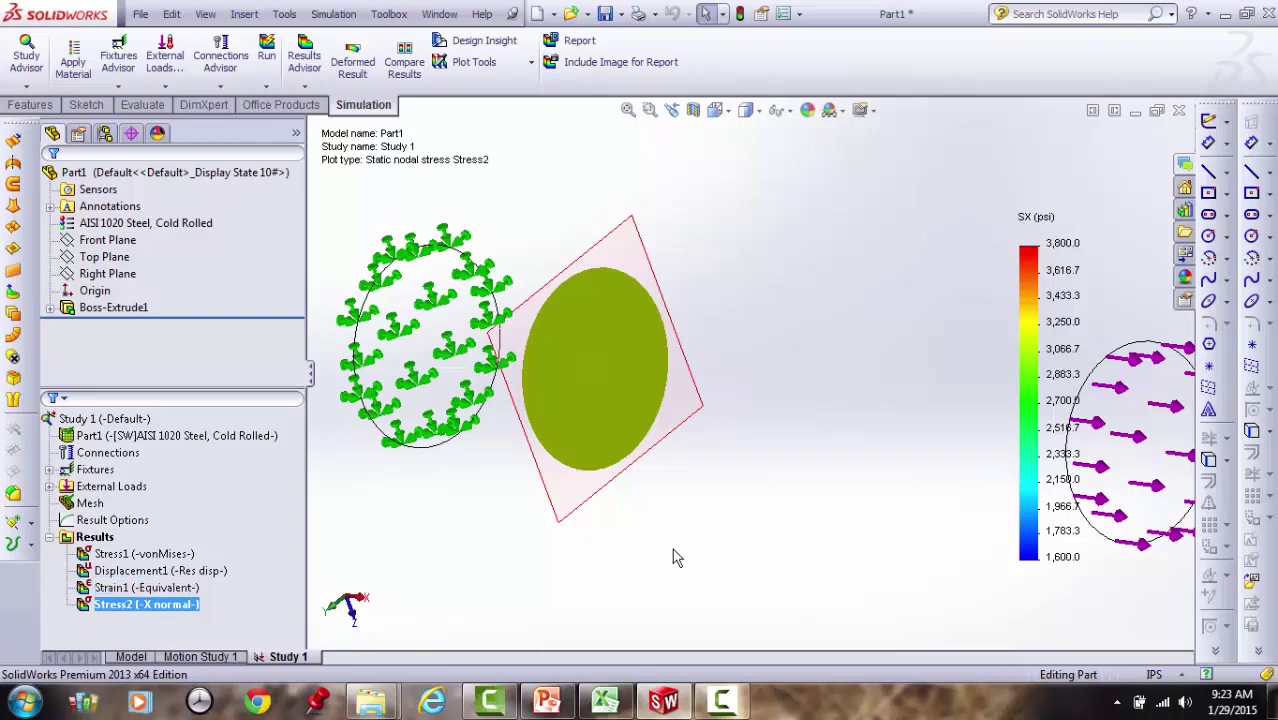
Start a factor of safety plot for all bodies using the Max von Mises Stress criterion
key(Left)
key(Left)
key(Left)
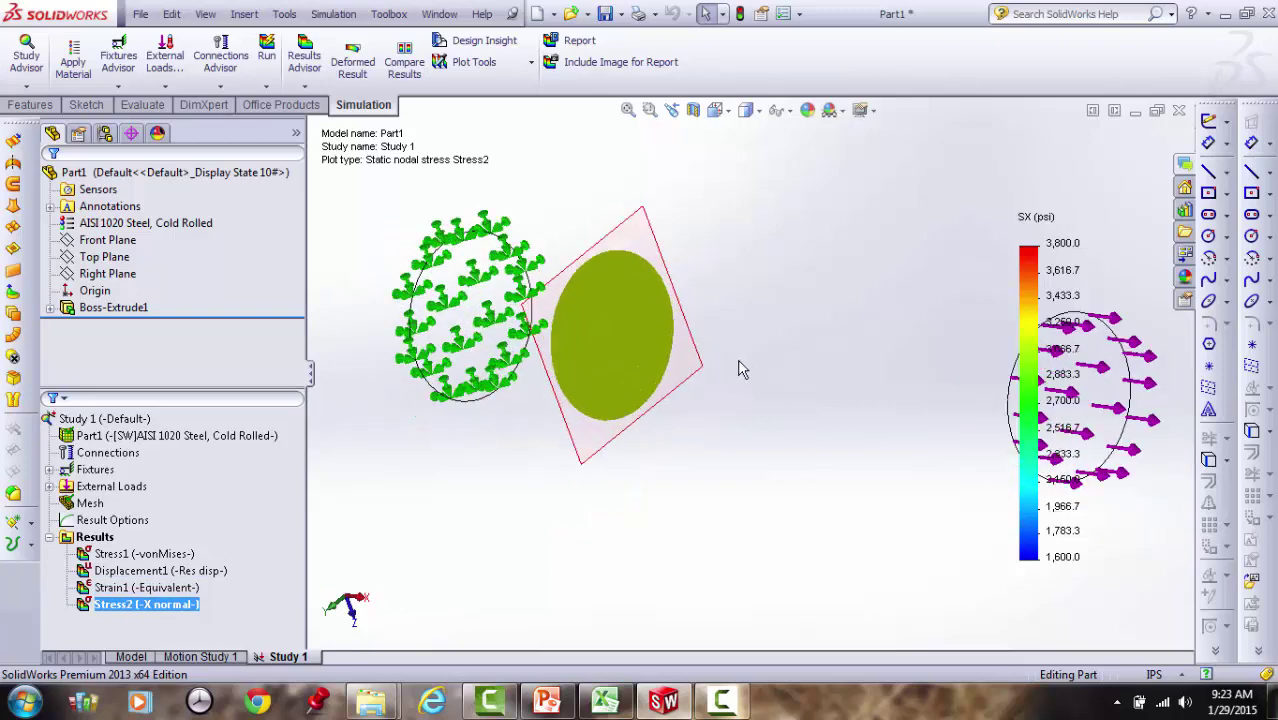
right_click(92, 538)
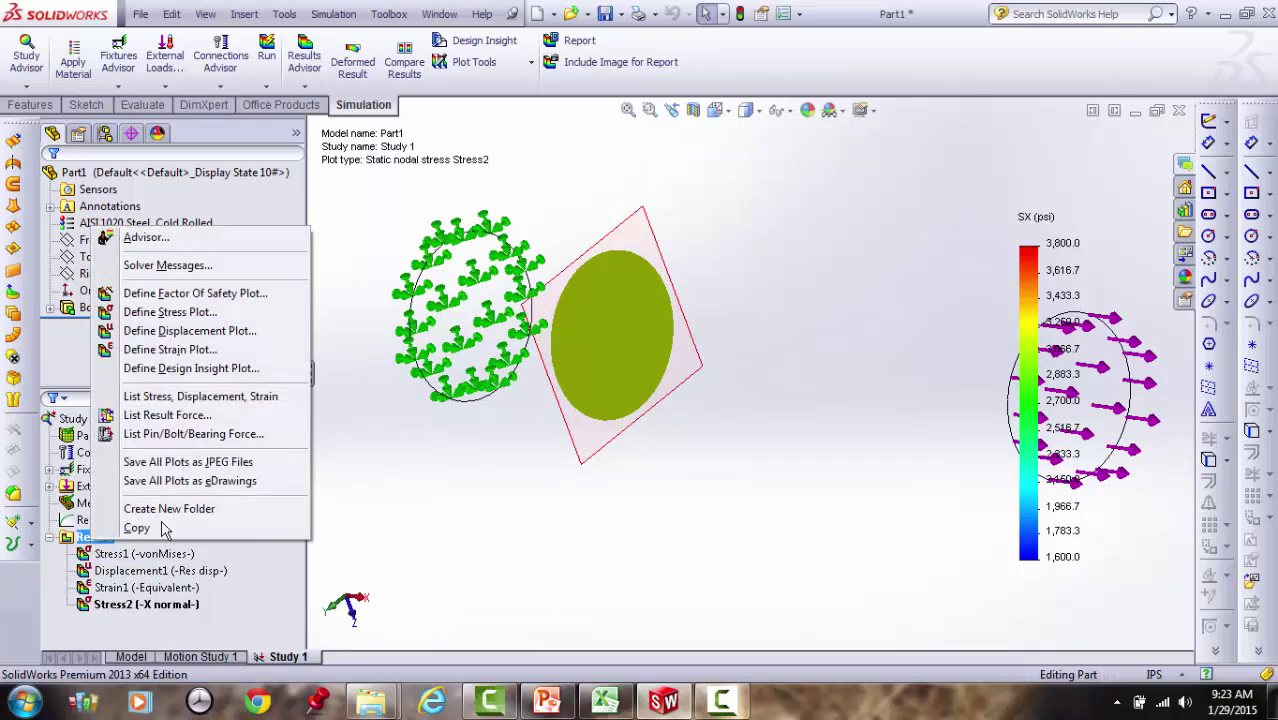
click(181, 296)
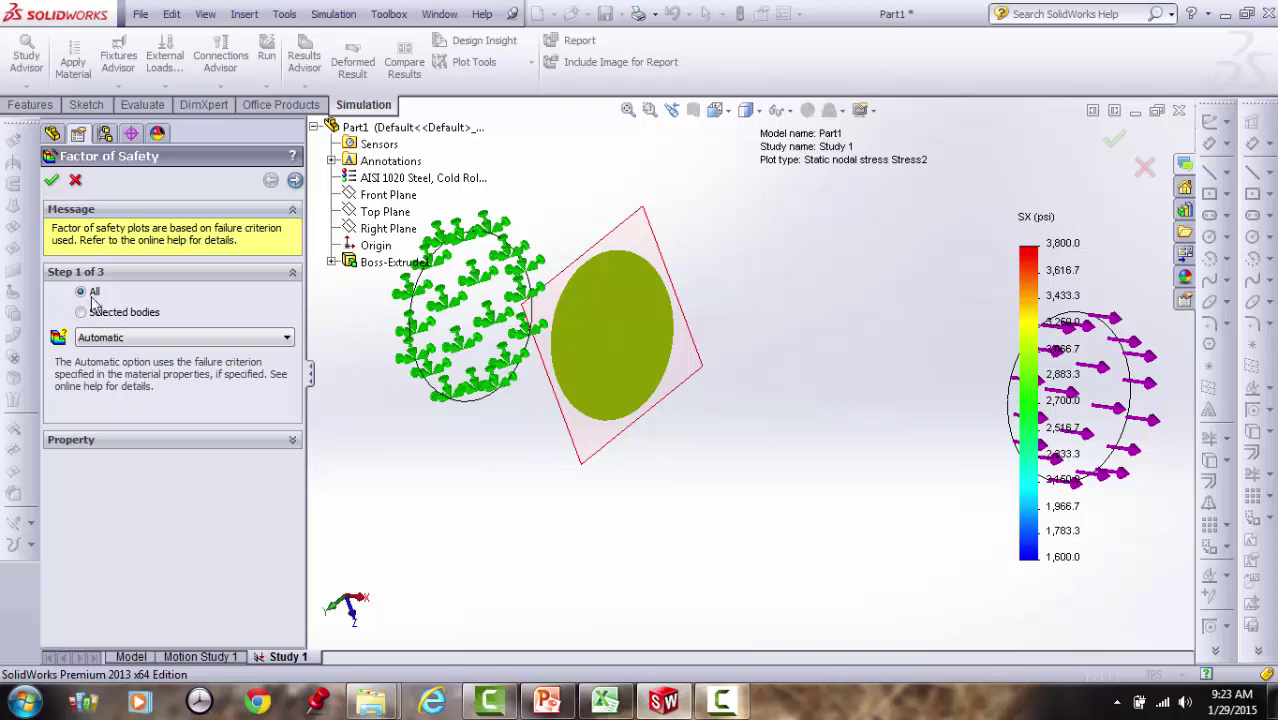
click(131, 340)
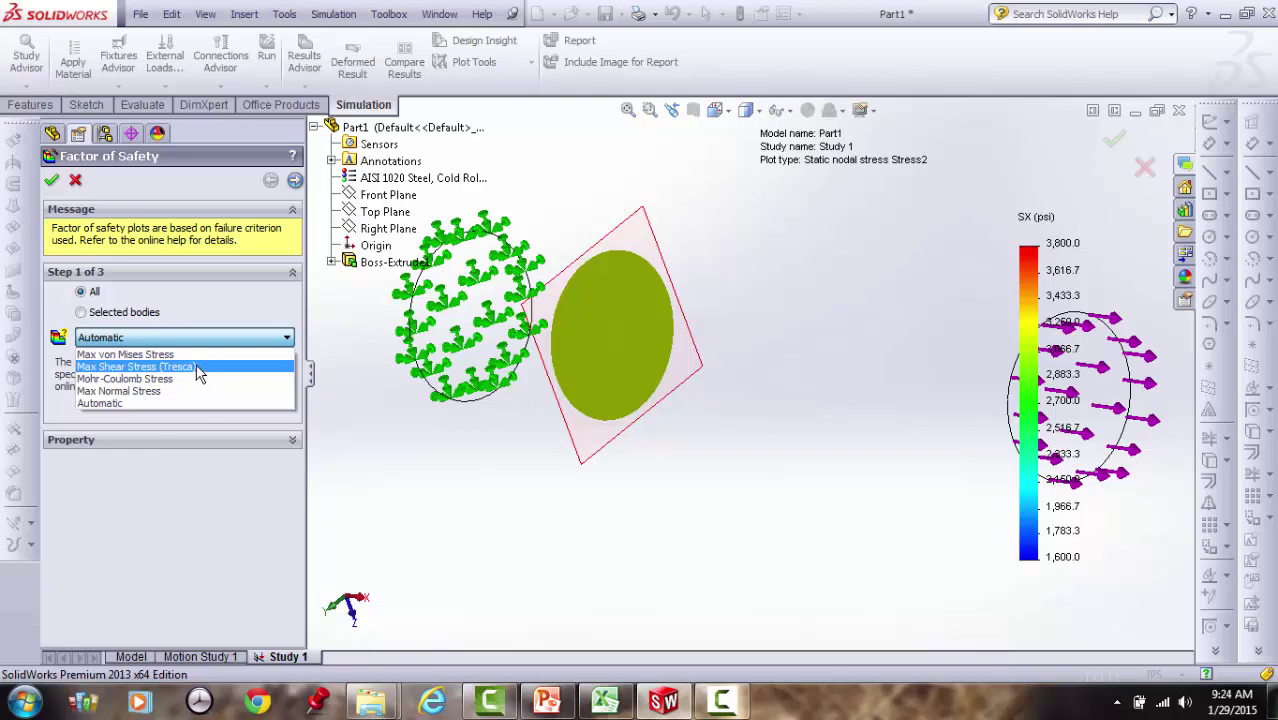
click(199, 367)
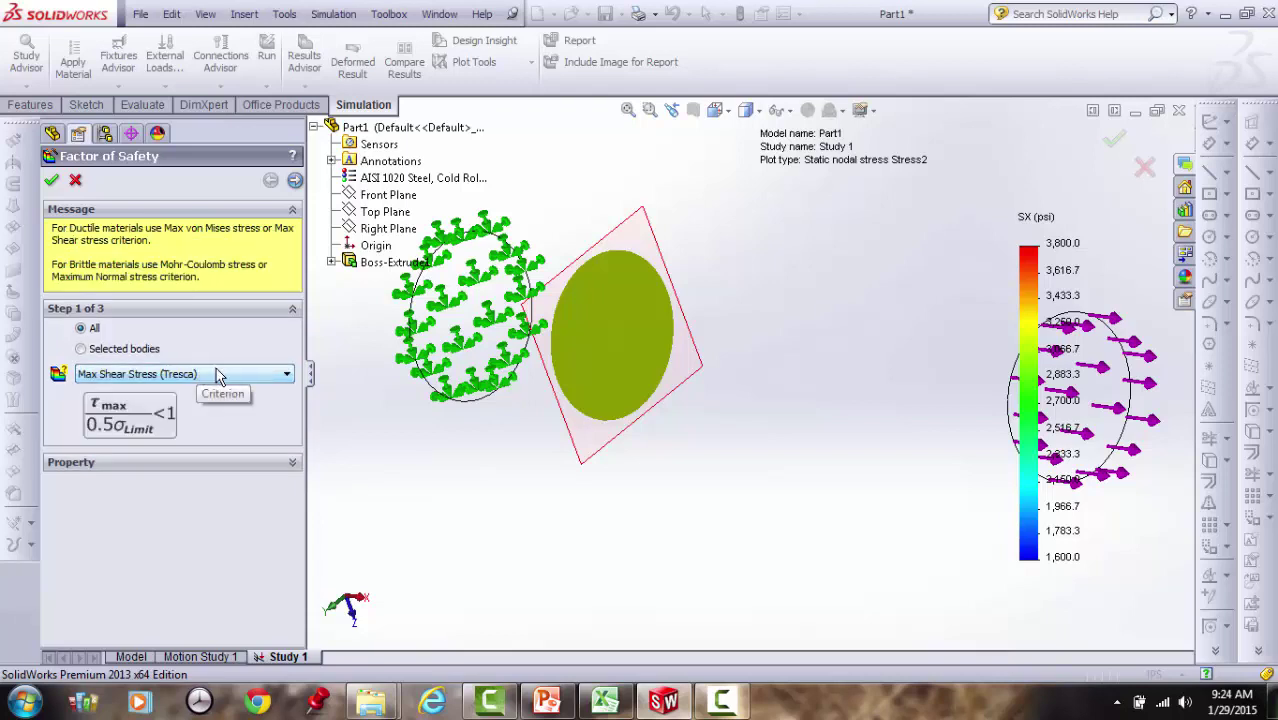
click(210, 376)
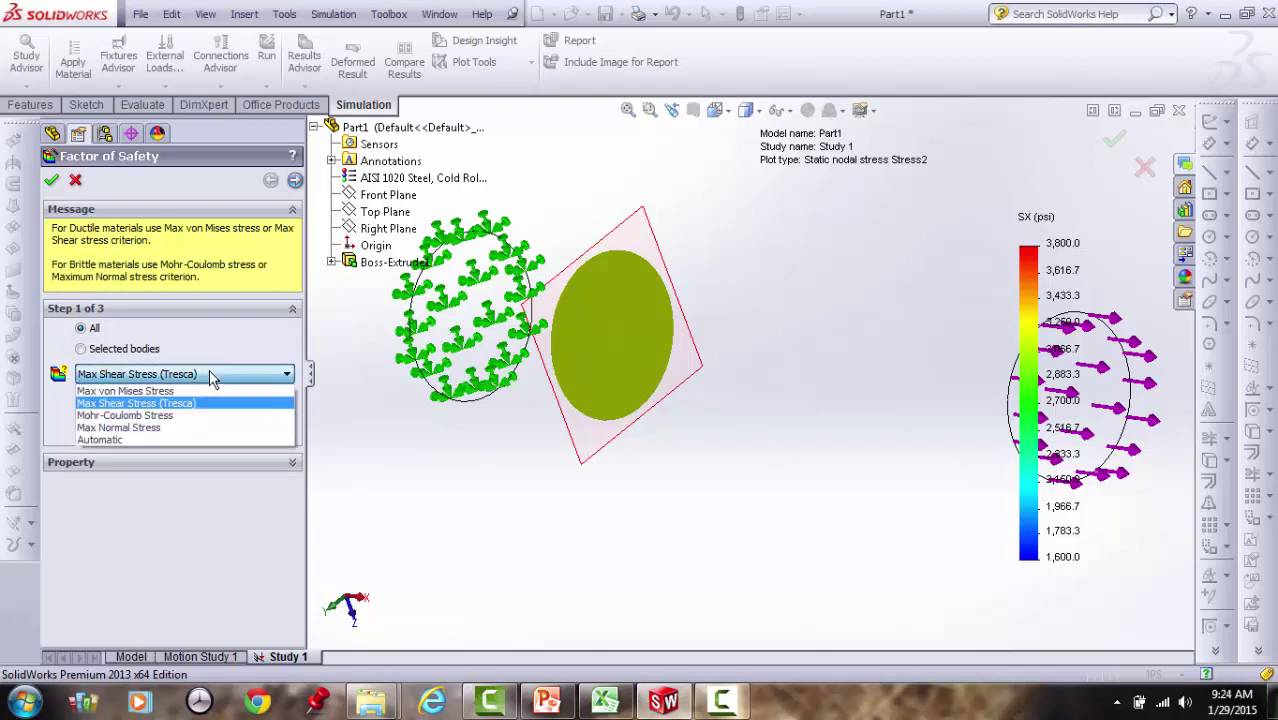
click(198, 392)
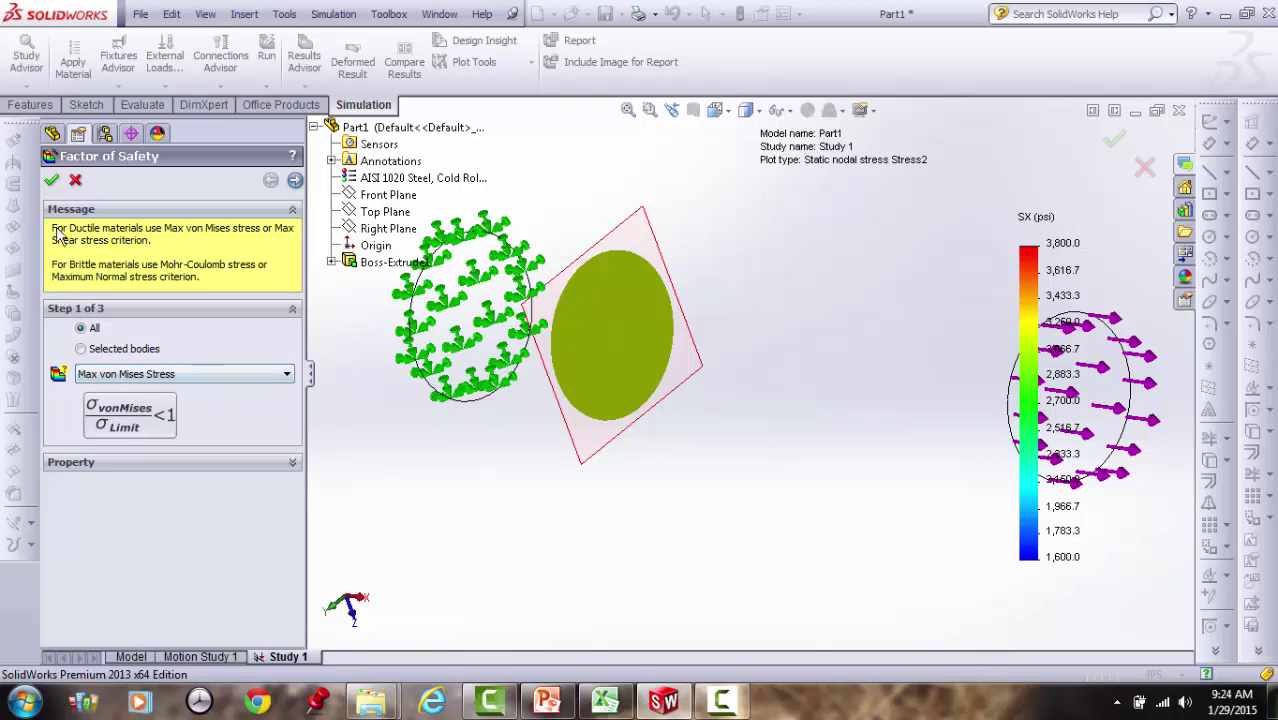
Use yield strength as the stress limit in psi and create the factor of safety distribution plot
click(295, 180)
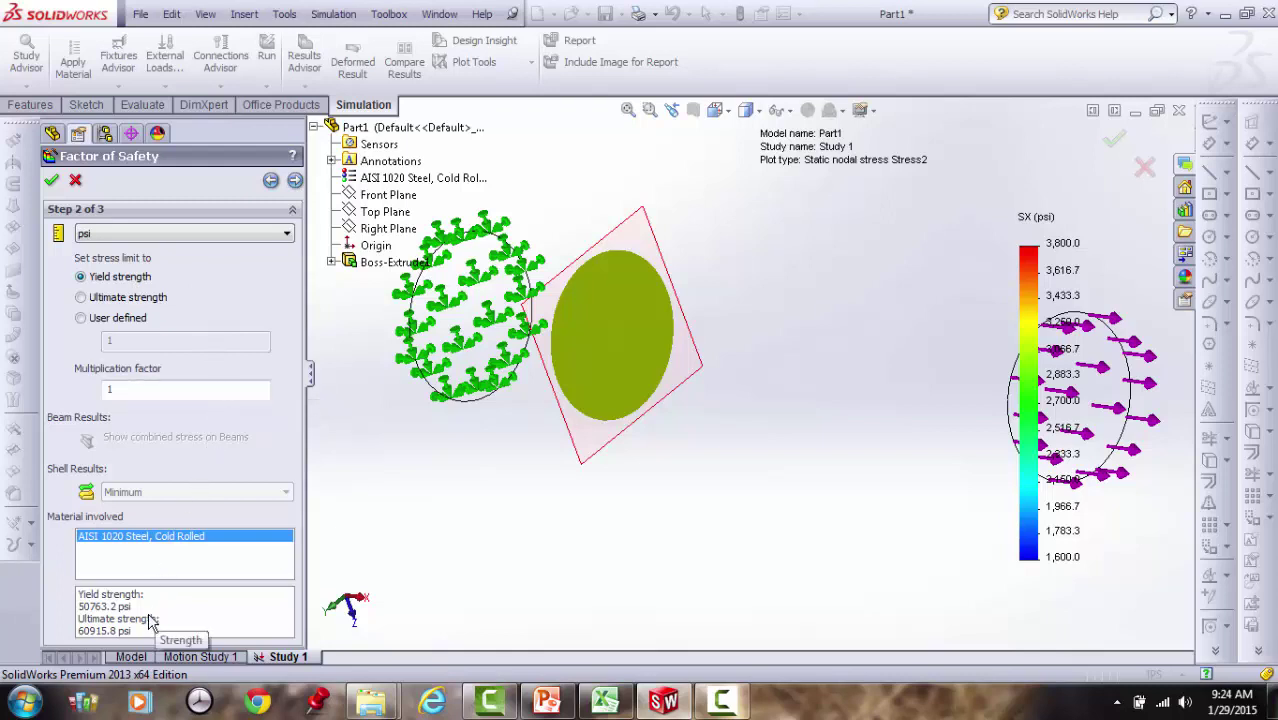
click(295, 181)
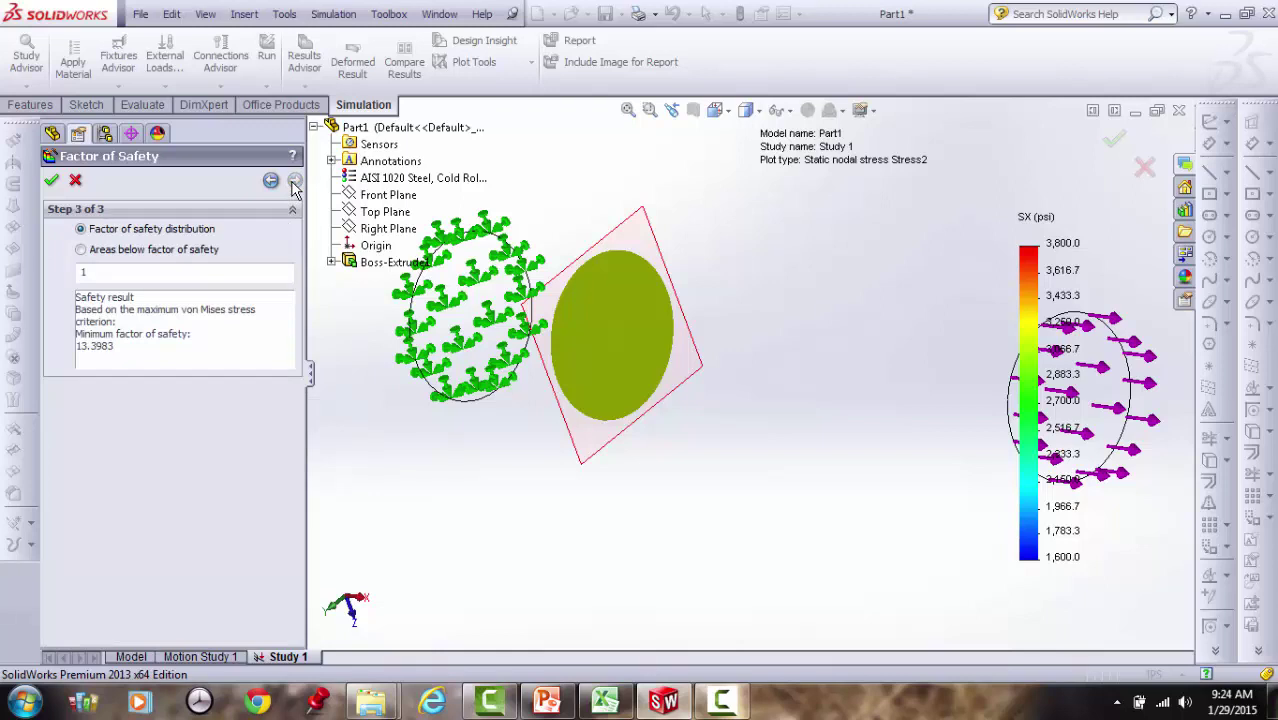
click(51, 180)
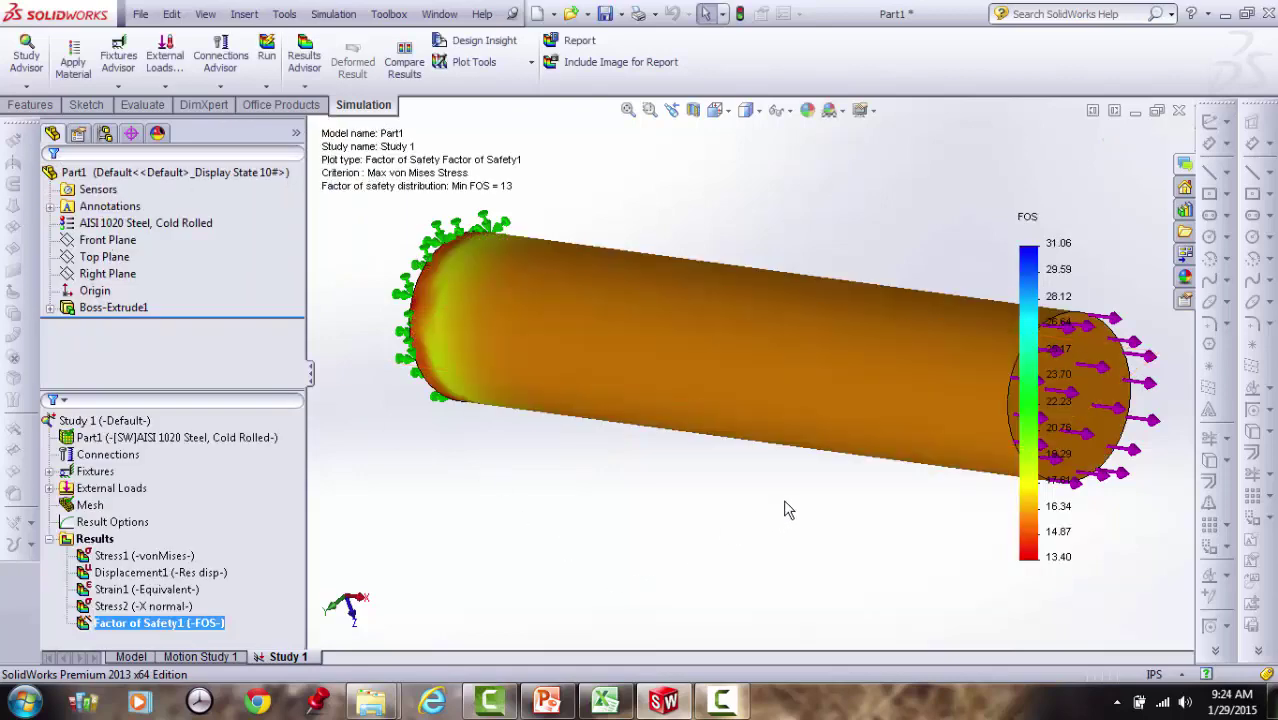
scroll(893, 399, up, 3)
scroll(856, 322, down, 2)
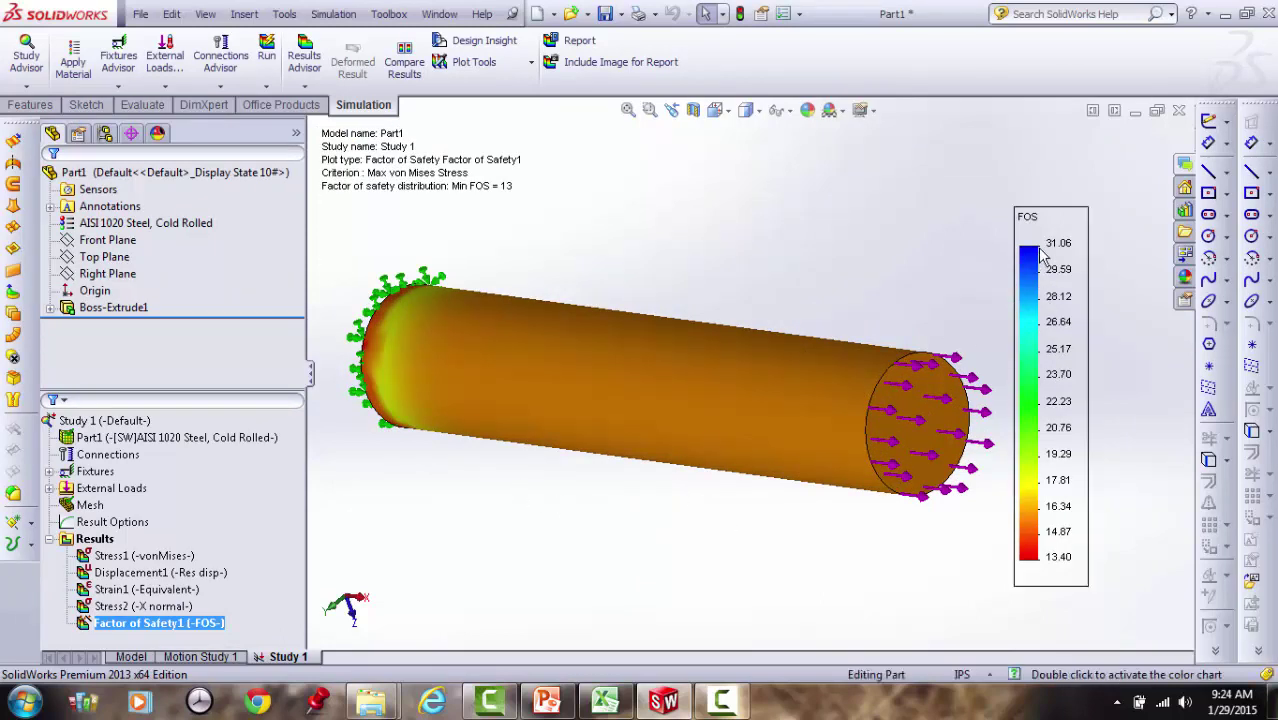
Examine the factor of safety distribution on the cylinder's fixed end face and along its outer surface
click(649, 110)
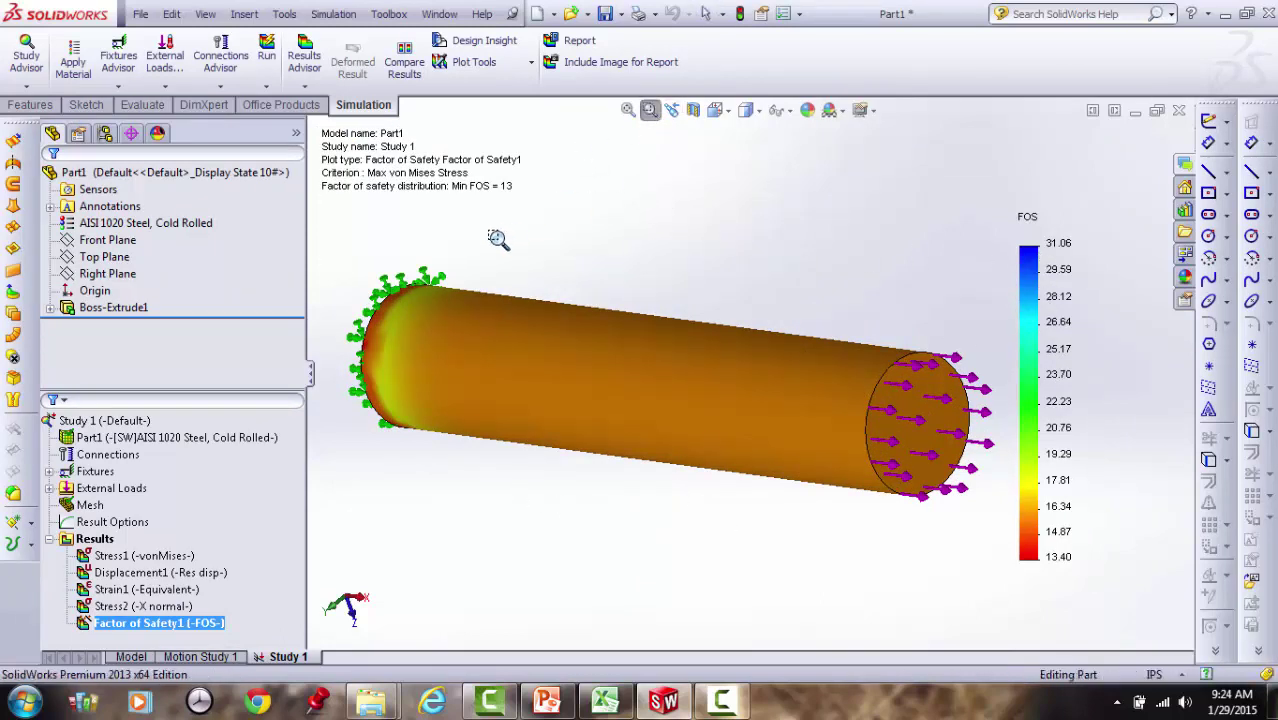
right_click(489, 231)
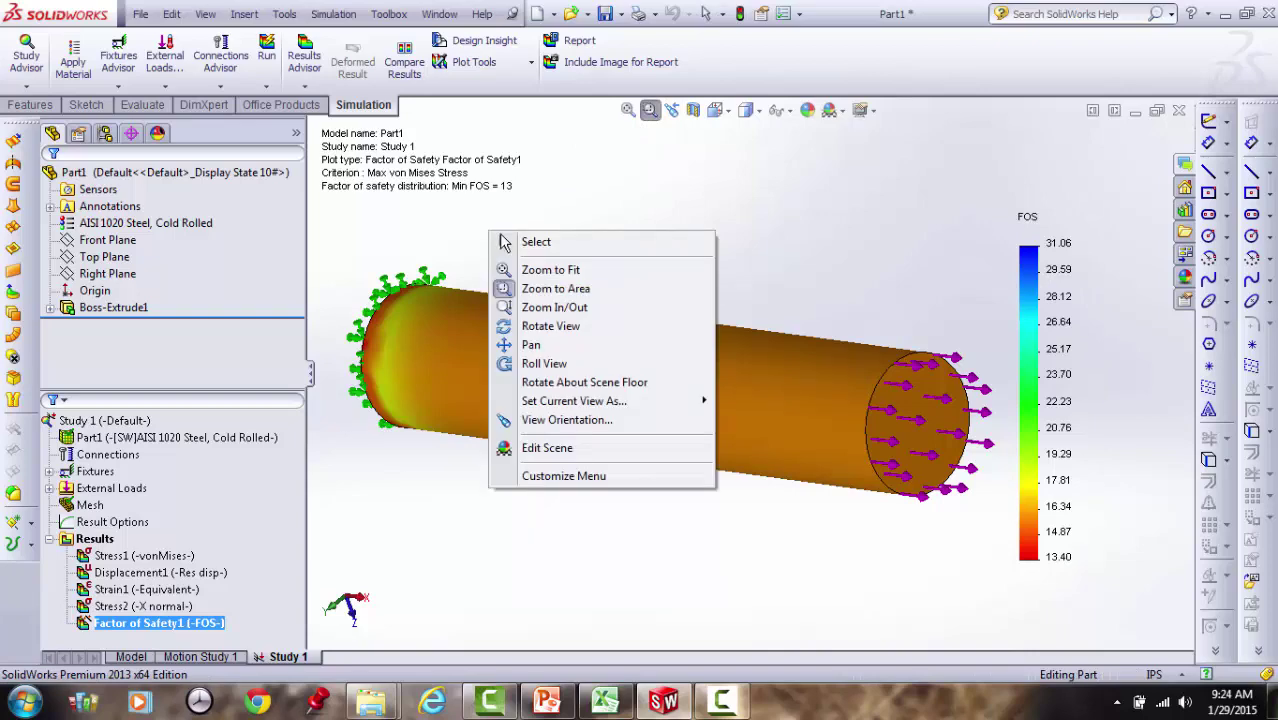
click(510, 327)
drag(510, 340, 585, 391)
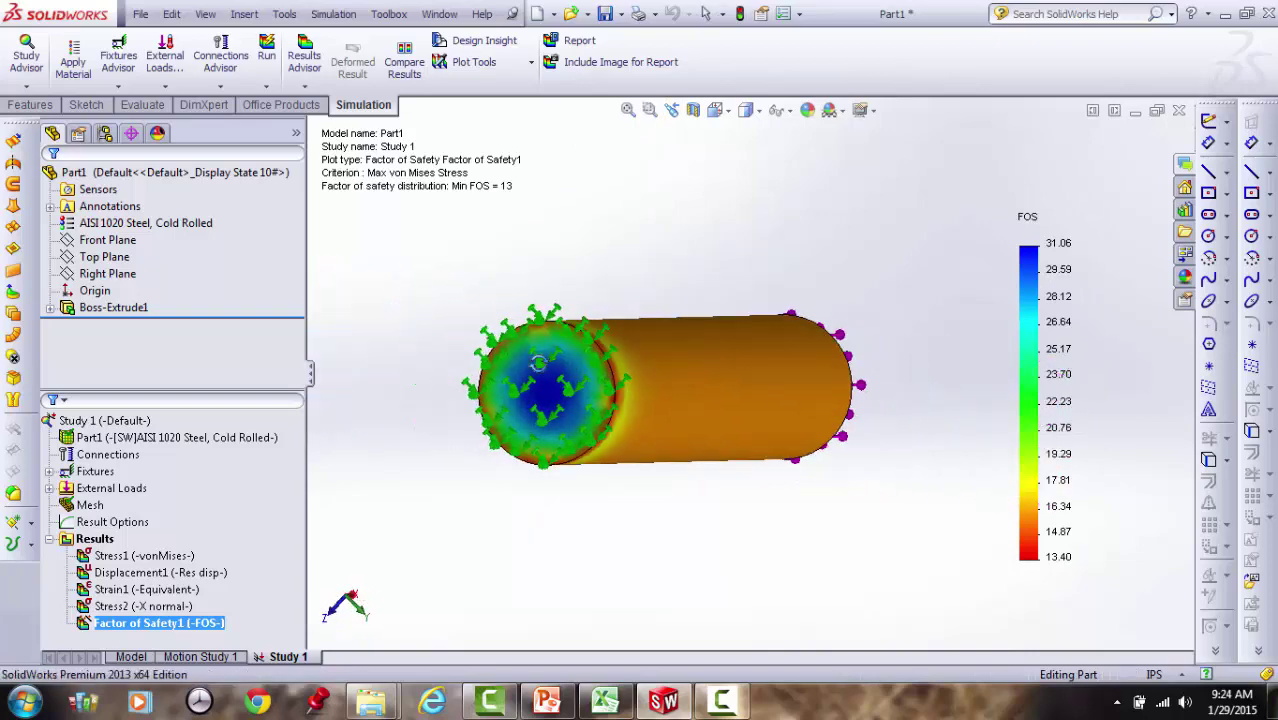
scroll(585, 391, down, 3)
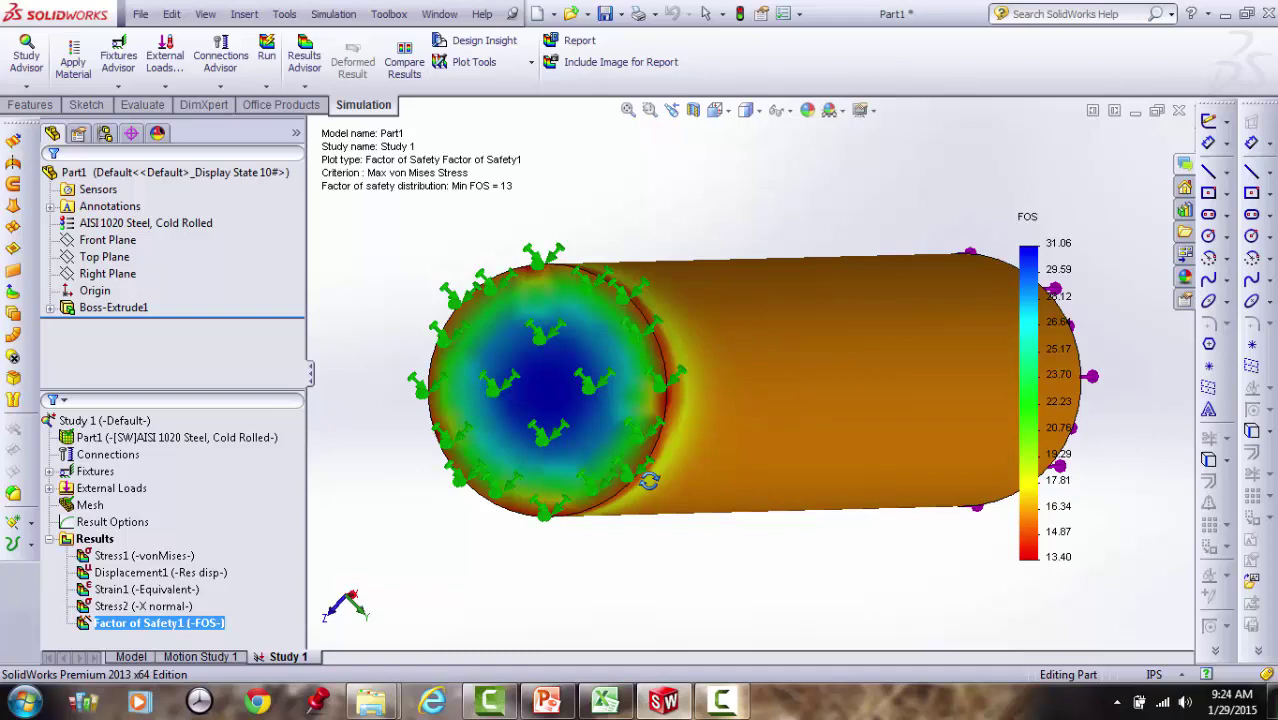
drag(649, 481, 500, 492)
drag(320, 527, 469, 521)
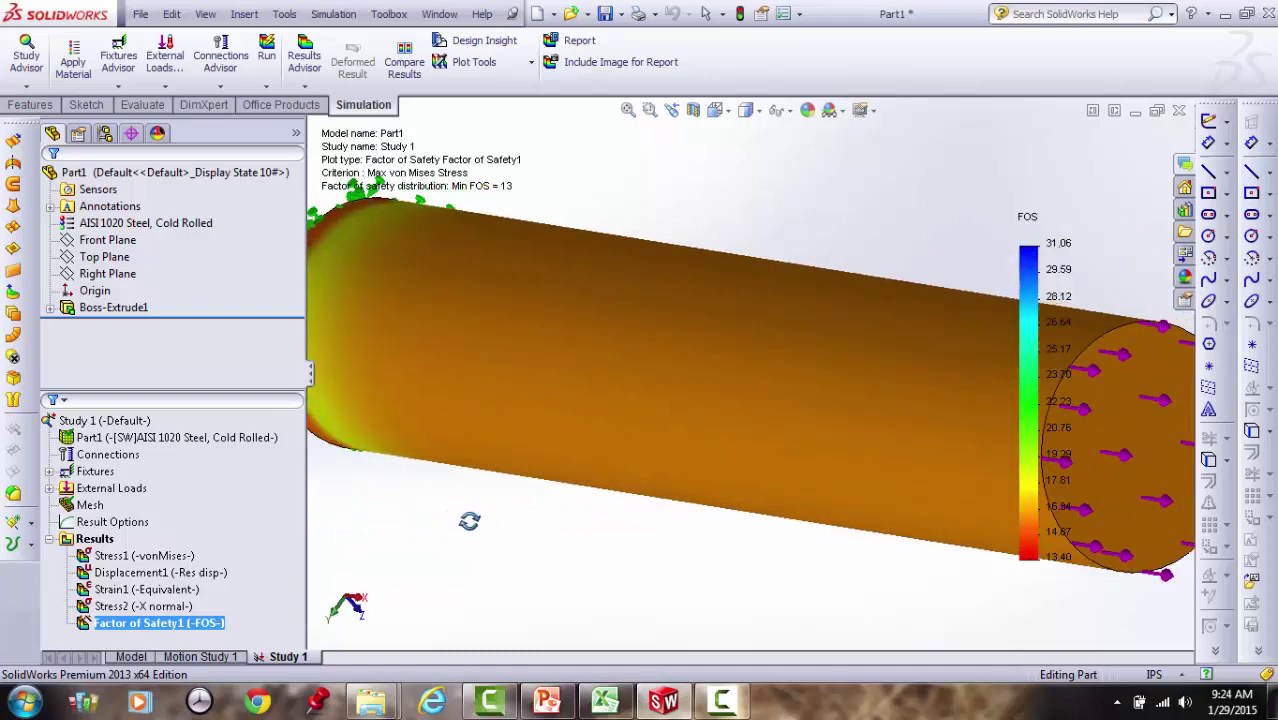
scroll(722, 391, up, 3)
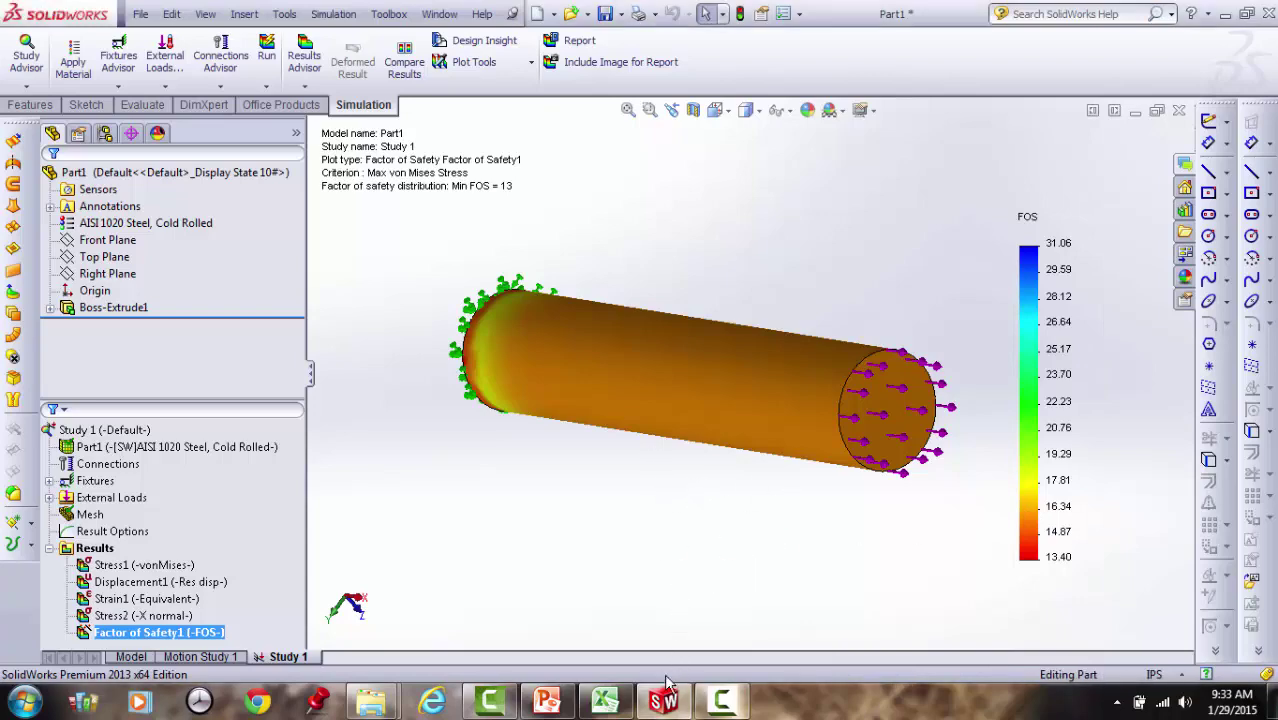
Switch to the Excel workbook and label column K with the heading nde in K3 and the unit (-) in K2
click(604, 701)
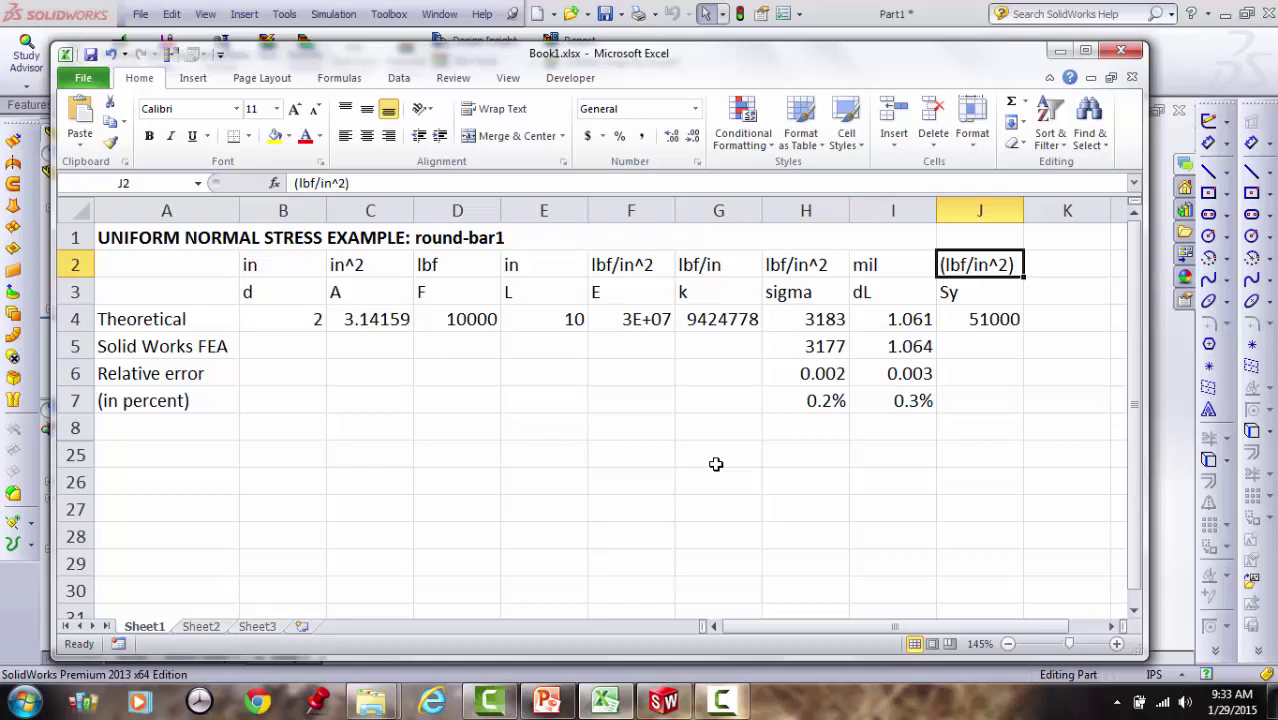
key(Down)
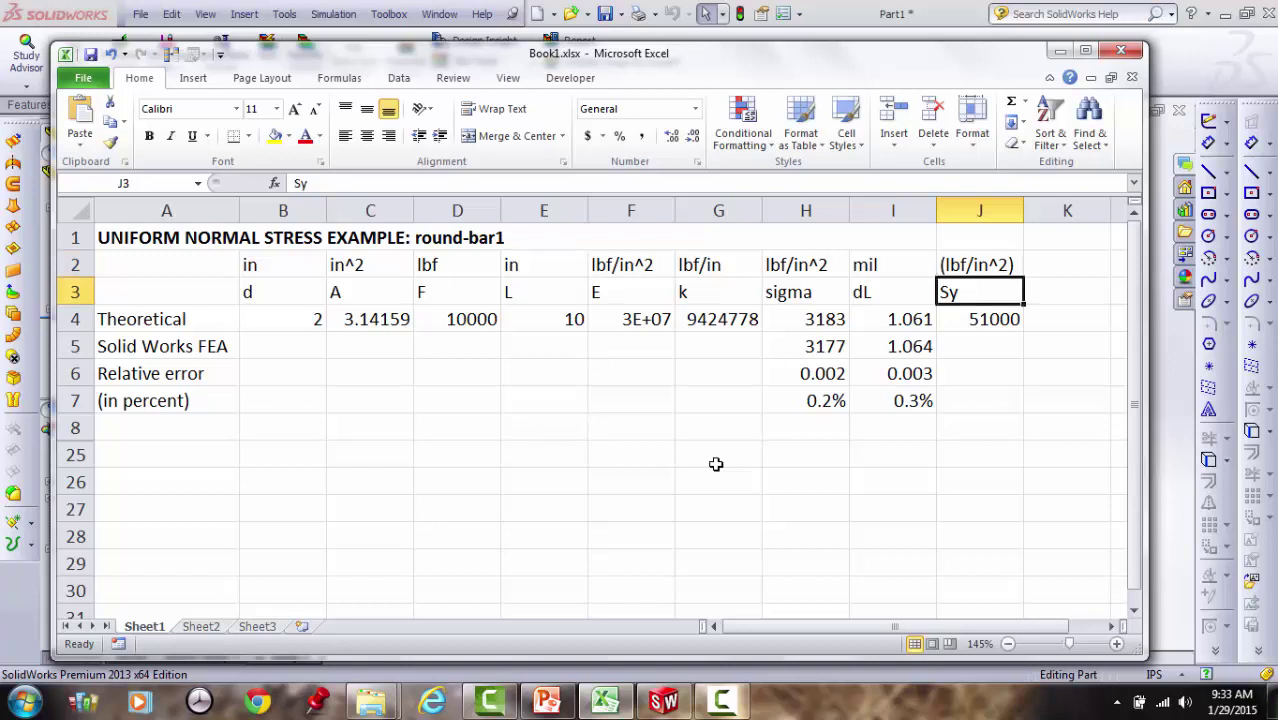
click(993, 320)
key(Up)
key(Right)
text(nde)
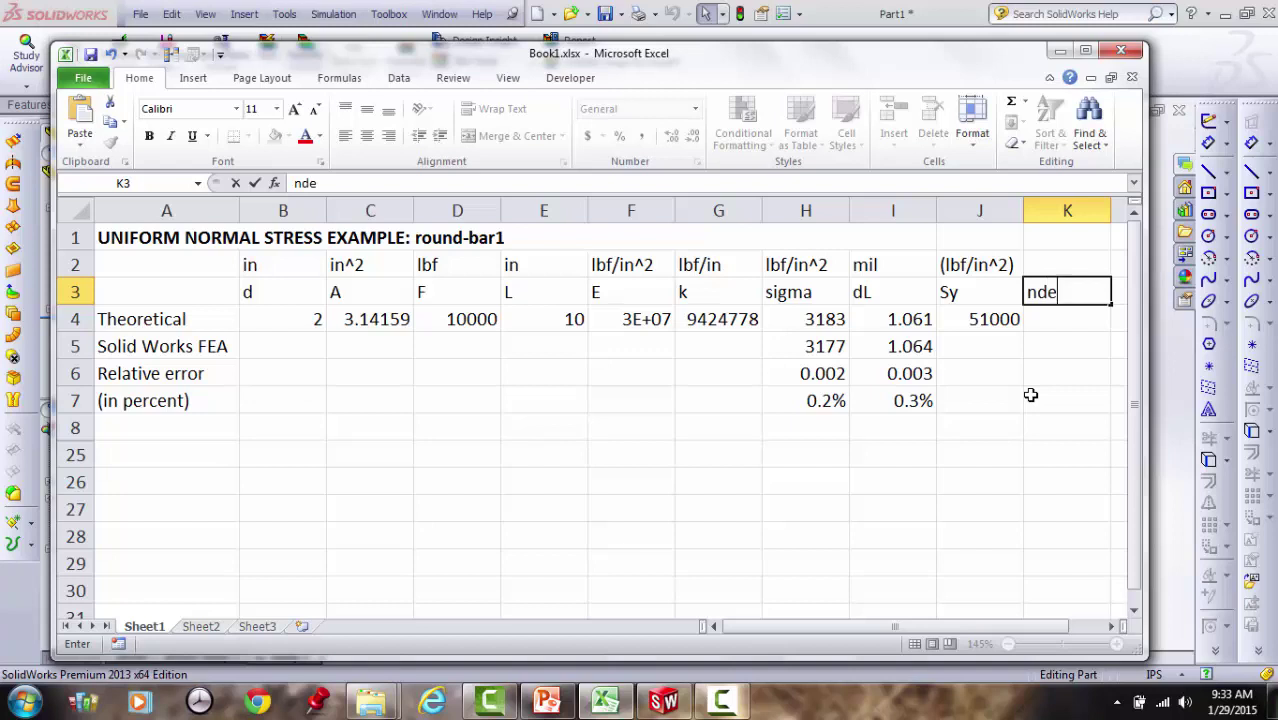
key(Up)
text((-))
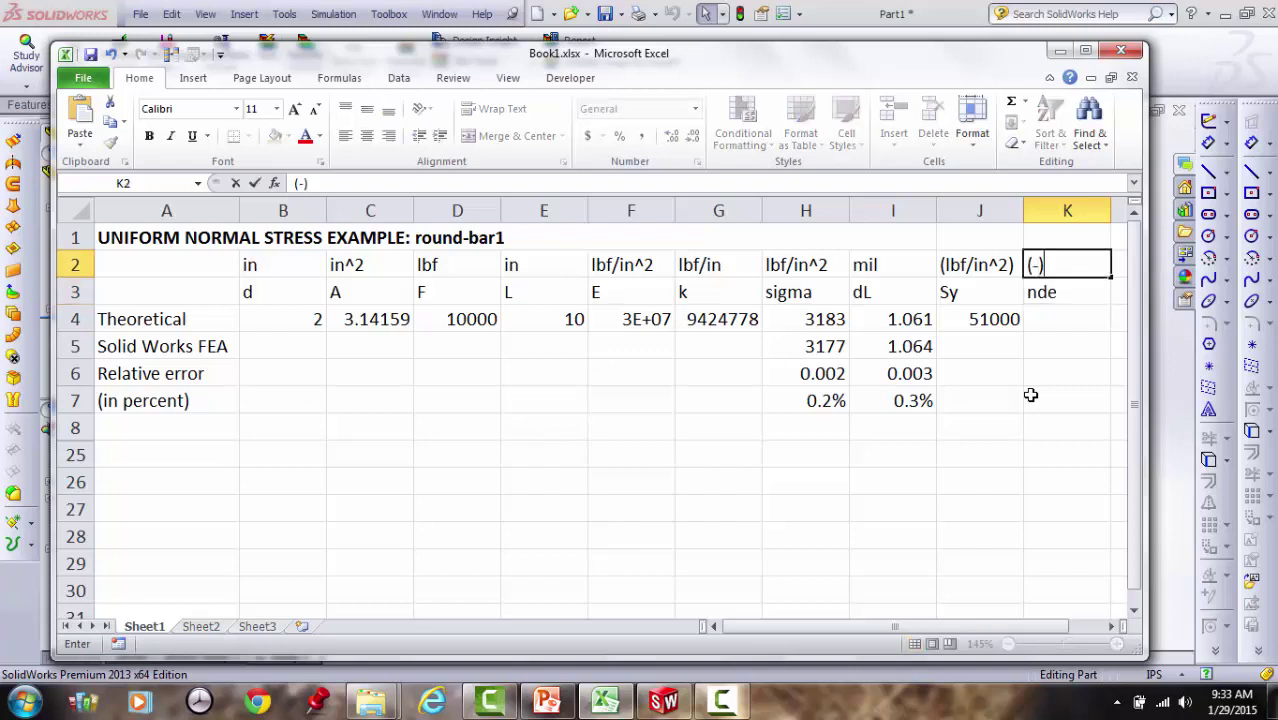
Calculate the theoretical factor of safety in K4 with the formula =J4/H4
key(Down)
key(Down)
text(=)
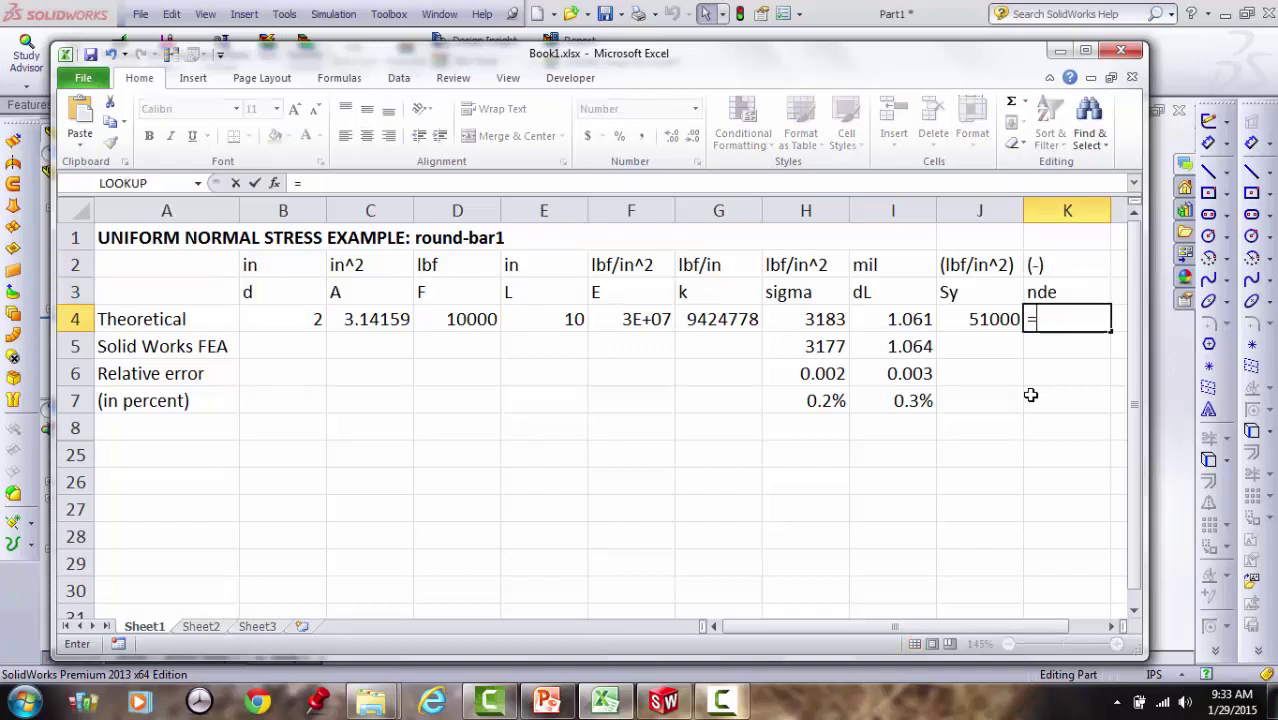
click(993, 319)
text(/)
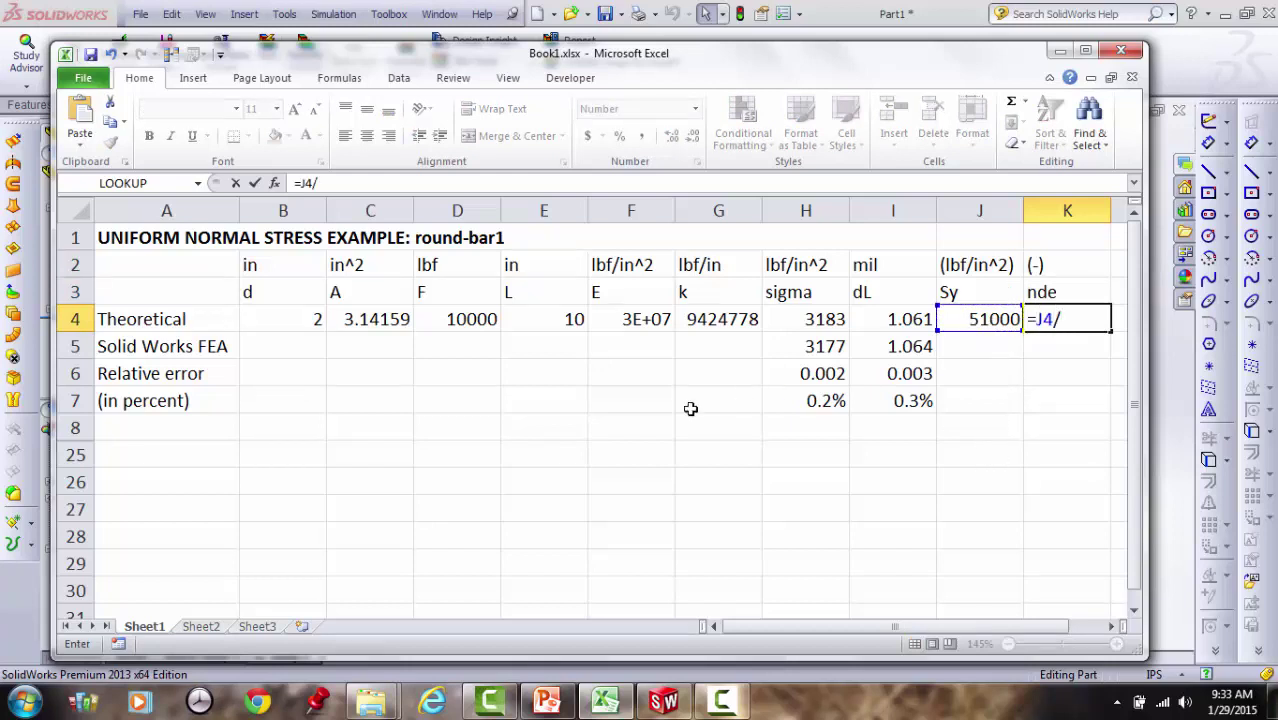
click(806, 323)
key(Return)
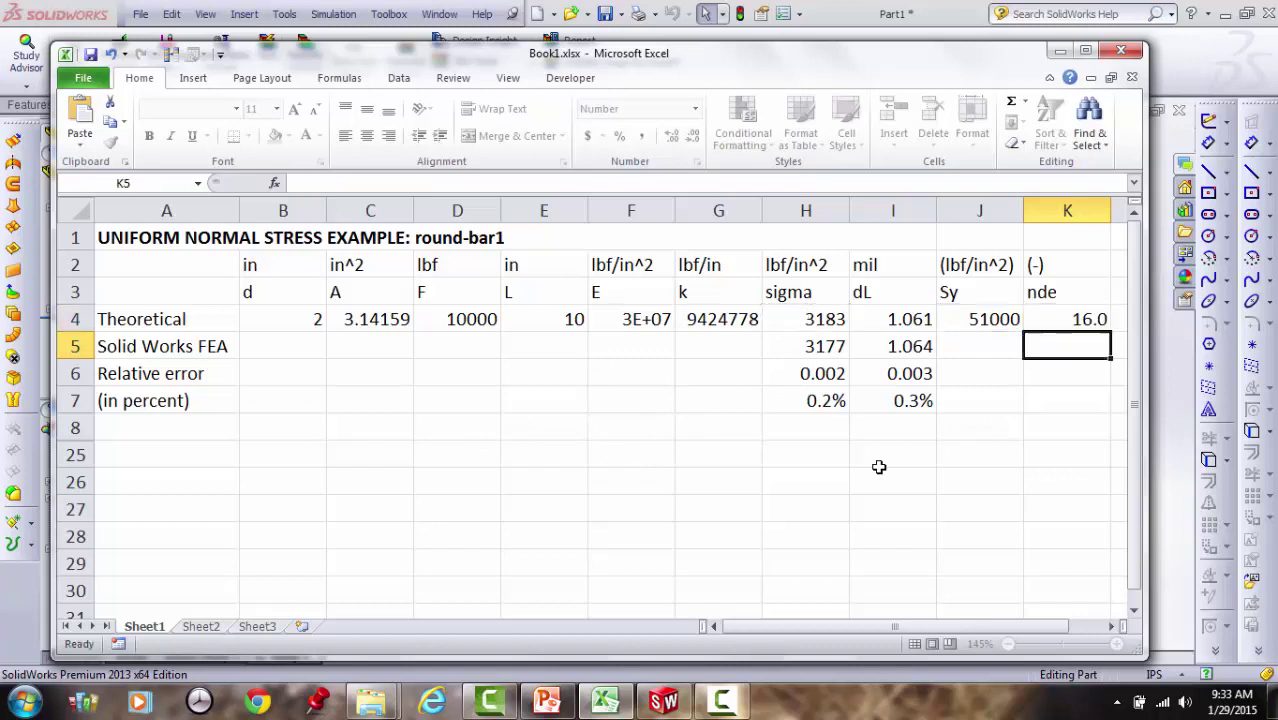
key(Up)
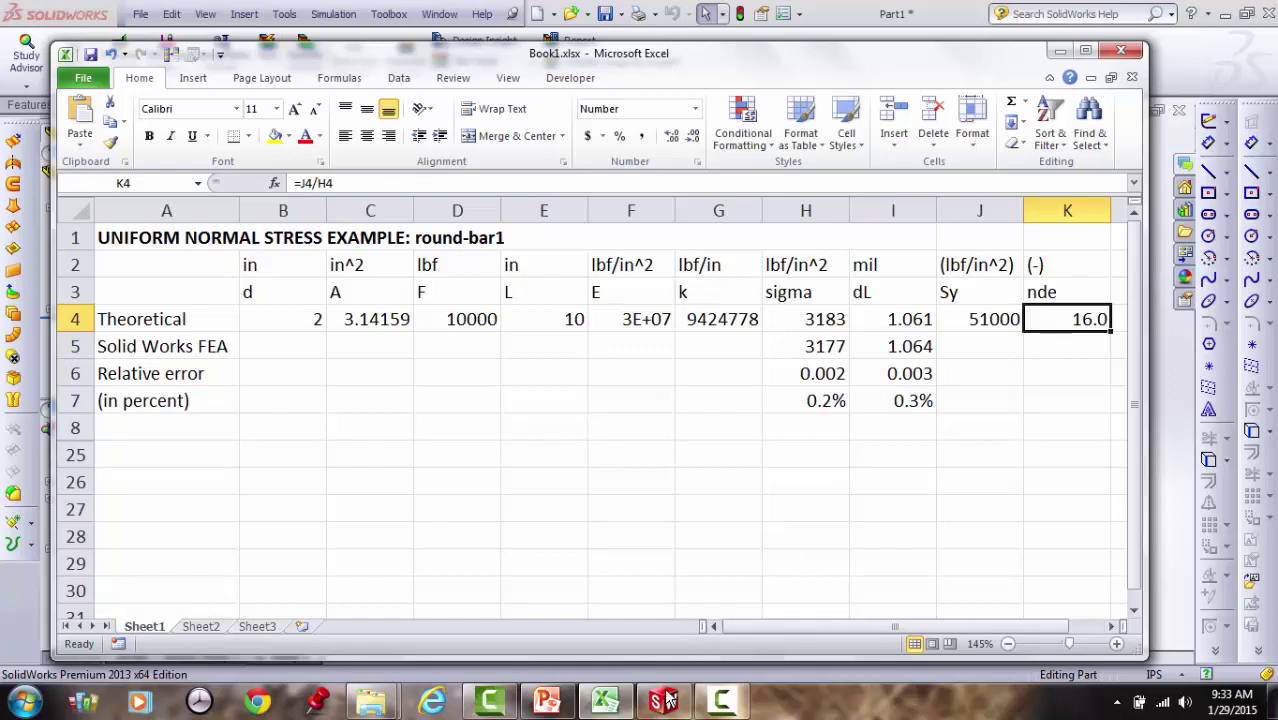
Switch to SolidWorks and start section clipping on the Factor of Safety1 plot with the Right Plane as reference
mouse_move(668, 703)
click(667, 702)
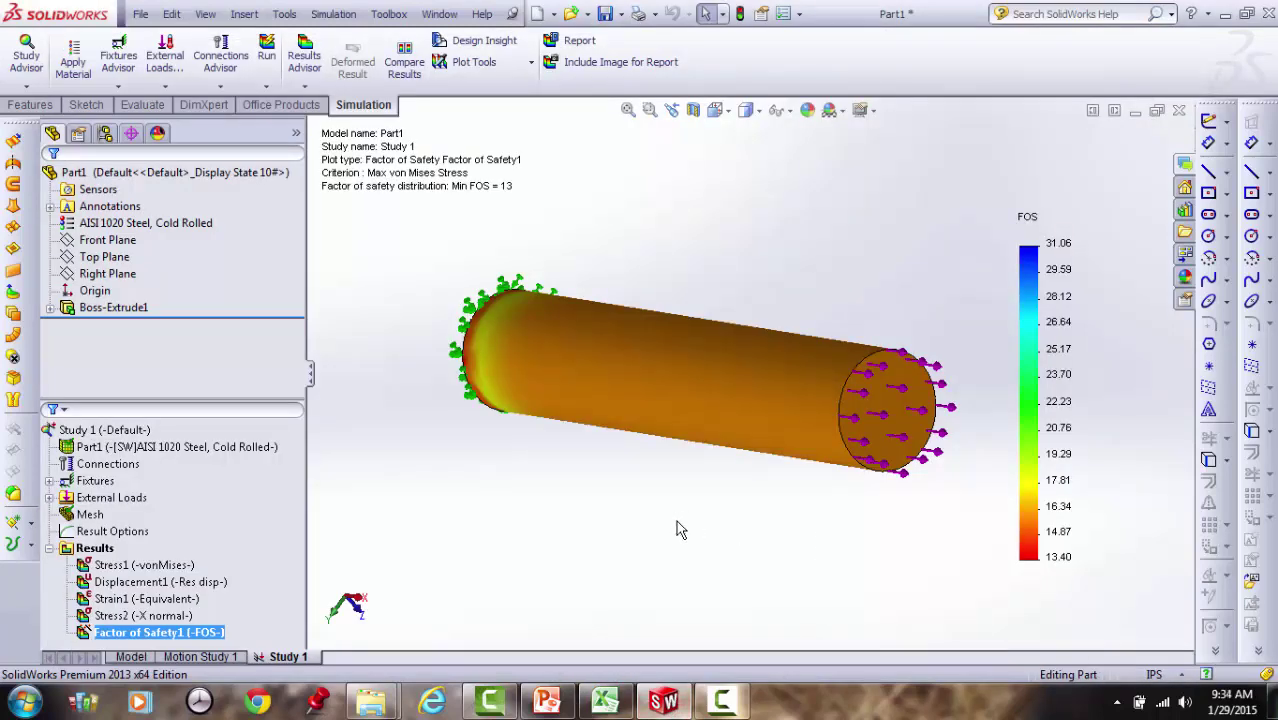
ctrl+click(185, 616)
click(200, 634)
right_click(186, 638)
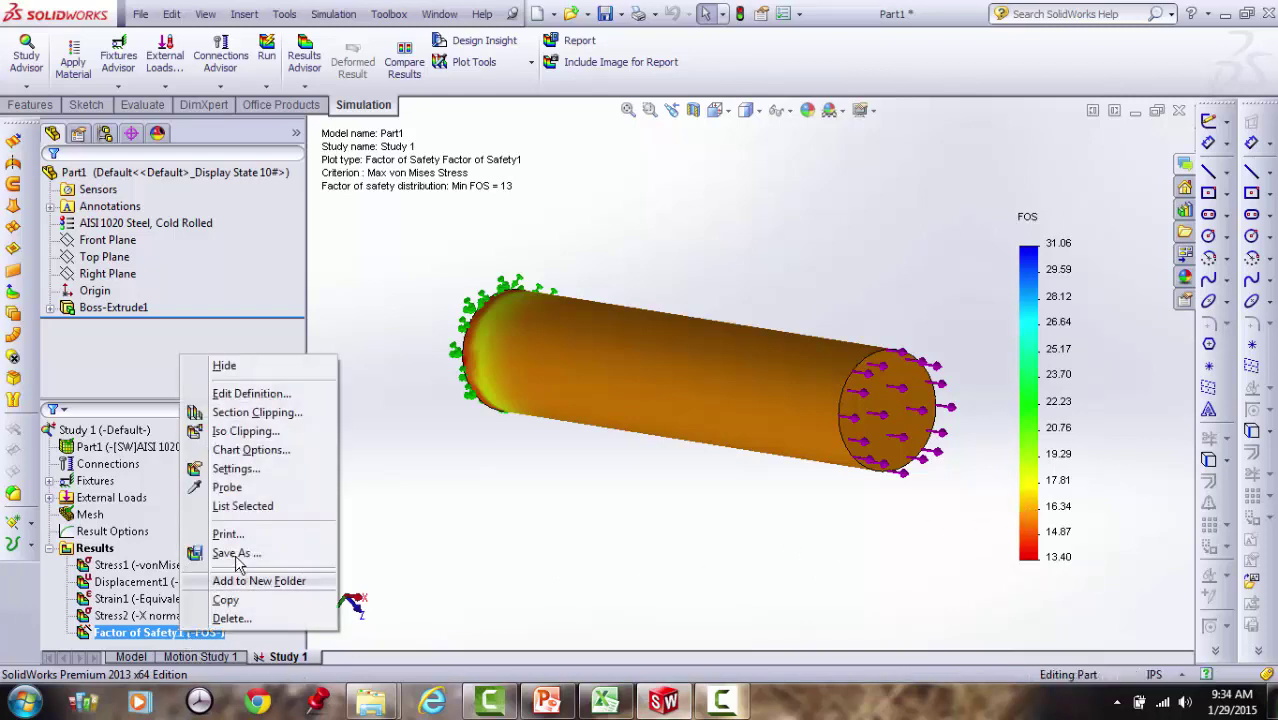
click(245, 413)
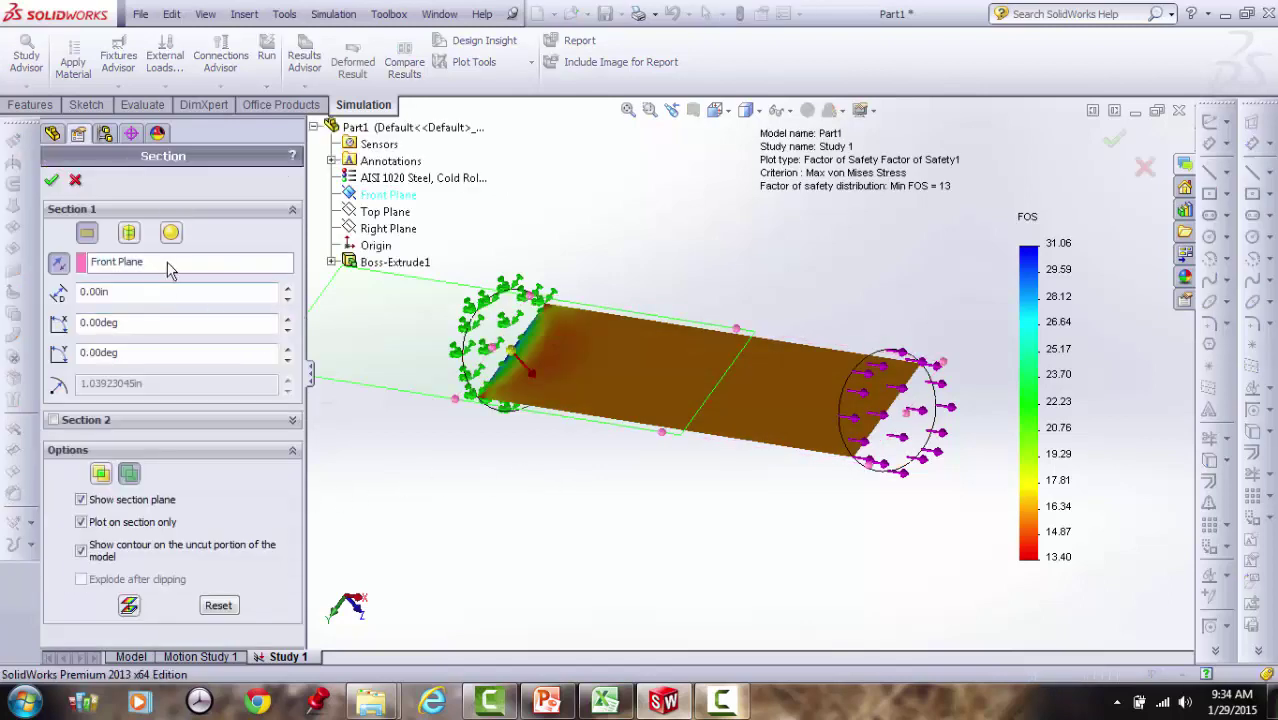
click(168, 263)
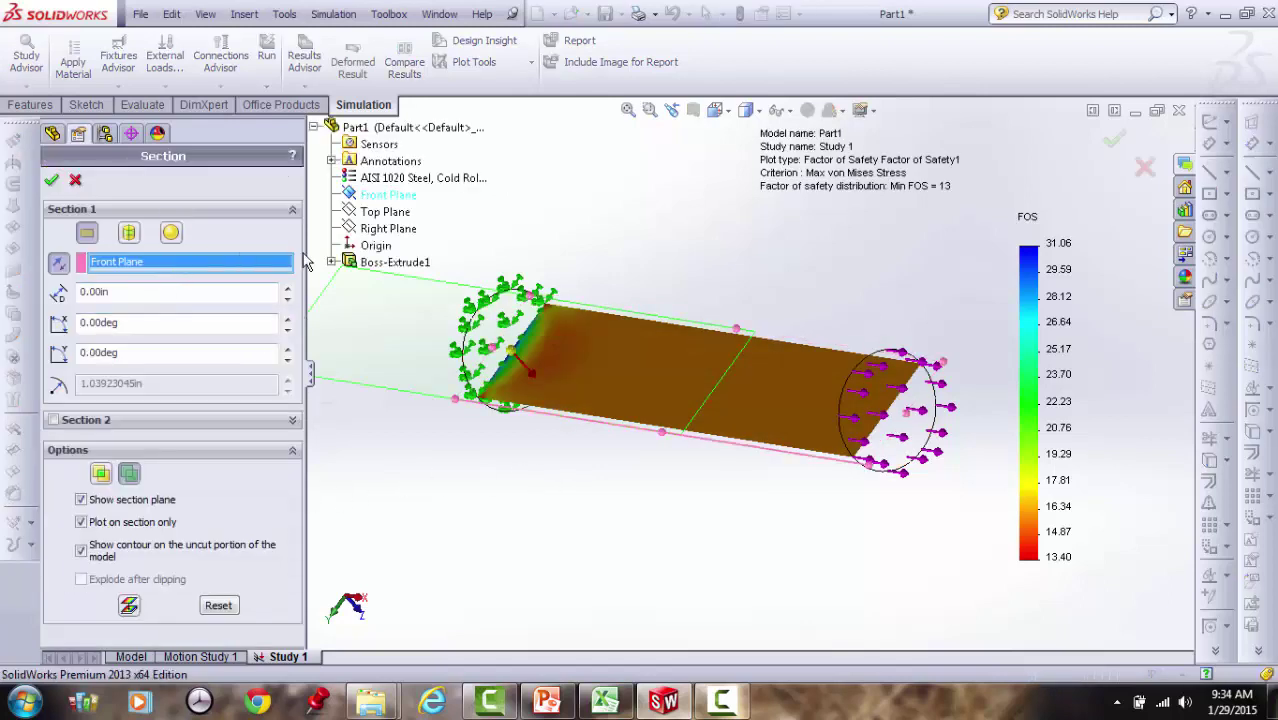
click(368, 231)
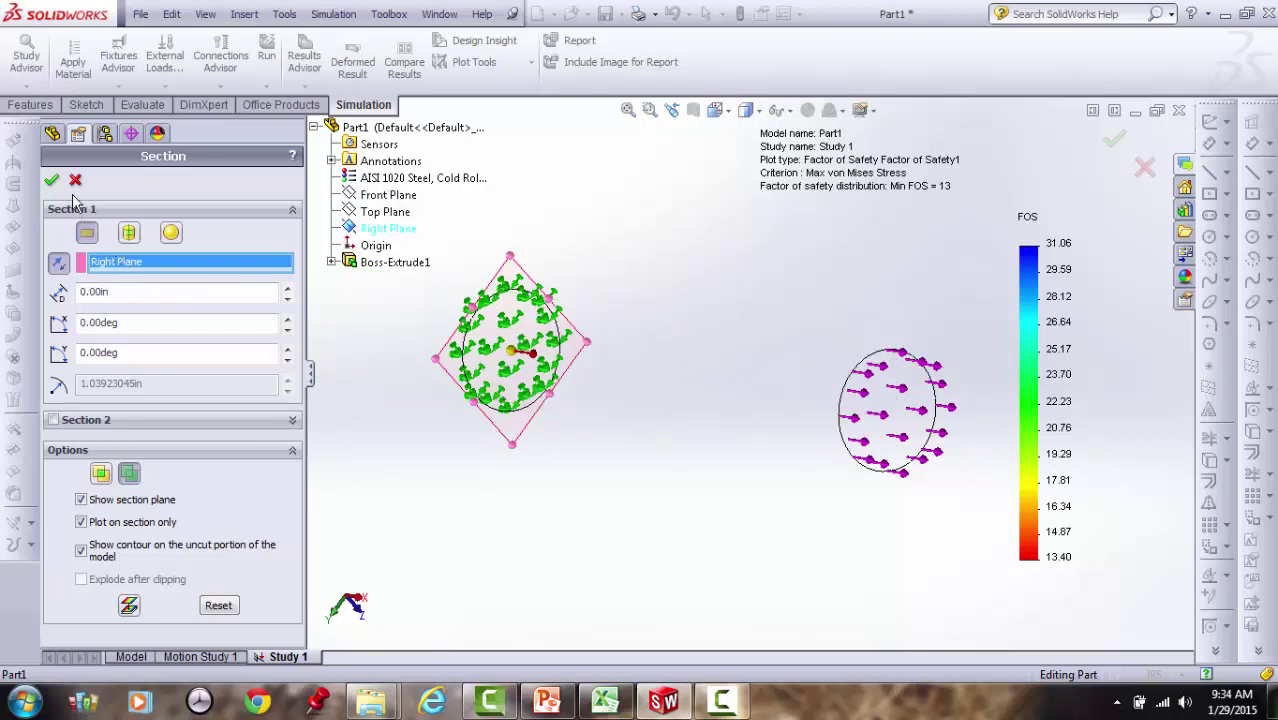
Set the section plane's offset to 3.93700787 in and apply the clipping
click(286, 288)
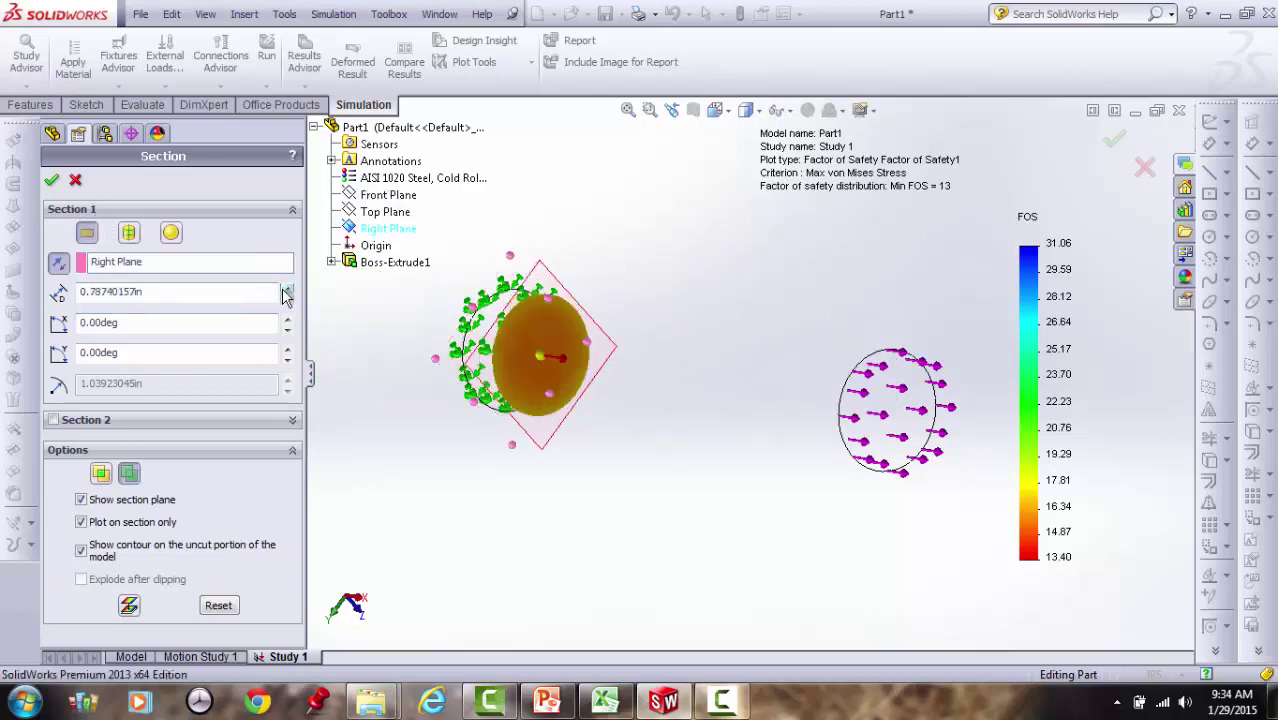
click(286, 288)
click(287, 288)
click(287, 288)
click(287, 288)
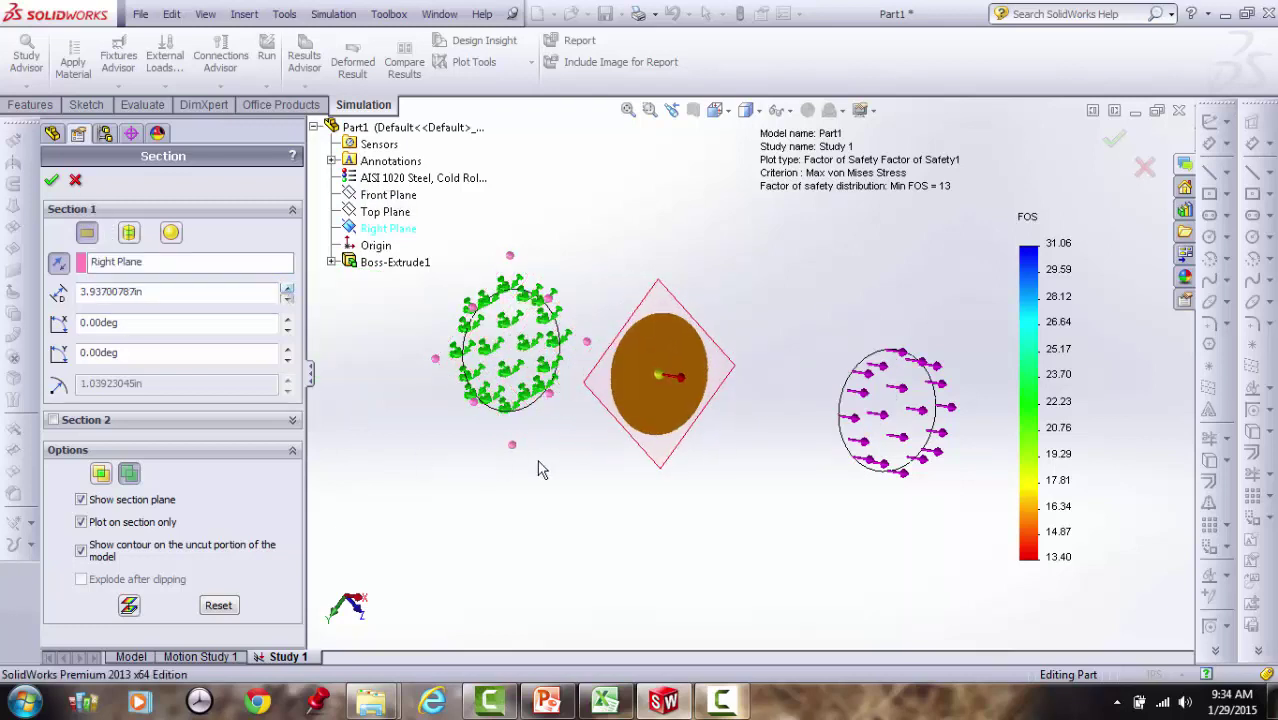
click(51, 180)
Probe the factor of safety at four locations spread over the clipped section face
right_click(132, 634)
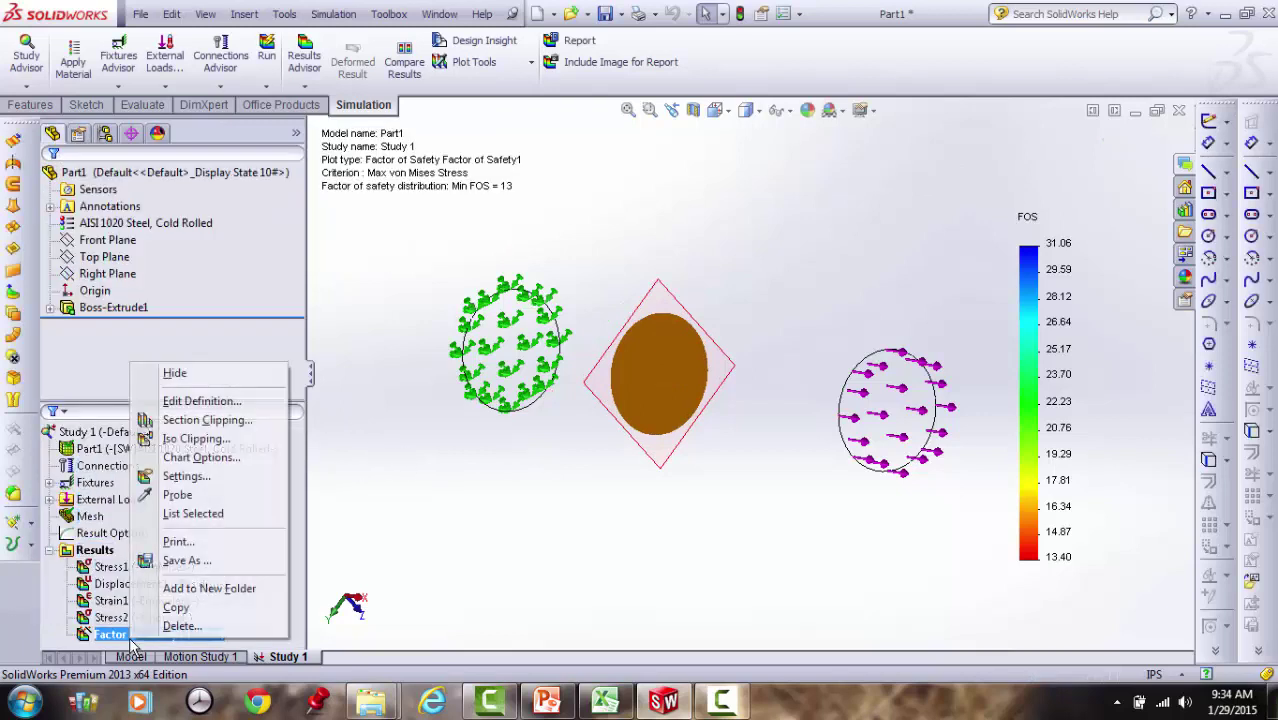
click(185, 495)
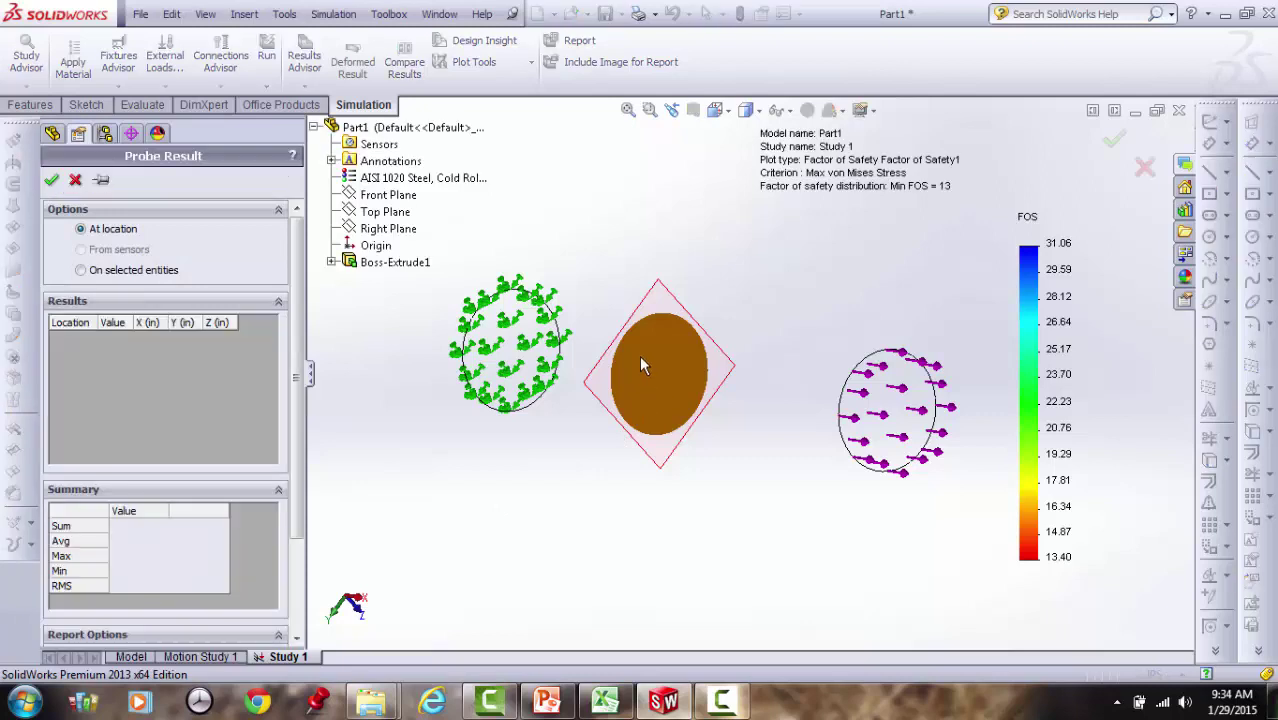
click(641, 356)
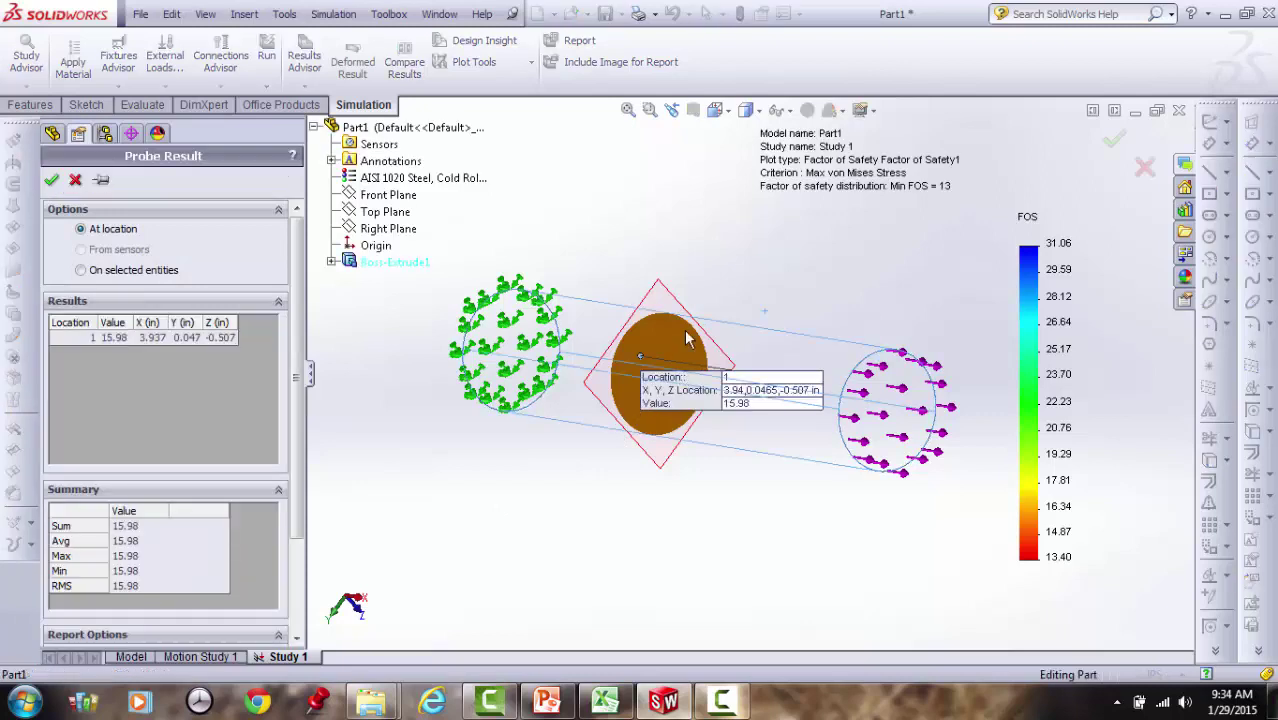
click(677, 370)
click(632, 398)
click(677, 333)
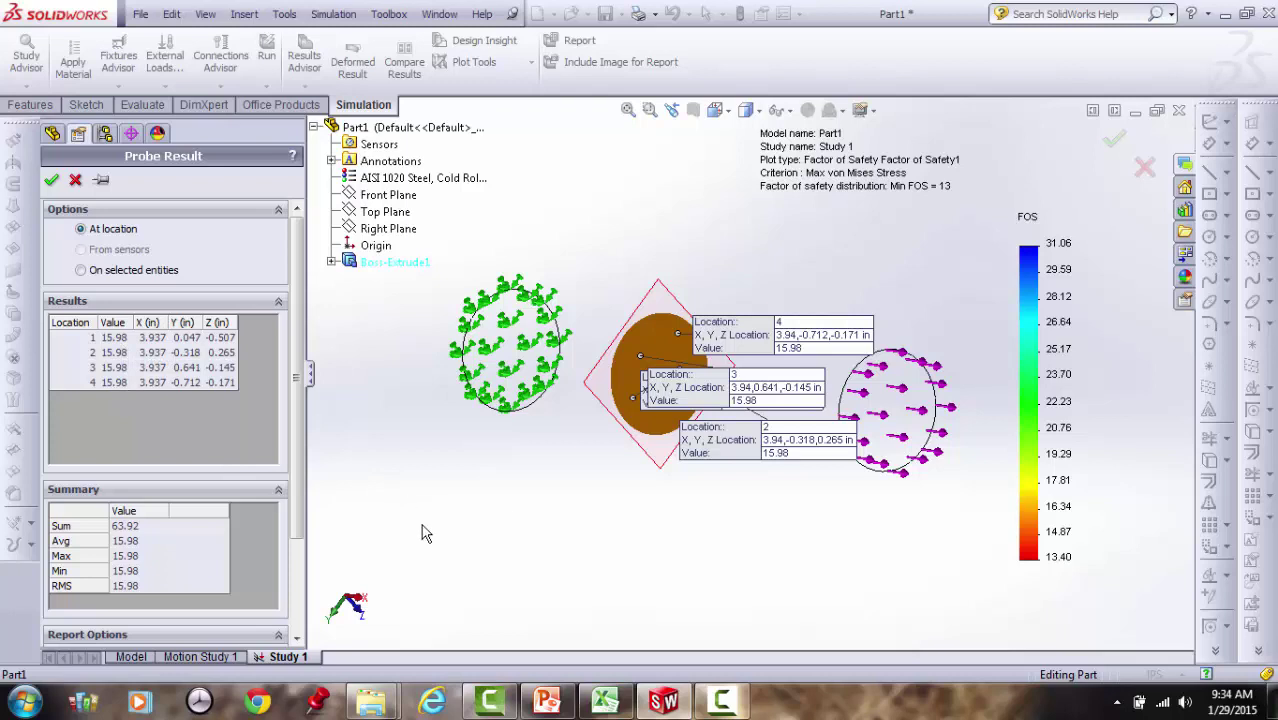
click(54, 182)
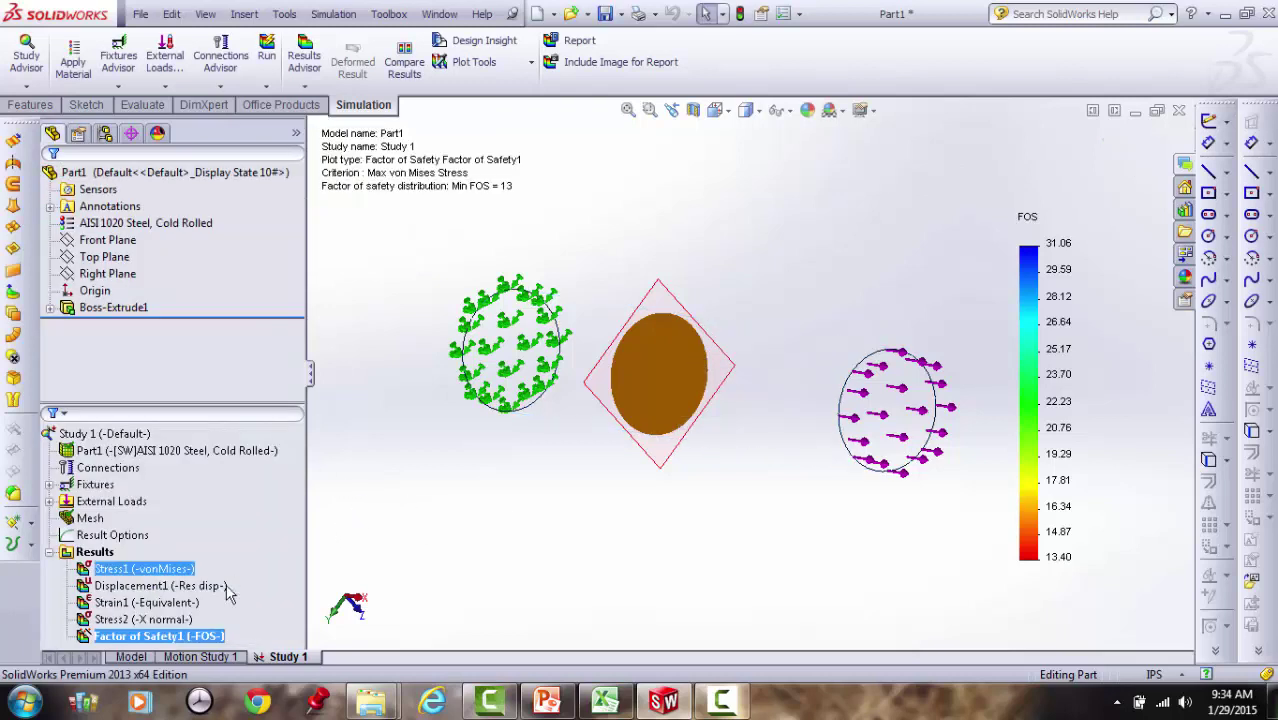
Try the Mohr-Coulomb Stress criterion in the factor of safety plot's definition, return to Max von Mises Stress and cancel the edit
right_click(186, 642)
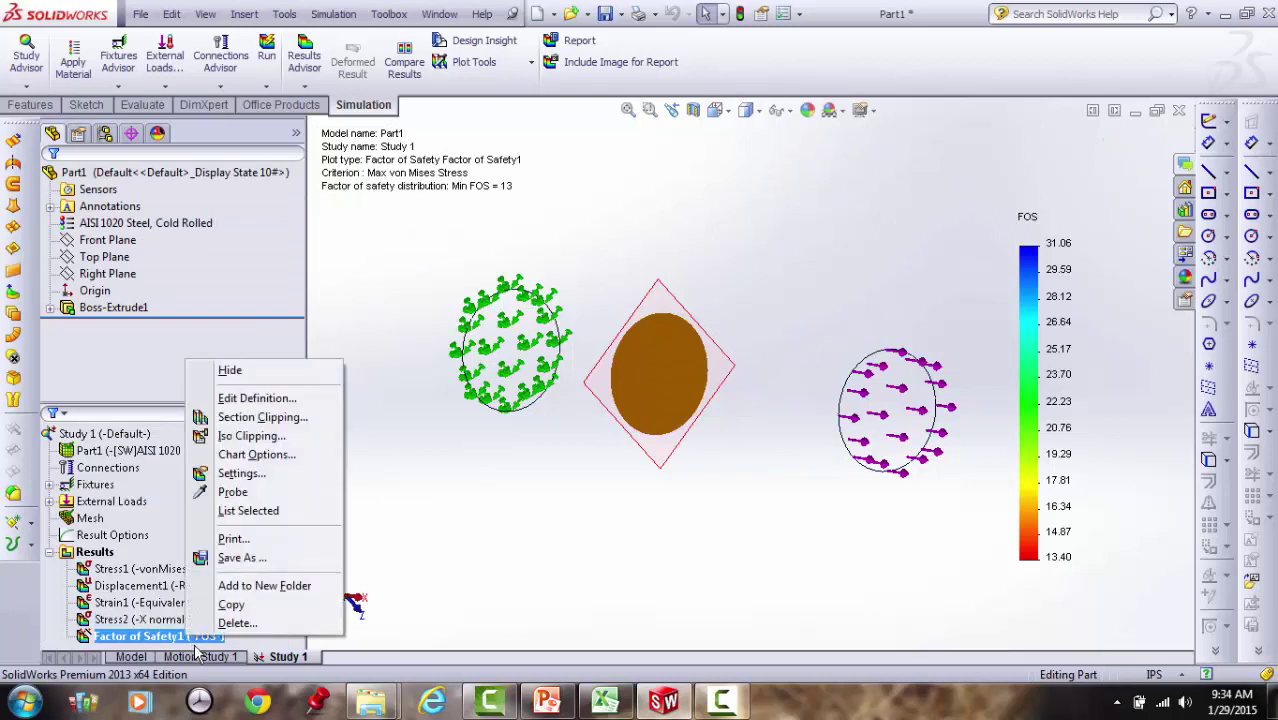
click(255, 398)
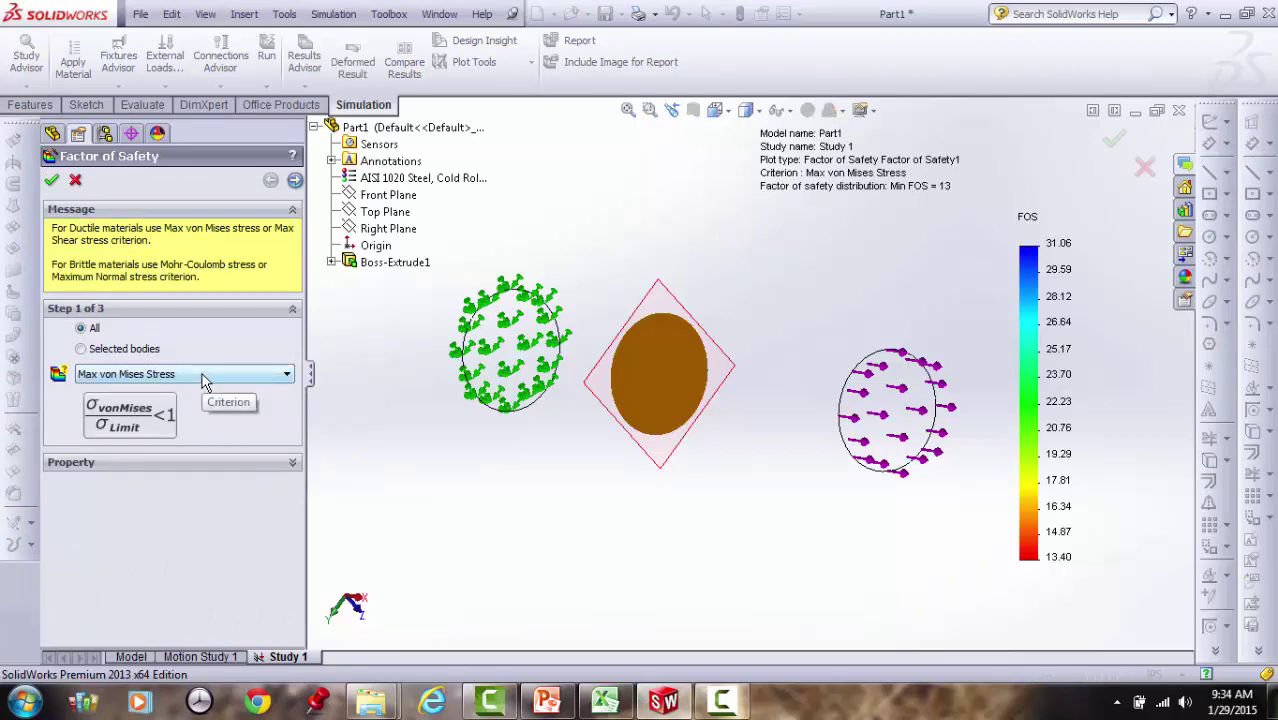
click(203, 381)
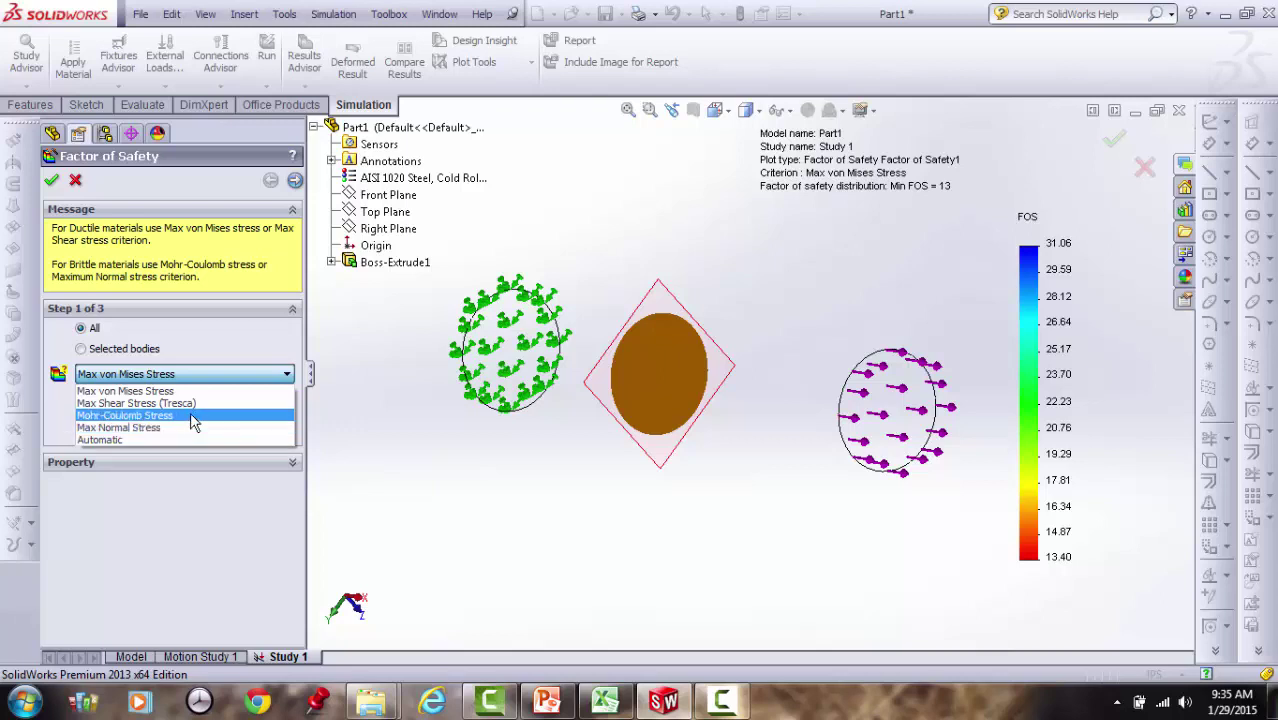
click(194, 416)
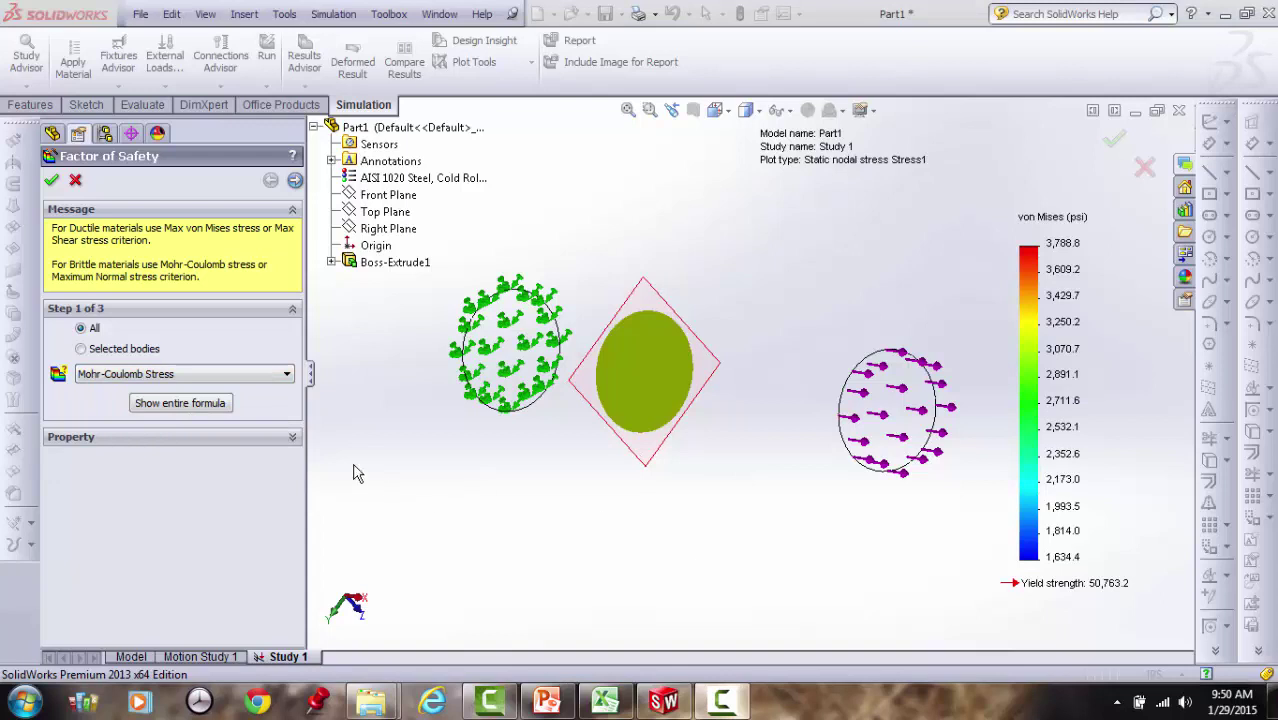
click(240, 376)
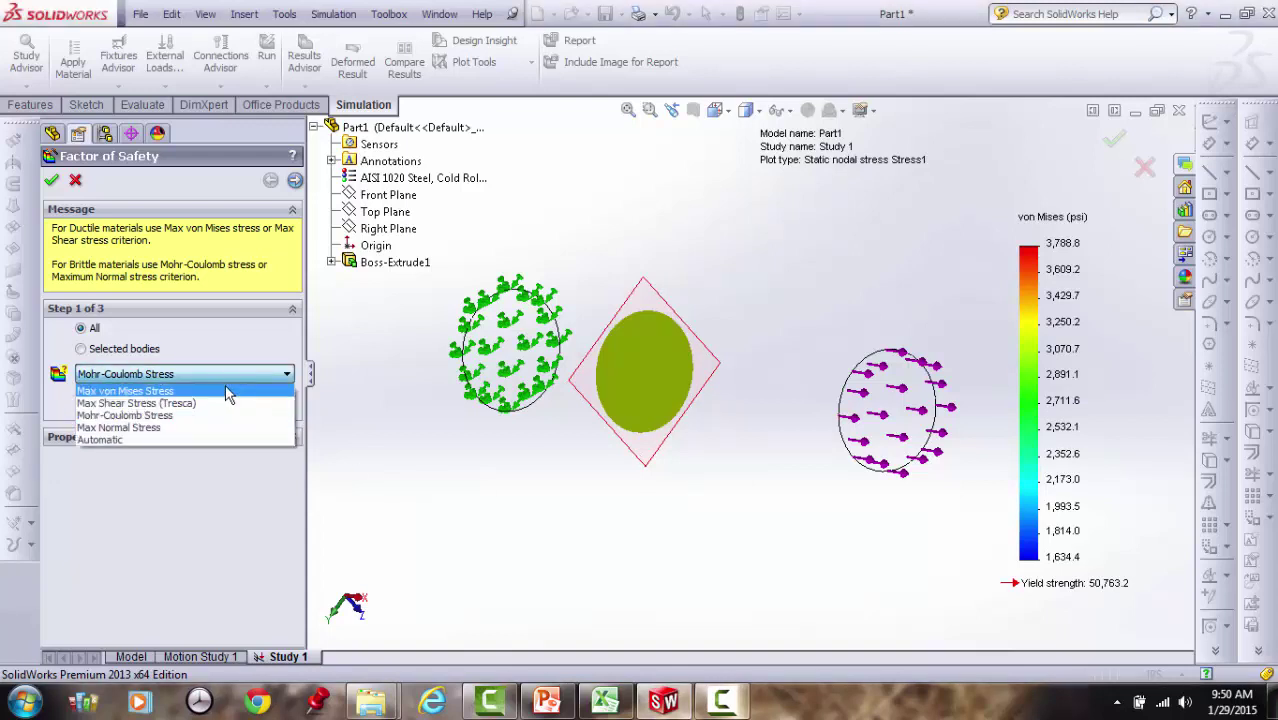
click(126, 391)
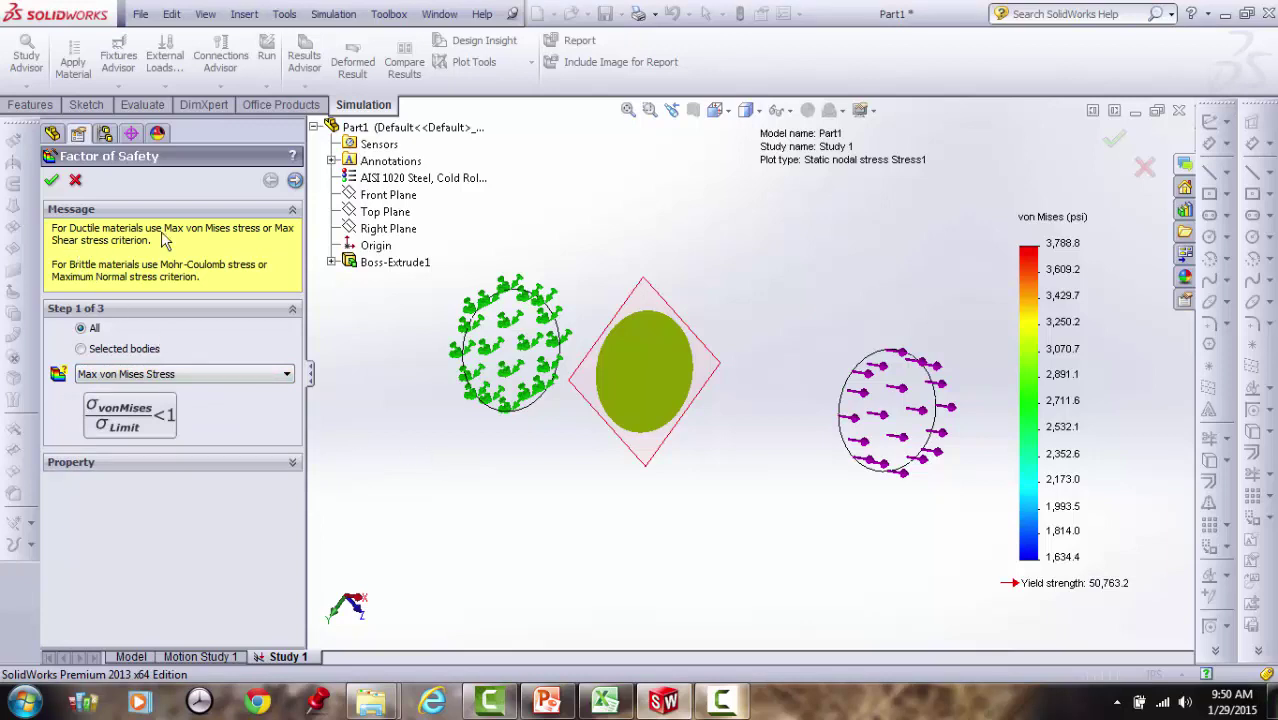
click(76, 181)
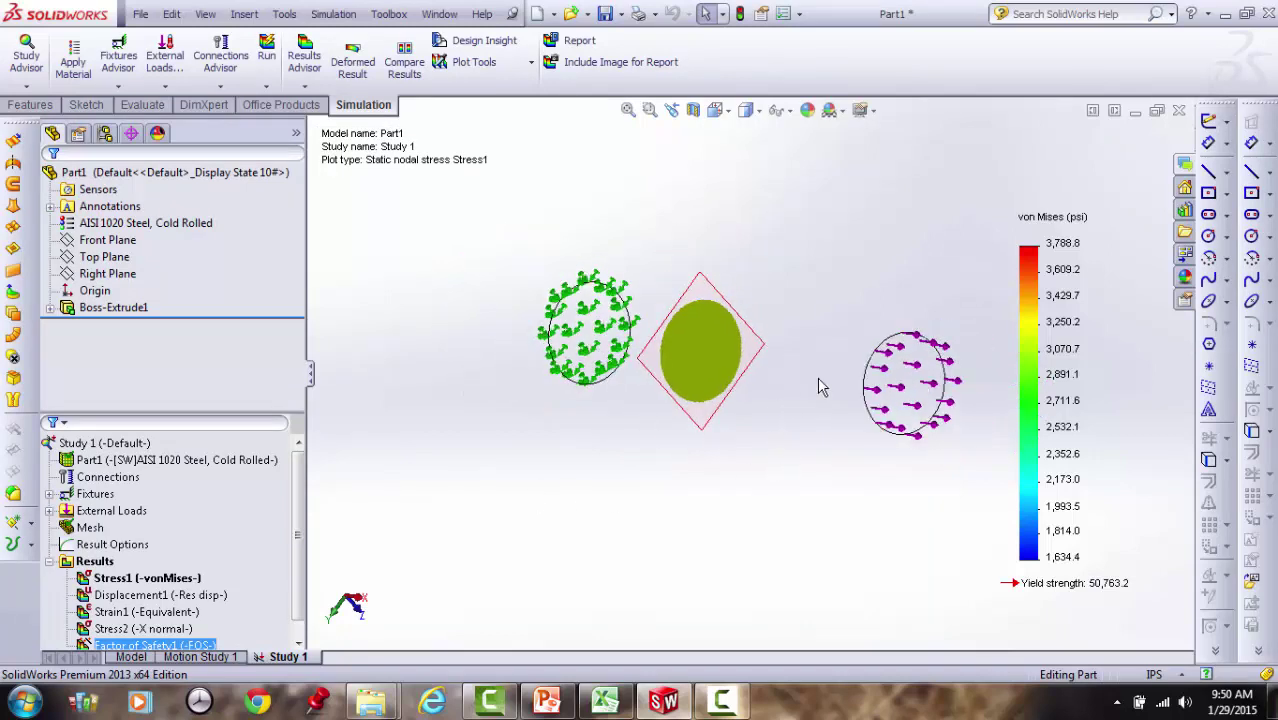
scroll(806, 310, down, 2)
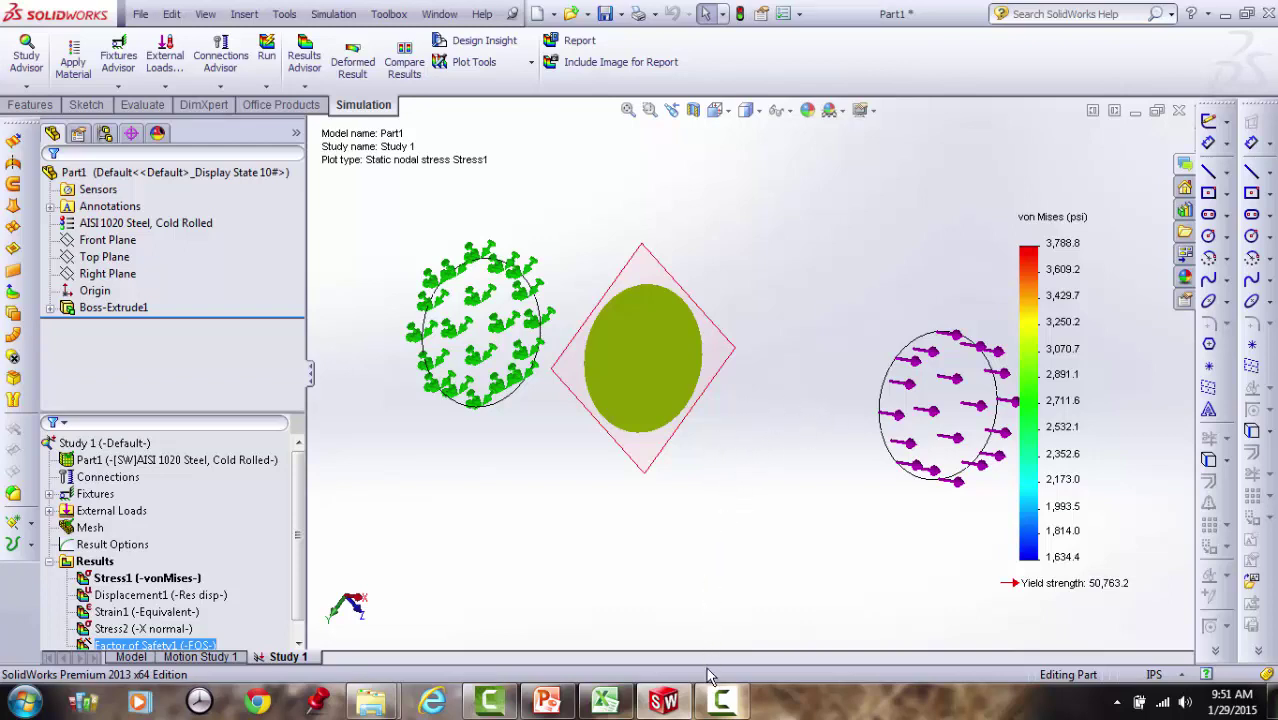
click(725, 707)
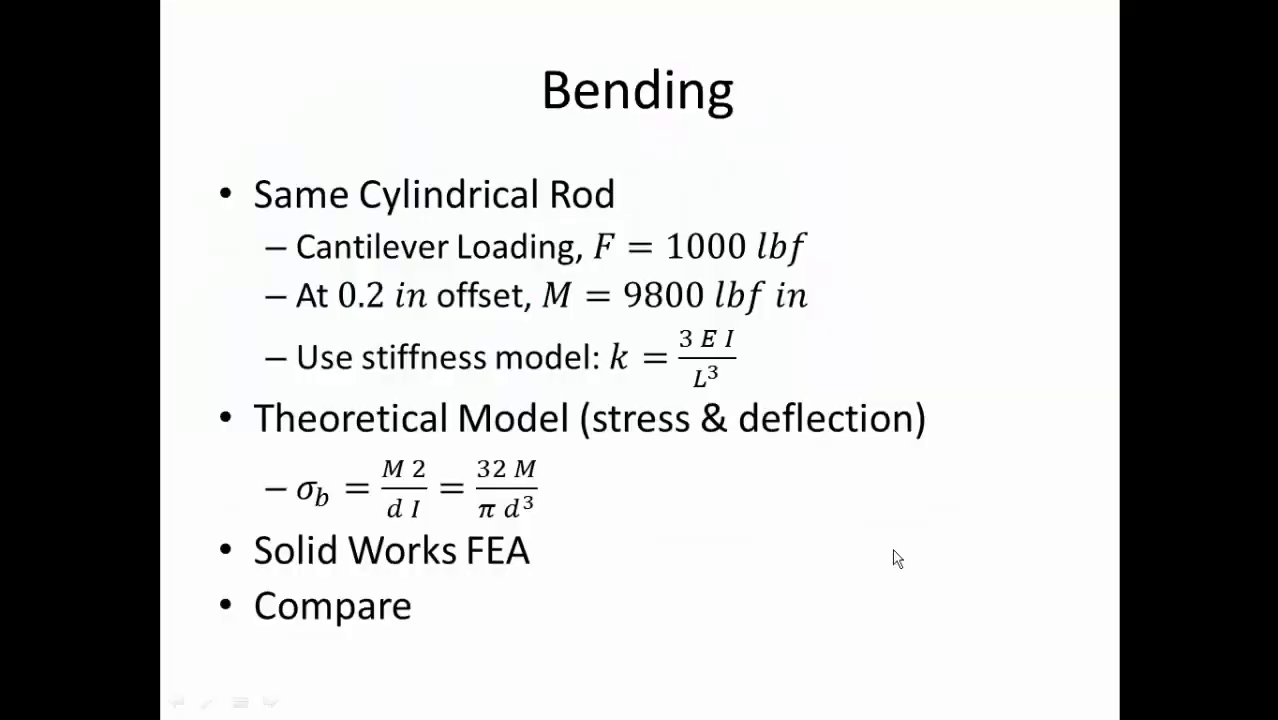
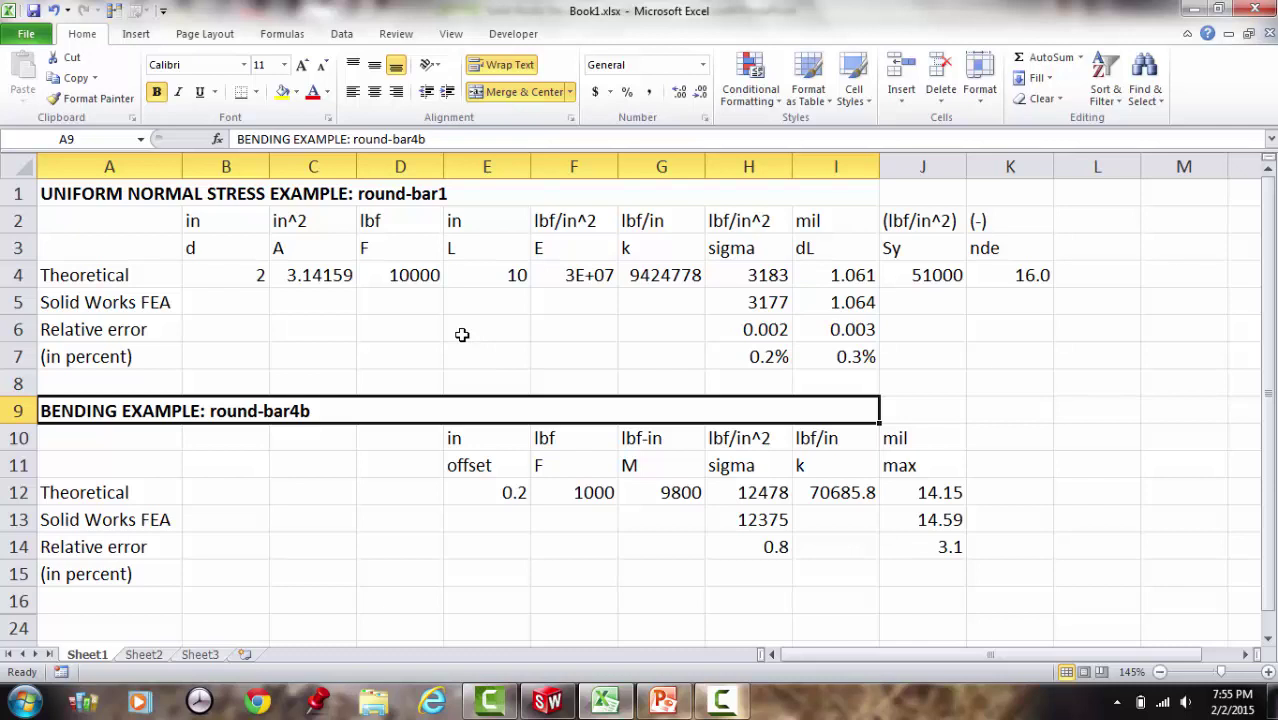
Examine the theoretical row of the bending example, checking the offset, force, moment, stress, stiffness and maximum deflection cells and their formulas
click(491, 549)
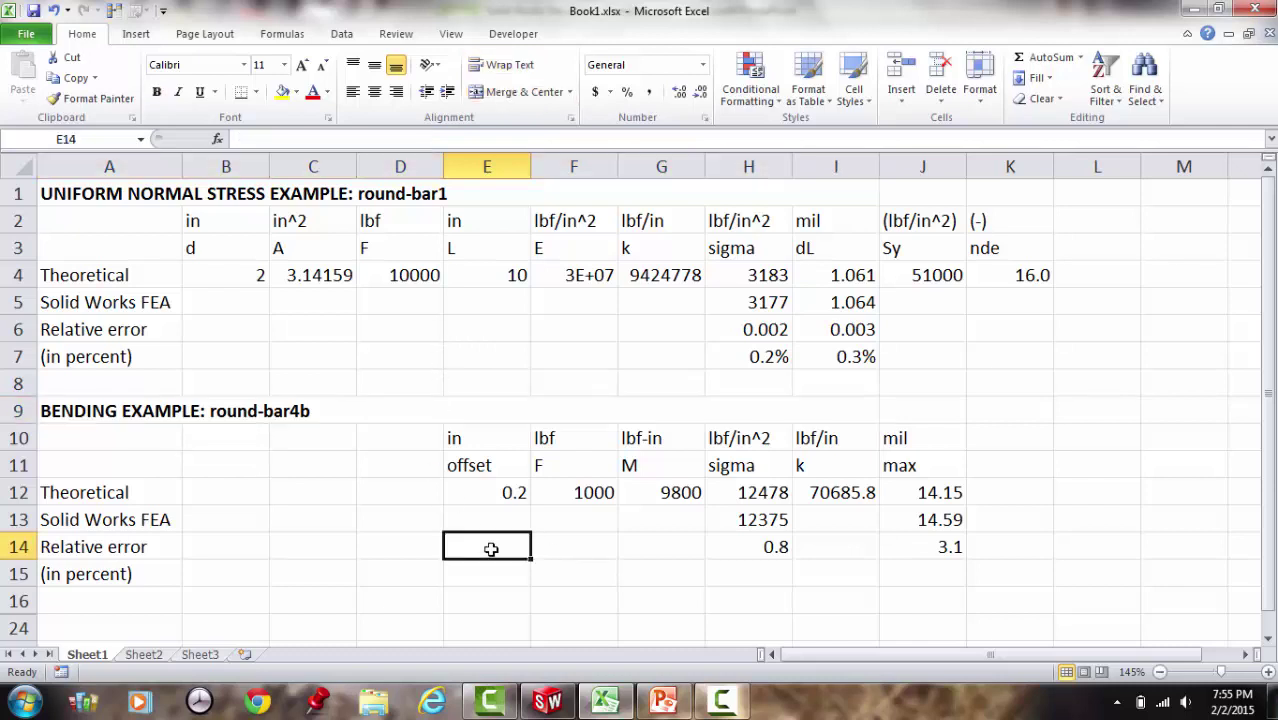
click(585, 497)
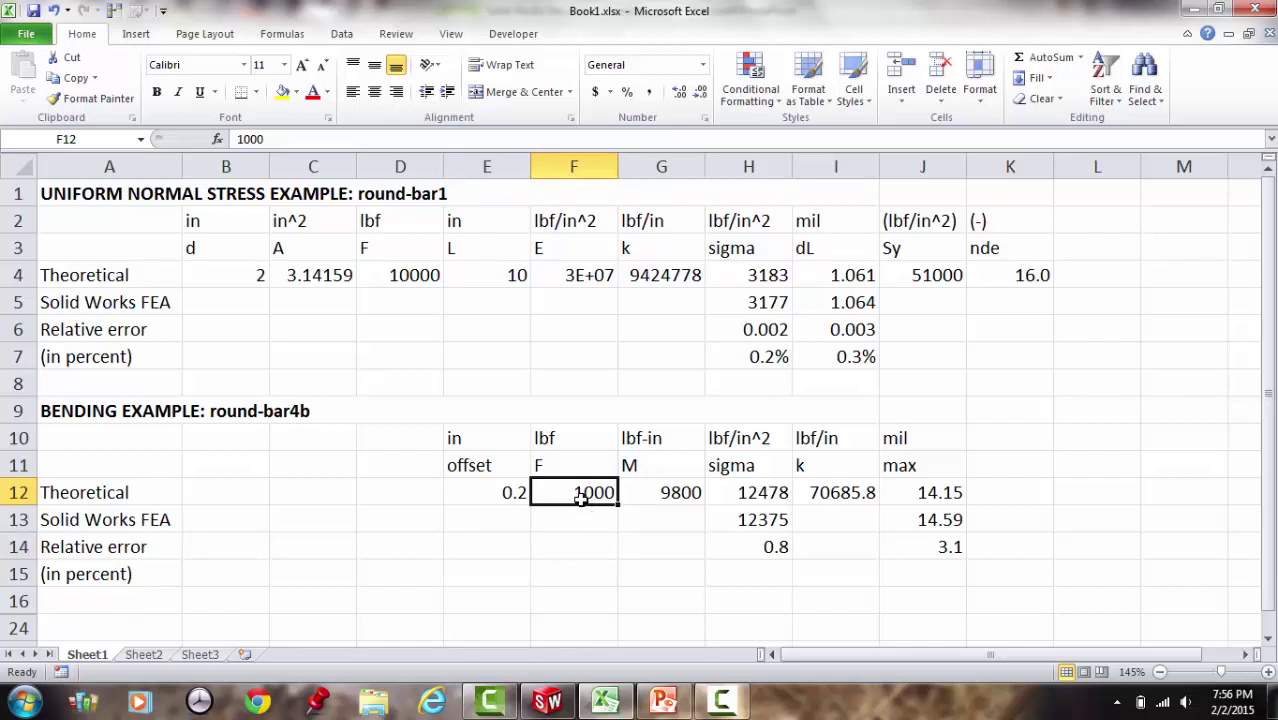
click(664, 495)
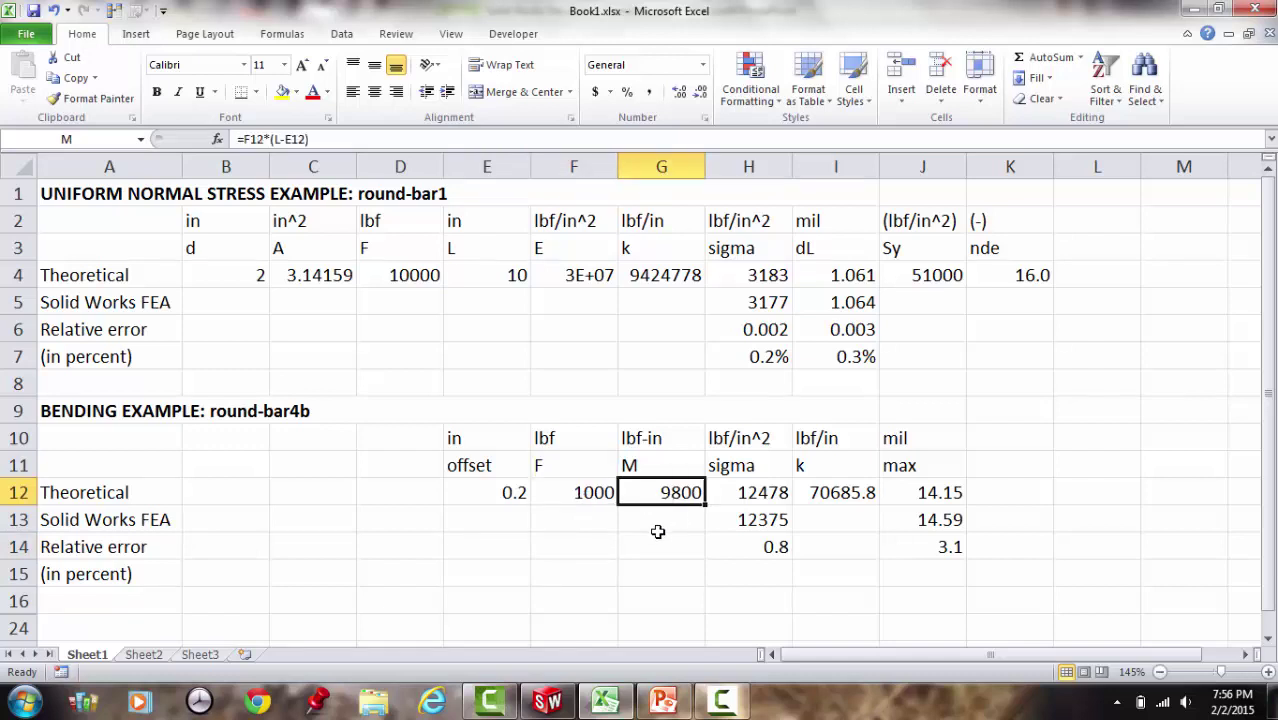
click(505, 500)
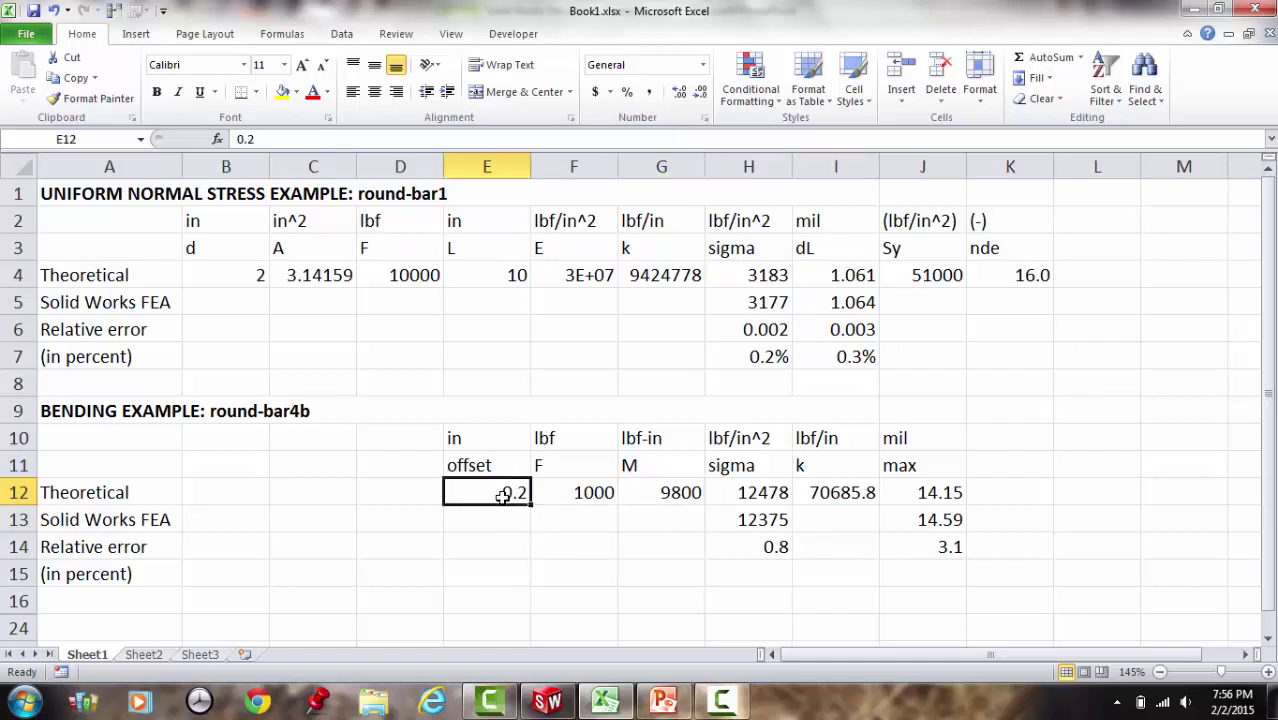
click(673, 527)
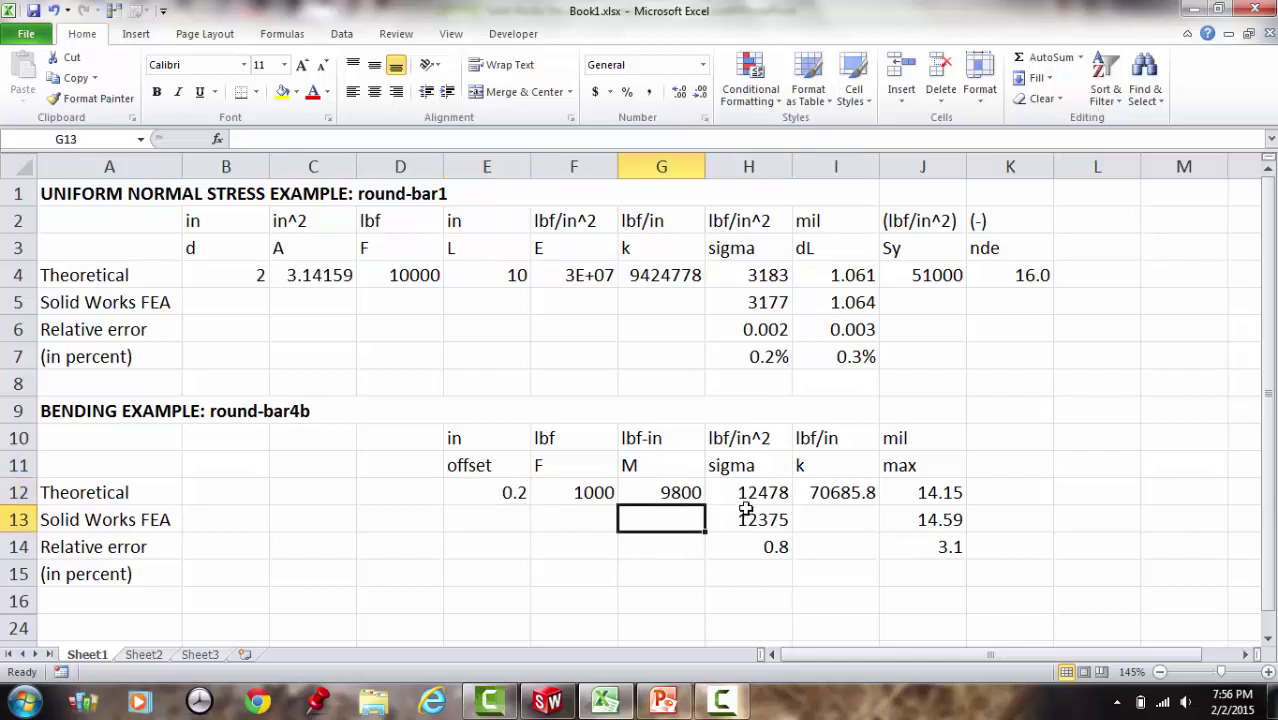
click(747, 495)
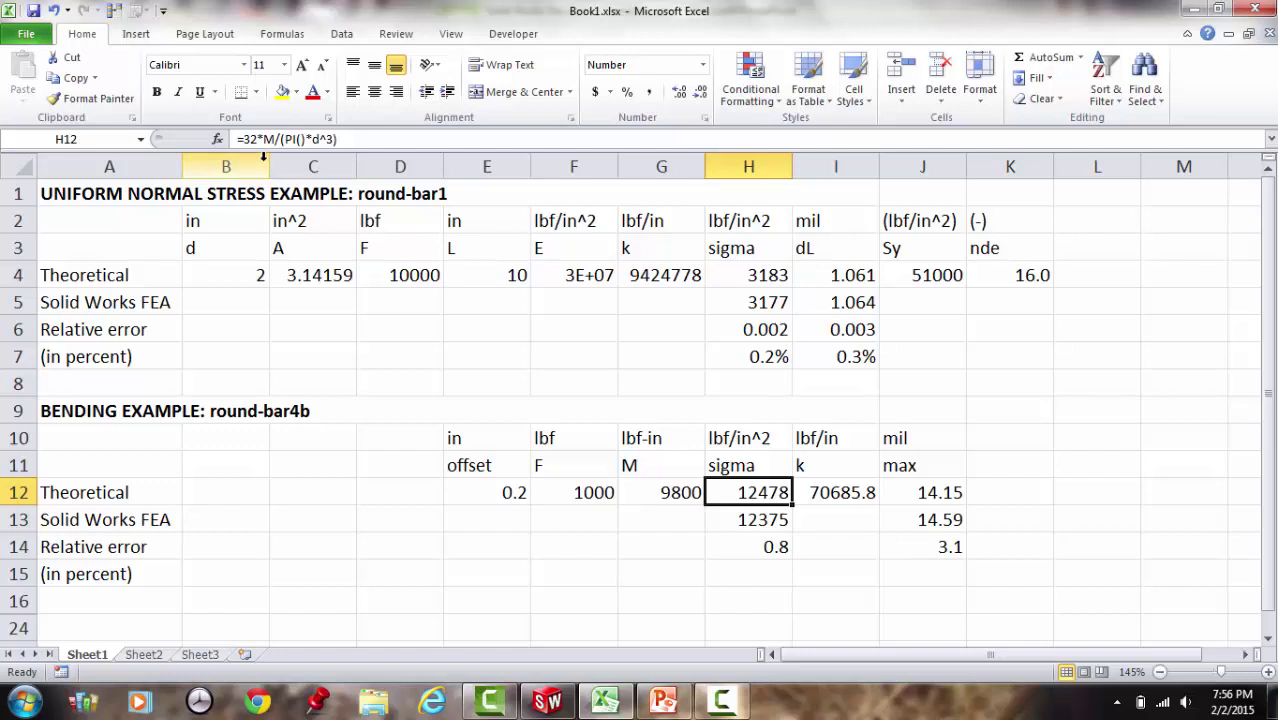
click(662, 492)
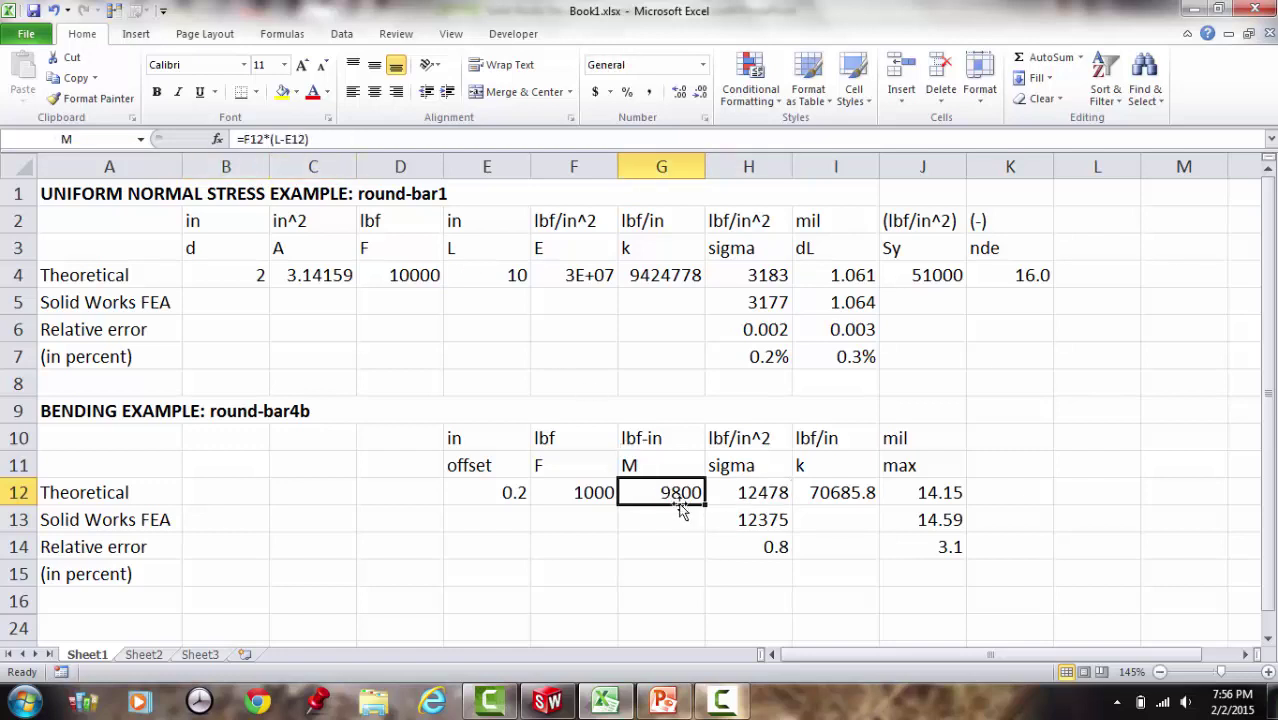
click(783, 492)
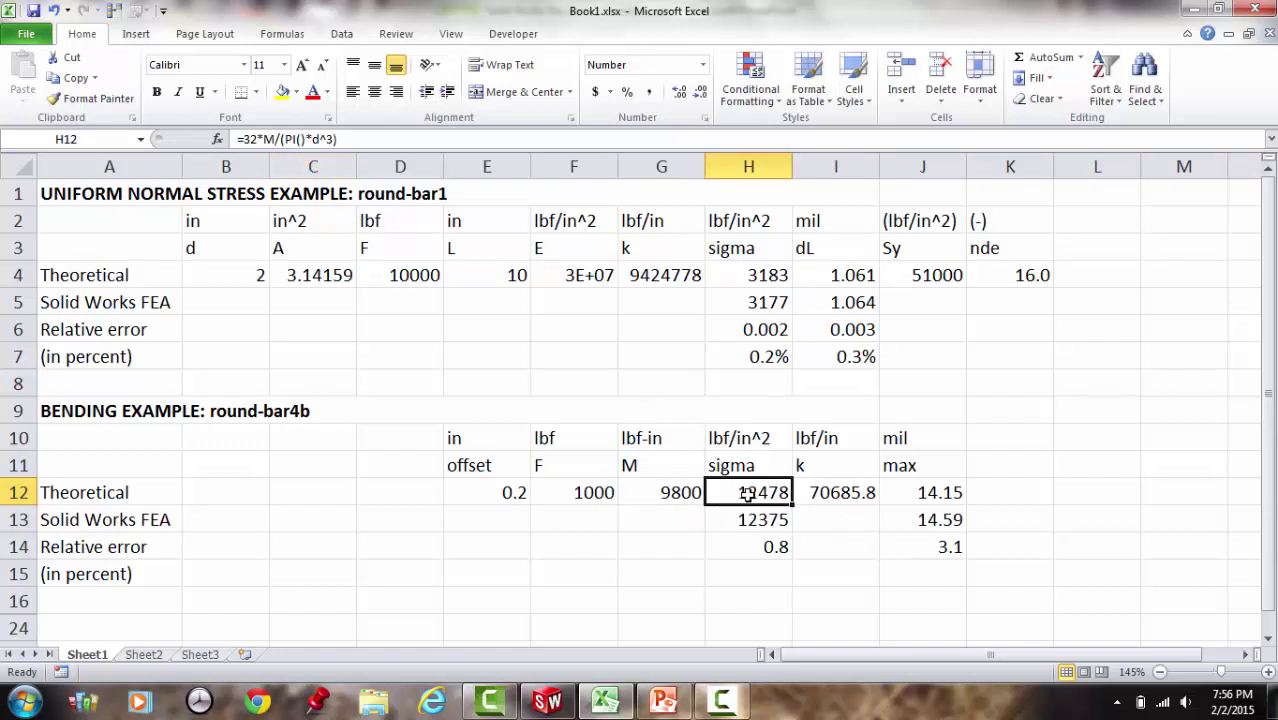
click(843, 494)
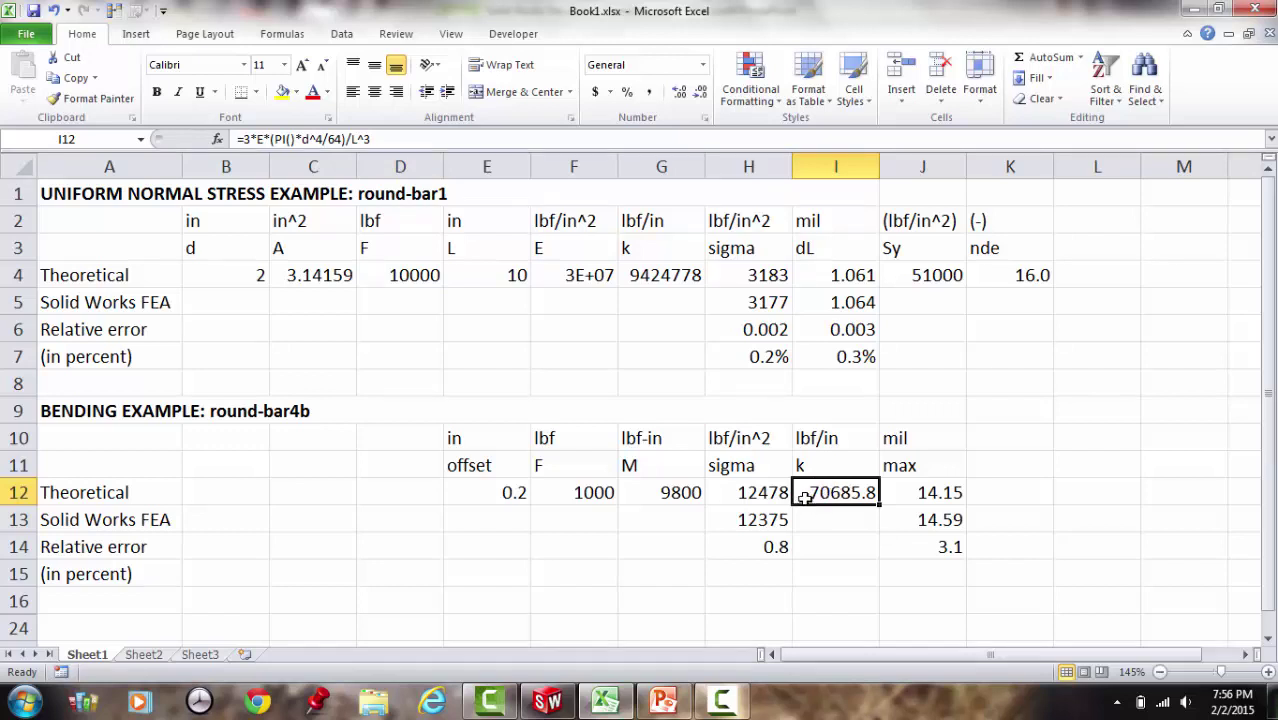
click(917, 490)
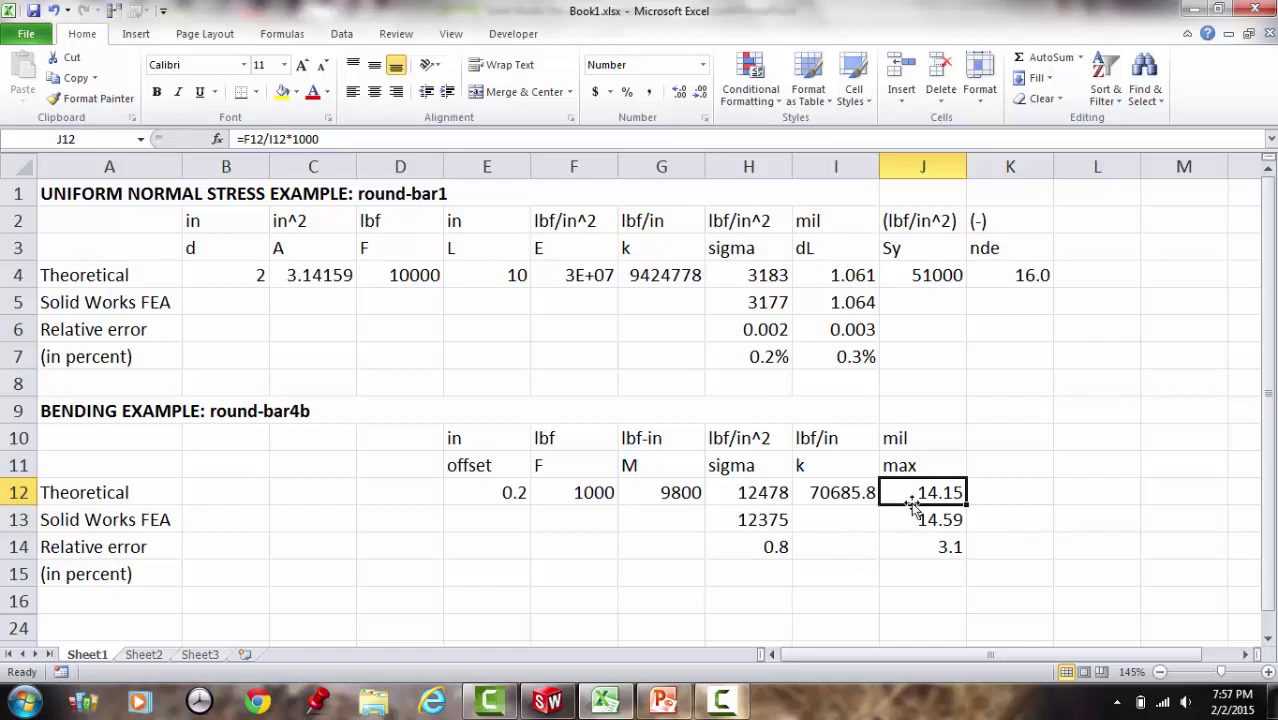
Switch to SolidWorks, select Force-1 in the round-bar4b study and hide the Stress1 plot
click(556, 704)
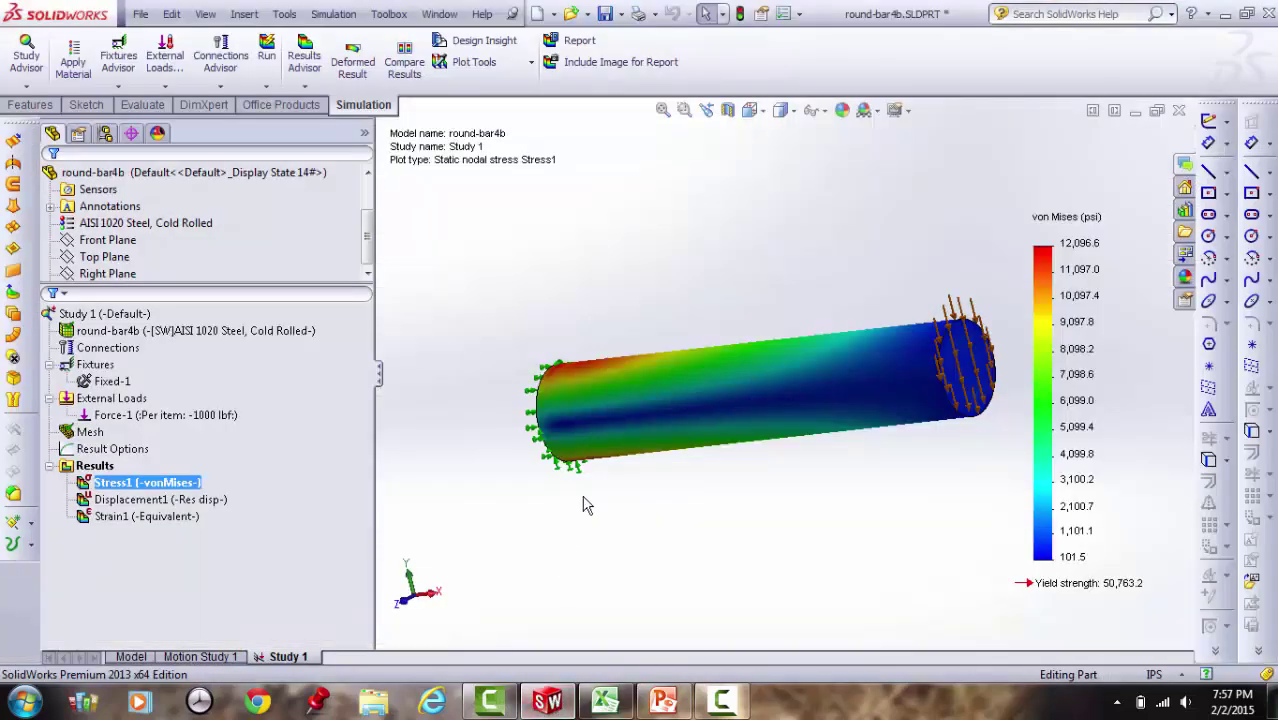
ctrl+middle_drag(884, 485, 870, 385)
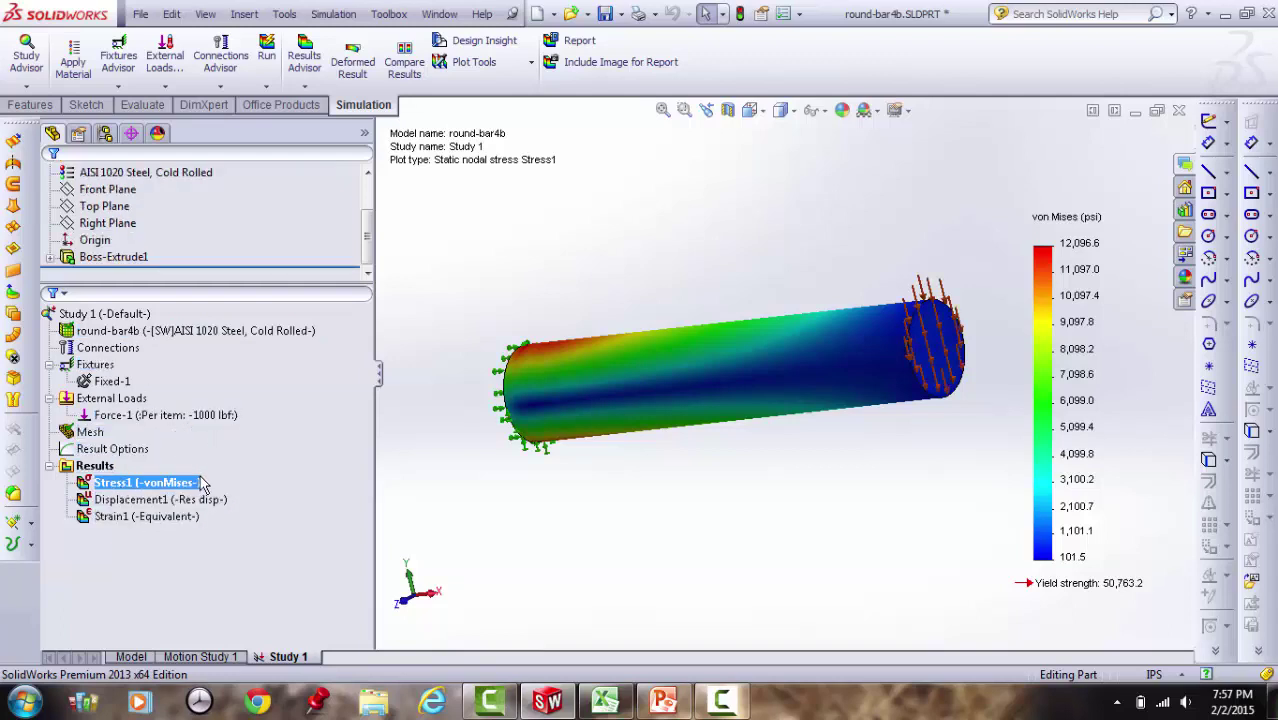
click(172, 416)
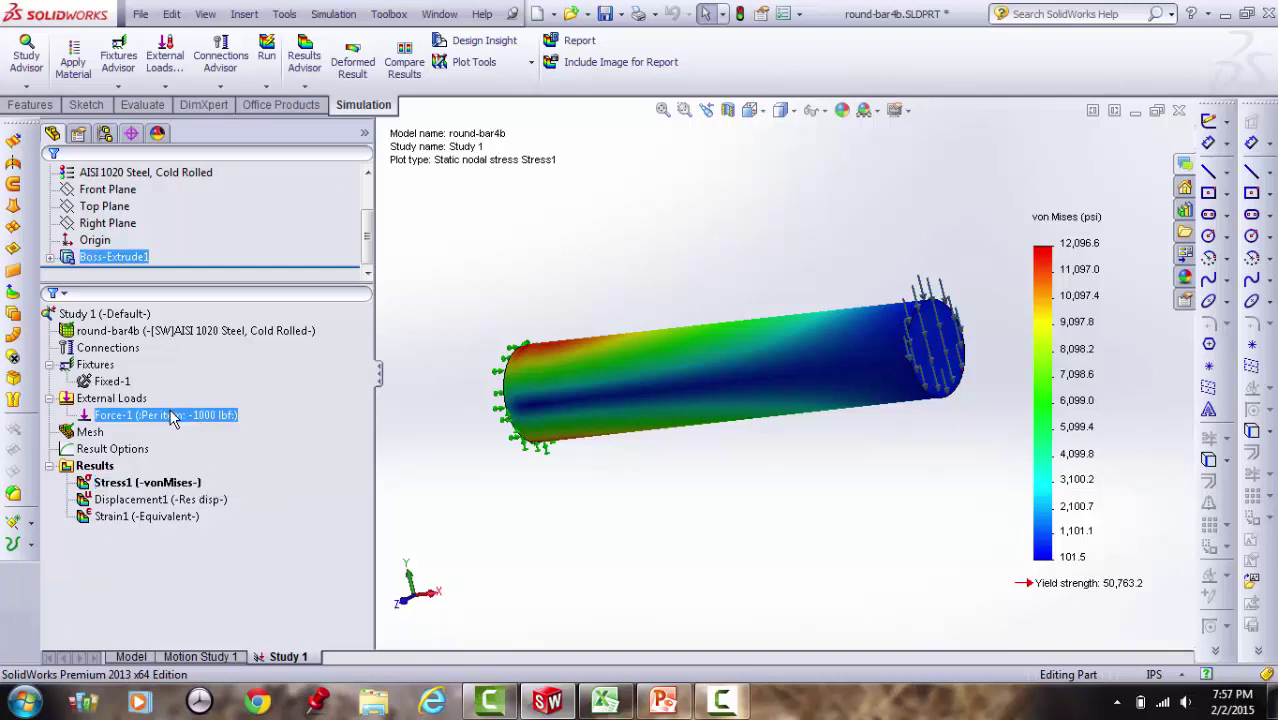
click(167, 485)
right_click(167, 485)
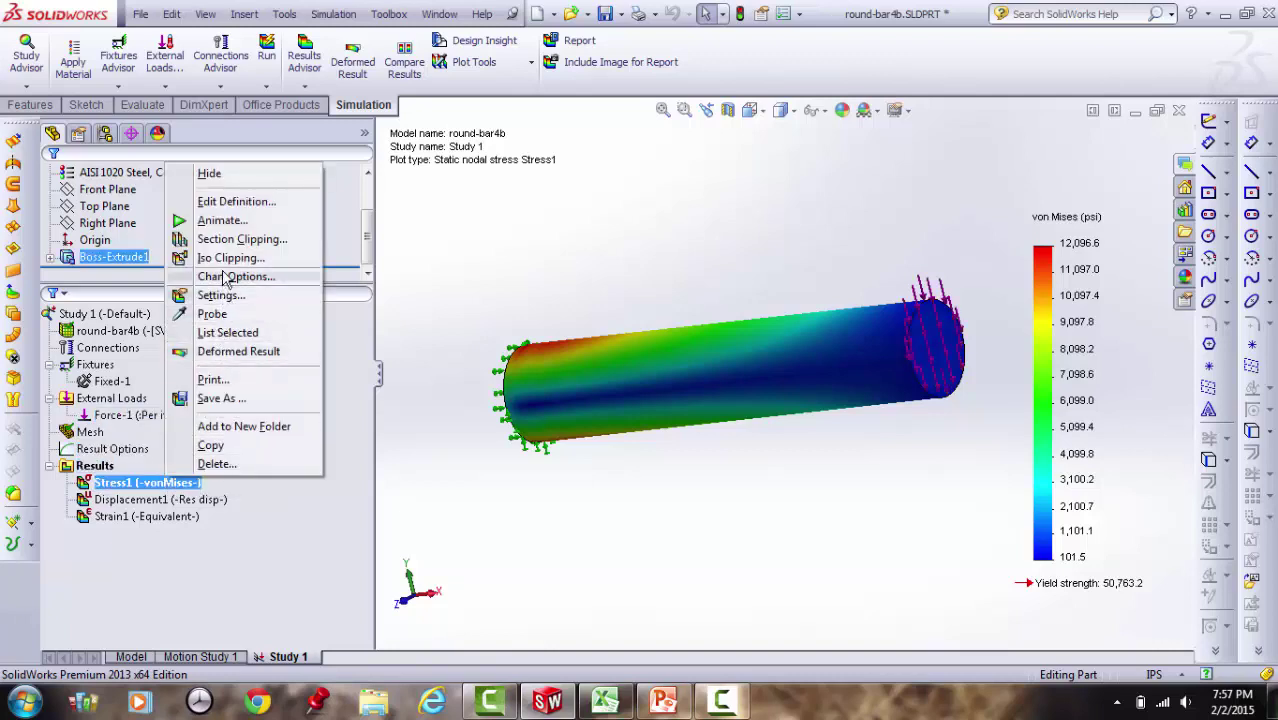
click(211, 173)
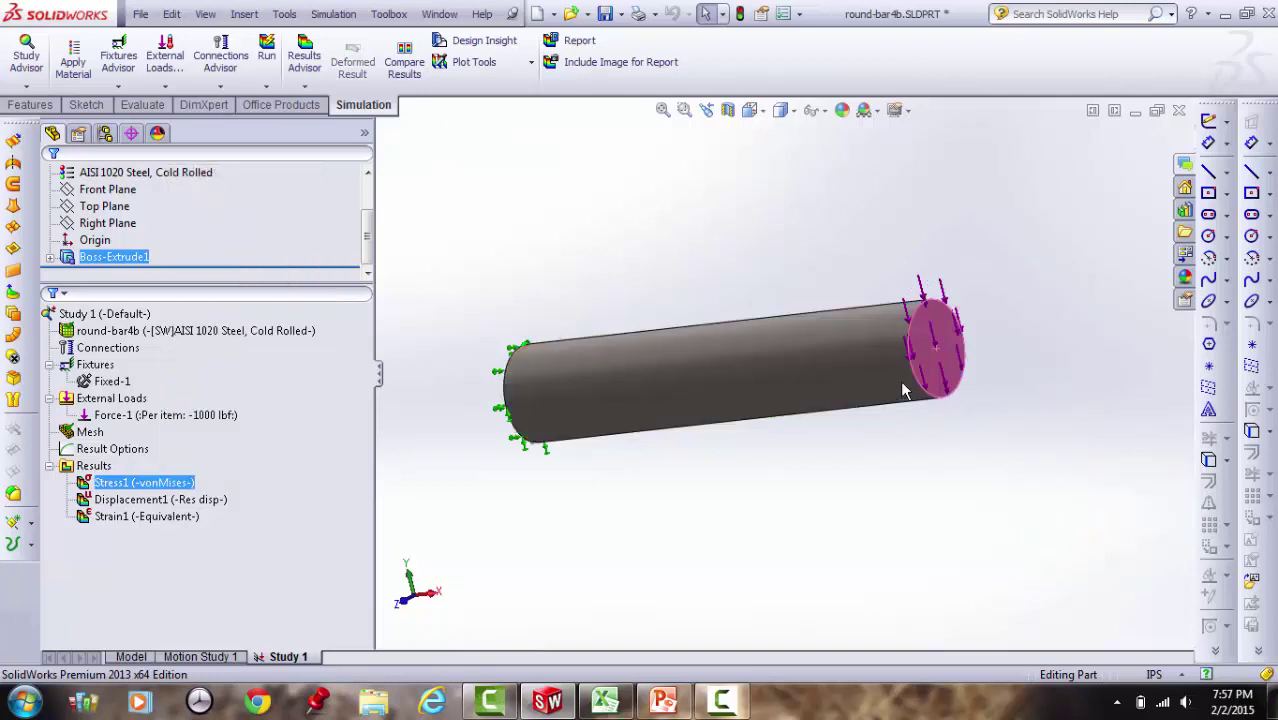
Review the definition of Force-1, toggle its Reverse direction option off and back on, and accept the definition
click(175, 416)
right_click(185, 418)
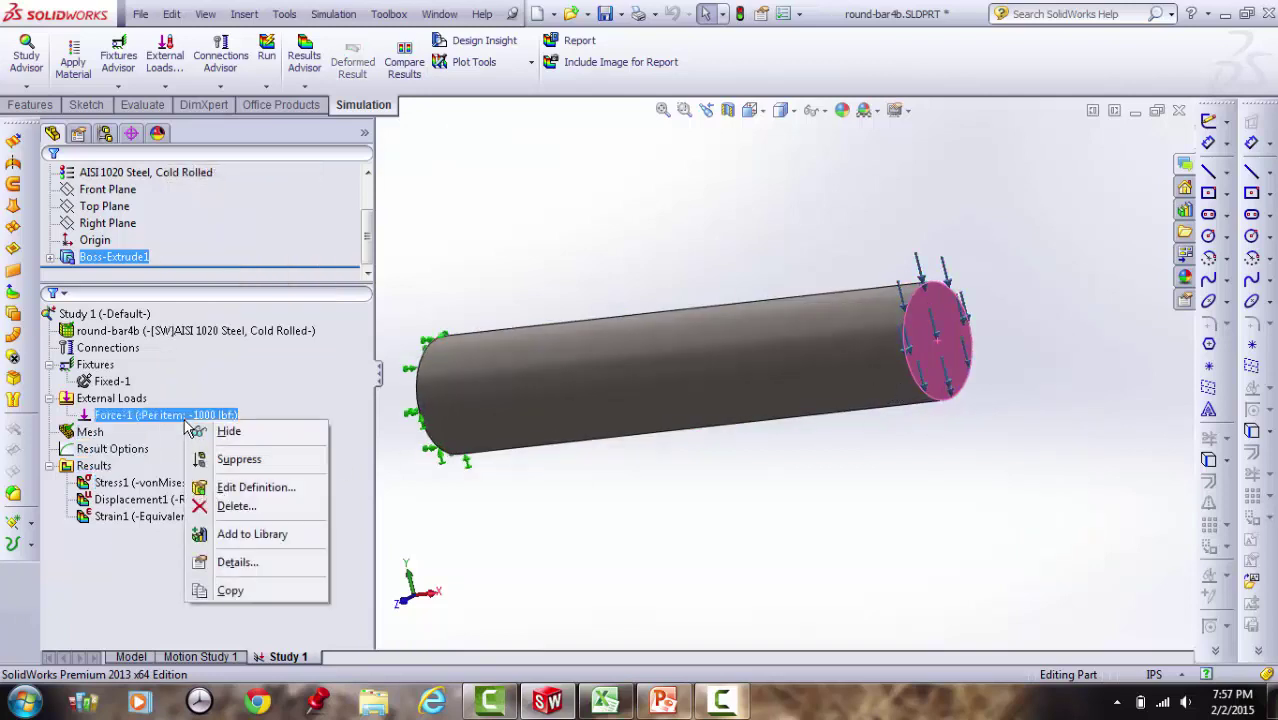
click(252, 487)
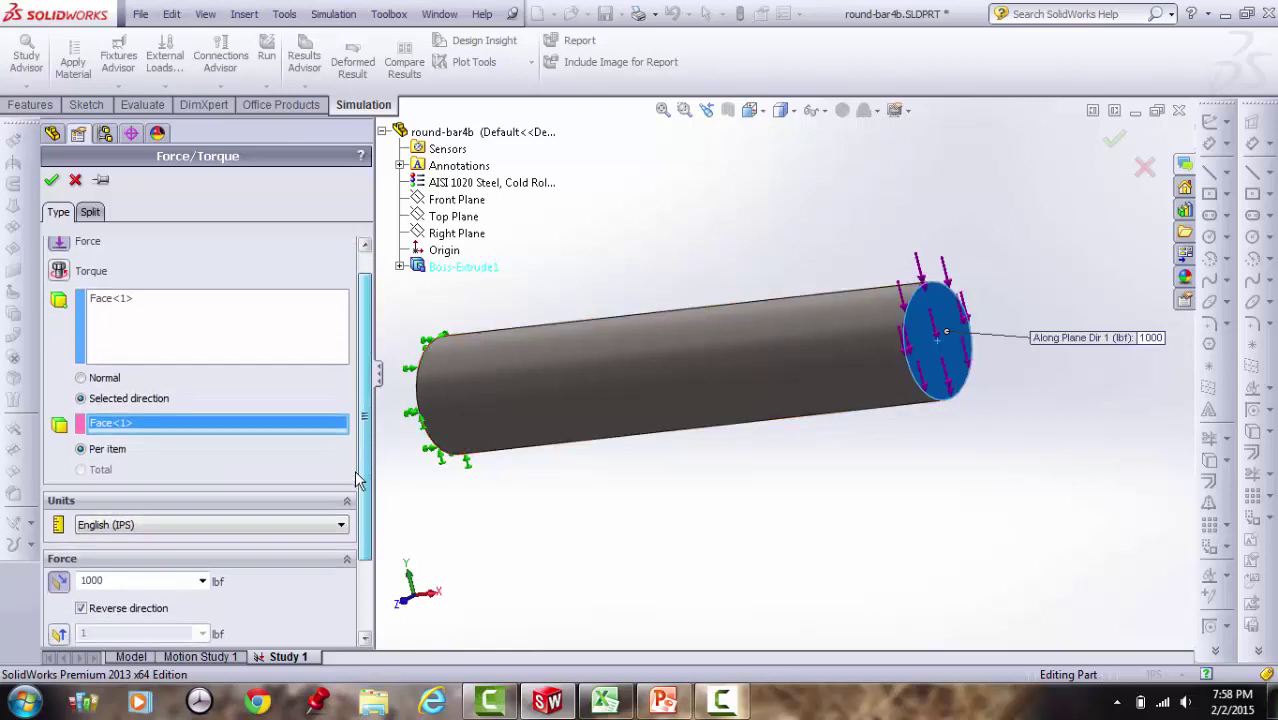
scroll(360, 470, down, 3)
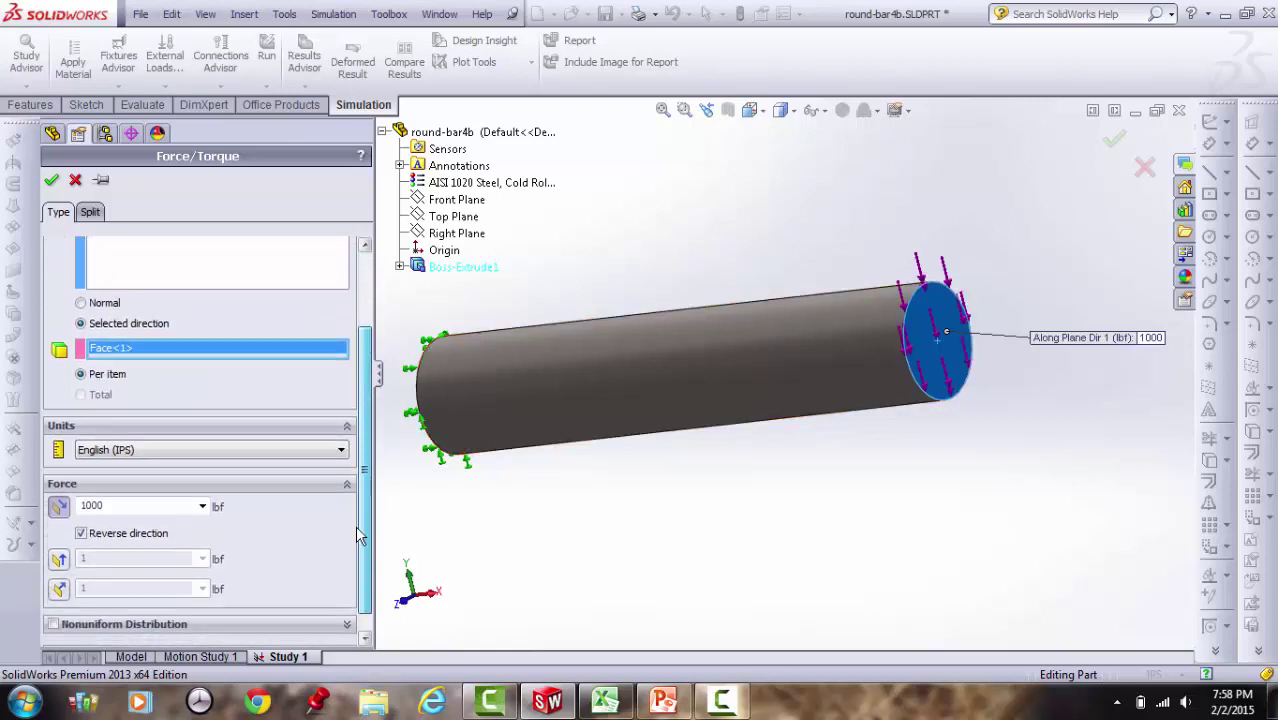
click(80, 521)
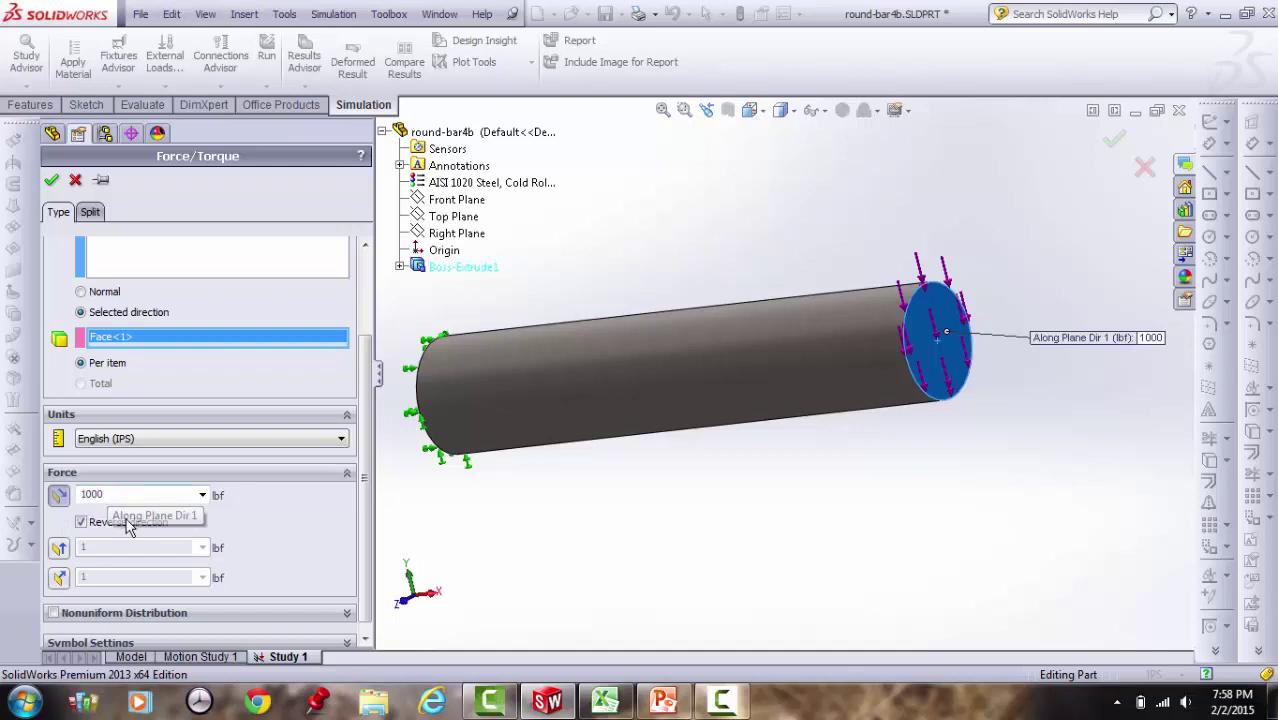
click(81, 522)
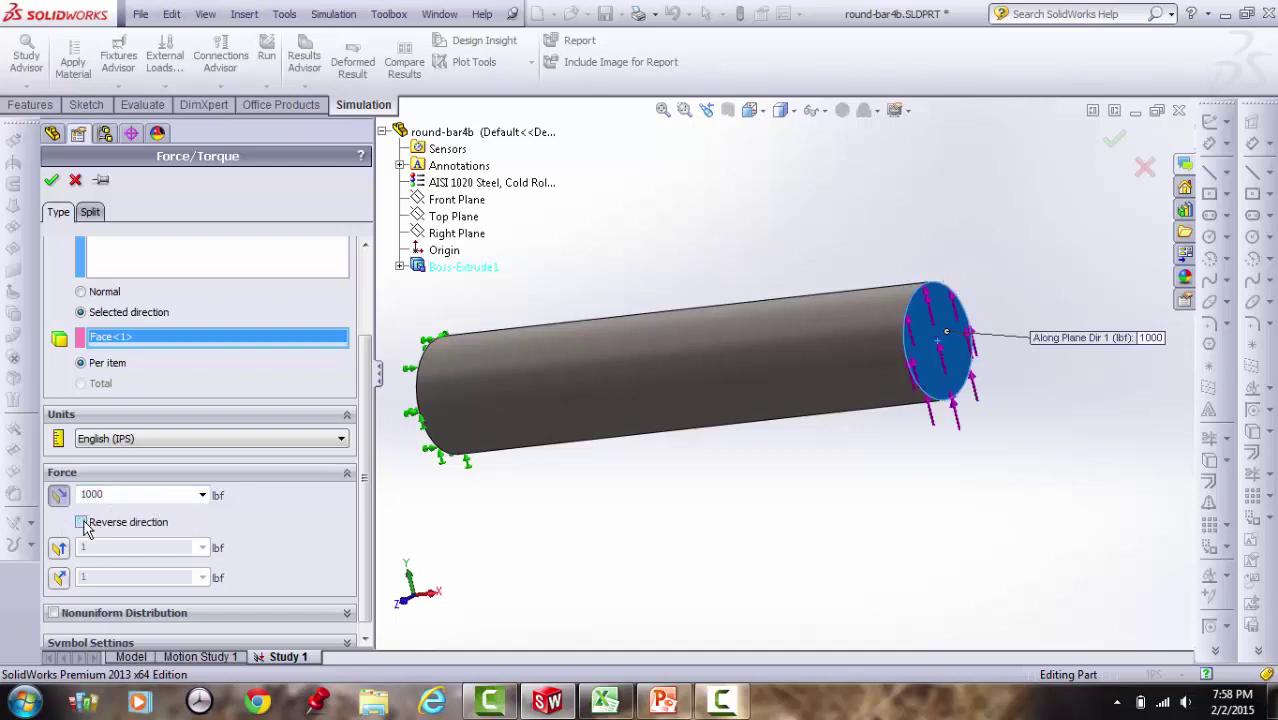
click(81, 522)
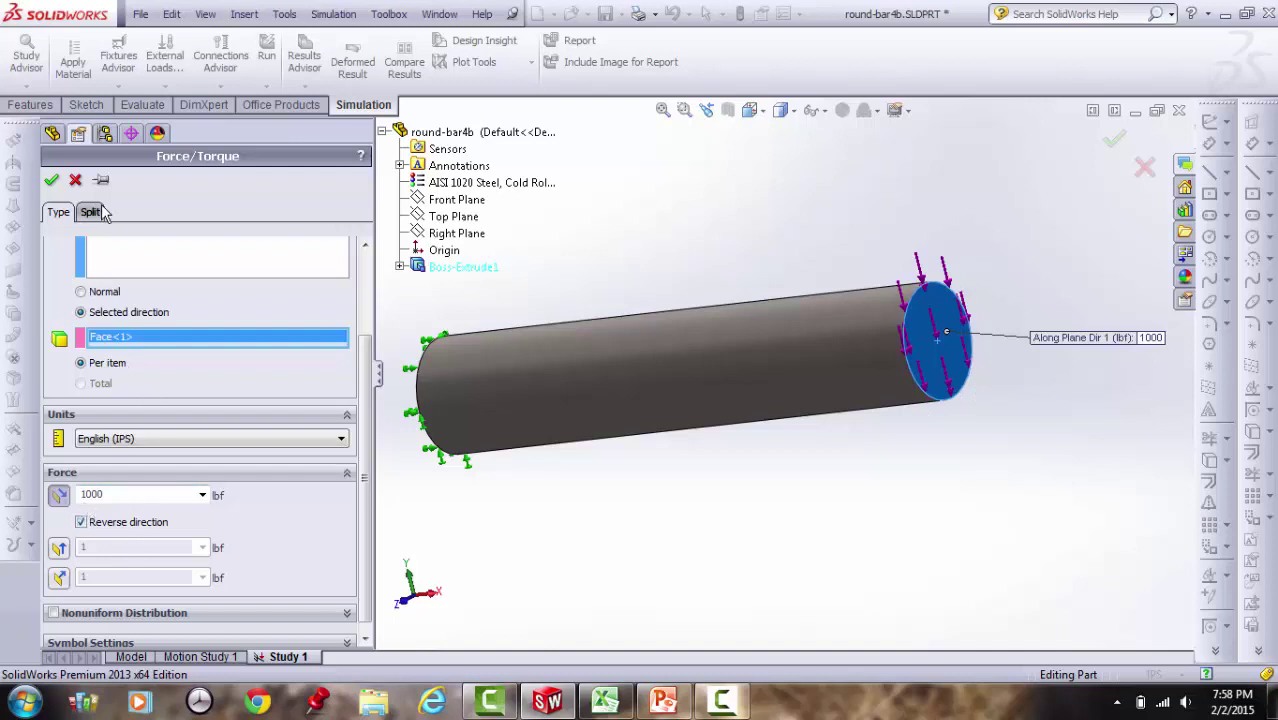
click(51, 180)
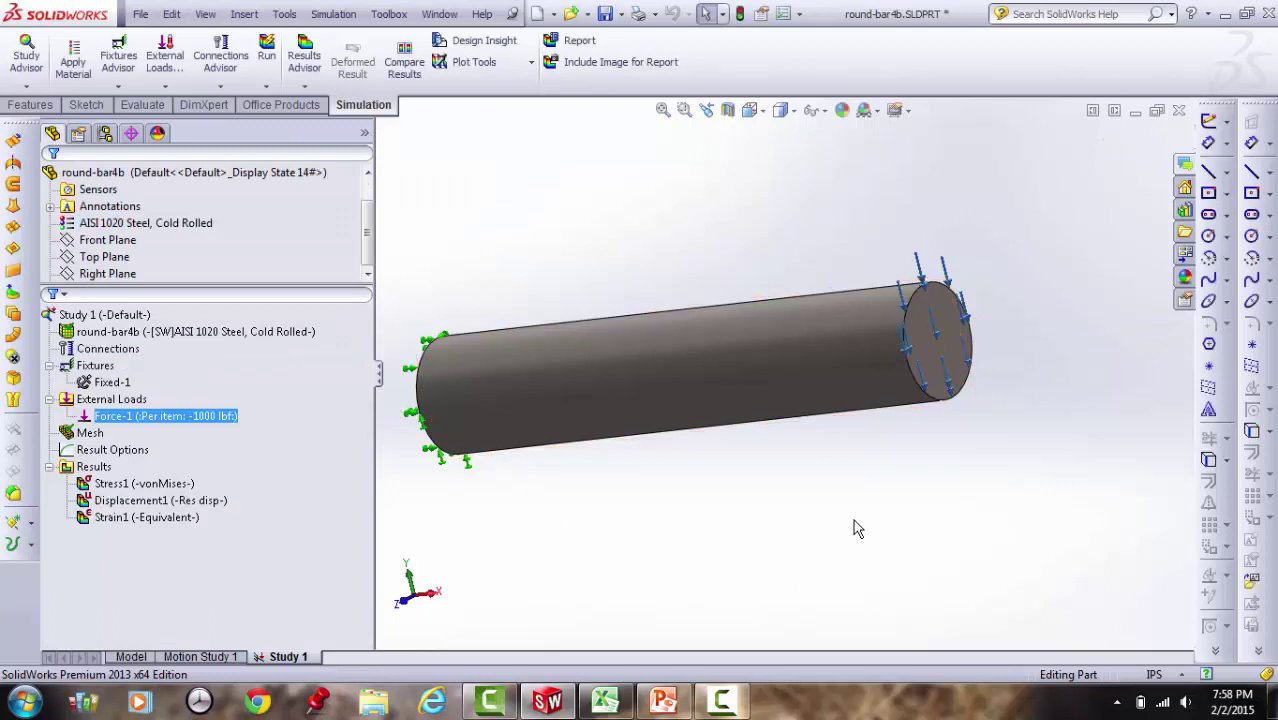
Show the Stress1 von Mises plot again and fit the whole bar in the view
click(221, 484)
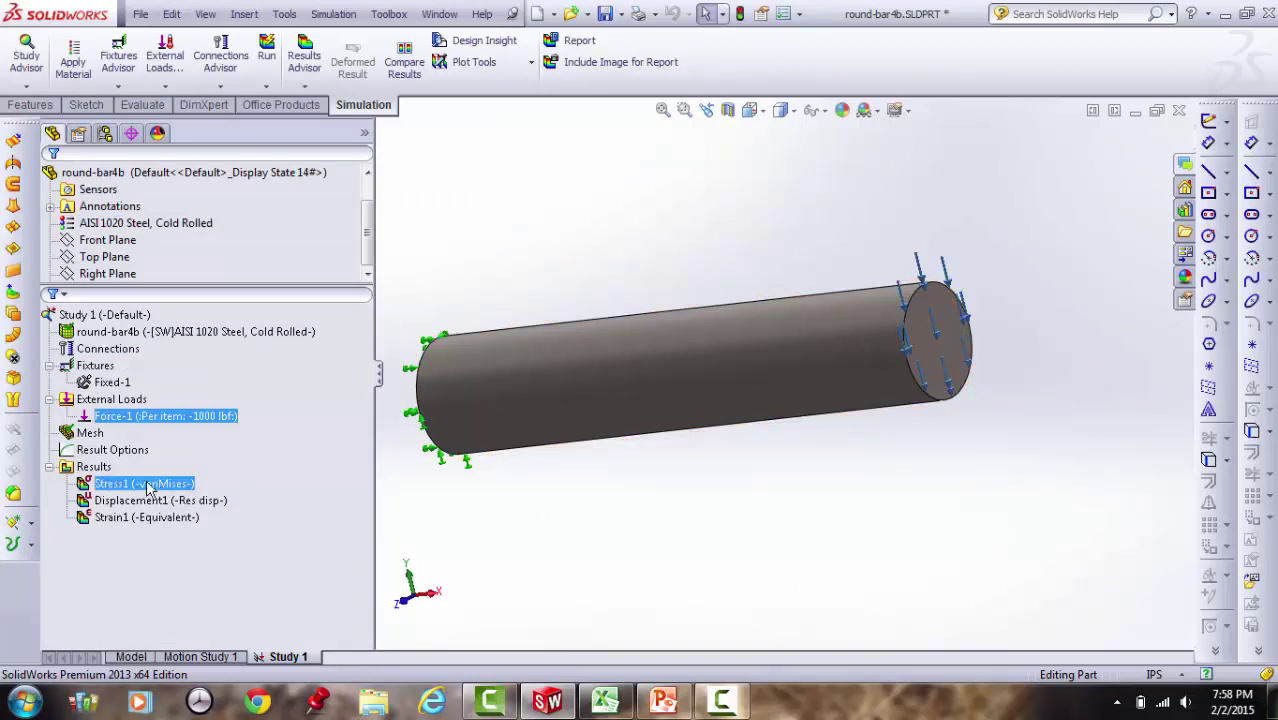
right_click(147, 486)
click(195, 494)
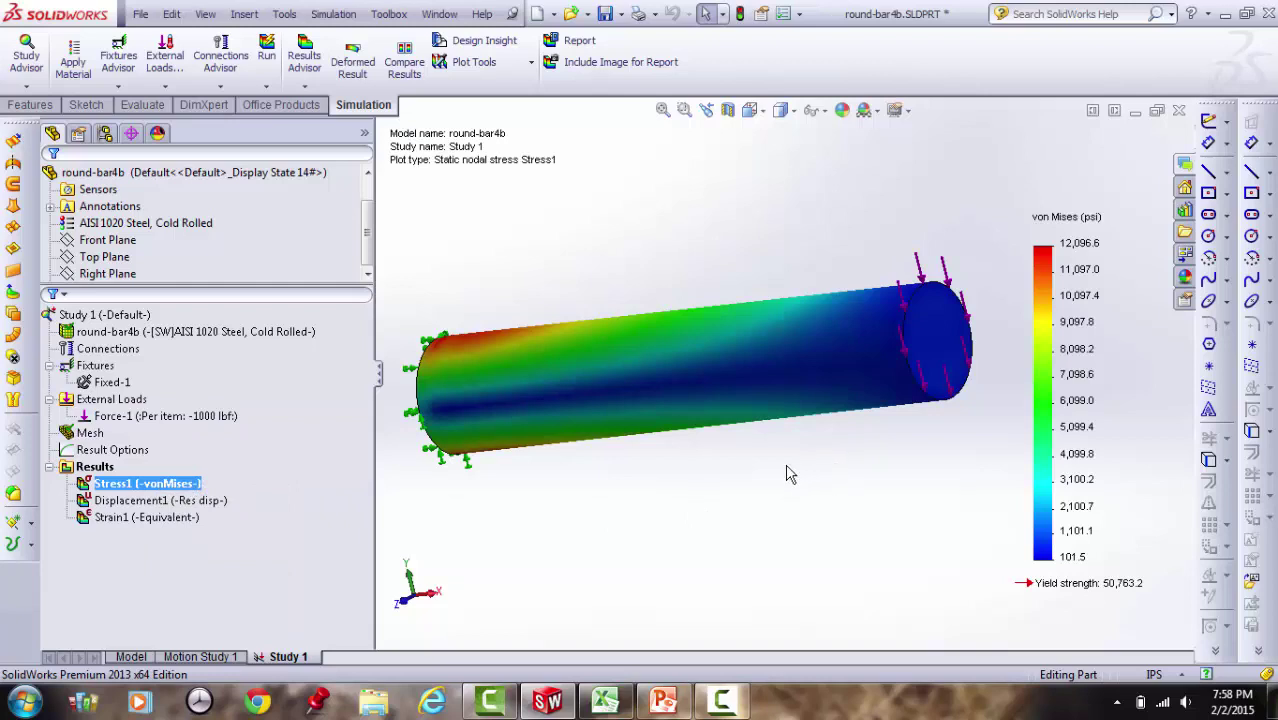
key(f)
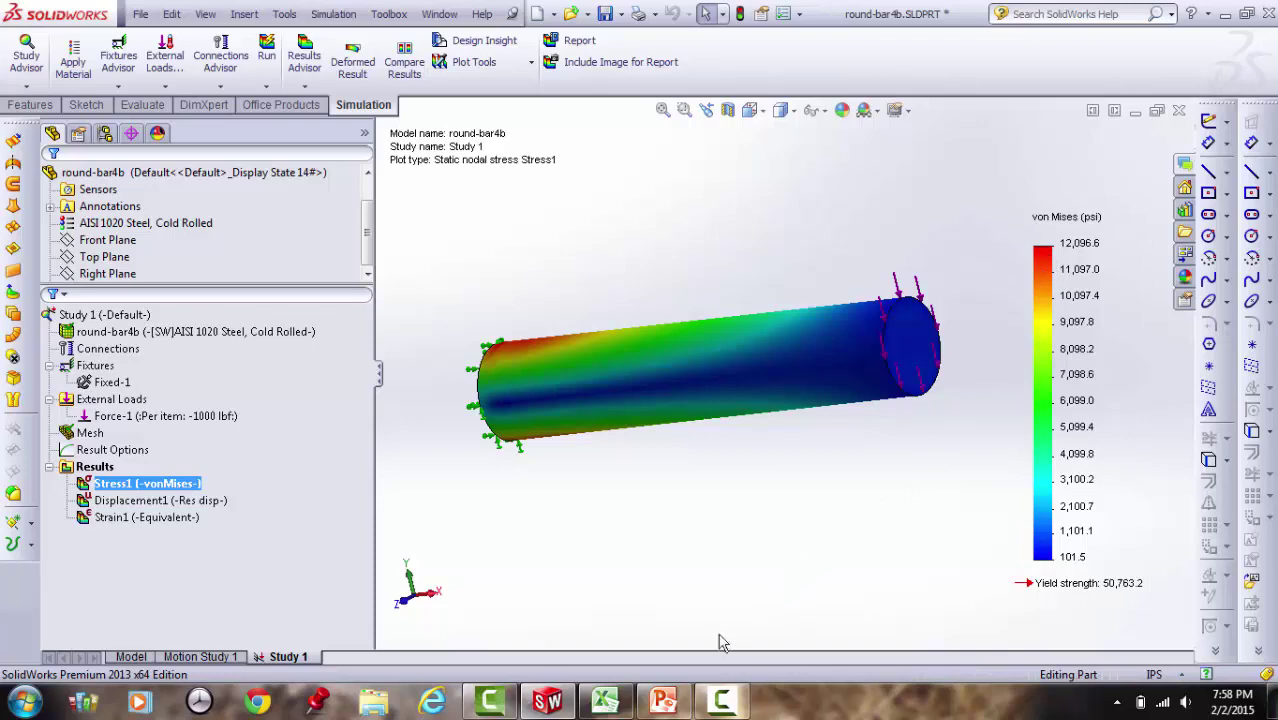
After checking the bending table in Excel, start section clipping on the Stress1 plot in SolidWorks with the Right Plane as reference
click(603, 704)
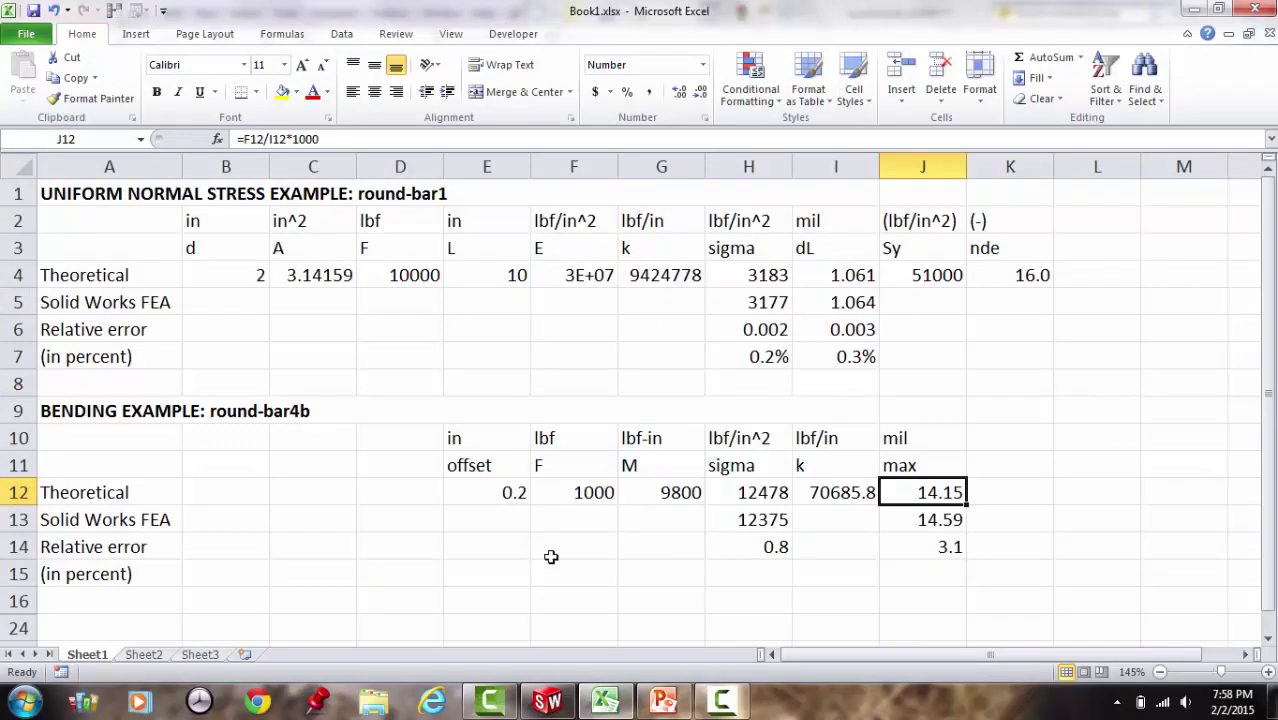
click(547, 704)
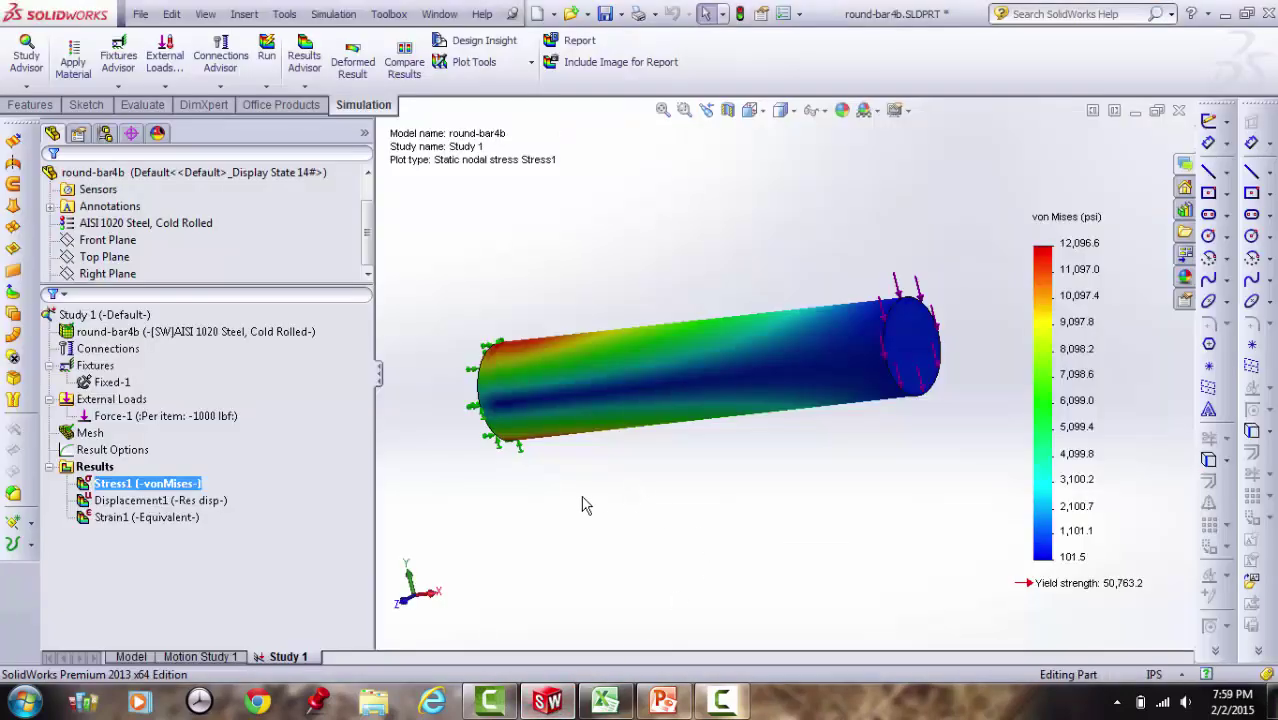
right_click(169, 485)
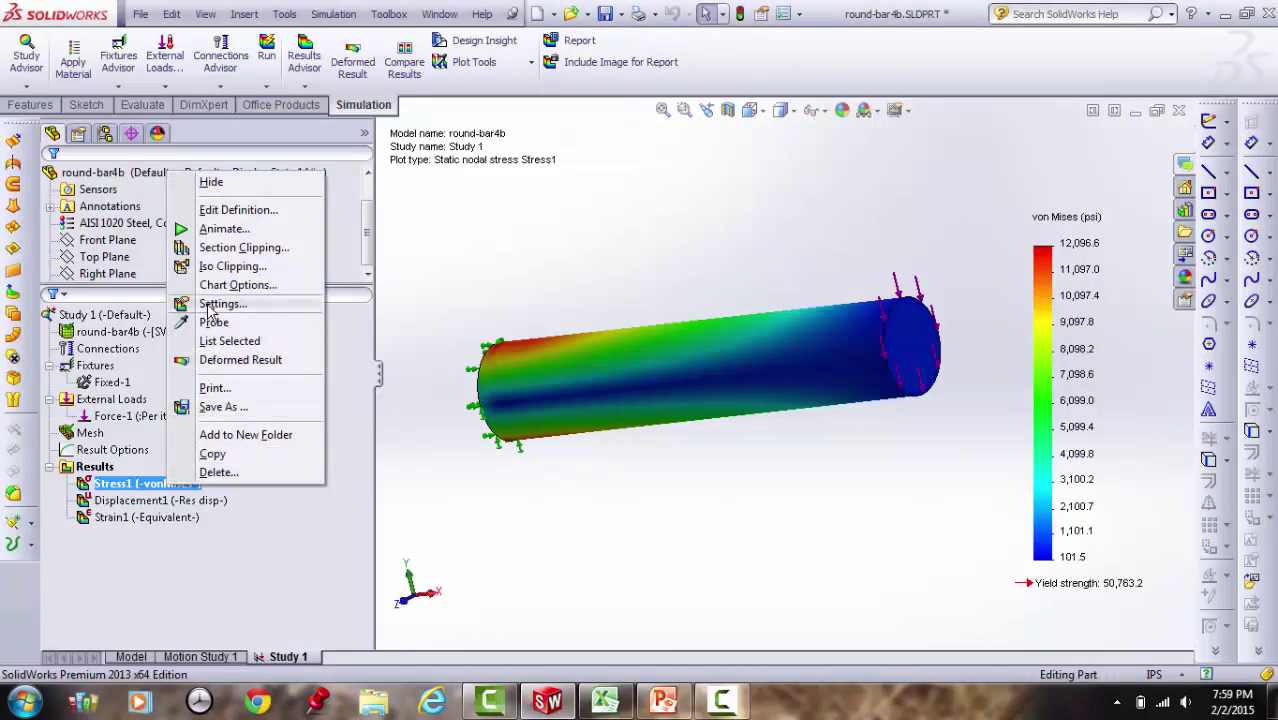
click(232, 247)
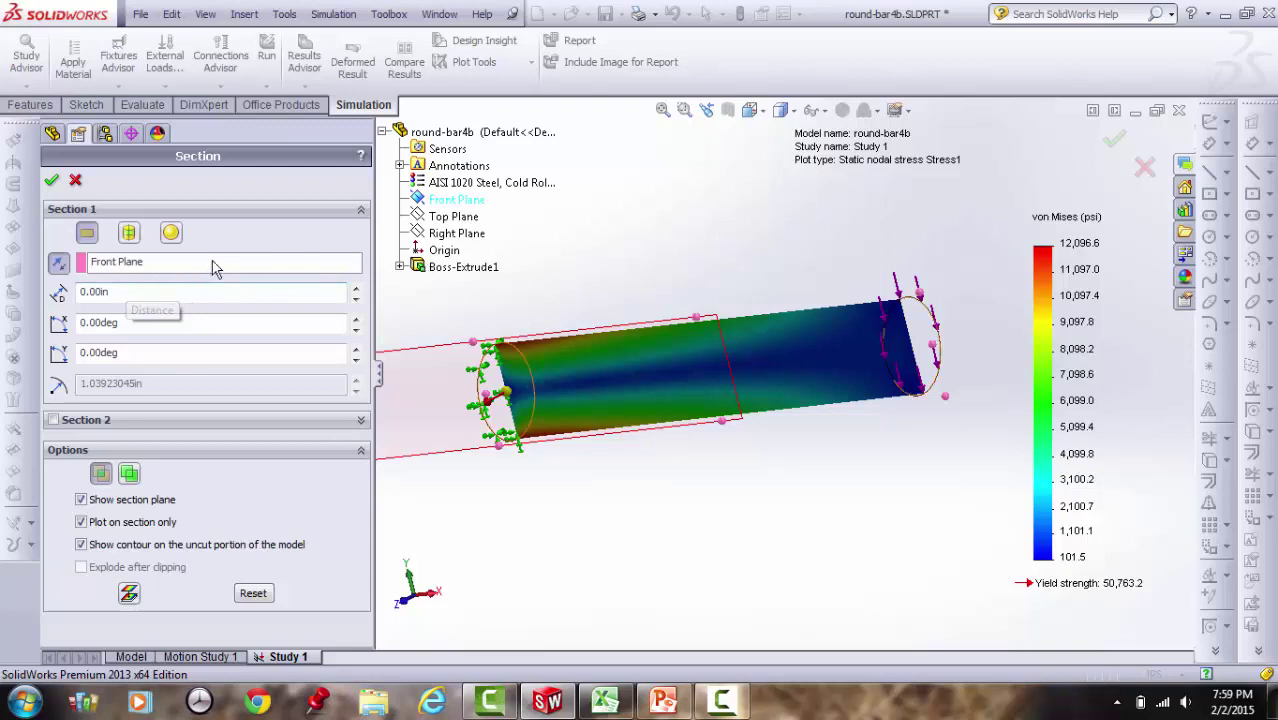
click(140, 266)
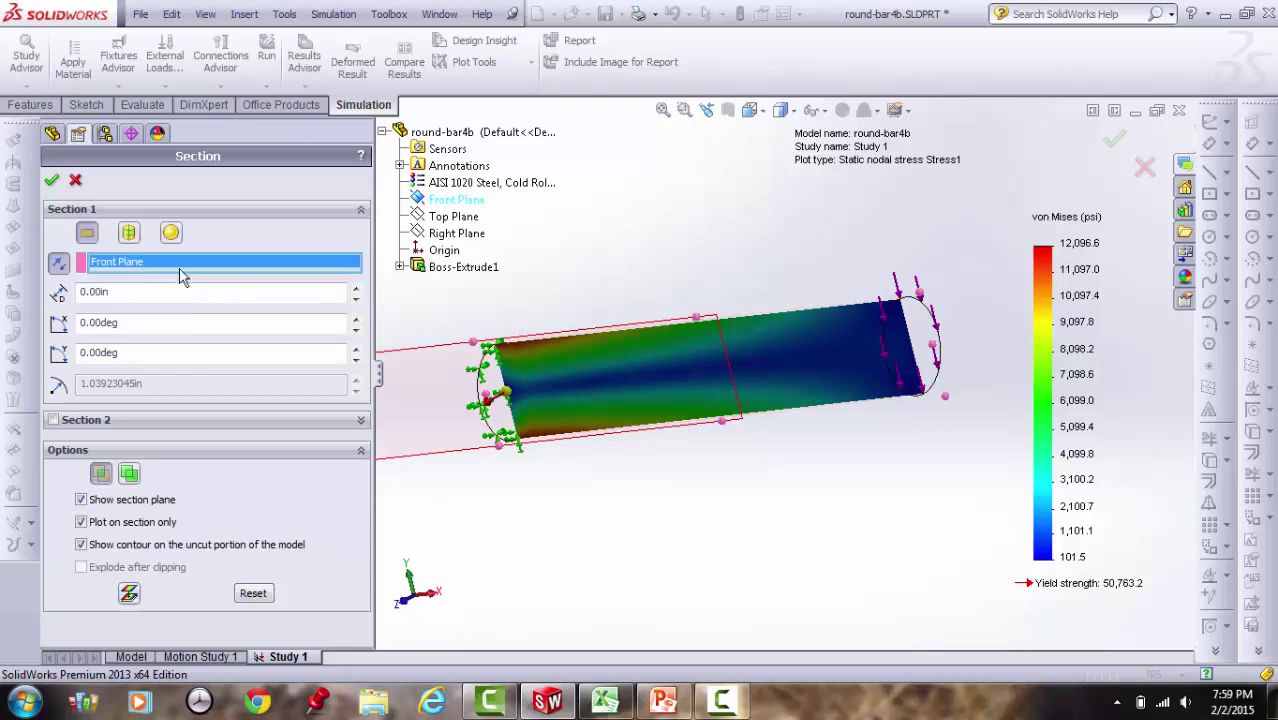
click(452, 236)
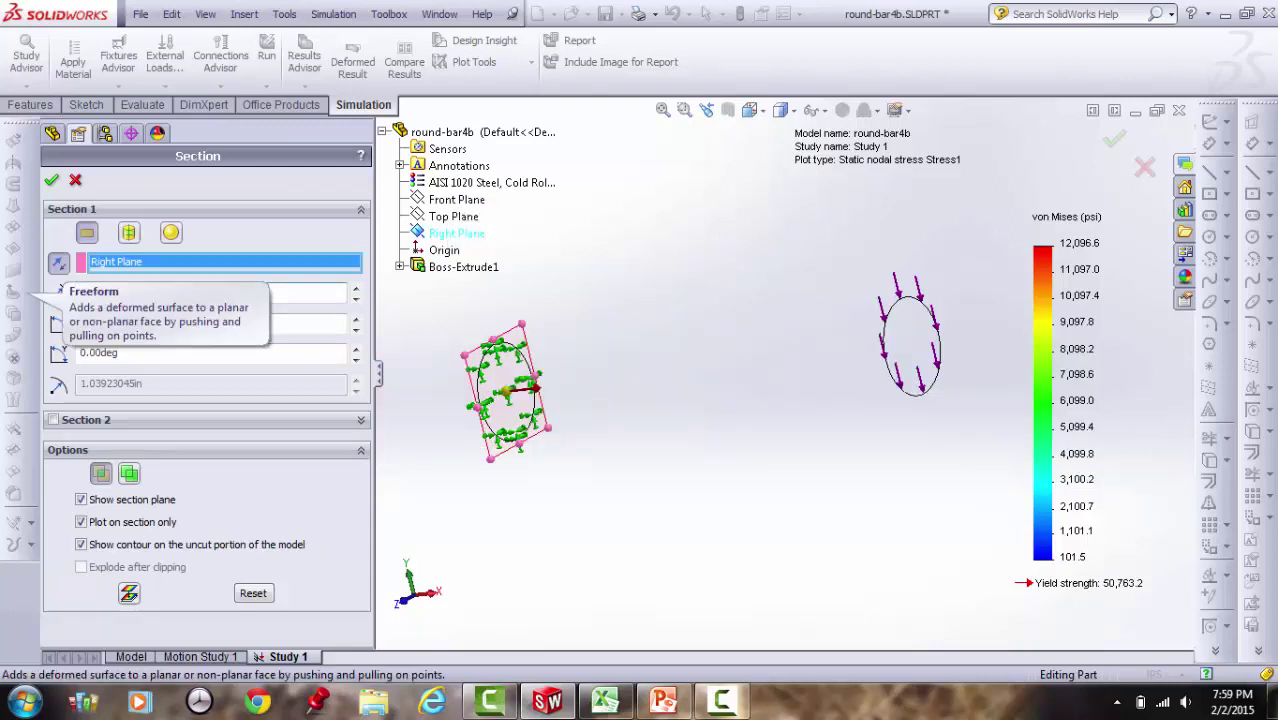
Set the section plane's offset to 0.2 in and apply the clipping to the Stress1 plot
text(.2)
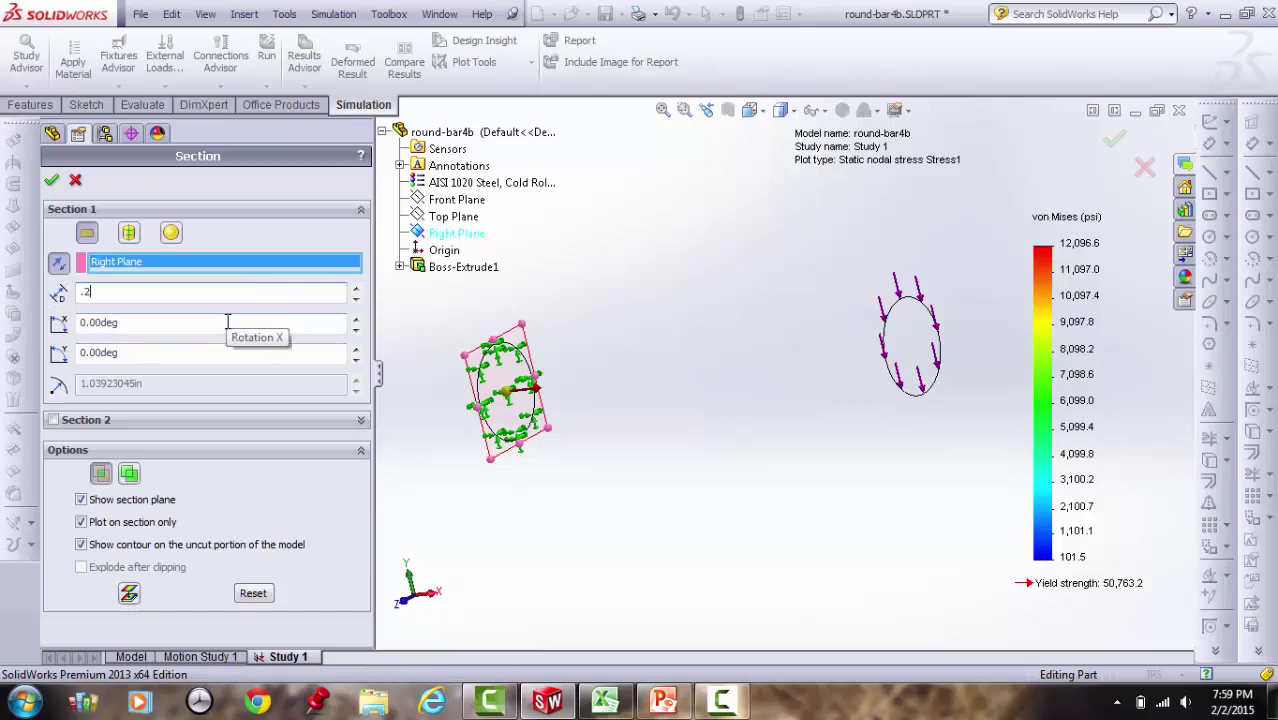
key(Return)
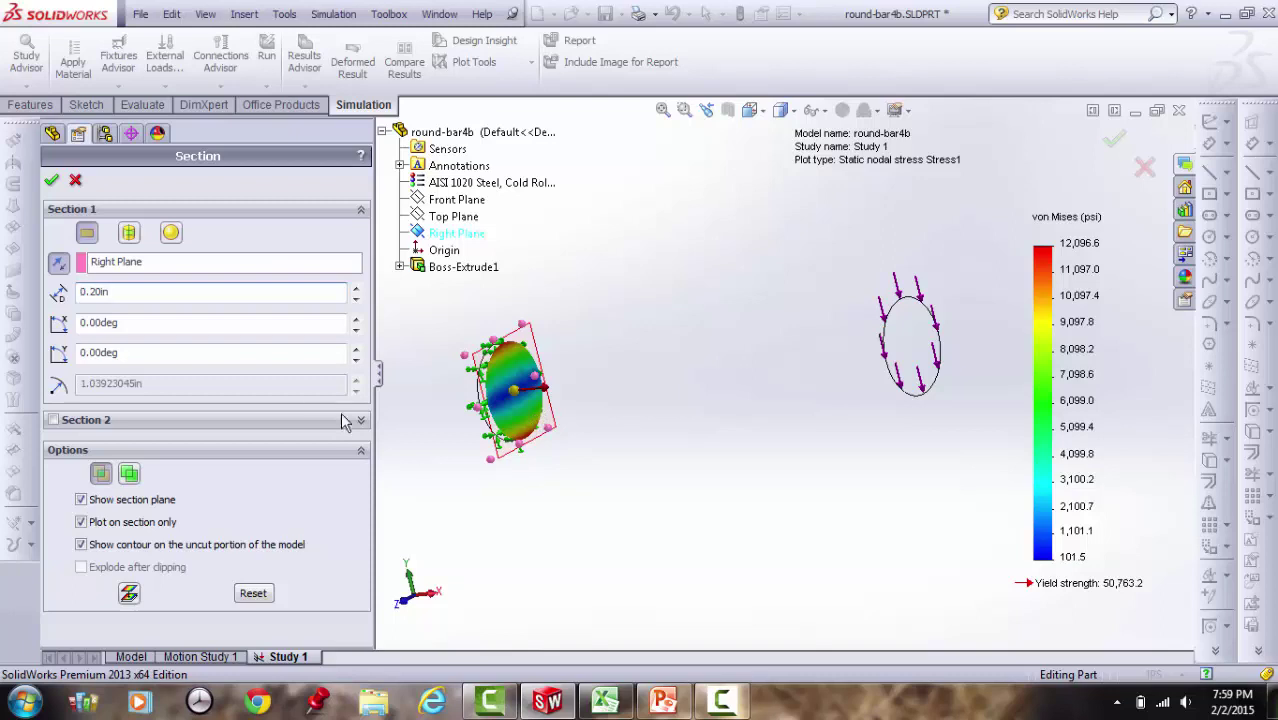
click(52, 182)
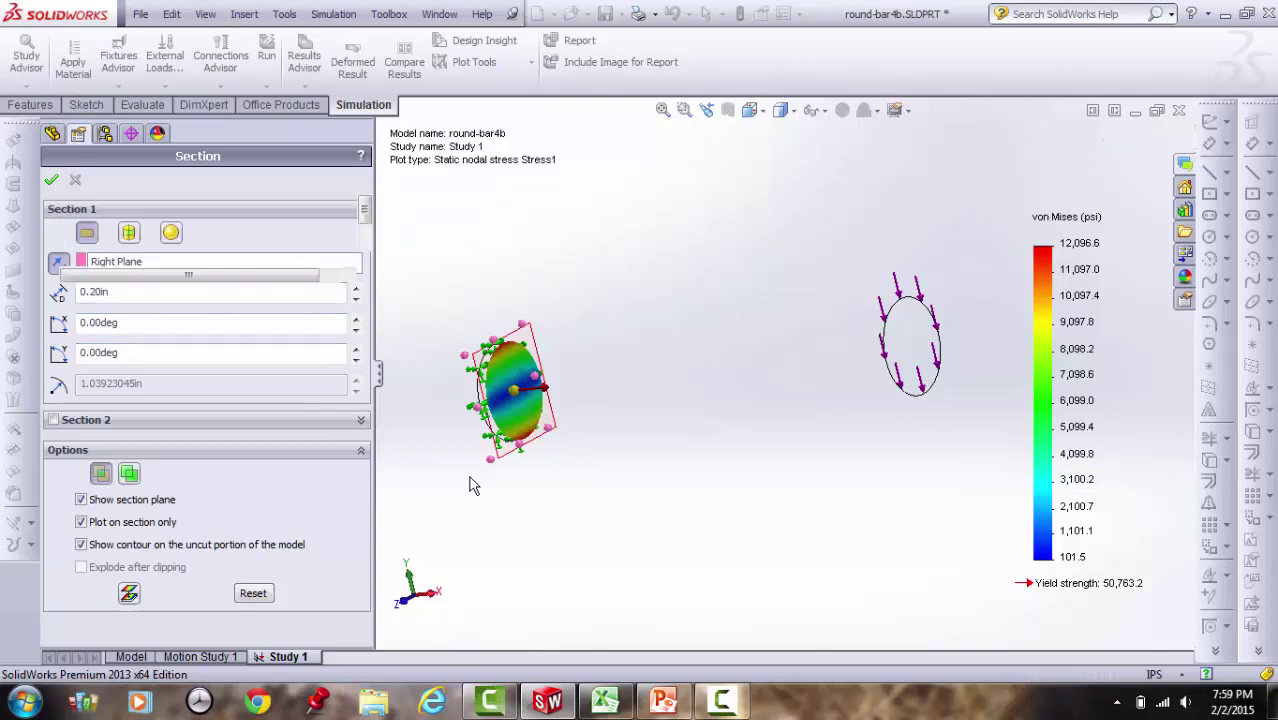
Hide the clipped Stress1 plot to inspect the whole bar with its fixture and load, and show the plot again
scroll(545, 450, down, 3)
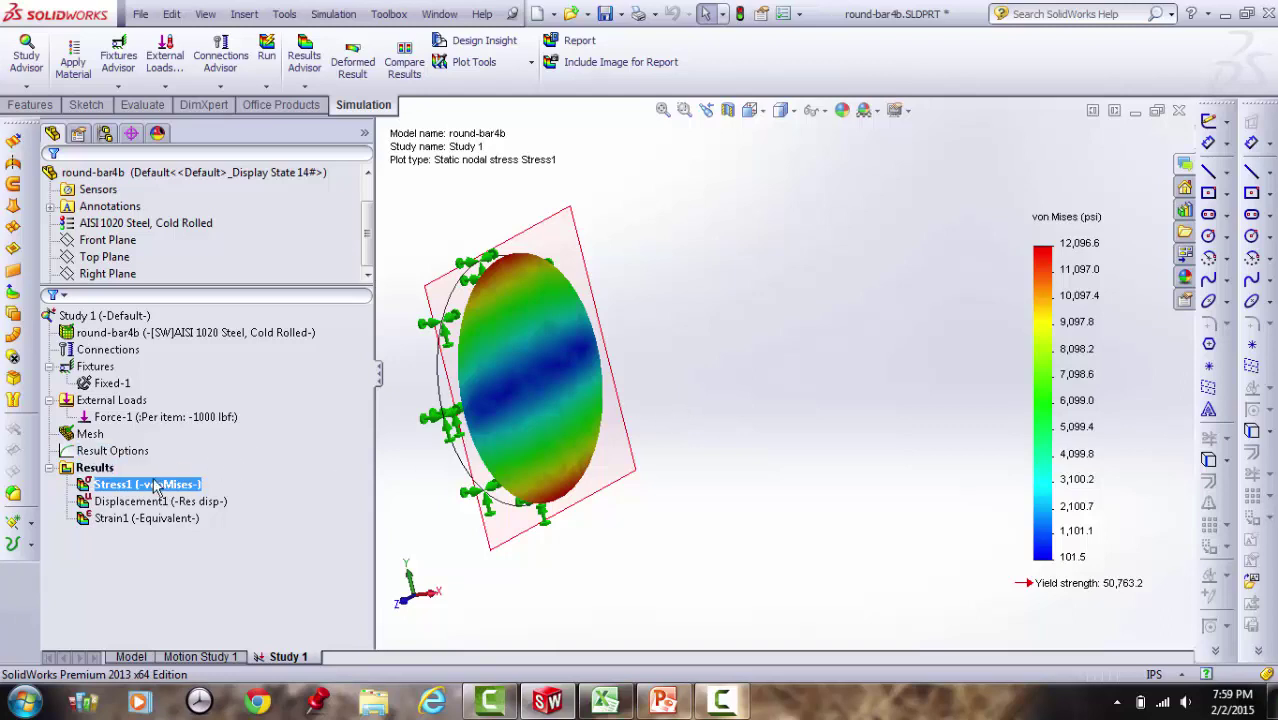
right_click(140, 487)
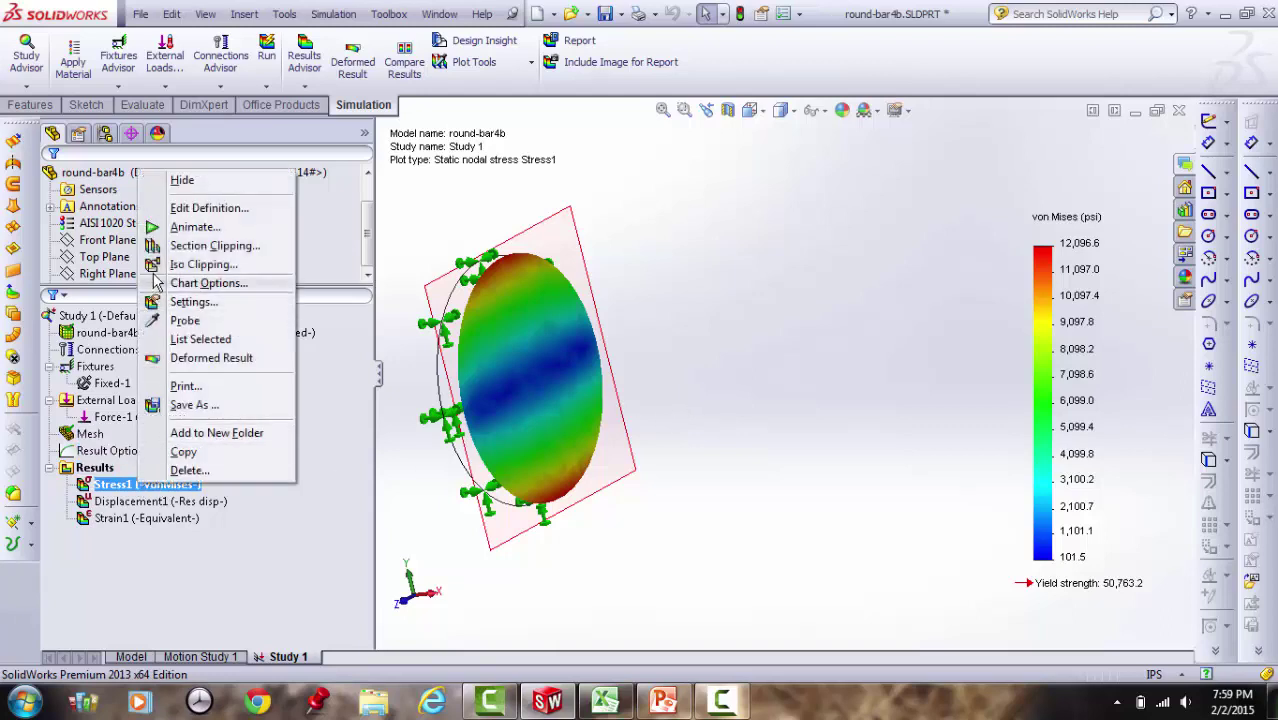
click(182, 180)
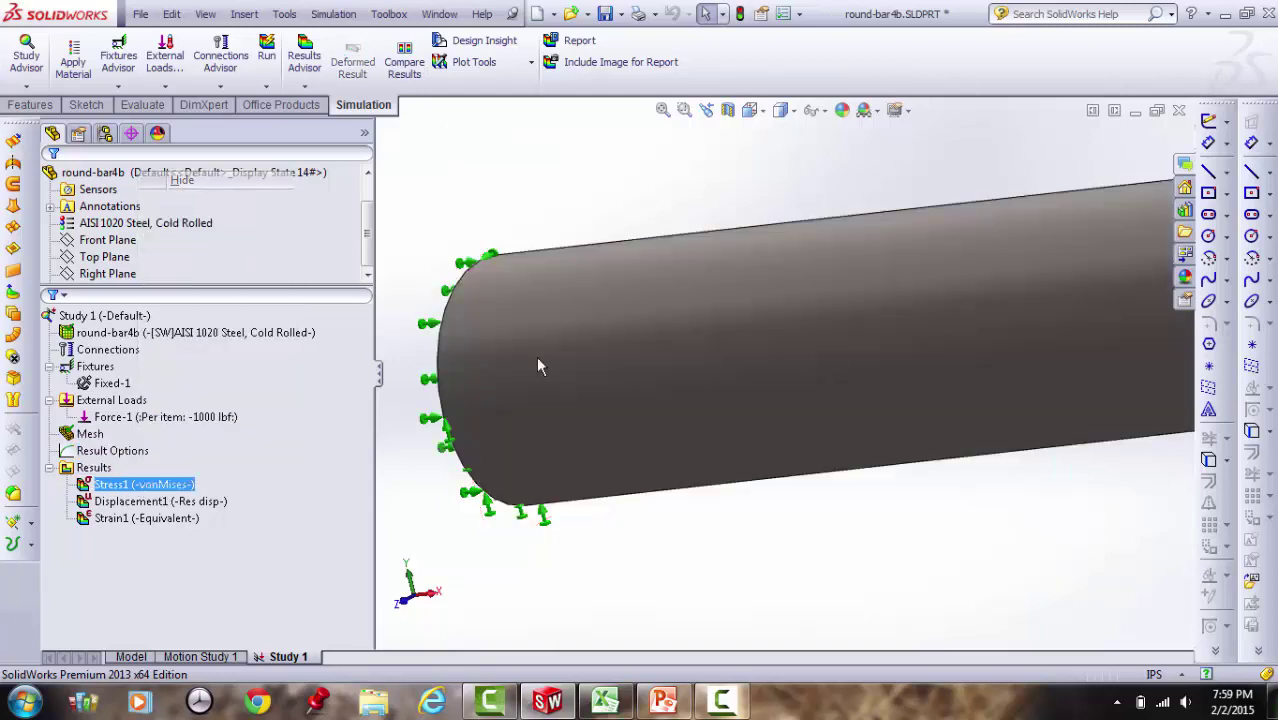
scroll(830, 410, up, 3)
scroll(1030, 318, down, 3)
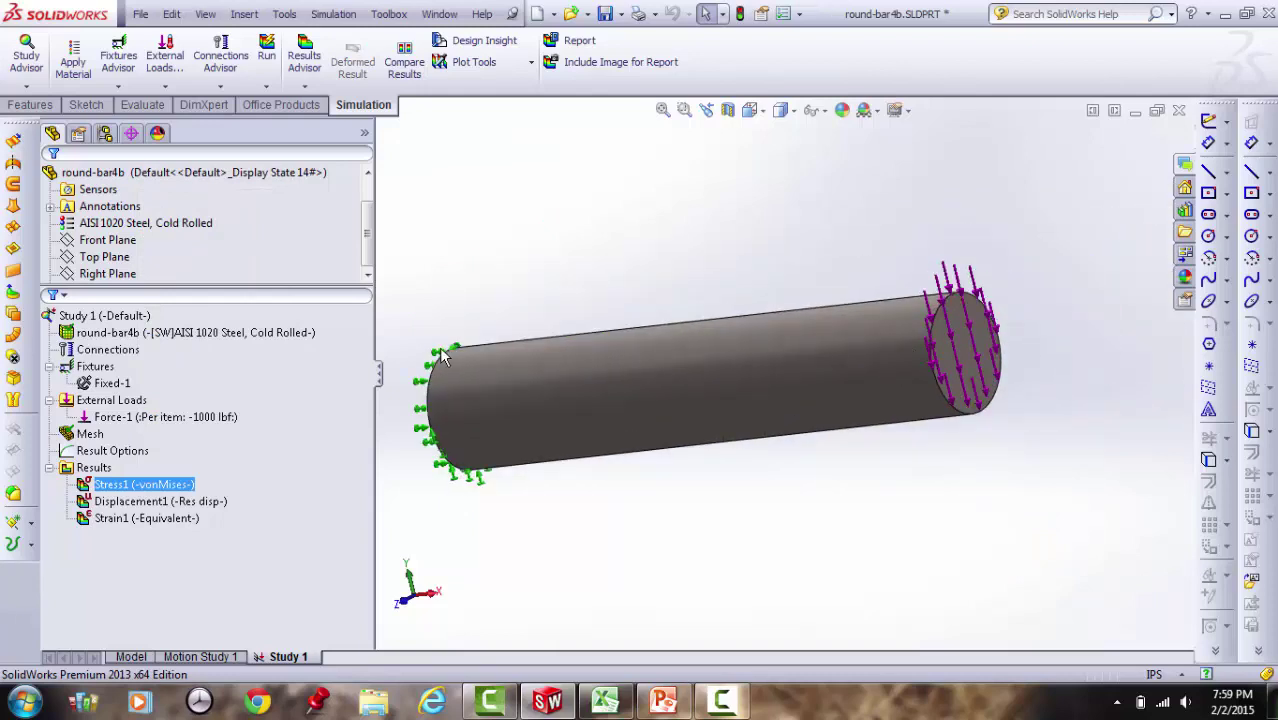
right_click(157, 487)
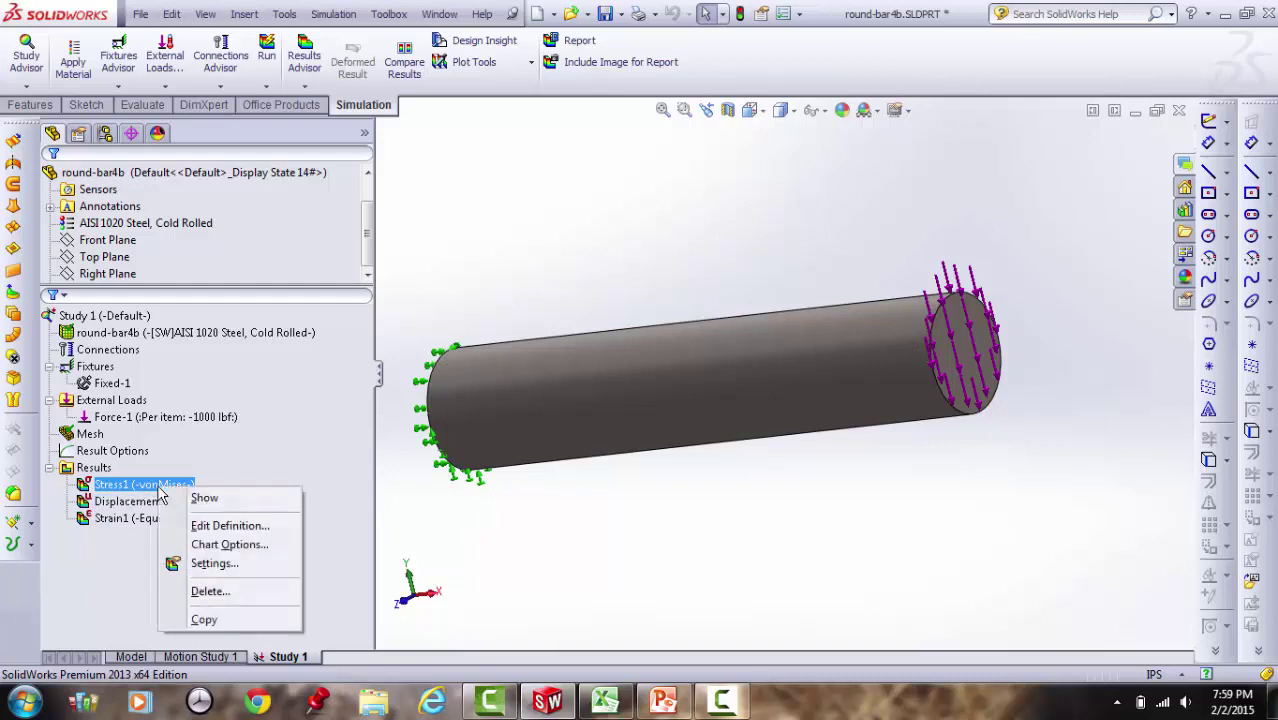
click(212, 499)
middle_drag(459, 478, 558, 431)
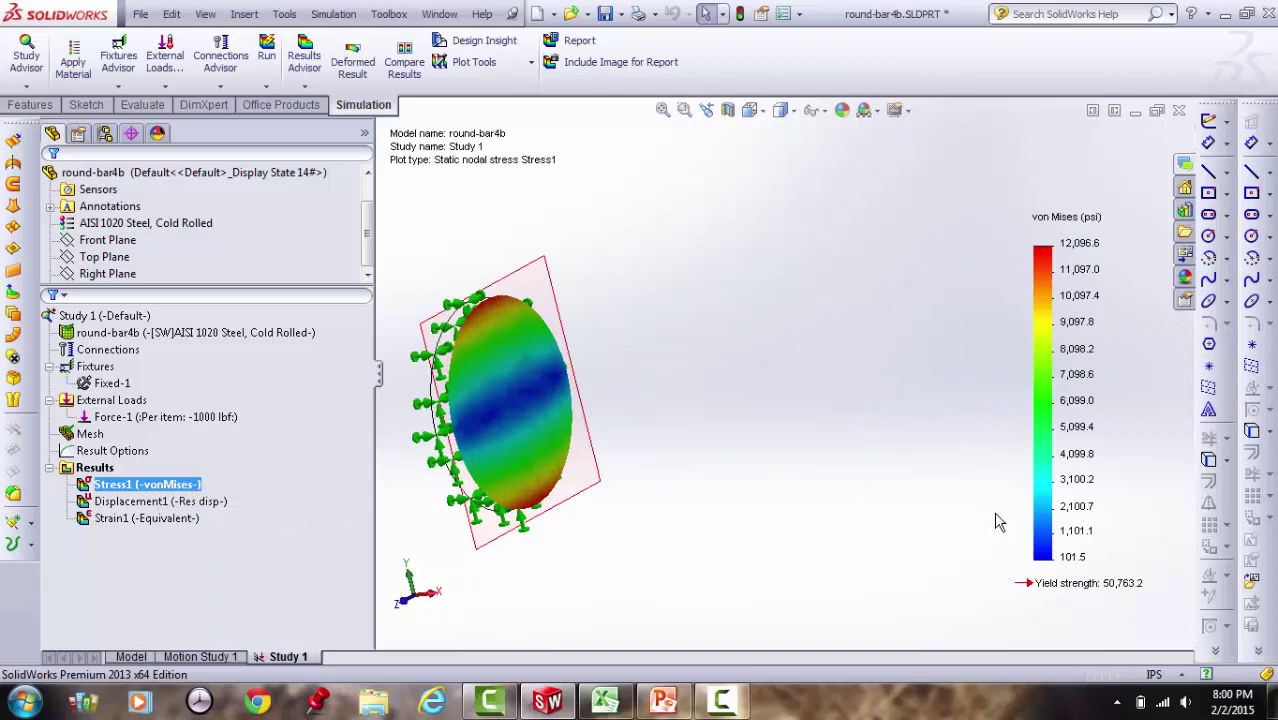
Change the Stress1 plot's component to SX: X Normal Stress and accept the definition
right_click(183, 489)
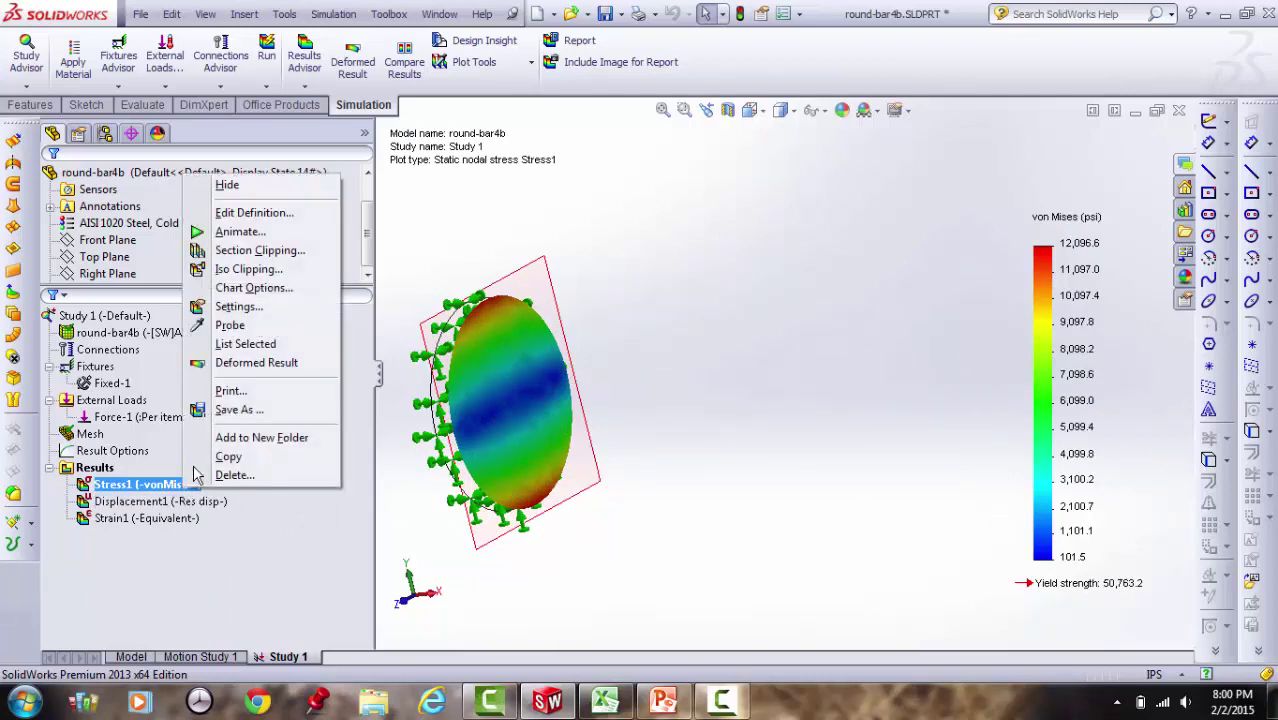
click(242, 213)
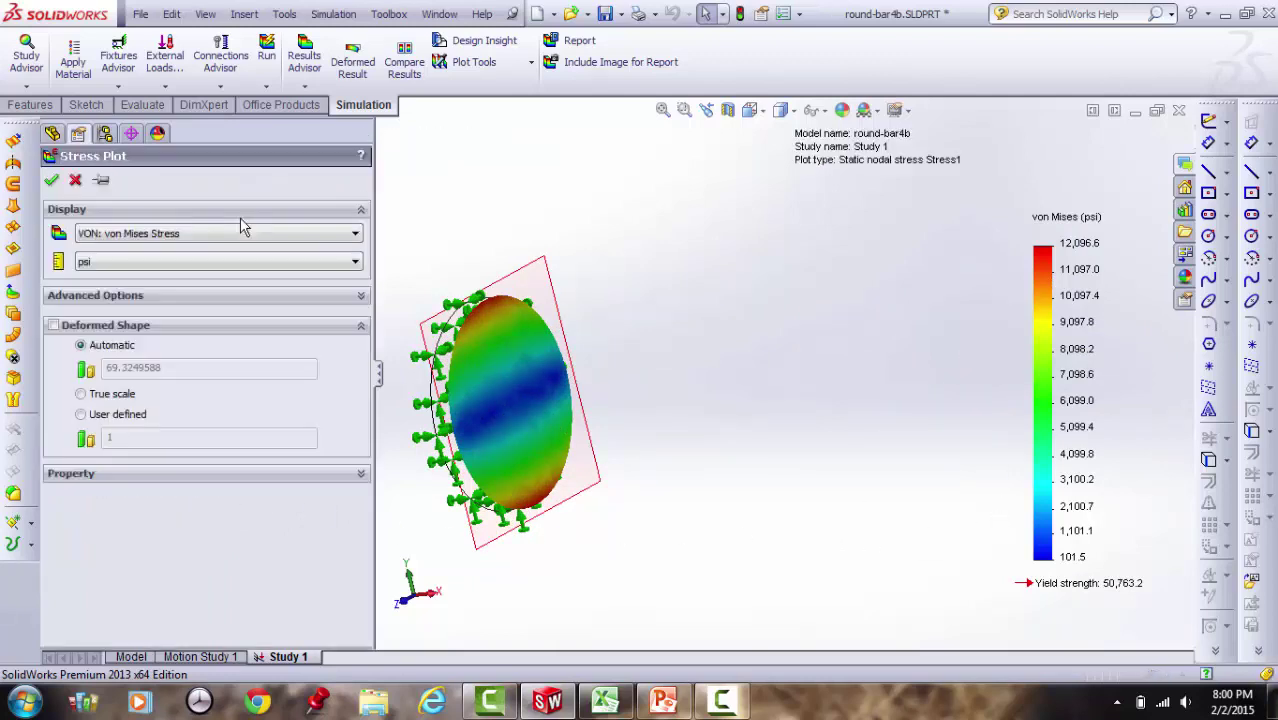
click(225, 232)
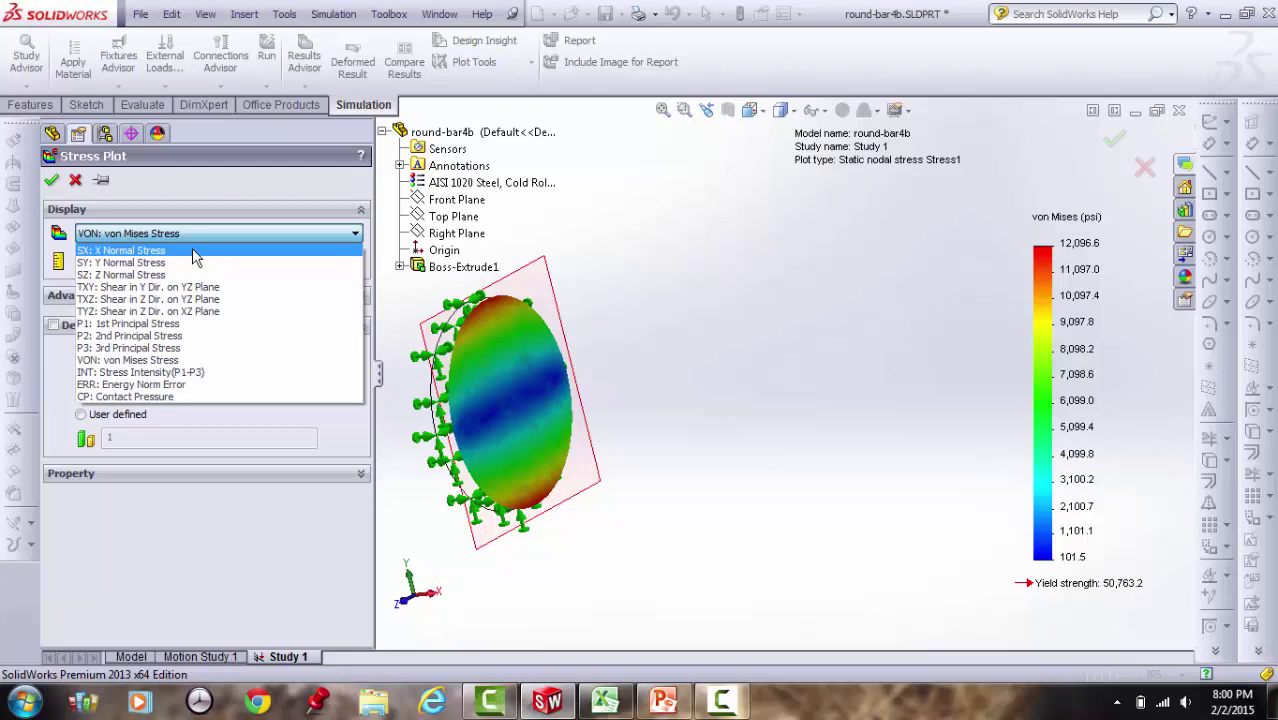
click(192, 250)
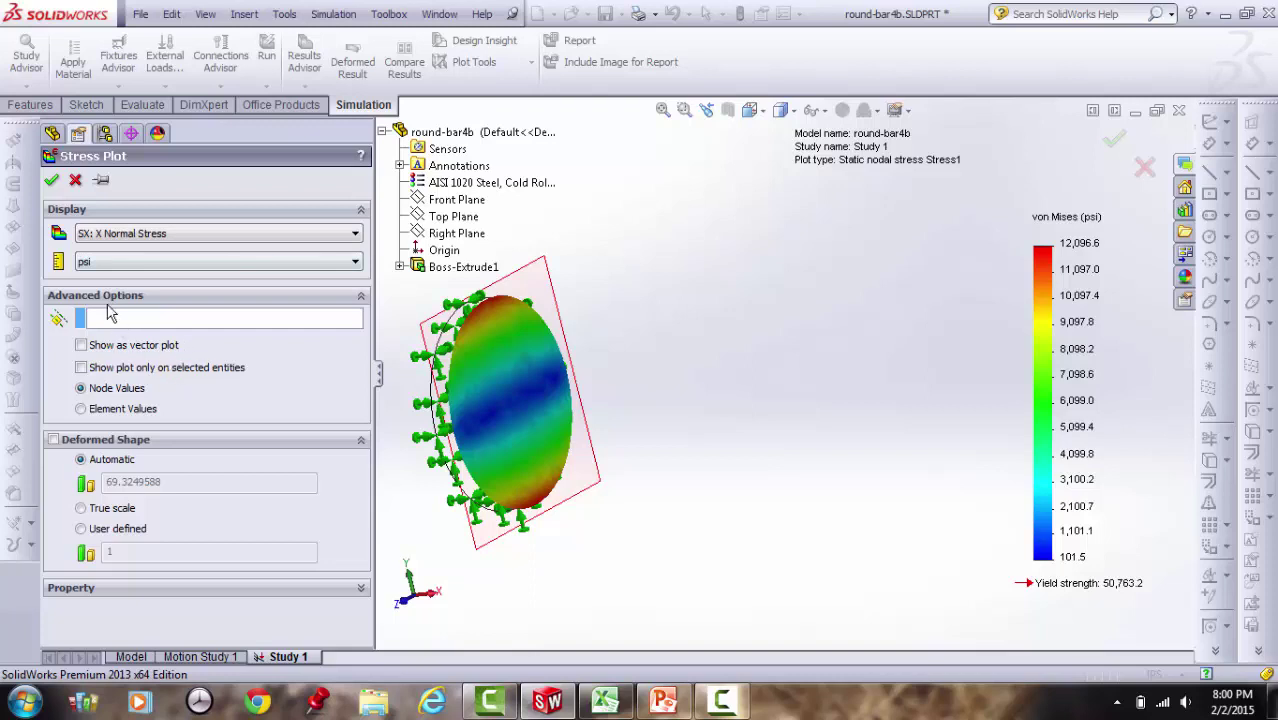
click(51, 180)
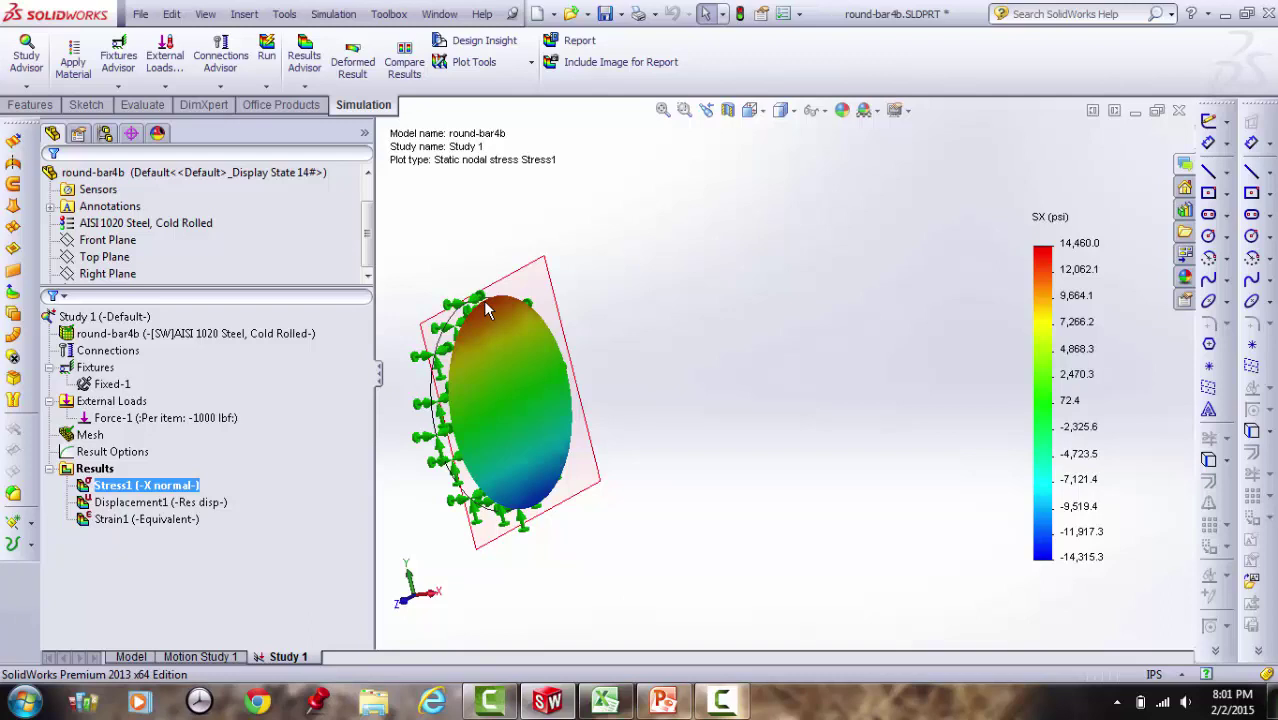
Probe the X normal stress at two locations along the upper edge of the clipped section near the fixed end
click(274, 452)
click(252, 475)
click(183, 487)
right_click(183, 489)
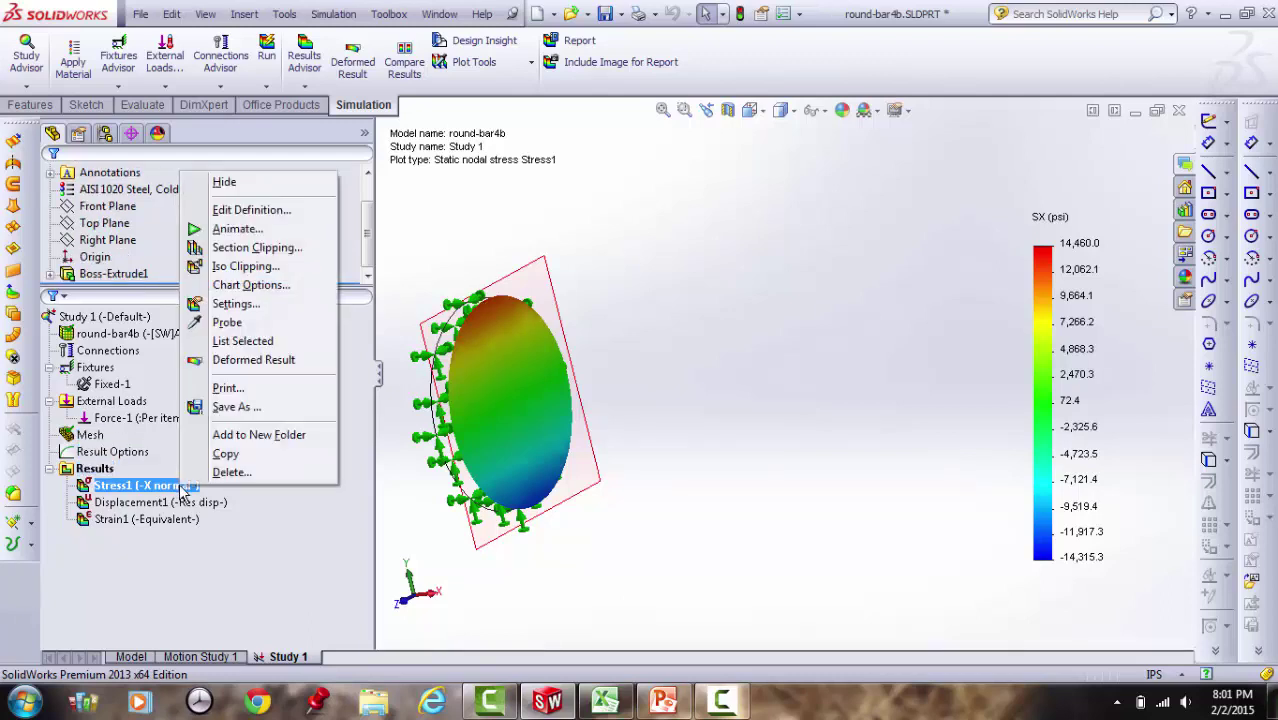
click(222, 322)
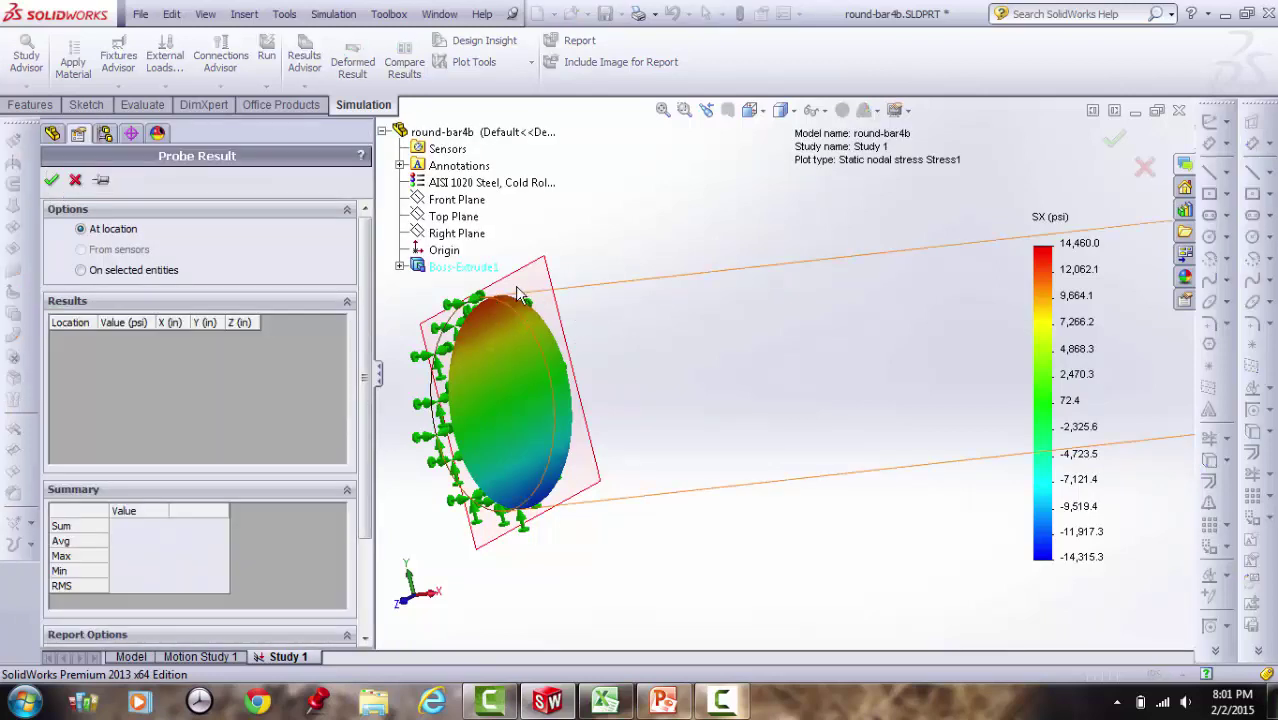
scroll(517, 292, down, 2)
scroll(523, 292, down, 3)
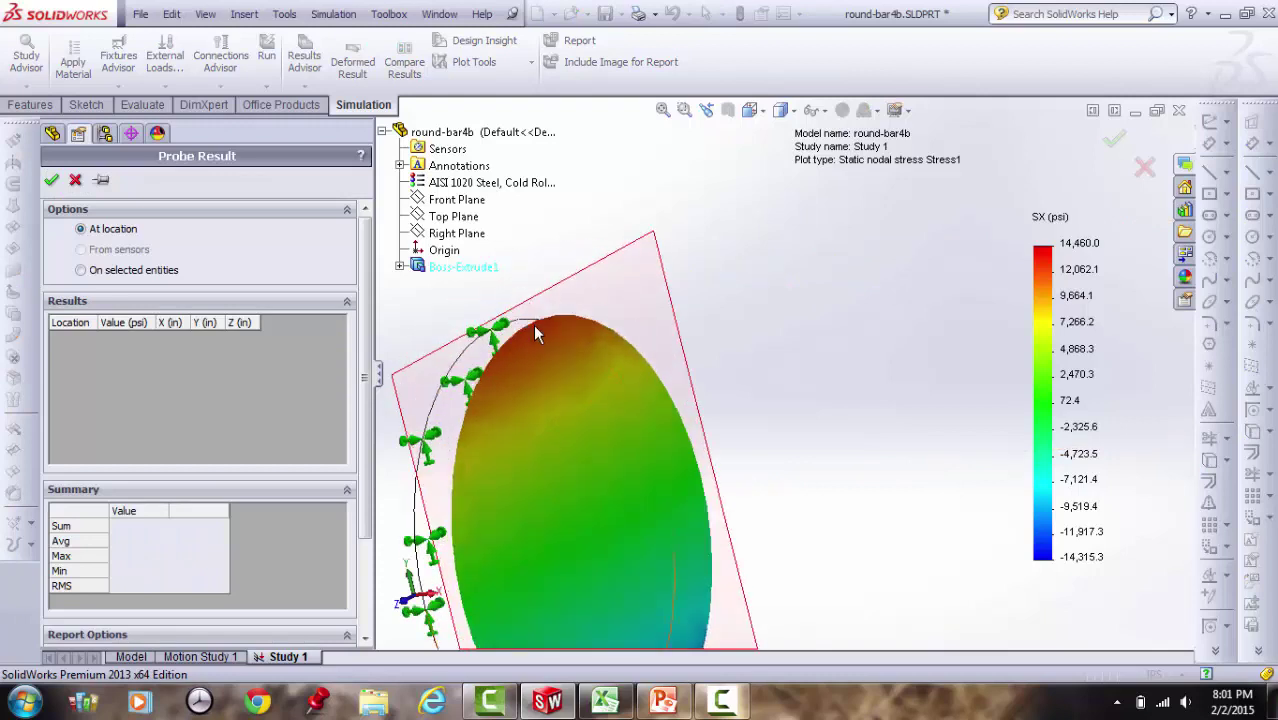
scroll(531, 330, down, 1)
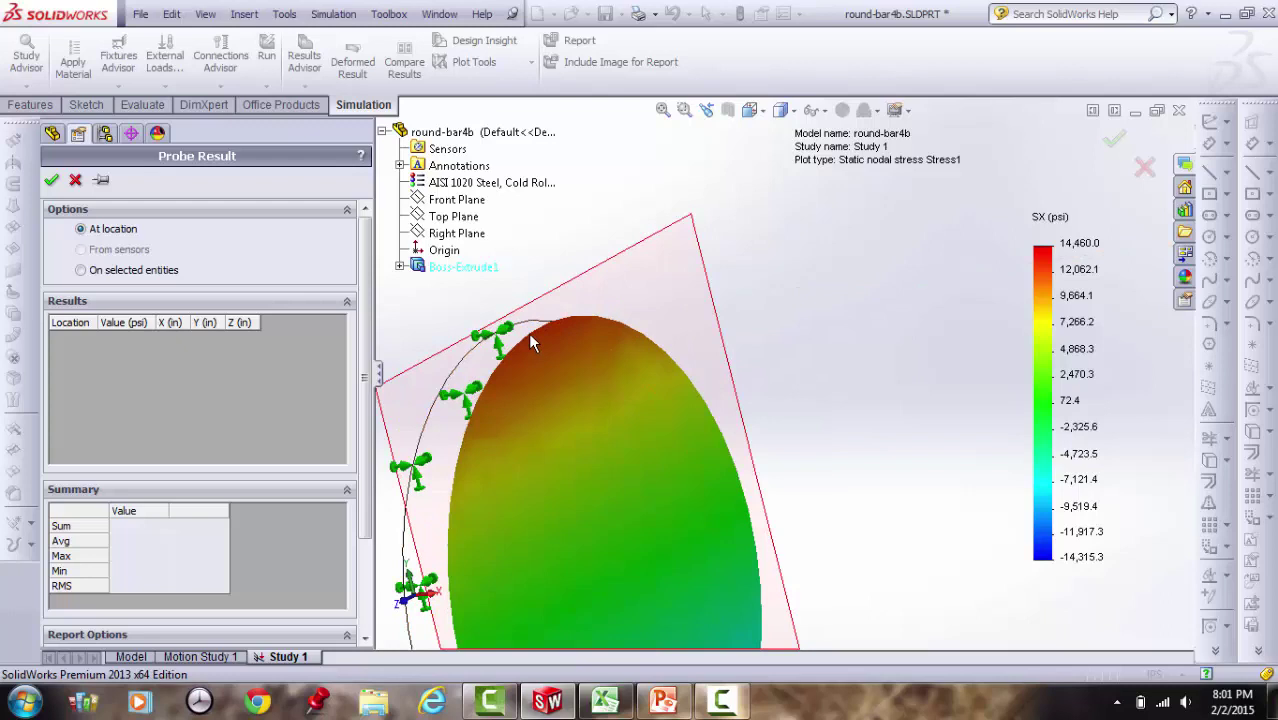
click(541, 332)
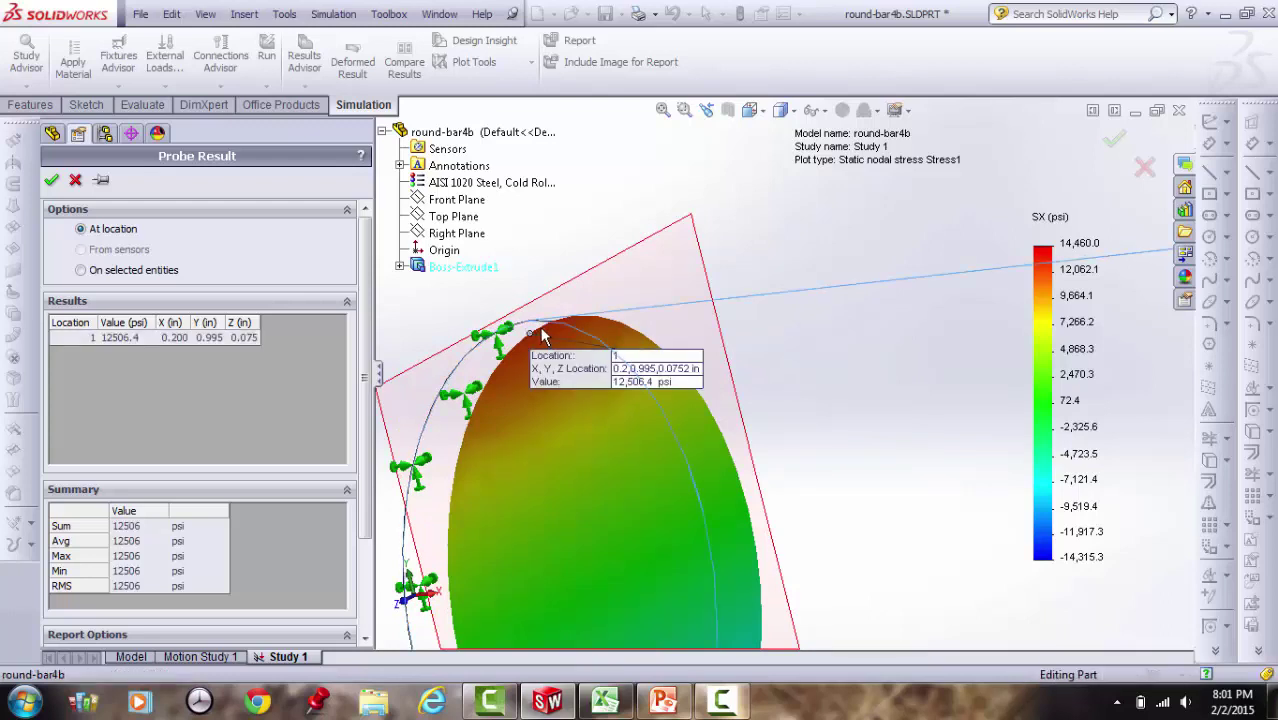
click(585, 331)
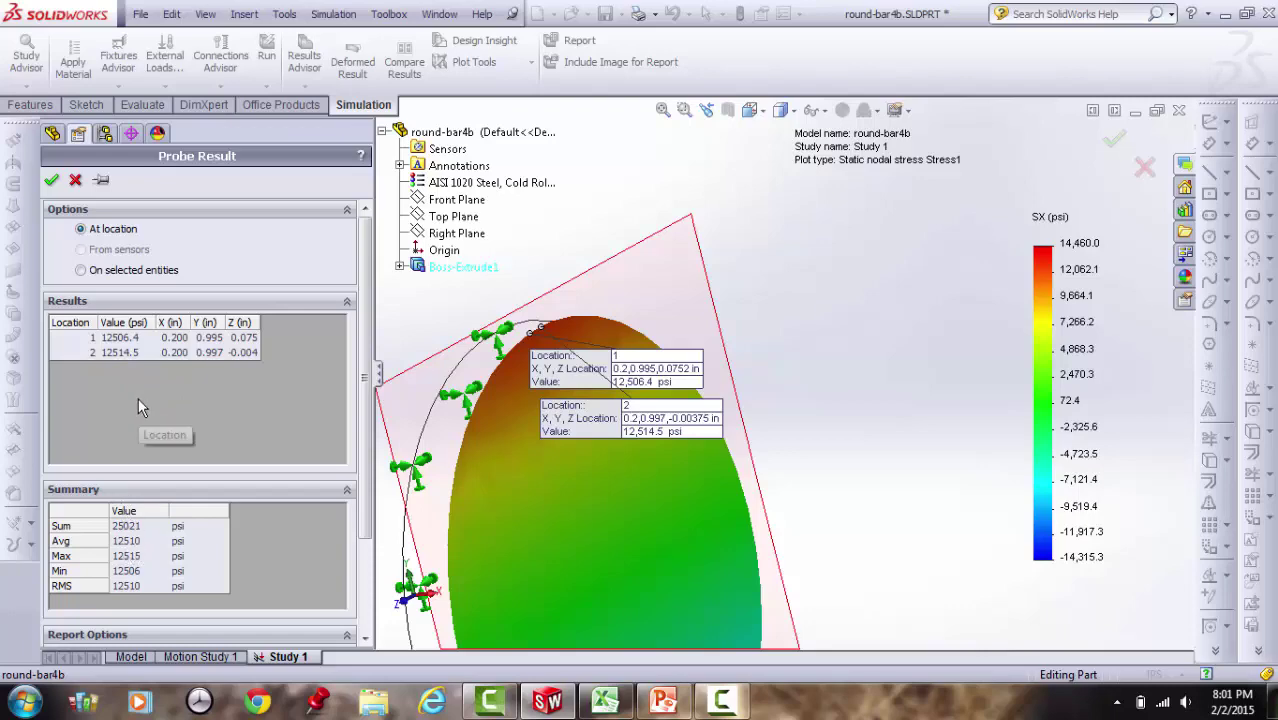
scroll(684, 502, up, 3)
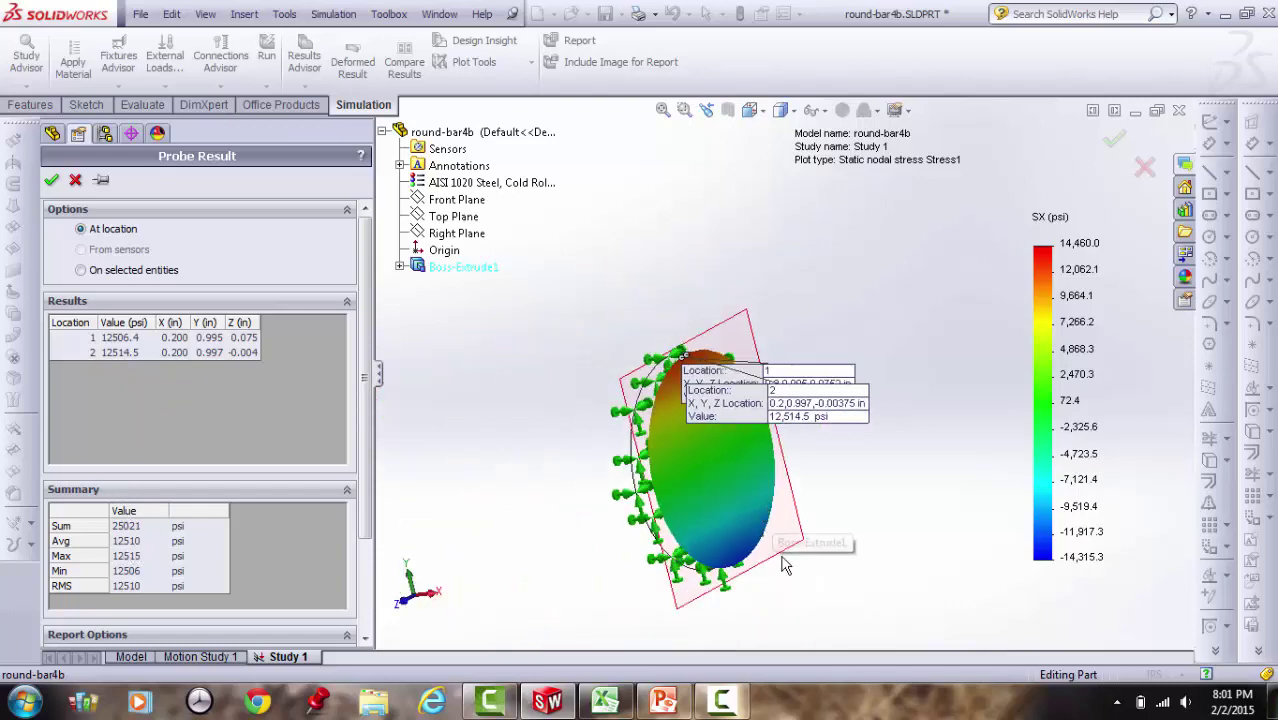
Clear the existing probe results, probe the X normal stress at three points along the section's bottom edge, and close the probe
scroll(750, 540, down, 5)
scroll(752, 500, down, 3)
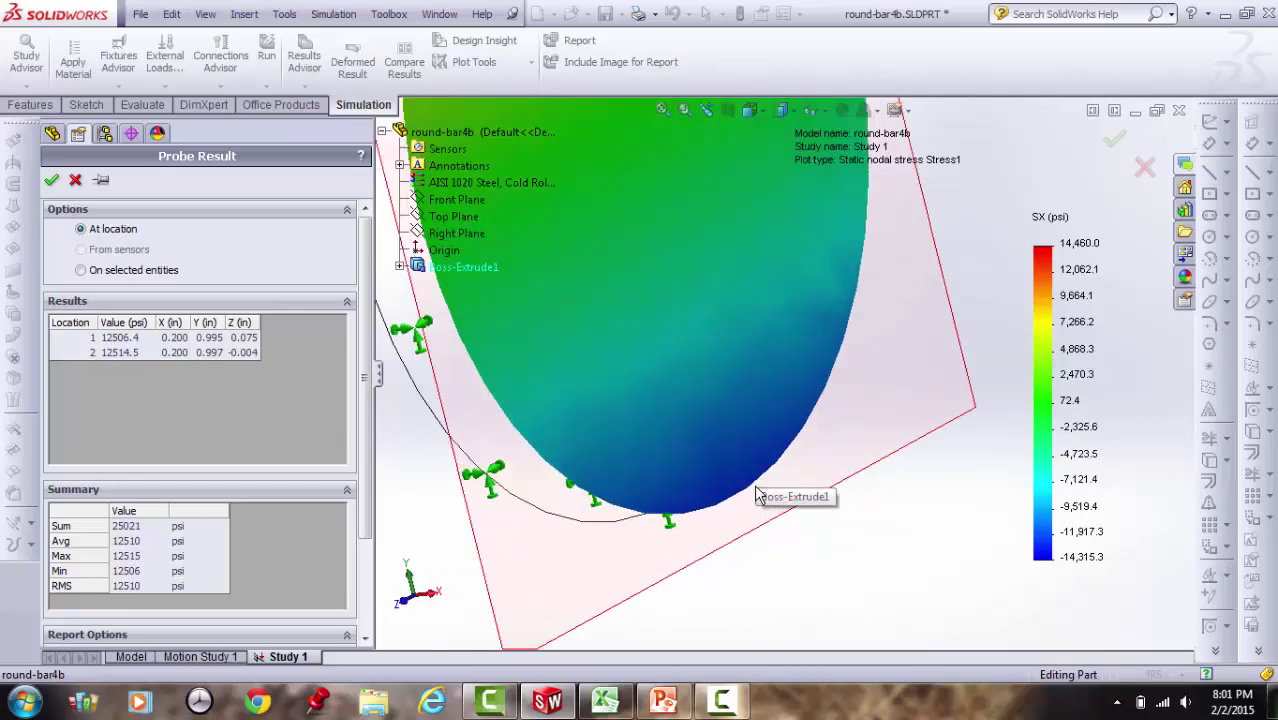
right_click(140, 360)
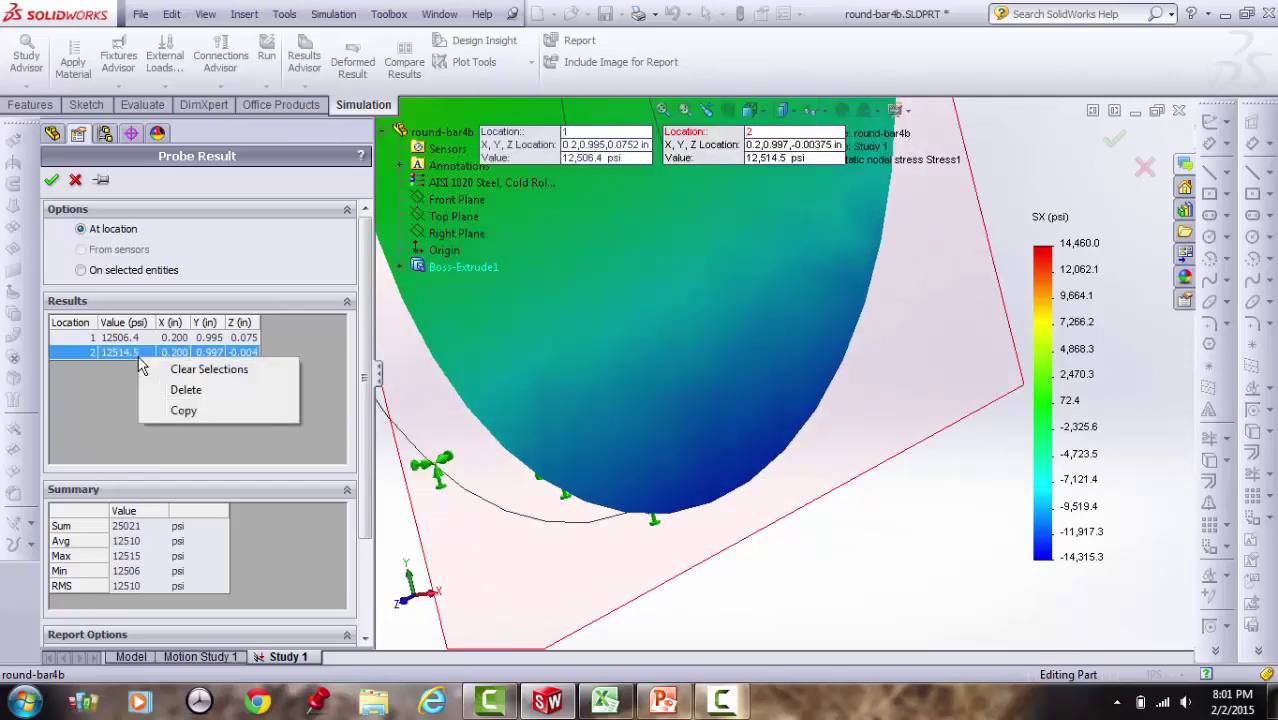
click(182, 367)
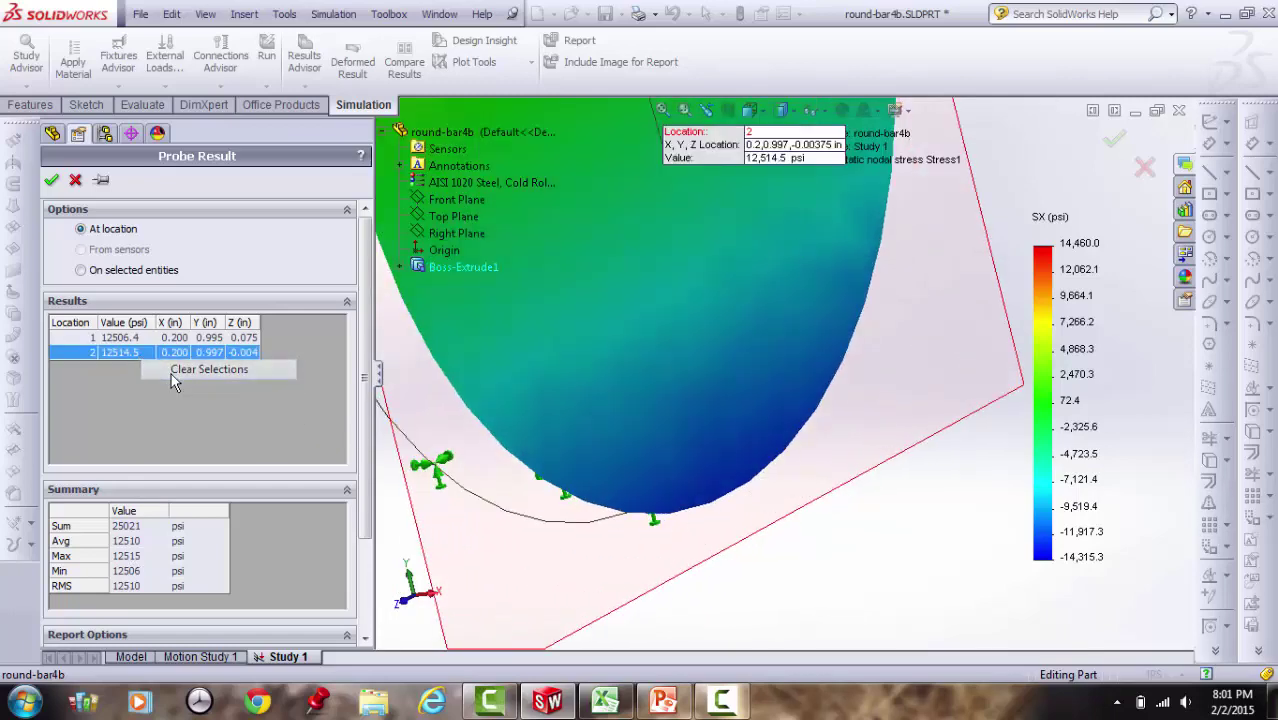
click(734, 494)
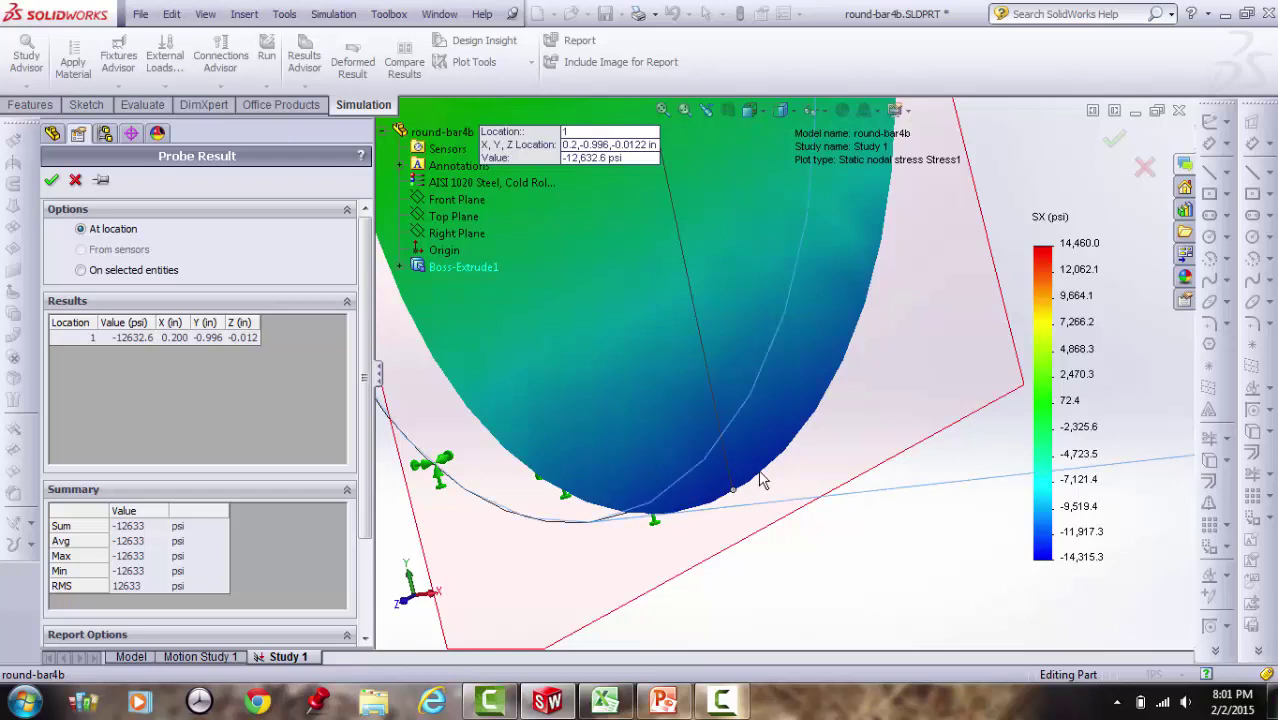
click(758, 470)
click(716, 496)
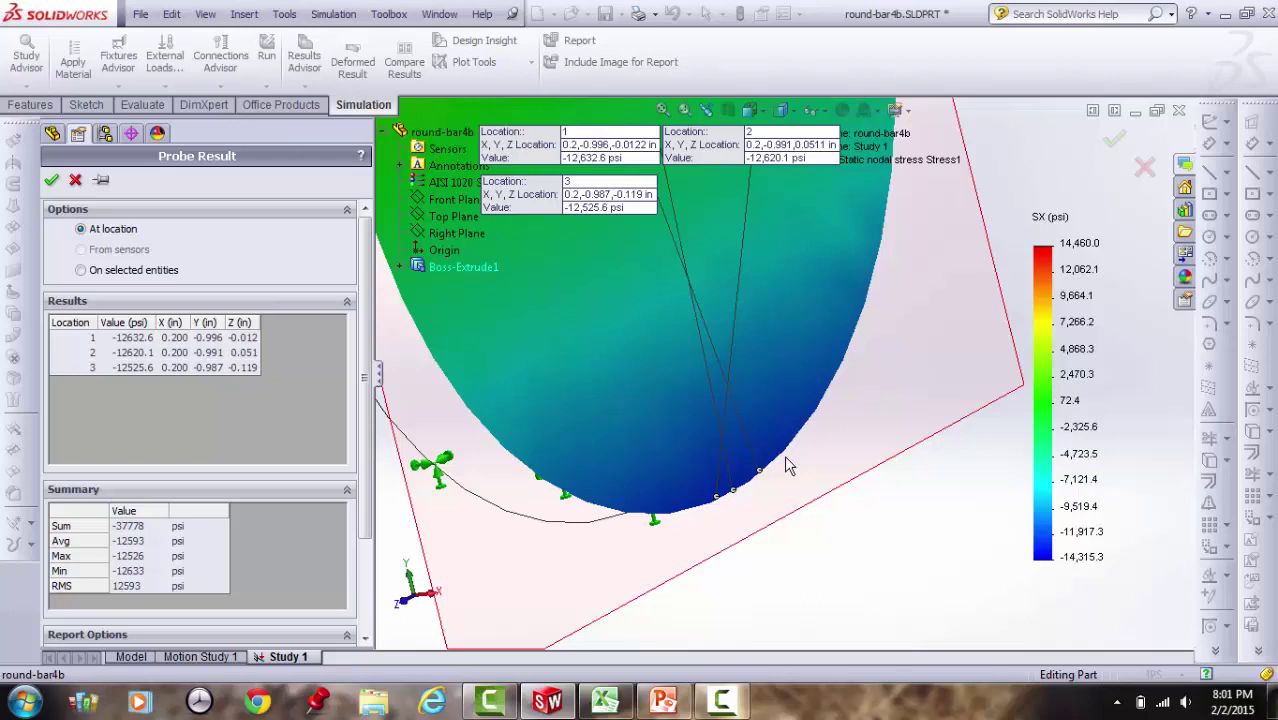
click(75, 180)
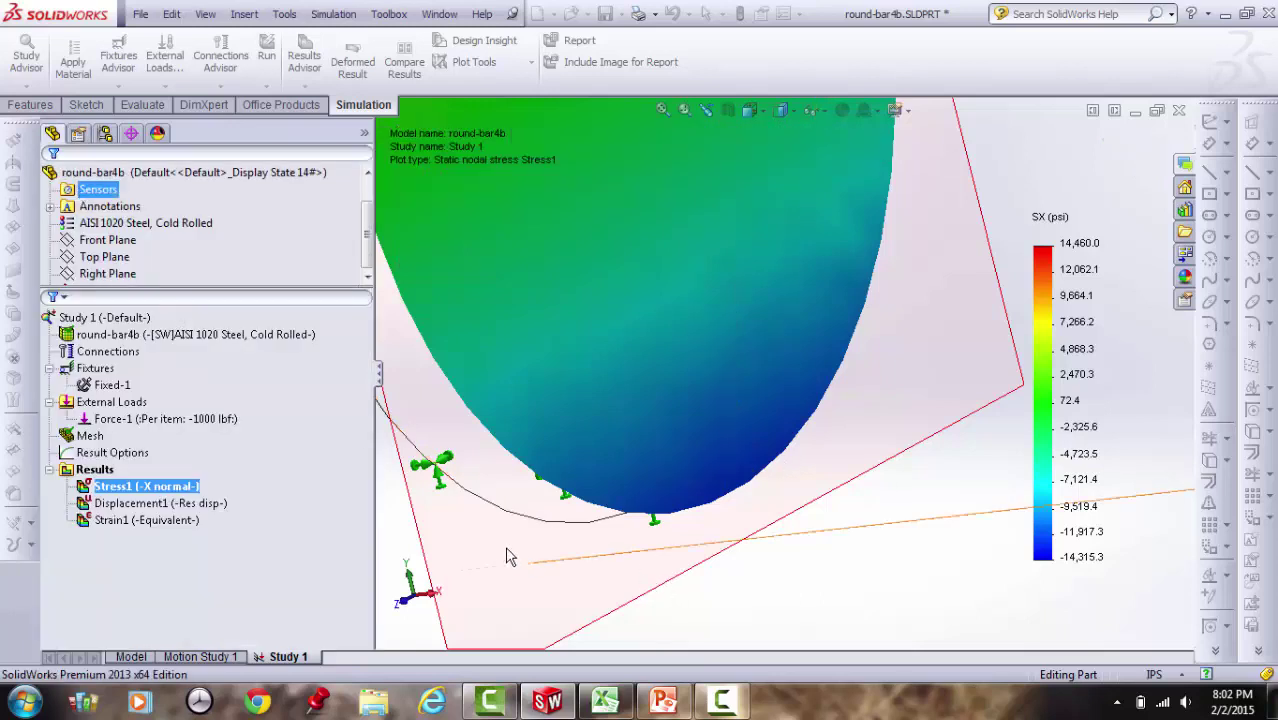
middle_drag(724, 412, 698, 467)
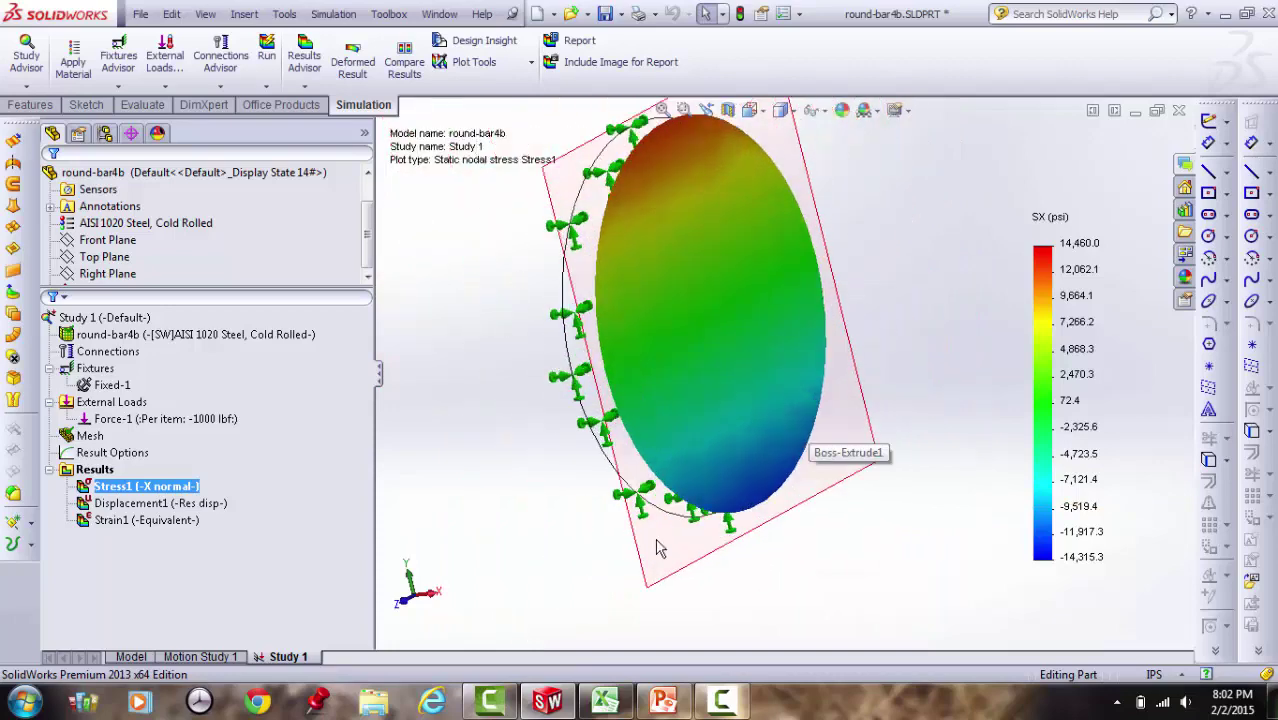
Switch to Excel and enter 12510 as the Solid Works FEA sigma in H13 of the bending example
click(608, 706)
key(Down)
key(Left)
key(Left)
text(12510)
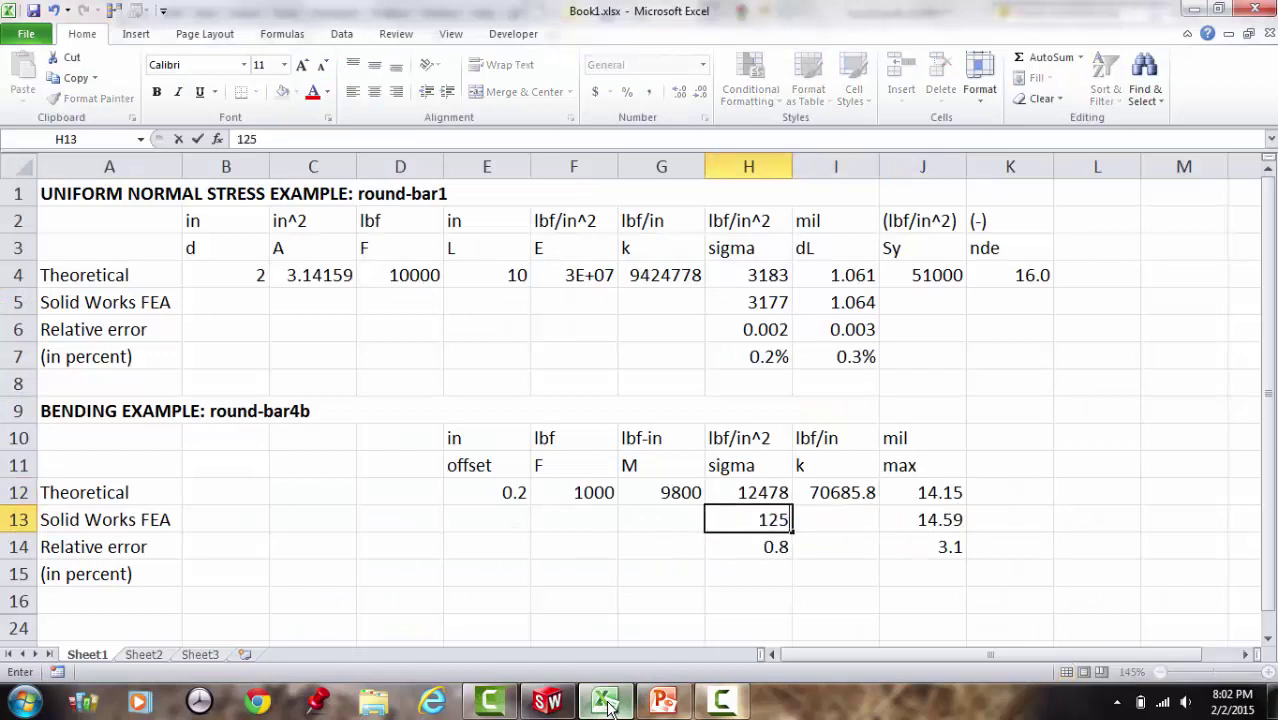
key(Return)
Compare the theoretical and FEA bending stresses and check the relative error formula in H14
key(Up)
key(Left)
key(Left)
key(Left)
key(Left)
key(Left)
key(Left)
key(Left)
key(Right)
key(Right)
key(Right)
key(Right)
key(Right)
key(Right)
key(Right)
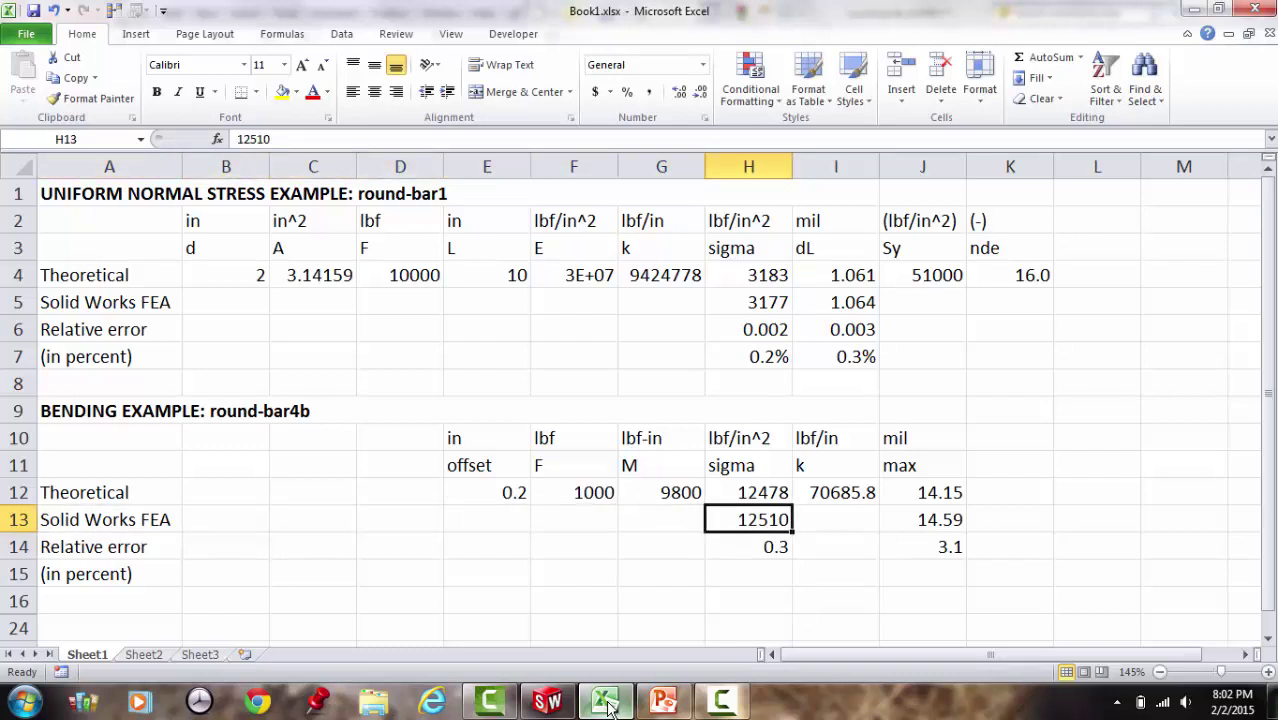
key(Down)
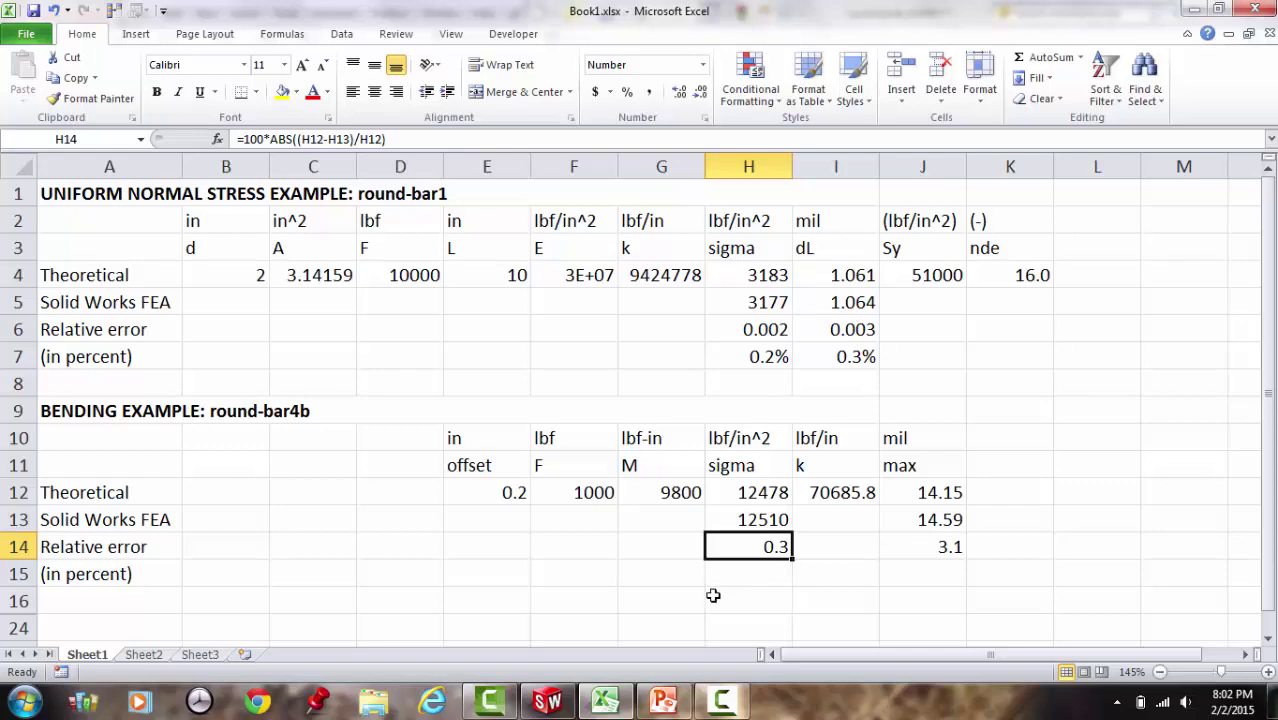
Switch to SolidWorks and show the Displacement1 plot of the round-bar4b study
click(552, 704)
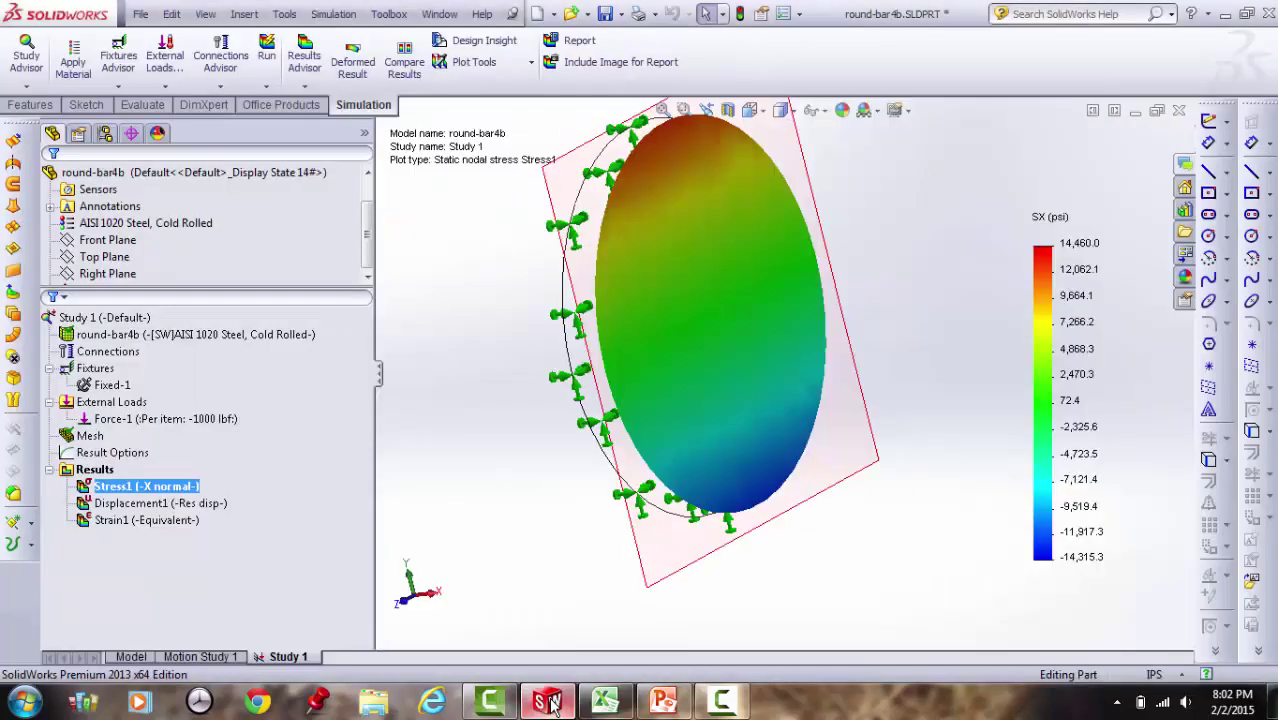
scroll(870, 470, down, 5)
scroll(897, 390, down, 3)
scroll(949, 319, up, 3)
scroll(963, 319, down, 3)
scroll(852, 367, up, 2)
scroll(852, 367, up, 1)
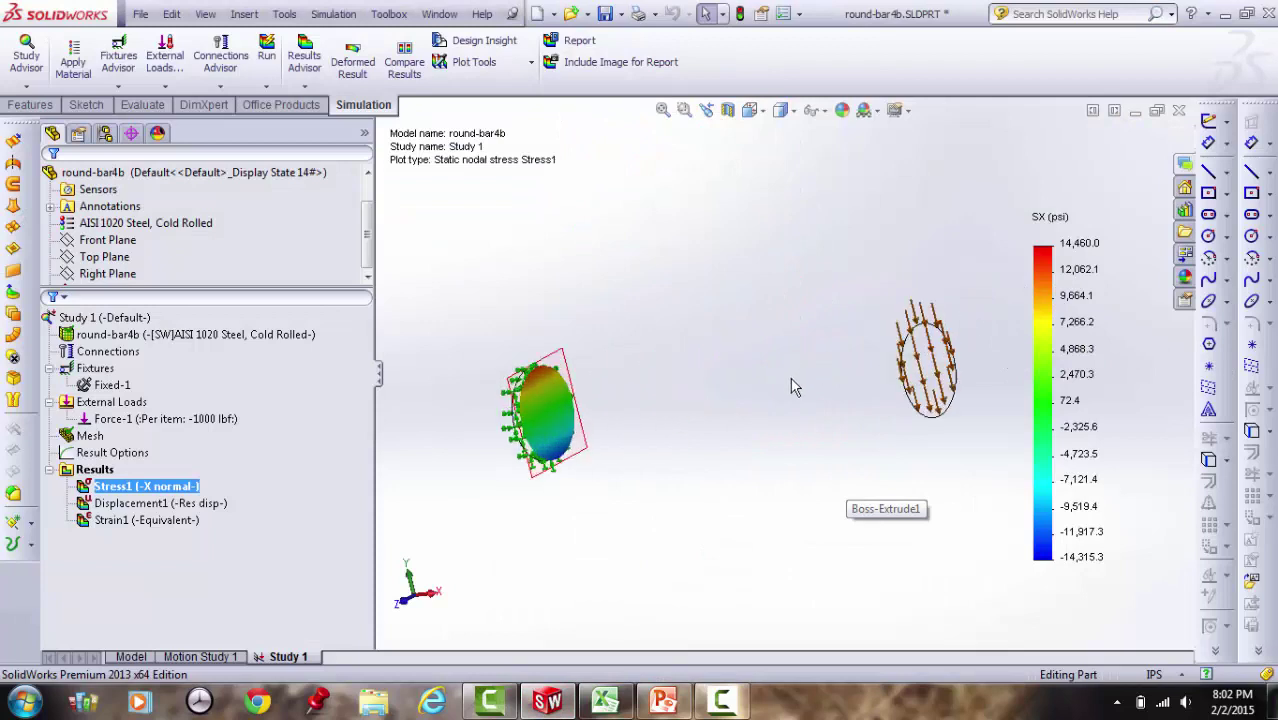
click(132, 503)
right_click(132, 505)
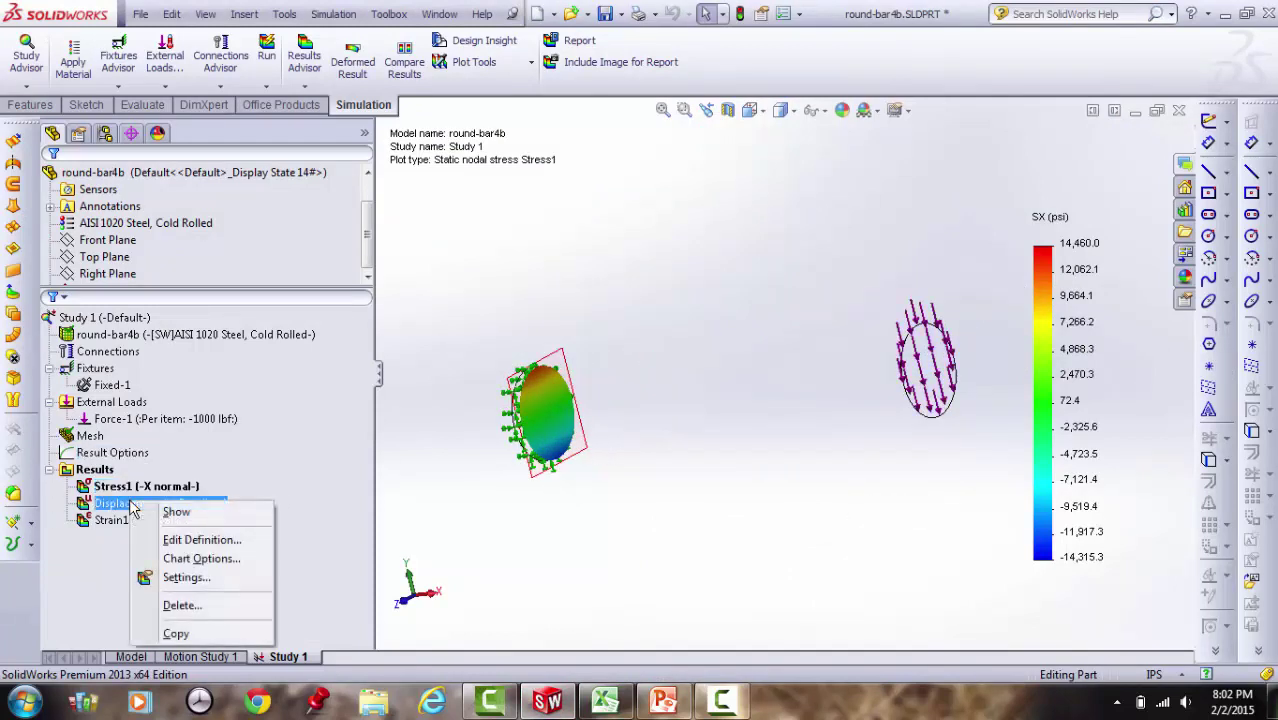
click(152, 513)
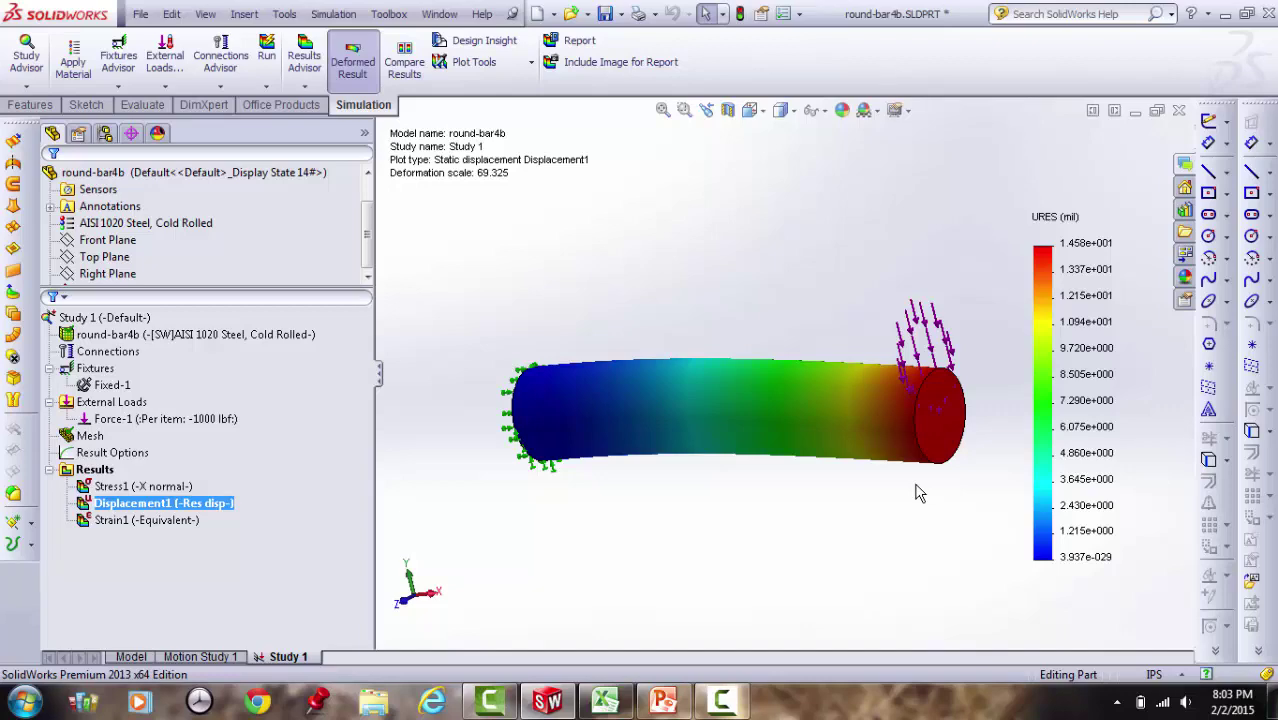
Switch to Excel and set the Solid Works FEA maximum deflection in J13 to 14.58 mil
click(605, 700)
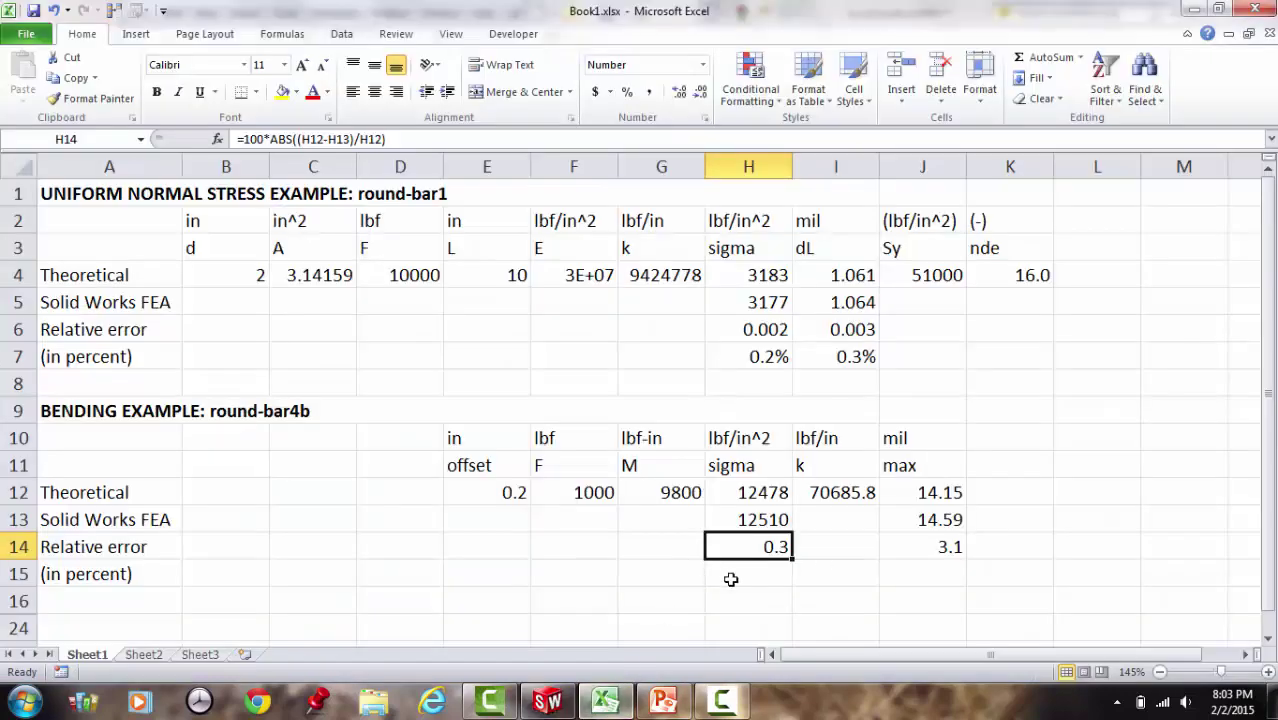
key(Up)
key(Up)
key(Down)
key(Right)
key(Right)
text(`)
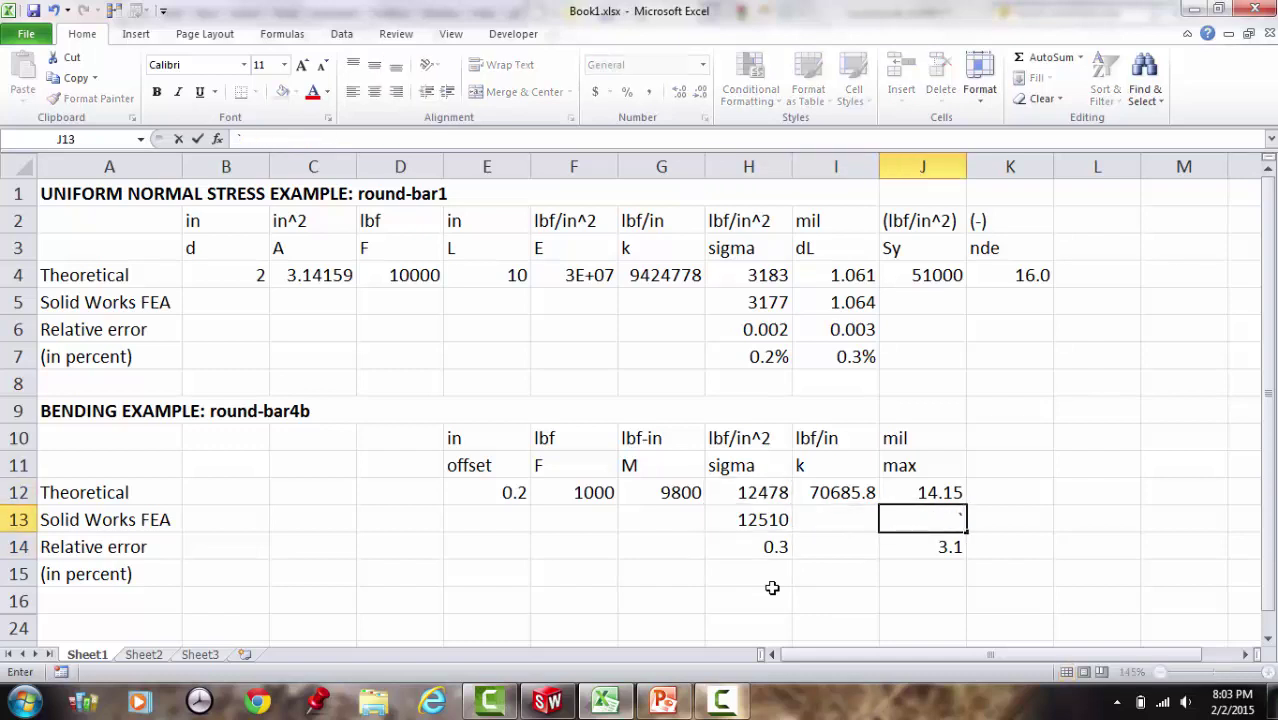
key(BackSpace)
text(14.58)
key(Return)
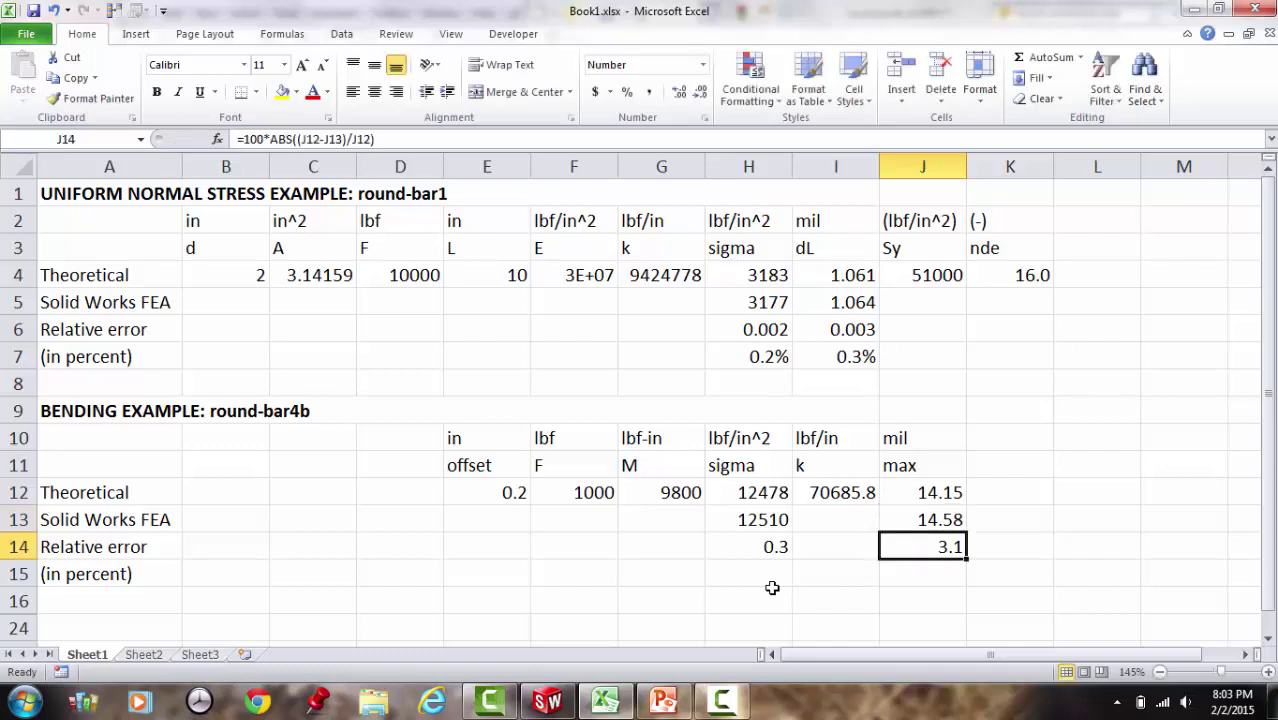
Compare the bending deflection values and their relative error in column J, and switch to the Torsion slide in PowerPoint
key(Up)
key(Up)
key(Down)
key(Down)
key(Down)
key(Up)
click(663, 700)
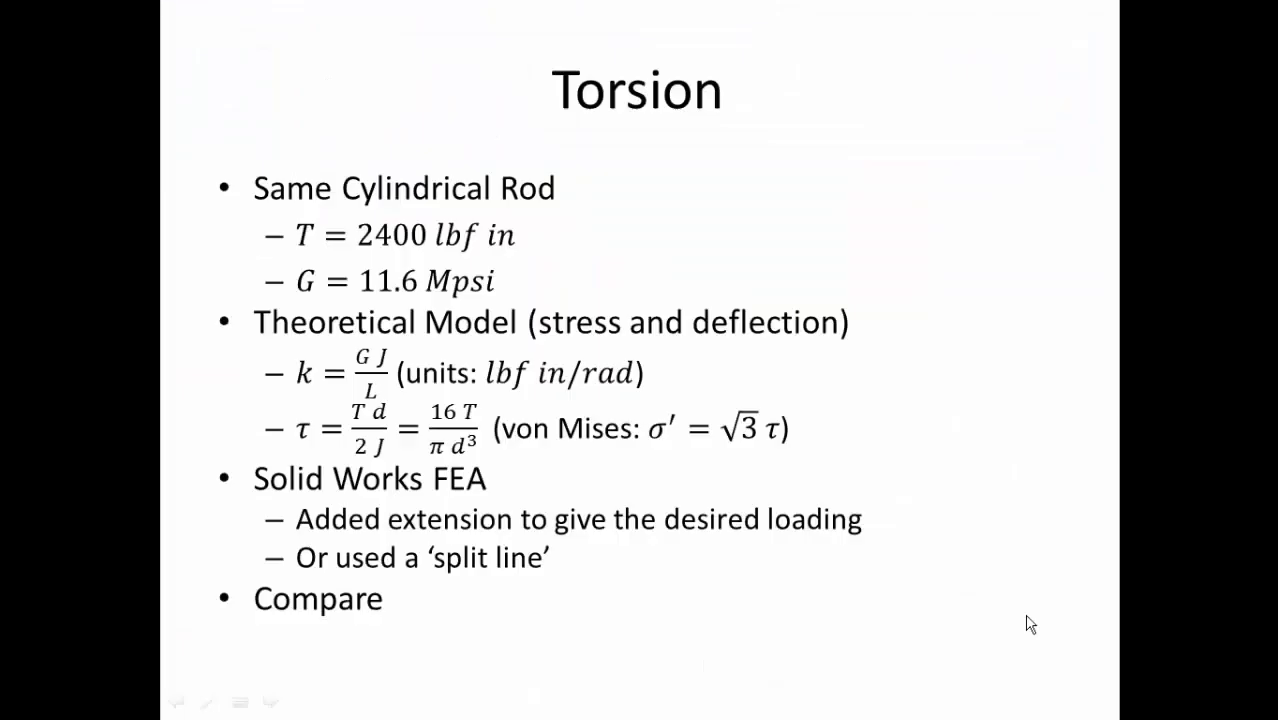
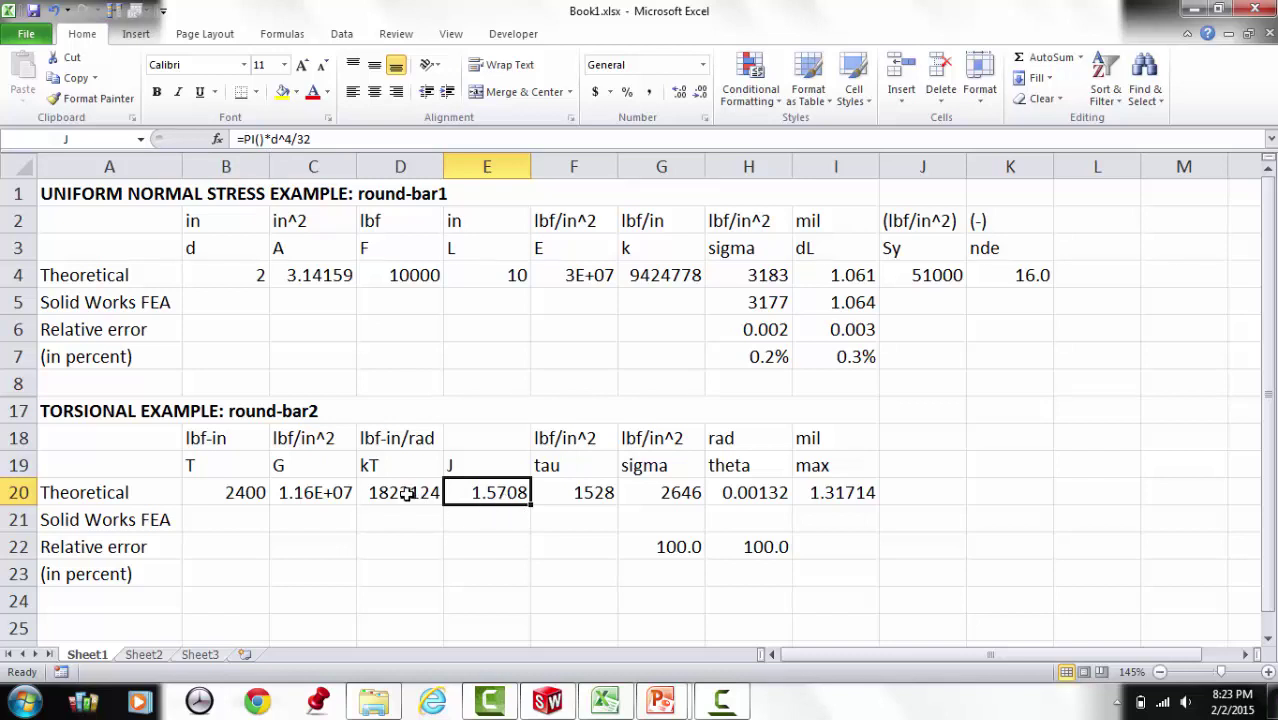
Examine the theoretical torsion formulas for tau, sigma, theta, T, kT and max deflection in row 20 of the Excel sheet
click(594, 496)
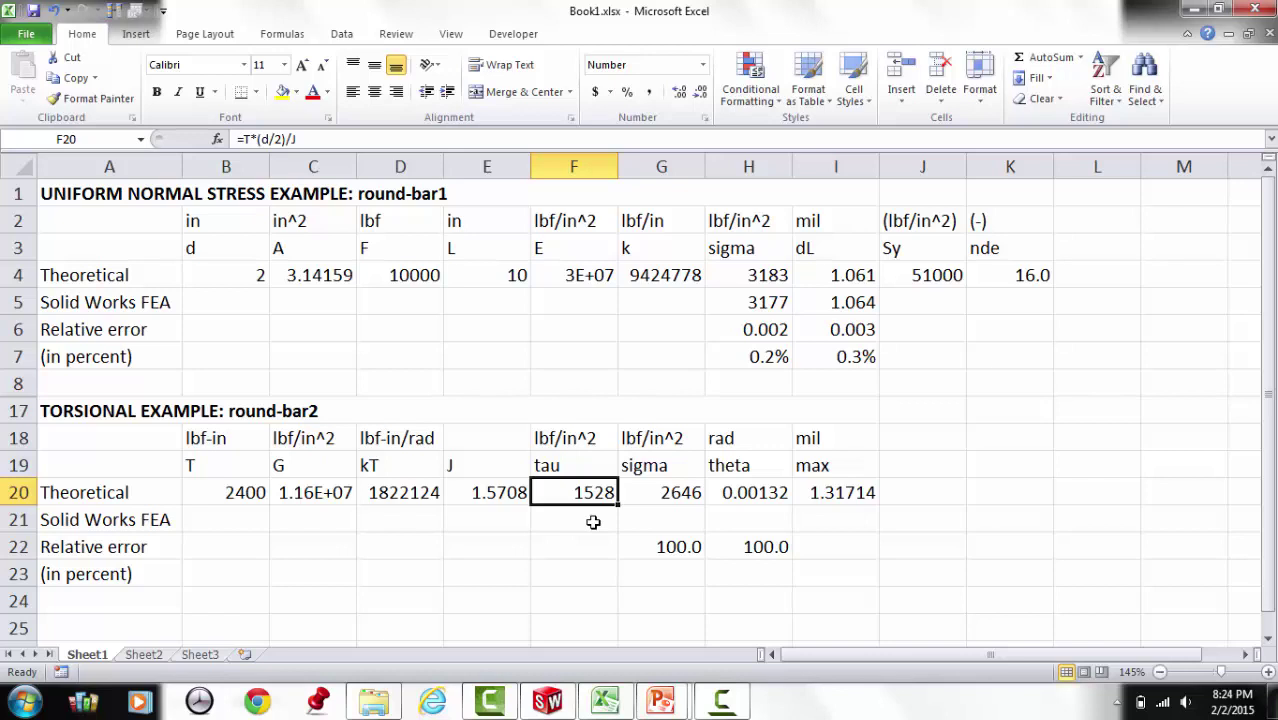
click(684, 497)
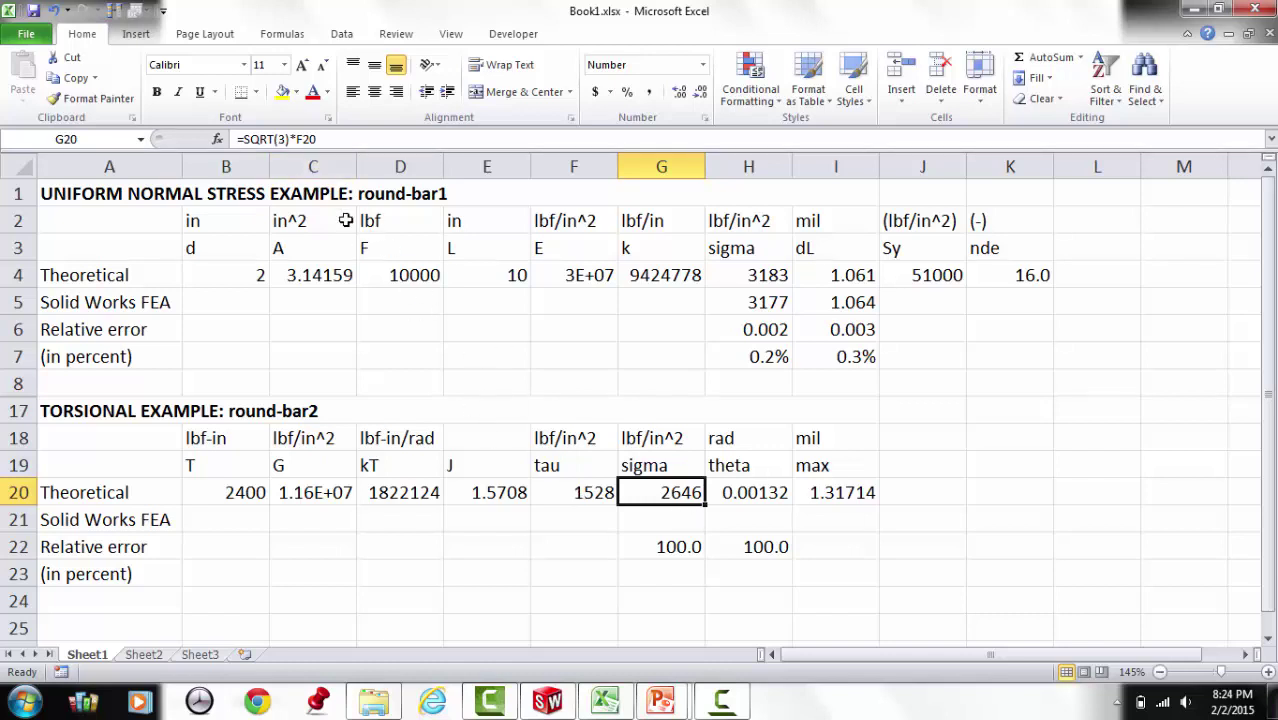
click(763, 495)
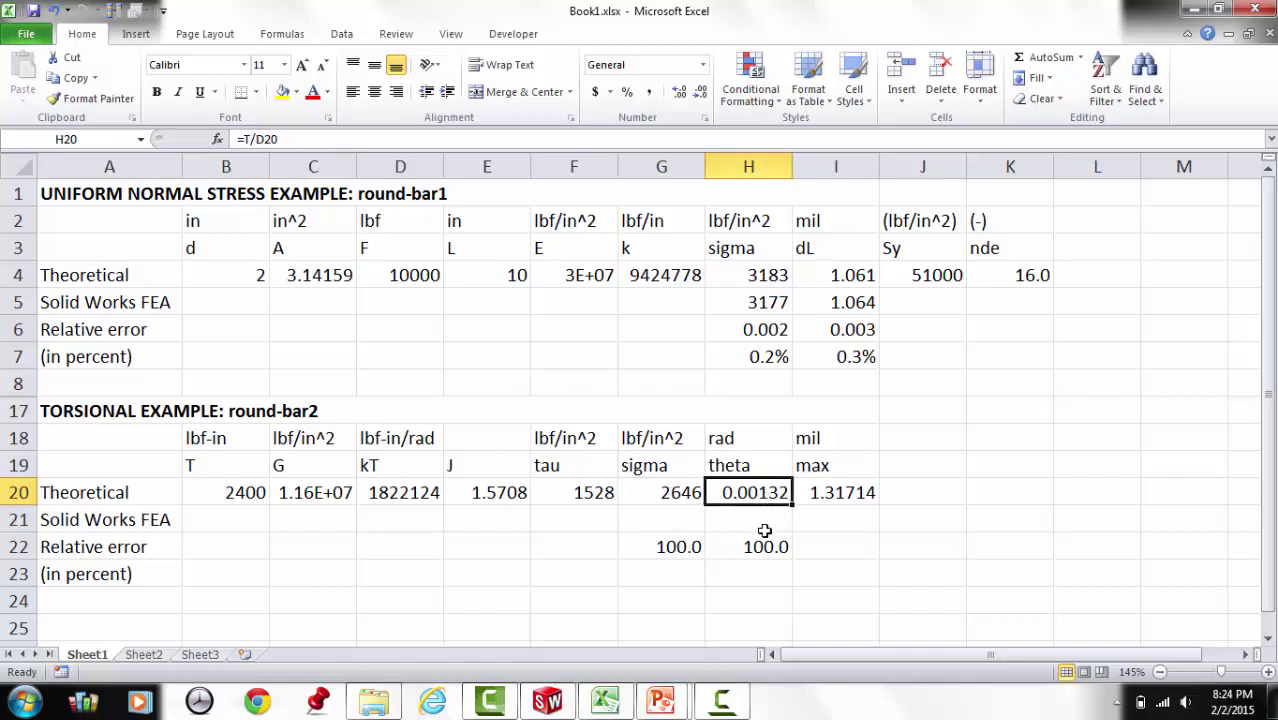
click(216, 492)
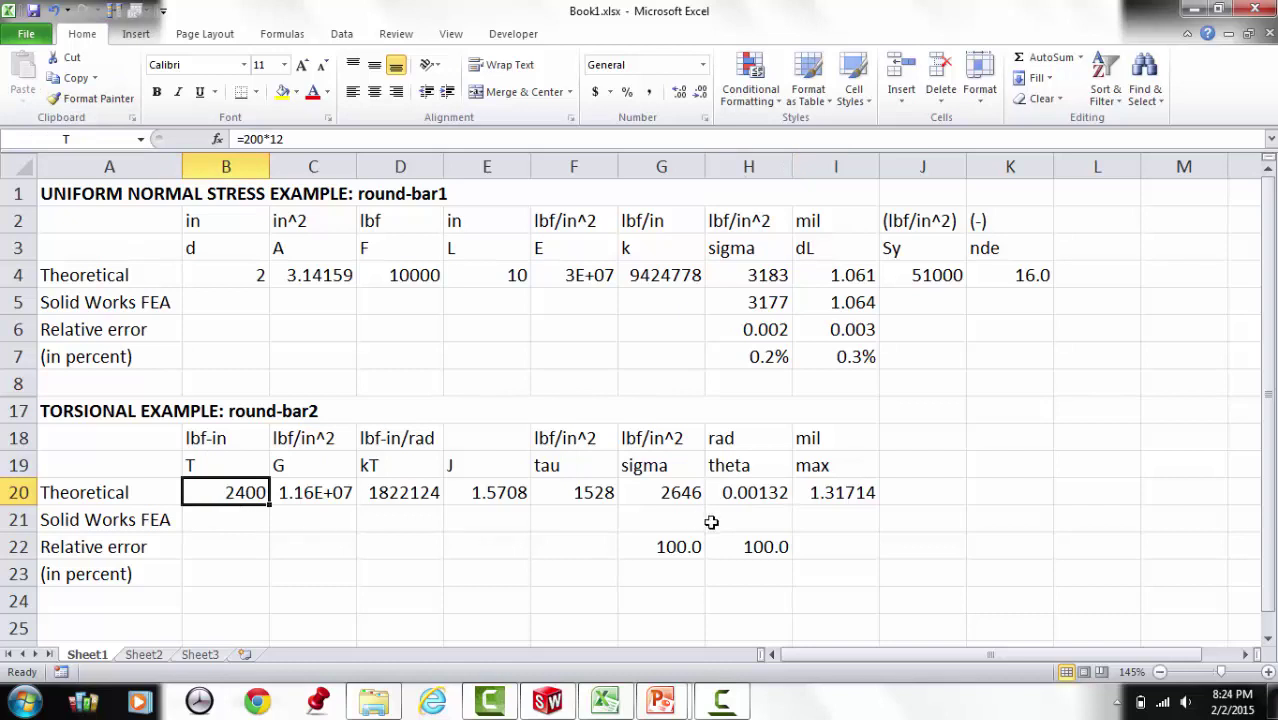
click(420, 491)
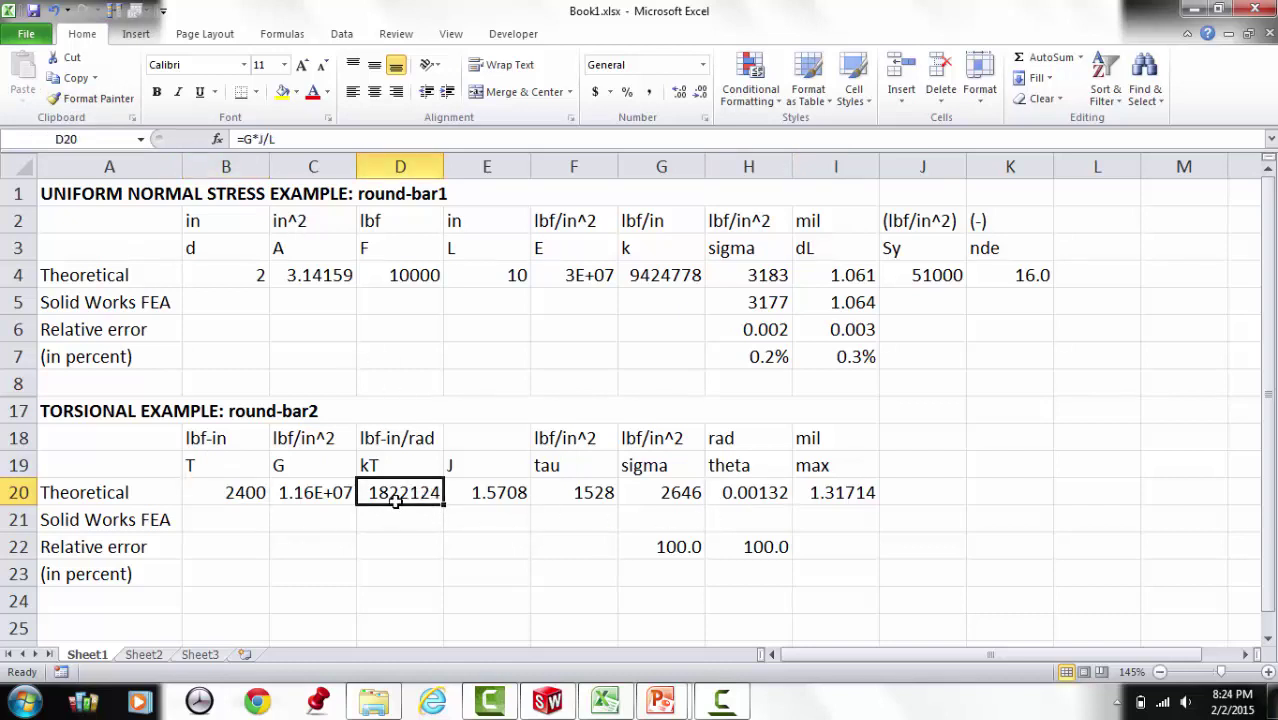
click(762, 492)
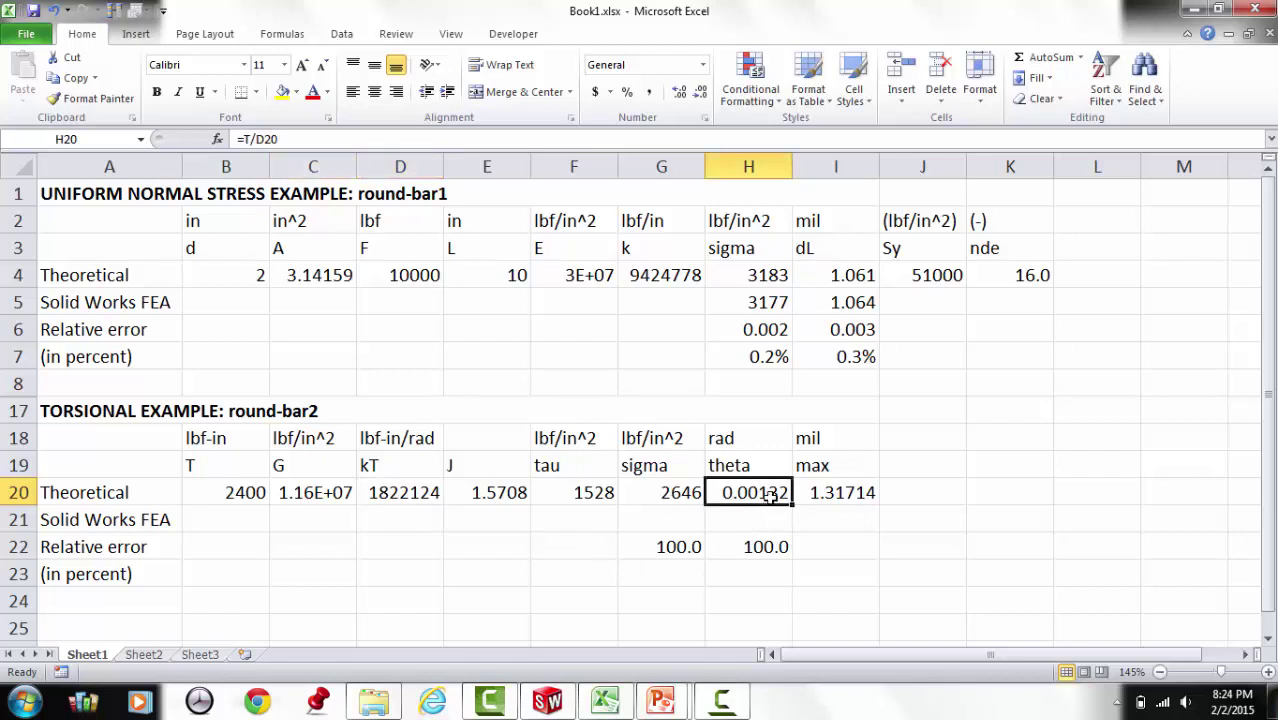
click(844, 492)
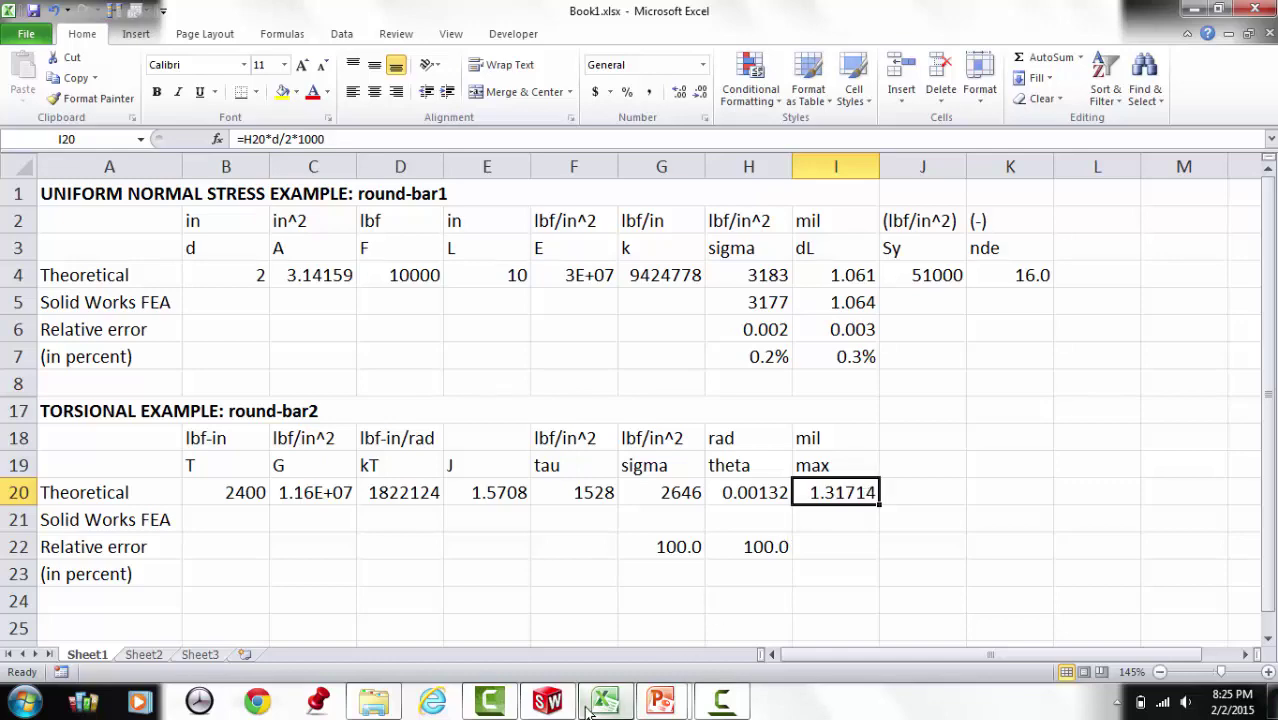
Switch to SolidWorks and inspect the round-bar2 rod, its fixed end and the loaded crossbar extension from several sides
click(549, 703)
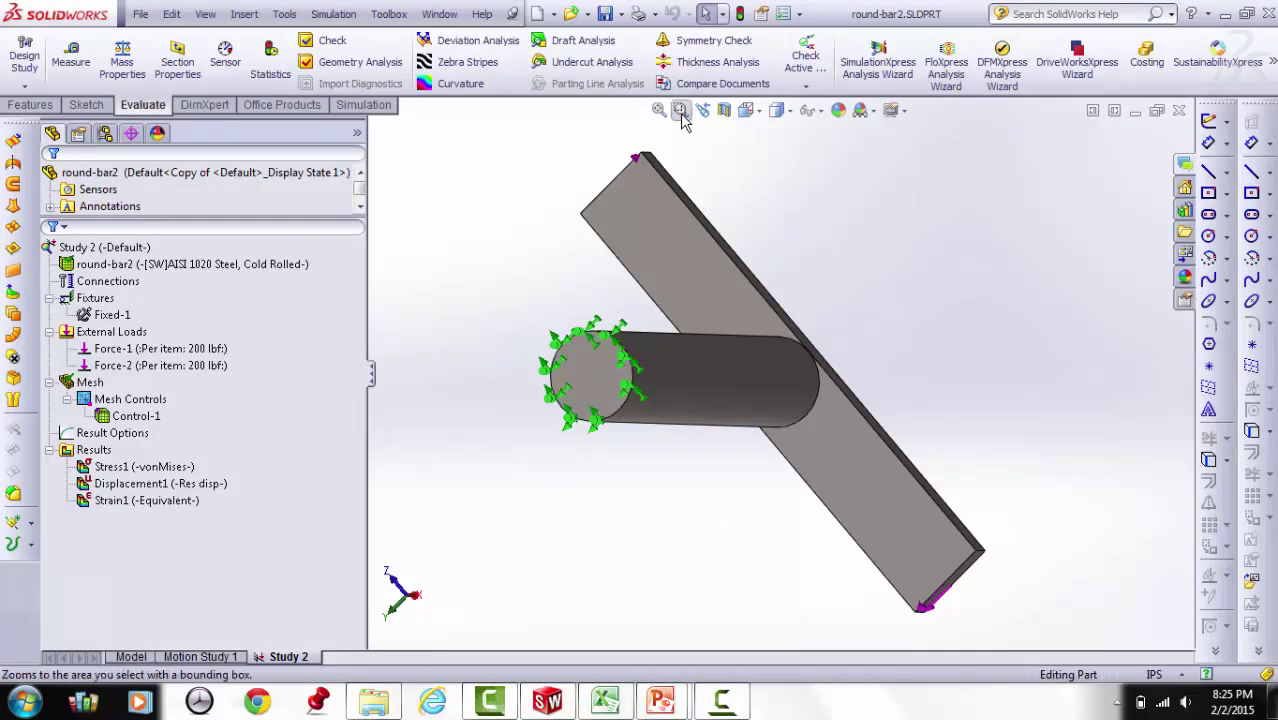
right_click(795, 220)
click(857, 316)
drag(865, 330, 650, 462)
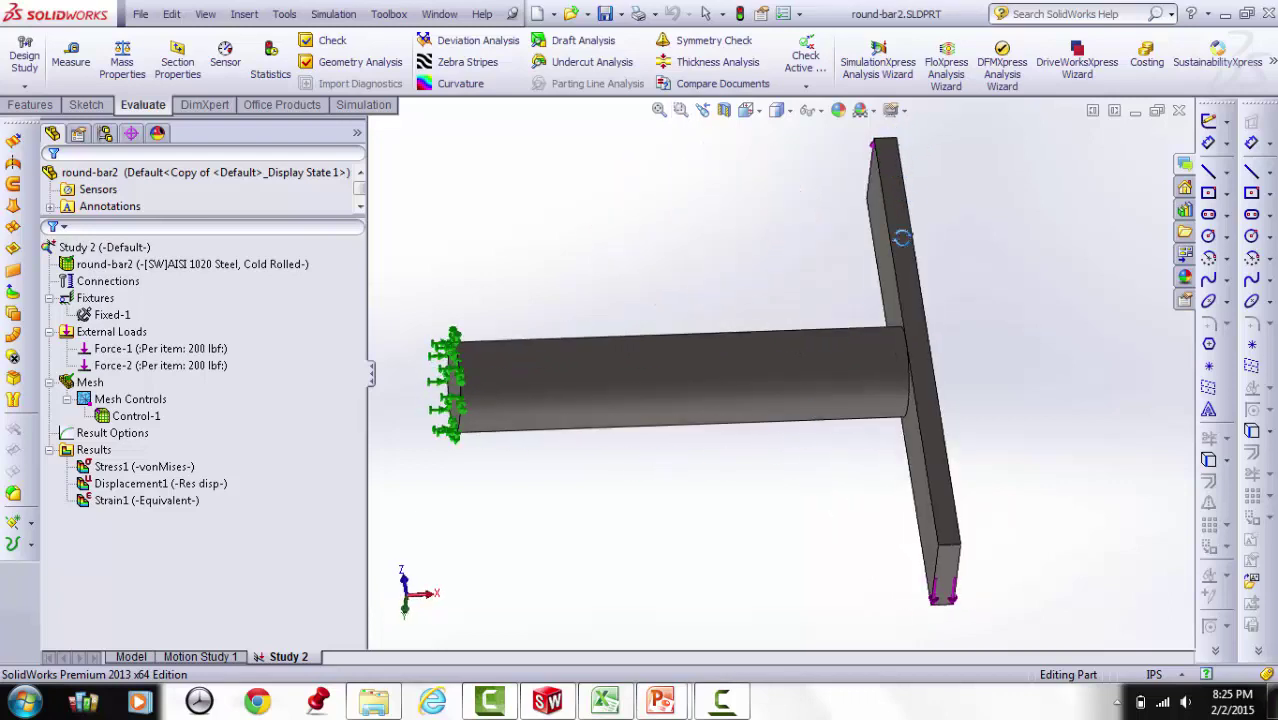
drag(973, 407, 1004, 410)
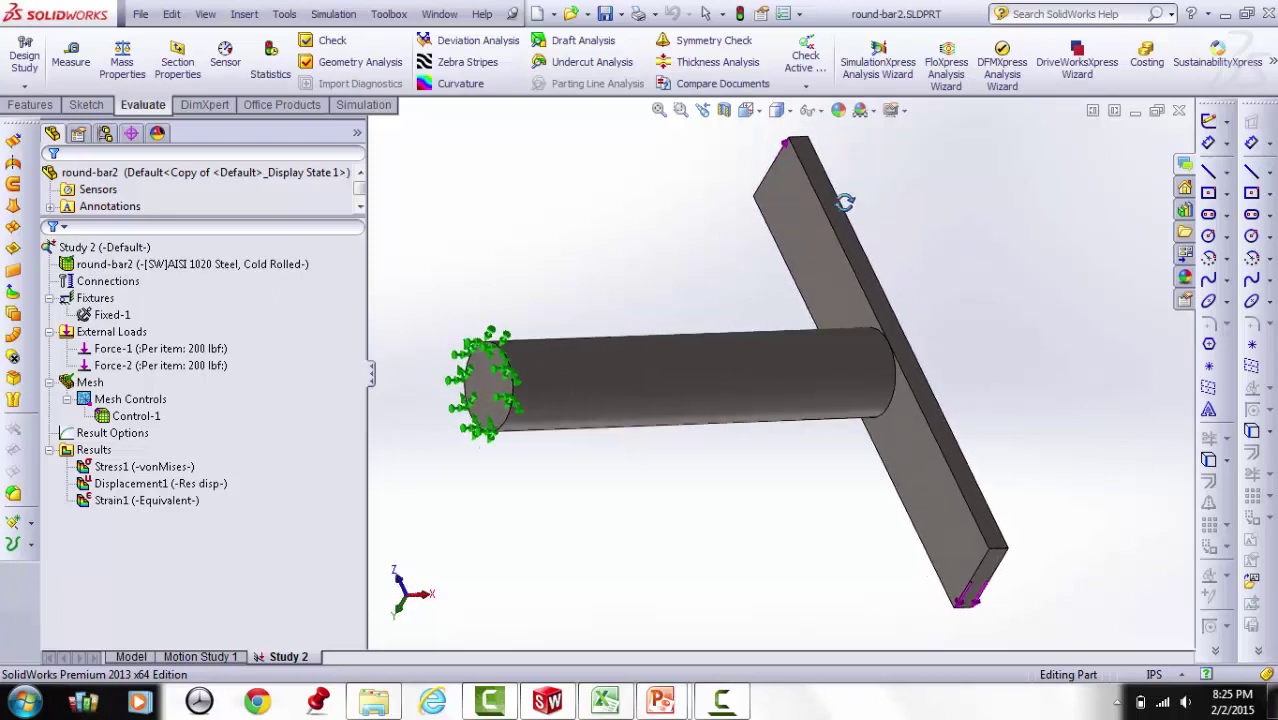
drag(1038, 522, 887, 491)
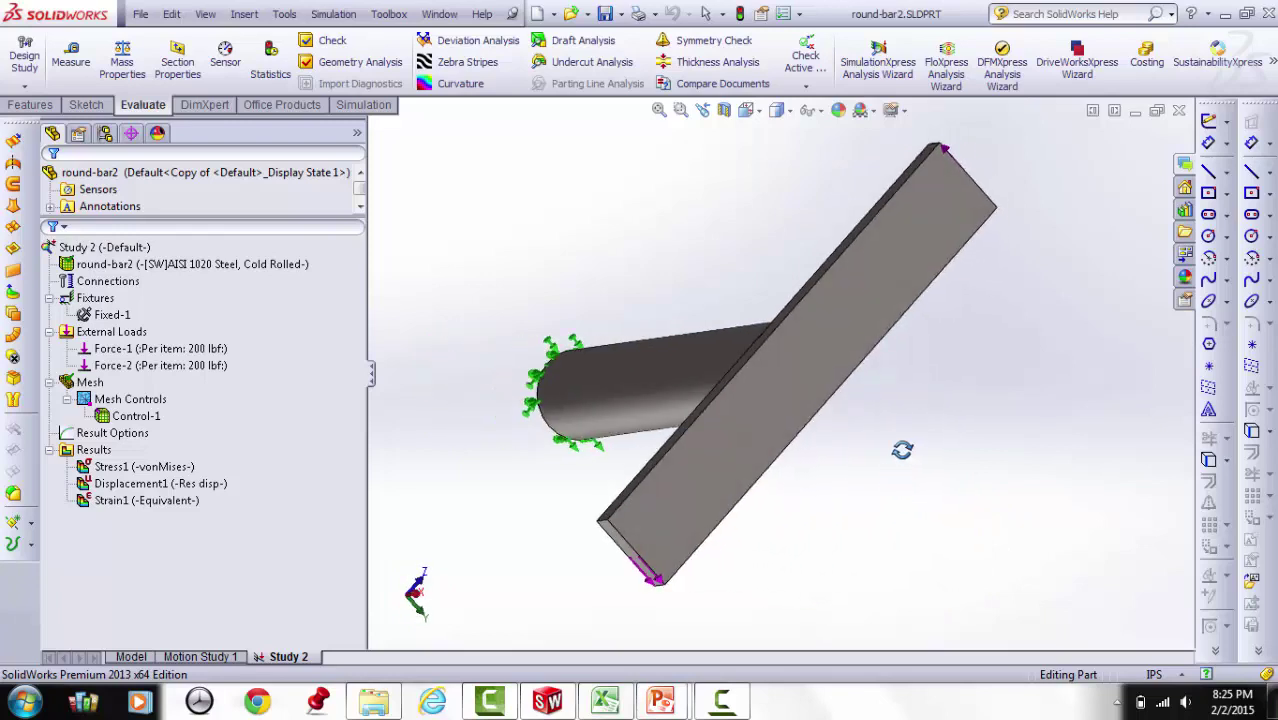
mouse_move(901, 448)
mouse_down()
mouse_move(870, 499)
mouse_move(873, 476)
mouse_move(904, 471)
mouse_up()
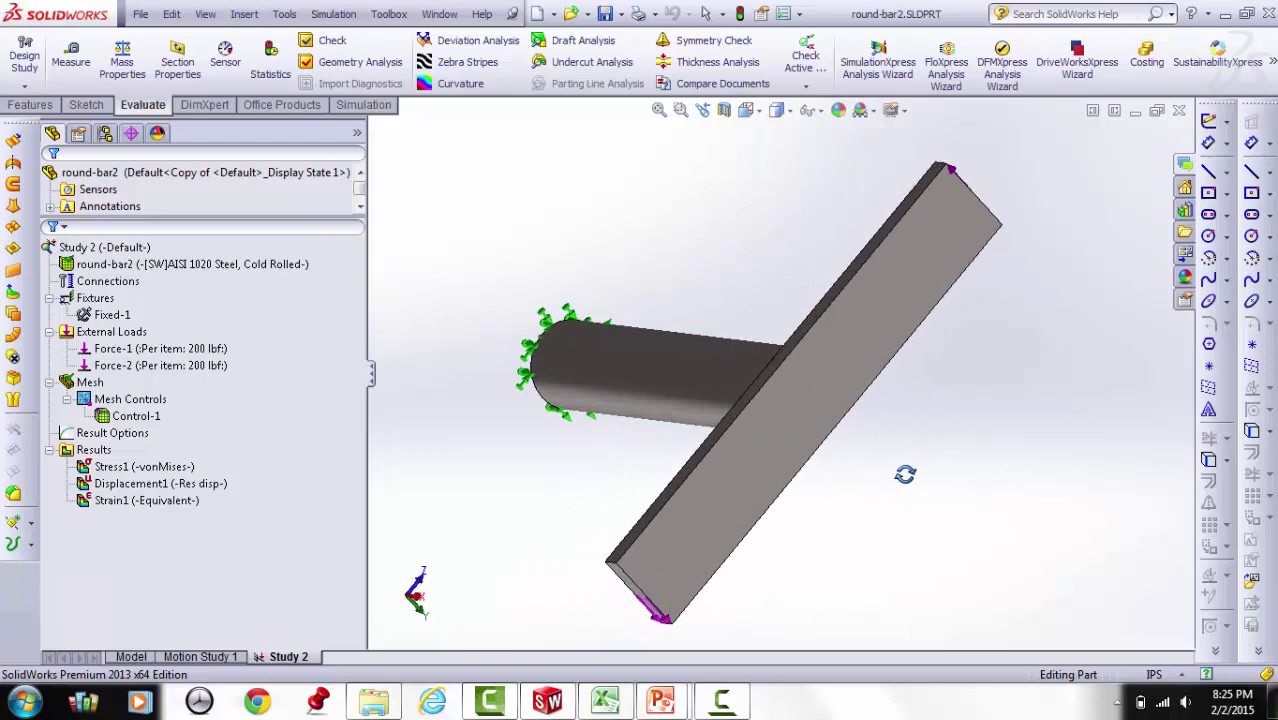
Leave view rotation and select the Force-1 load in Study 2 to examine where it acts on the crossbar
click(205, 350)
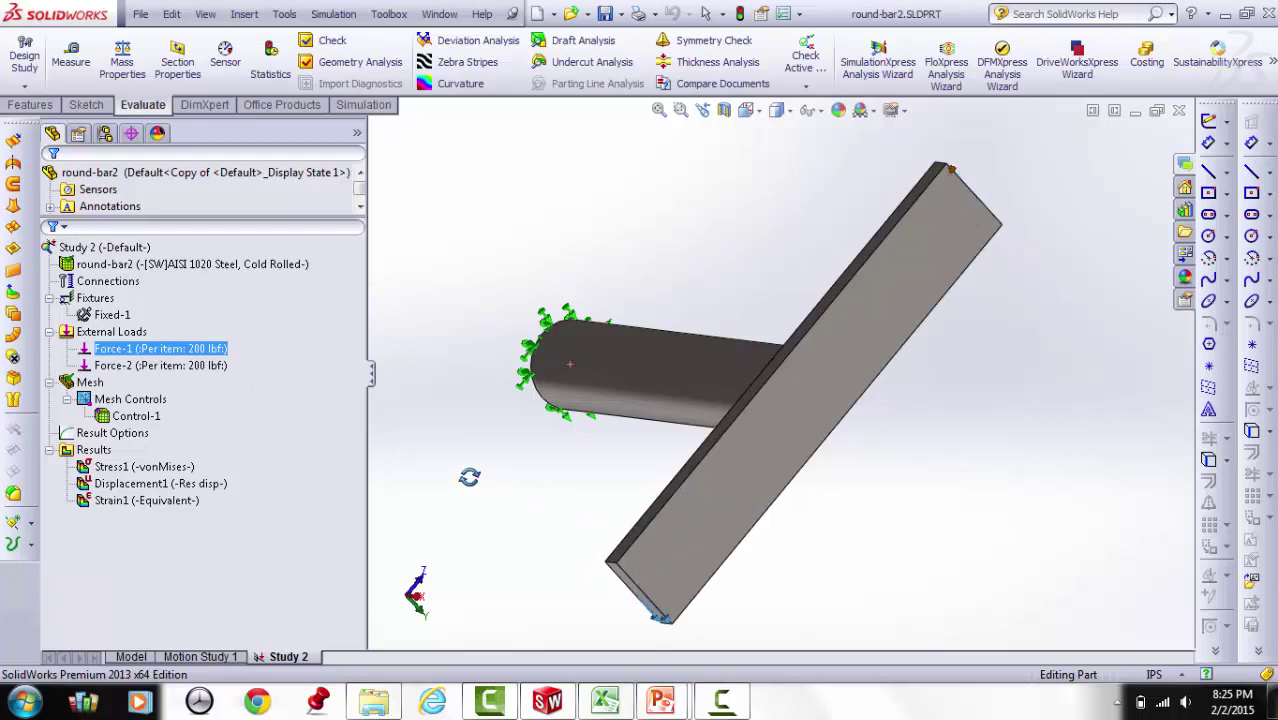
click(452, 452)
right_click(460, 448)
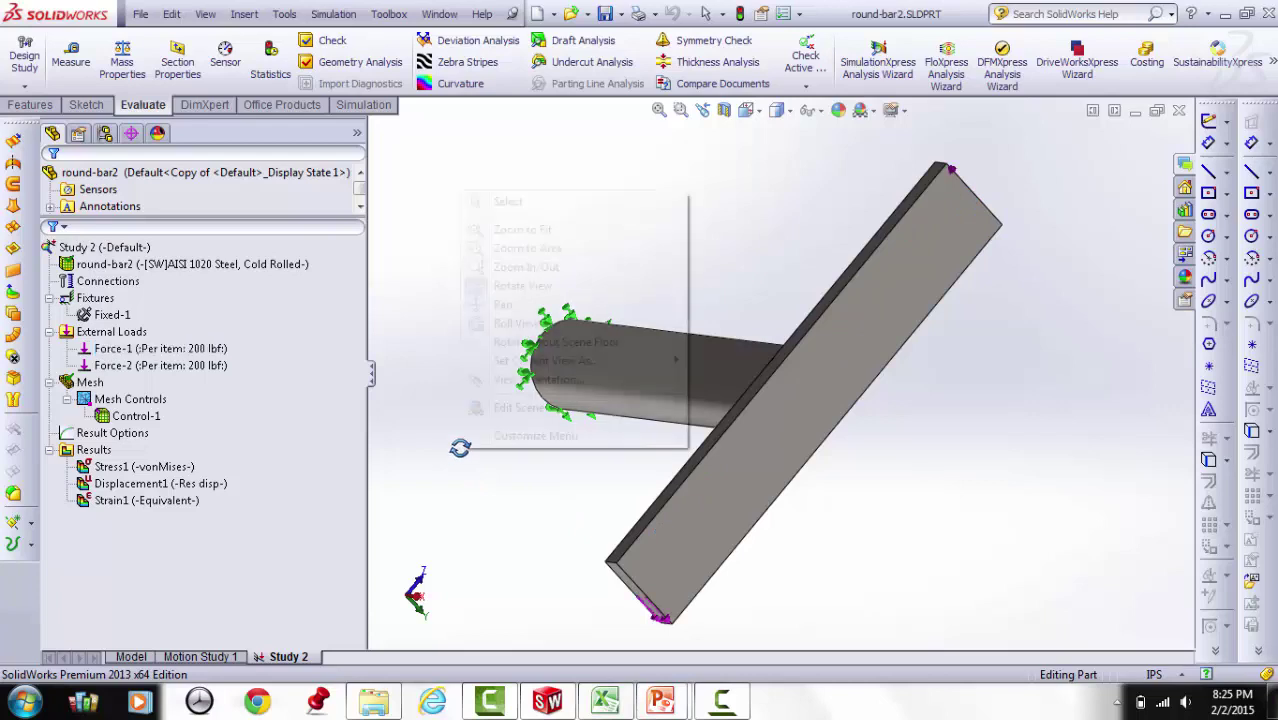
click(476, 290)
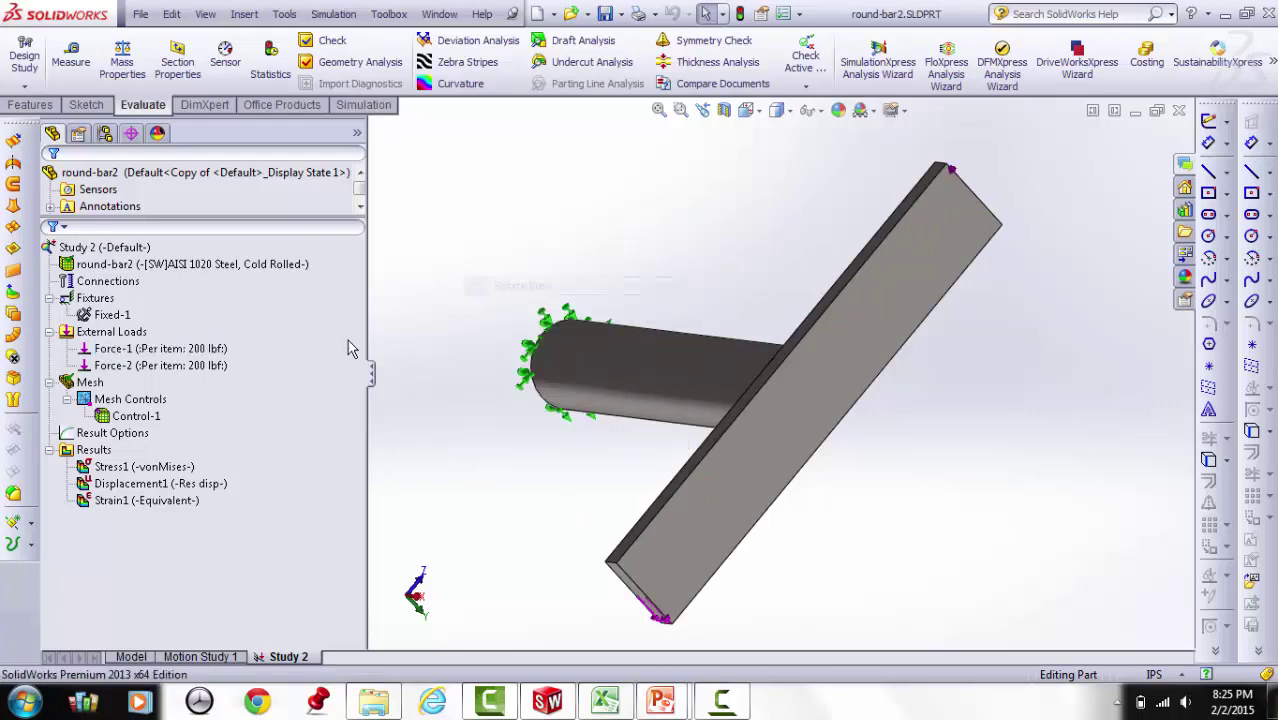
click(205, 349)
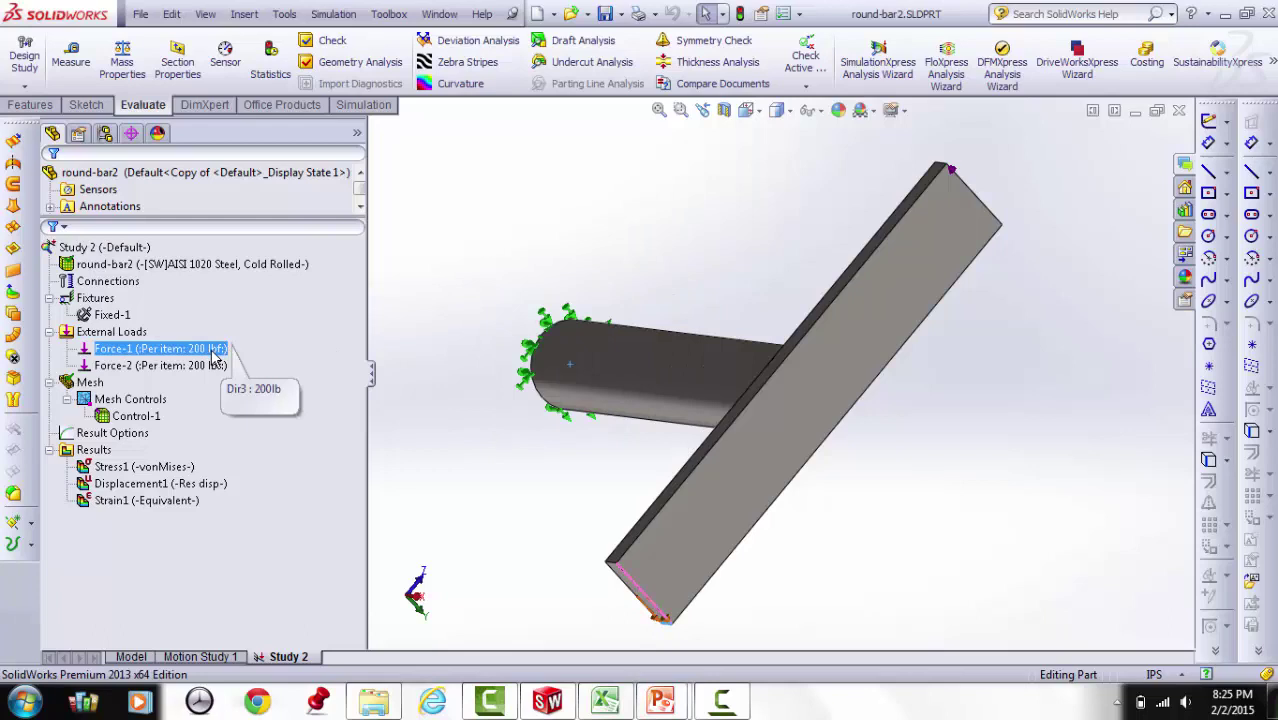
Clear the load selection and measure the length of the crossbar's long edge
click(645, 488)
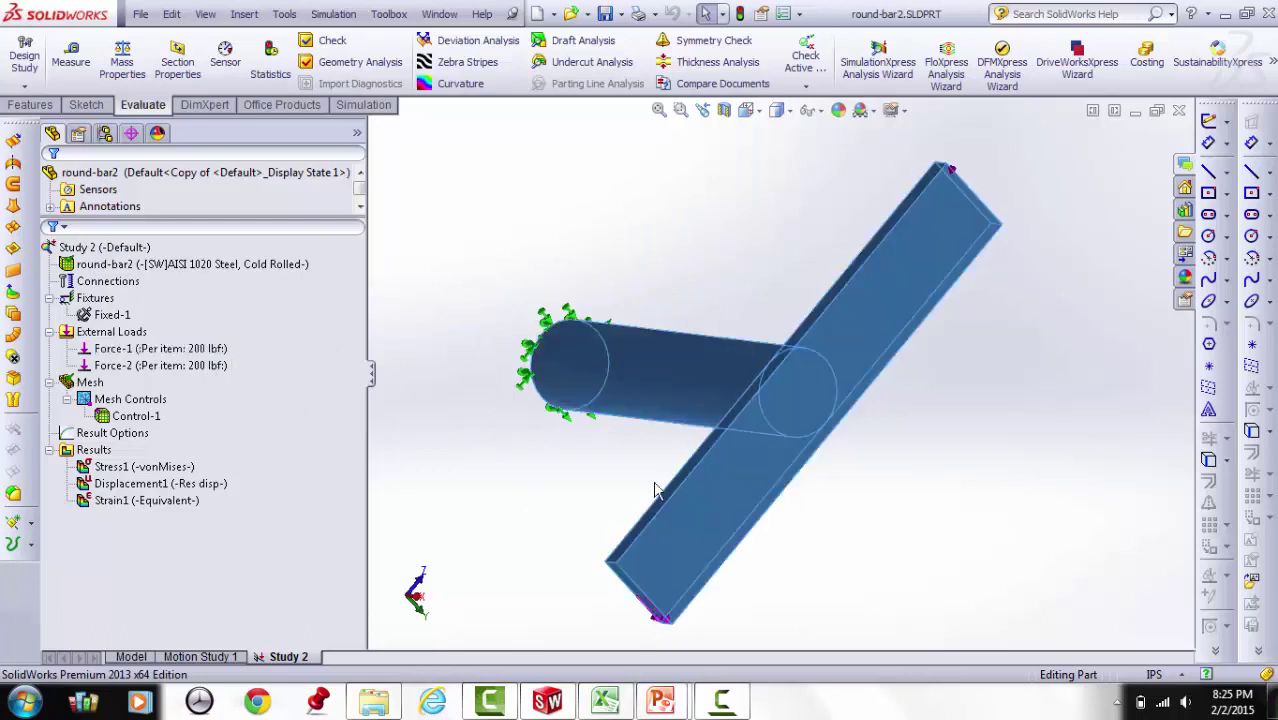
click(783, 267)
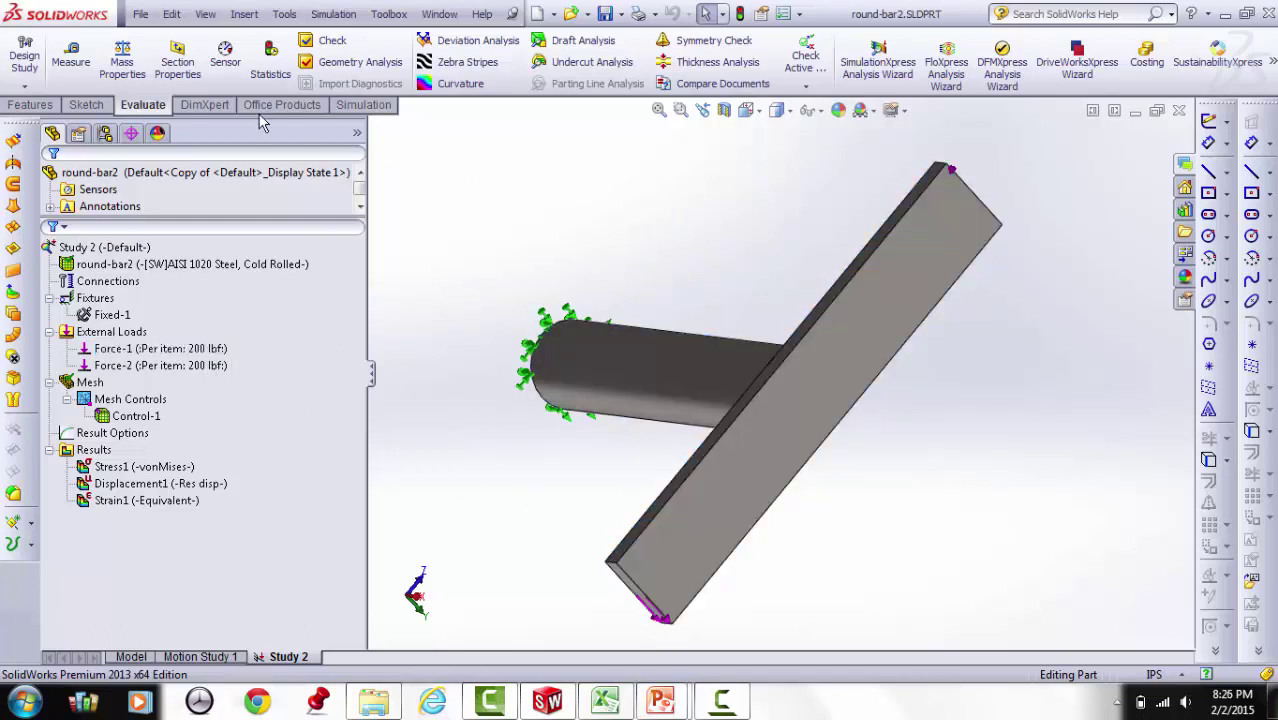
click(72, 60)
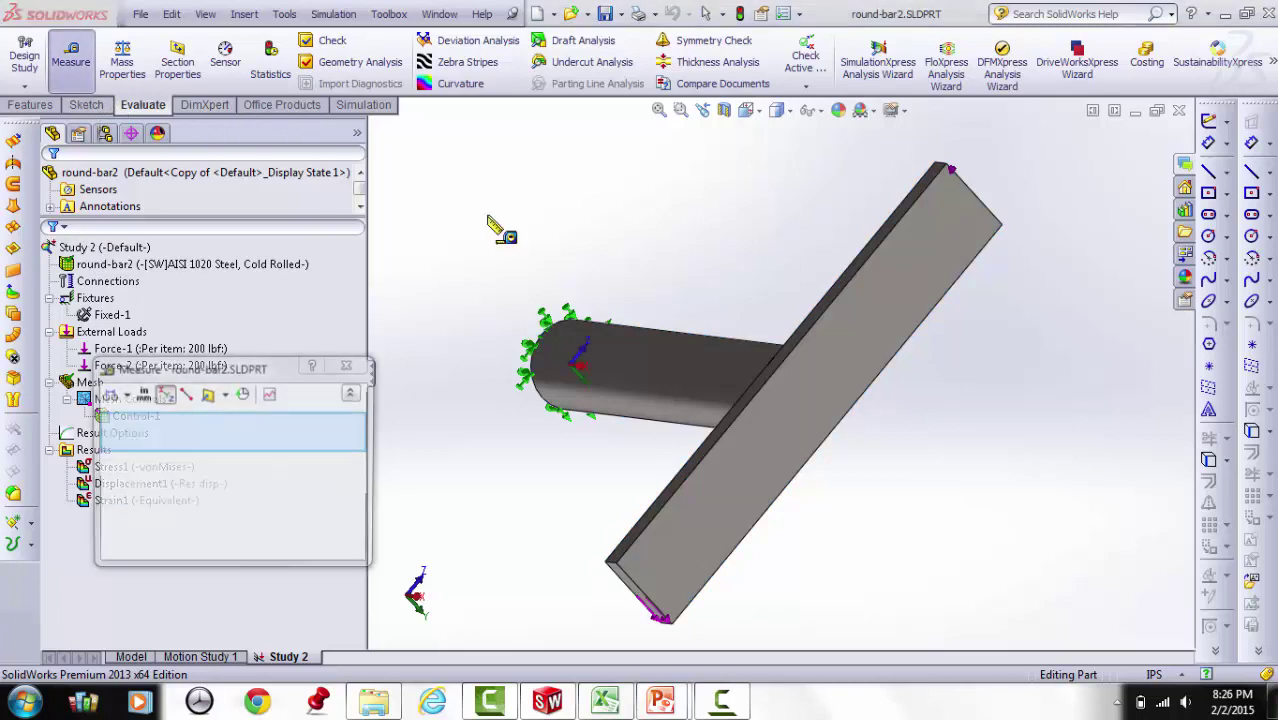
click(849, 284)
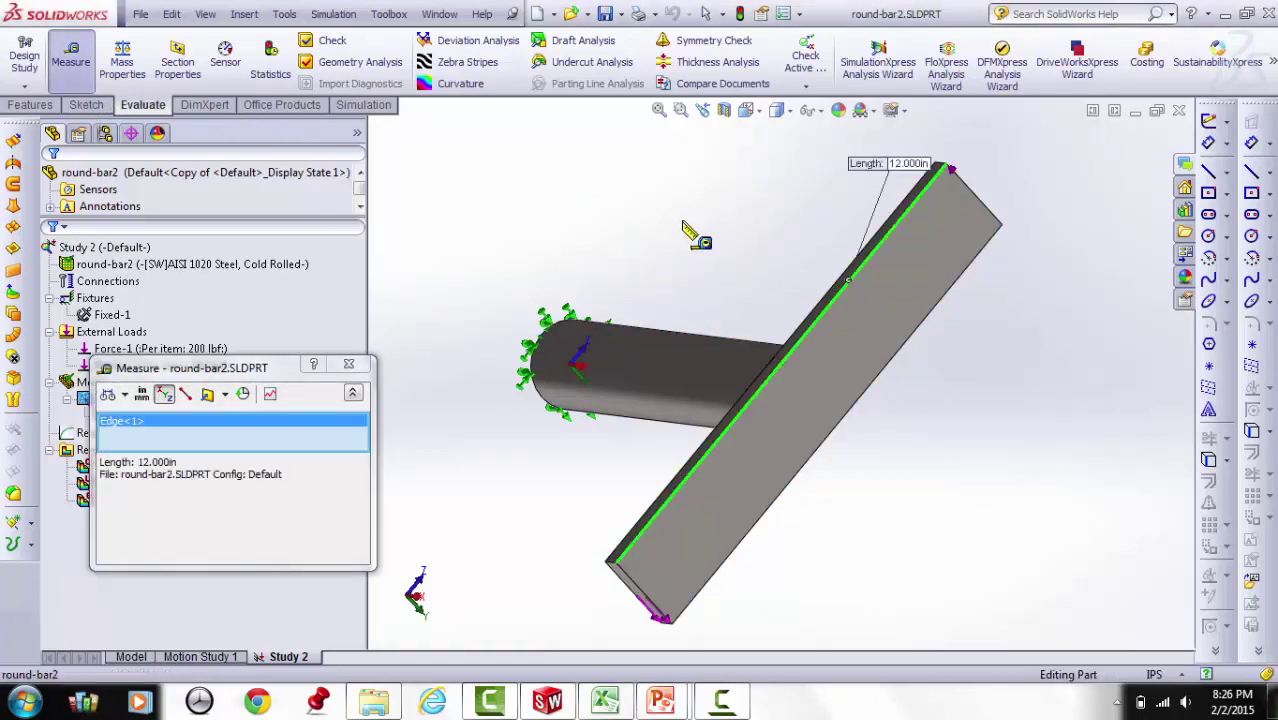
click(363, 364)
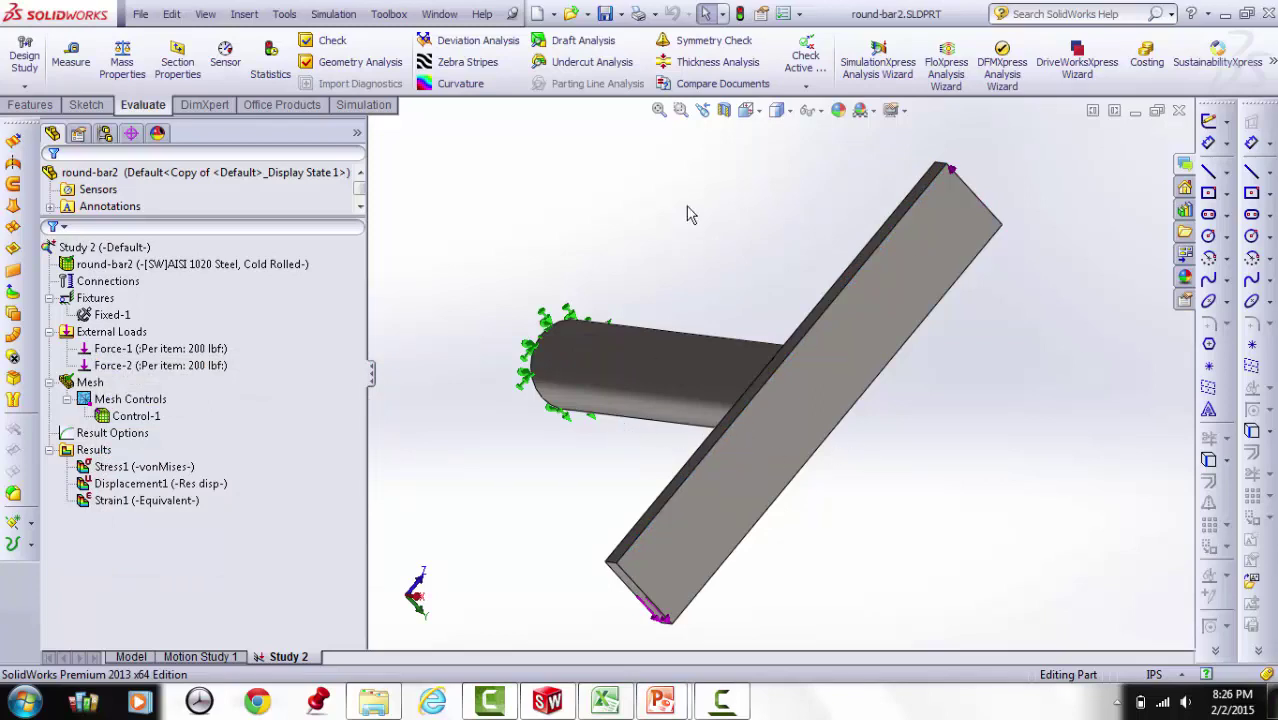
Show the Stress1 von Mises plot of Study 2 and inspect the stress distribution on the rod's circular section
click(173, 466)
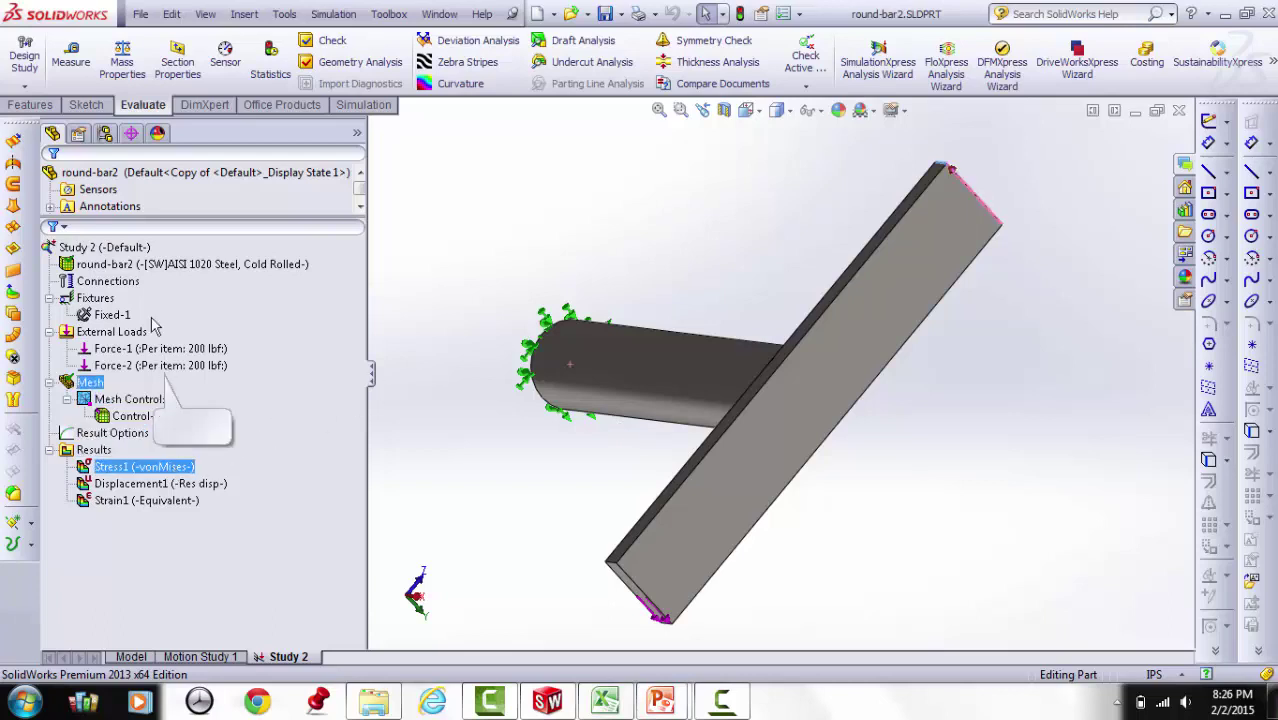
click(128, 265)
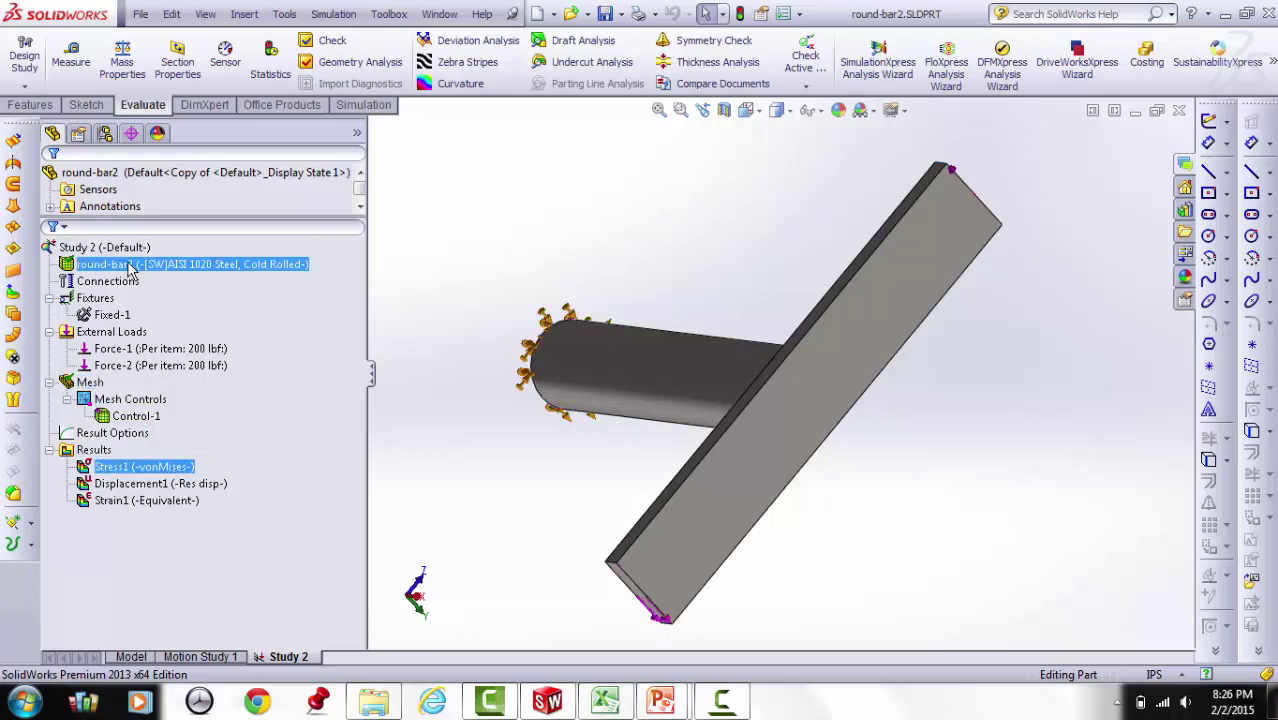
right_click(148, 467)
click(186, 476)
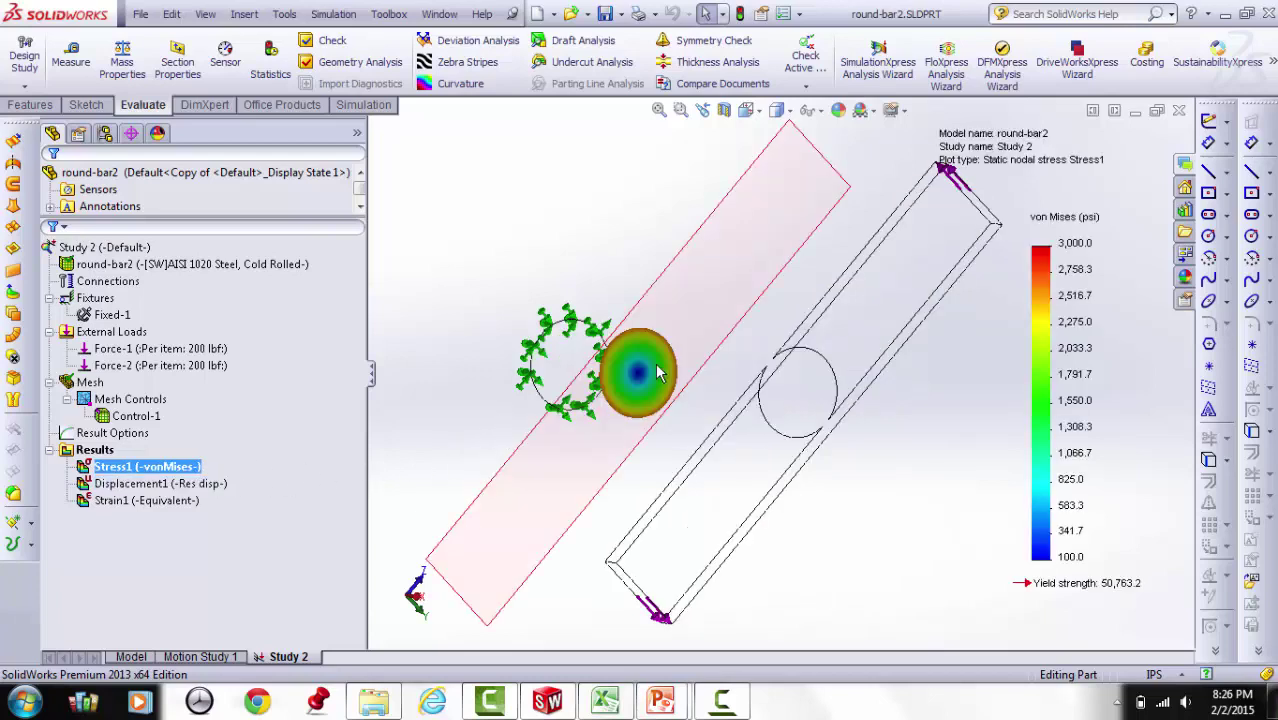
scroll(659, 372, down, 4)
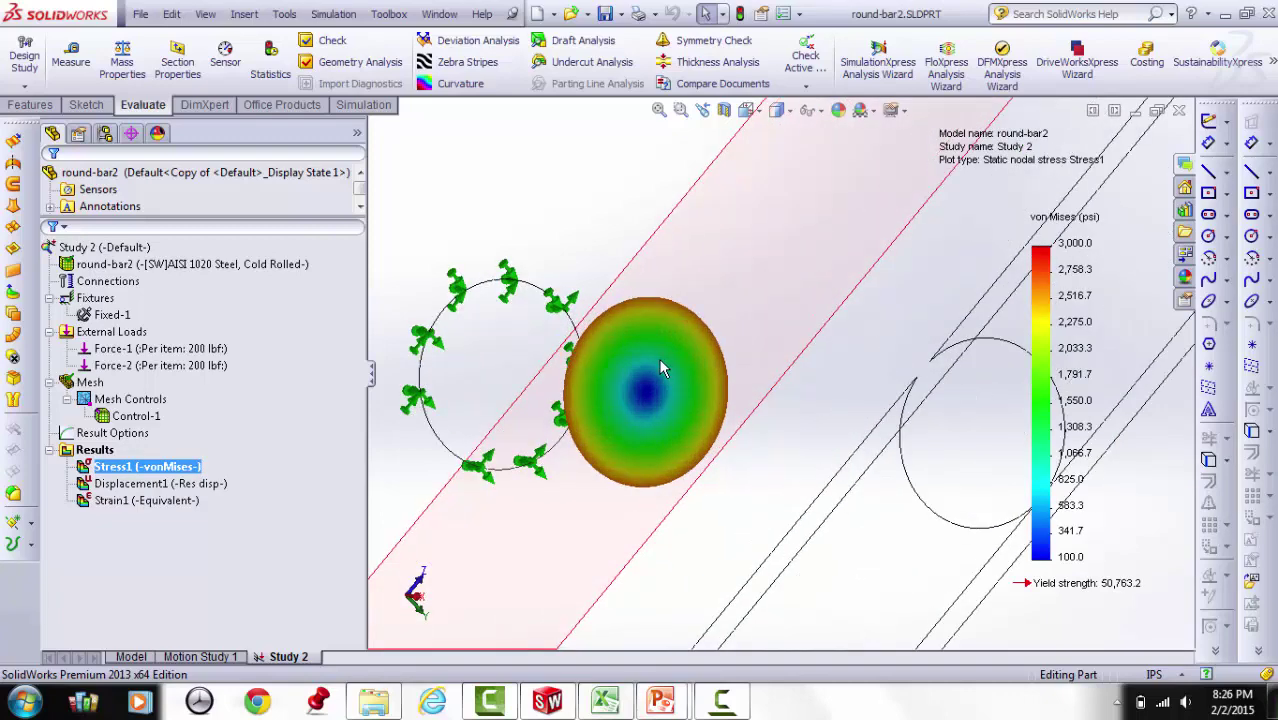
scroll(659, 368, up, 3)
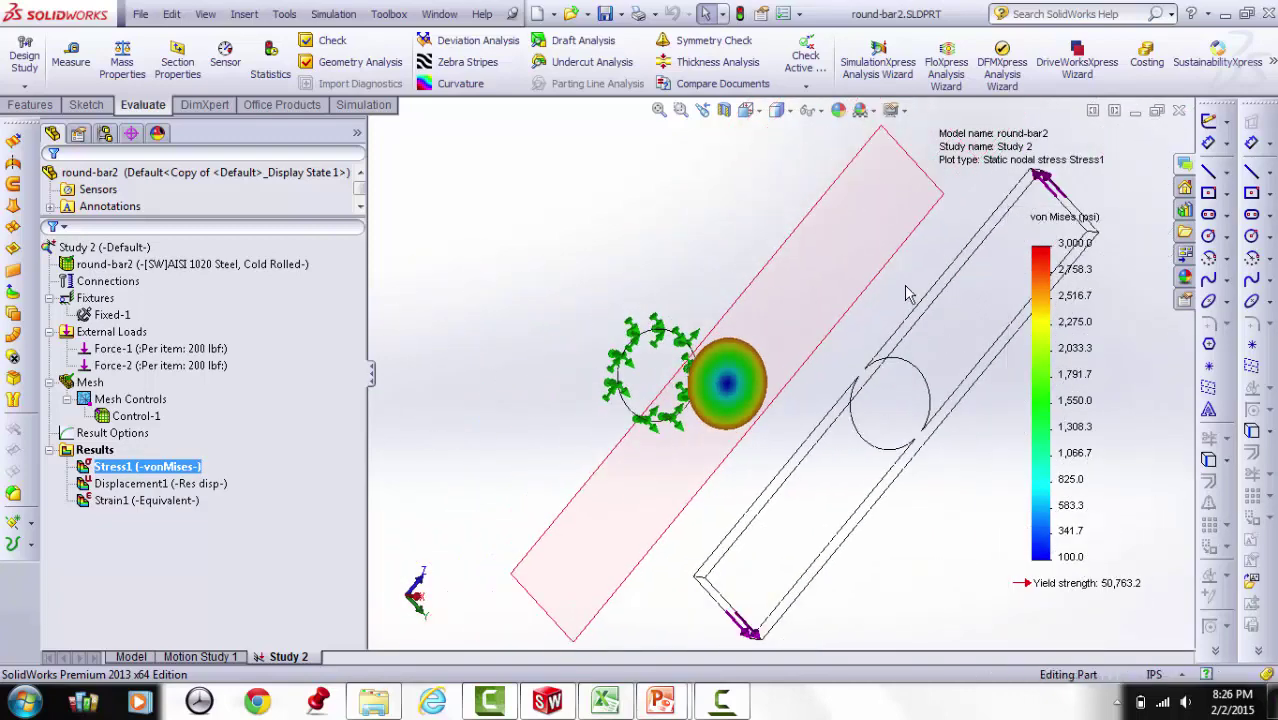
scroll(907, 293, up, 3)
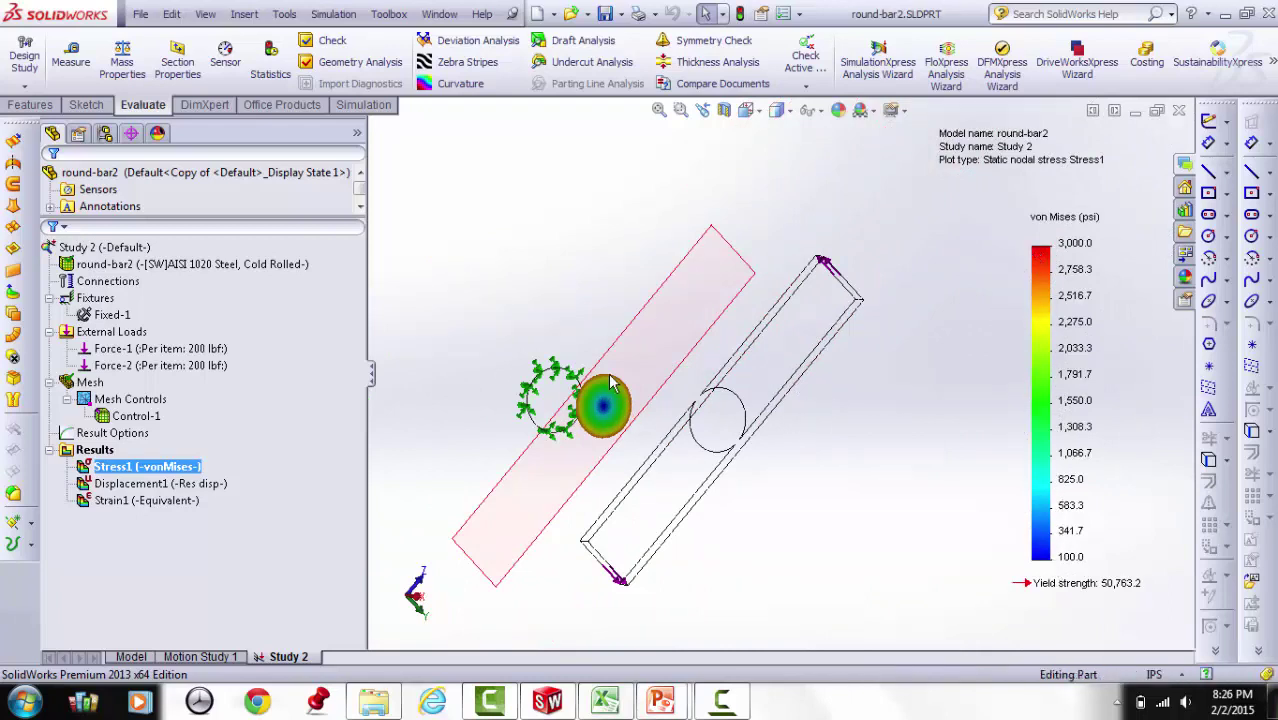
scroll(613, 385, down, 3)
Check the defined minimum and maximum legend range in the Stress1 plot's chart options
right_click(141, 470)
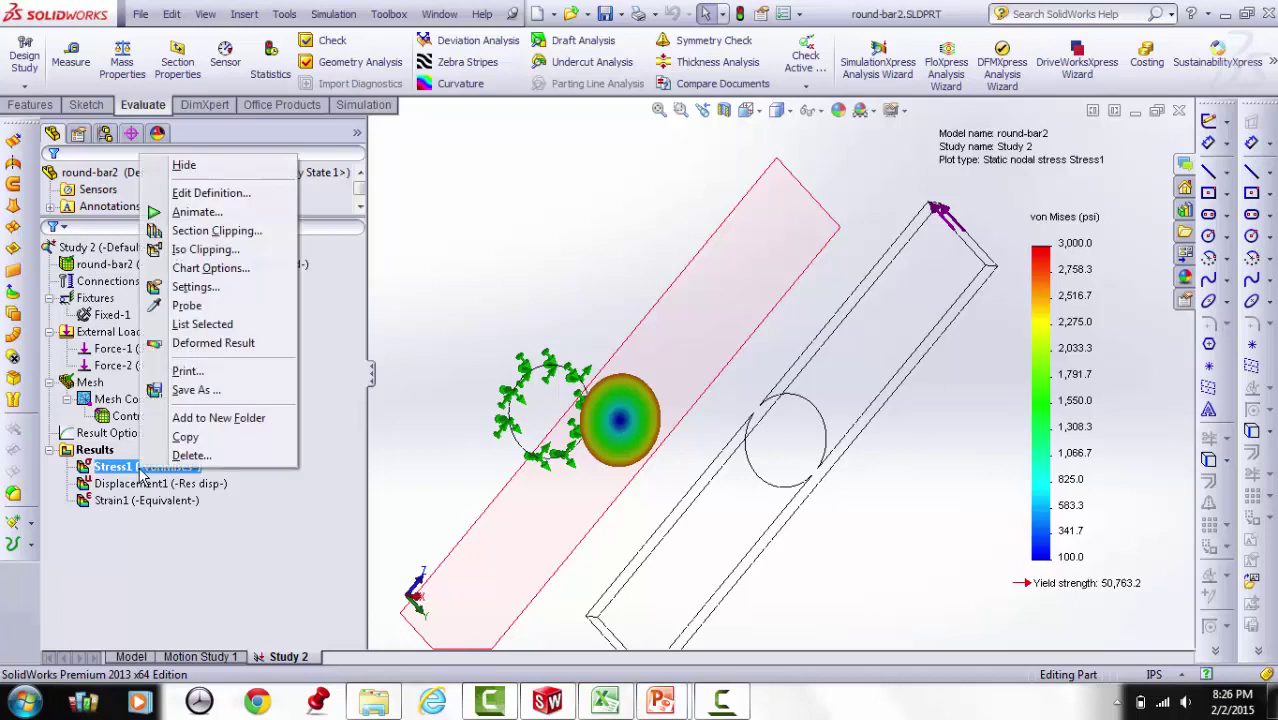
click(196, 272)
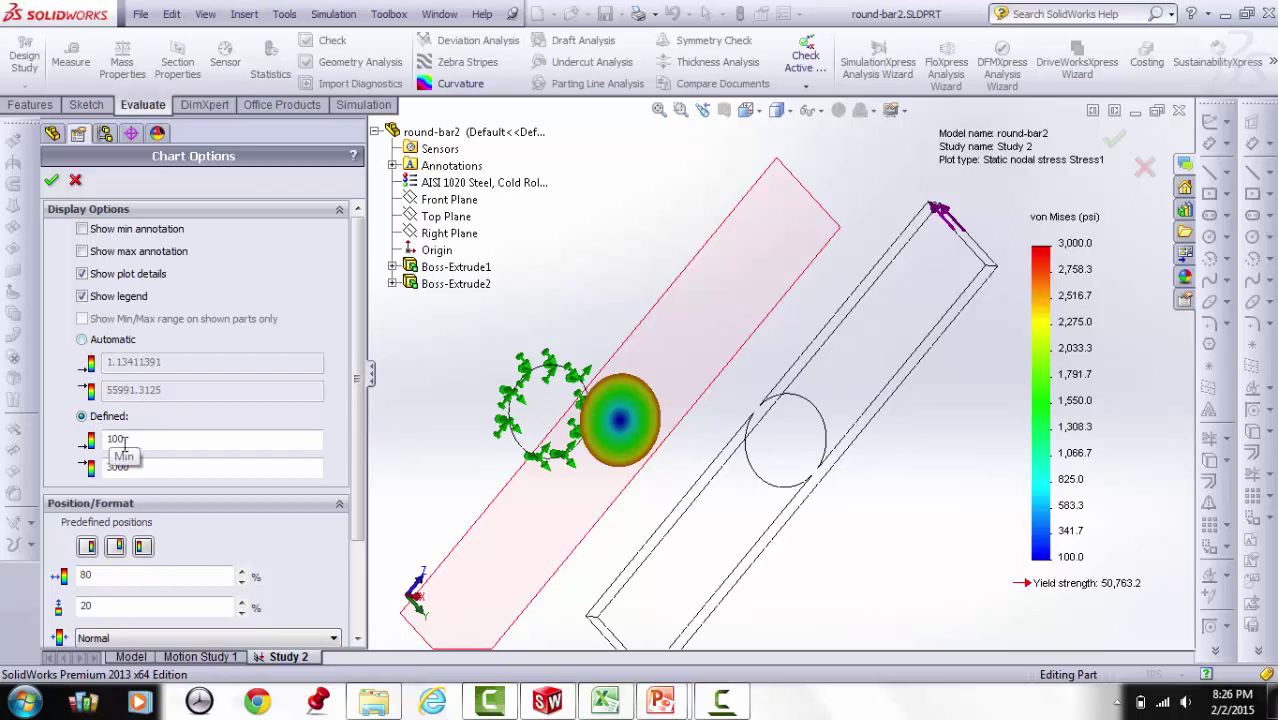
click(51, 180)
Probe the von Mises stress at eight locations around the outer edge of the rod's circular section
scroll(657, 395, down, 2)
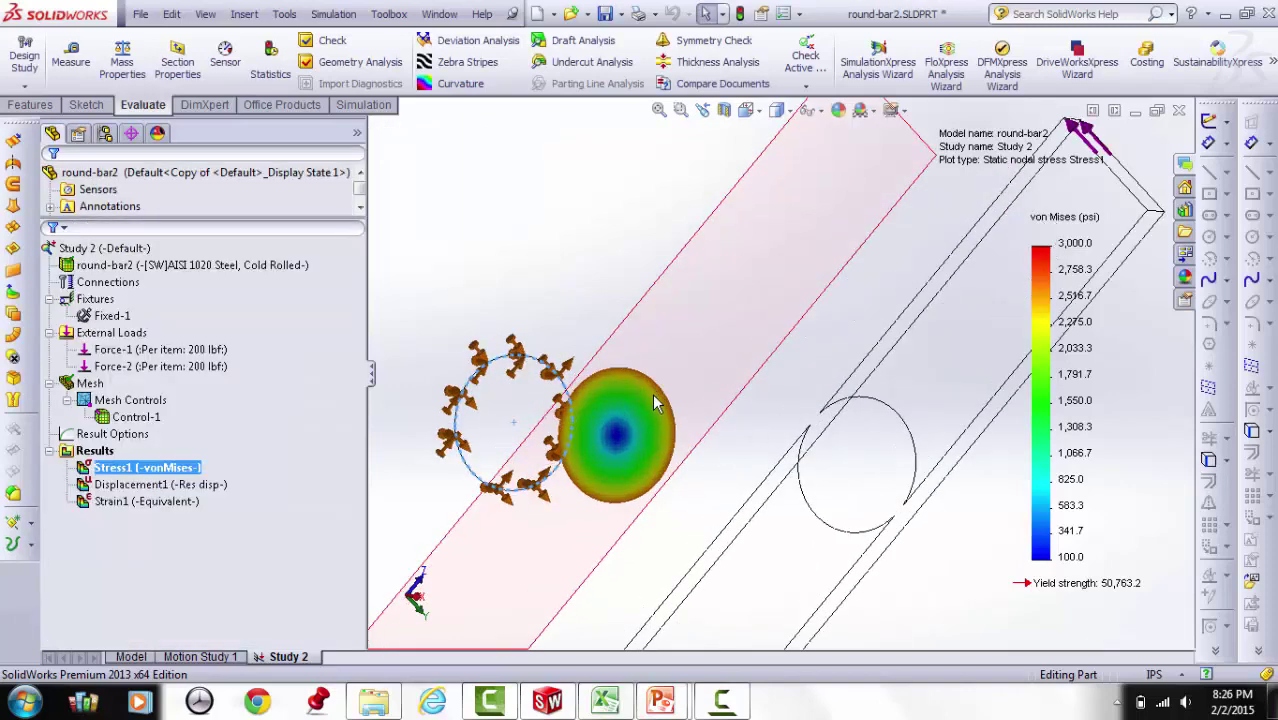
scroll(655, 403, down, 3)
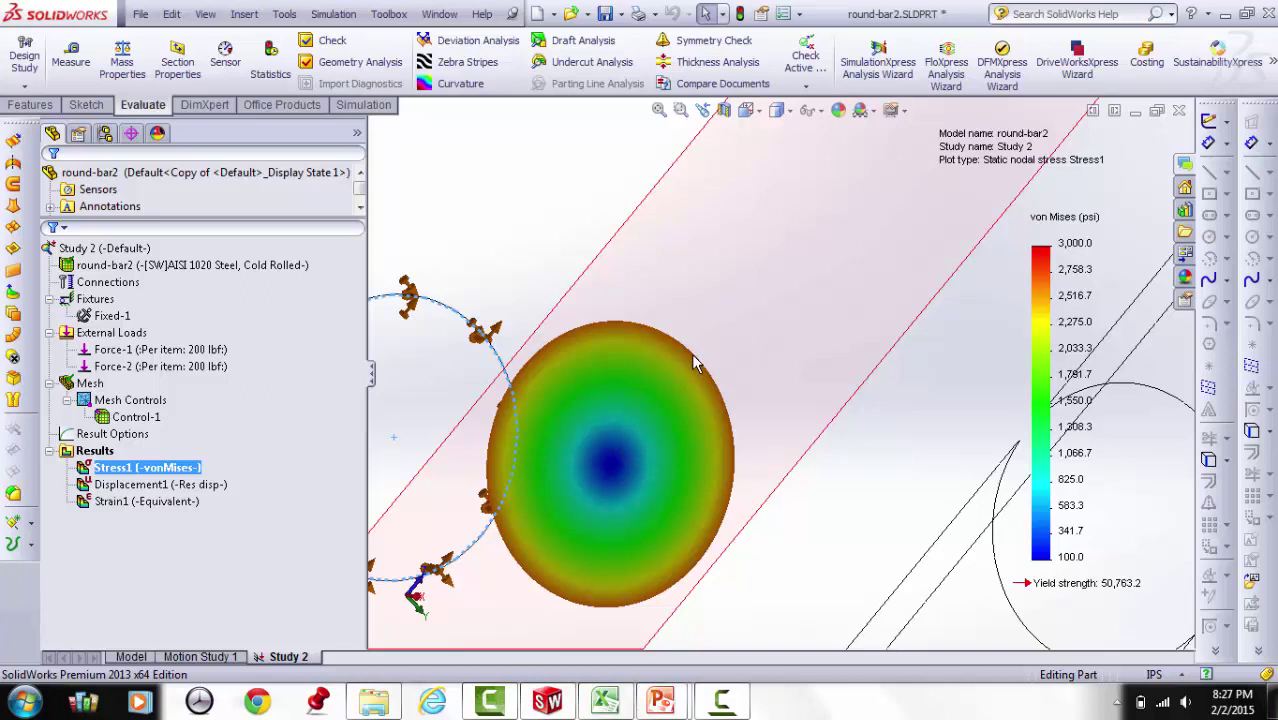
right_click(190, 467)
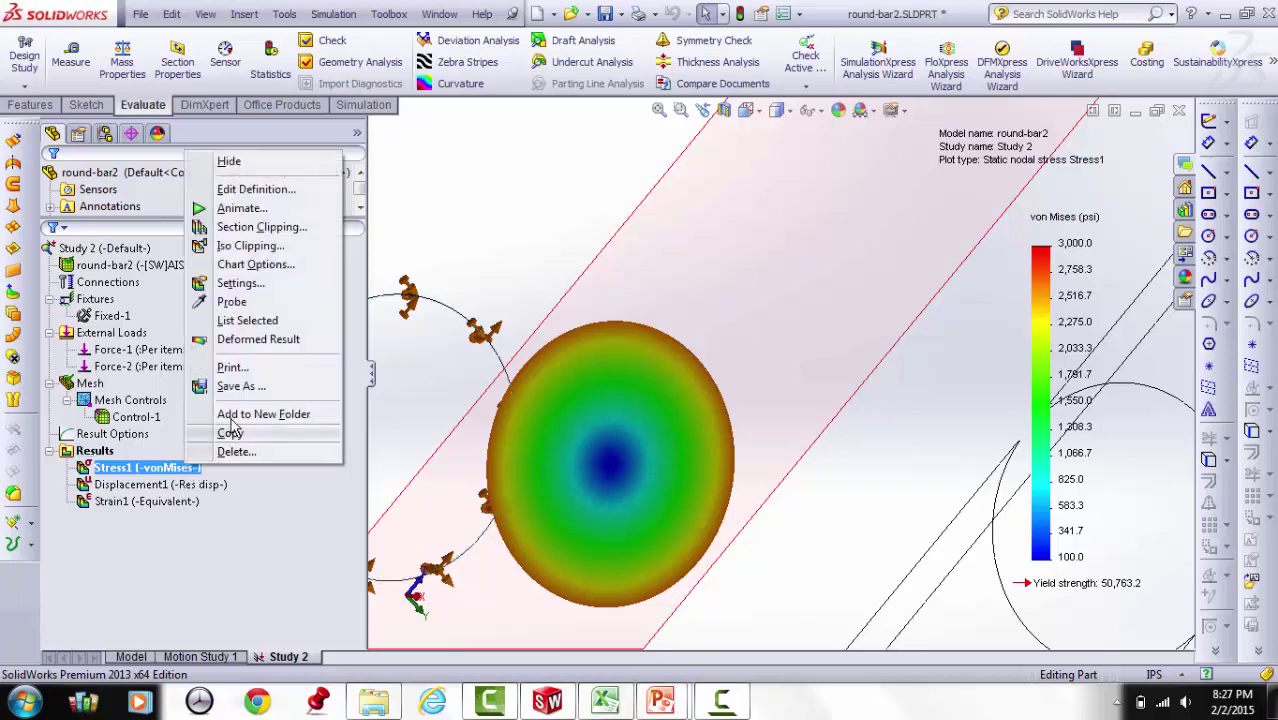
click(232, 301)
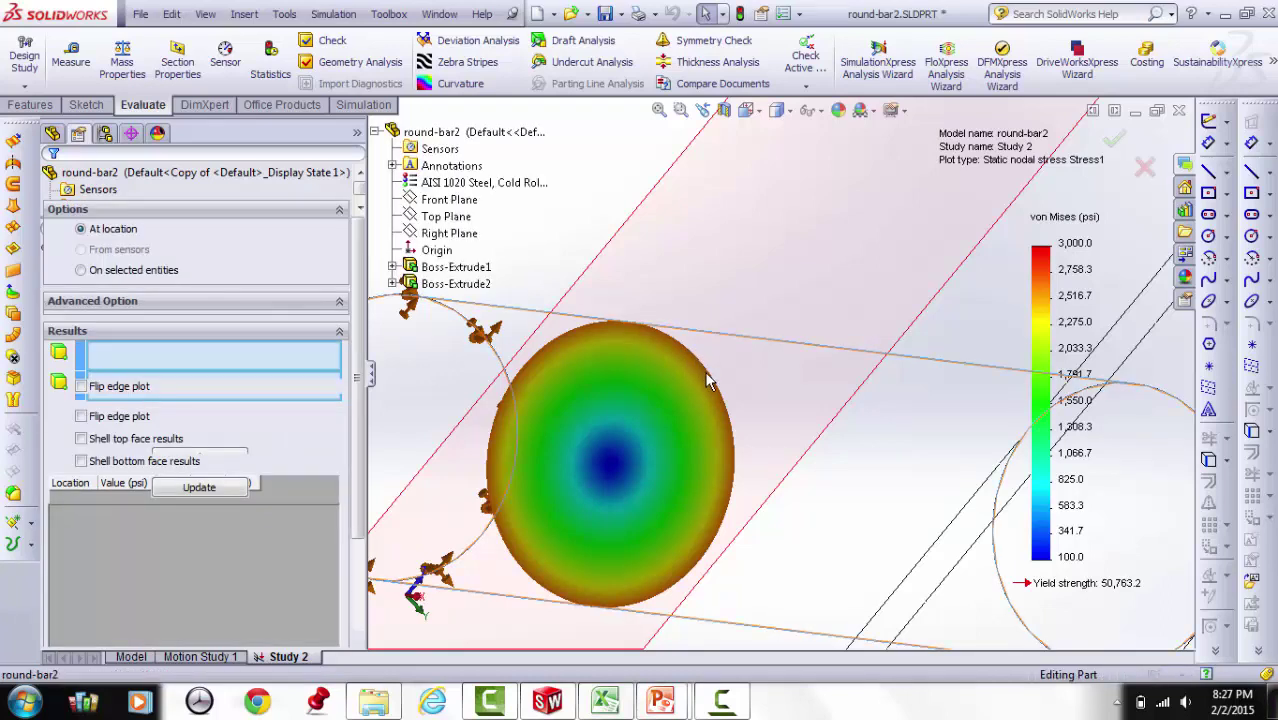
click(727, 405)
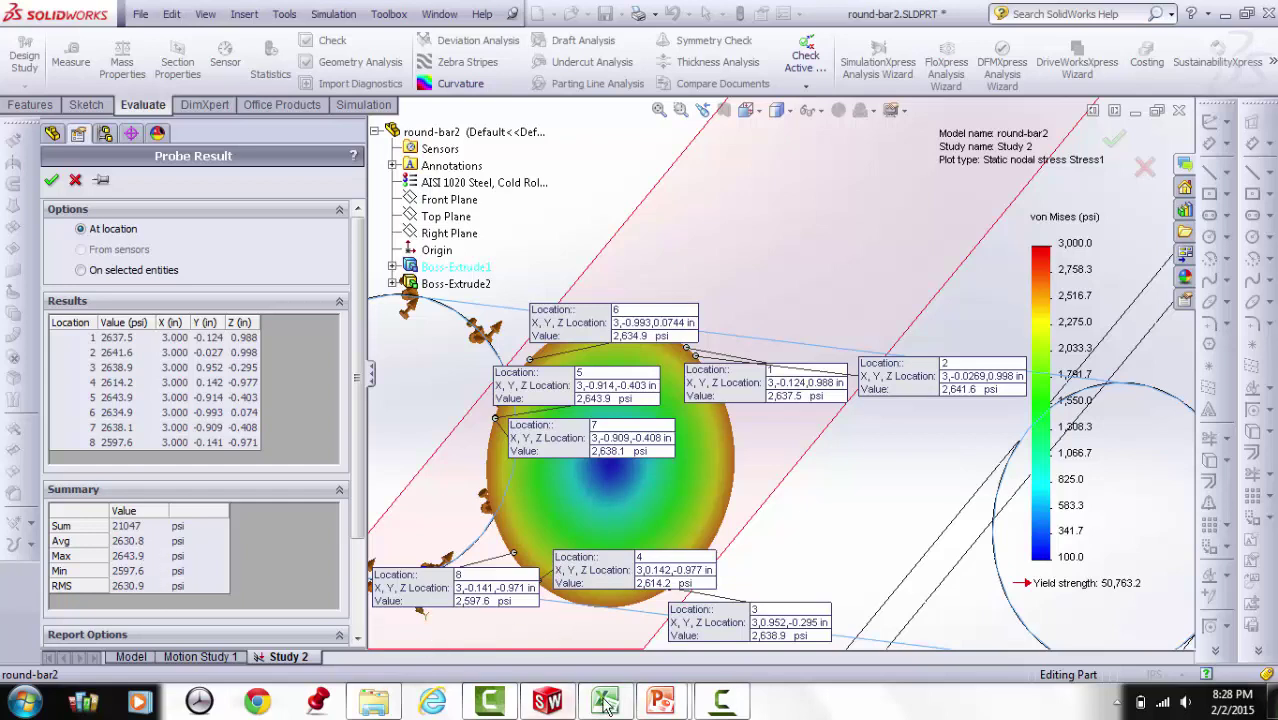
Switch to Excel and enter 2631 as the Solid Works FEA sigma value in cell G21 of the torsional example
mouse_move(608, 703)
click(625, 615)
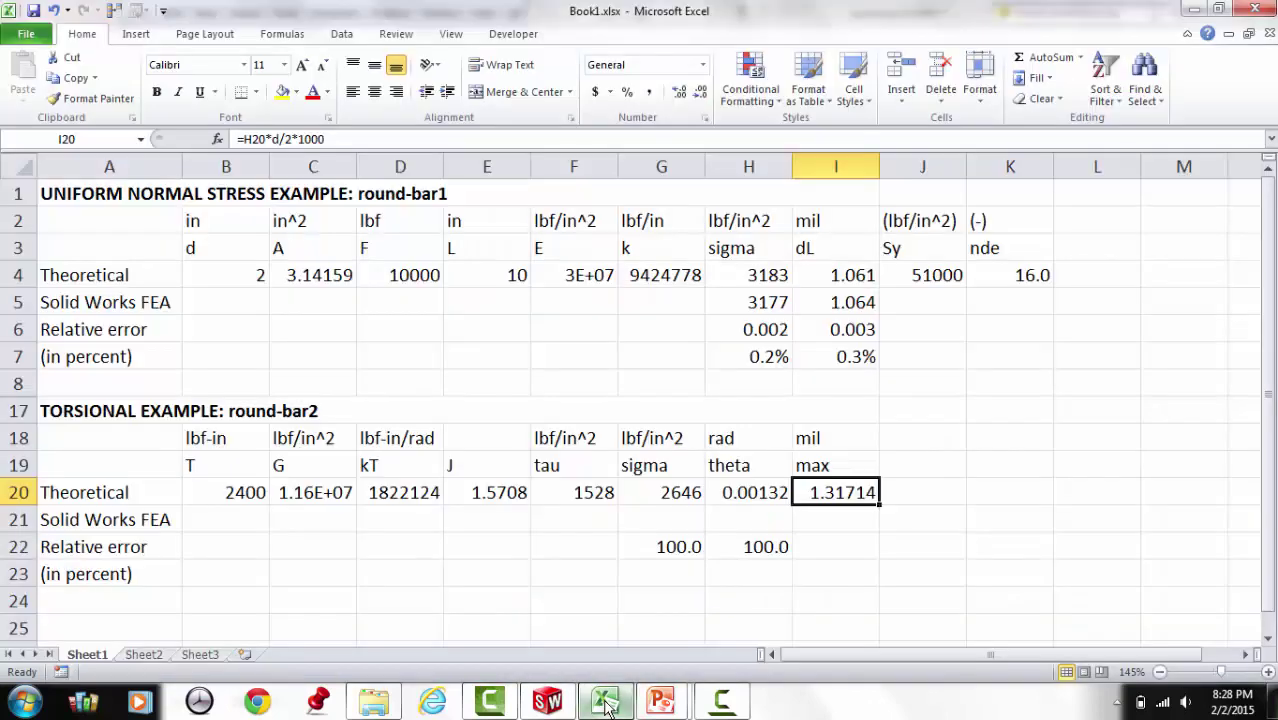
click(665, 521)
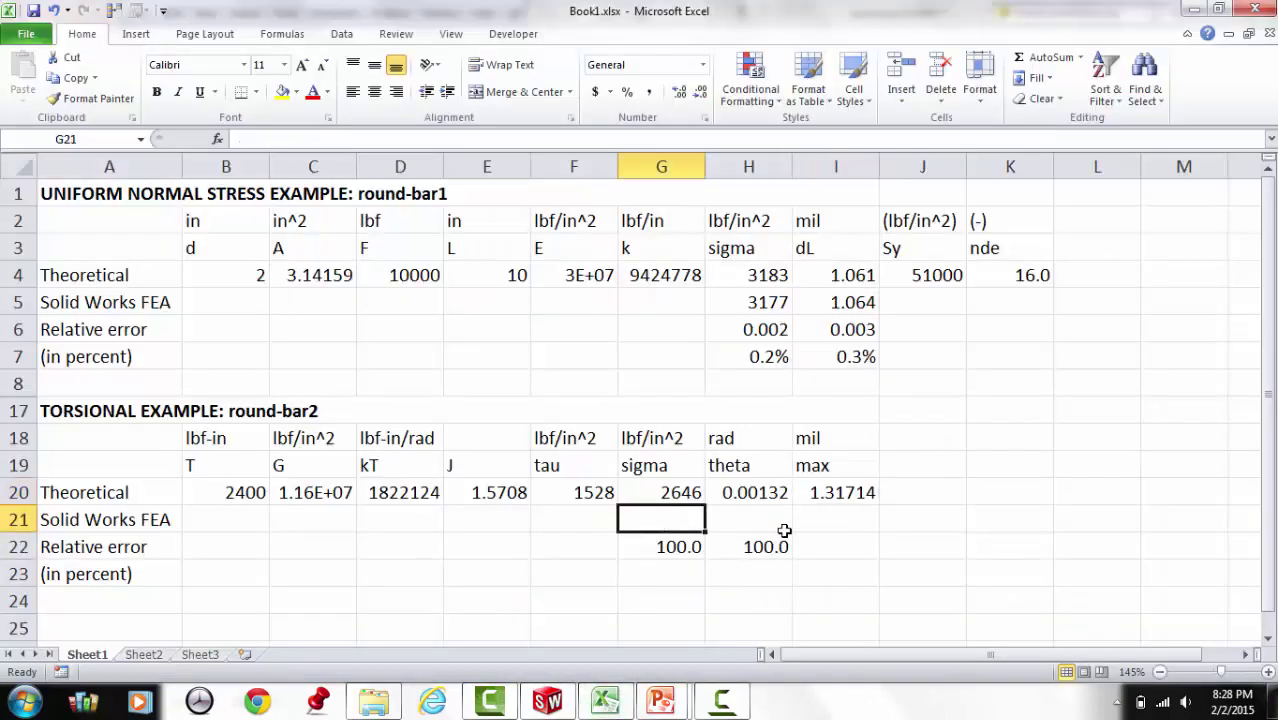
text(2631)
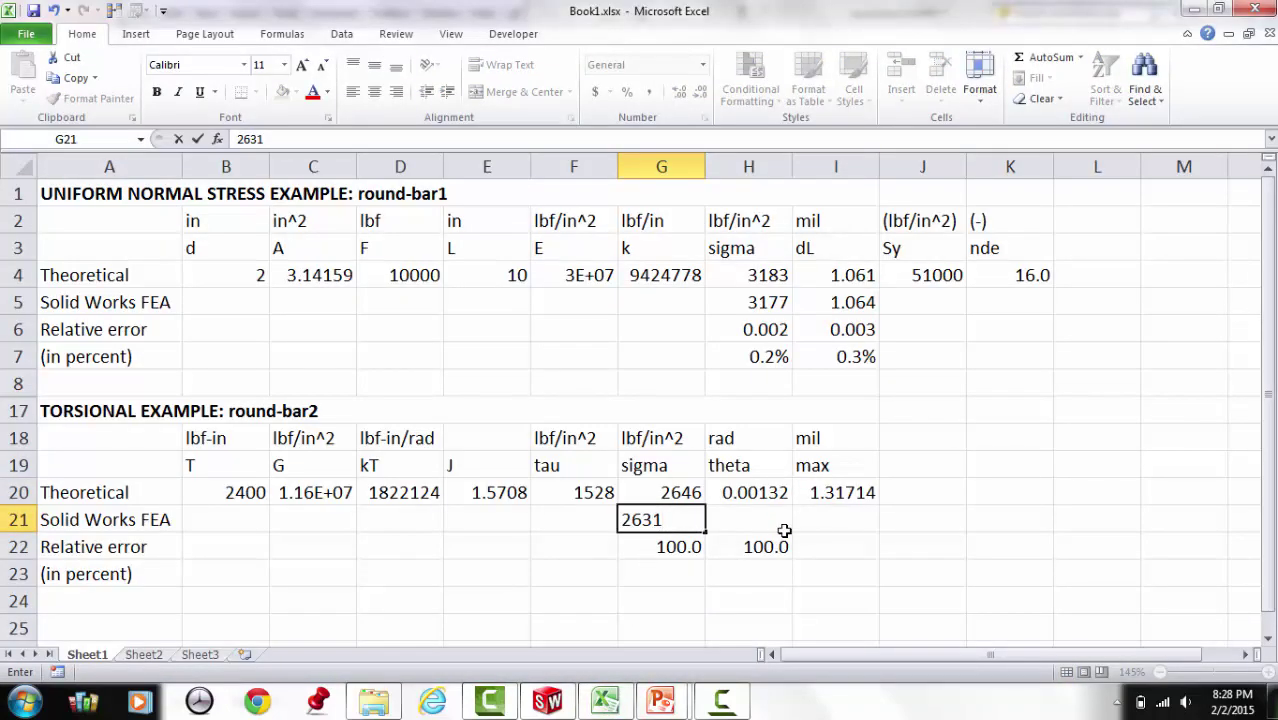
key(Return)
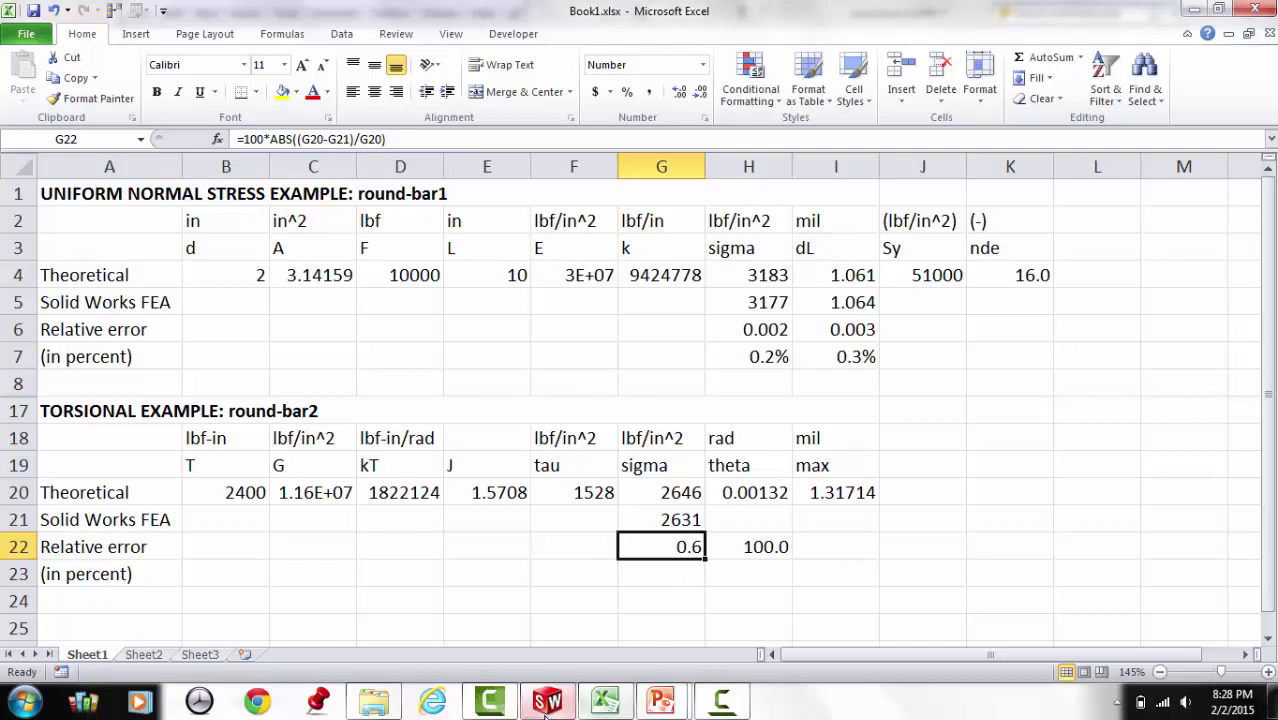
Return to SolidWorks and close the probe results of the stress plot
mouse_move(548, 706)
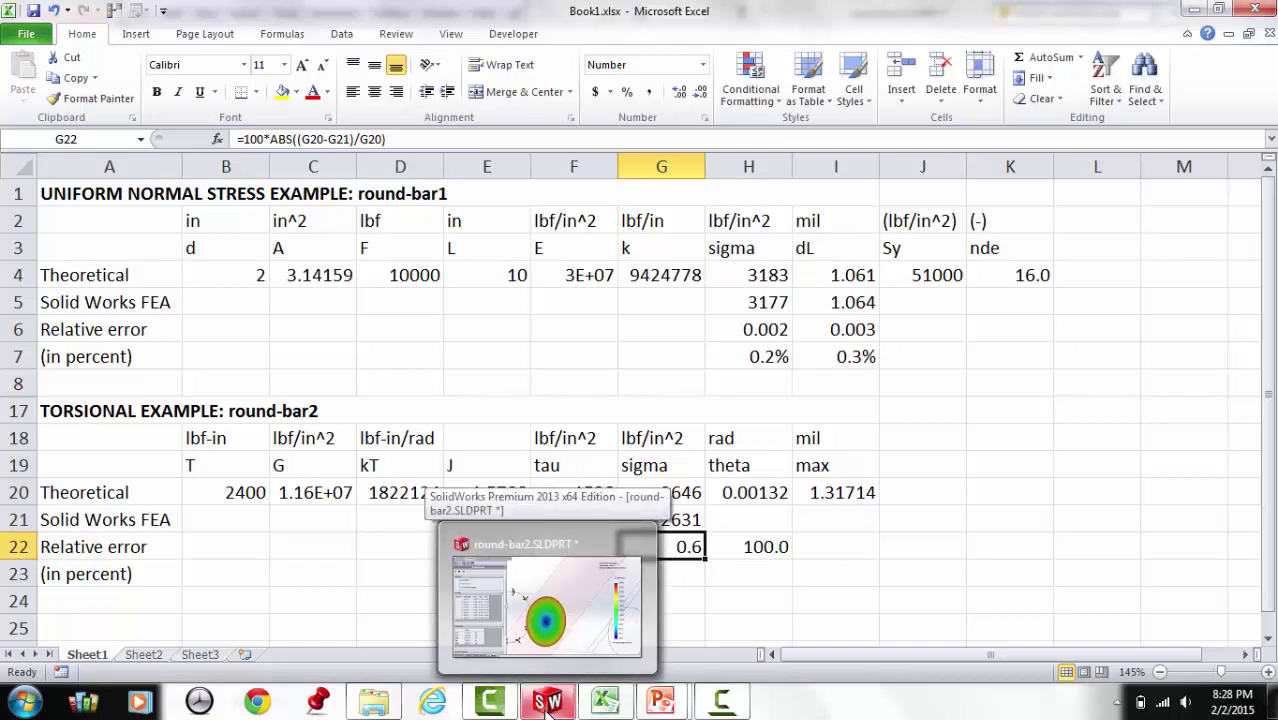
click(547, 706)
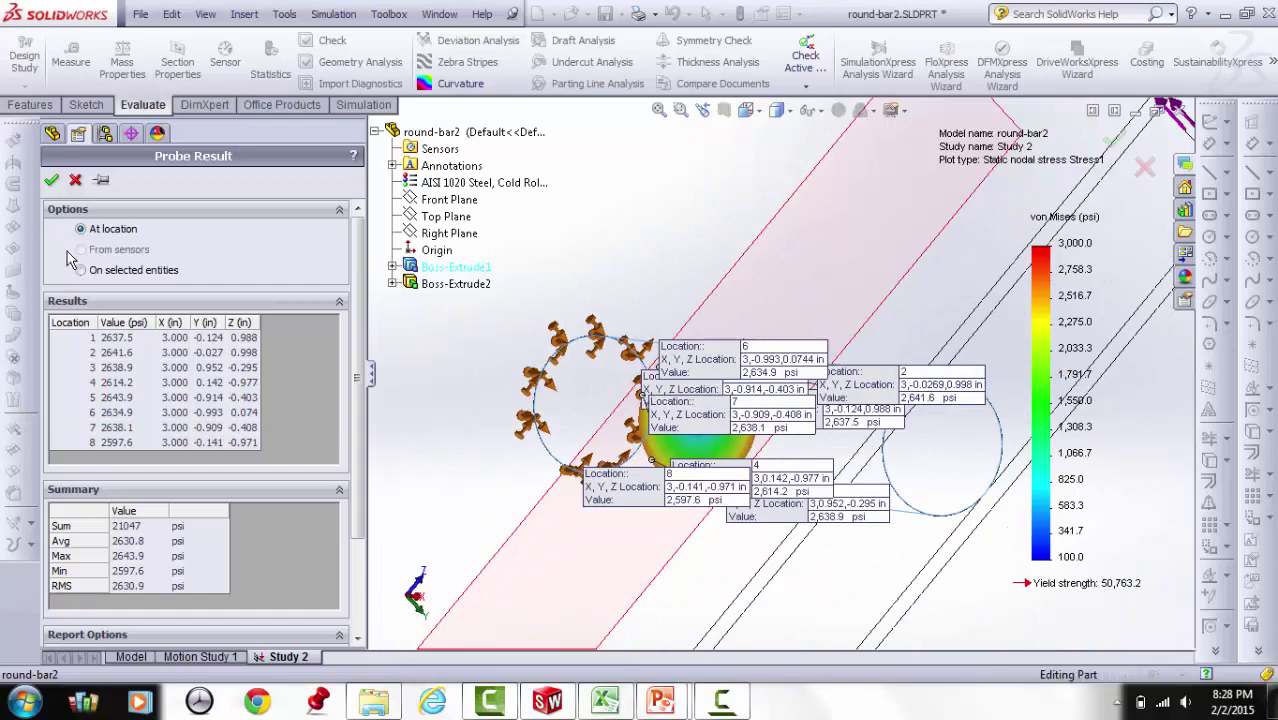
click(75, 180)
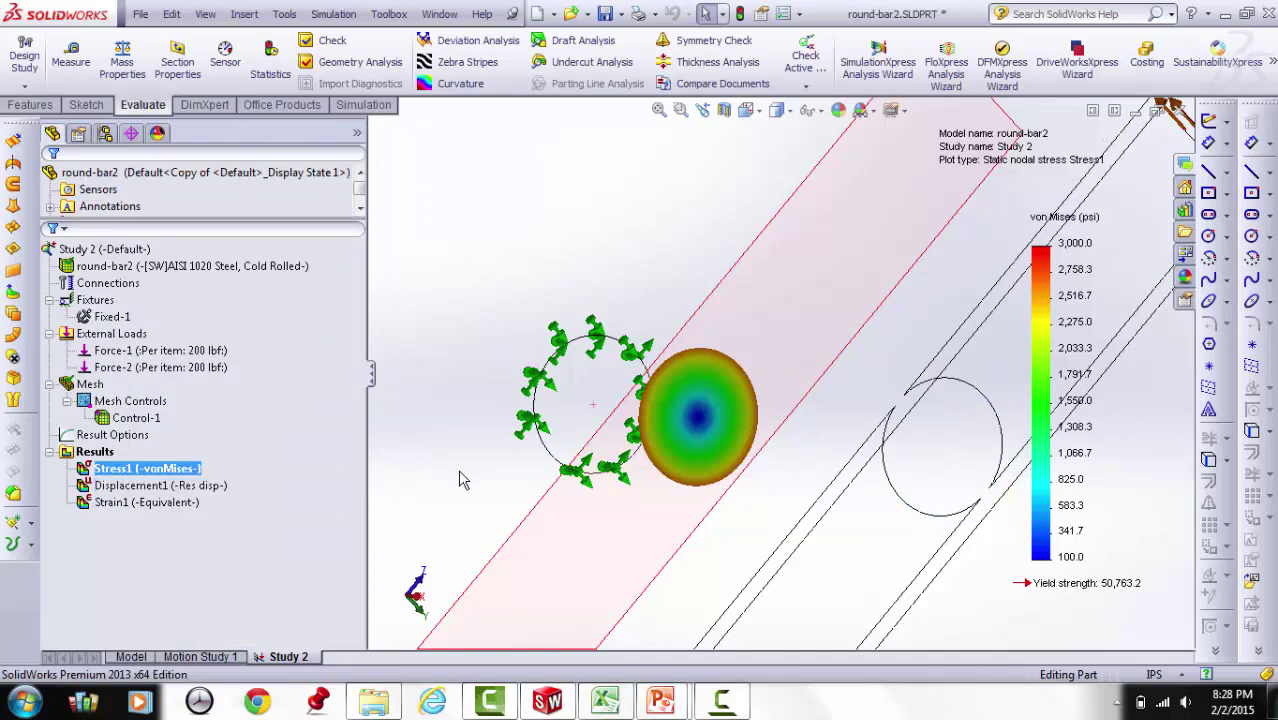
Change the Stress1 plot's displayed component to TXY: Shear in Y Dir. on YZ Plane
right_click(170, 470)
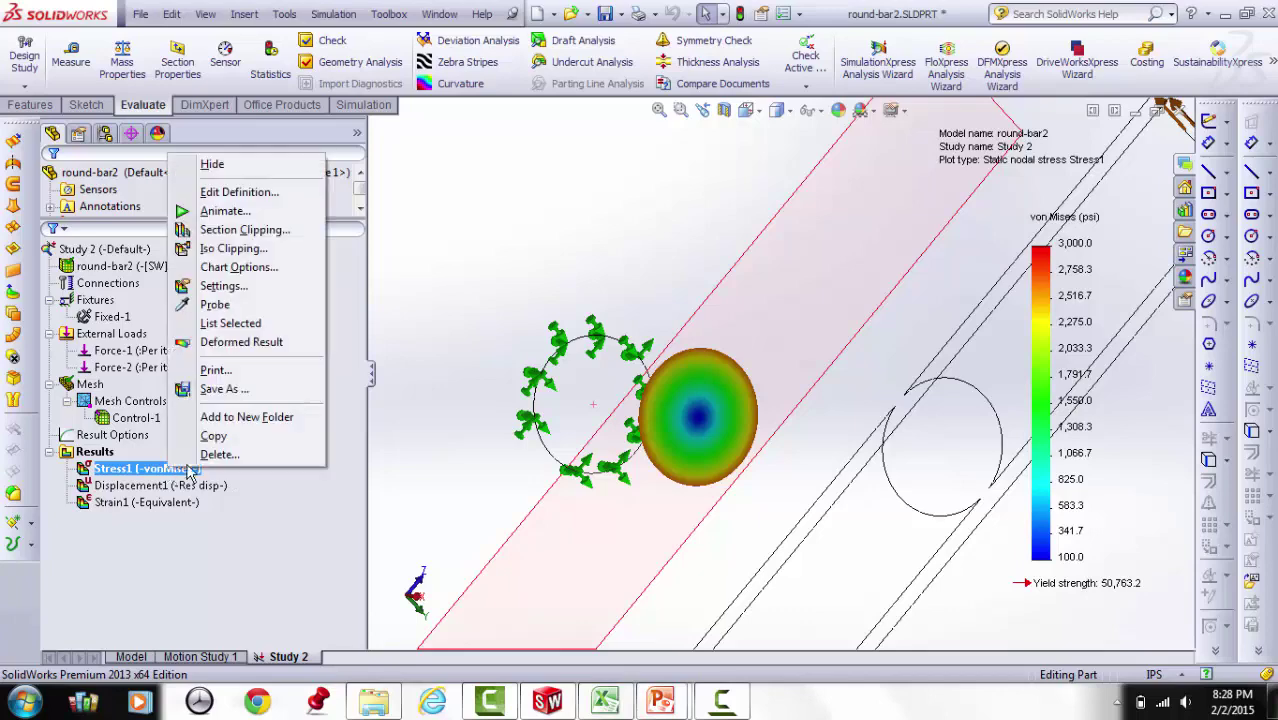
click(250, 191)
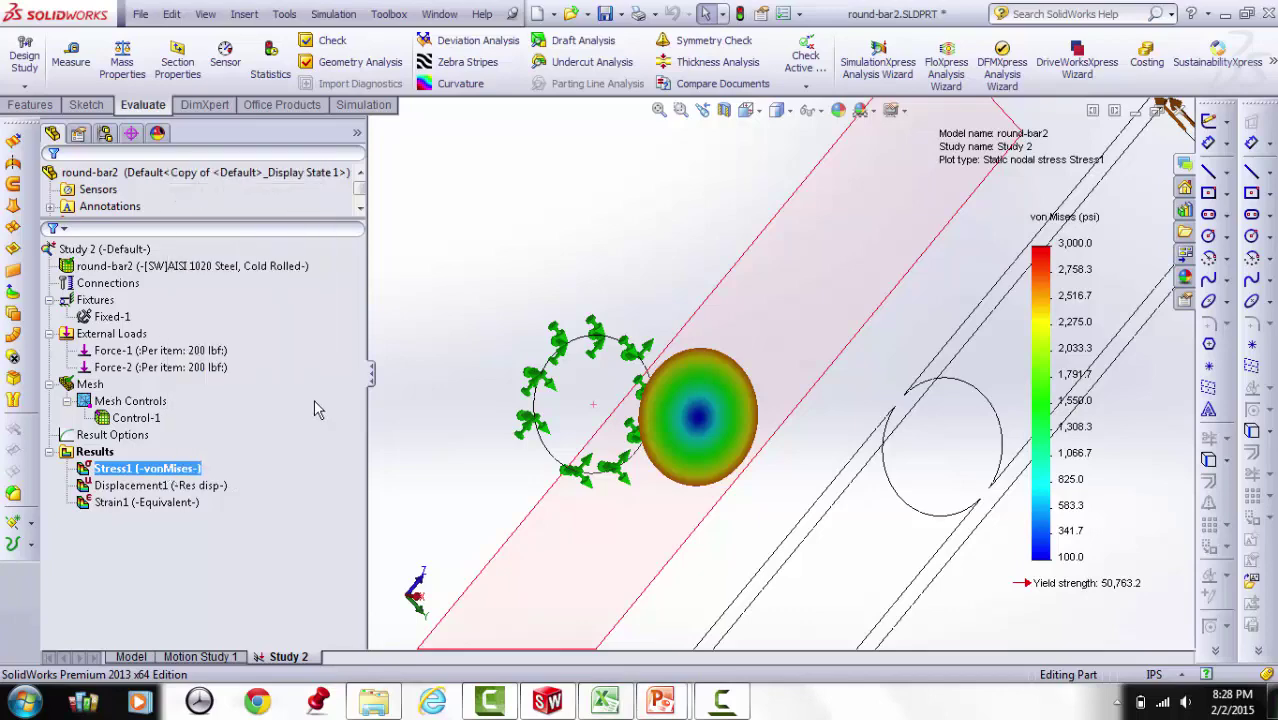
click(157, 236)
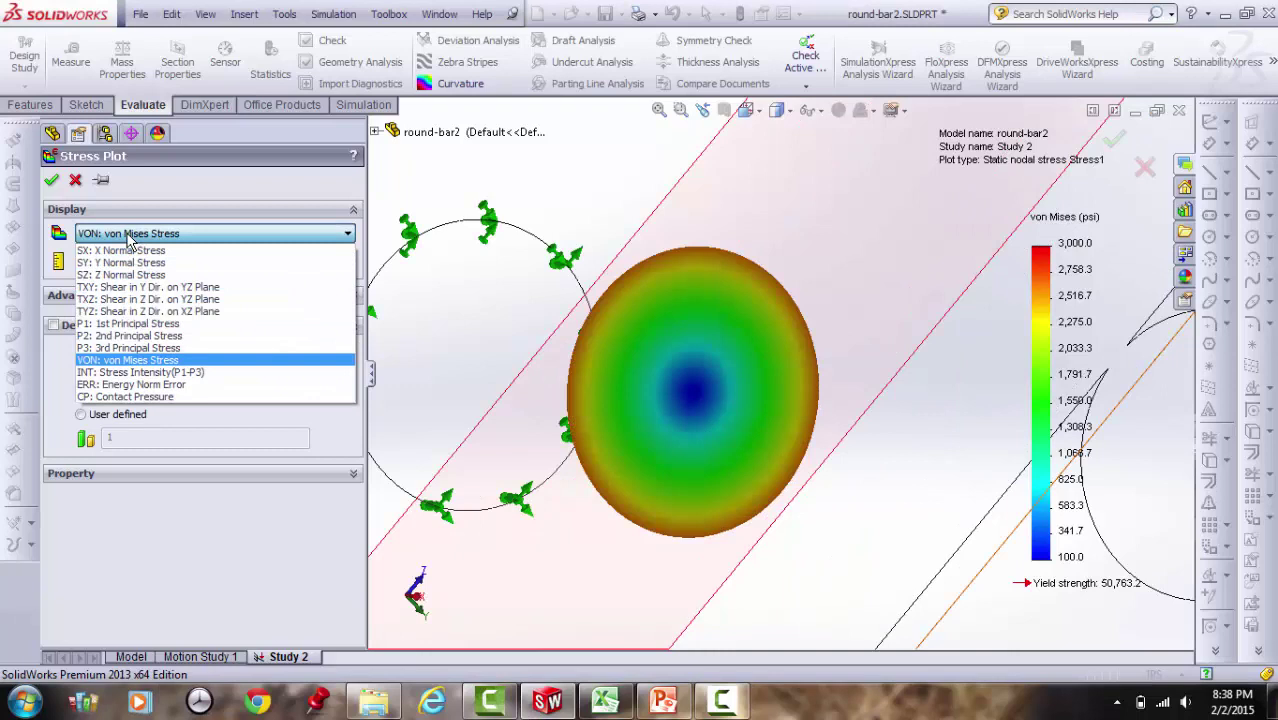
click(123, 290)
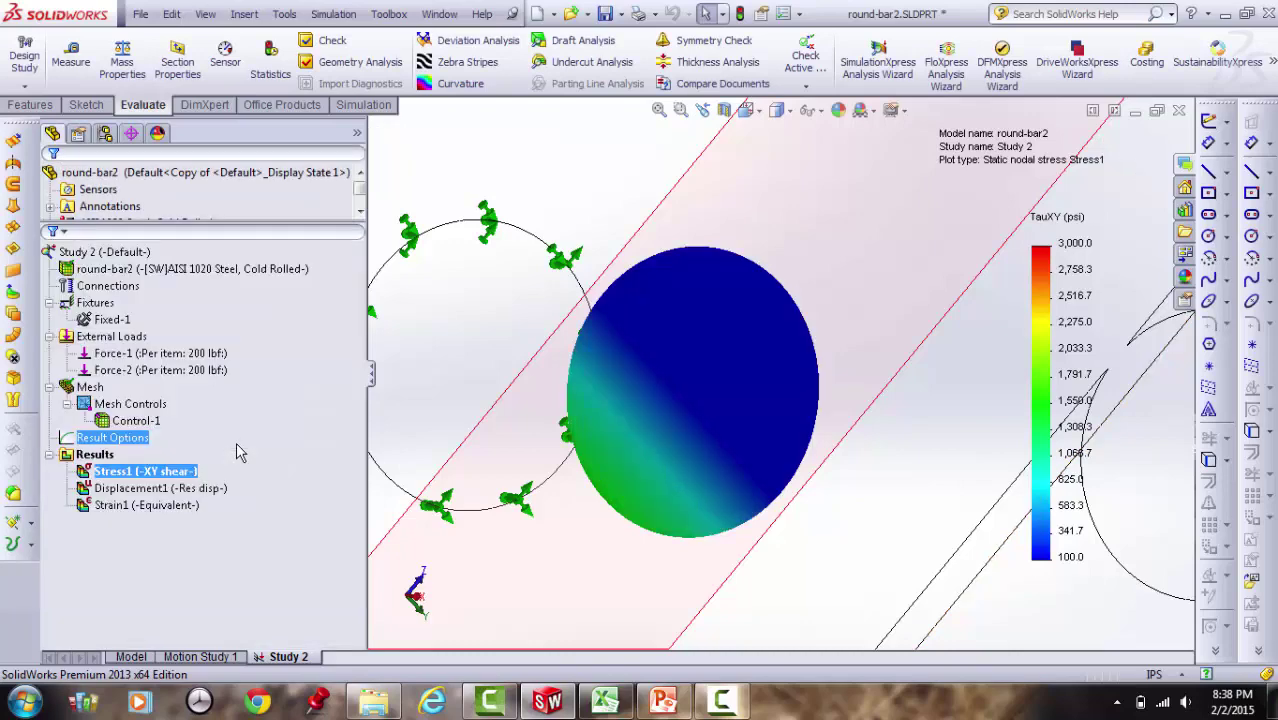
Set the Stress1 plot's legend range to a defined minimum of -1500 and maximum of 1500 psi
right_click(152, 472)
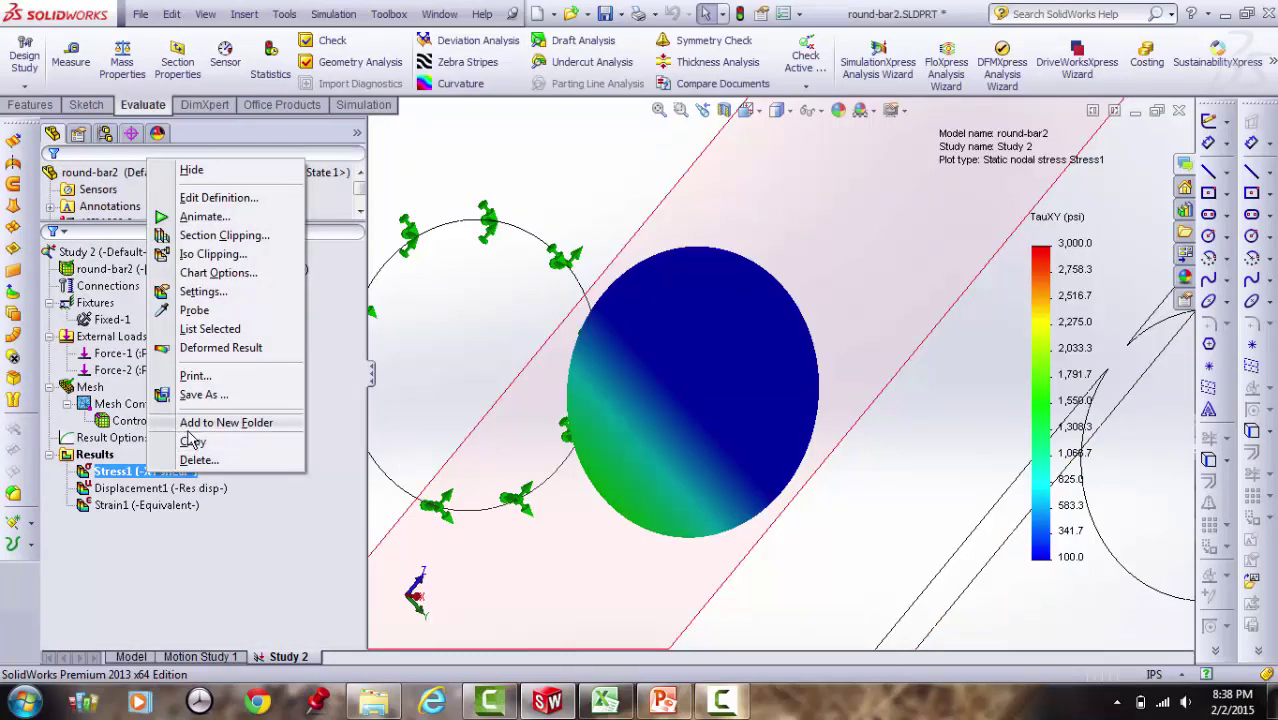
click(210, 274)
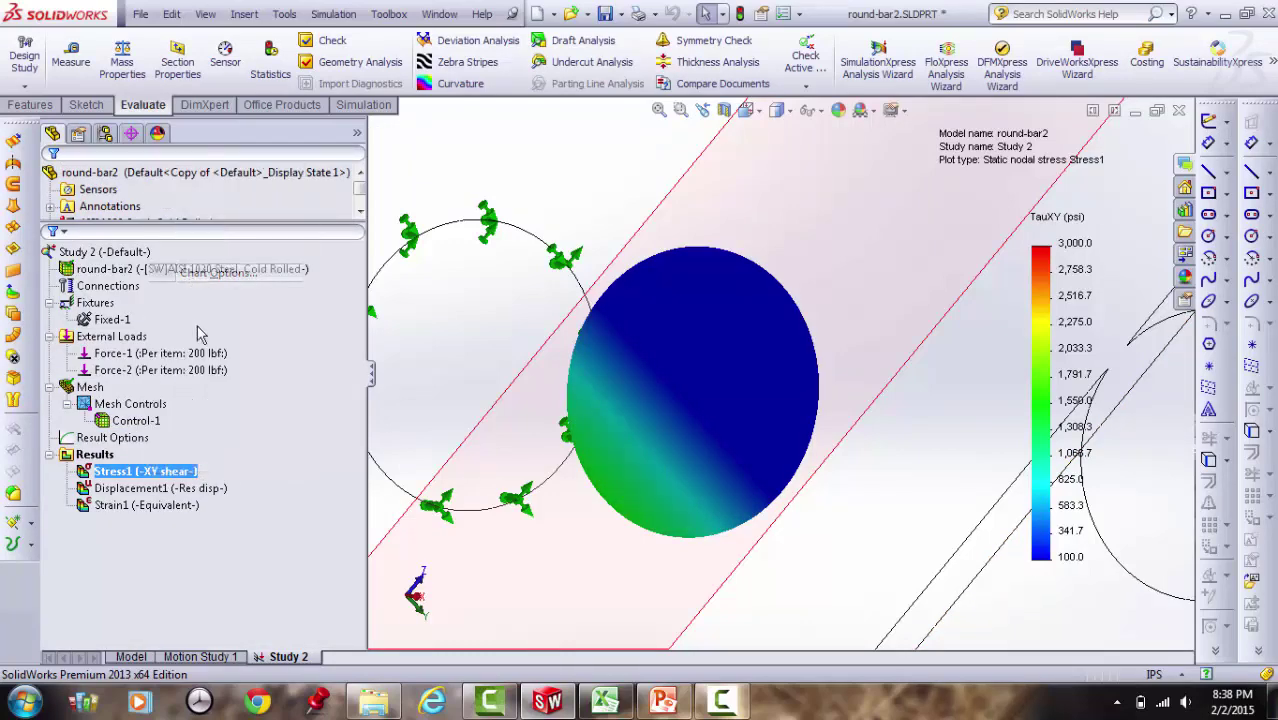
drag(148, 443, 85, 441)
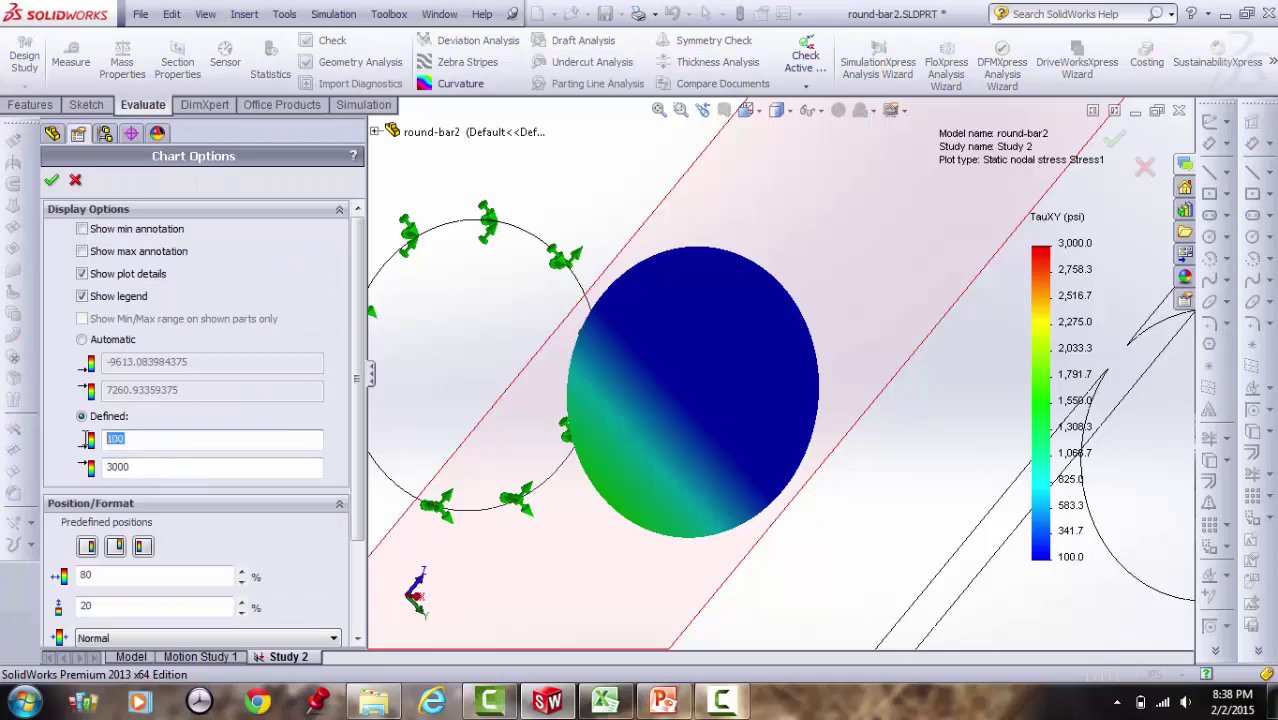
text(-15)
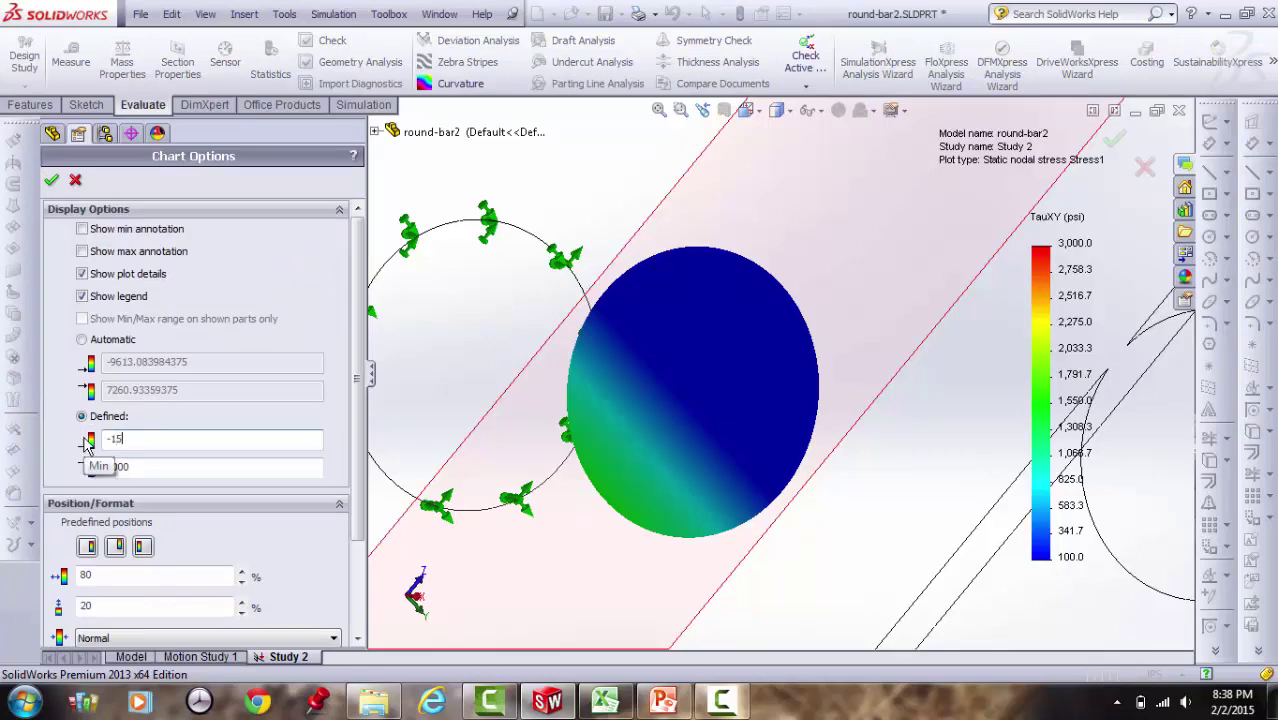
text(00)
key(Tab)
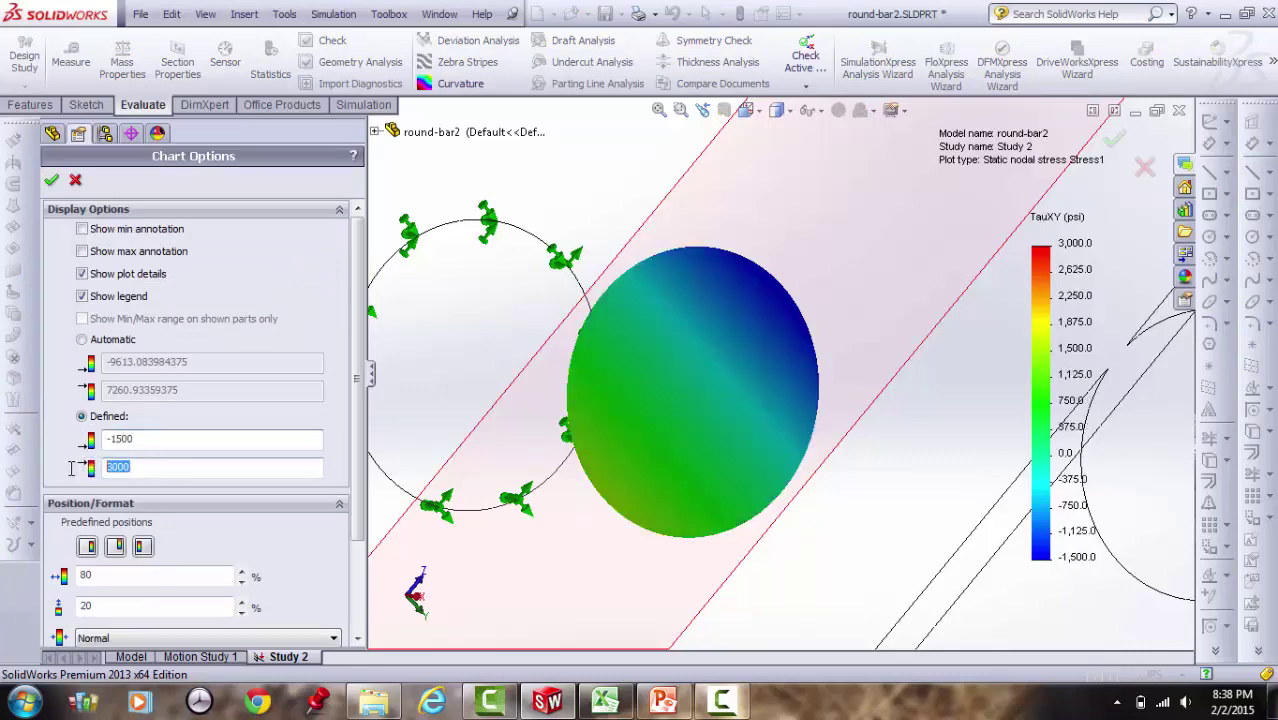
text(15)
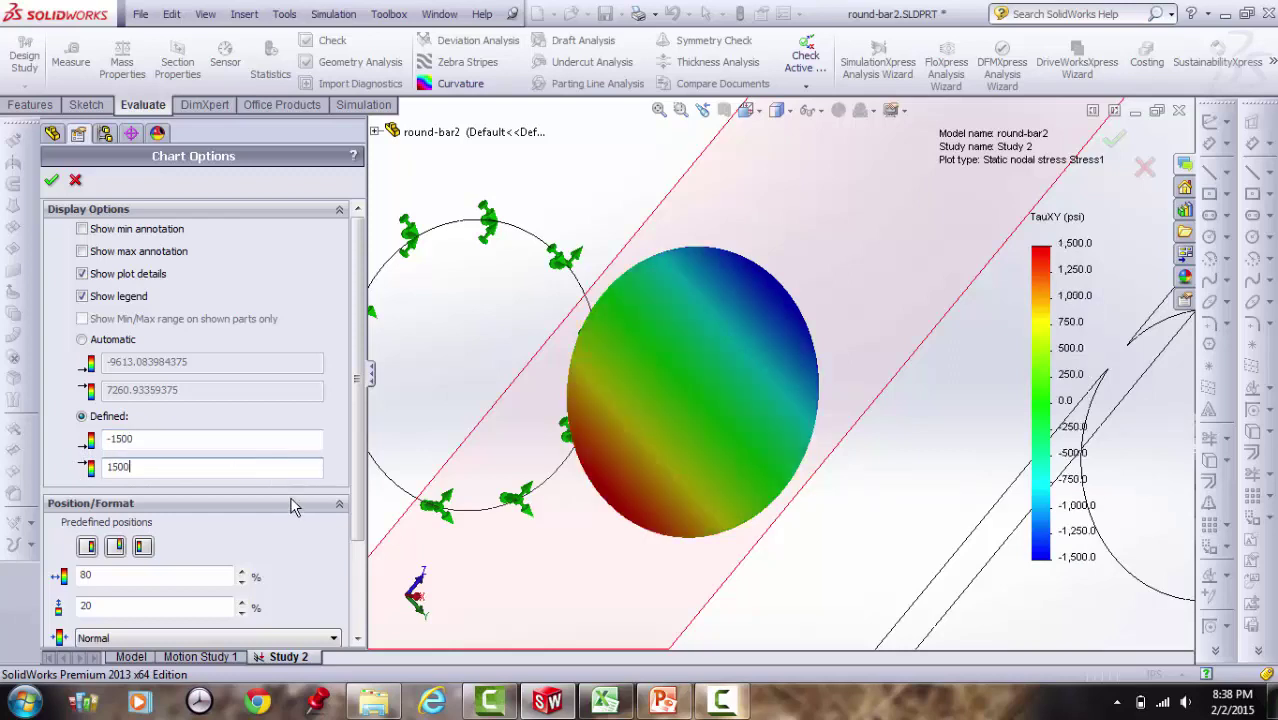
click(51, 180)
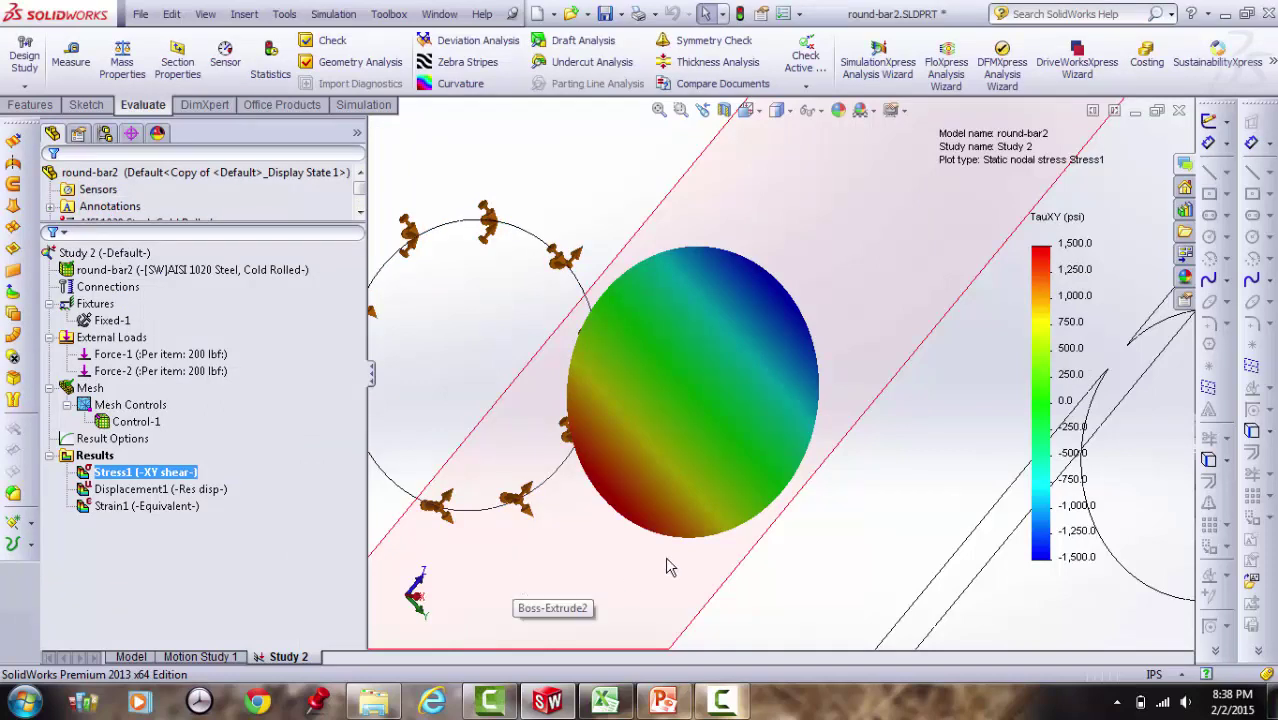
Change the Stress1 plot's displayed component to TXZ: Shear in Z Dir. on YZ Plane
right_click(183, 478)
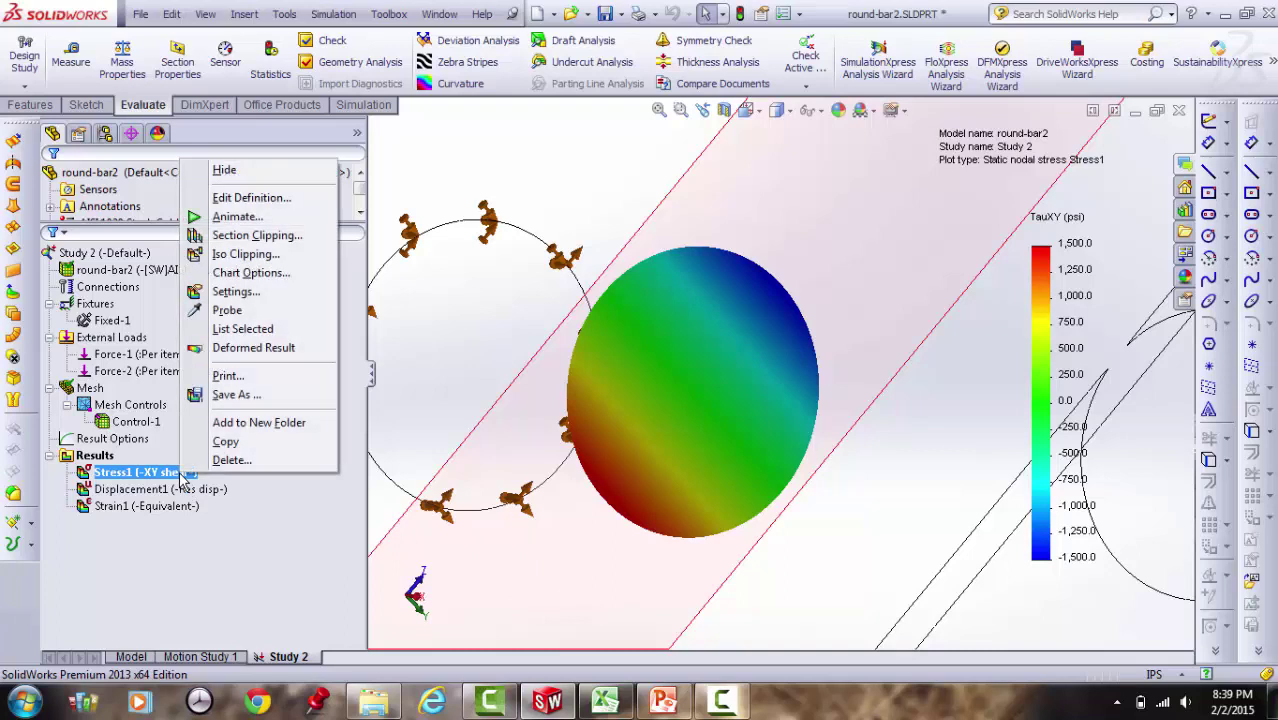
click(237, 206)
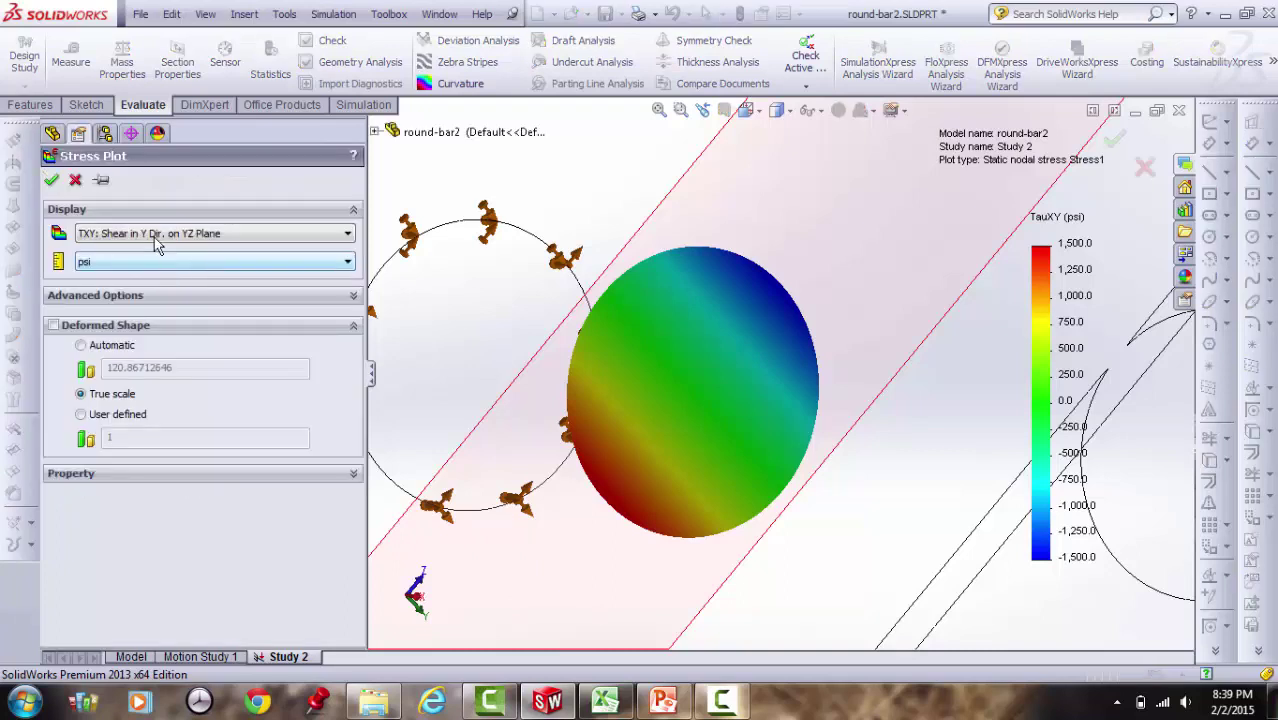
click(157, 236)
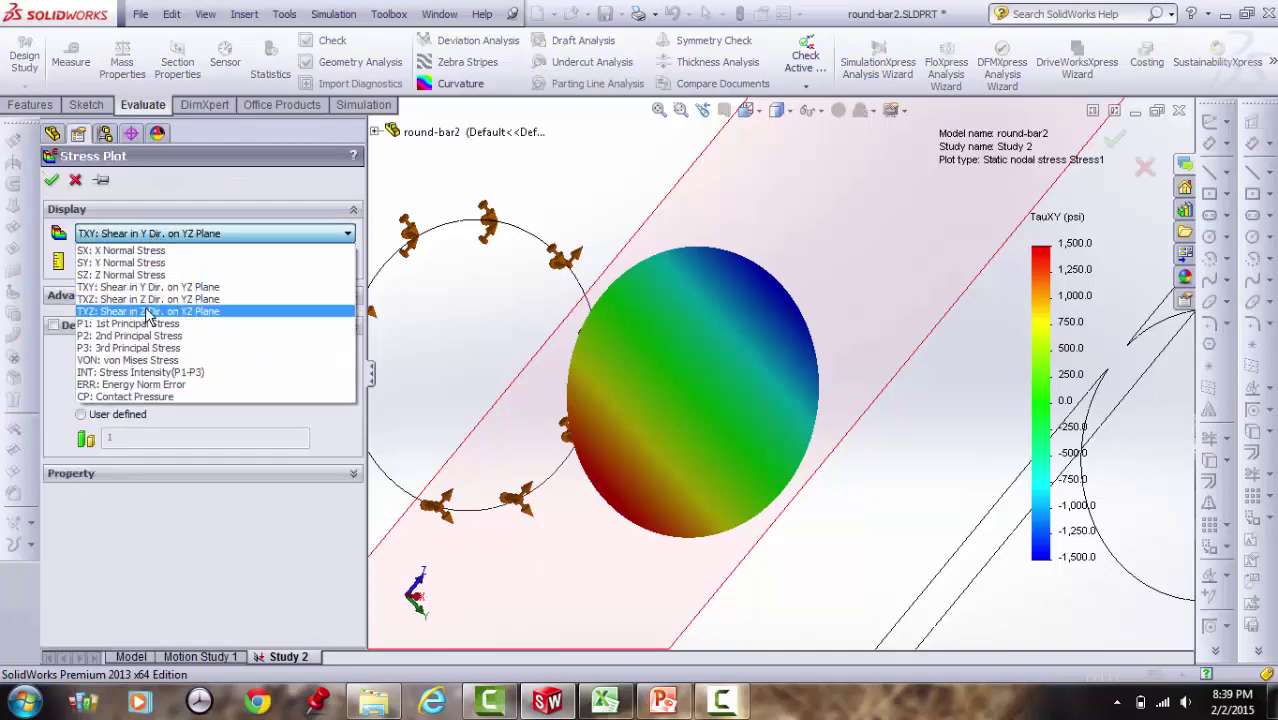
click(147, 299)
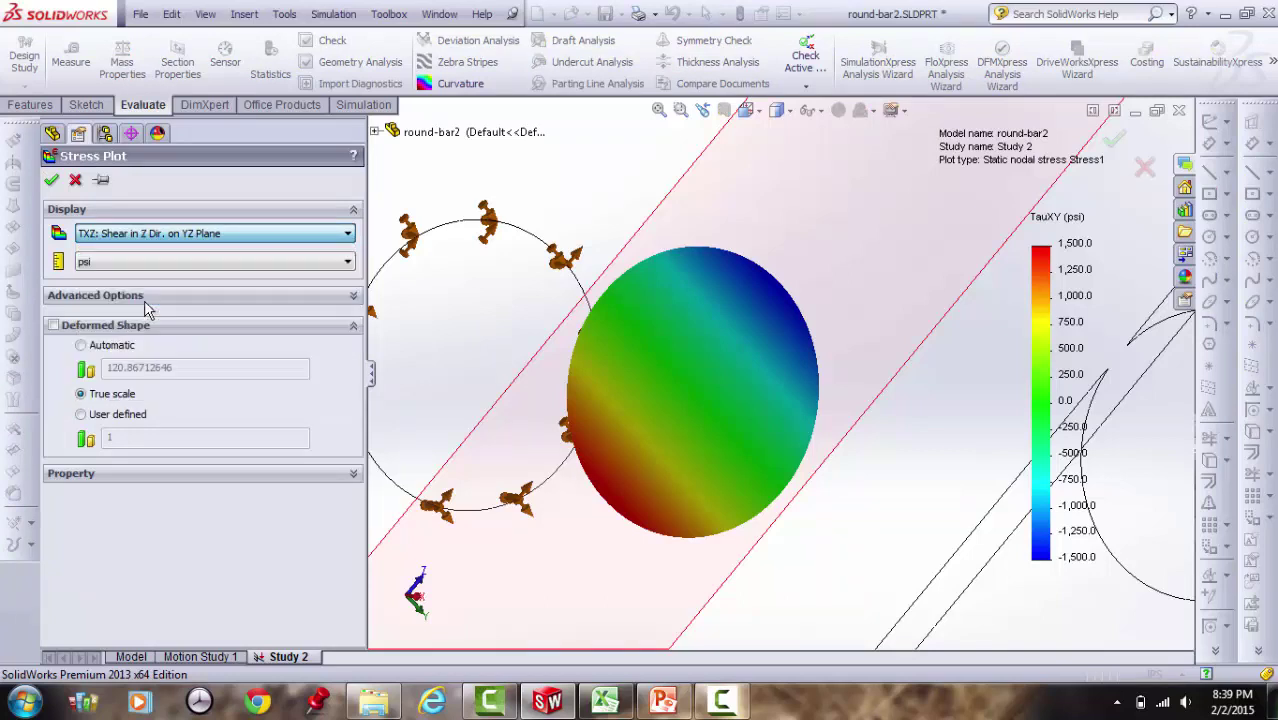
click(51, 182)
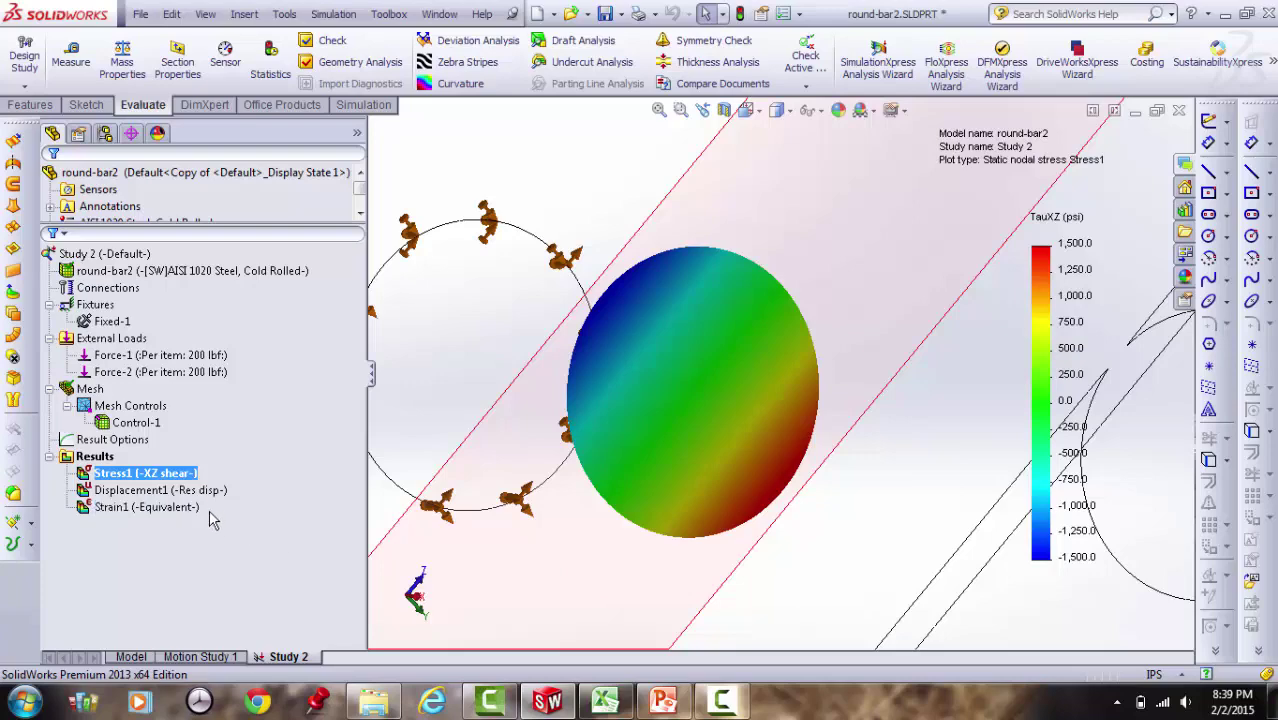
Display the Displacement1 resultant displacement plot for Study 2
scroll(680, 500, up, 8)
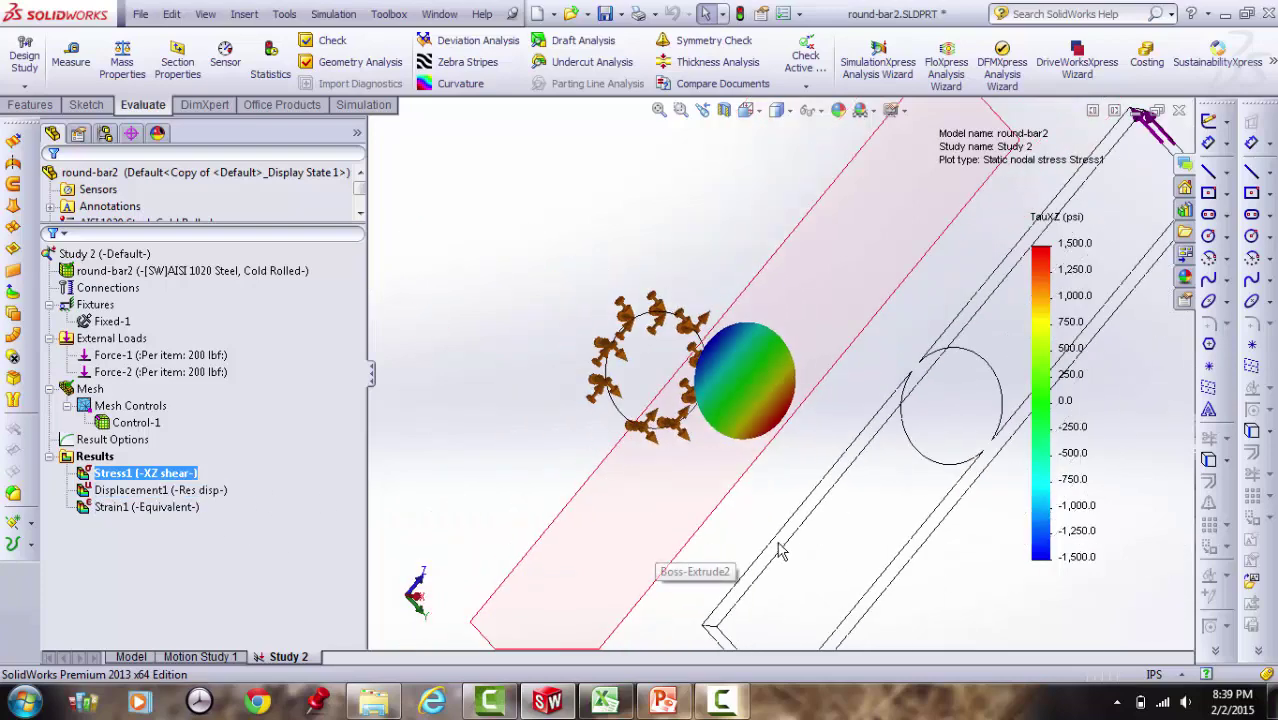
scroll(810, 413, down, 3)
click(187, 490)
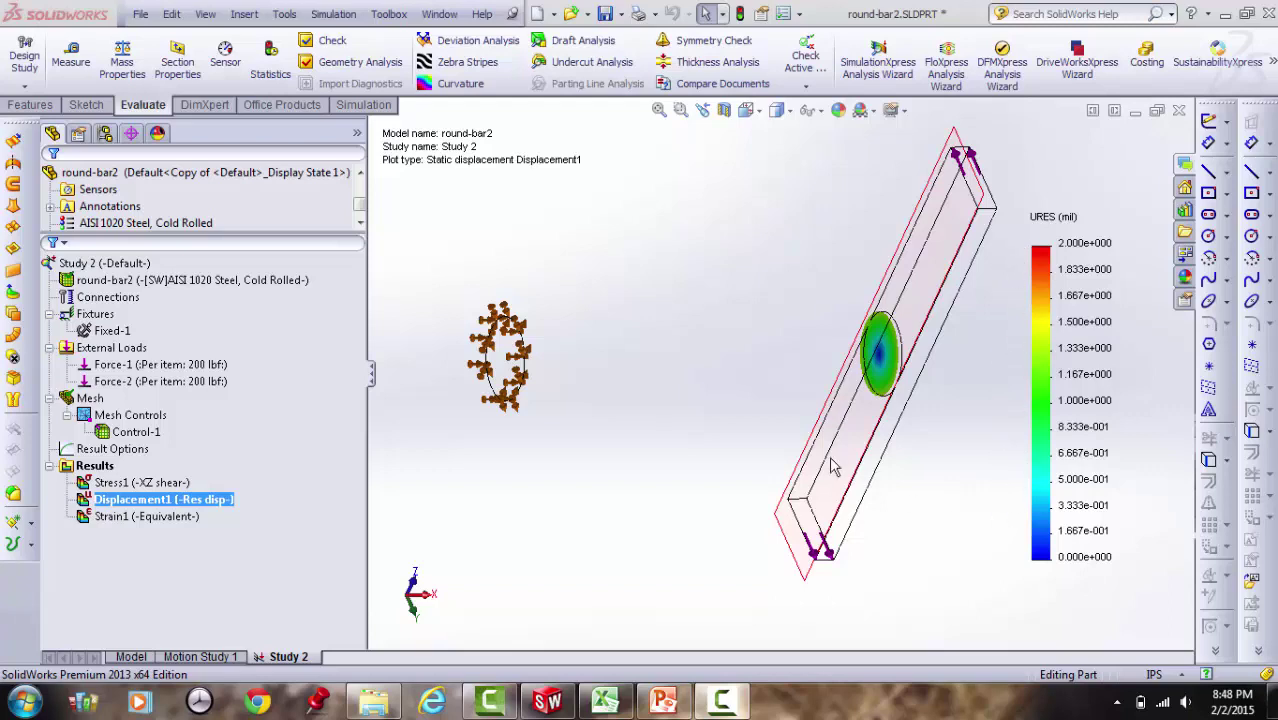
Probe the displacement at two locations on opposite outer edges of the circular section and widen the results' value column
click(680, 110)
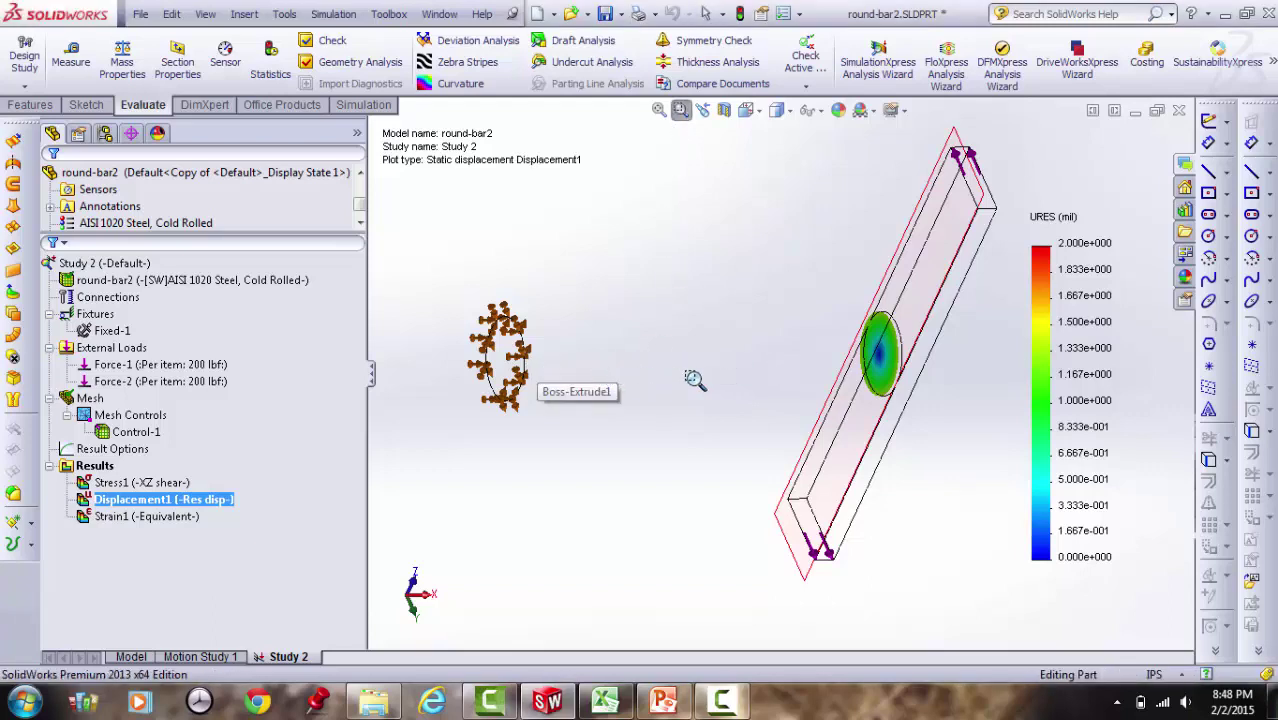
right_click(624, 348)
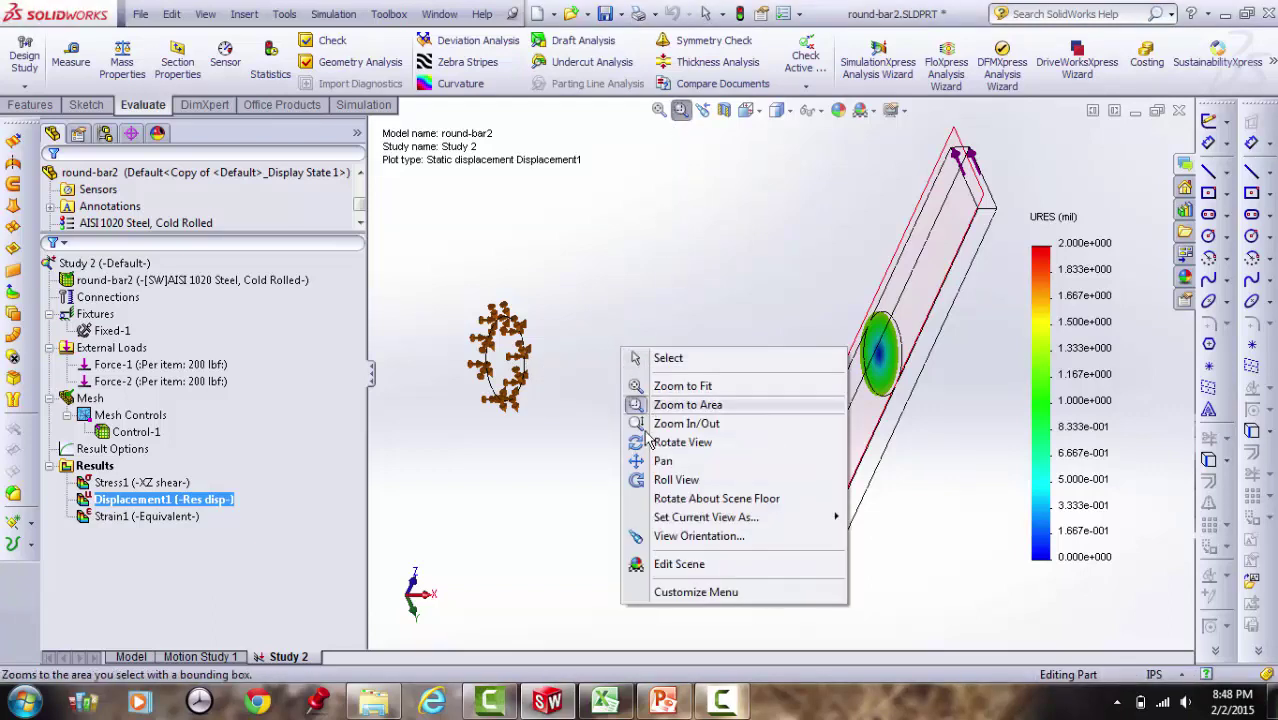
click(655, 441)
drag(723, 397, 882, 346)
scroll(882, 346, down, 6)
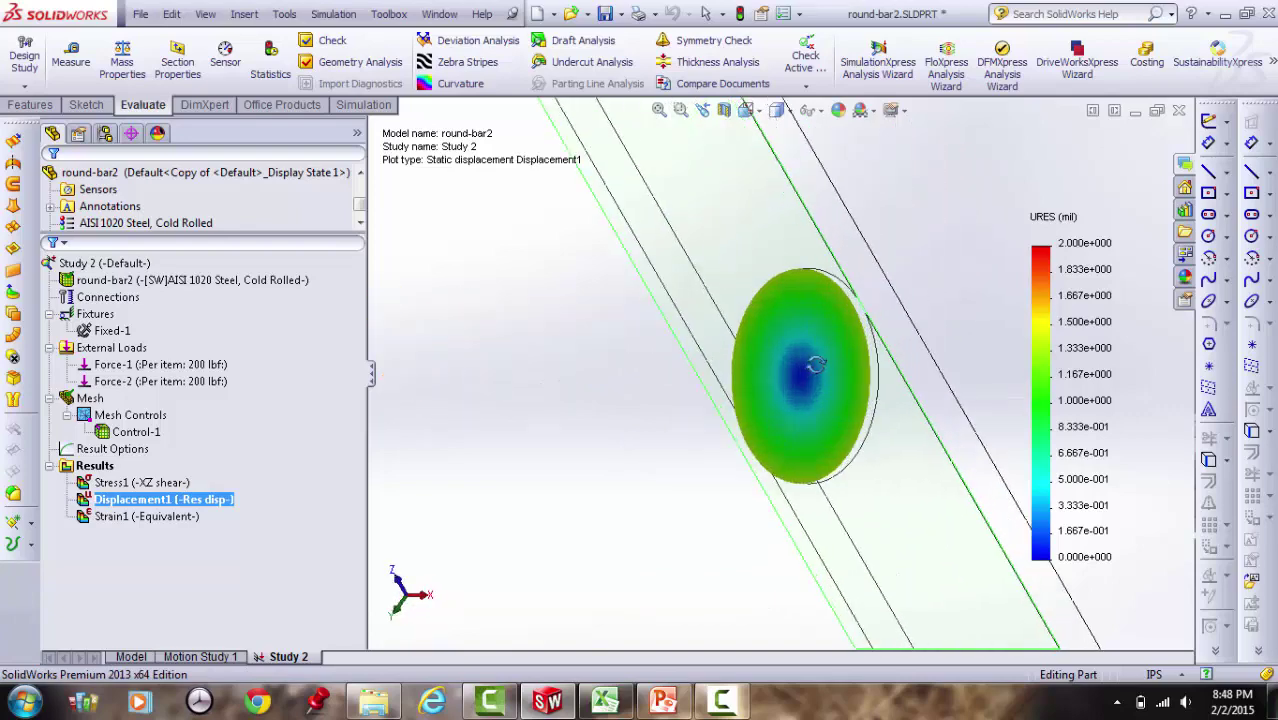
right_click(634, 515)
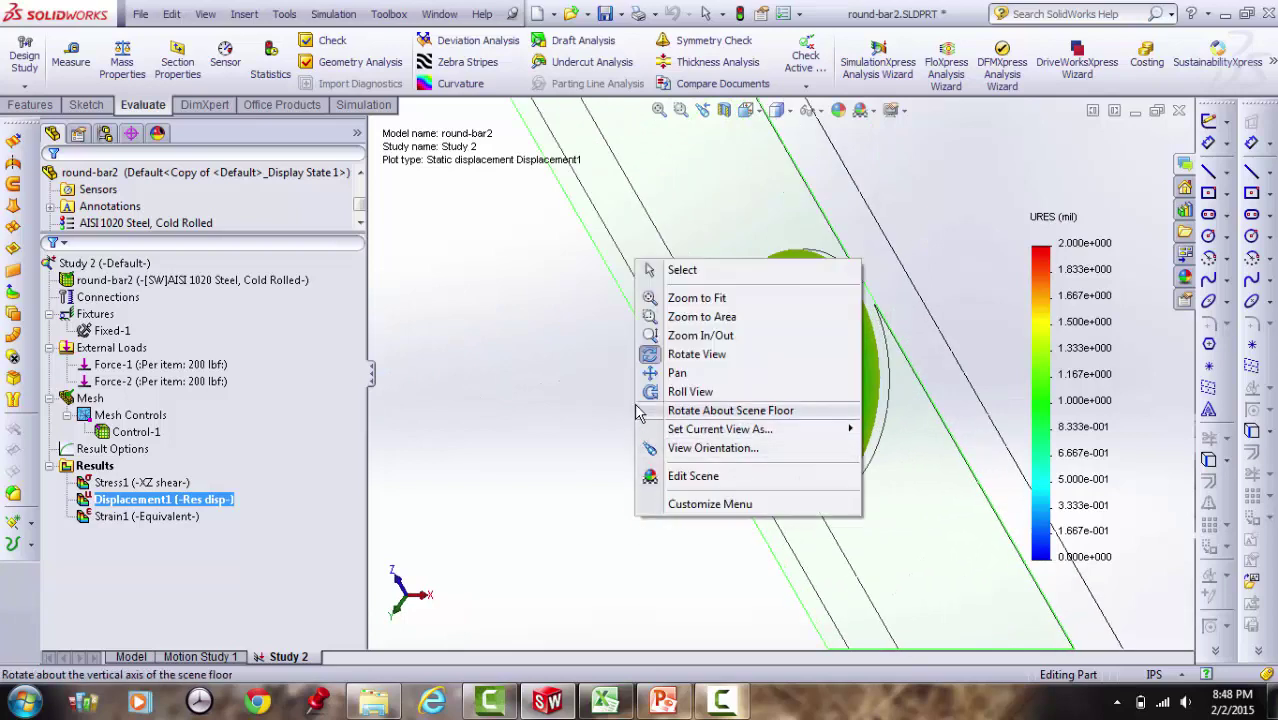
click(648, 355)
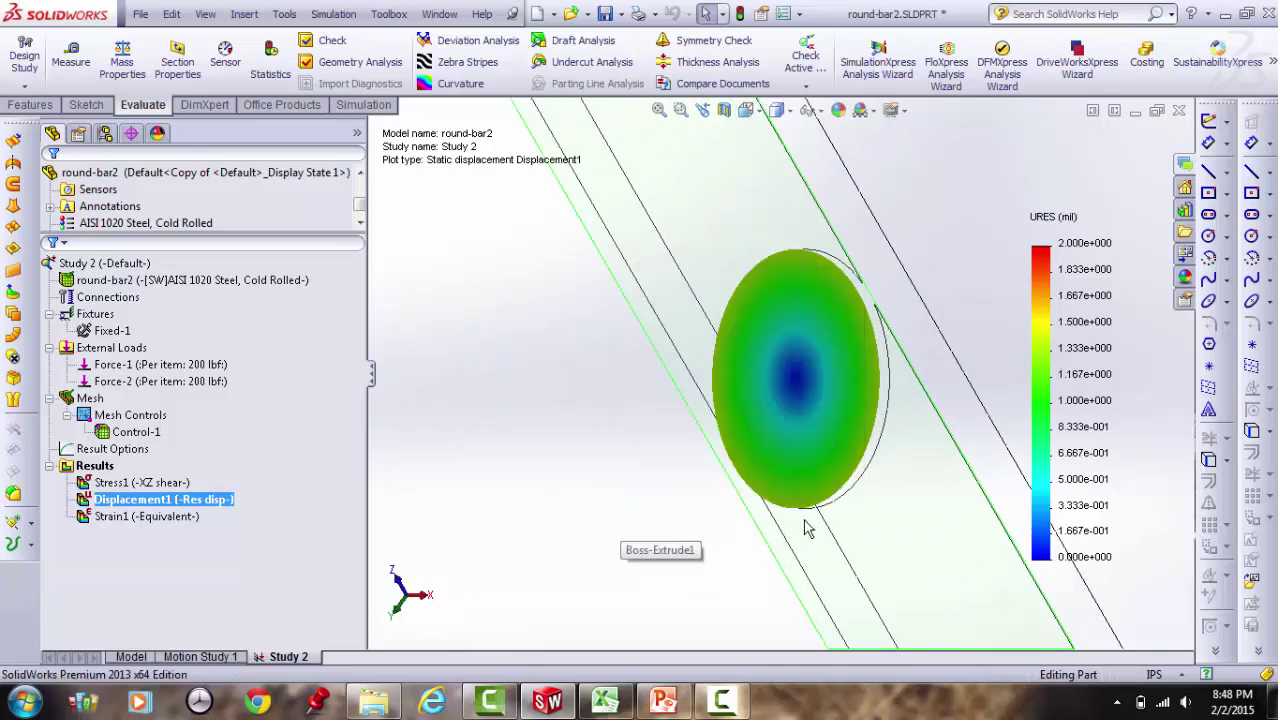
right_click(228, 498)
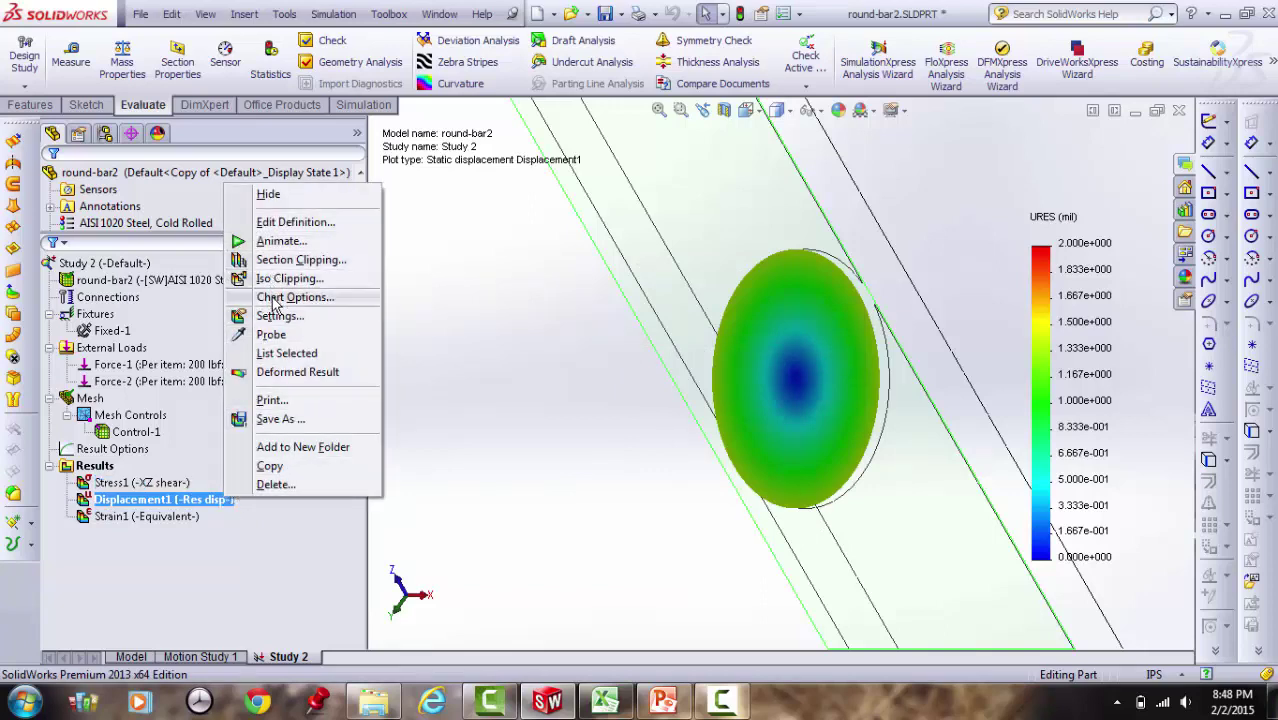
click(722, 435)
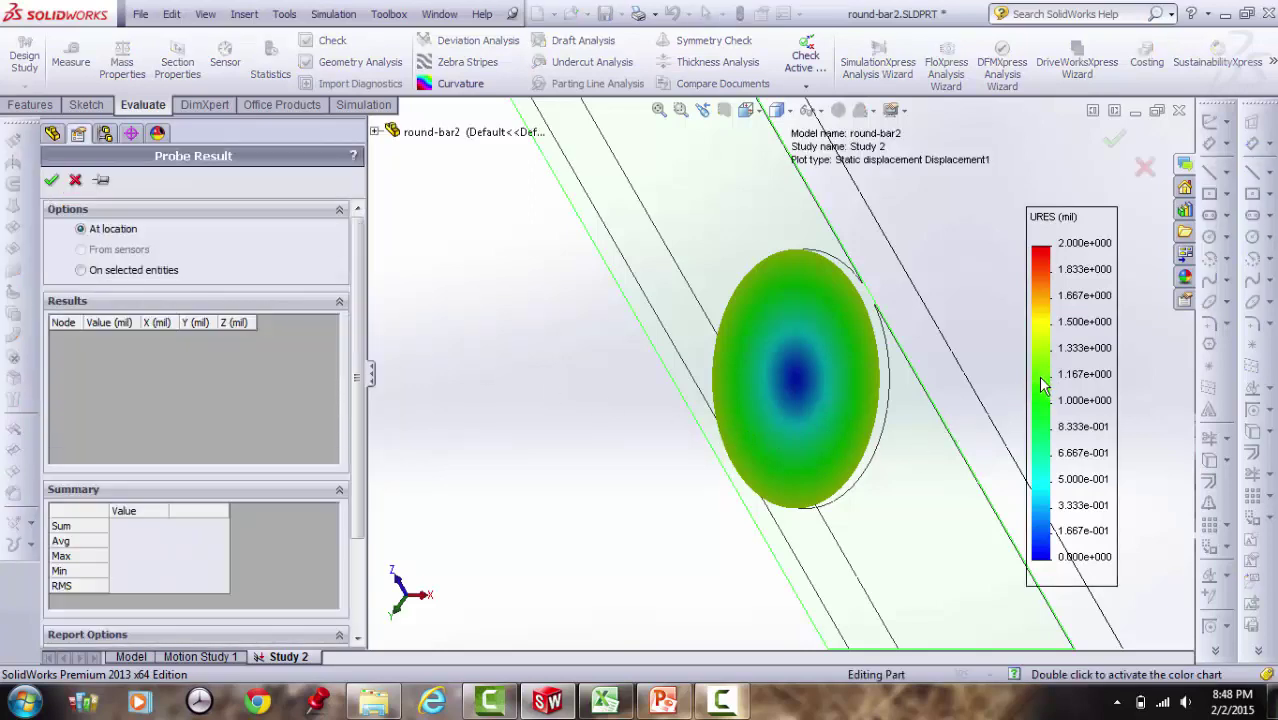
click(877, 408)
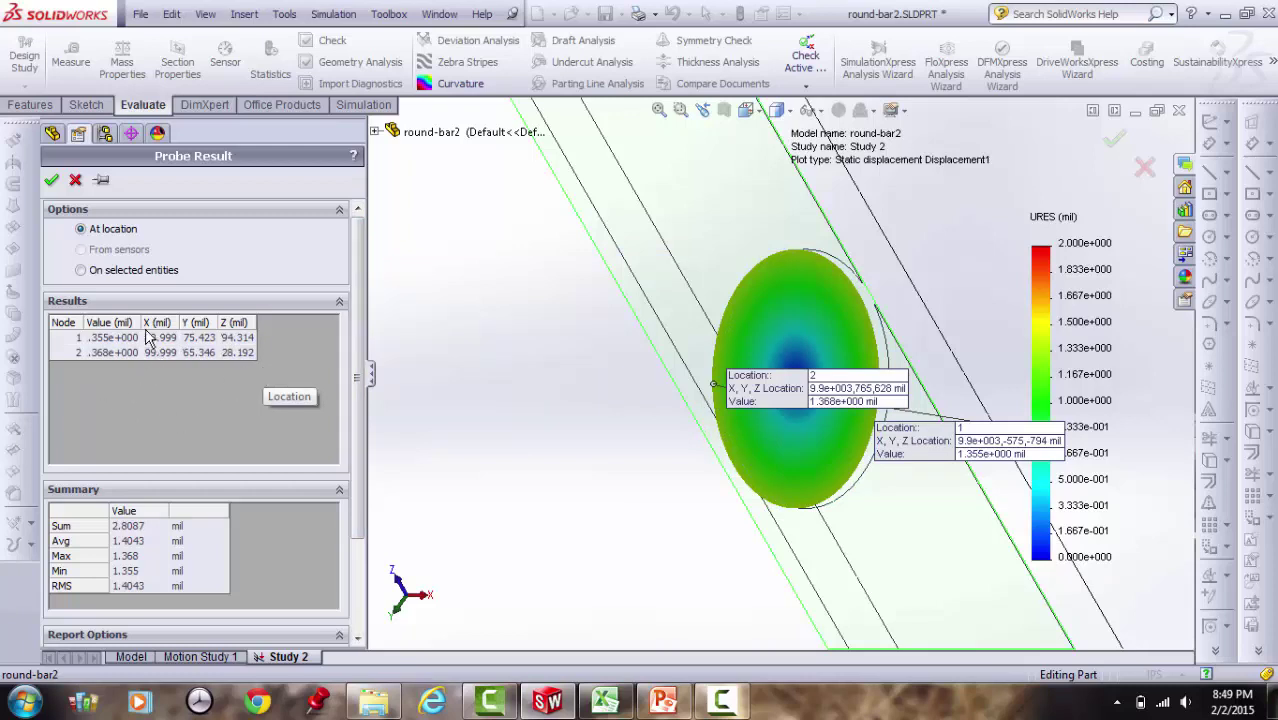
drag(140, 322, 183, 323)
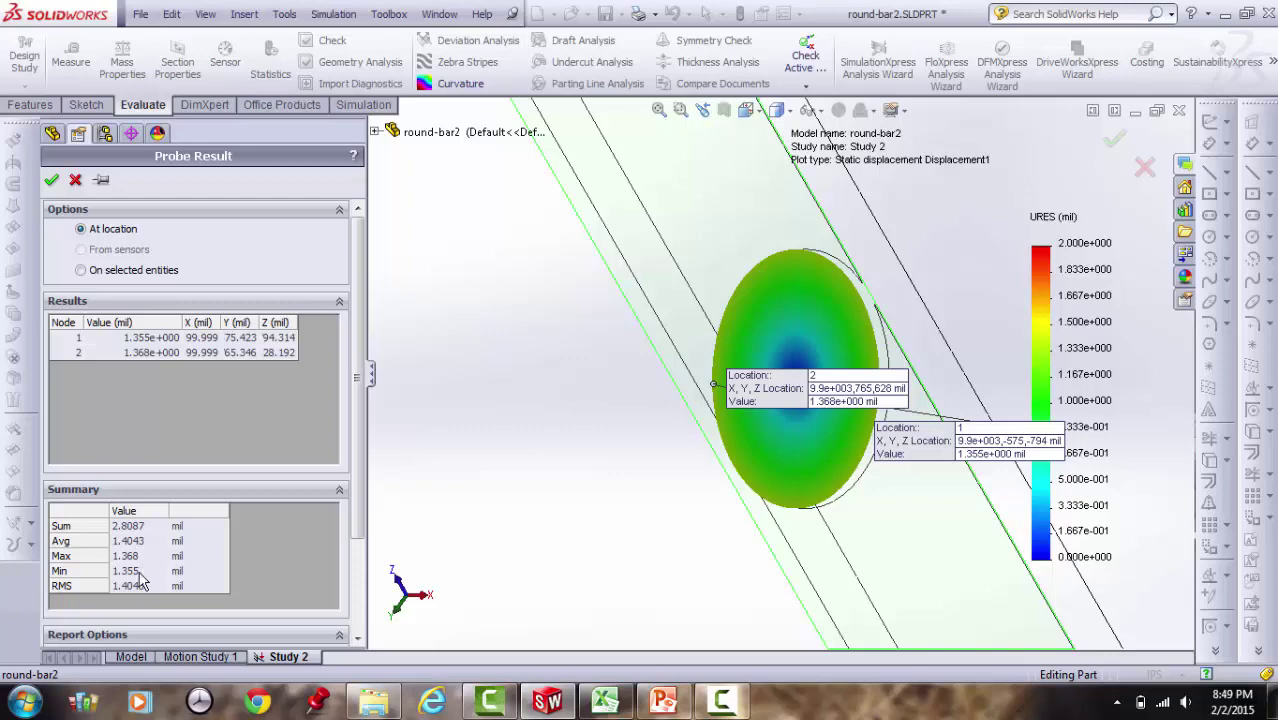
Switch to Excel and enter 1.36 as the Solid Works FEA maximum displacement in cell I21 of the torsional example
click(605, 700)
text(1)
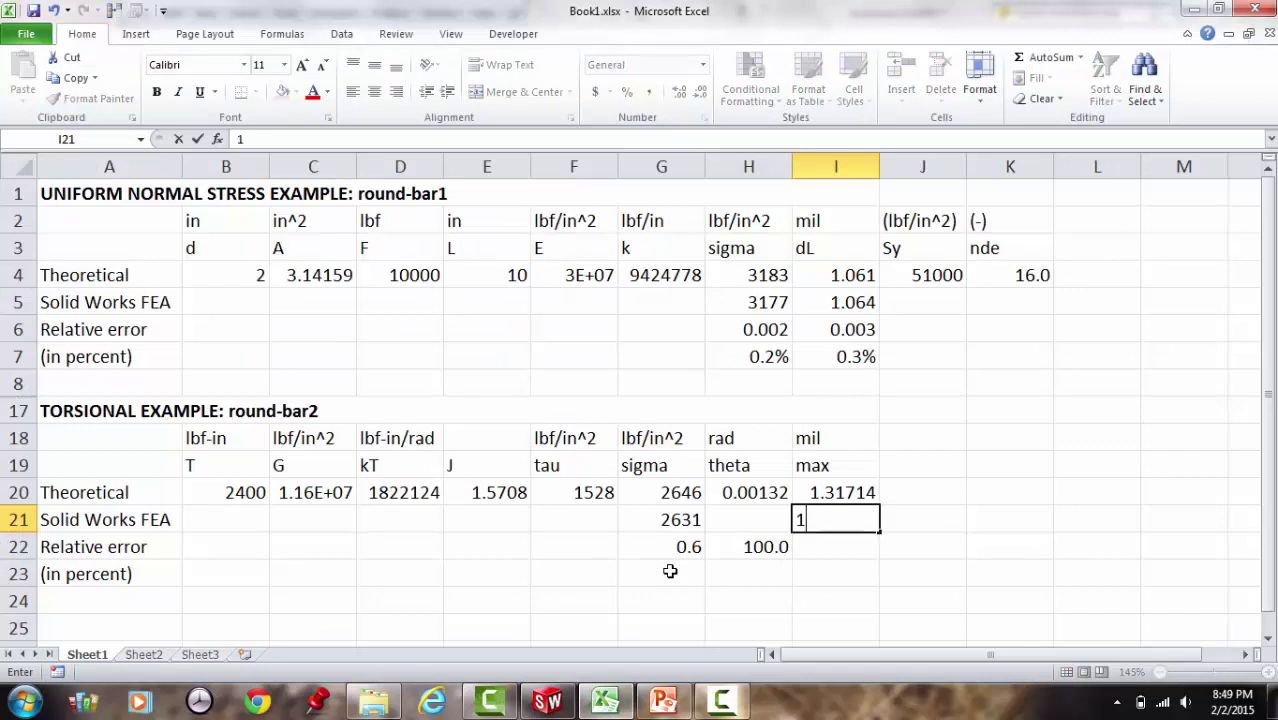
text(.36)
key(Return)
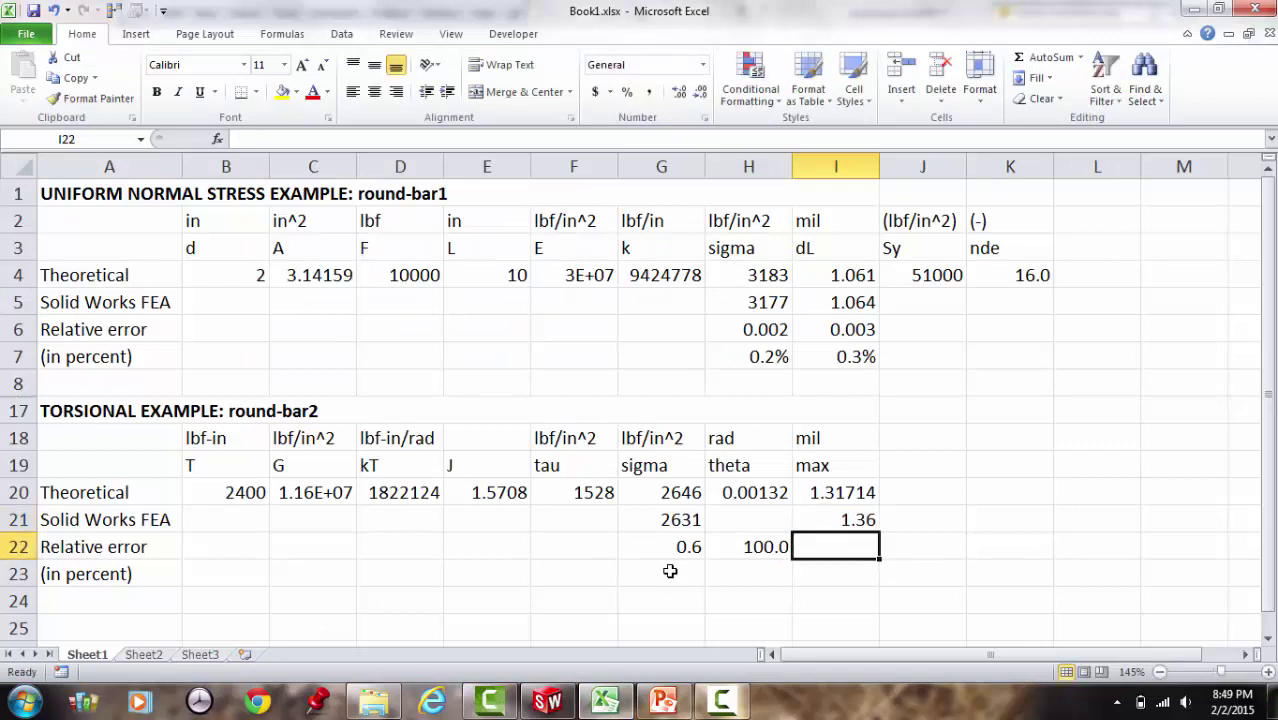
Copy the relative error formula from cell G22 into cell I22 for the maximum displacement
key(Left)
key(Left)
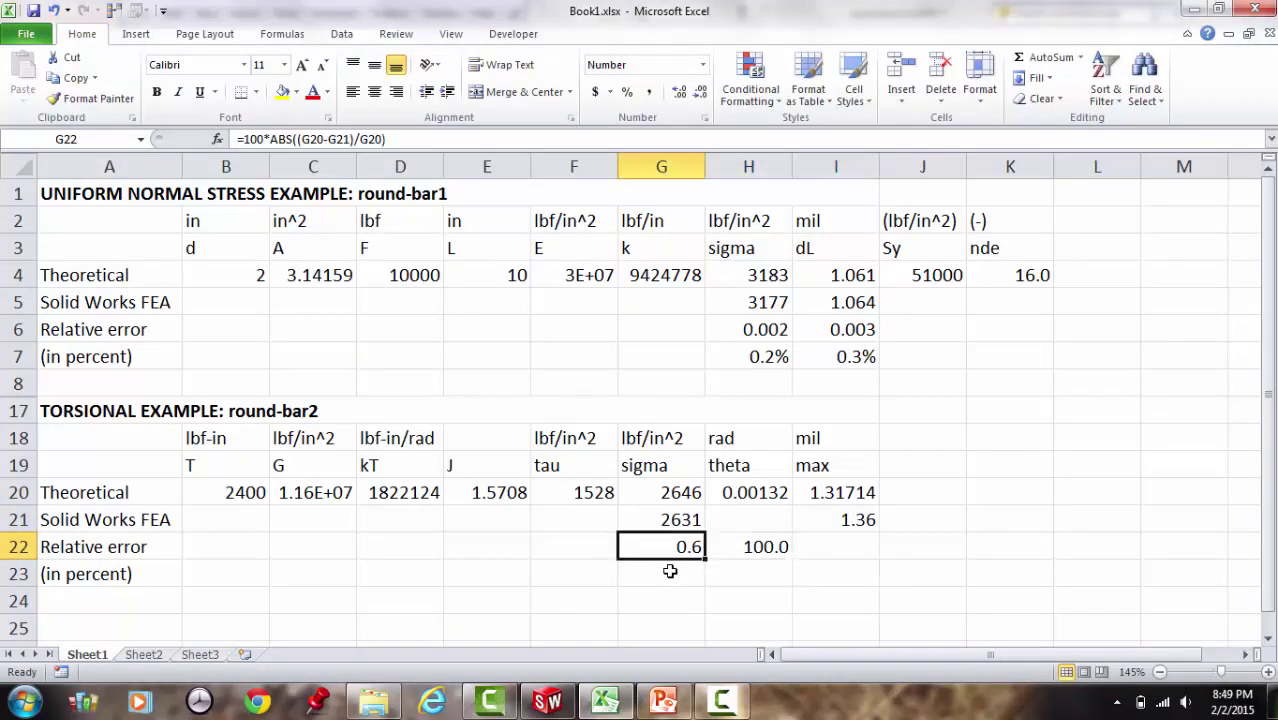
key(ctrl+c)
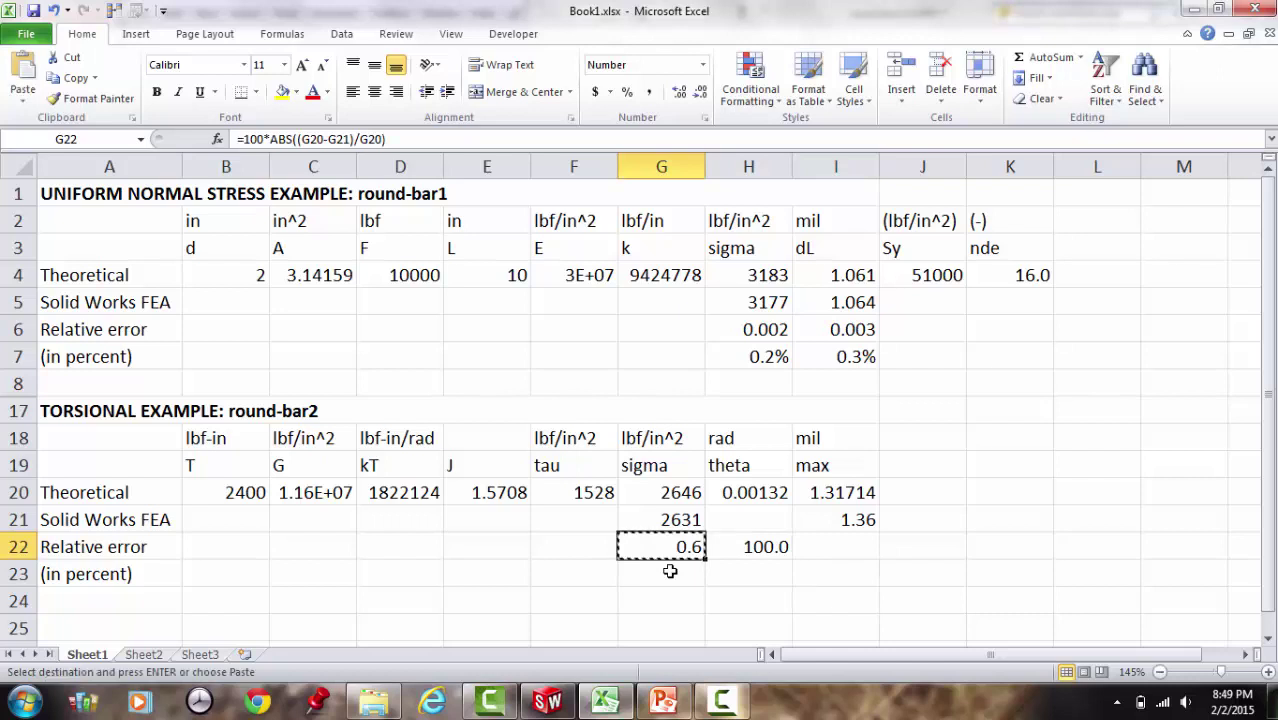
key(Right)
key(Right)
key(ctrl+v)
key(Escape)
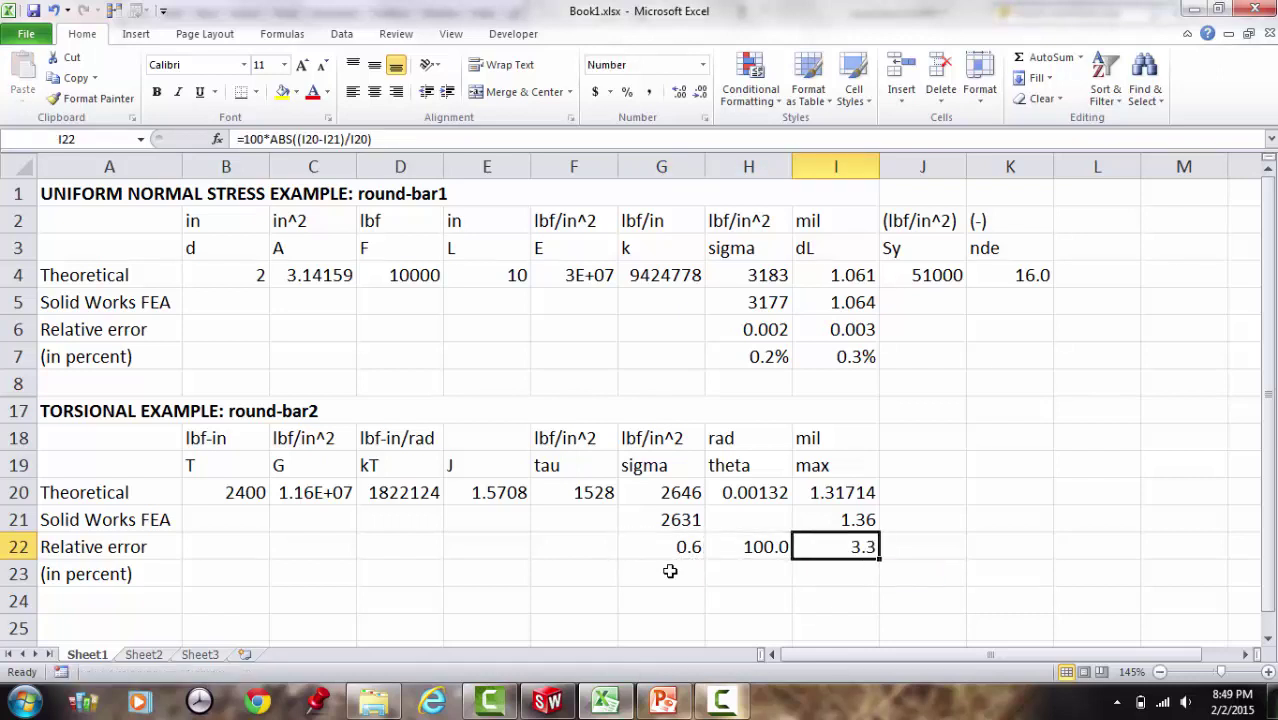
key(Down)
key(Up)
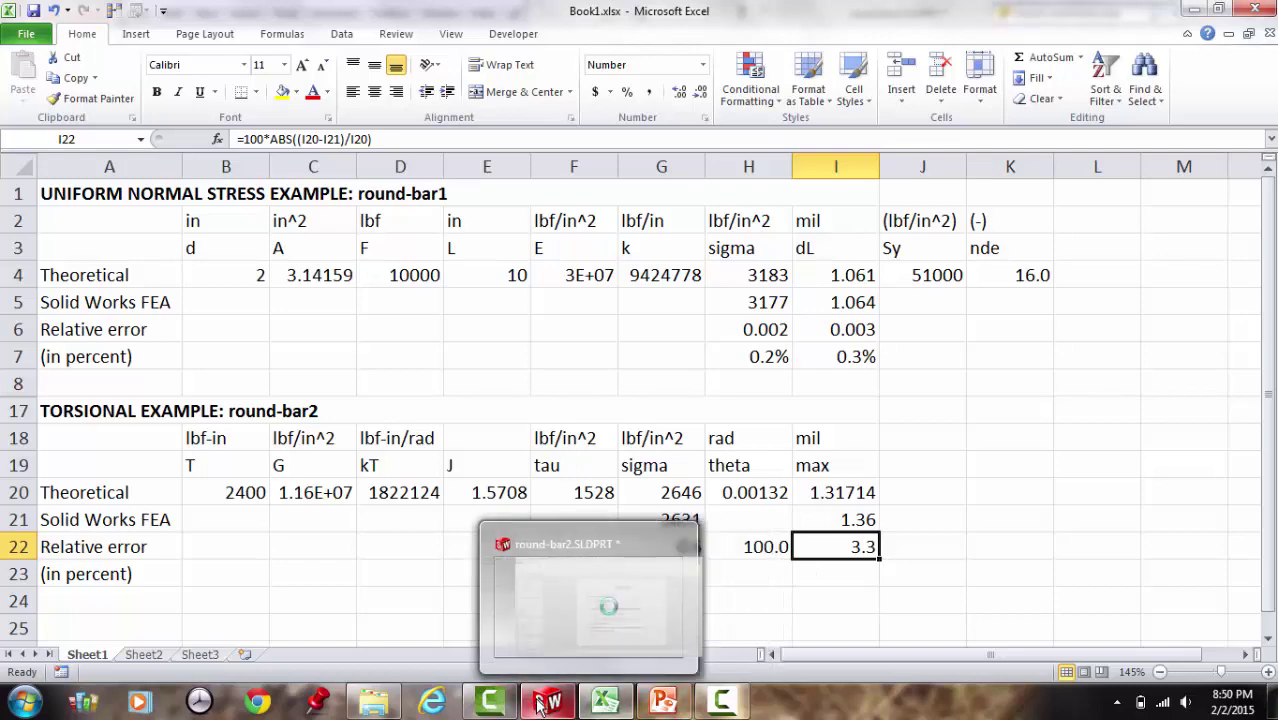
Return to SolidWorks, close the displacement probe results and hide the Displacement1 plot
click(612, 555)
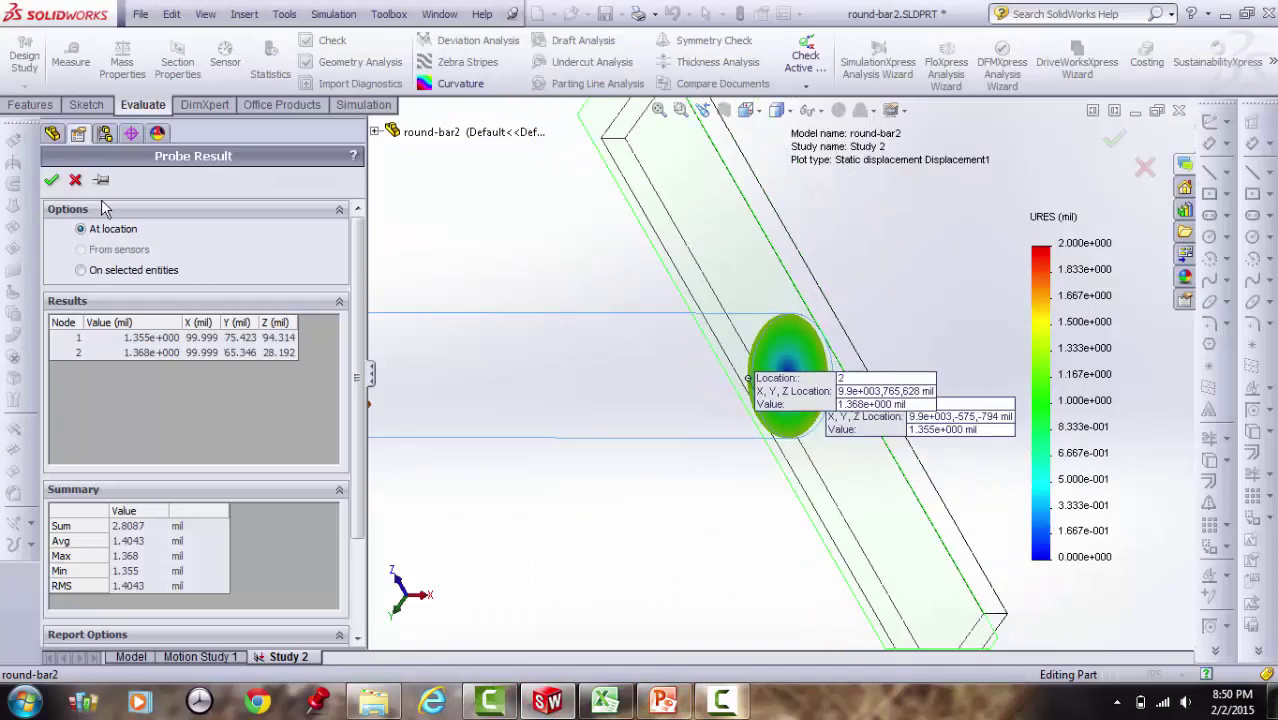
click(76, 180)
key(f)
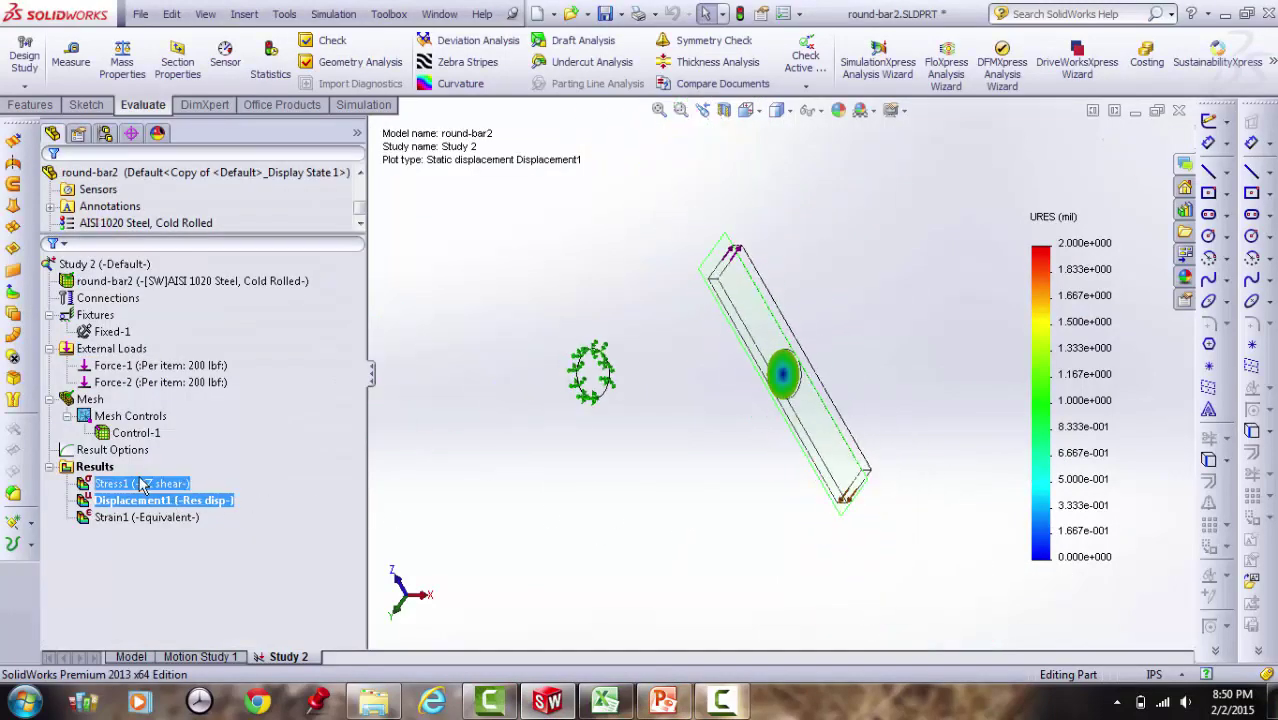
ctrl+click(125, 517)
right_click(125, 517)
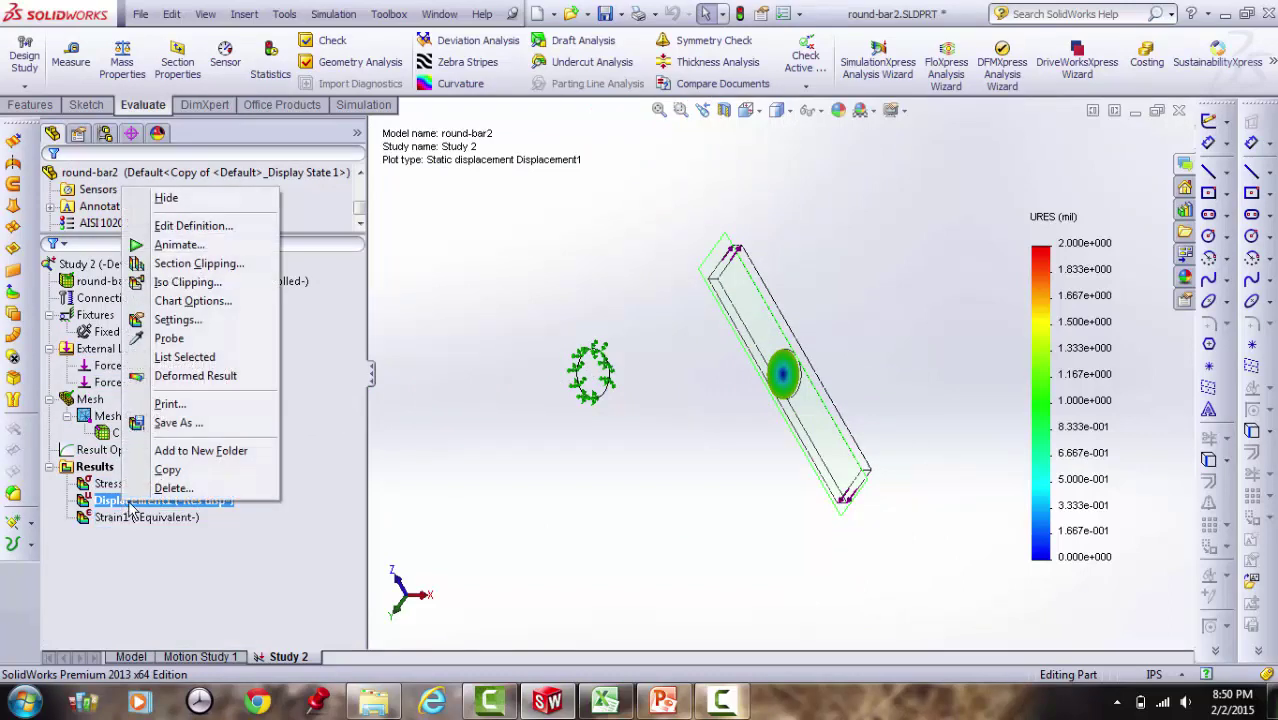
click(175, 206)
click(606, 518)
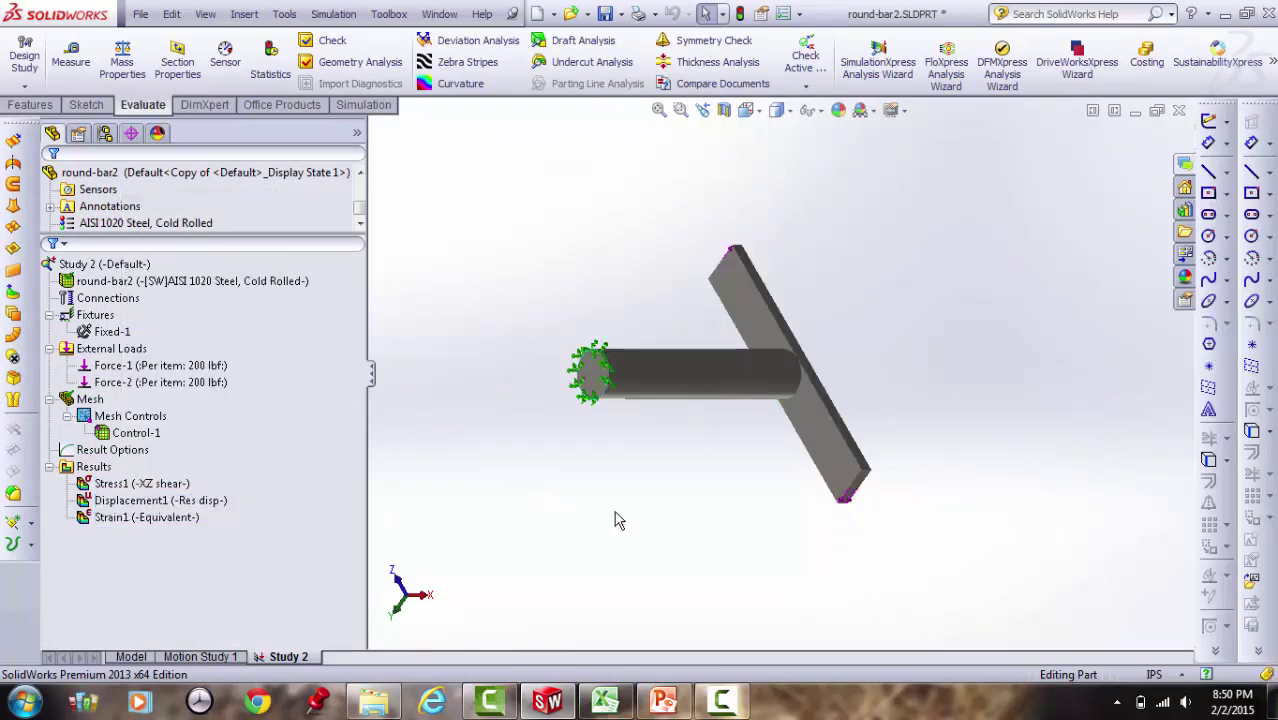
right_click(652, 518)
click(710, 183)
drag(700, 420, 736, 463)
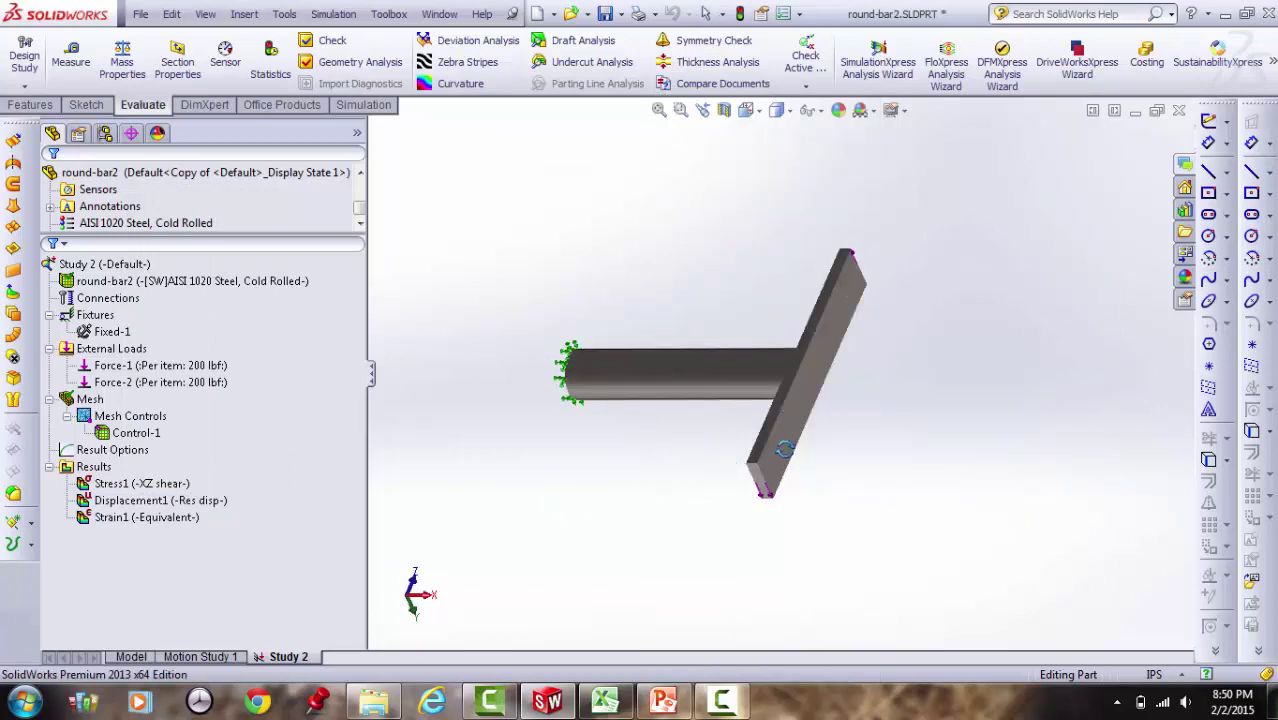
drag(873, 351, 807, 402)
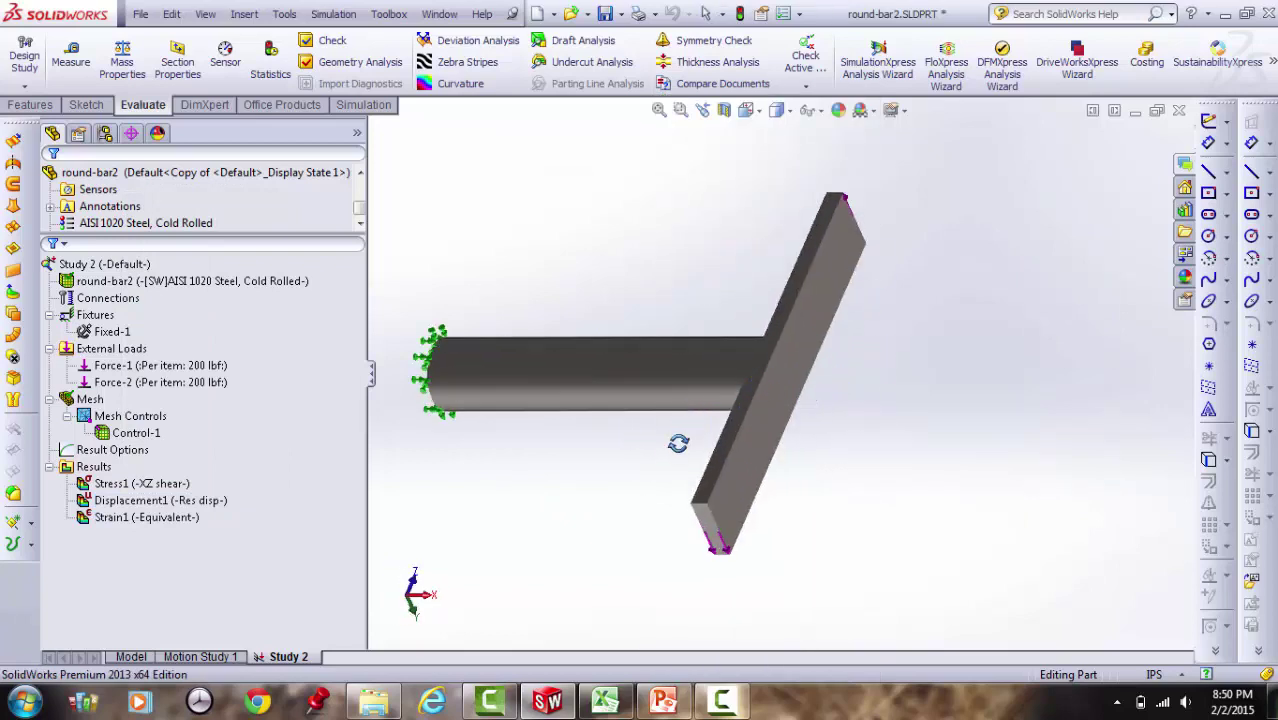
mouse_move(679, 442)
mouse_down()
mouse_move(733, 456)
mouse_move(688, 451)
mouse_move(690, 427)
mouse_up()
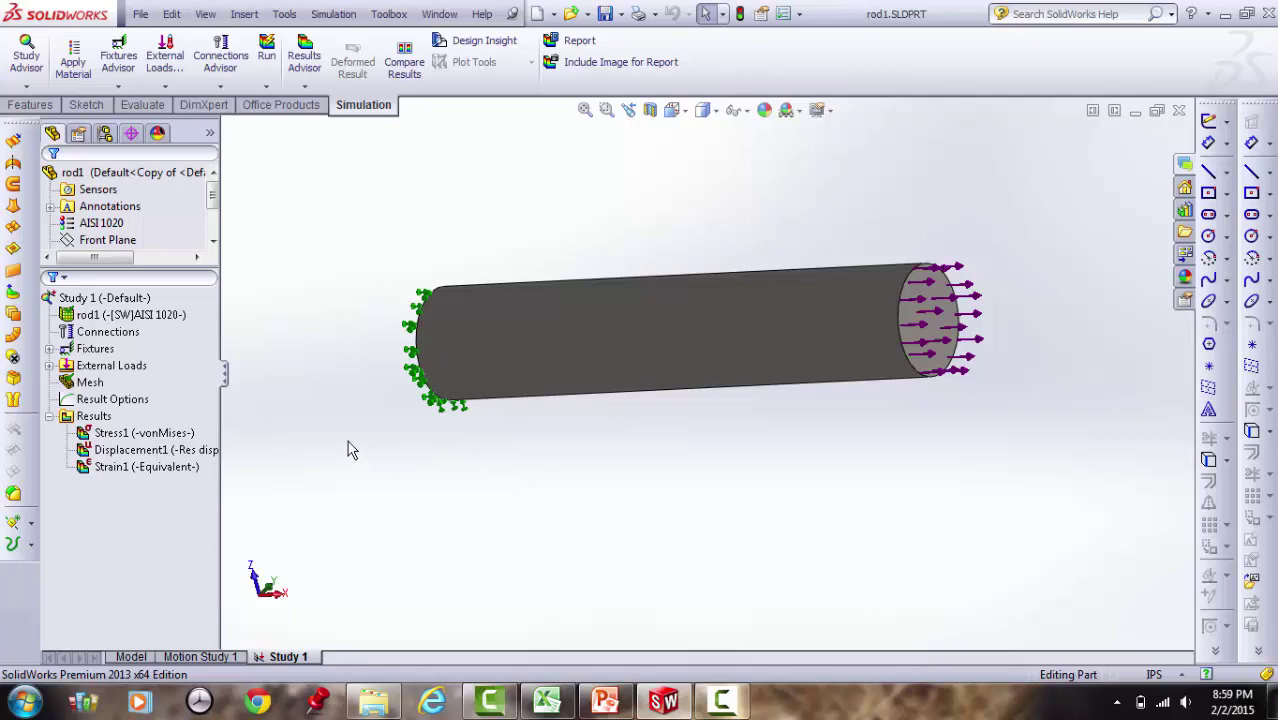
Open the definition of Force-1 on the rod's free end face and change the load type to torque
click(95, 416)
click(112, 366)
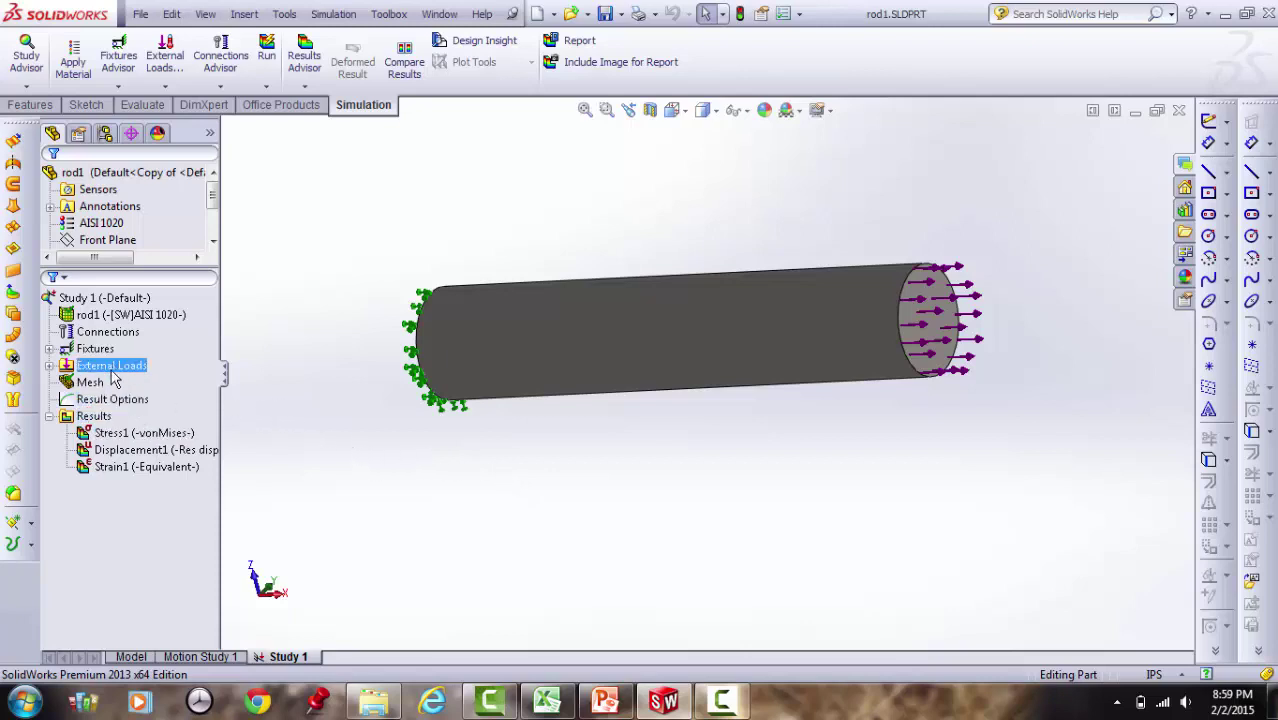
double_click(112, 368)
click(97, 383)
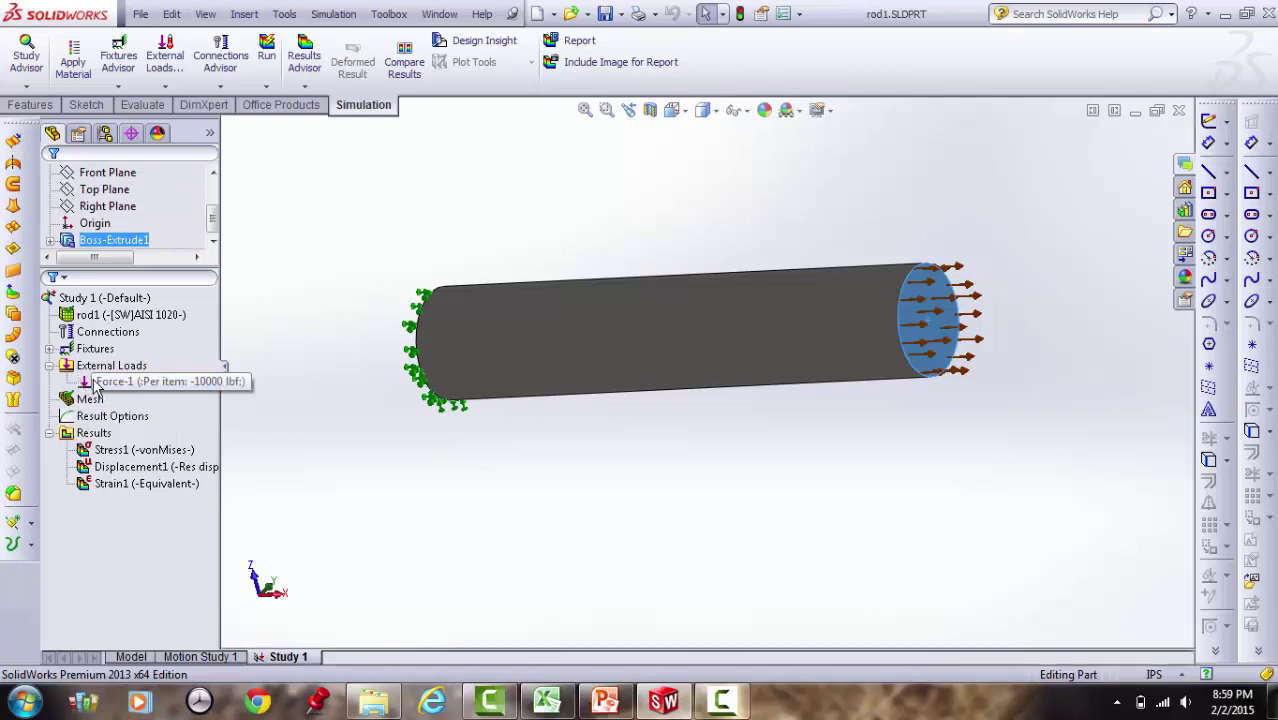
right_click(97, 386)
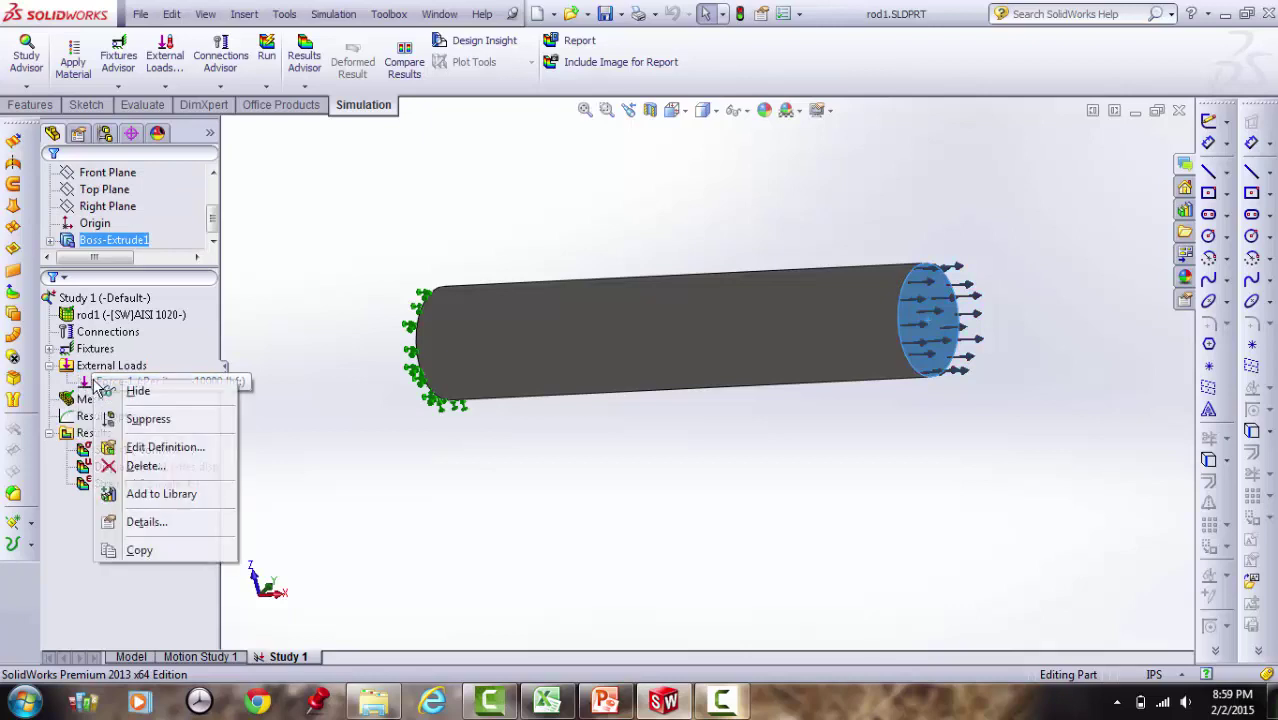
click(134, 450)
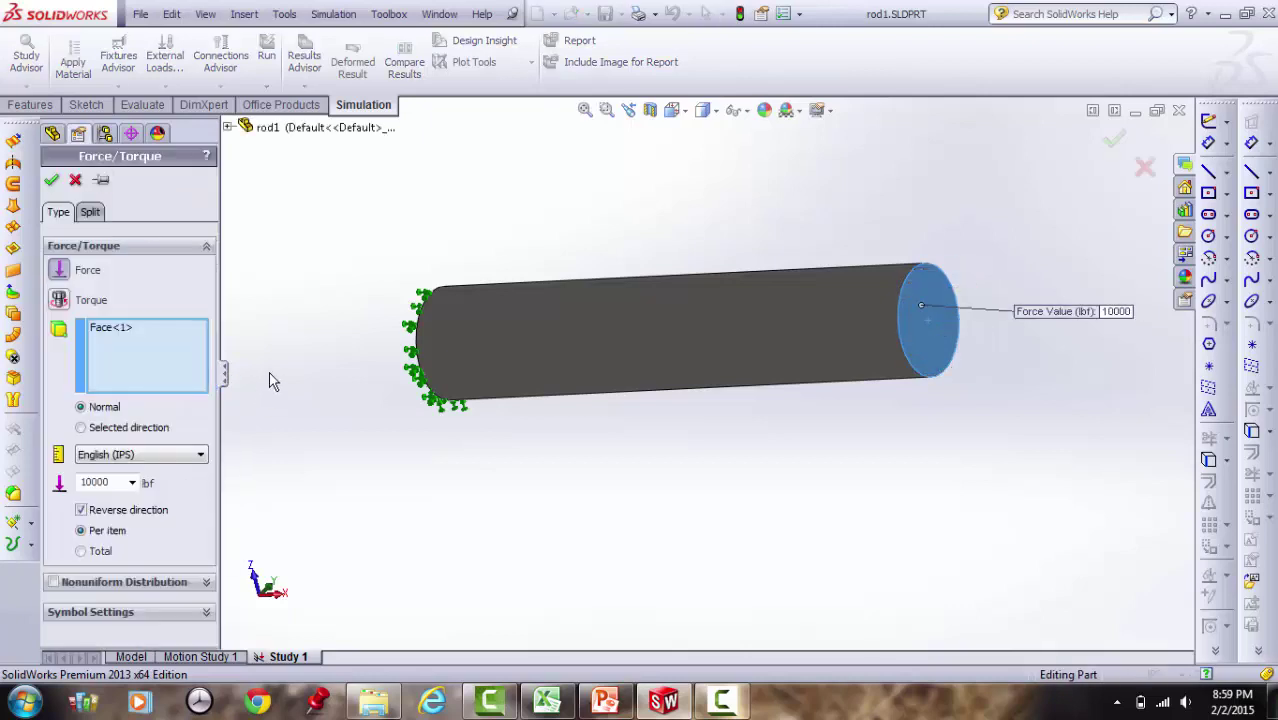
click(58, 302)
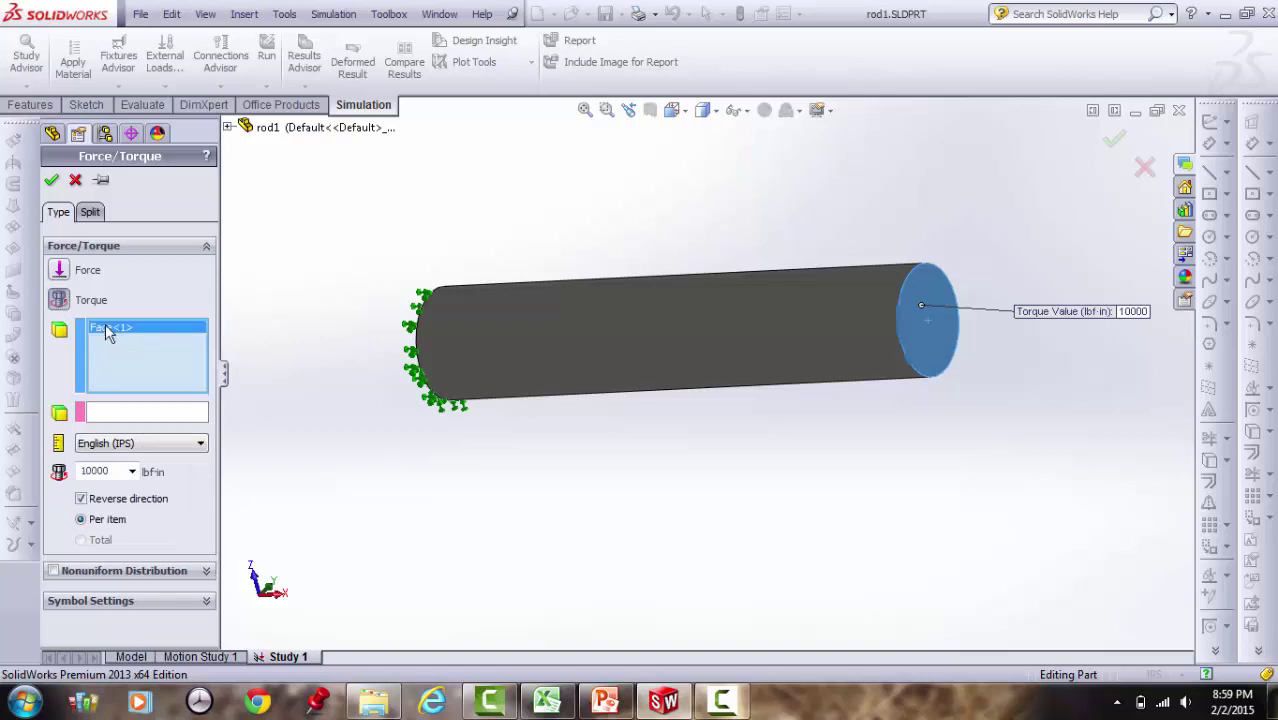
Clear the end face from the torque load's selection and set the torque to 2400 lbf·in
right_click(108, 333)
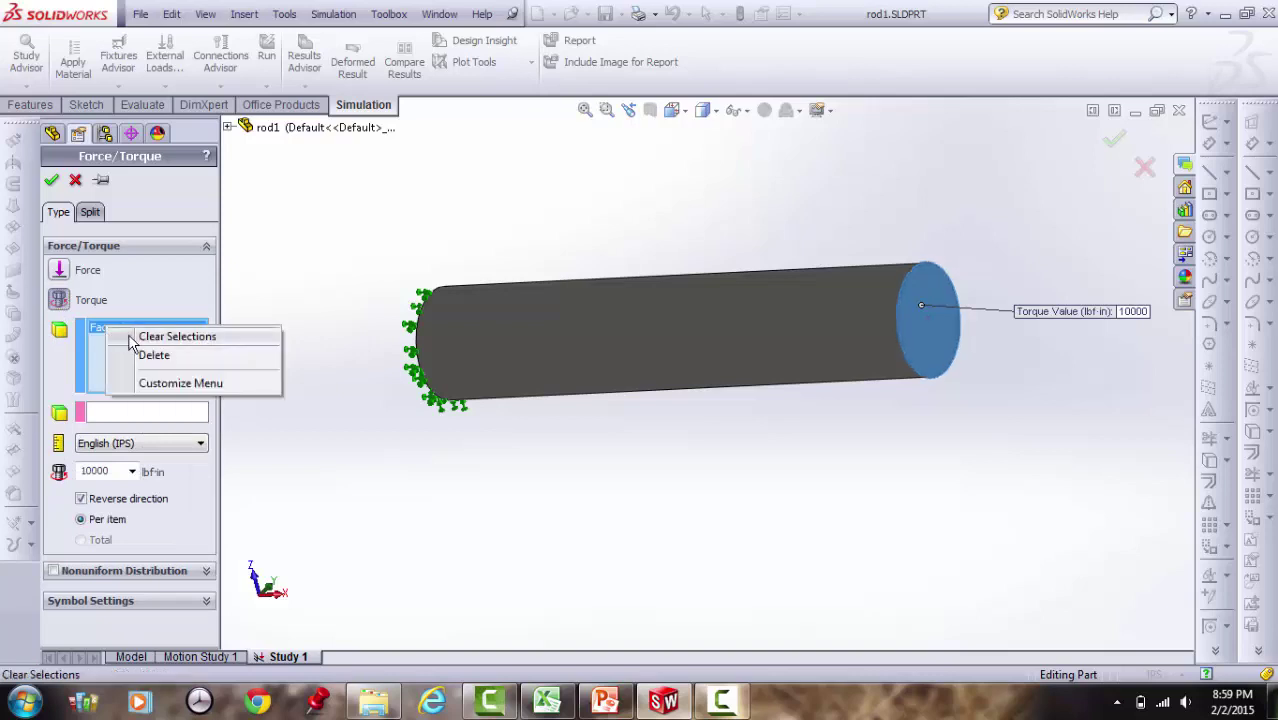
click(160, 337)
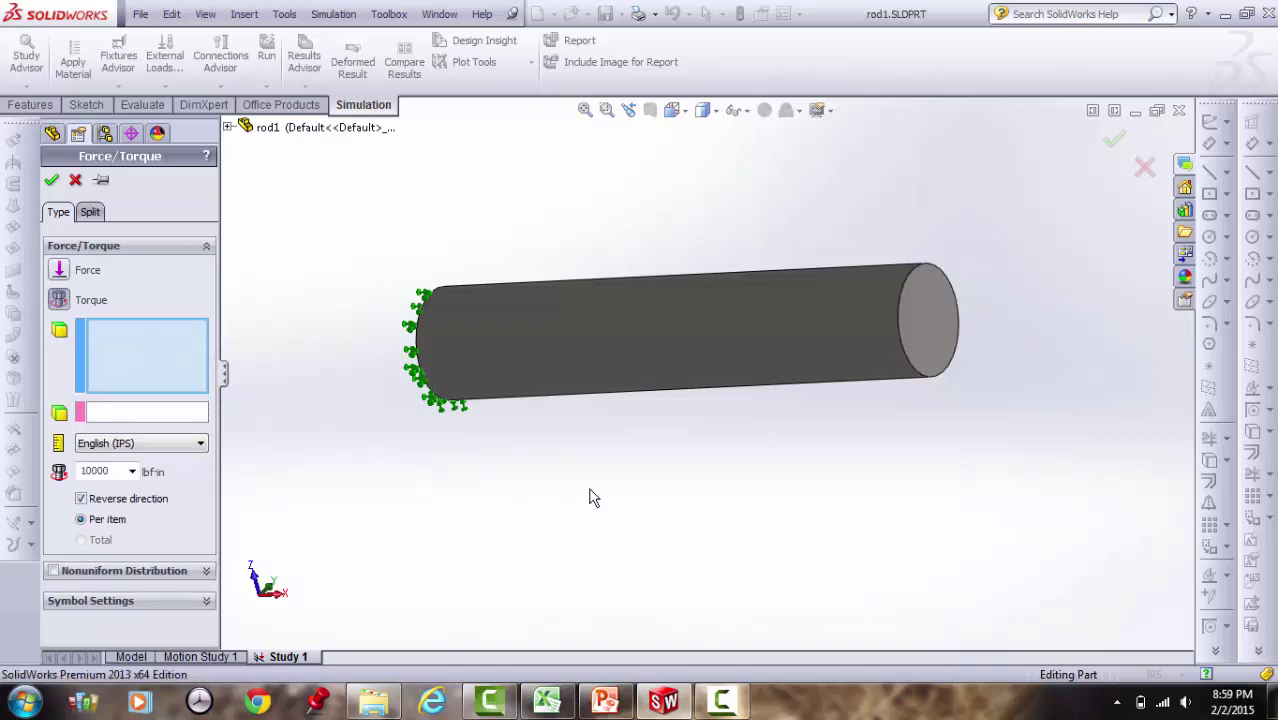
double_click(113, 470)
text(24)
Start a split sketch for the torque load on the Top Plane
click(90, 212)
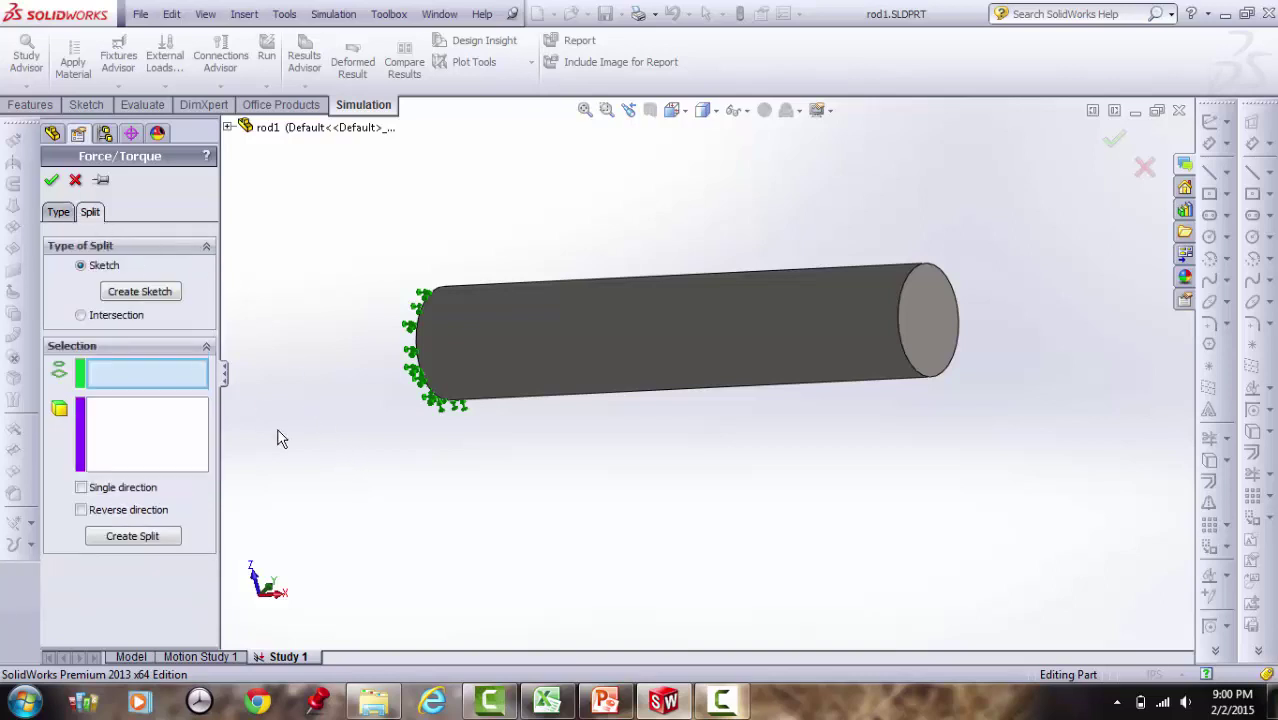
click(170, 291)
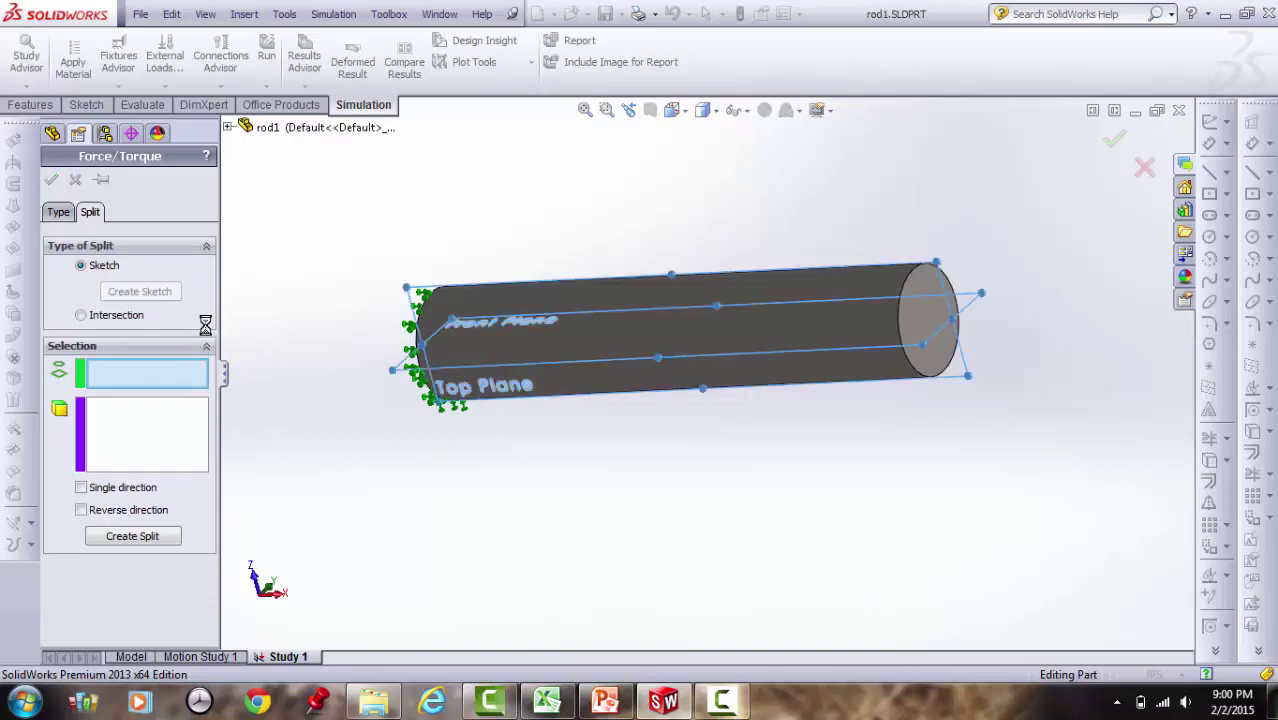
click(964, 380)
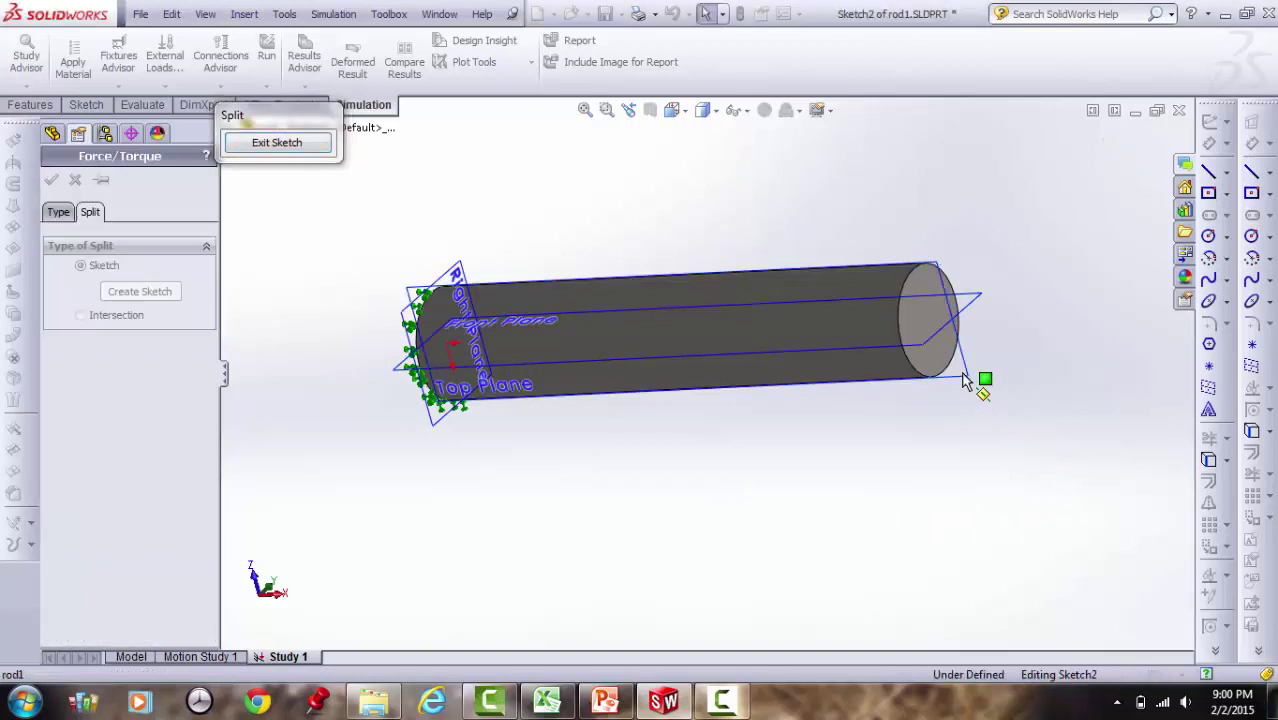
Sketch a vertical line about 2 in long across the rod near its free end, and exit the sketch
click(607, 110)
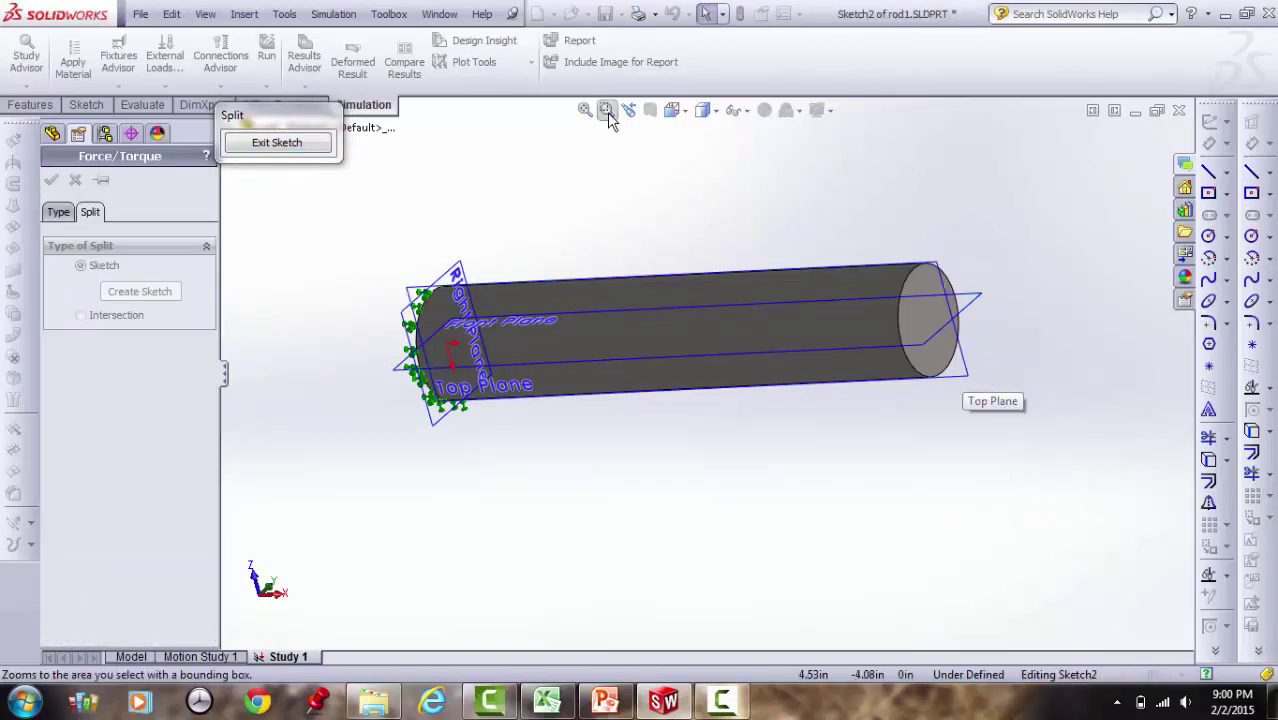
right_click(652, 196)
click(710, 307)
drag(709, 380, 906, 429)
scroll(958, 360, down, 5)
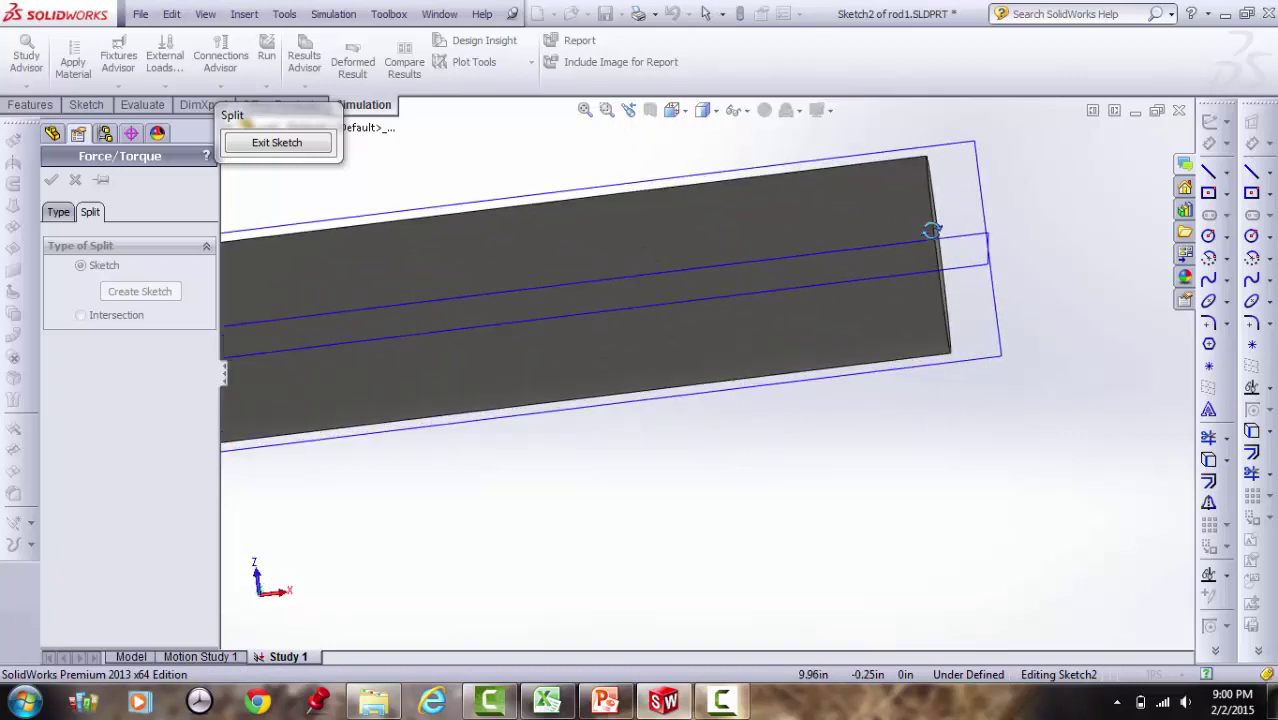
drag(890, 247, 884, 251)
right_click(1060, 402)
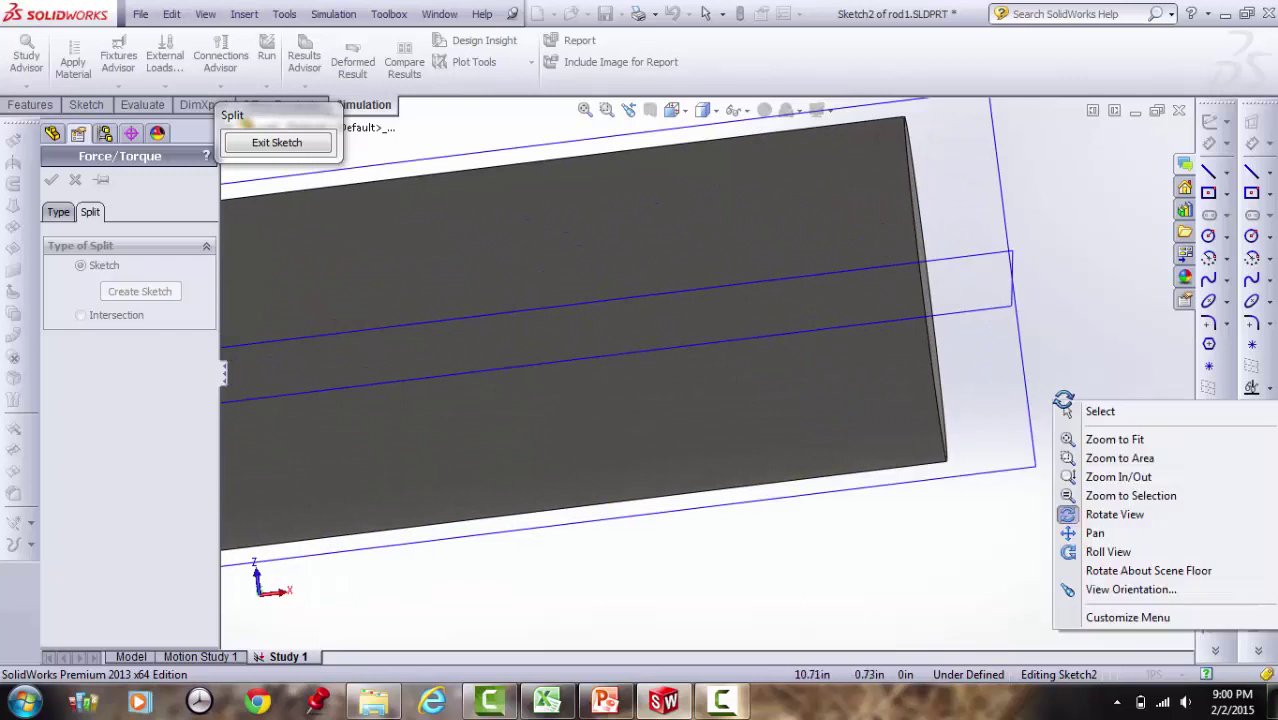
click(1068, 514)
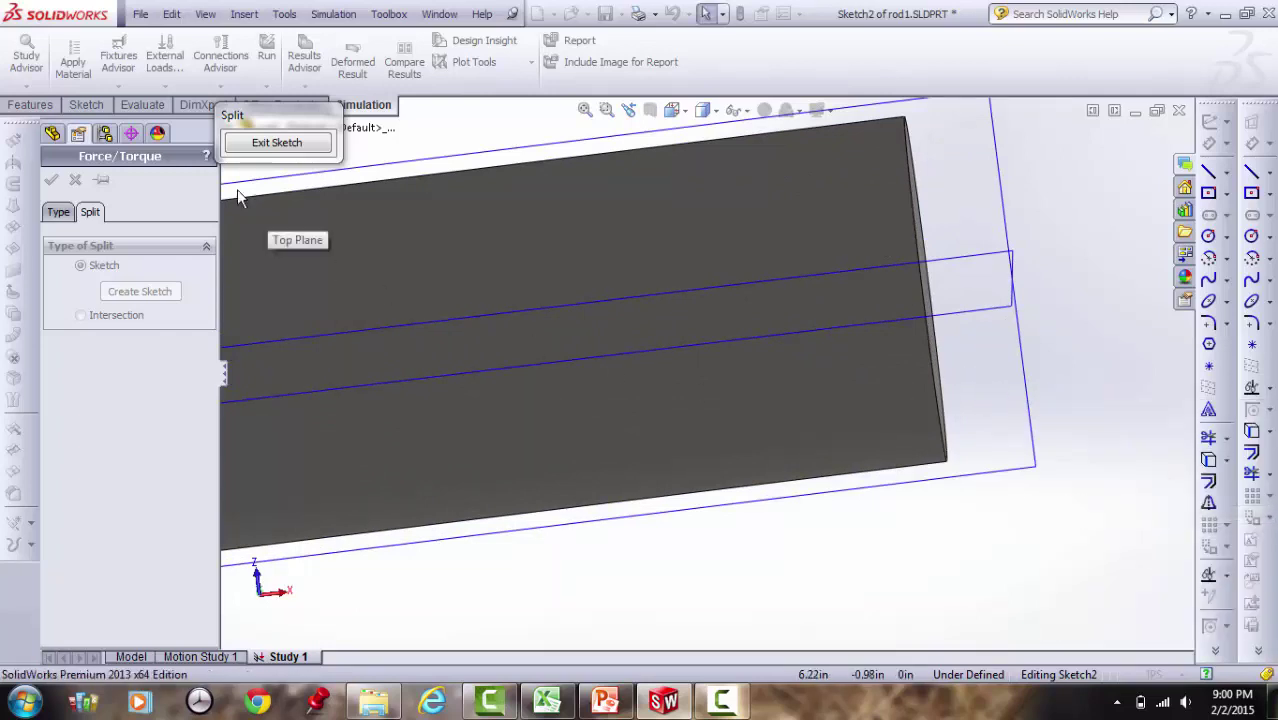
click(84, 105)
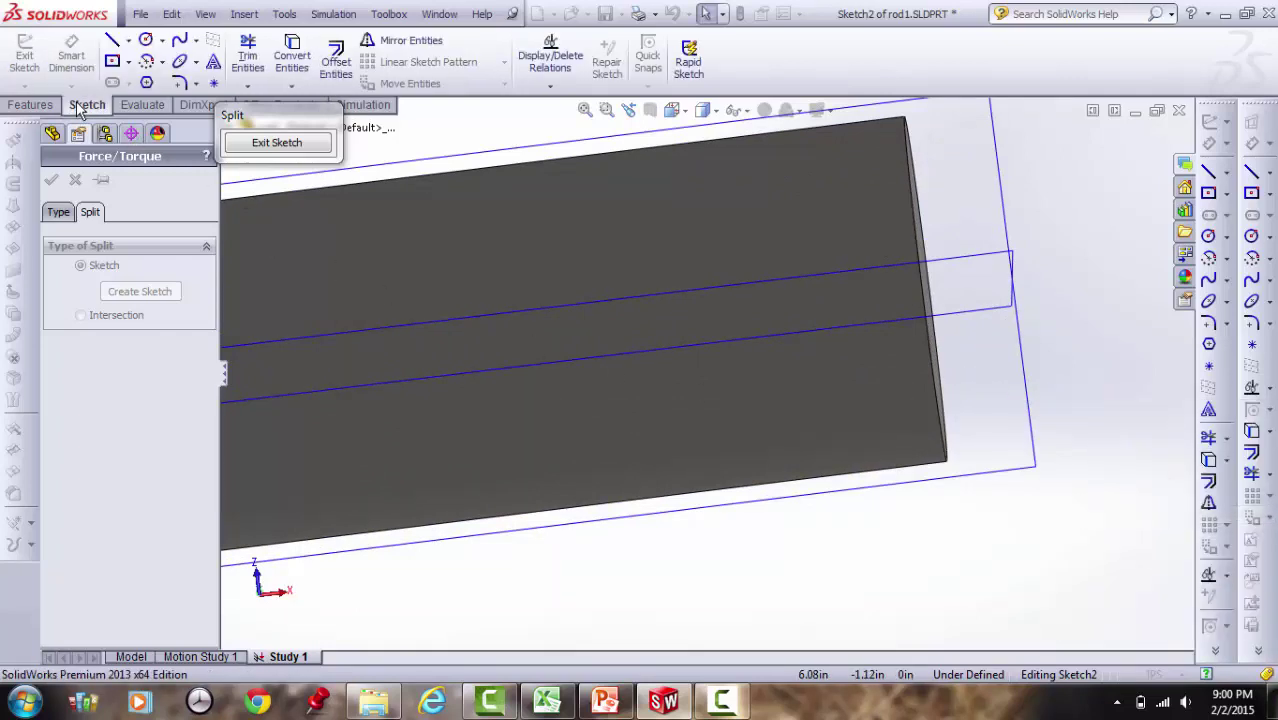
click(114, 42)
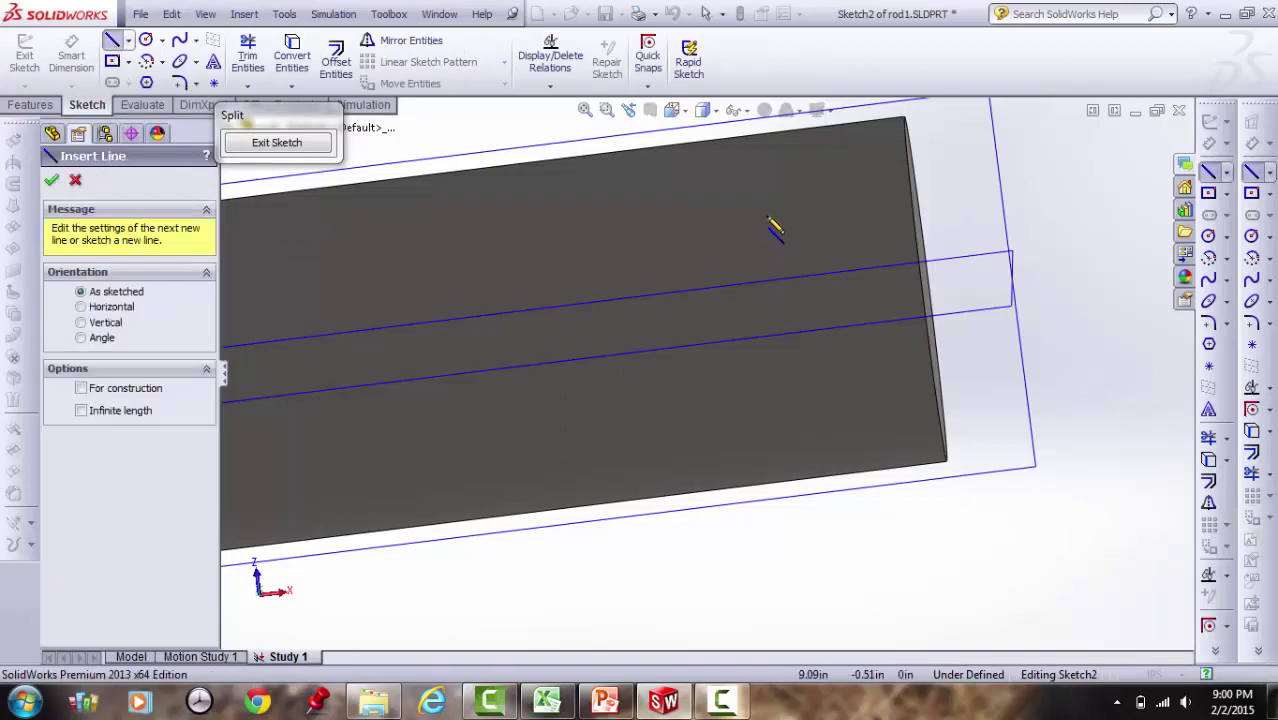
click(82, 324)
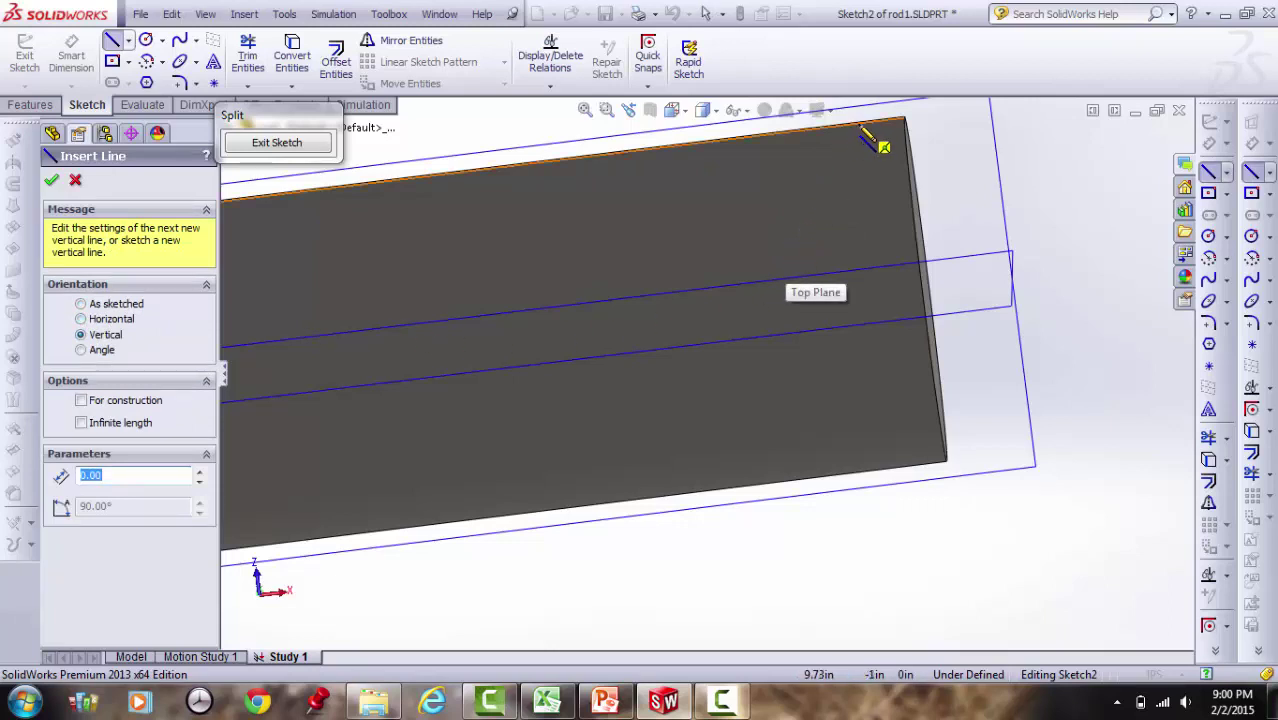
drag(860, 128, 904, 466)
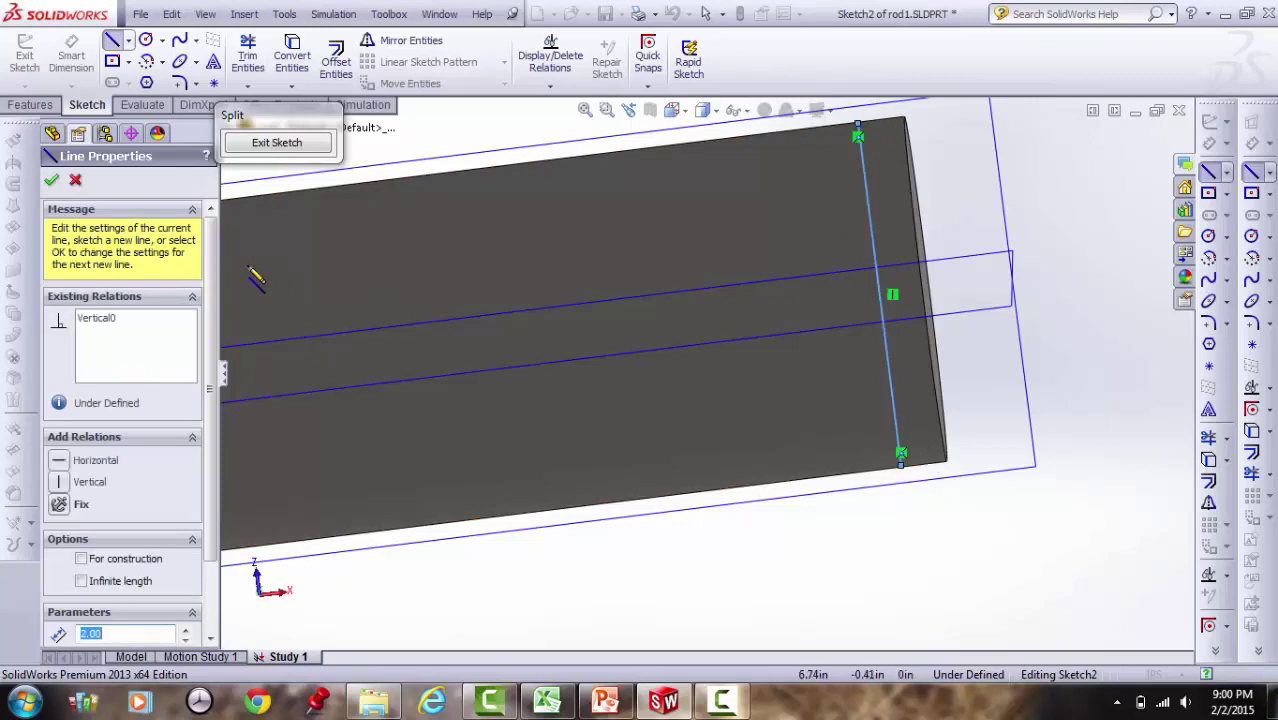
click(51, 180)
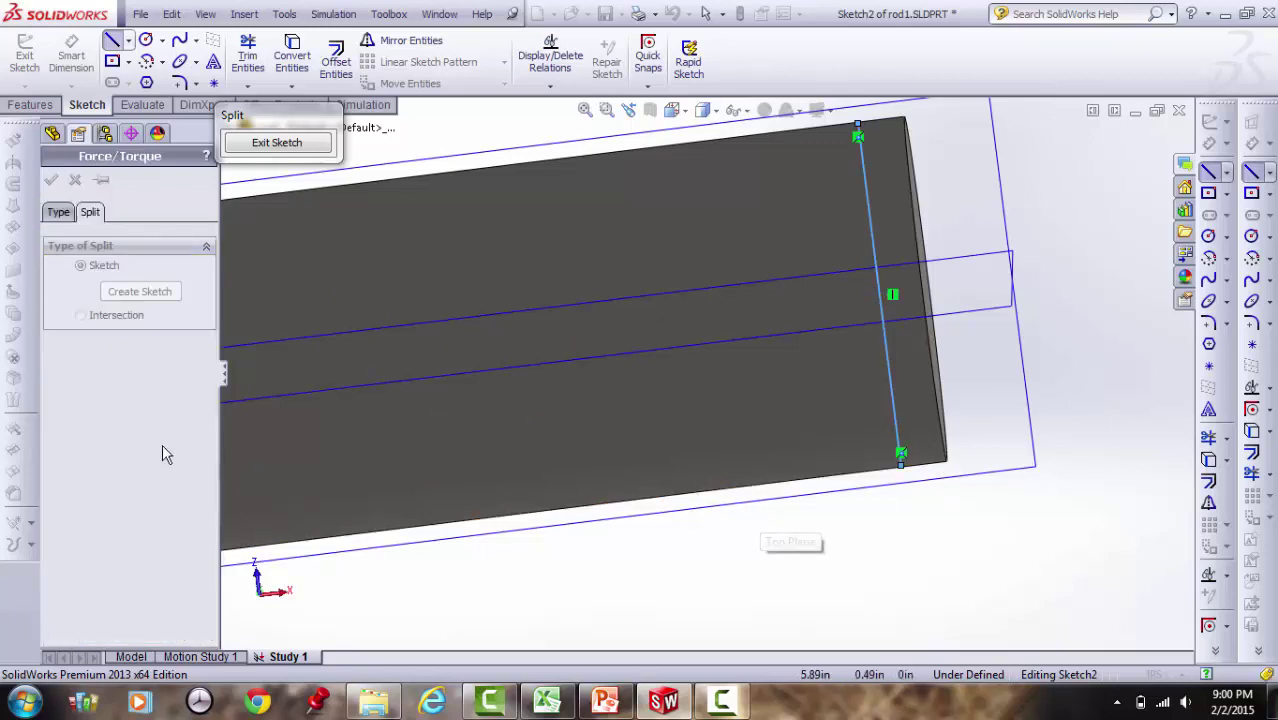
click(255, 145)
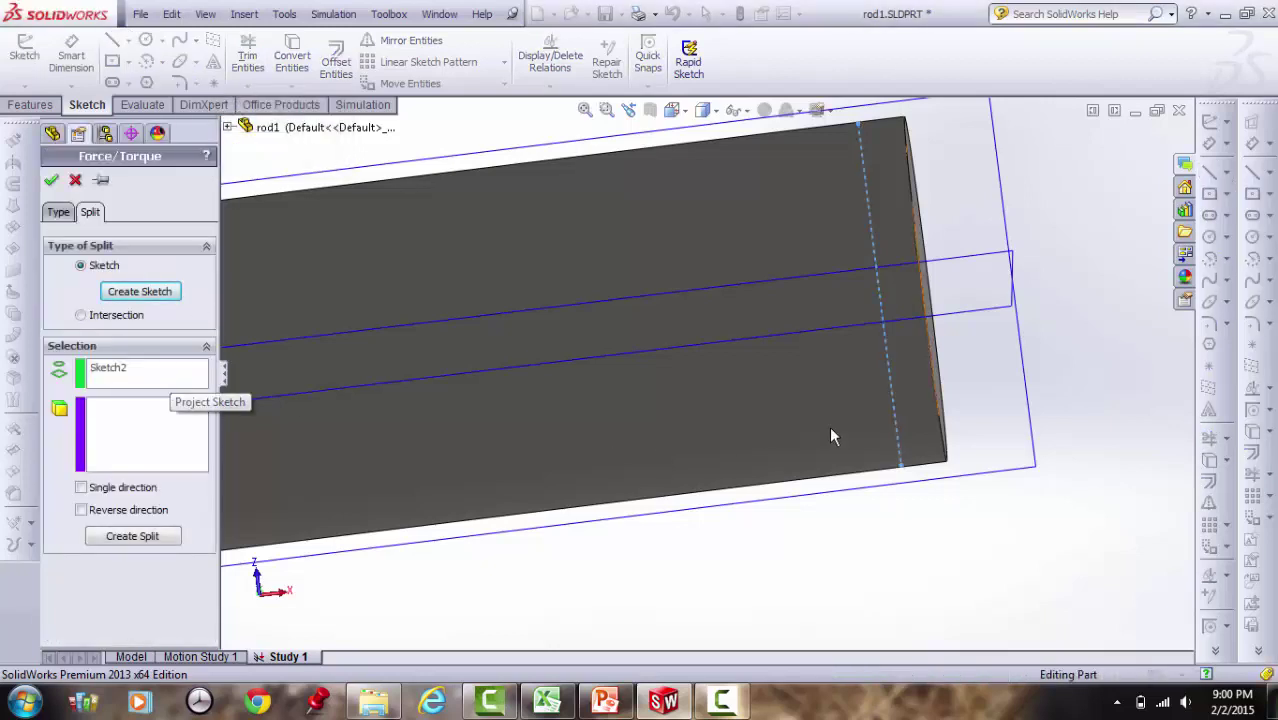
Split the rod's cylindrical face along the sketched line
click(137, 450)
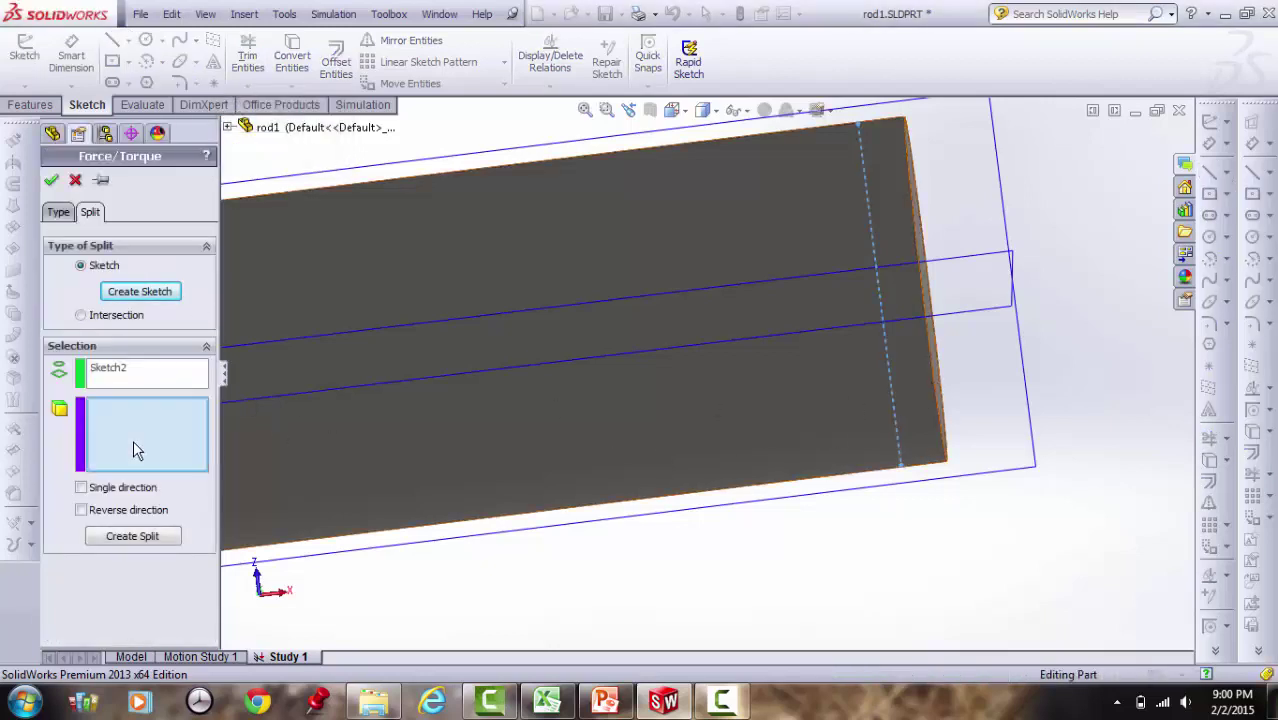
click(918, 410)
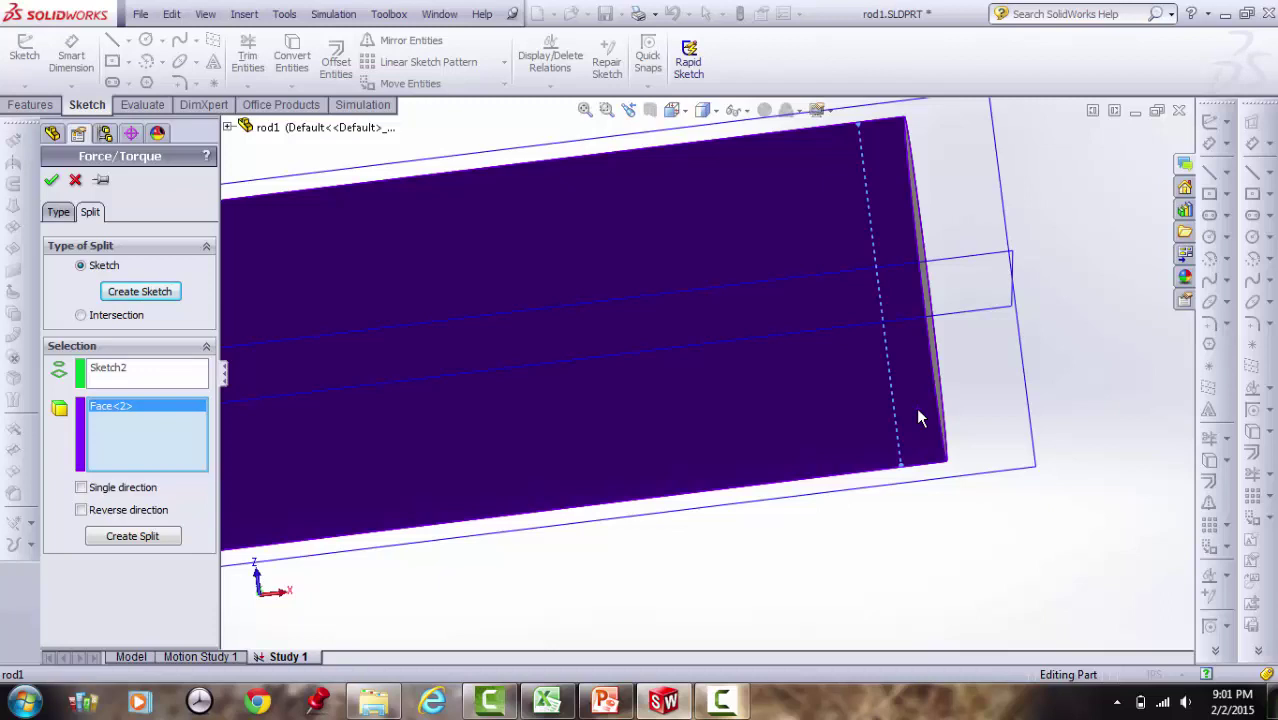
click(147, 537)
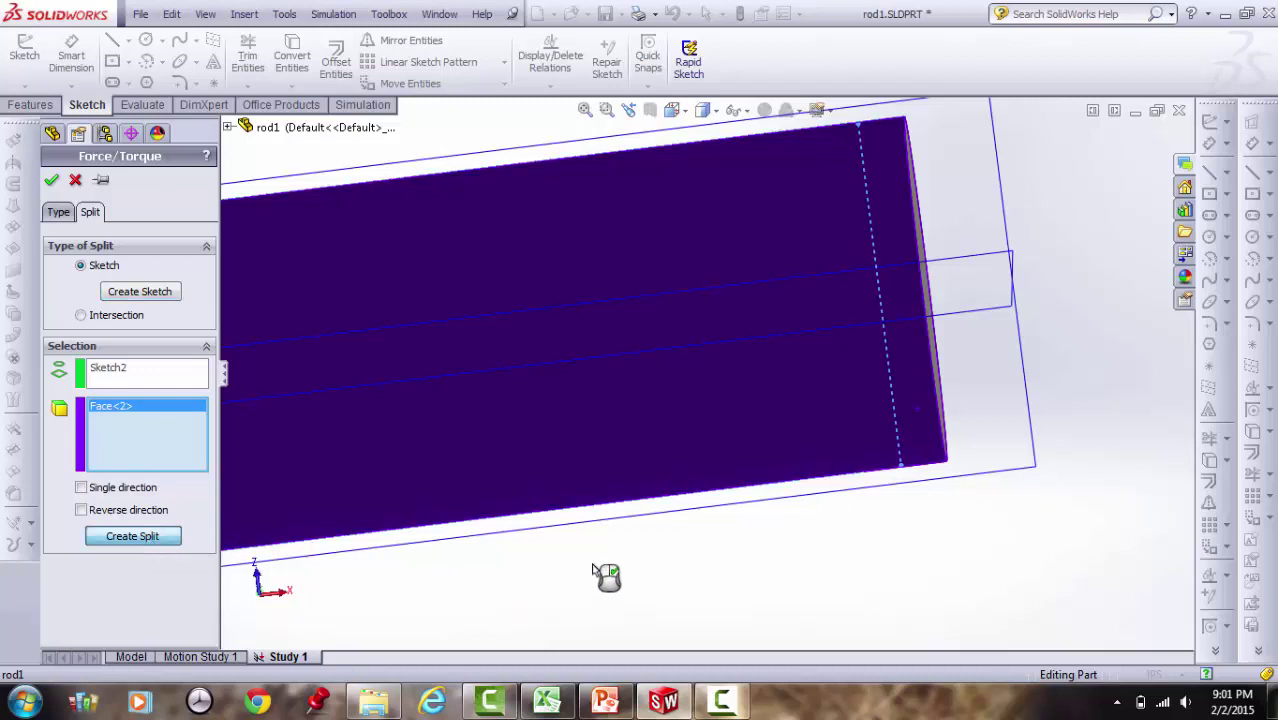
Replace the torque load's selected long cylindrical face with the narrow split band at the rod's free end
scroll(593, 553, up, 4)
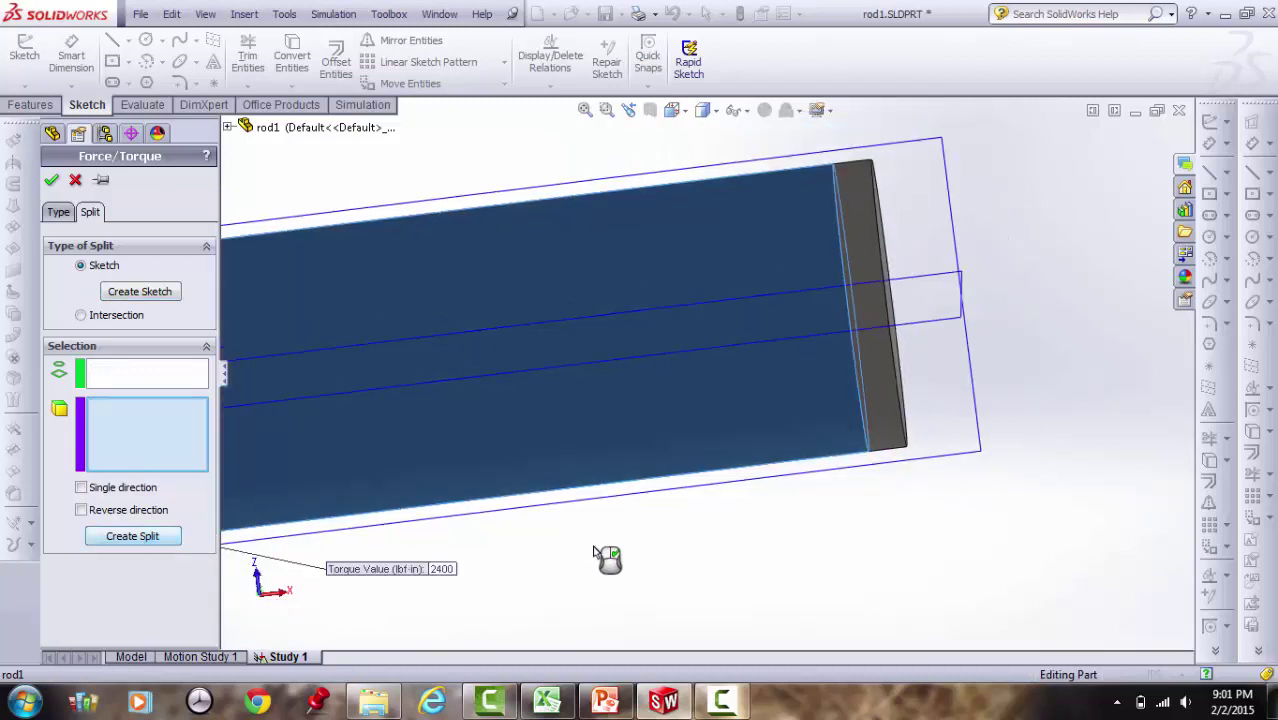
scroll(593, 553, up, 3)
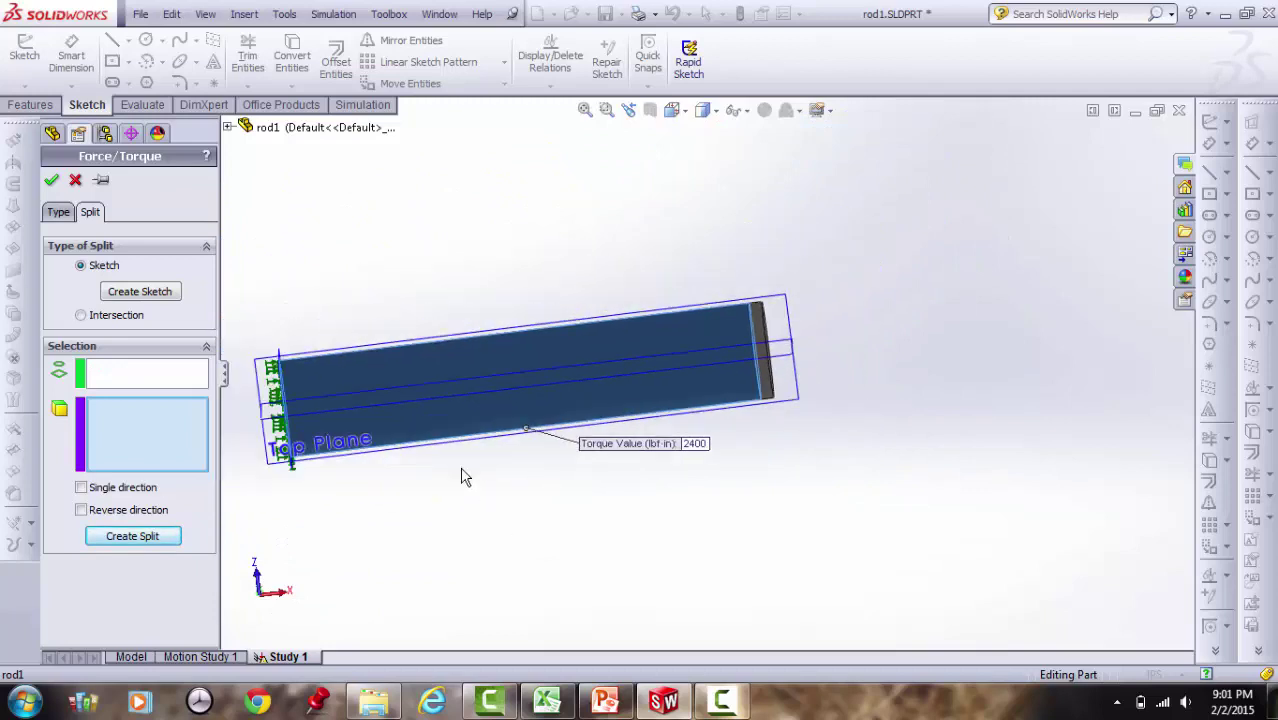
scroll(462, 476, down, 1)
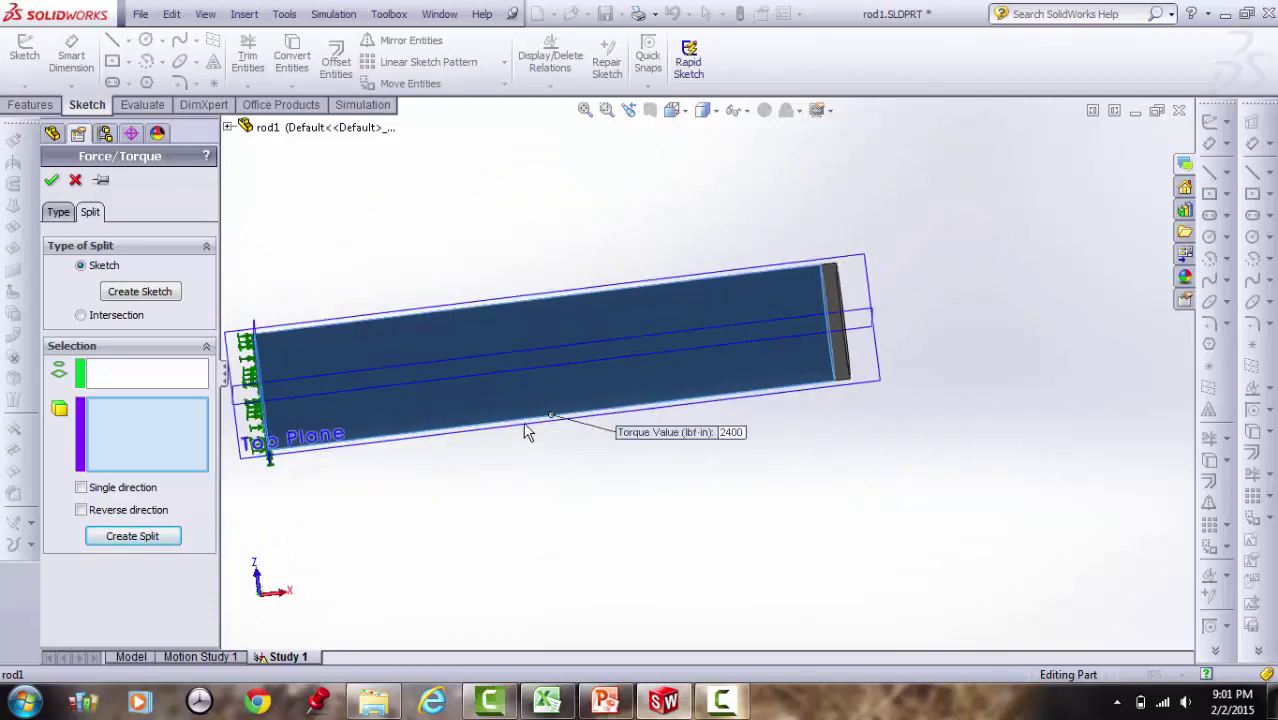
click(60, 212)
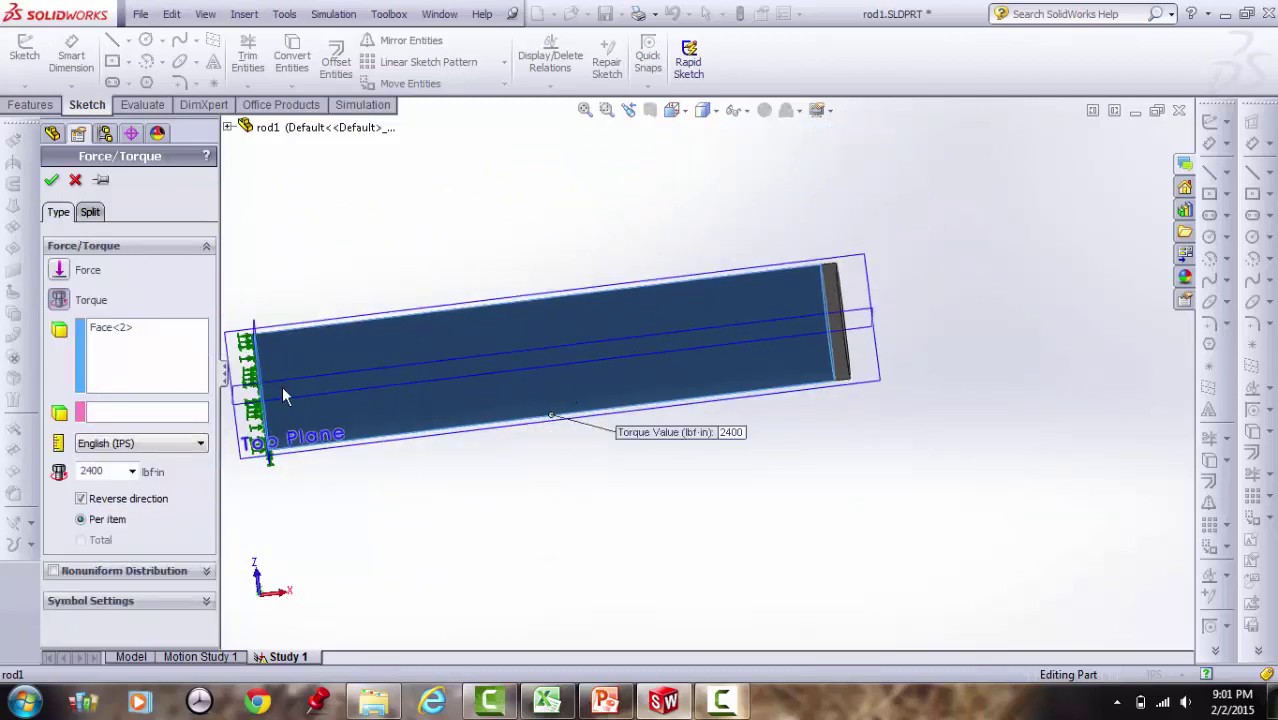
scroll(860, 409, down, 5)
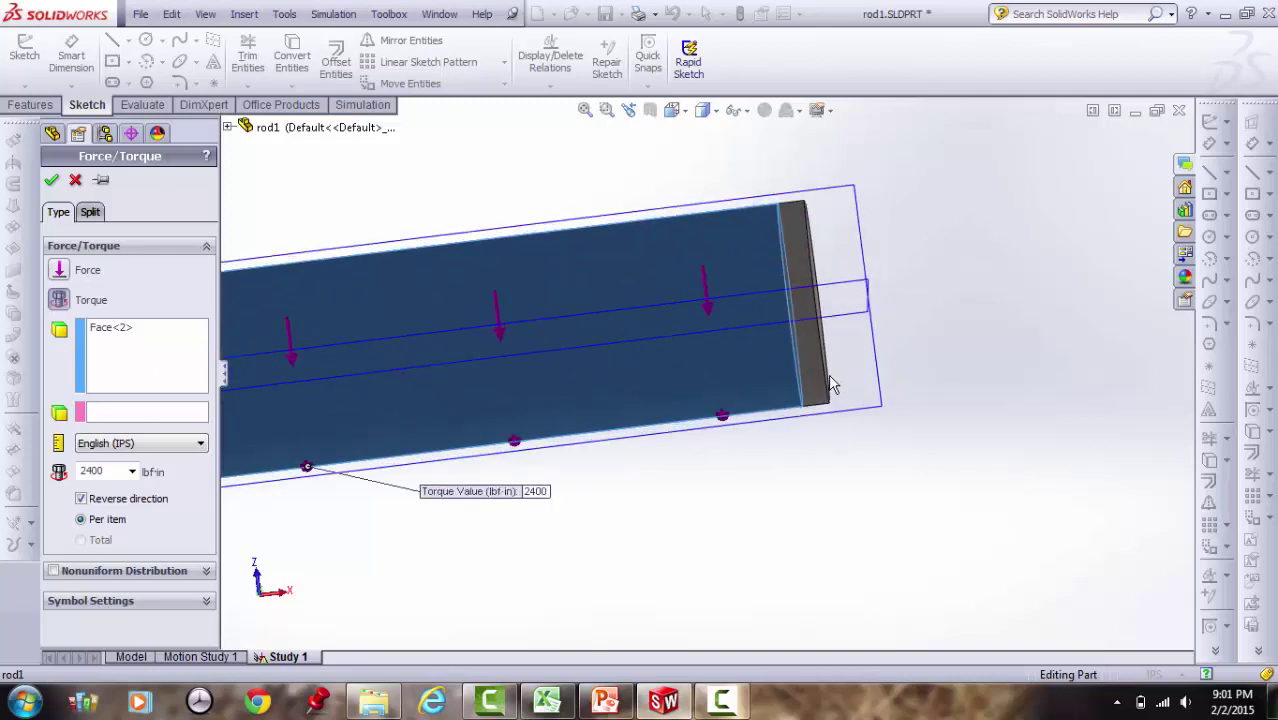
click(781, 403)
click(780, 401)
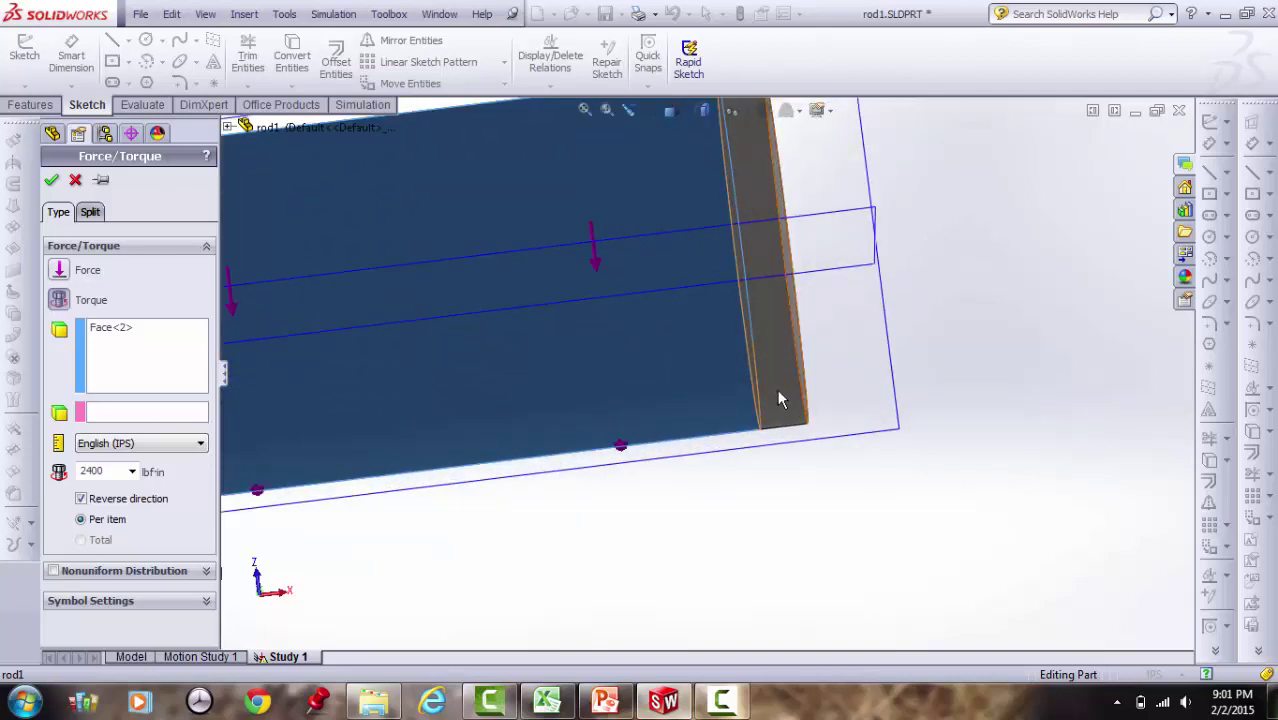
click(106, 330)
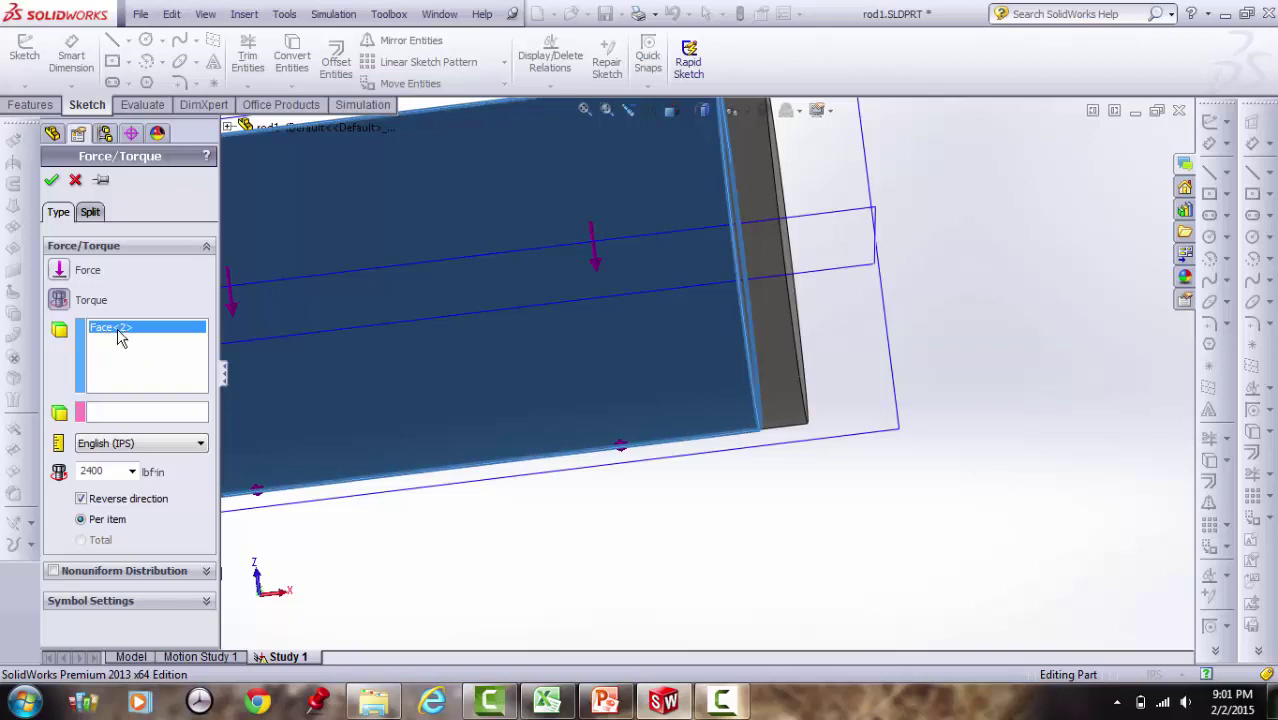
right_click(118, 338)
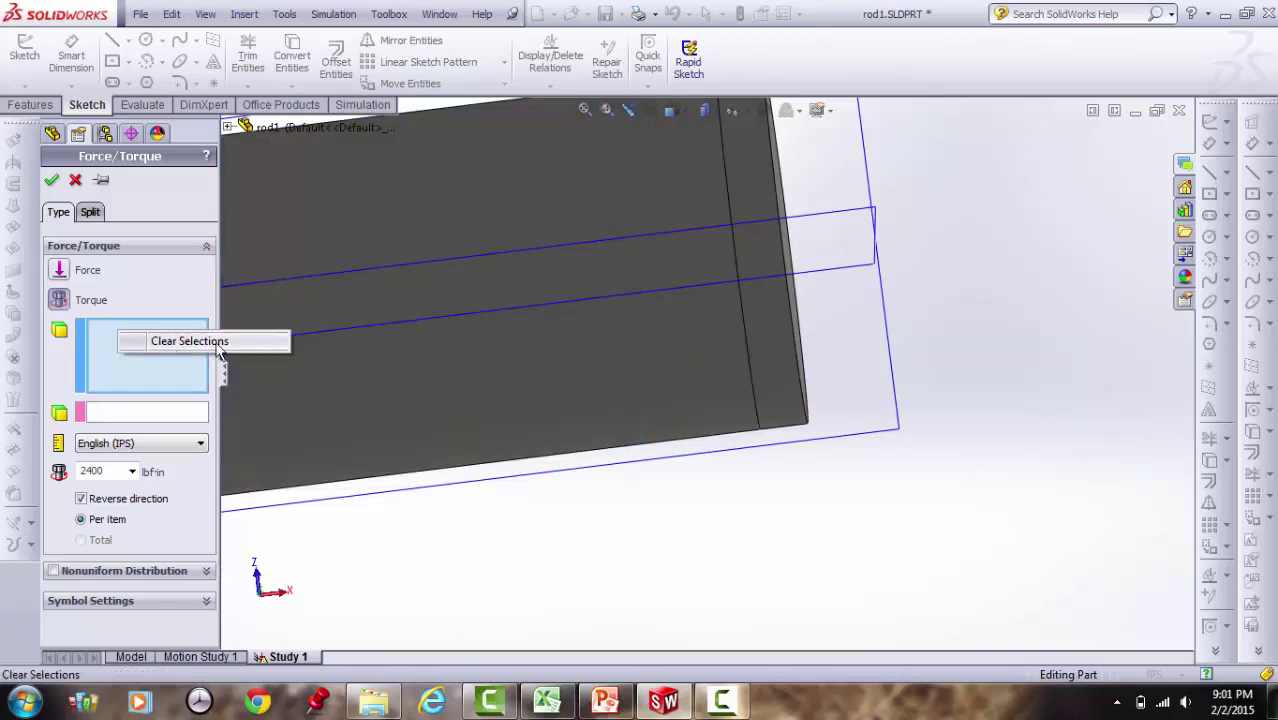
click(150, 341)
click(783, 372)
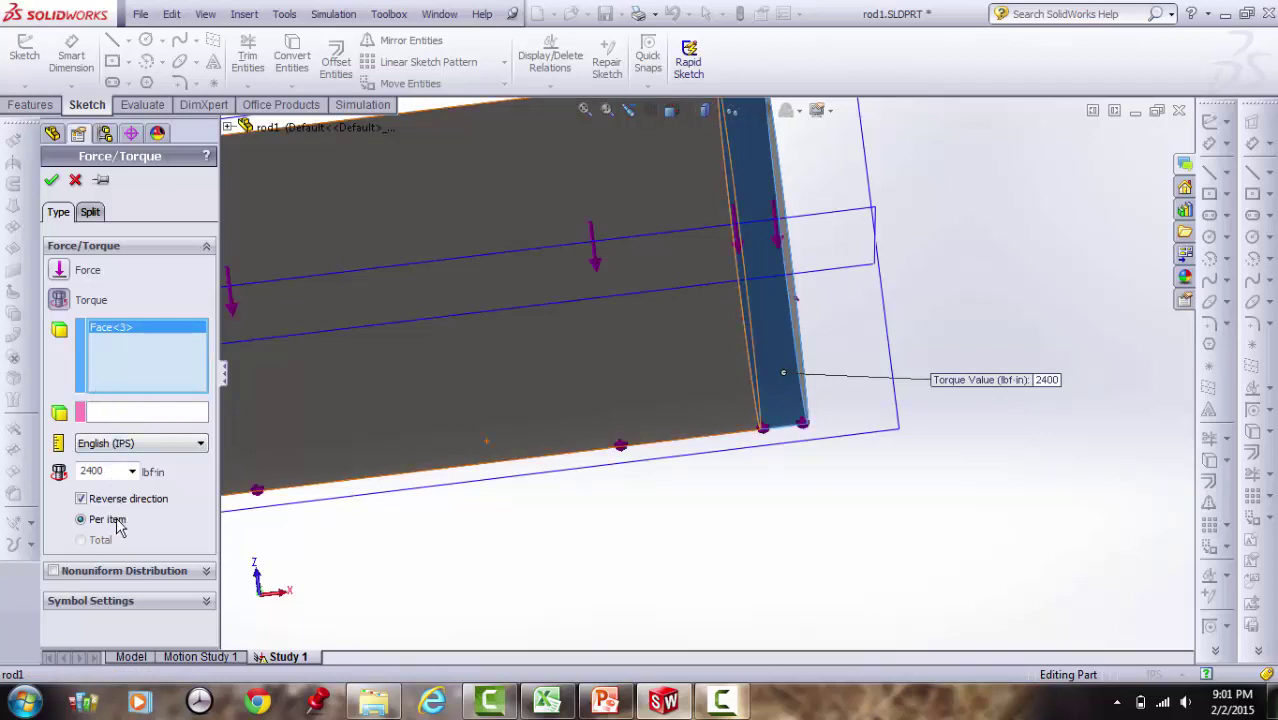
scroll(756, 502, up, 5)
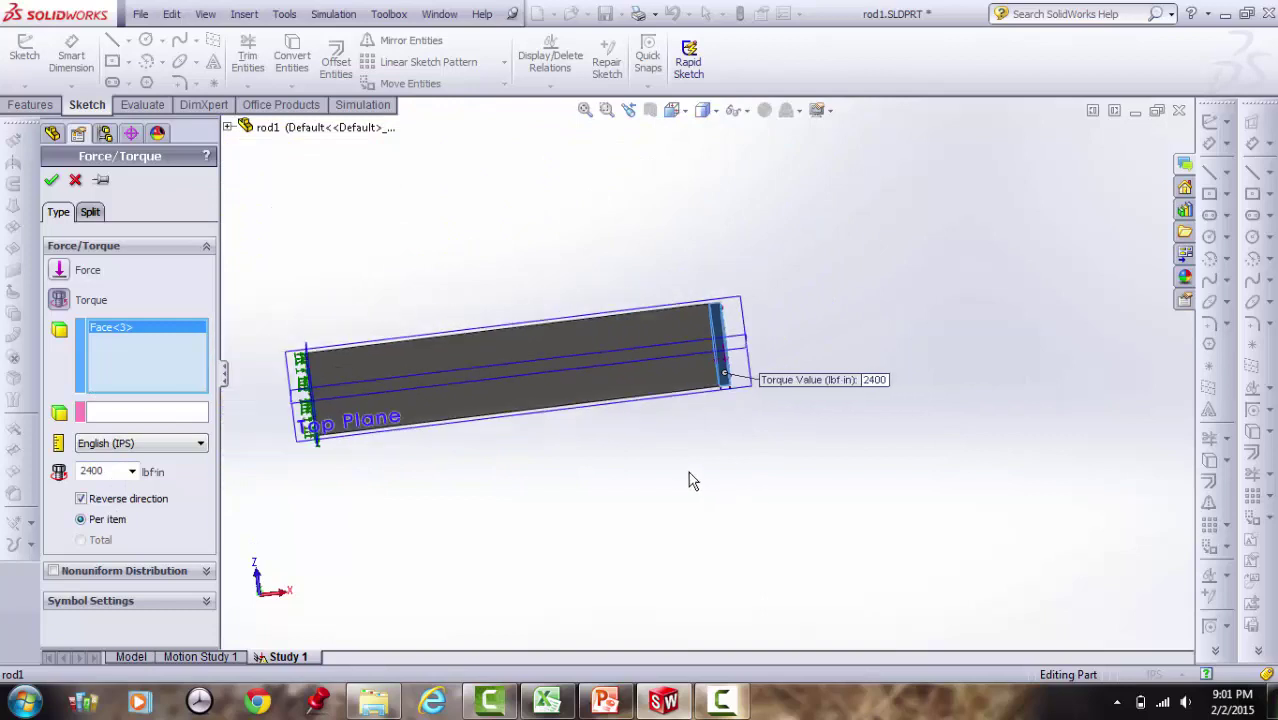
click(607, 110)
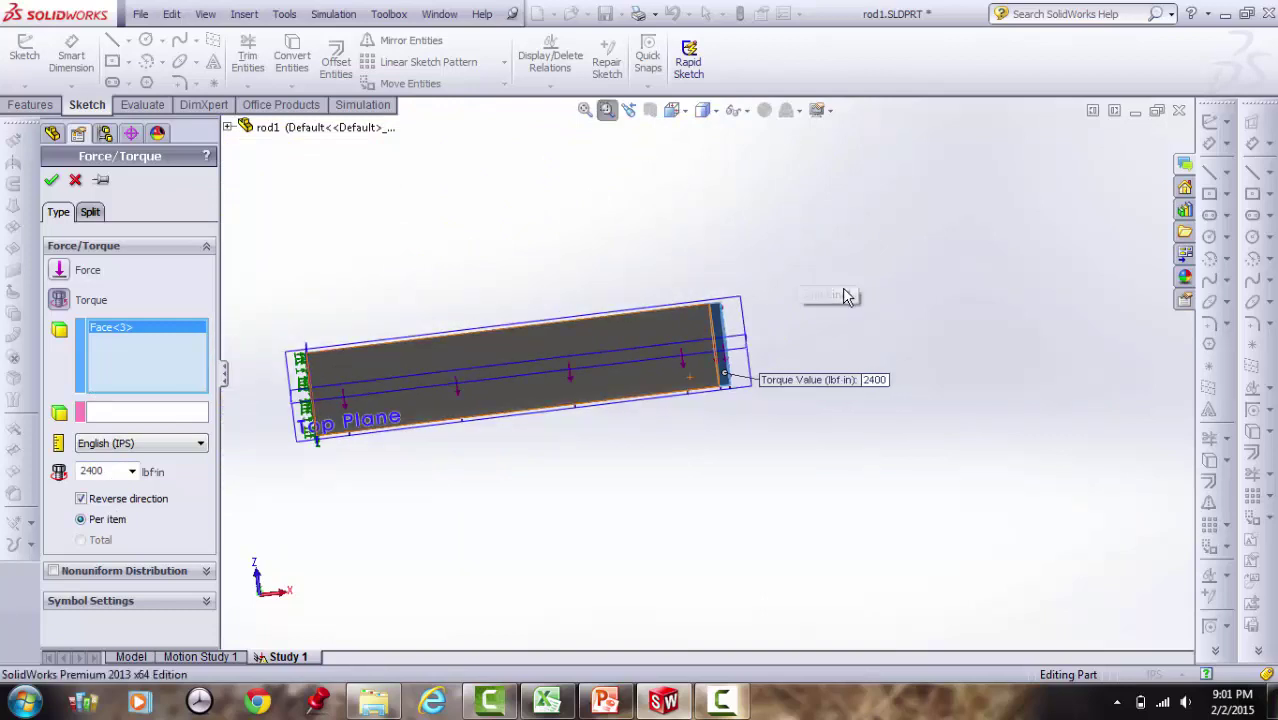
Try to apply the 2400 lbf·in torque to the narrow split band without an axis reference
right_click(846, 291)
click(846, 374)
drag(827, 371, 778, 372)
scroll(778, 372, down, 2)
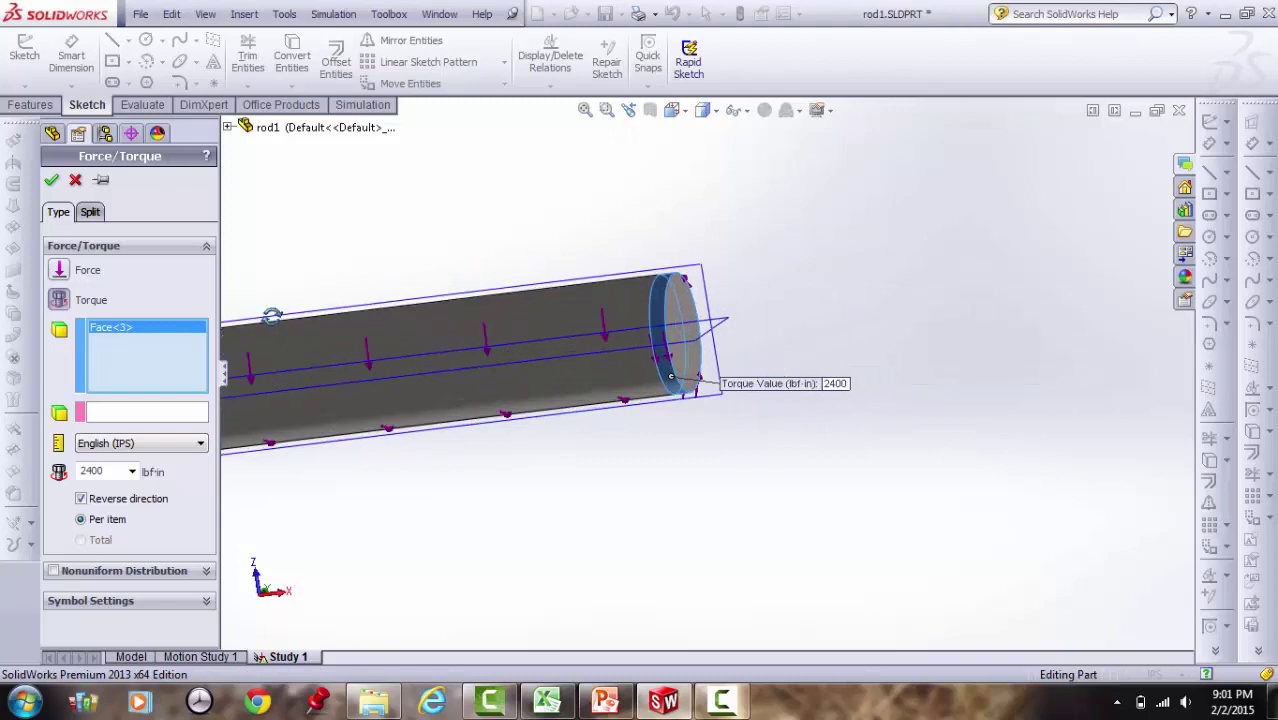
scroll(491, 245, up, 3)
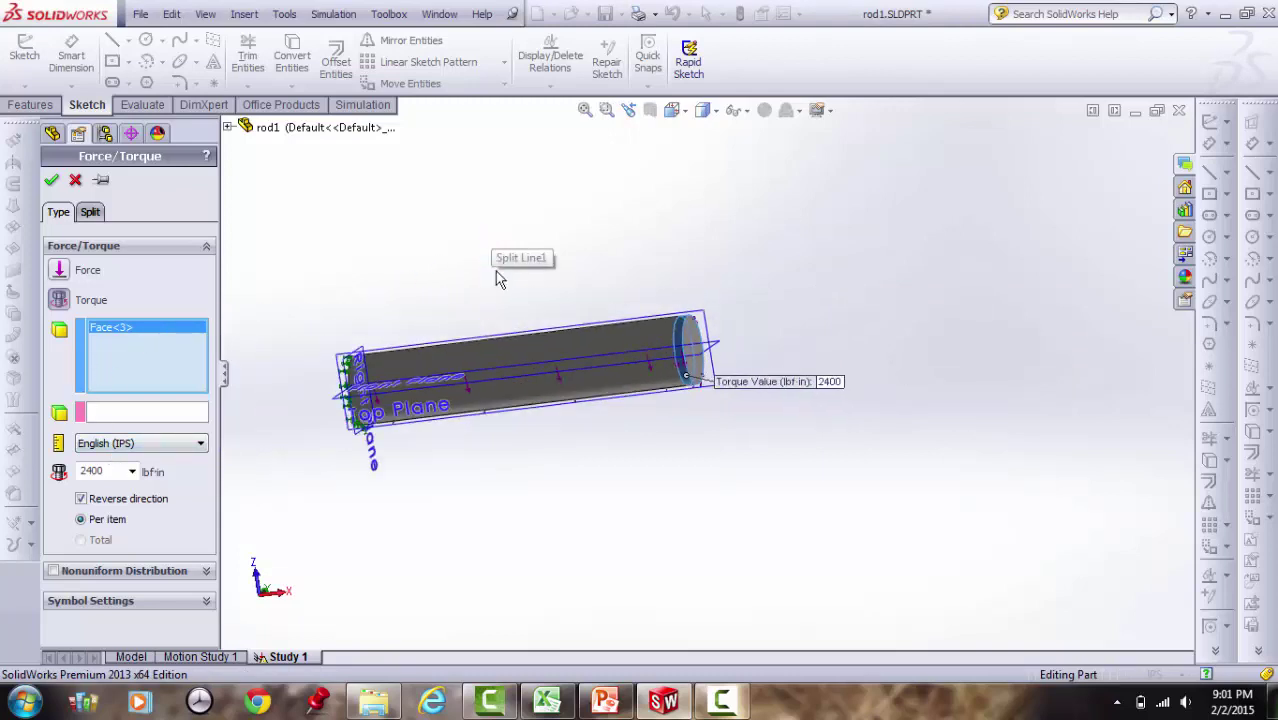
drag(496, 271, 770, 425)
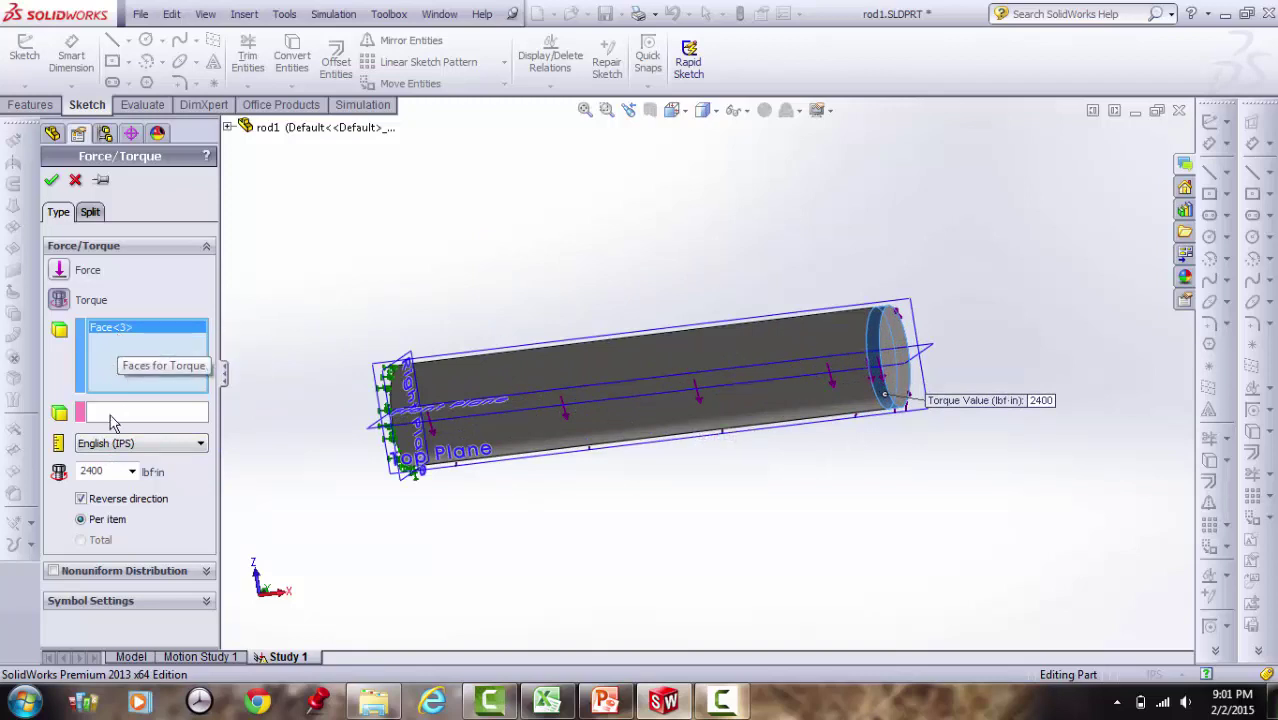
click(51, 181)
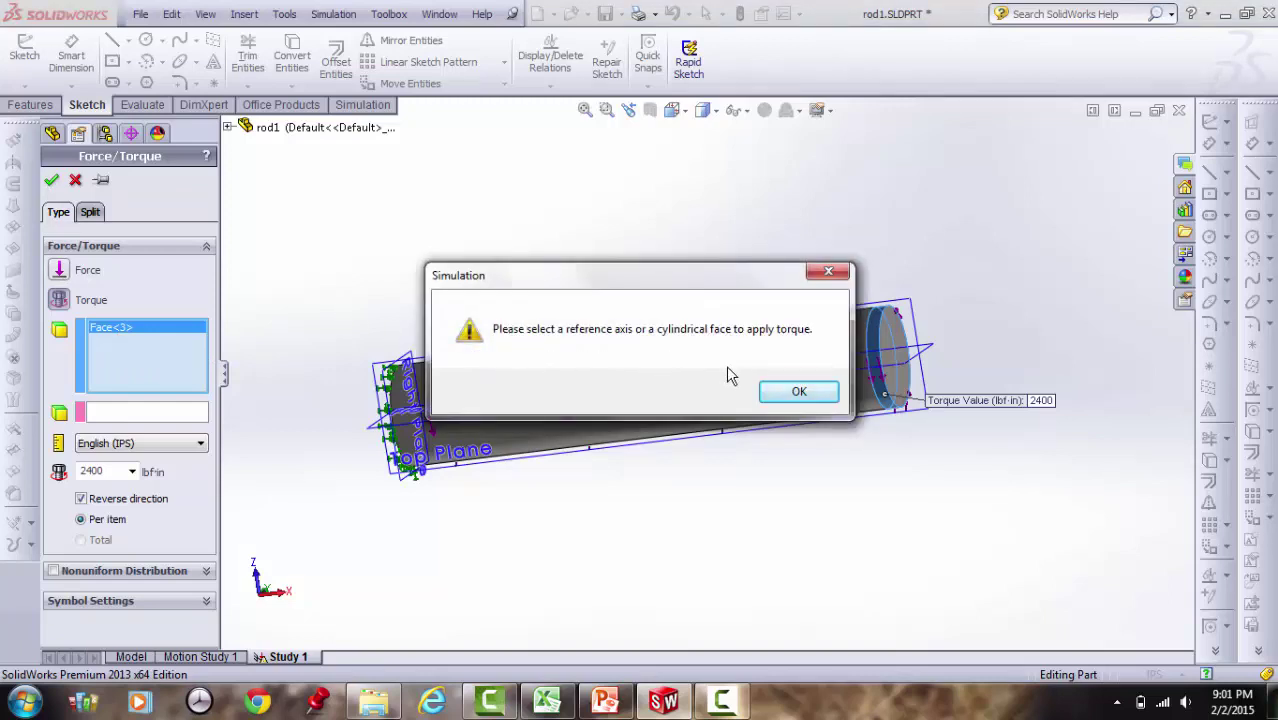
click(798, 393)
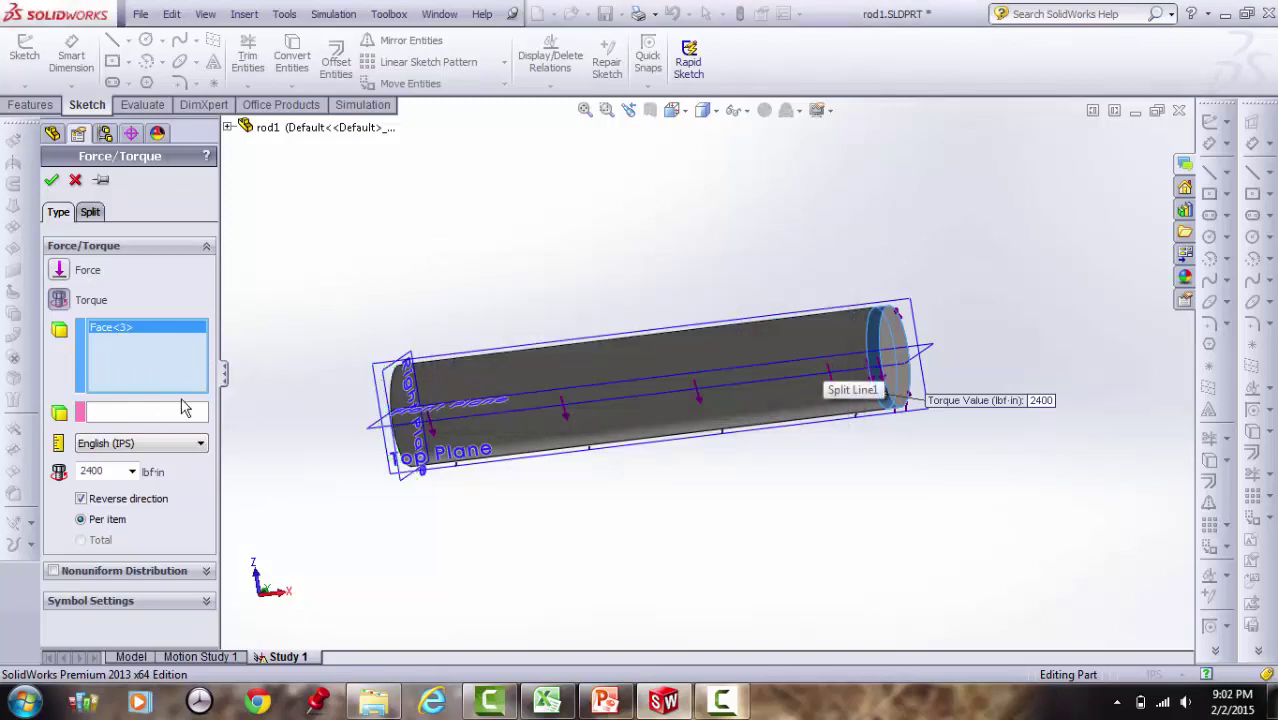
Set the narrow cylindrical split band as the torque's axis reference and apply the 2400 lbf·in load
click(121, 411)
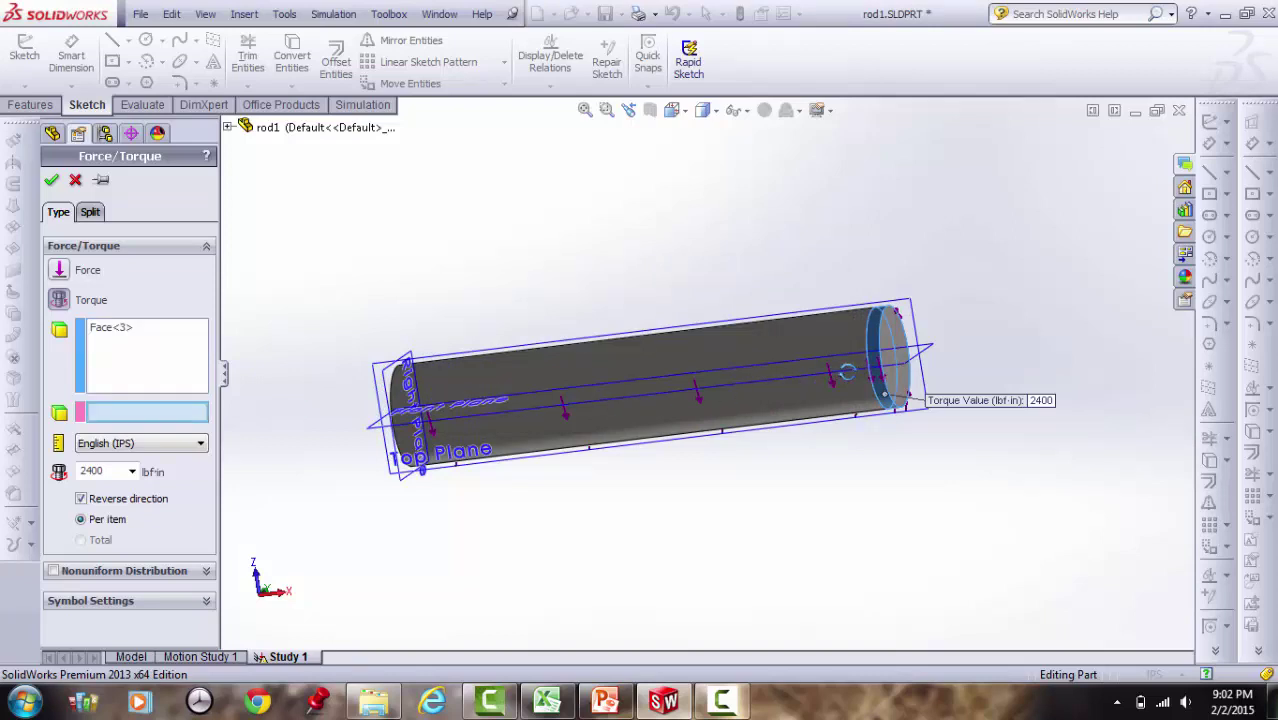
right_click(785, 222)
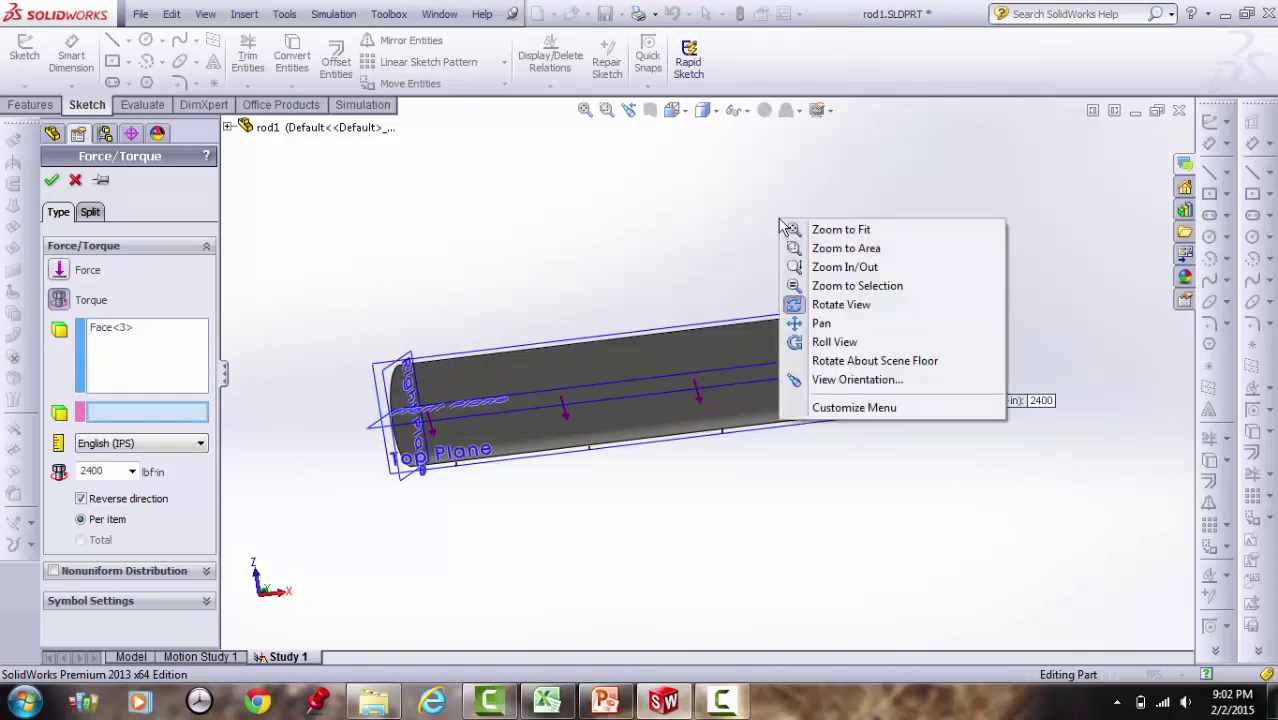
click(815, 304)
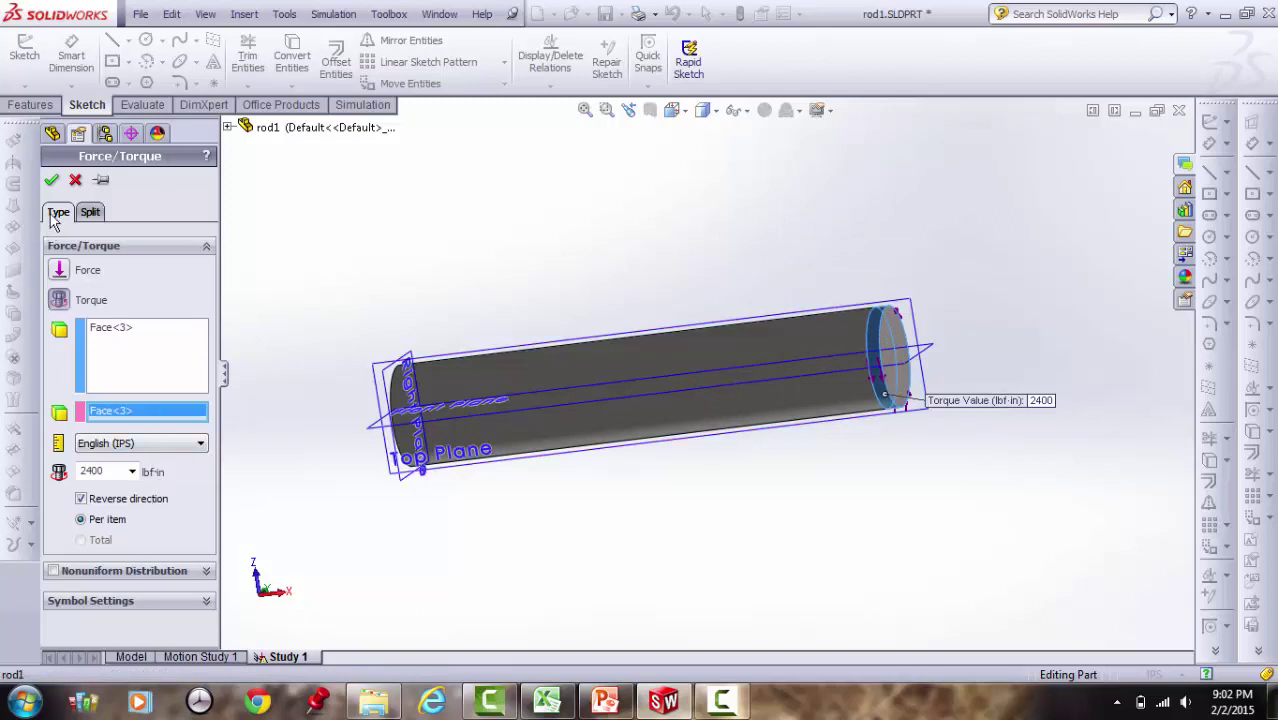
click(51, 180)
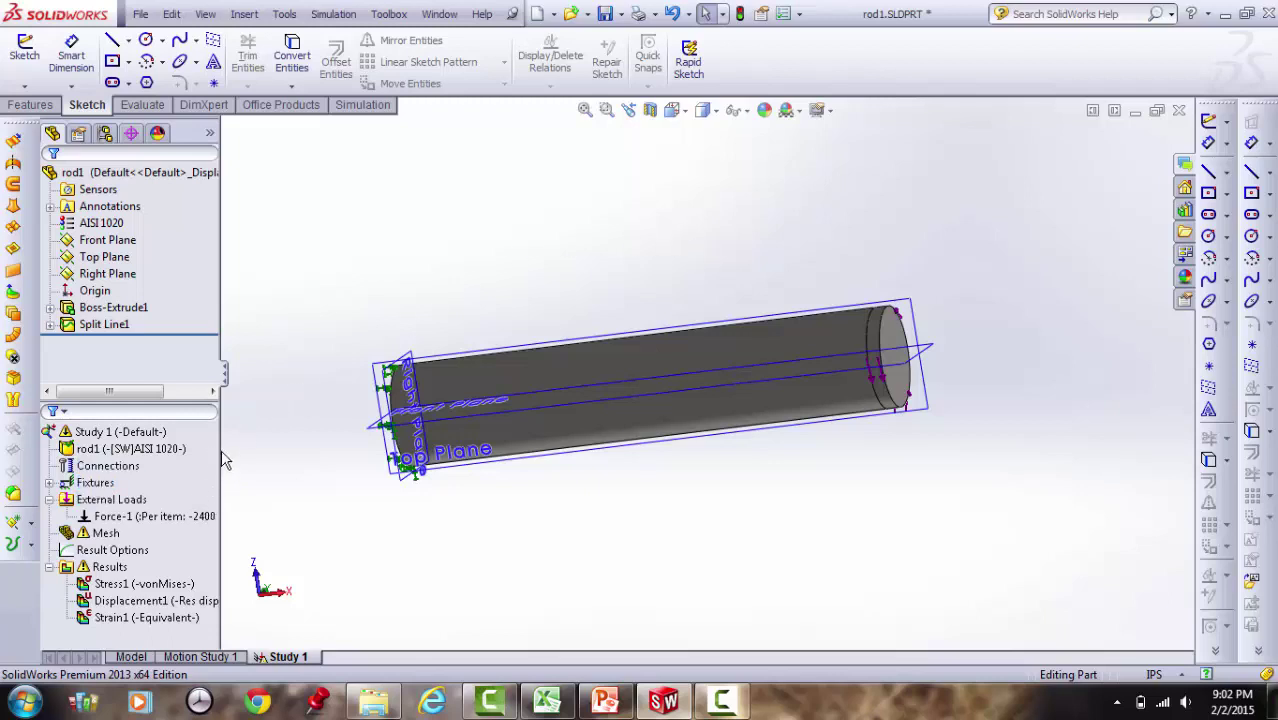
Run Study 1 with the torque applied to the split band
click(140, 436)
right_click(124, 441)
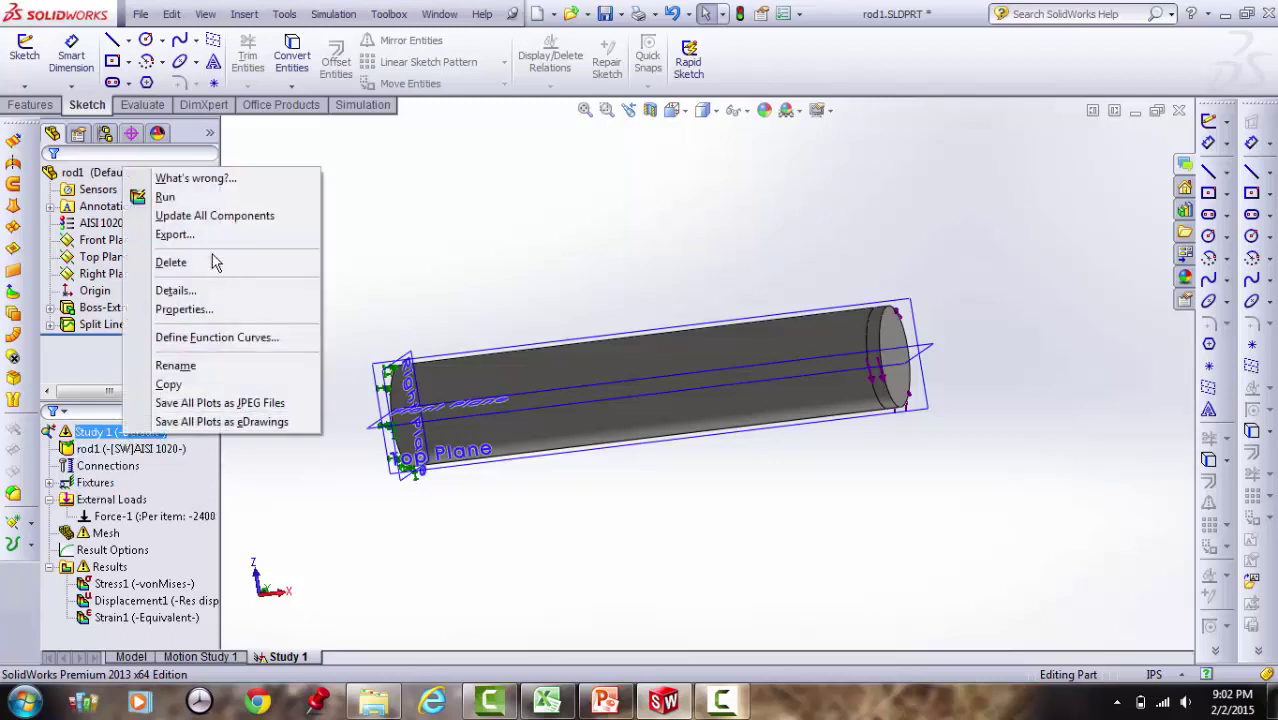
click(198, 197)
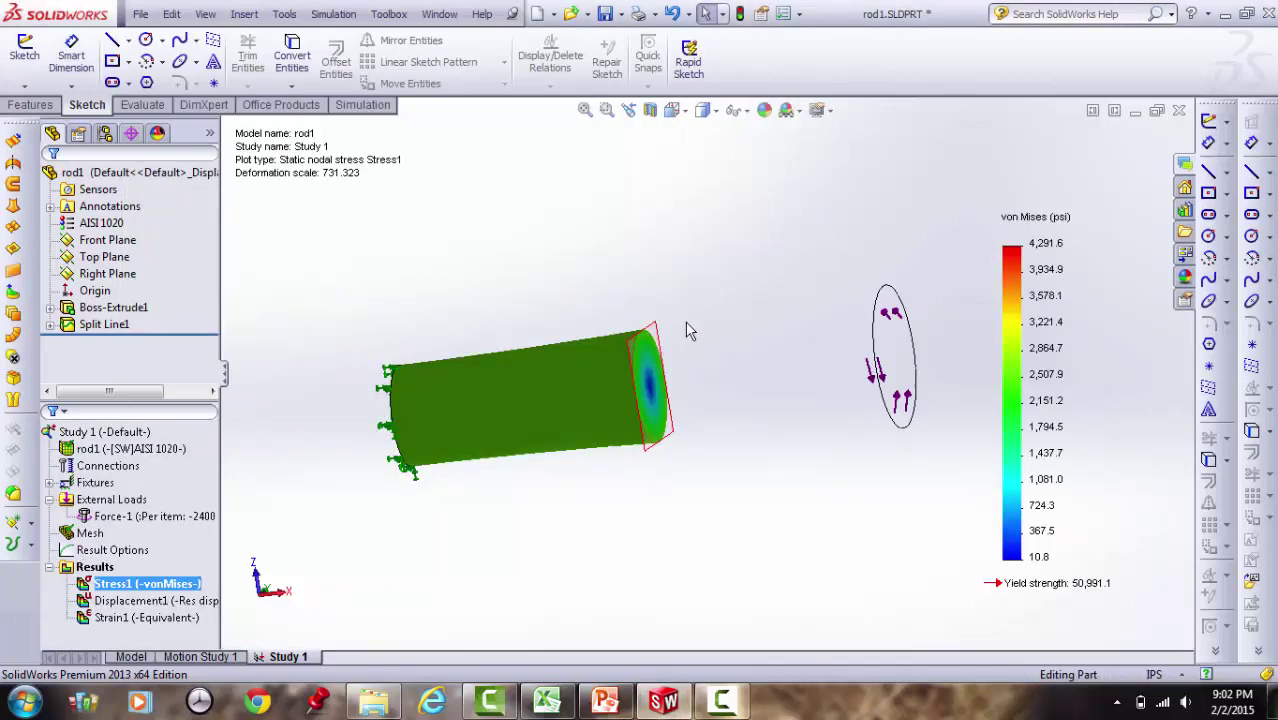
Set the von Mises stress plot's legend to a defined range from 100 to 3000 psi
click(606, 110)
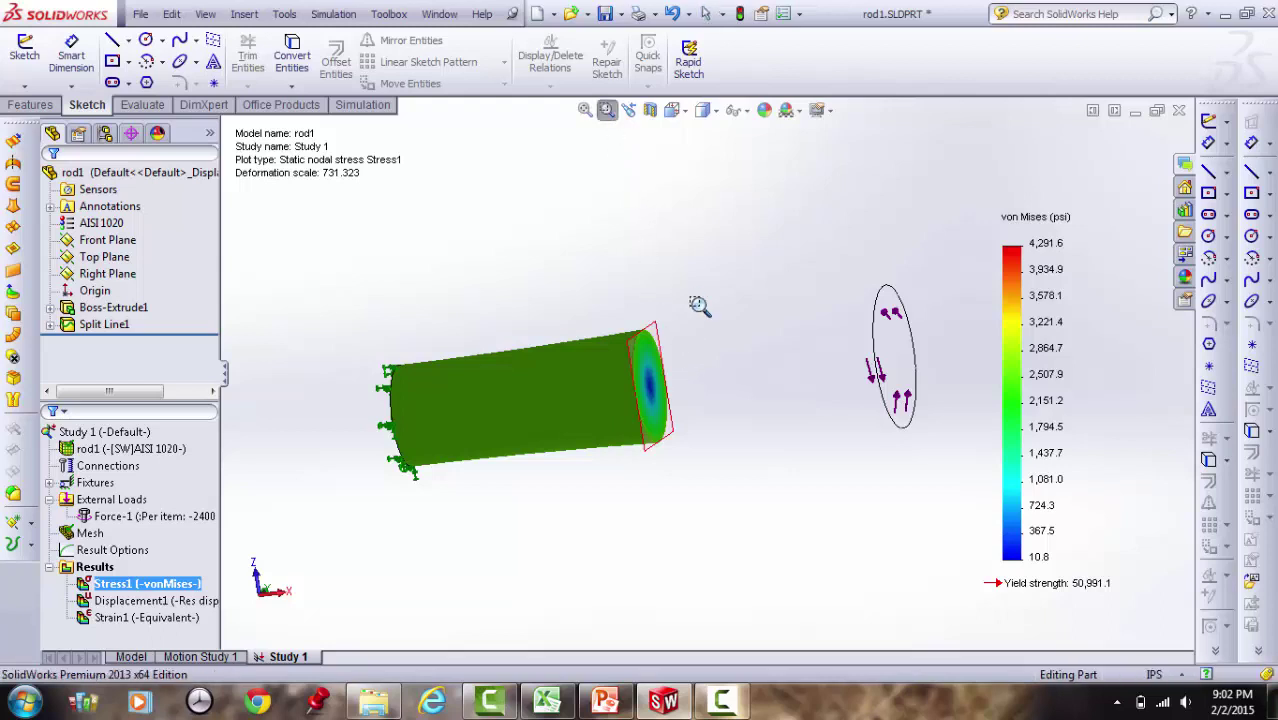
right_click(692, 302)
click(716, 400)
mouse_move(700, 420)
mouse_down()
mouse_move(679, 431)
mouse_move(688, 422)
mouse_up()
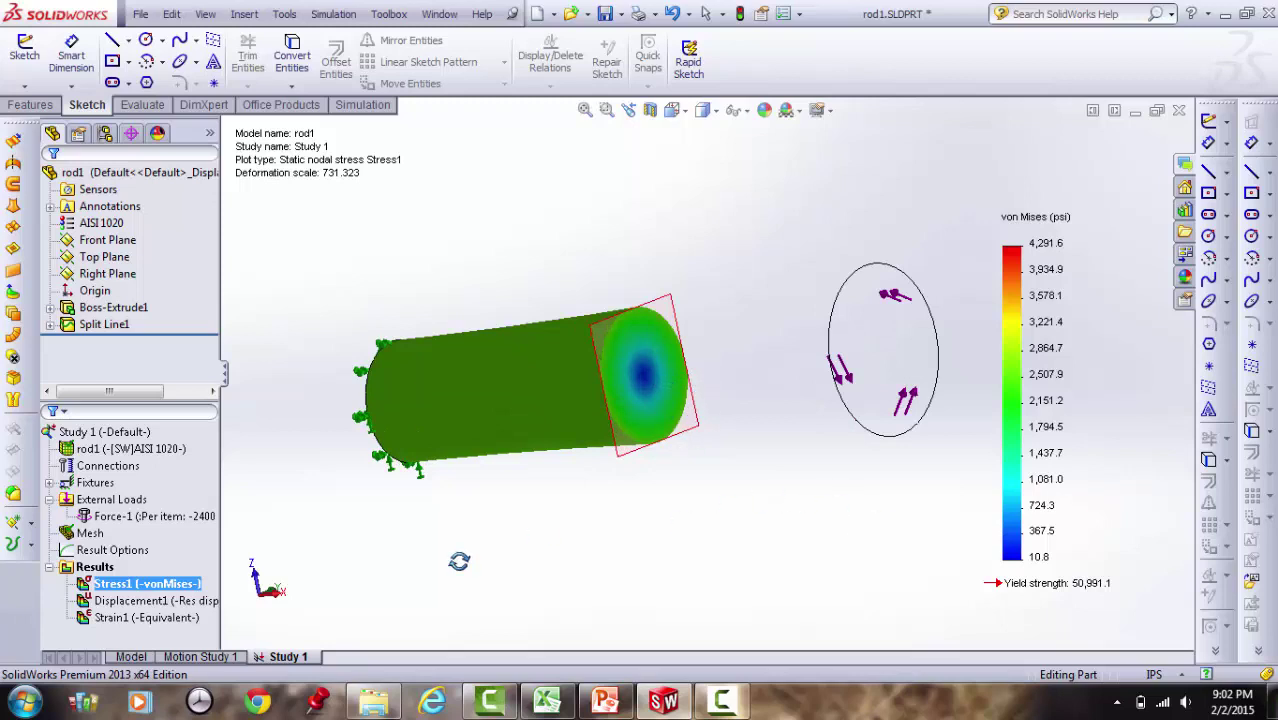
right_click(128, 593)
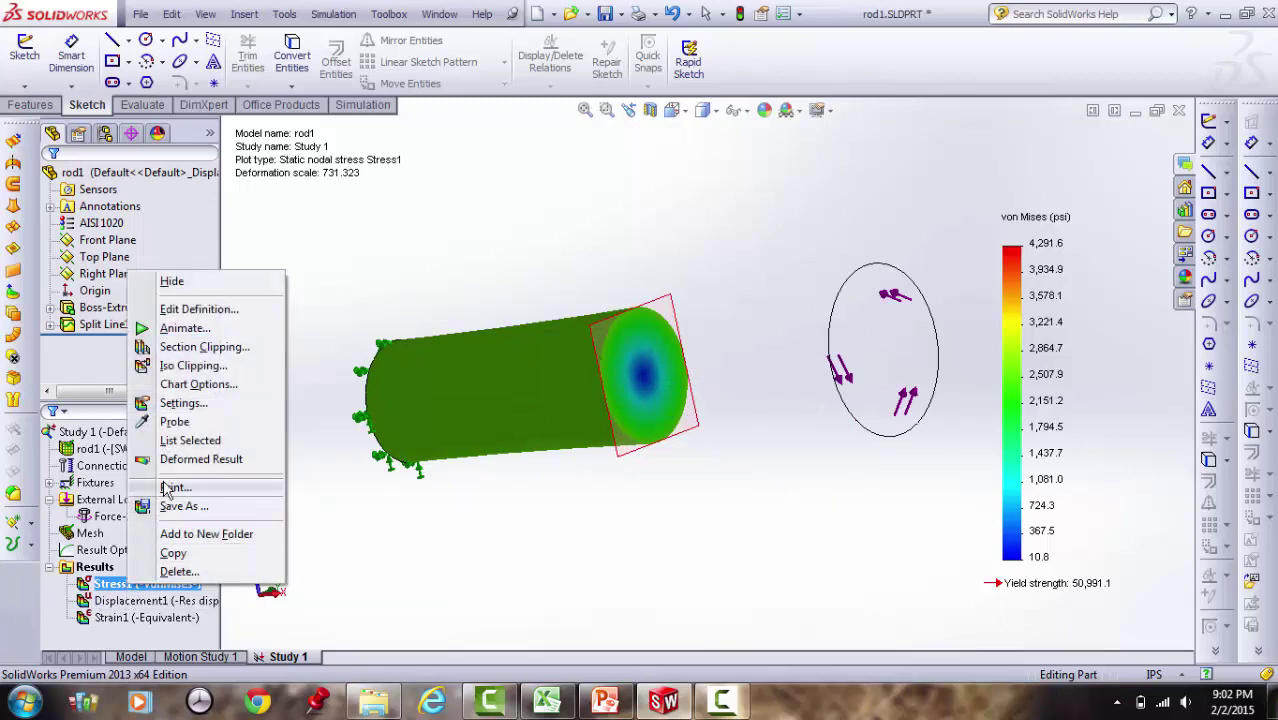
click(175, 388)
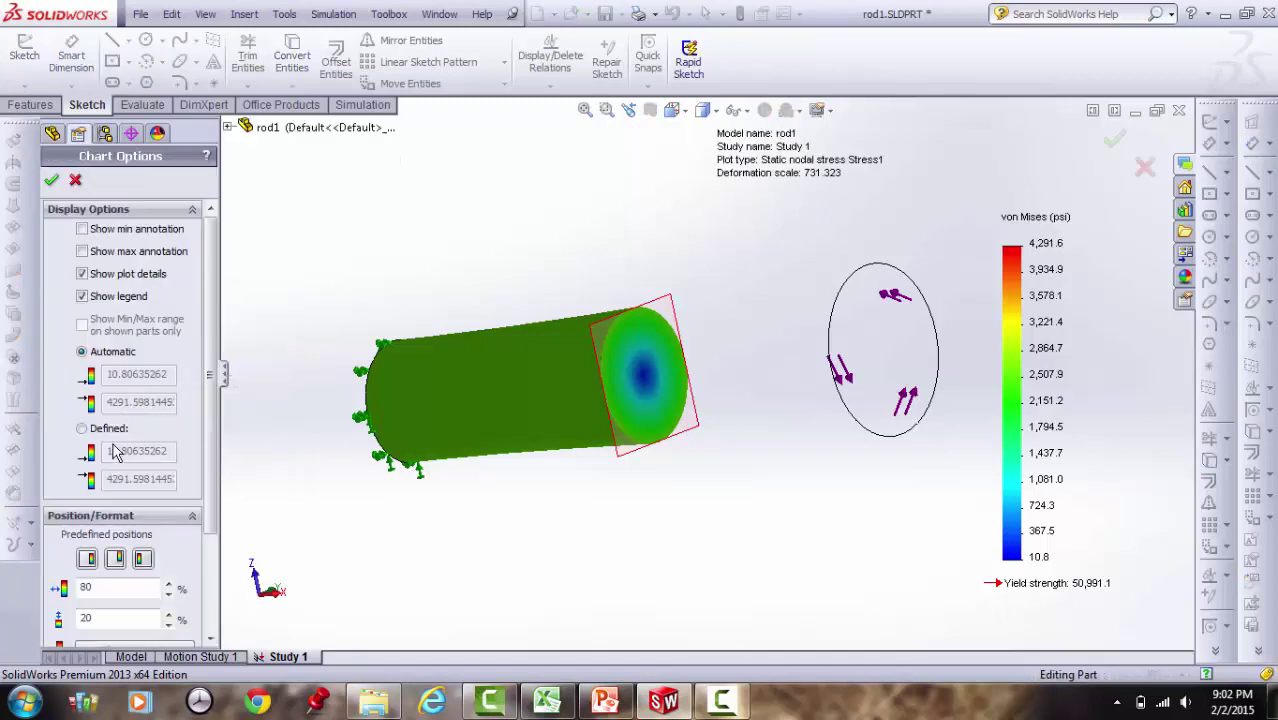
click(82, 429)
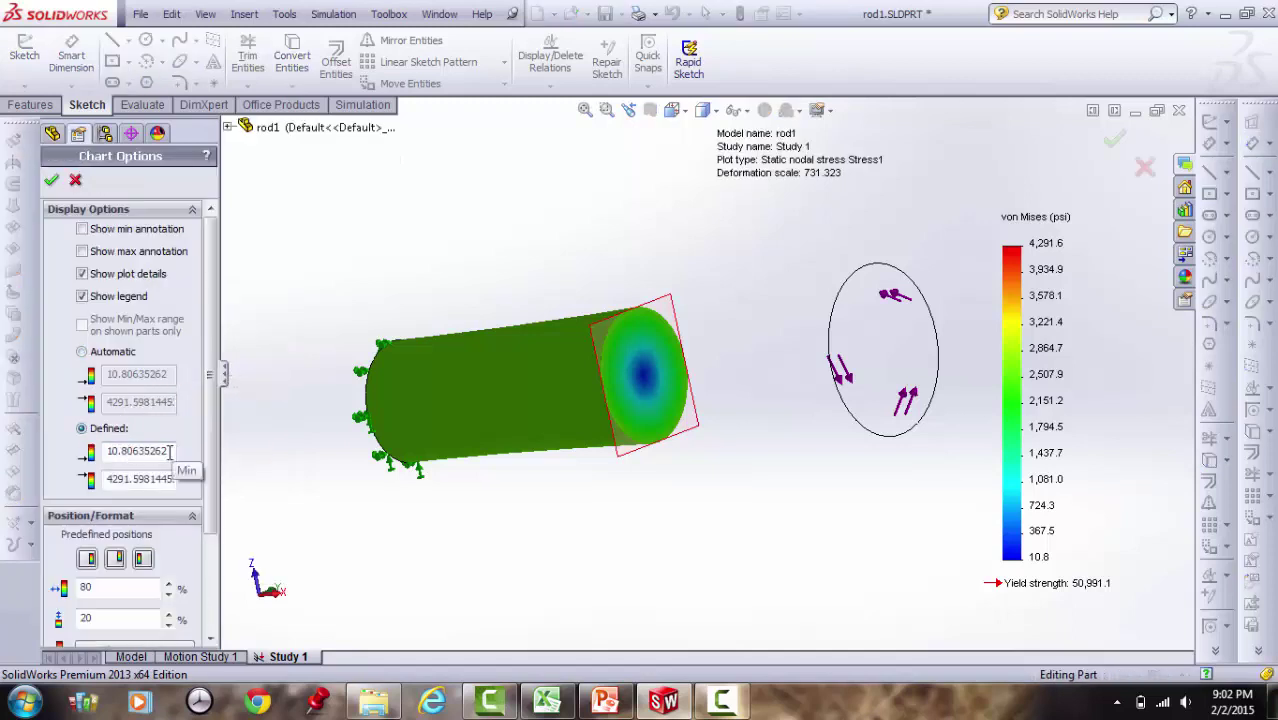
text(100)
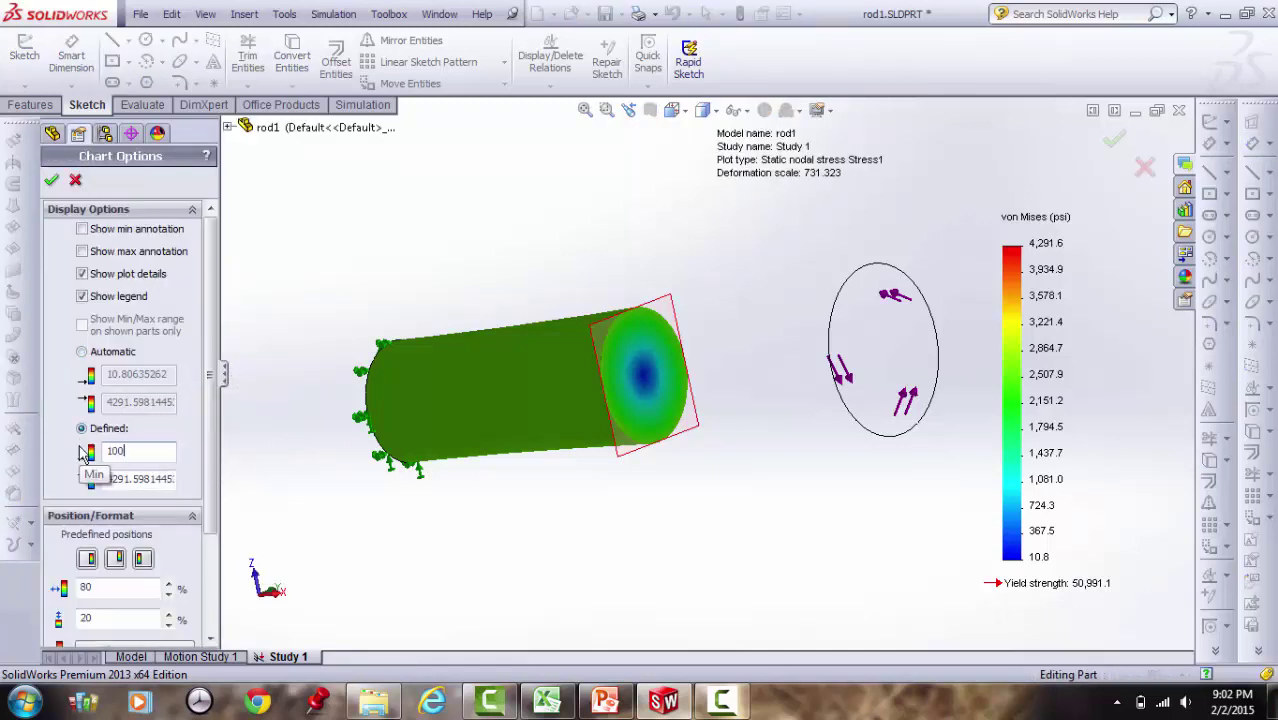
click(112, 479)
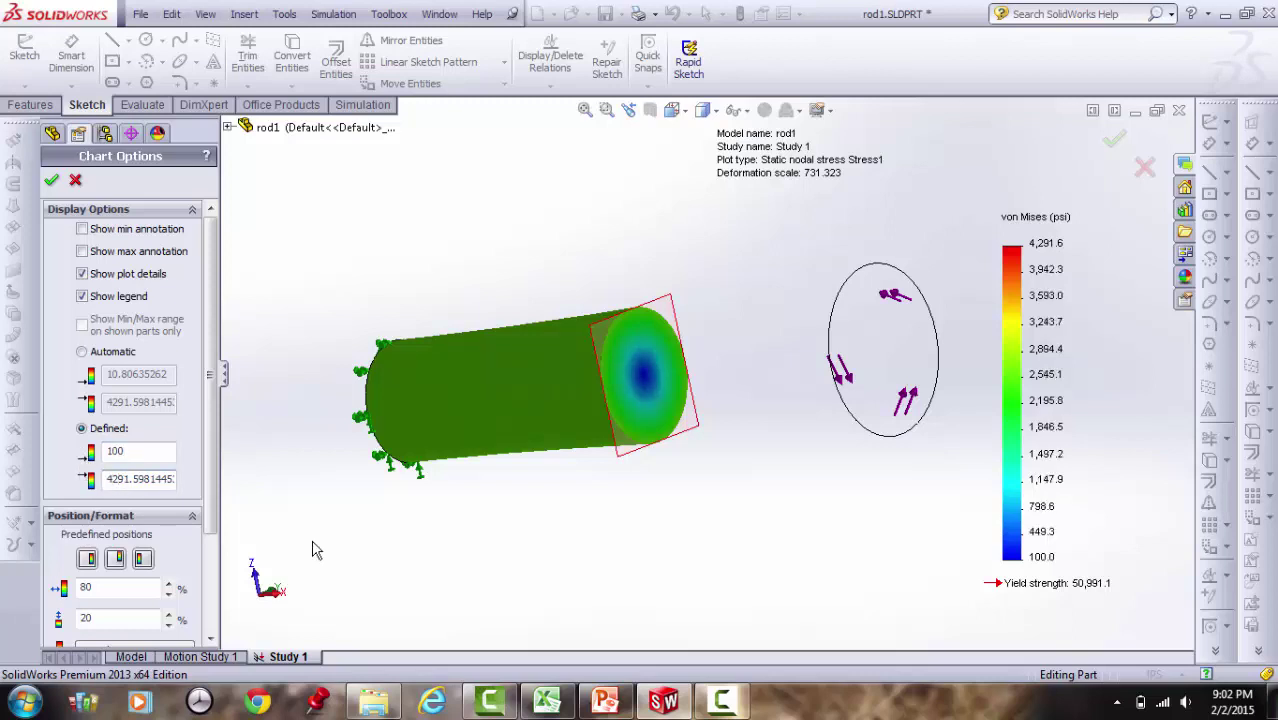
key(ctrl+a)
text(30)
click(51, 180)
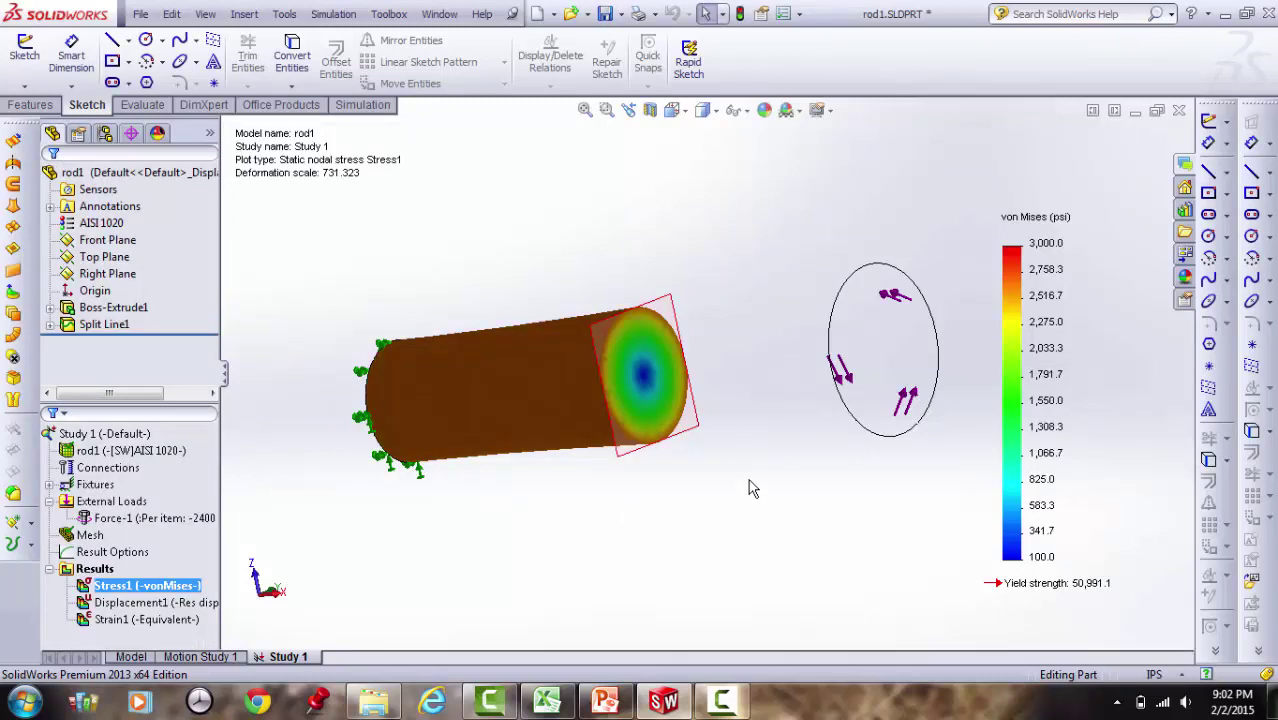
Probe the von Mises stress at three points around the outer edge of the rod's clipped cross-section
scroll(712, 395, down, 5)
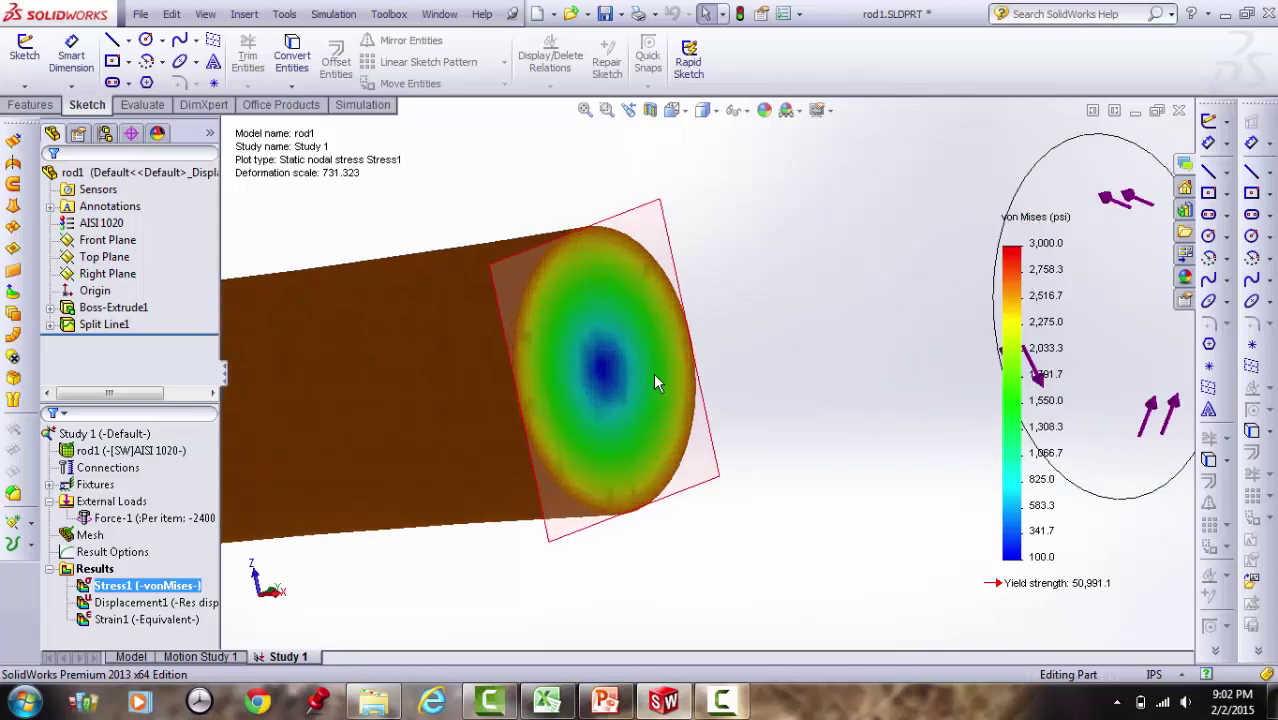
right_click(155, 588)
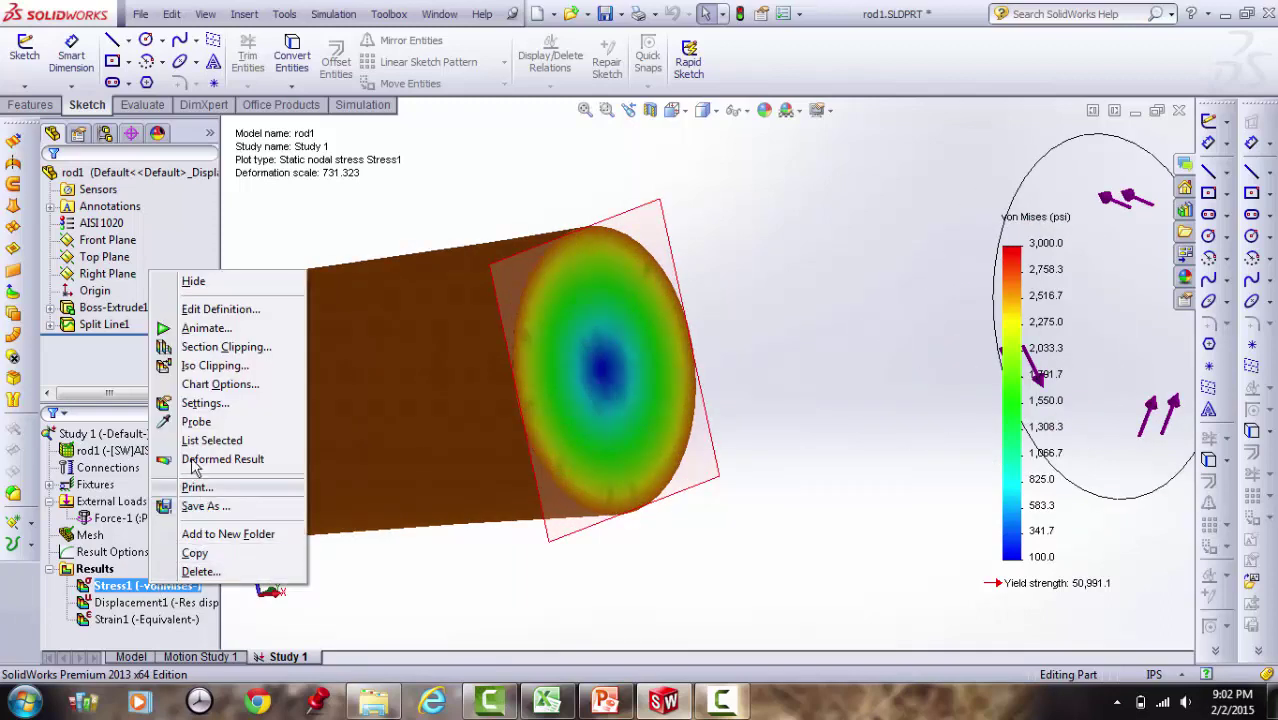
click(200, 421)
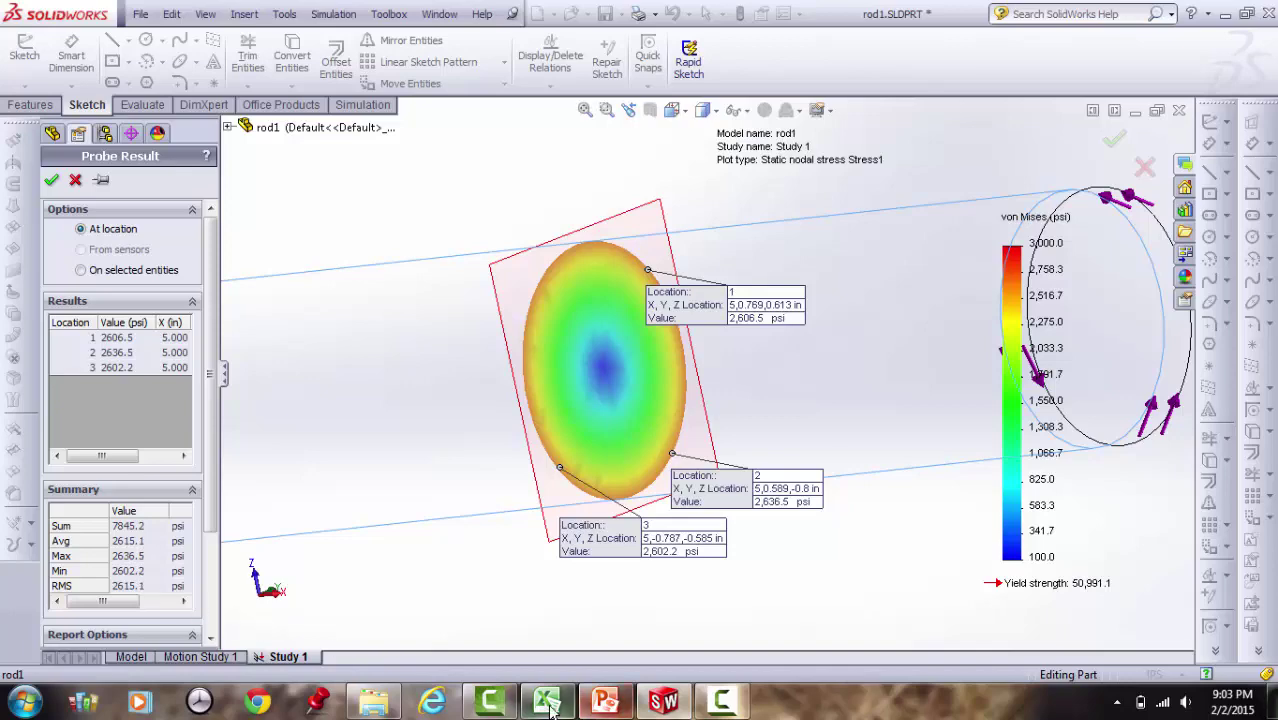
Switch to Excel and enter 2615 as the torsional example's Solid Works FEA sigma in cell G21
mouse_move(547, 700)
click(559, 599)
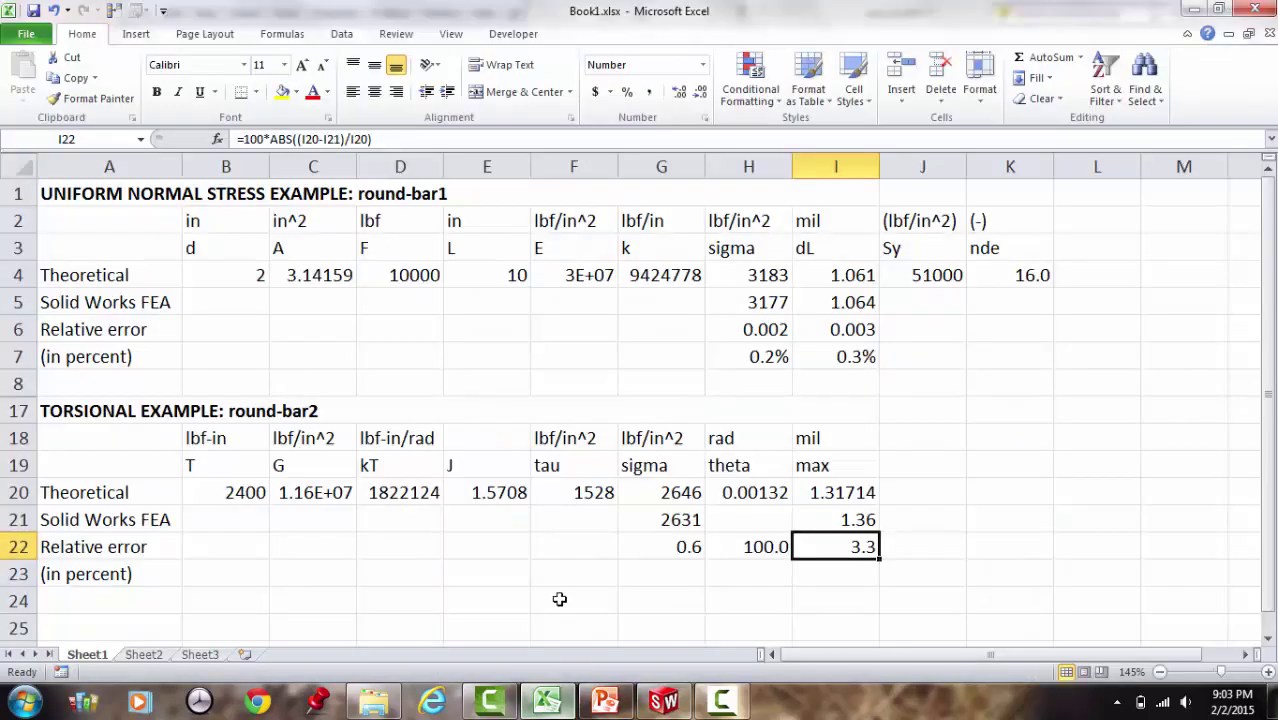
click(674, 528)
text(2615)
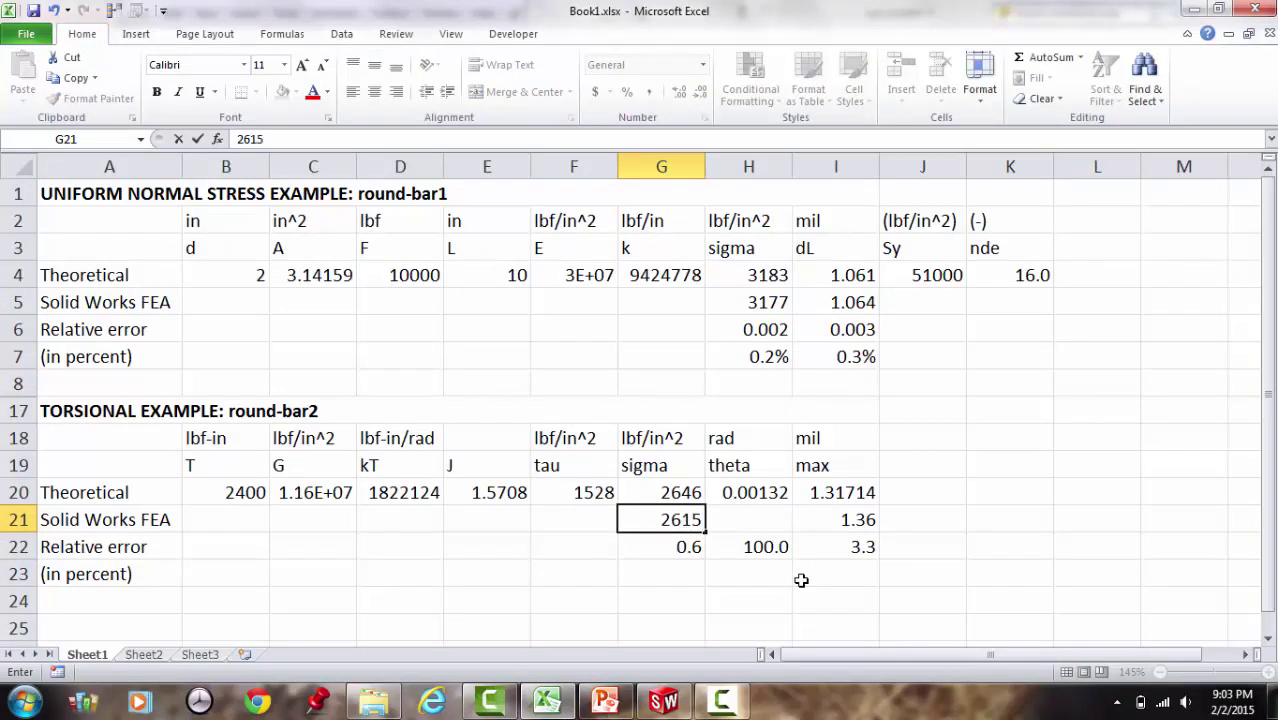
key(Return)
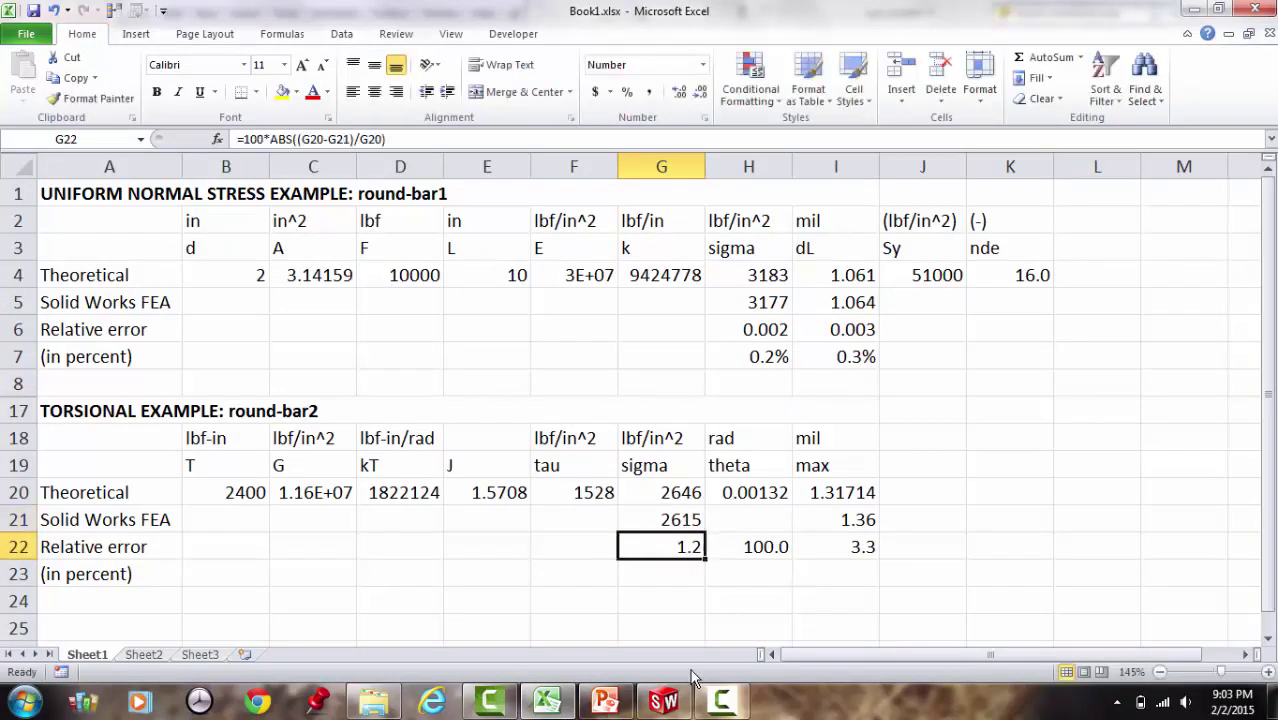
Switch back to SolidWorks, inspect the probed points up close, and clear all probe results
click(664, 702)
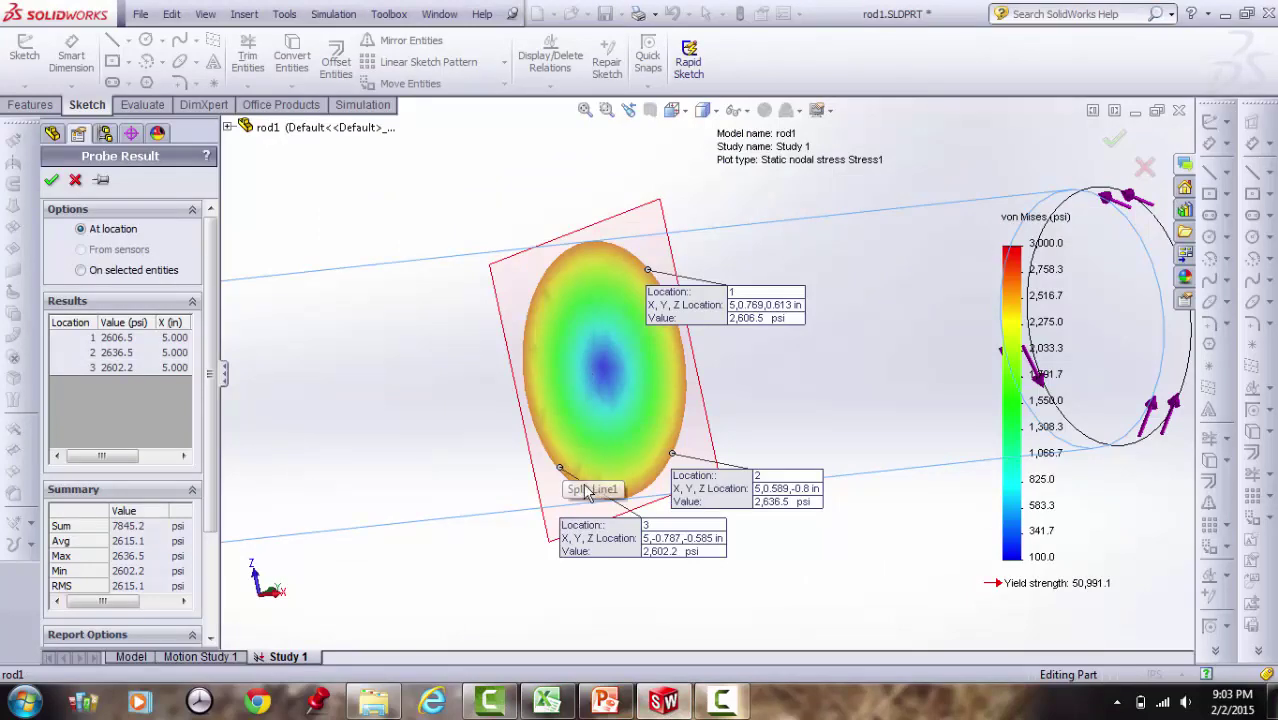
scroll(590, 452, down, 5)
scroll(576, 405, down, 3)
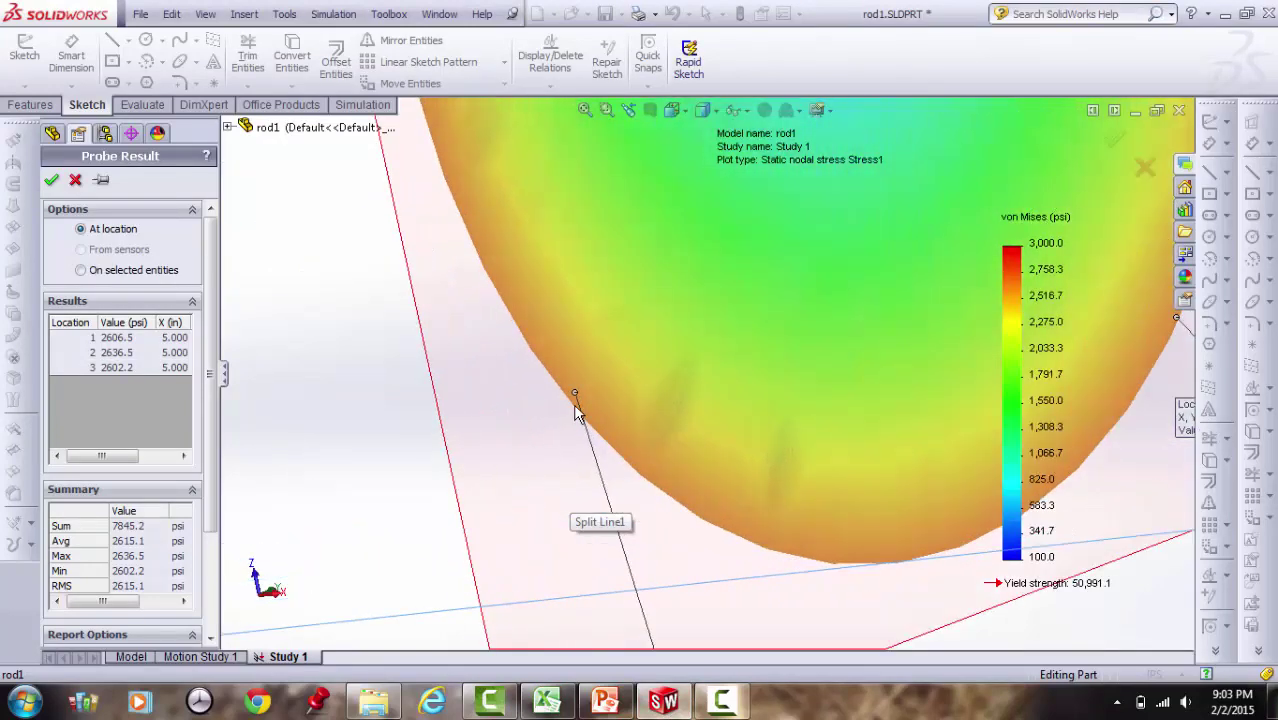
scroll(760, 484, up, 10)
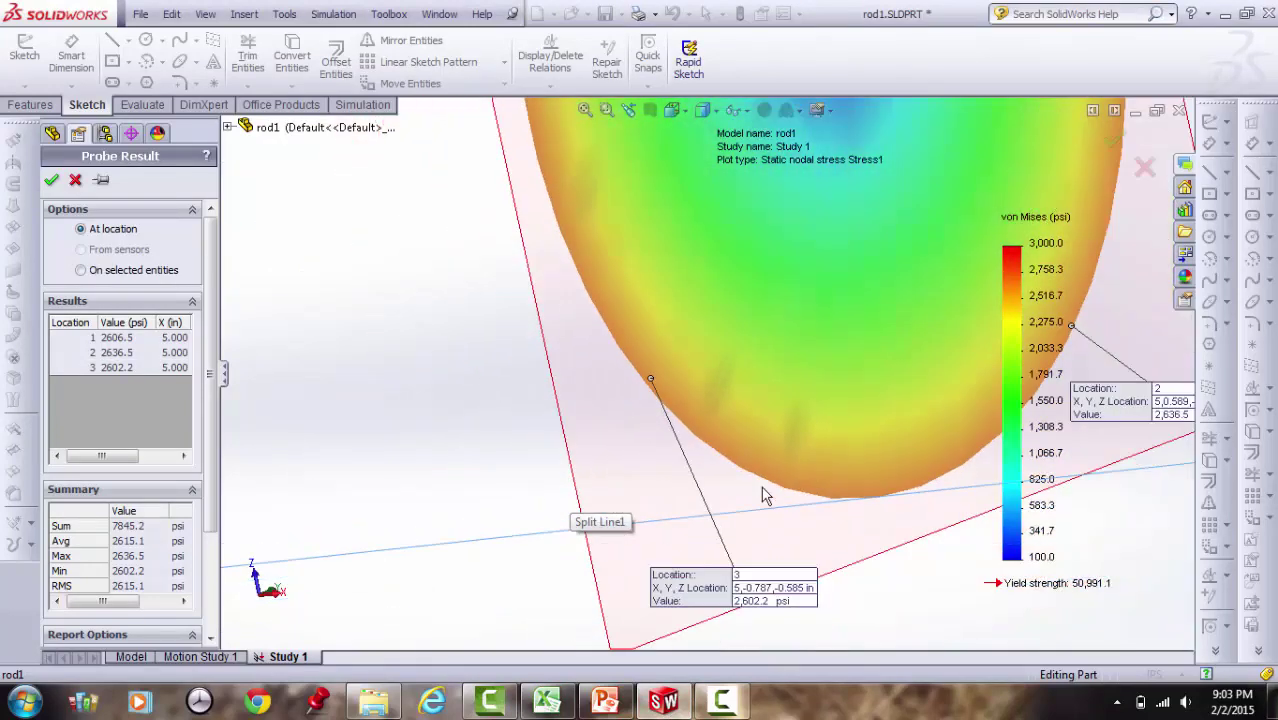
scroll(676, 322, down, 4)
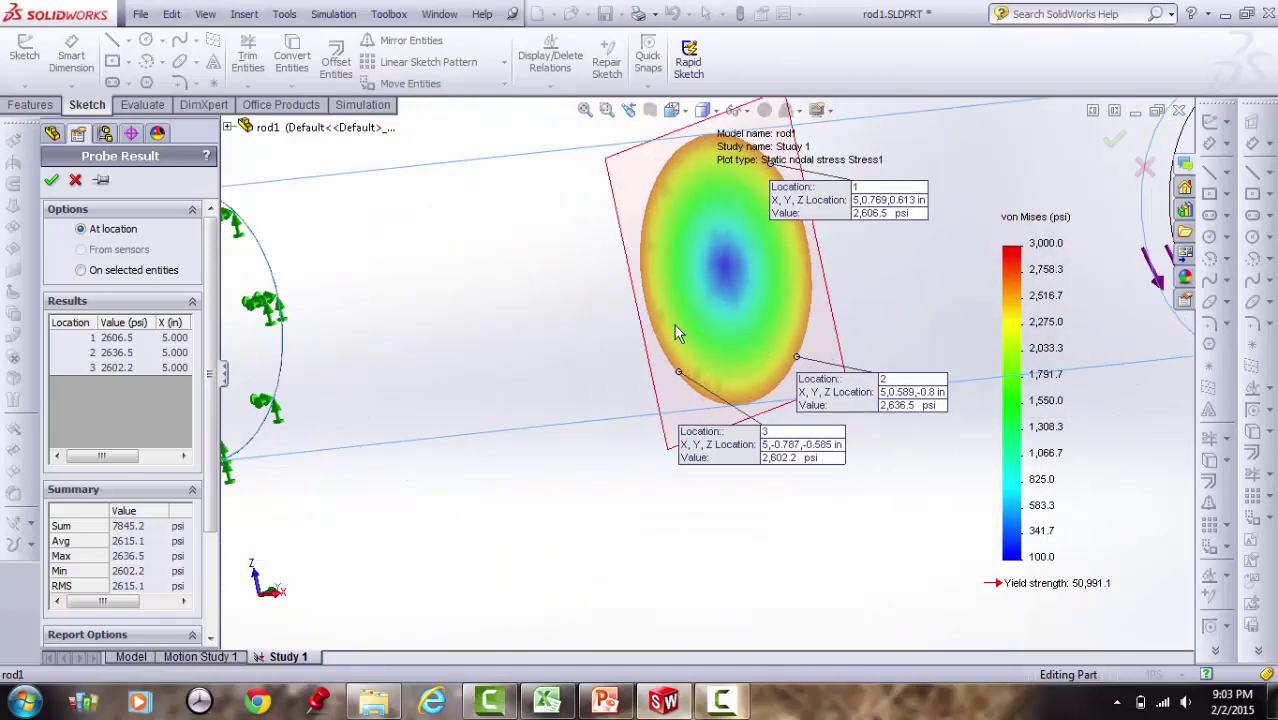
right_click(125, 358)
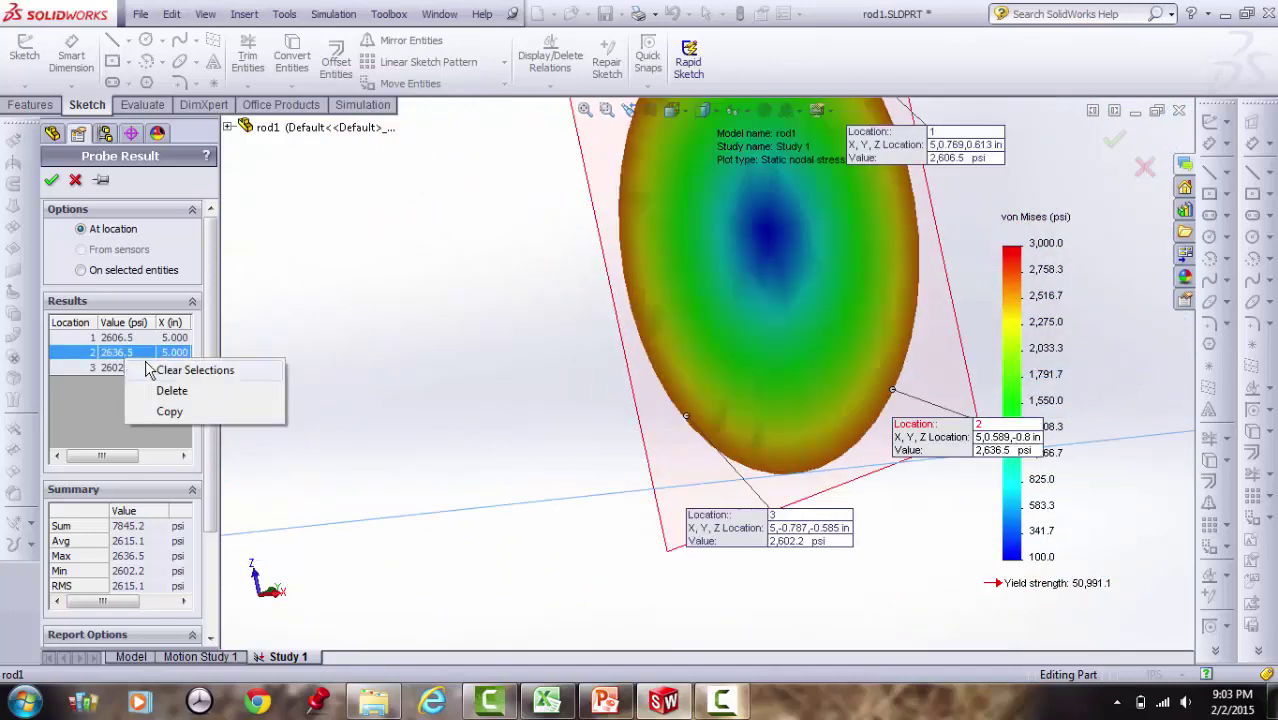
click(152, 371)
Probe the von Mises stress at a node exactly on the cross-section's lower outer edge
scroll(700, 392, down, 8)
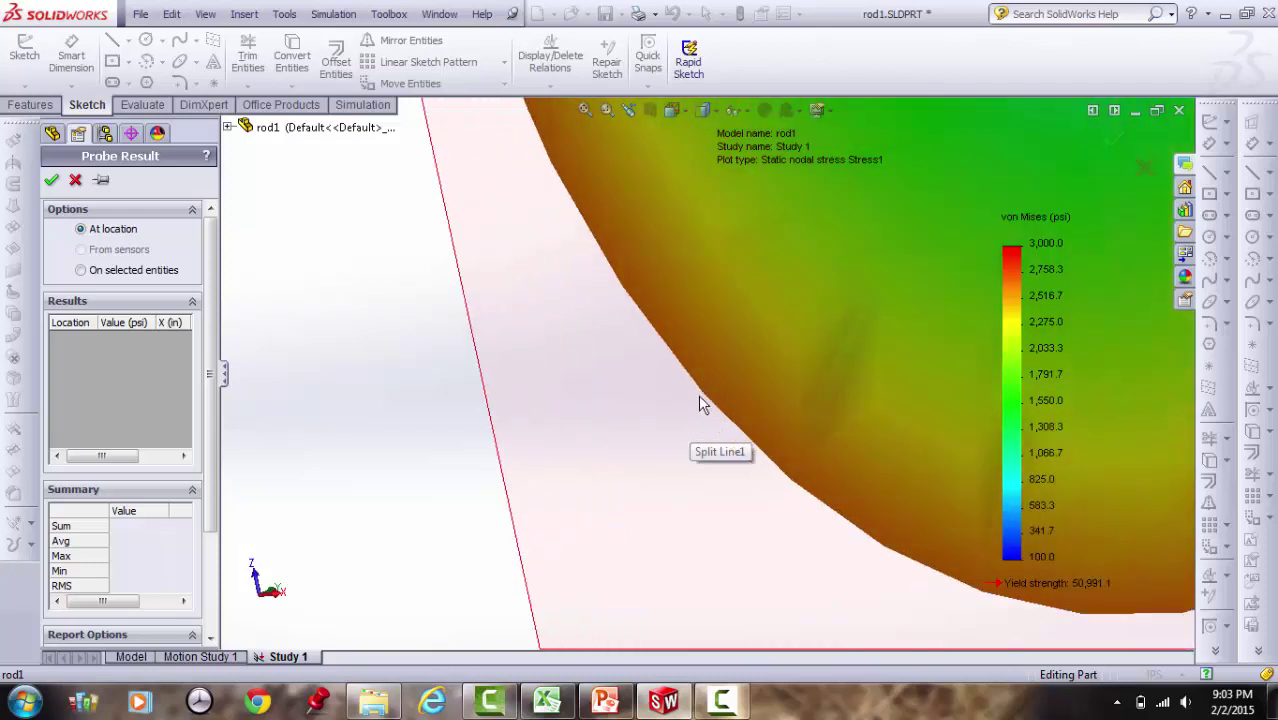
scroll(708, 389, down, 1)
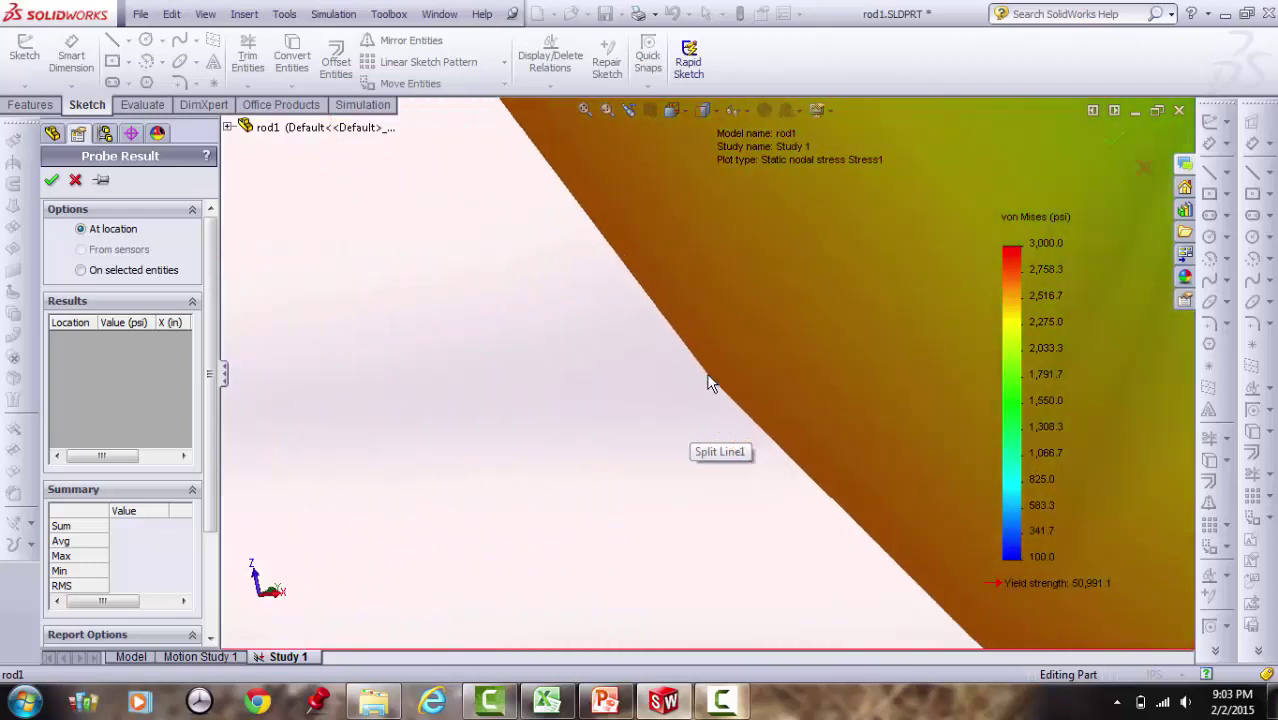
click(707, 378)
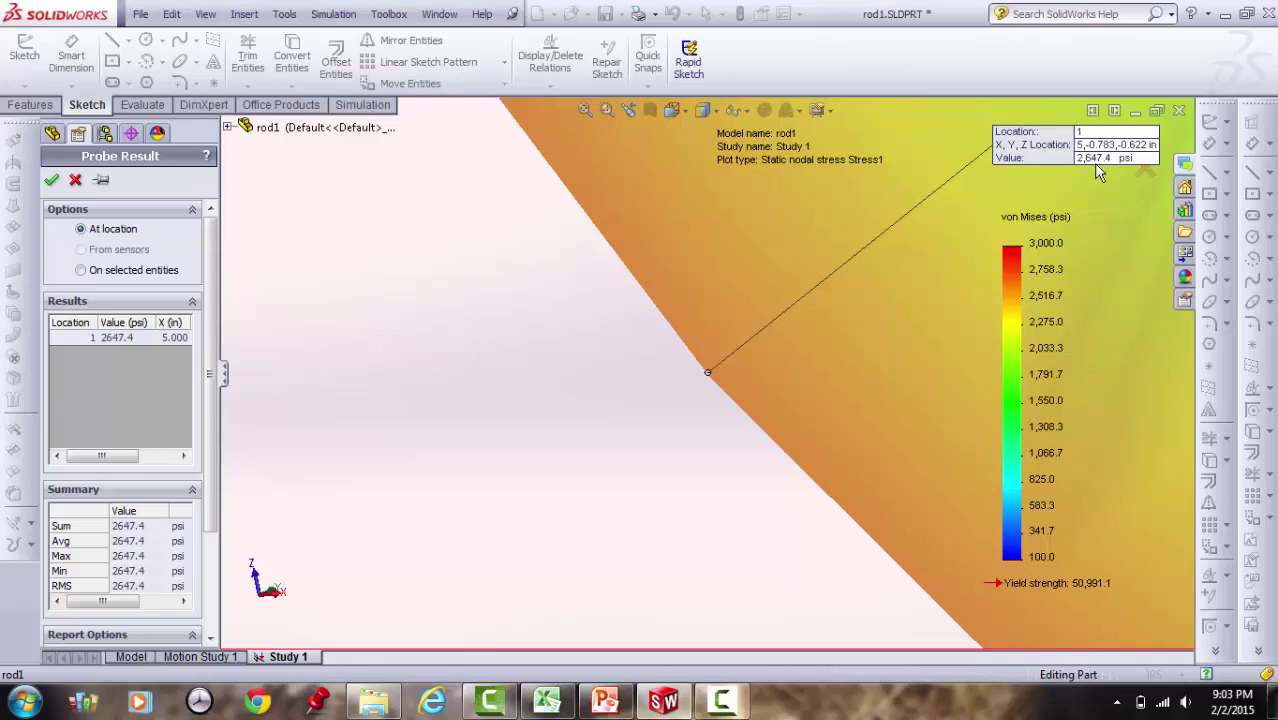
Switch to Excel and enter 2647 as the torsional example's Solid Works FEA sigma in cell G21
click(547, 700)
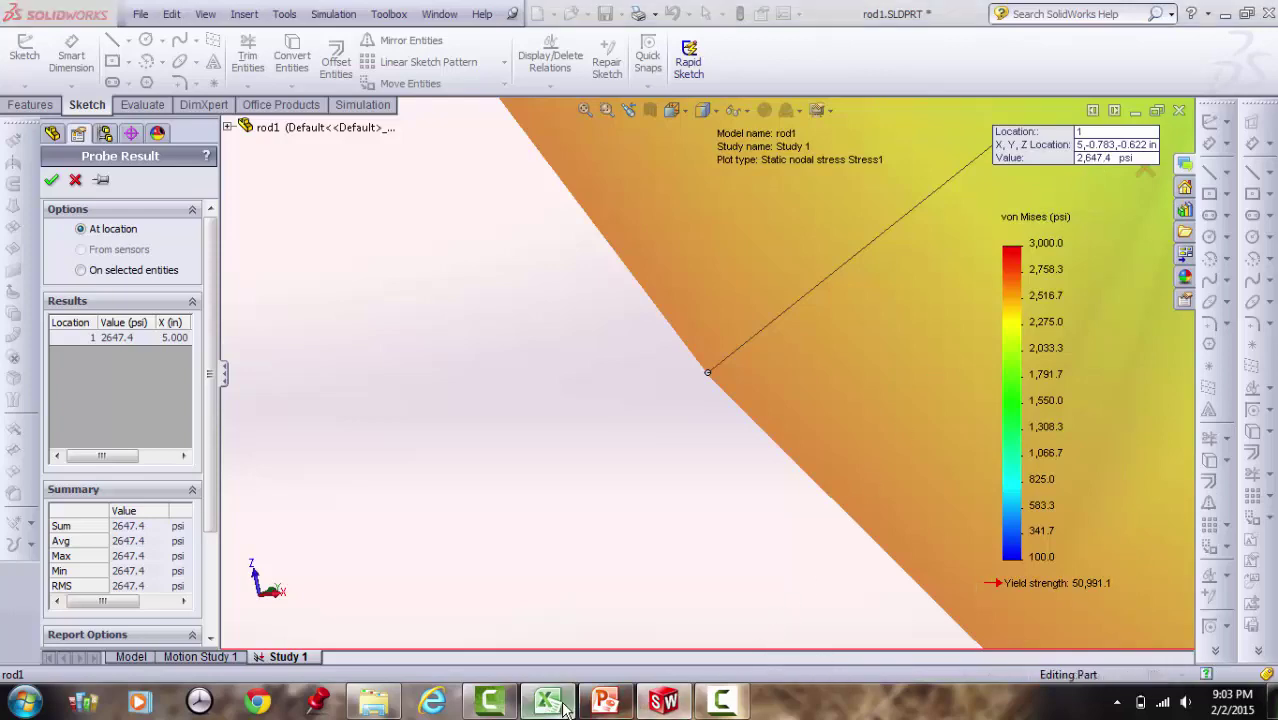
key(Up)
text(2)
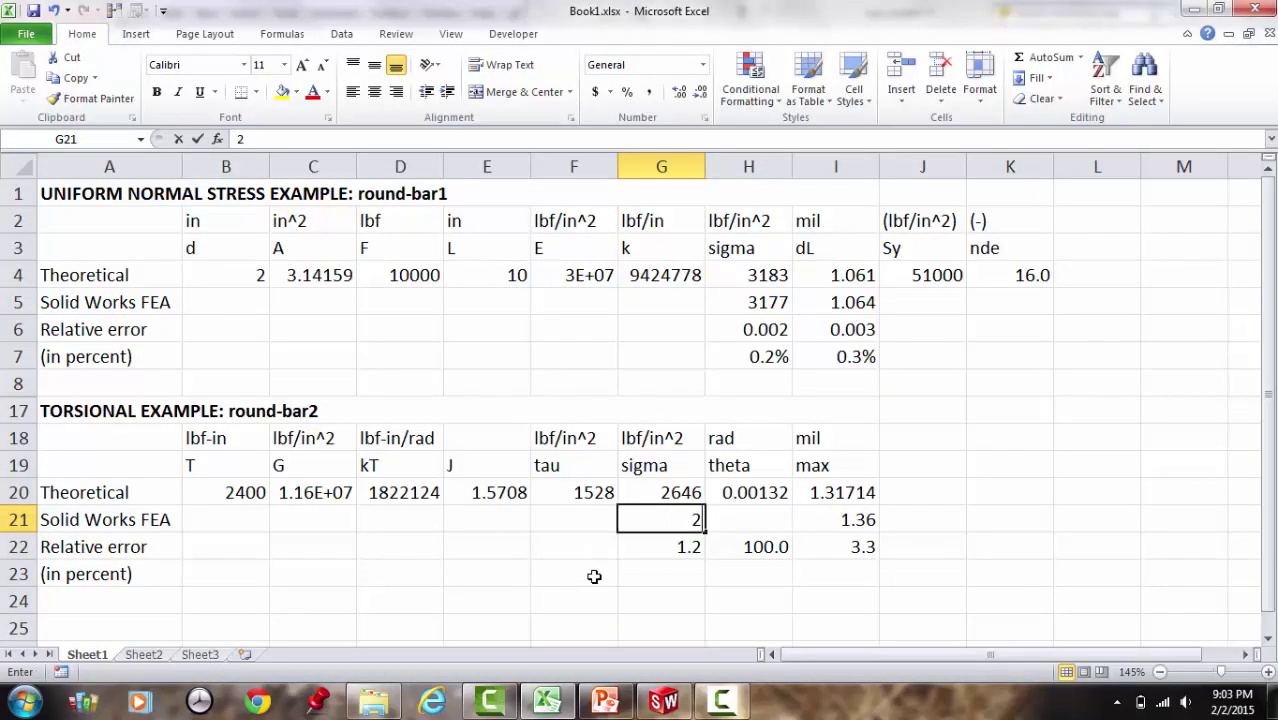
text(647)
key(Return)
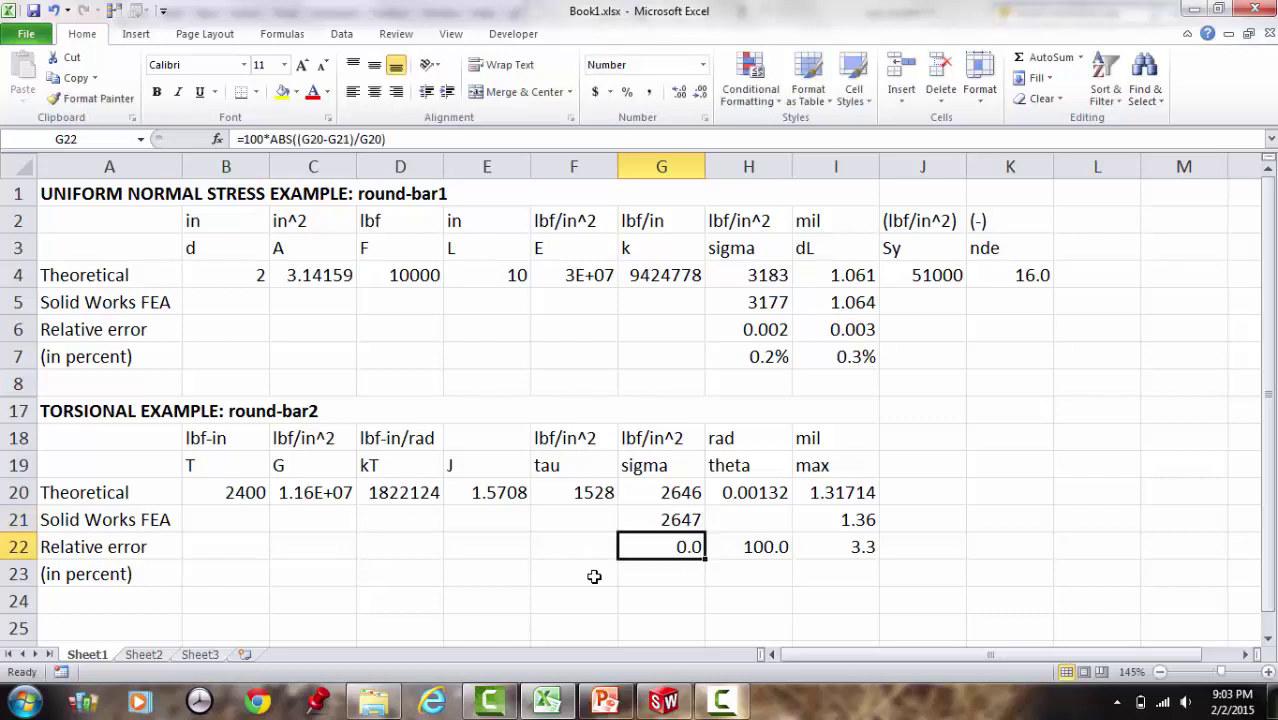
key(Up)
key(Up)
key(Down)
key(Down)
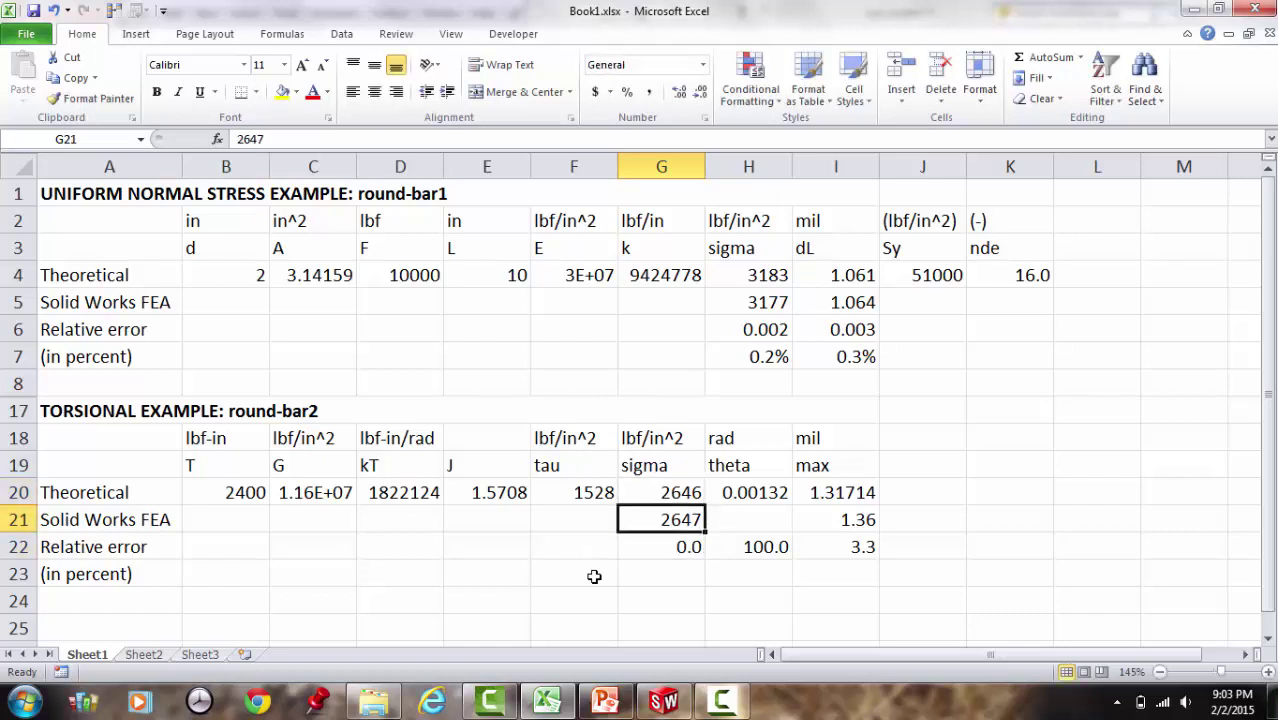
Switch back to SolidWorks, view the probed point on the whole rod, and close the stress probe
click(664, 702)
scroll(815, 516, up, 8)
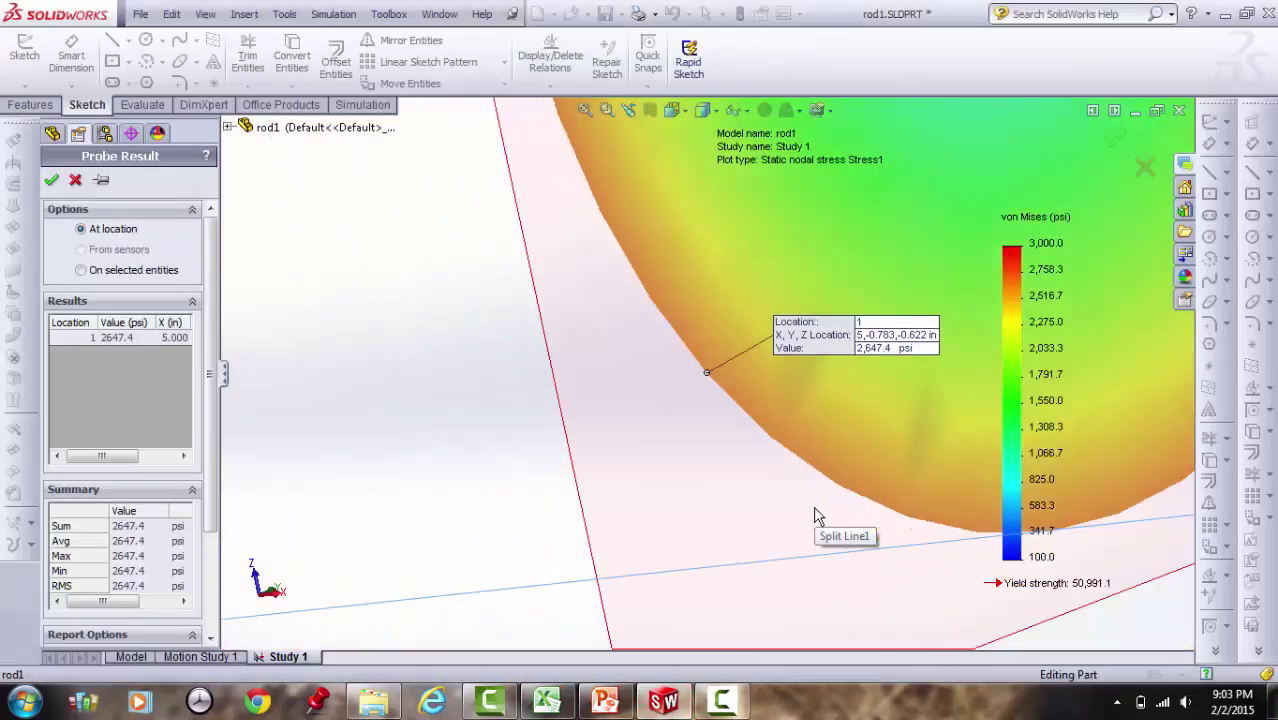
scroll(815, 516, up, 2)
scroll(822, 513, down, 2)
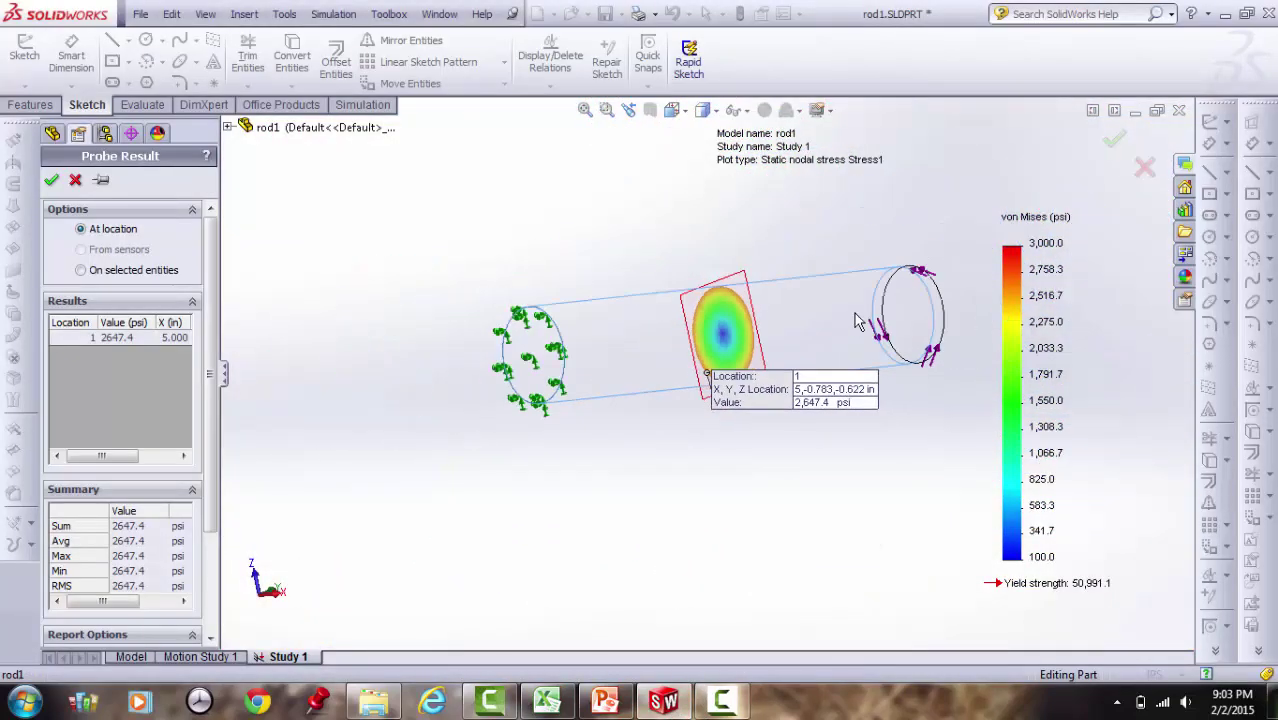
scroll(815, 341, down, 4)
scroll(820, 335, down, 1)
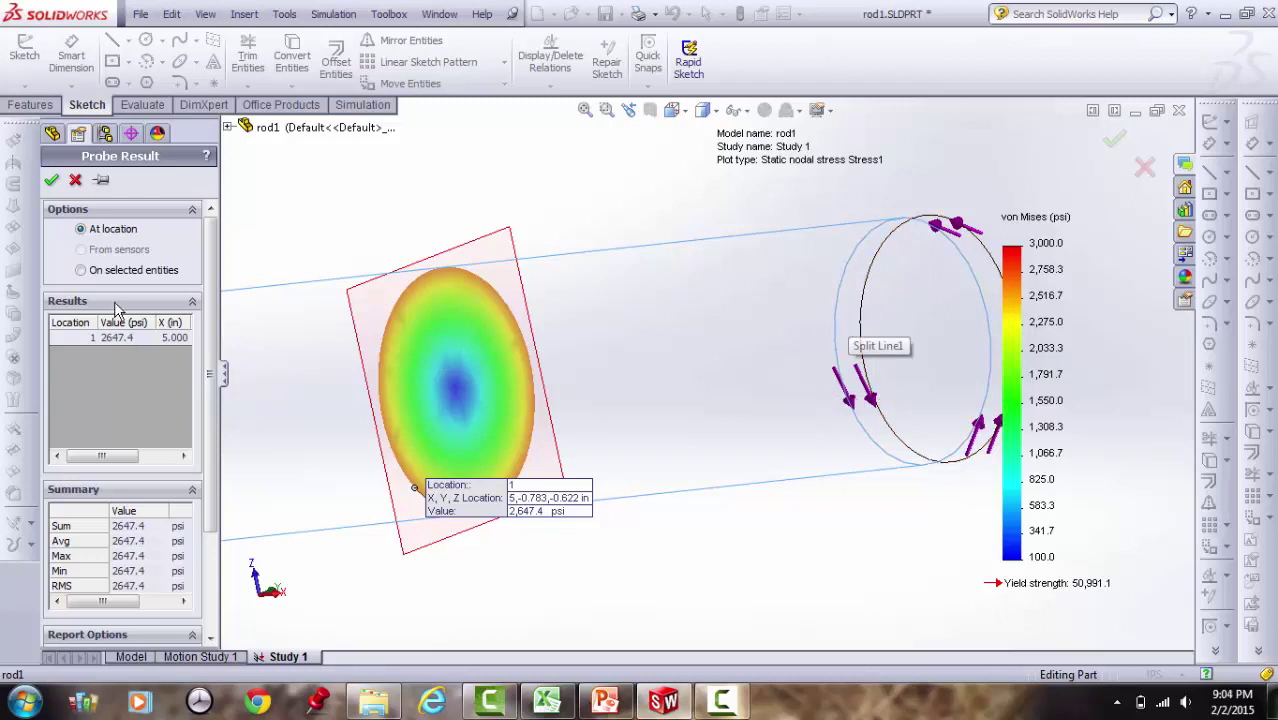
click(75, 180)
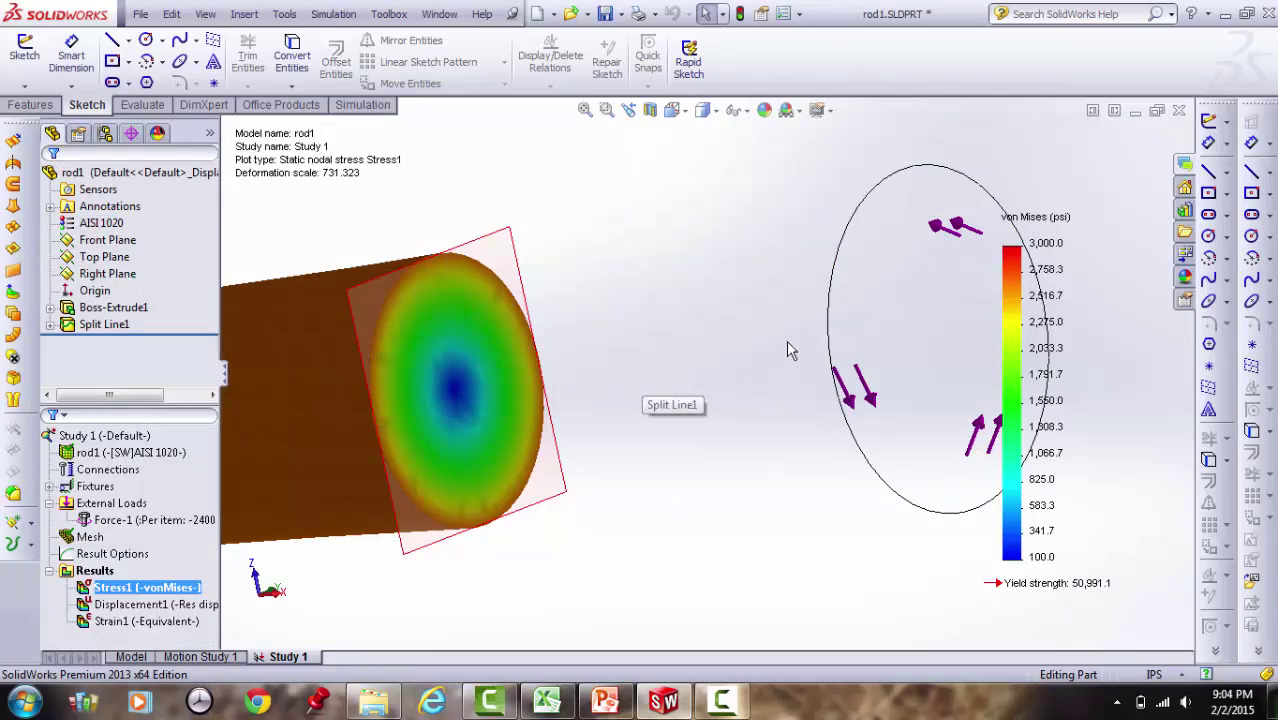
Display the Displacement1 plot and examine the displacement at the rod's loaded end
double_click(130, 604)
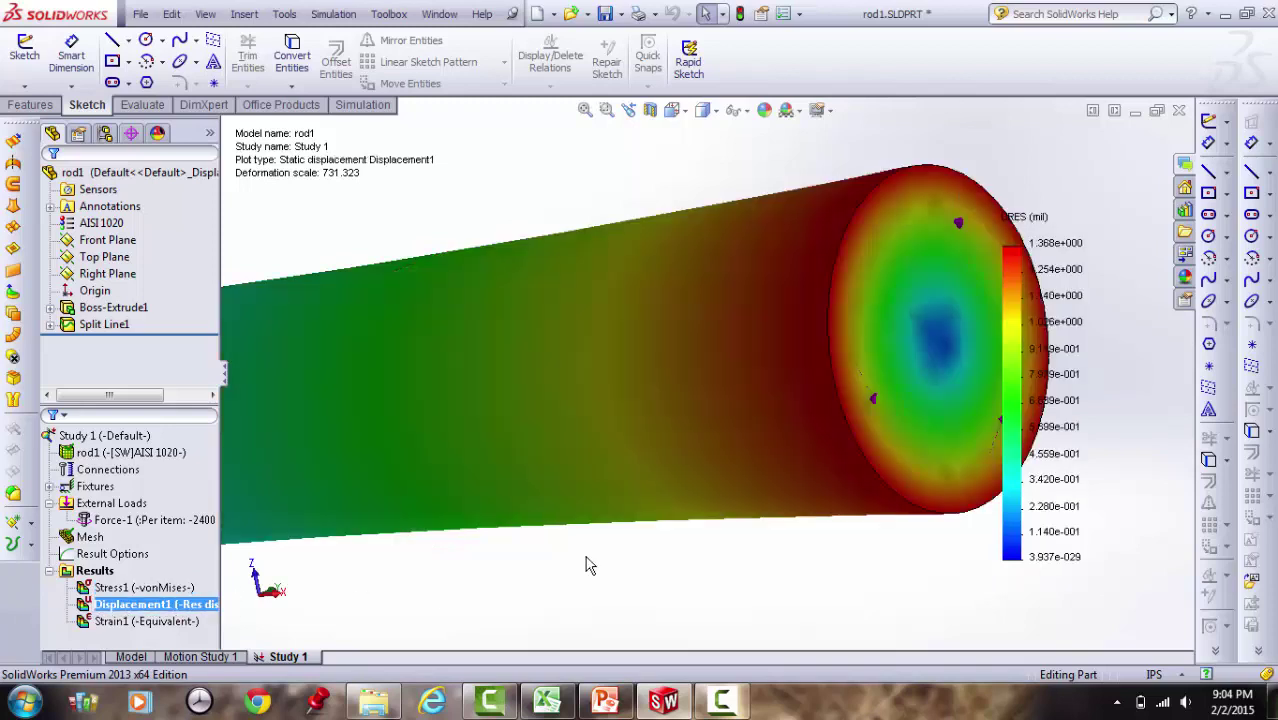
scroll(921, 408, up, 3)
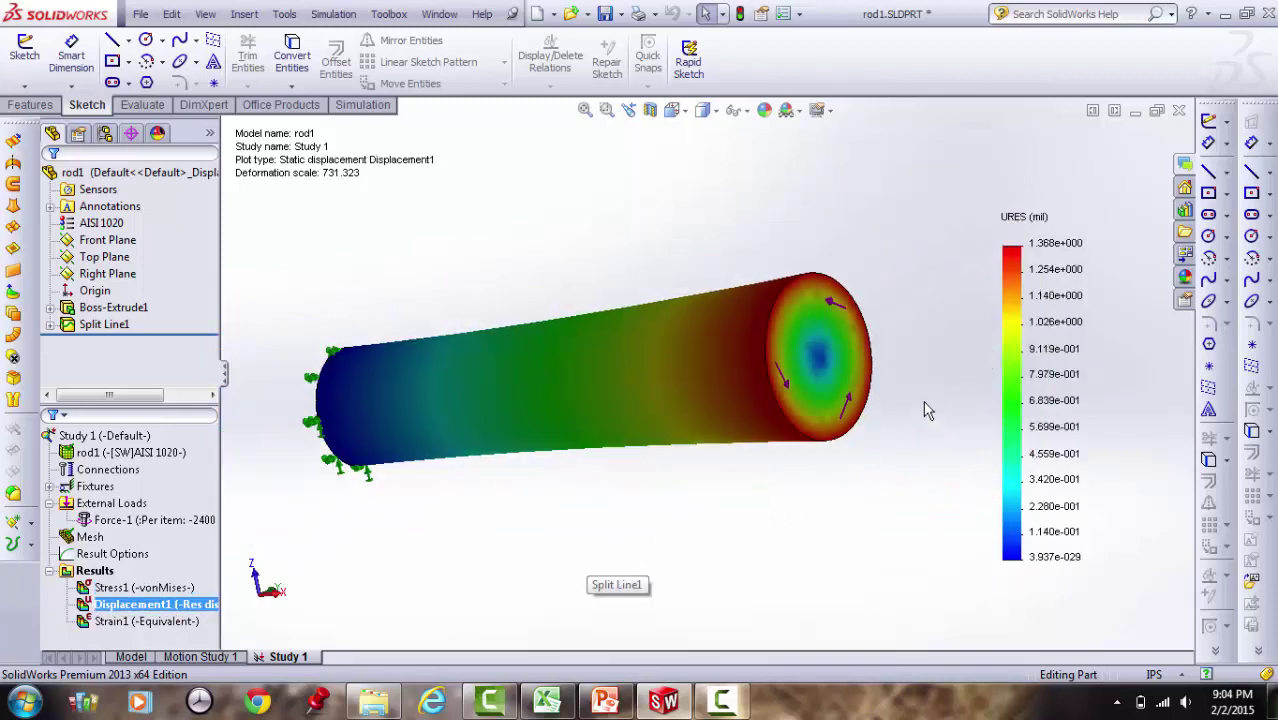
scroll(803, 328, down, 3)
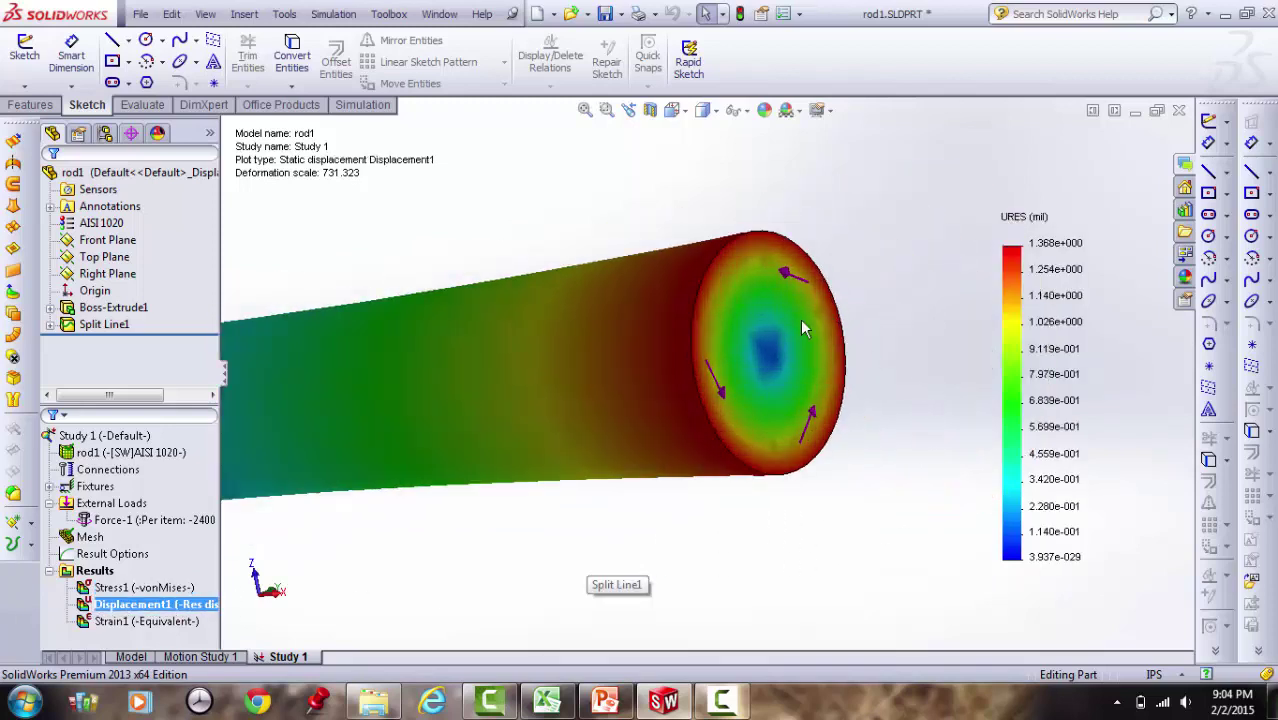
Start section clipping on the Displacement1 plot and use the Right Plane as the section plane
right_click(154, 605)
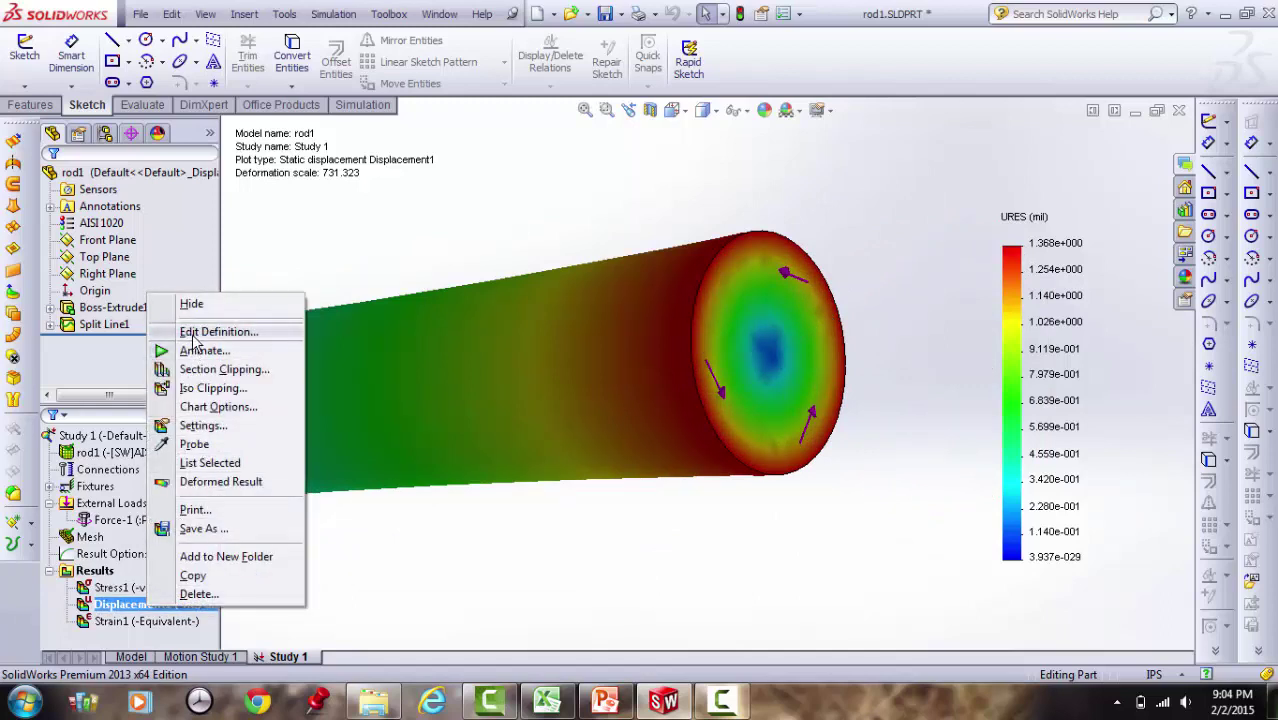
click(200, 369)
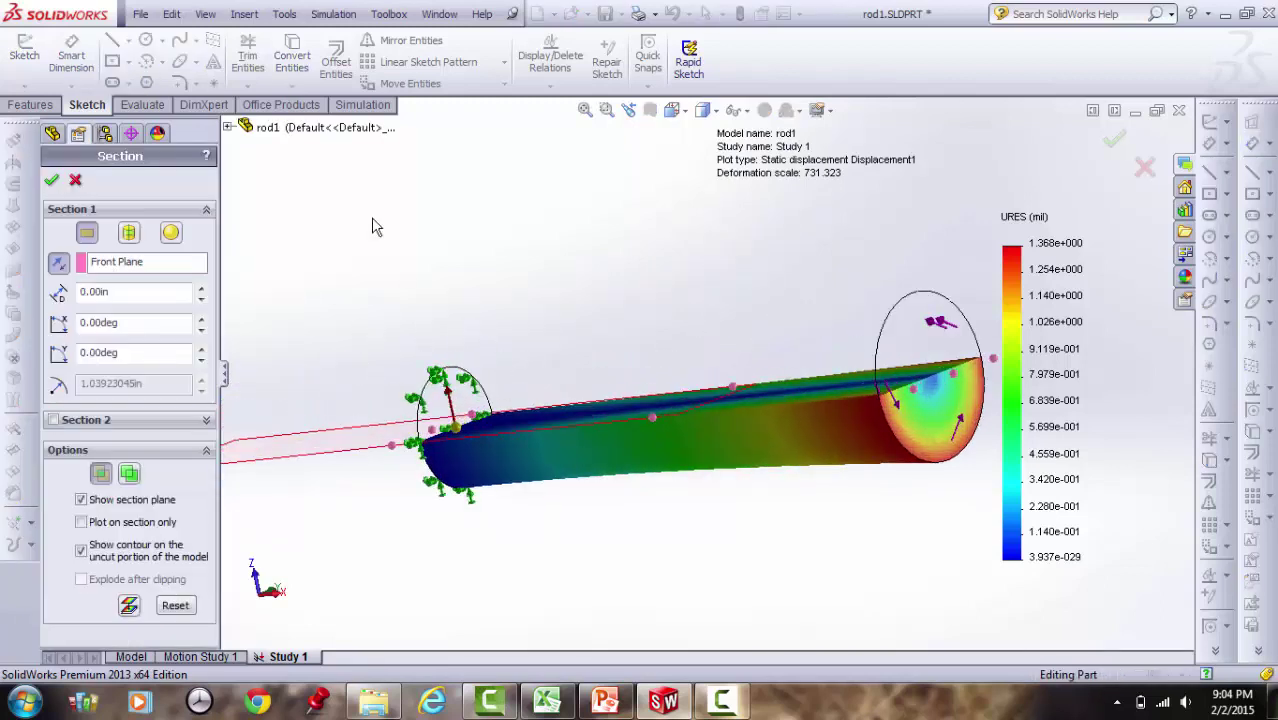
click(229, 128)
click(144, 262)
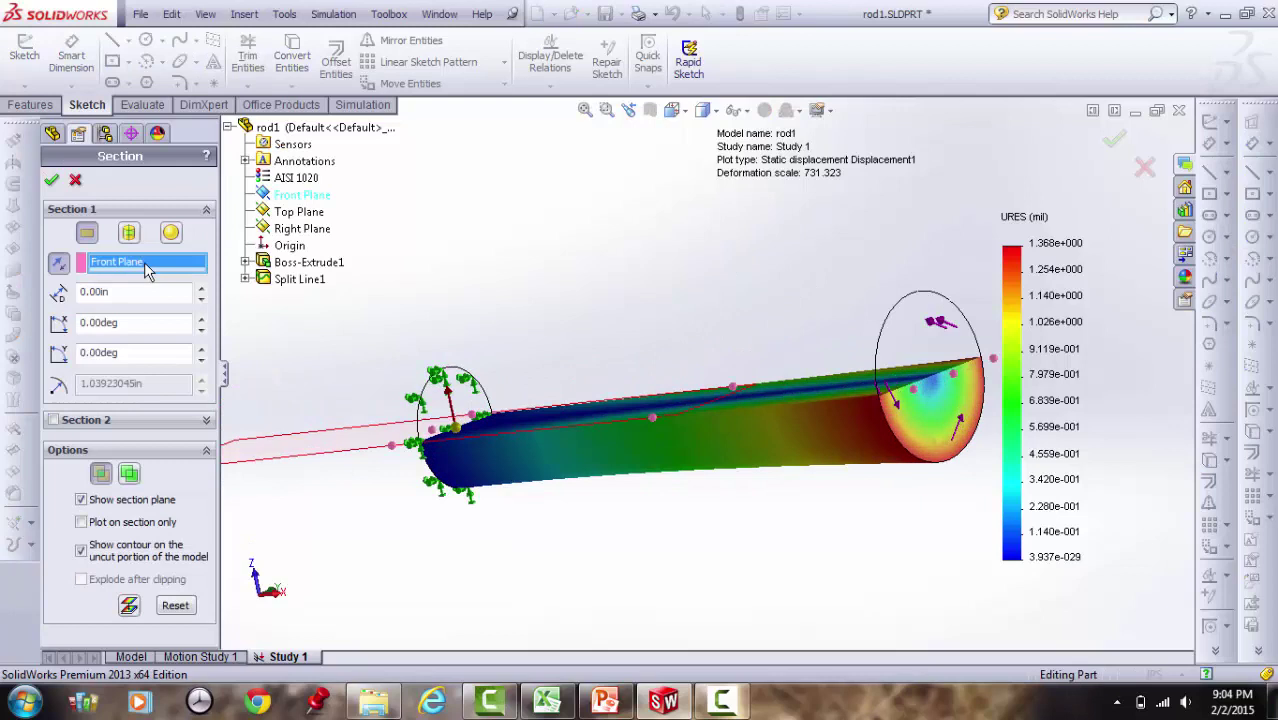
click(298, 230)
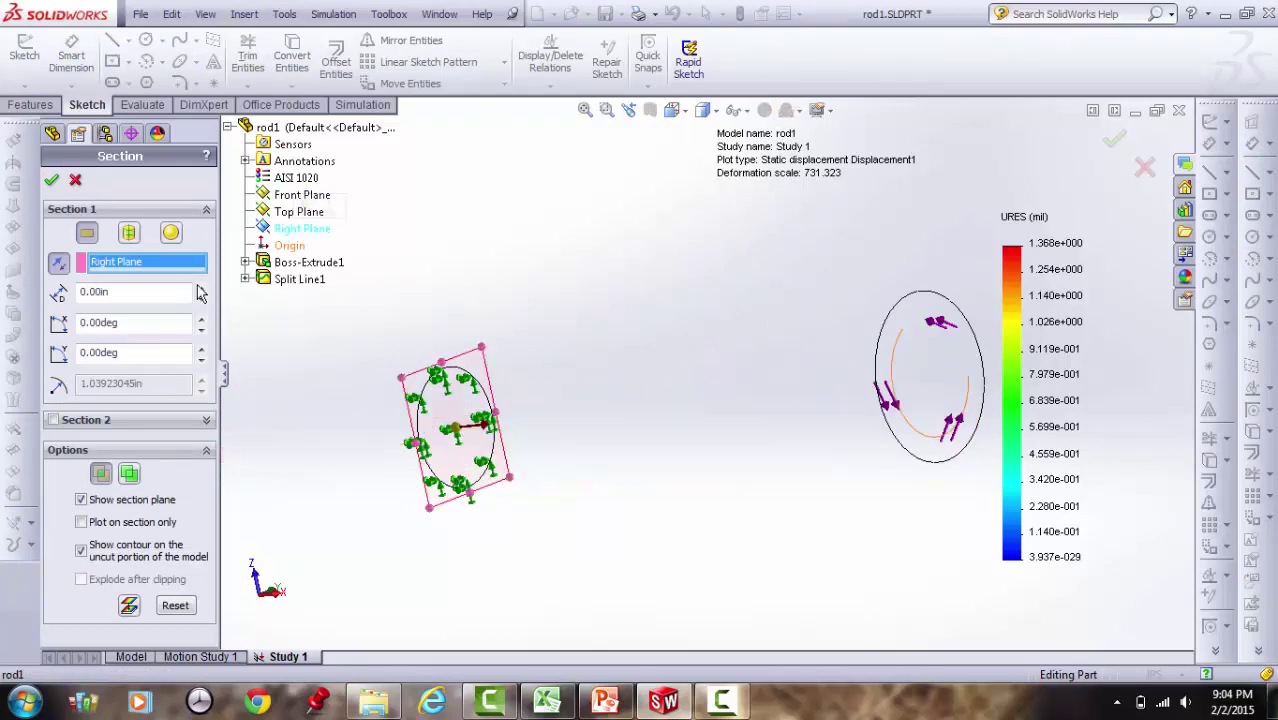
Offset the clipping section to 9.9 in along the rod and apply it
drag(202, 293, 202, 293)
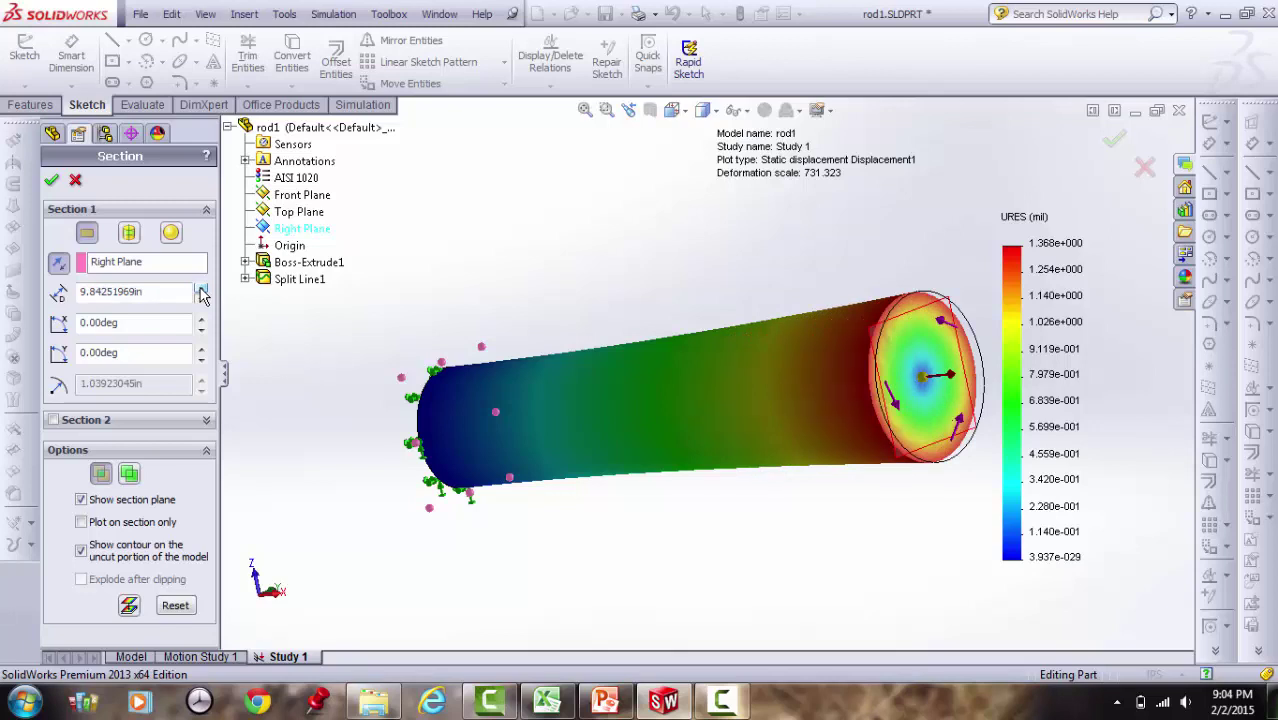
double_click(162, 292)
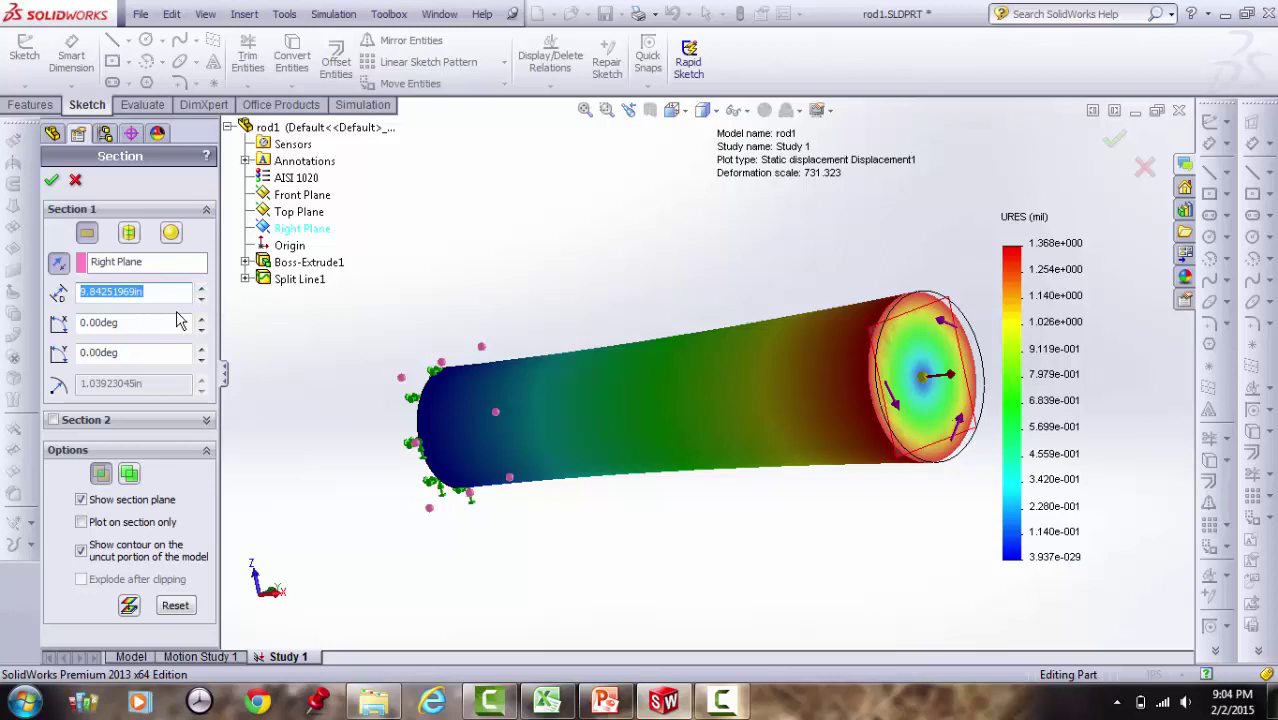
text(9.9)
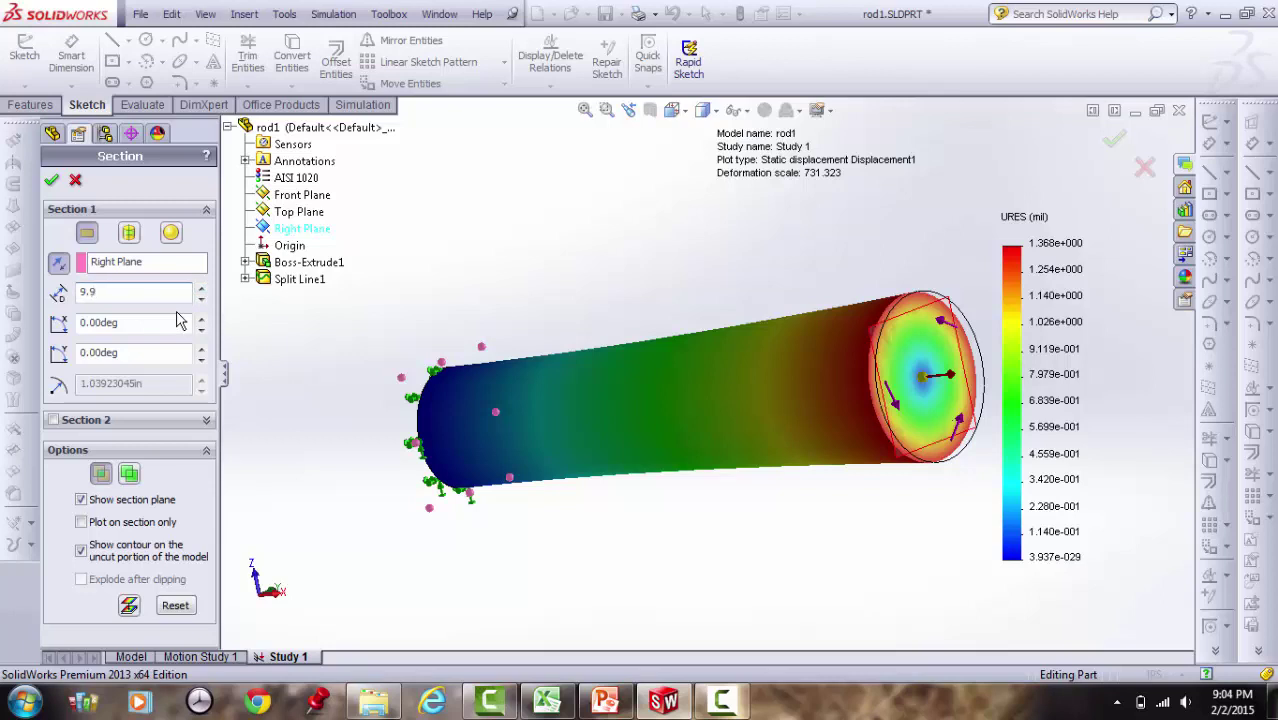
key(Return)
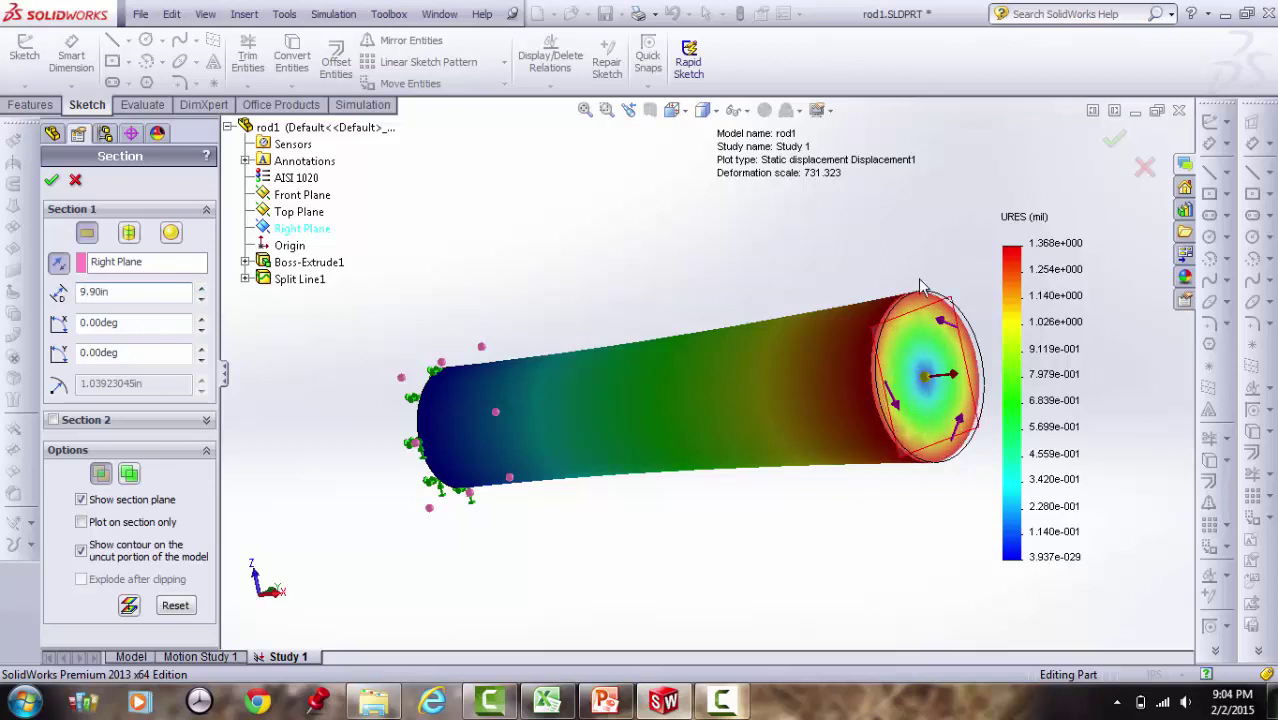
scroll(874, 330, down, 4)
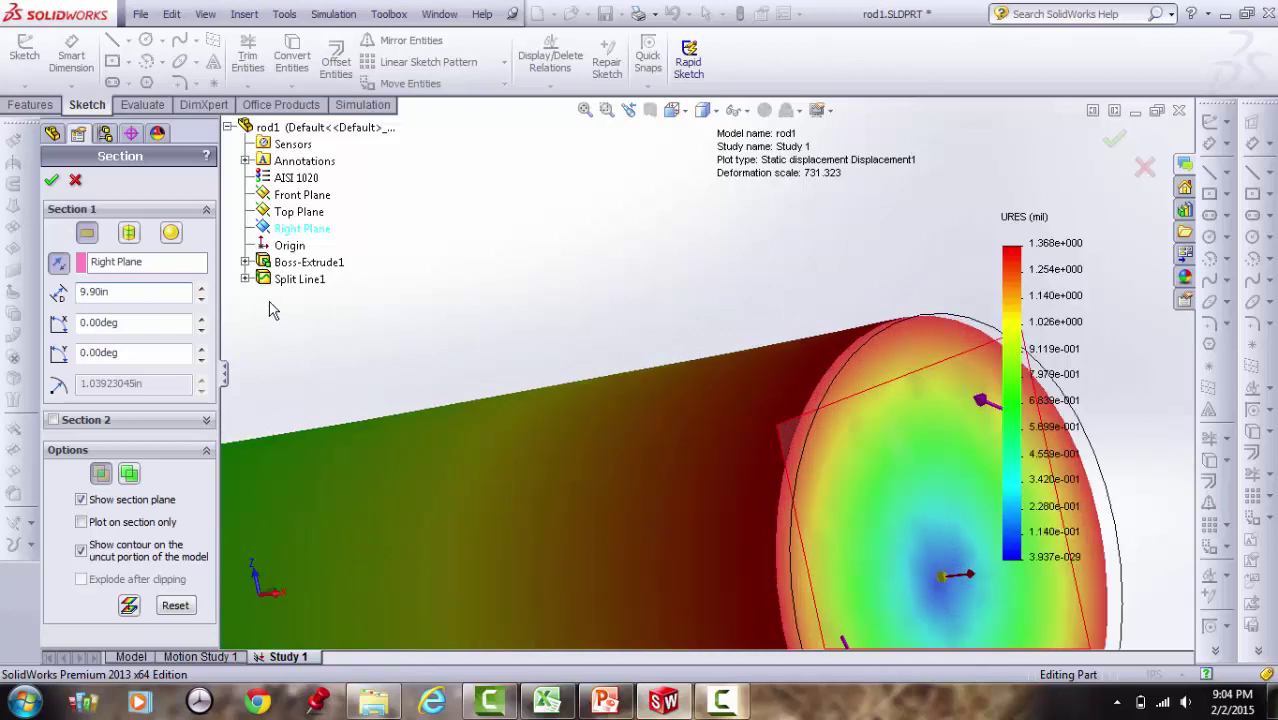
click(51, 180)
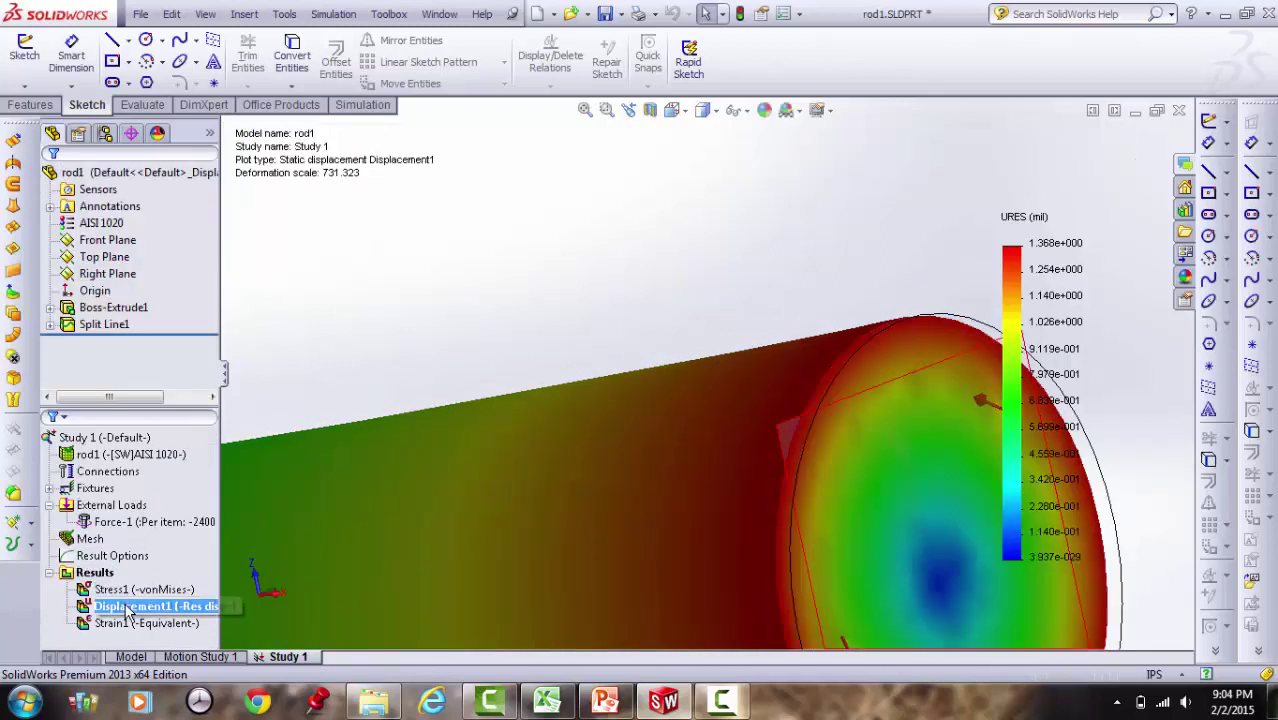
Probe the resultant displacement at a node on the clipped cross-section's upper outer edge
right_click(150, 606)
click(170, 442)
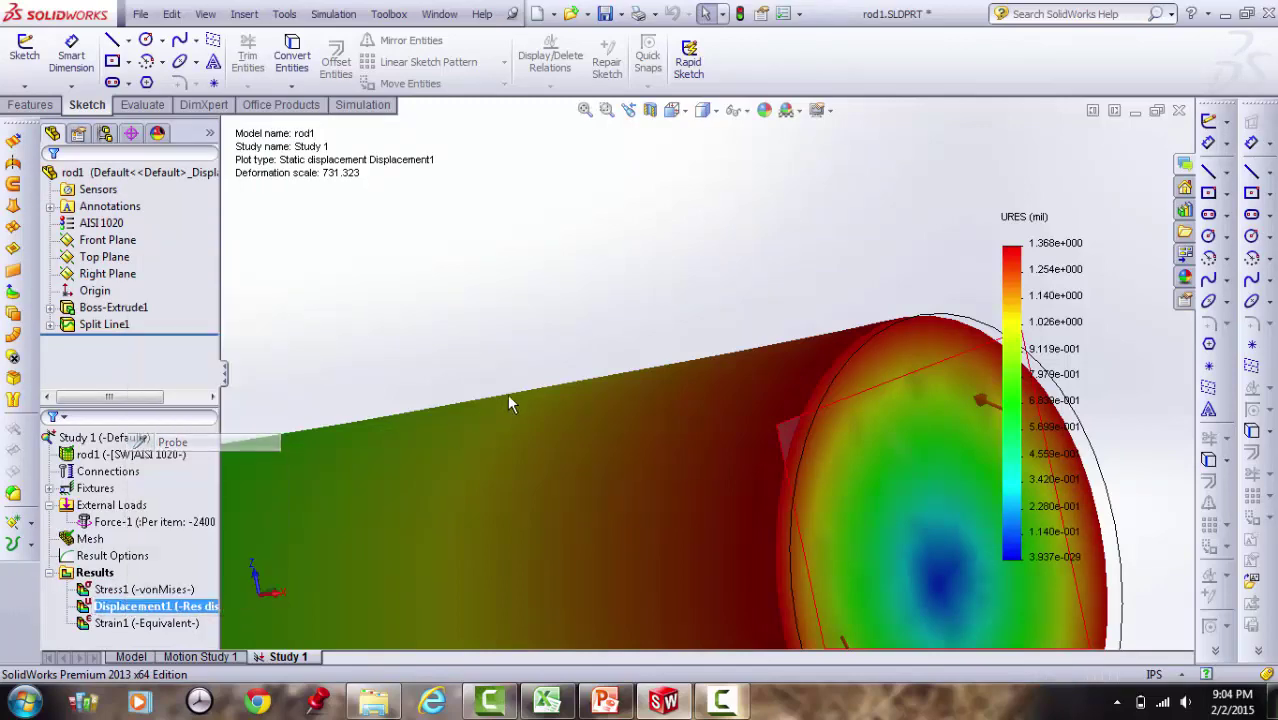
scroll(862, 428, down, 4)
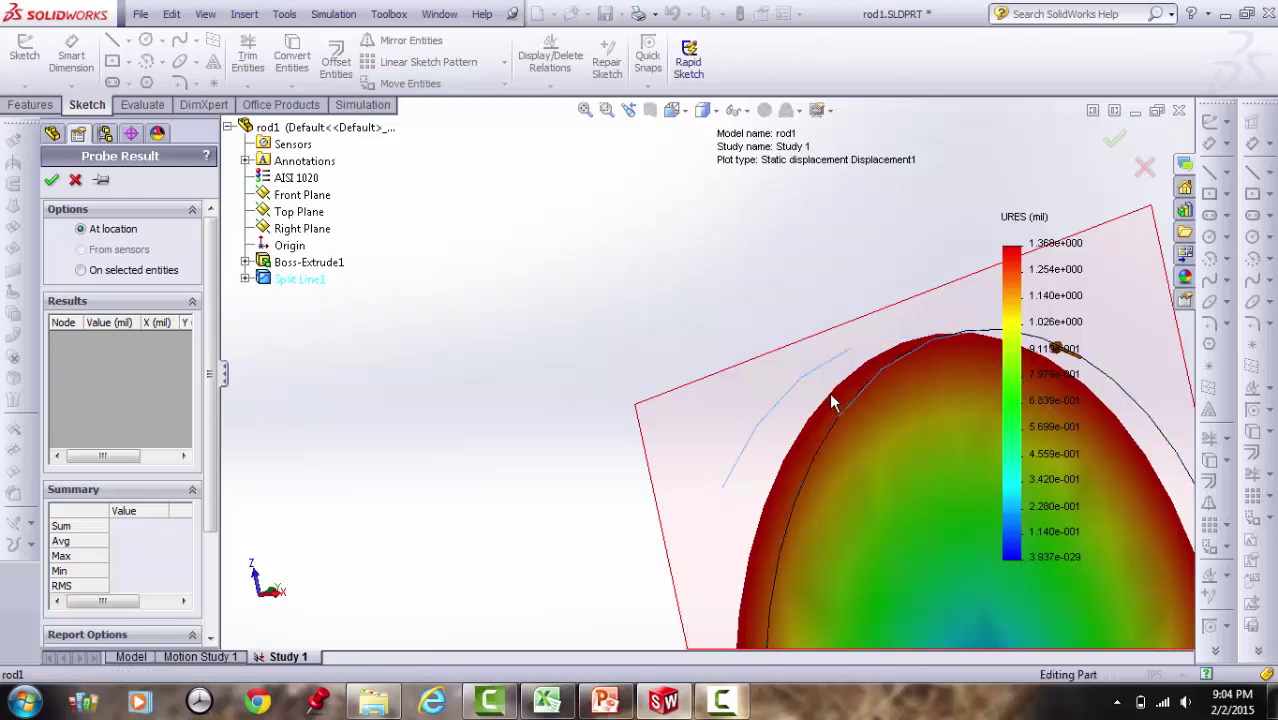
click(831, 401)
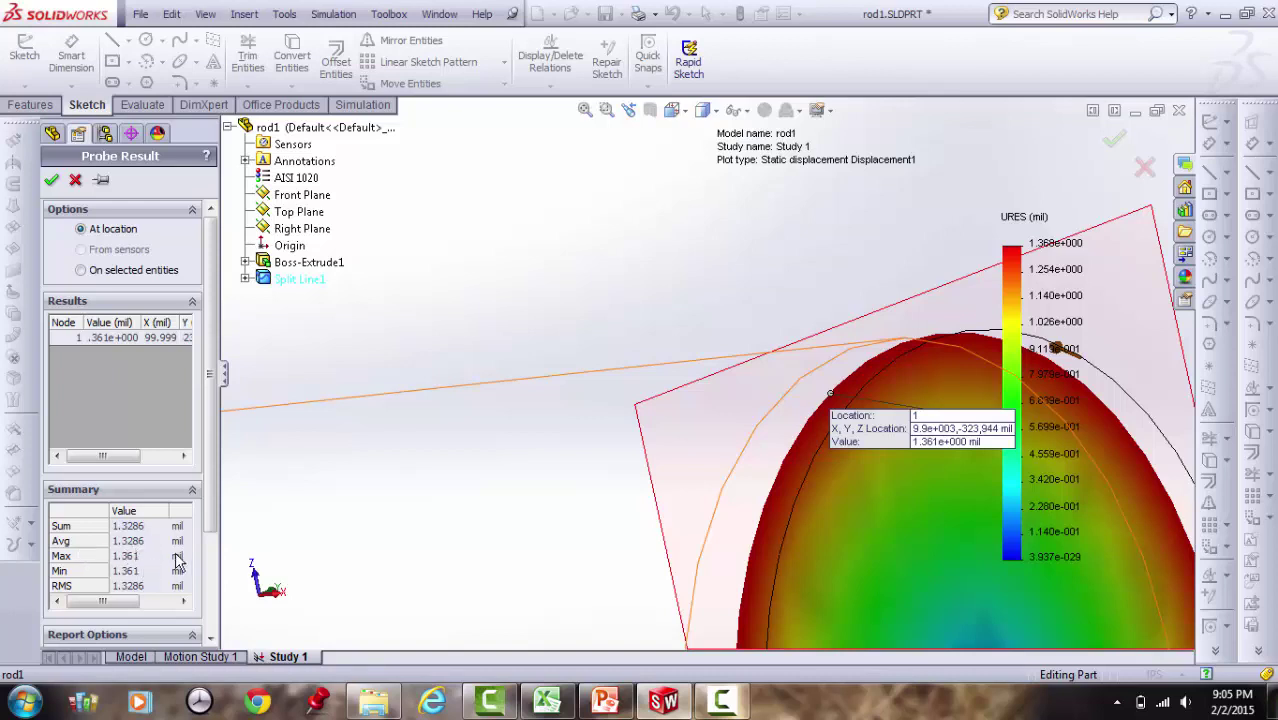
Switch to Excel and check the torsional example's maximum displacement and its relative error in cell I22
mouse_move(562, 706)
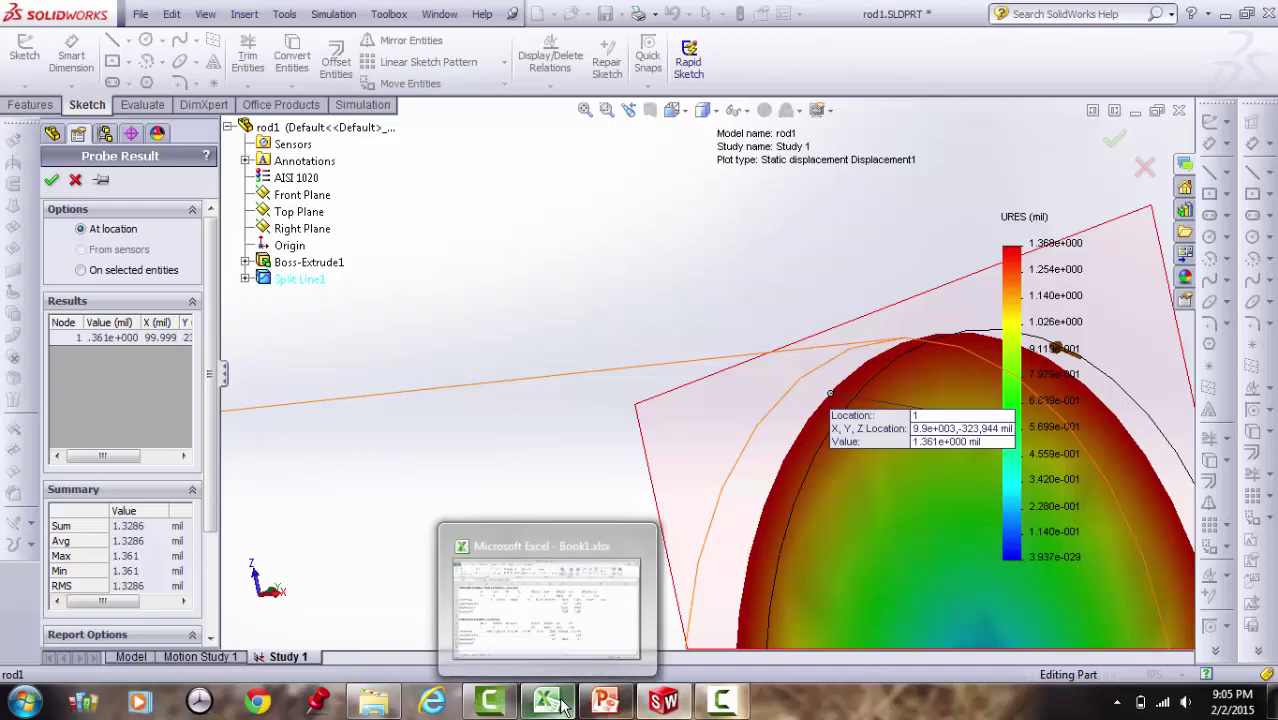
click(643, 588)
key(Up)
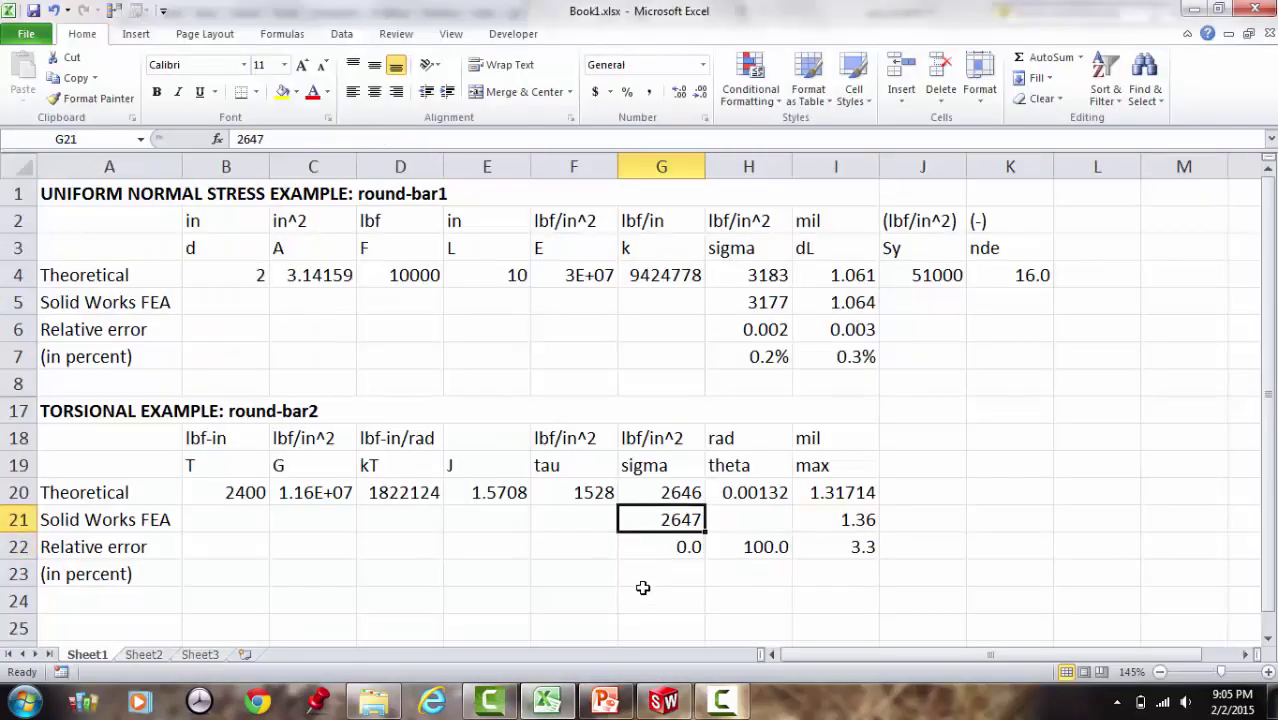
key(Right)
key(Right)
key(Down)
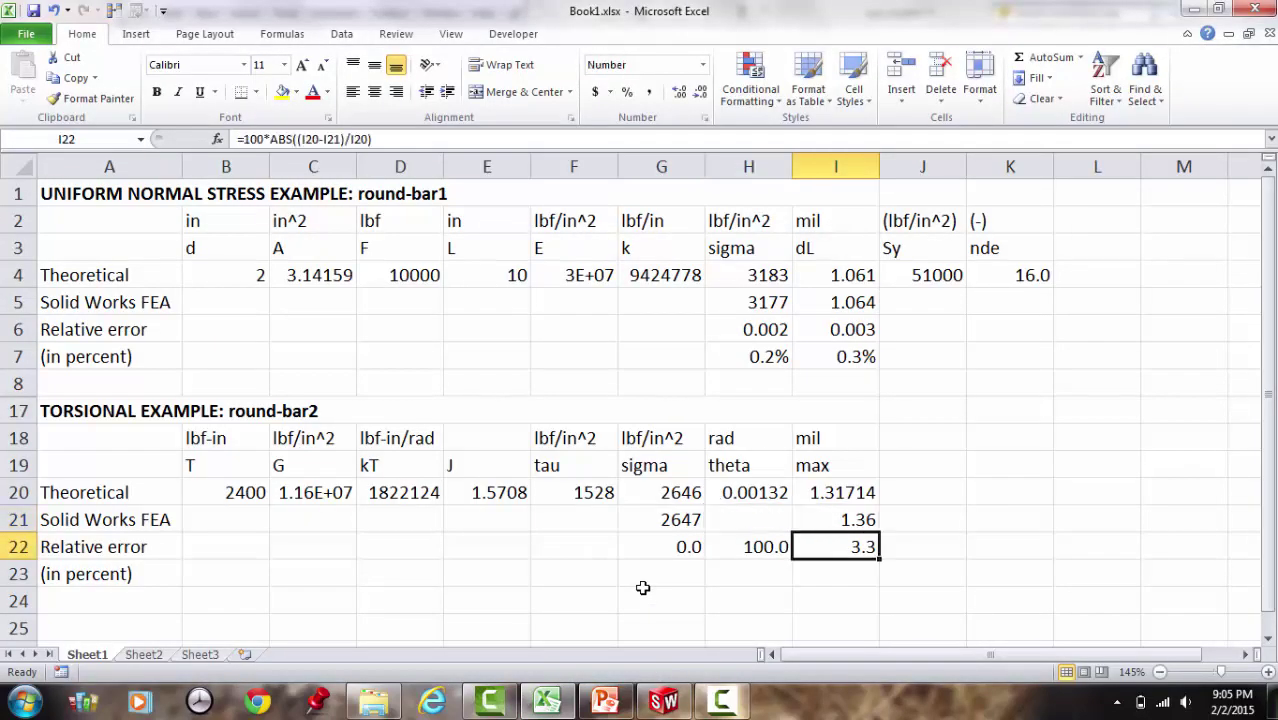
Switch back to SolidWorks, close the displacement probe, and hide the Displacement1 plot
key(alt+Tab)
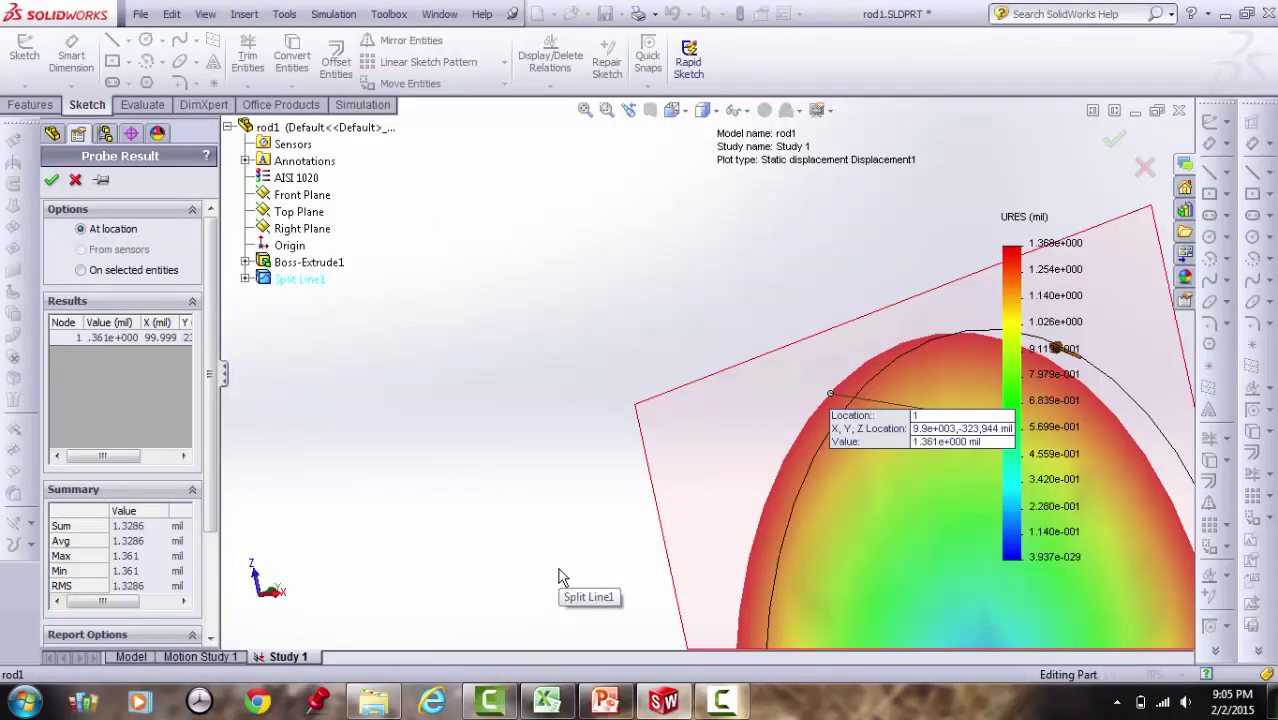
click(74, 179)
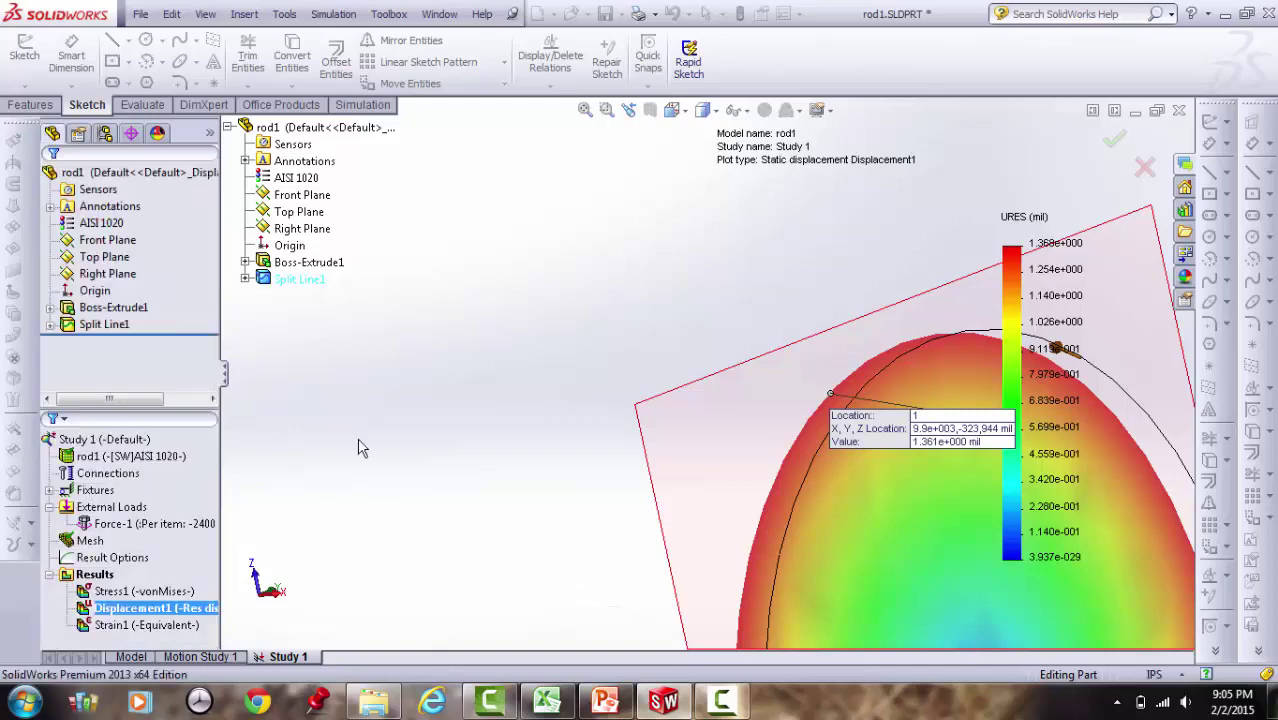
right_click(140, 606)
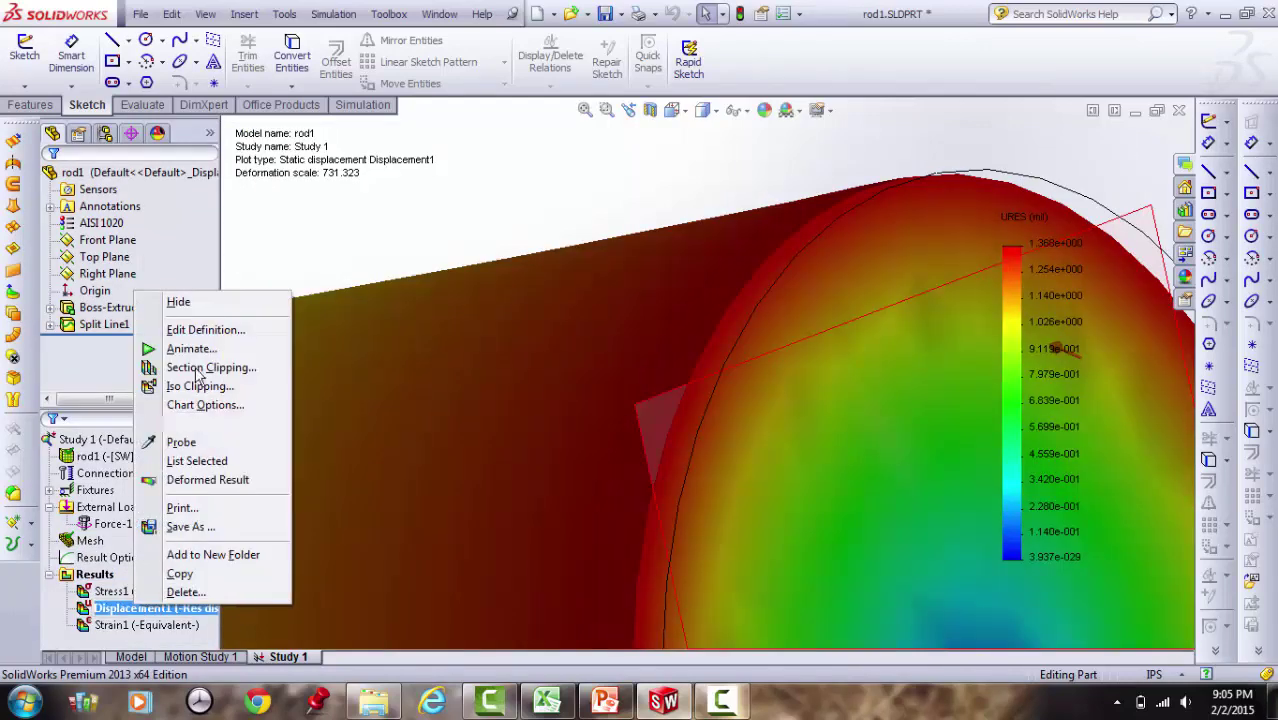
click(178, 301)
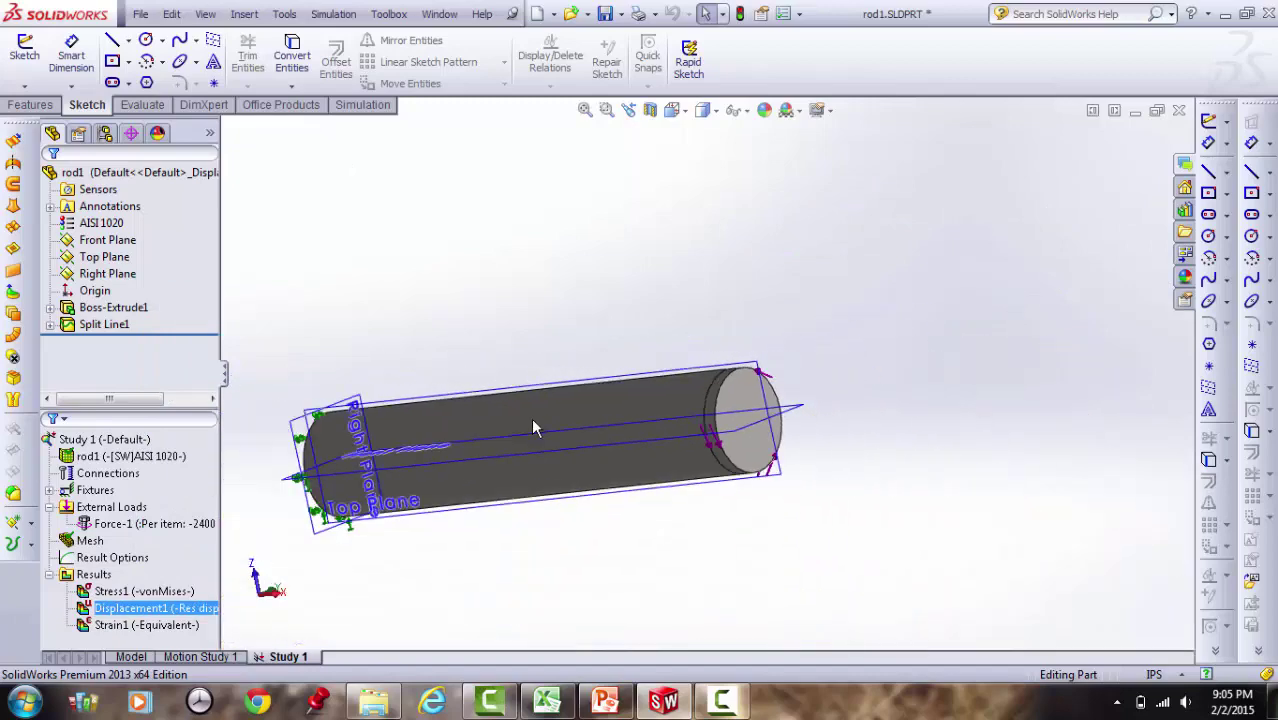
scroll(533, 428, down, 3)
ctrl+middle_drag(406, 420, 546, 450)
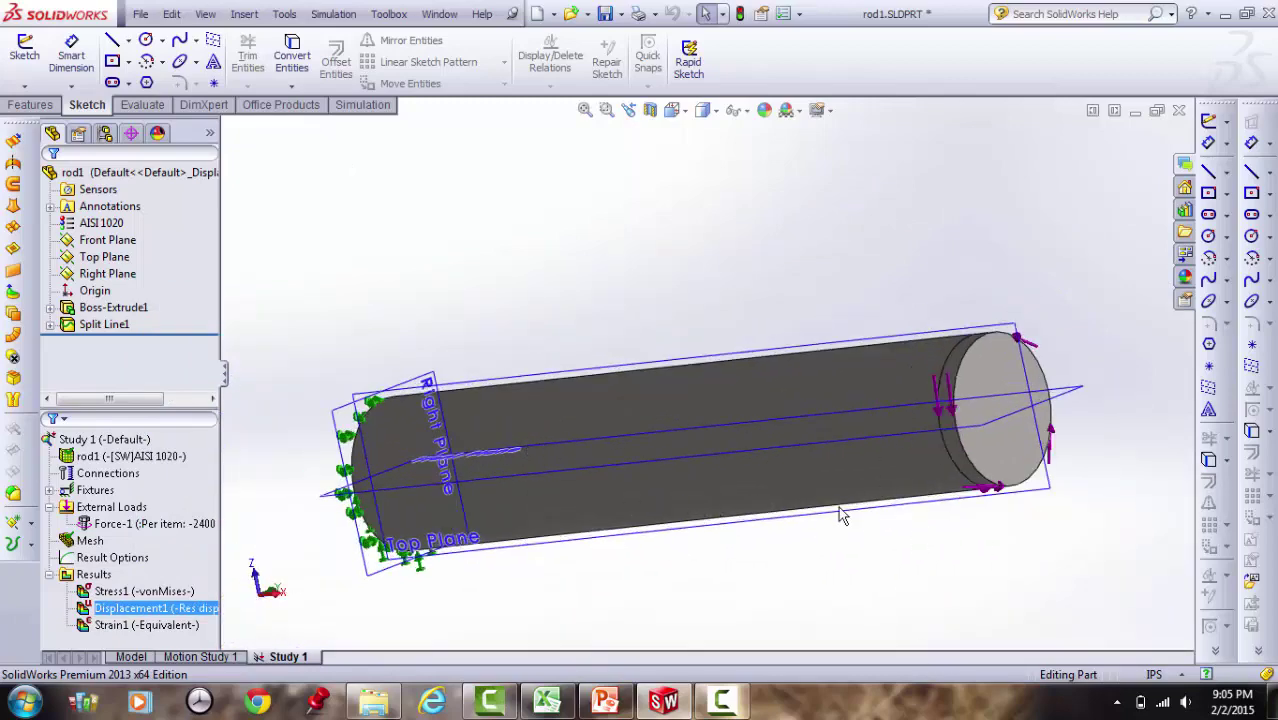
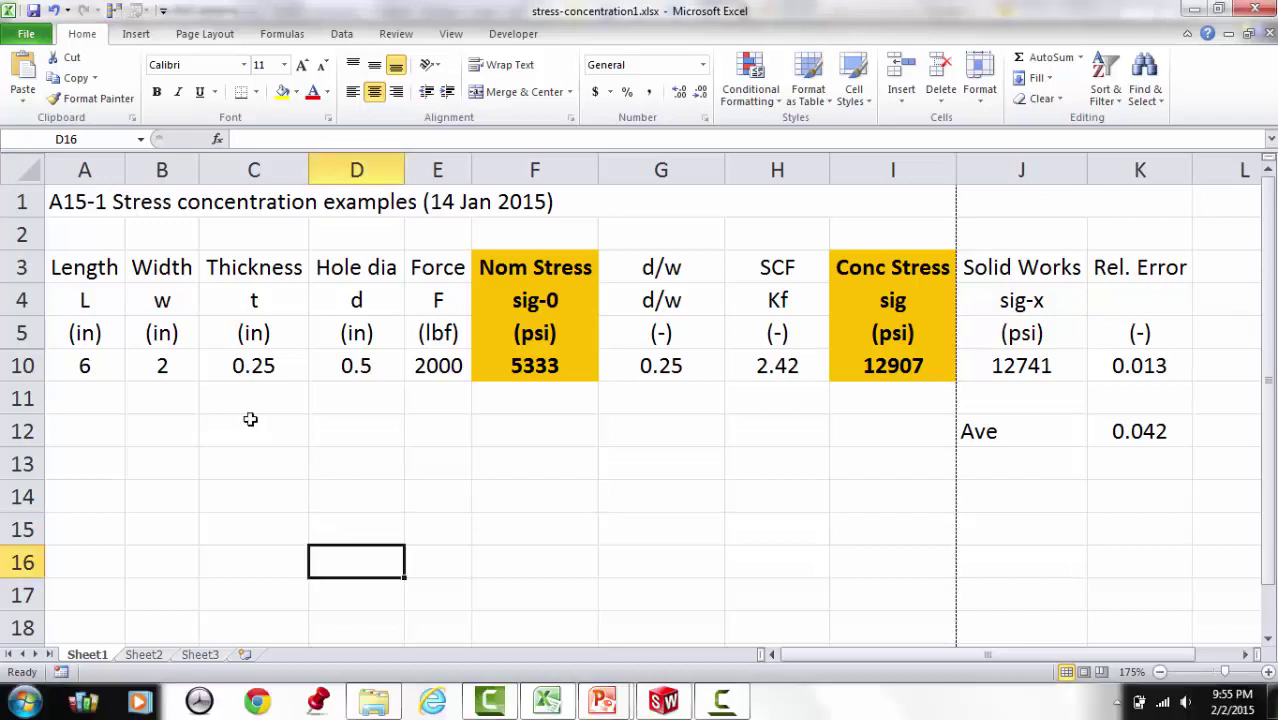
Check the plate's width, thickness, hole diameter, d/w ratio and stress concentration factor in row 10
click(171, 367)
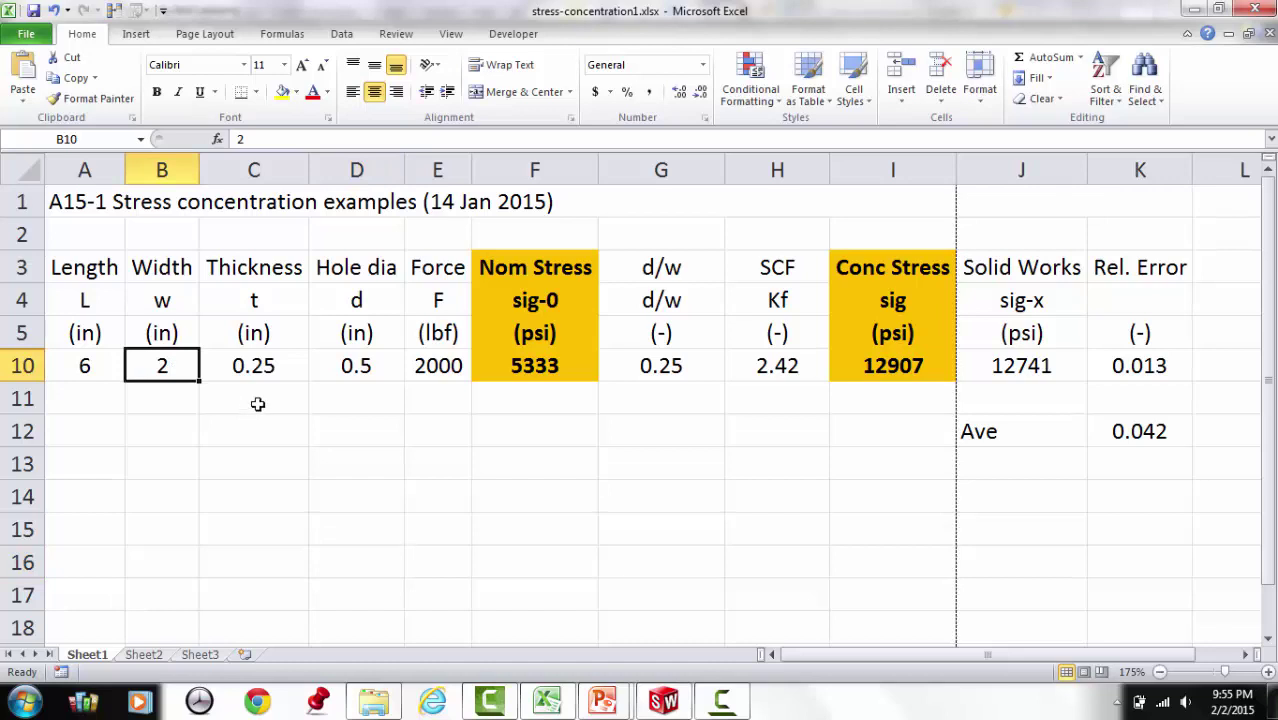
click(284, 370)
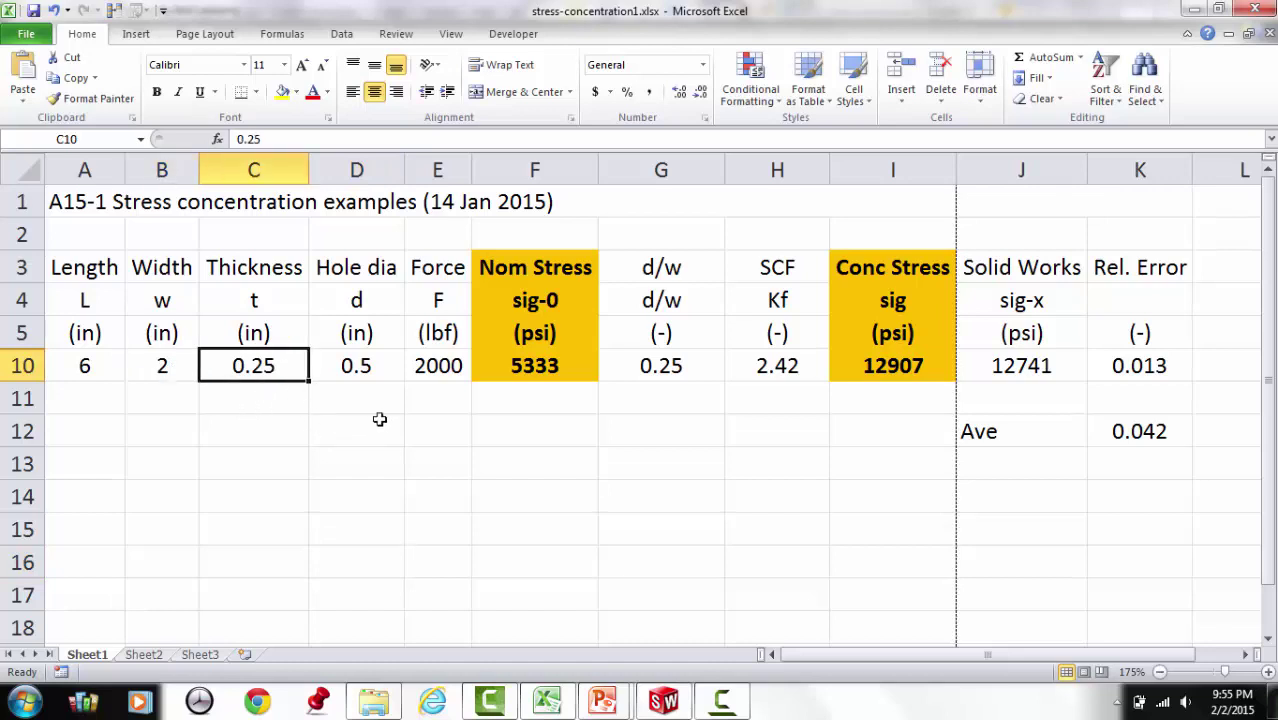
click(379, 371)
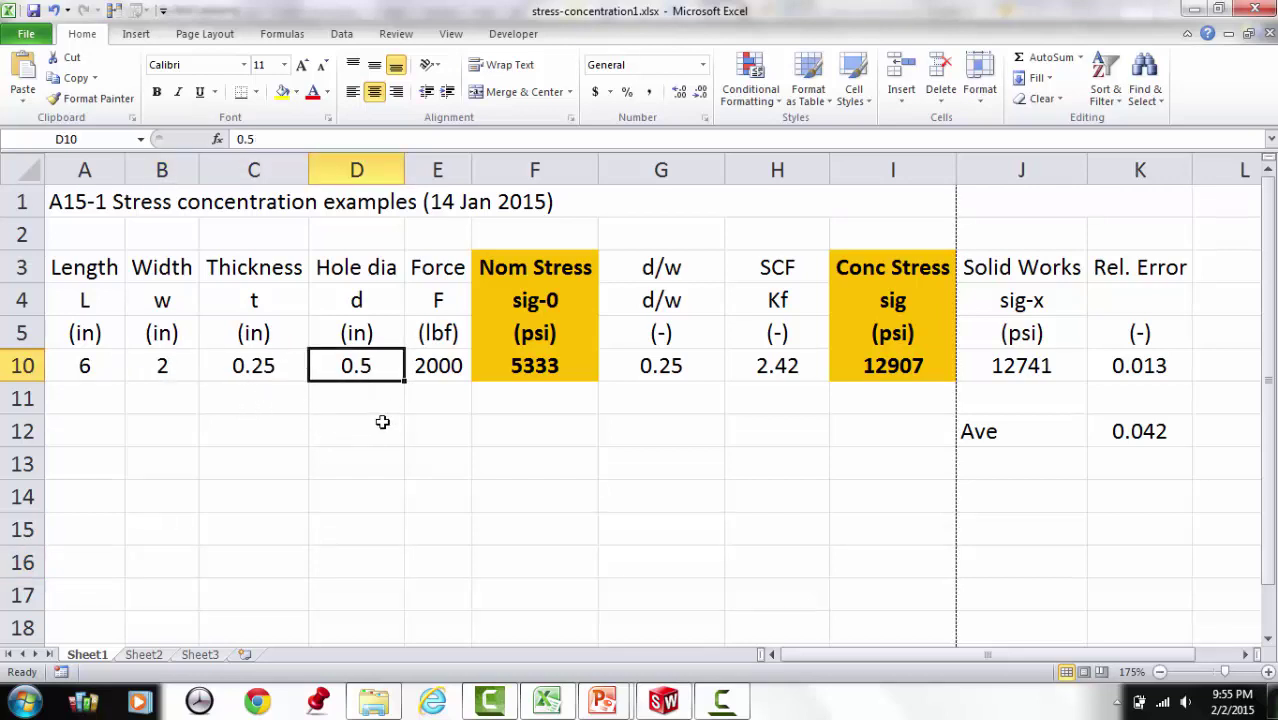
click(671, 370)
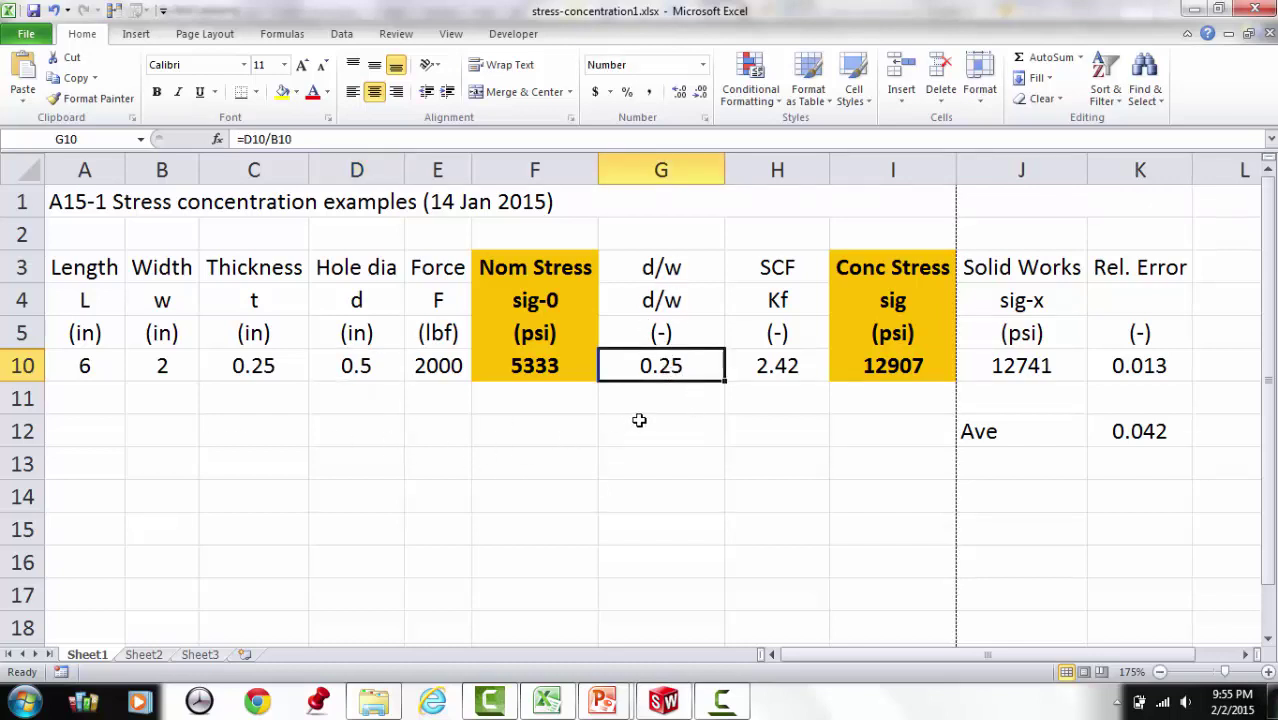
click(795, 368)
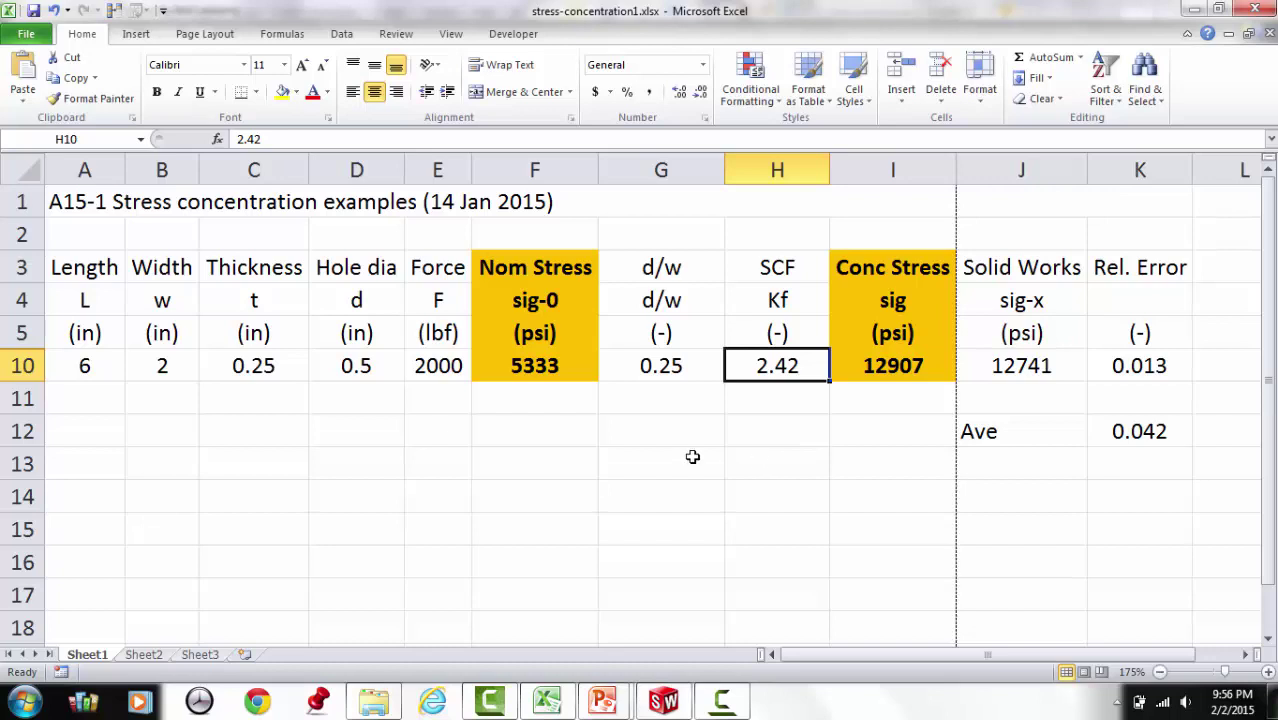
Check how the nominal stress in F10 and the factor in H10 give the concentrated stress in I10
click(543, 372)
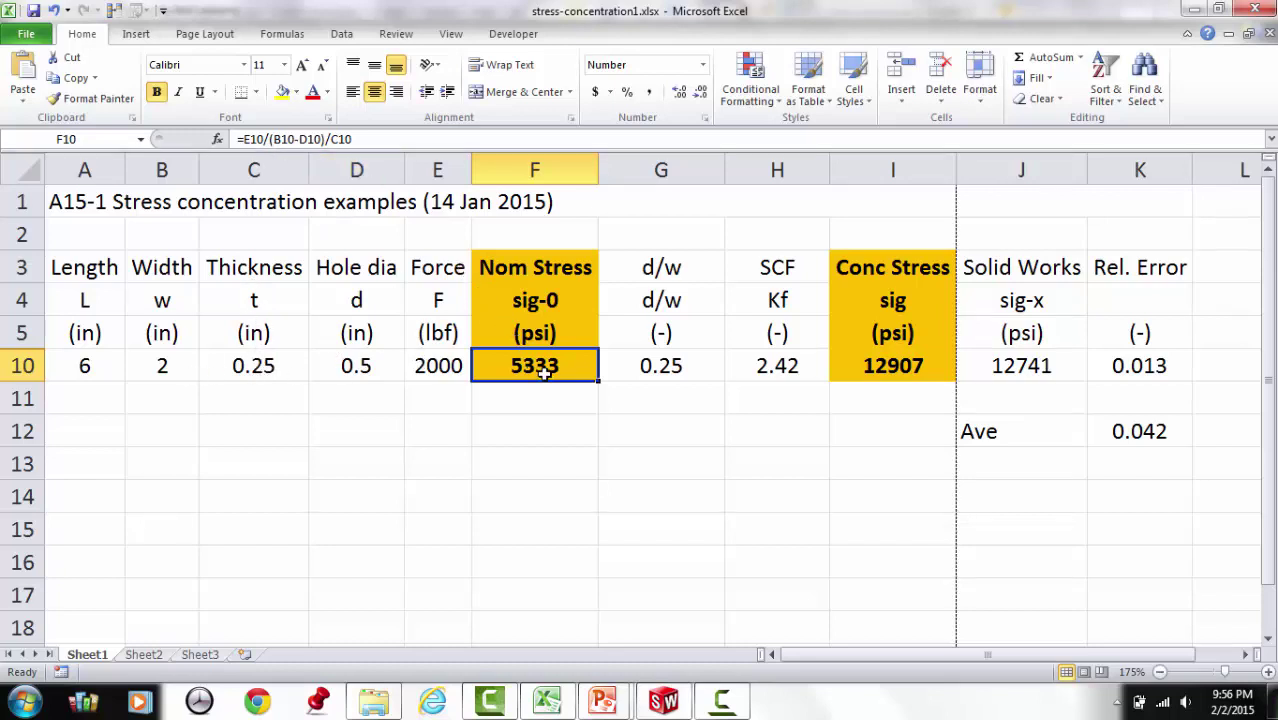
click(792, 378)
click(918, 372)
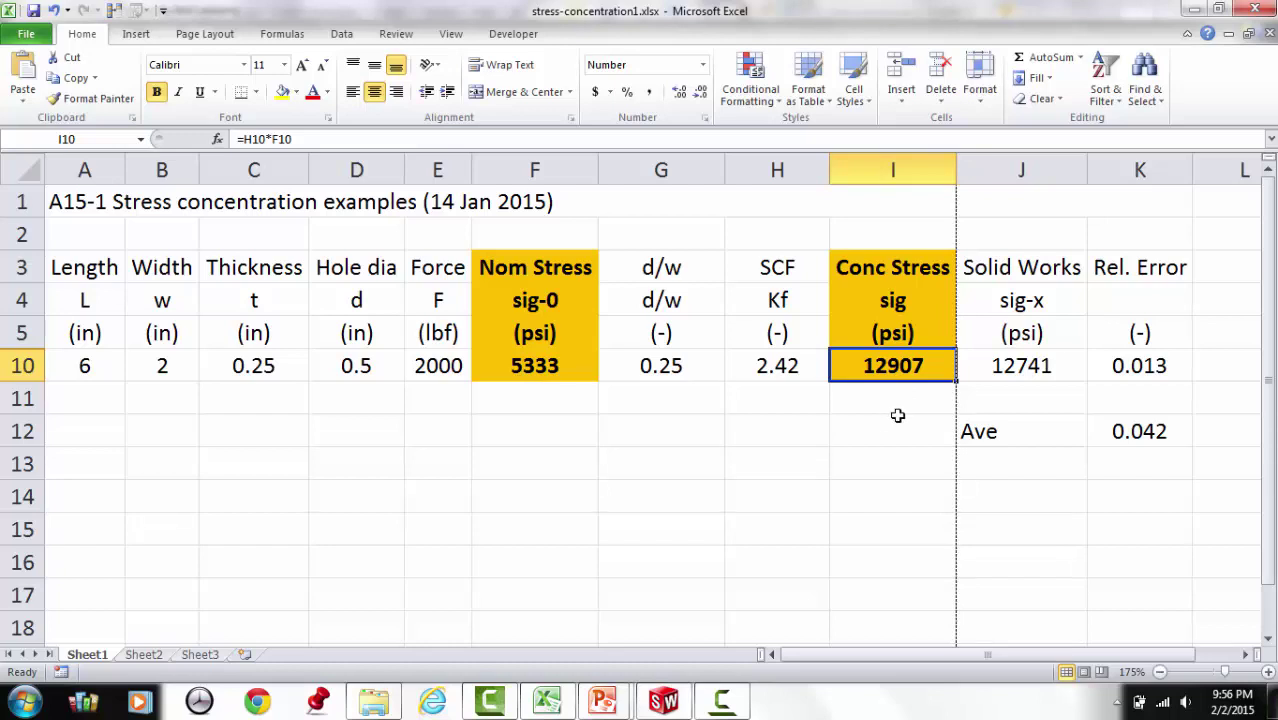
Switch to SolidWorks and run Study 1 on the plate with the hole
click(663, 703)
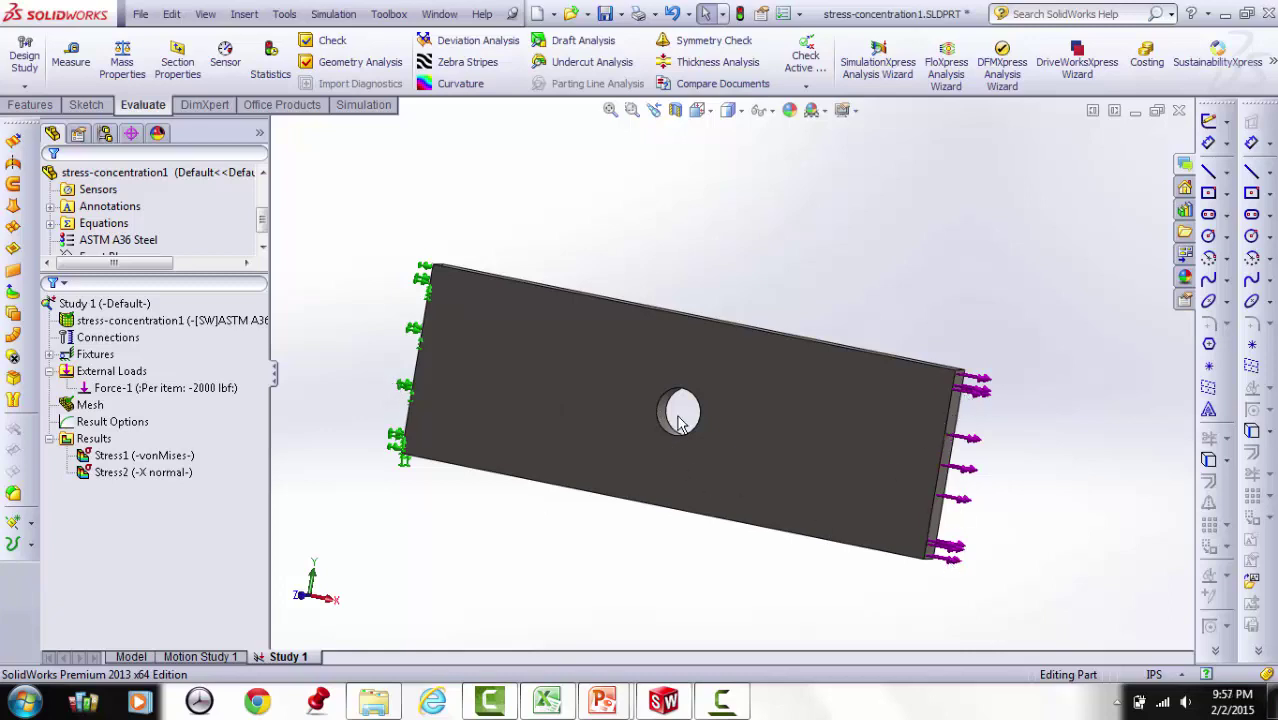
click(133, 406)
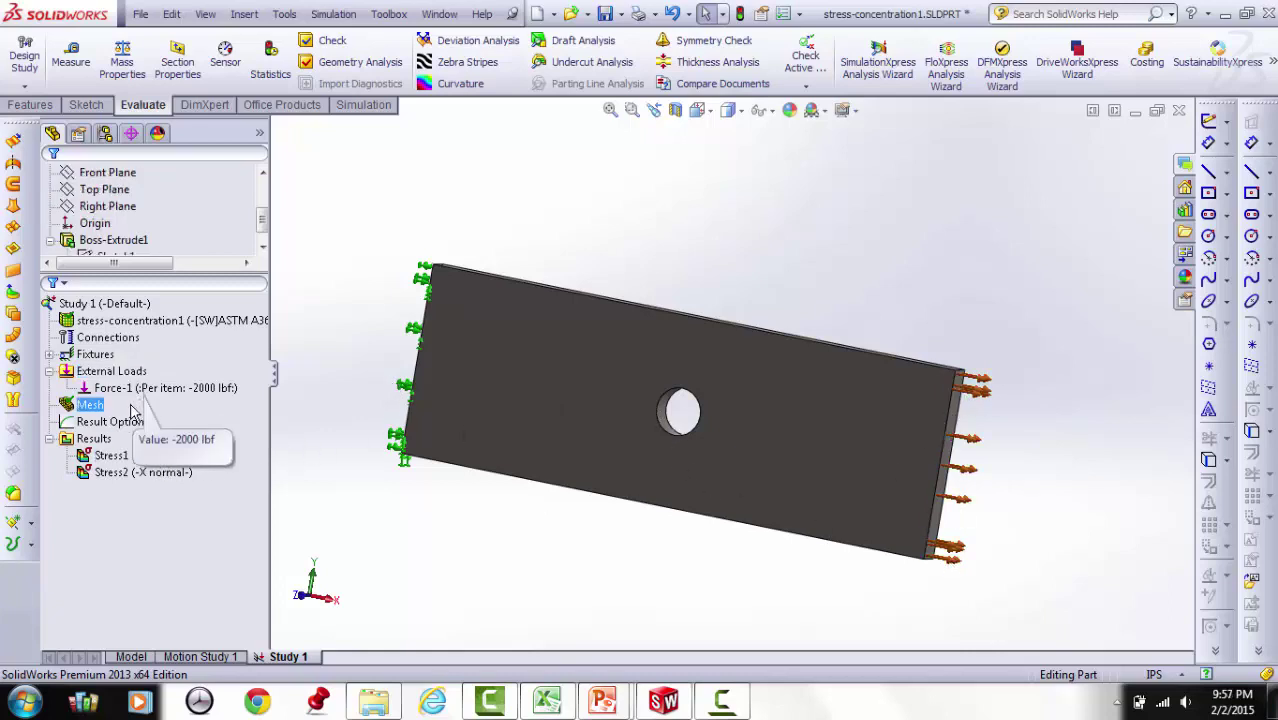
right_click(95, 303)
click(445, 355)
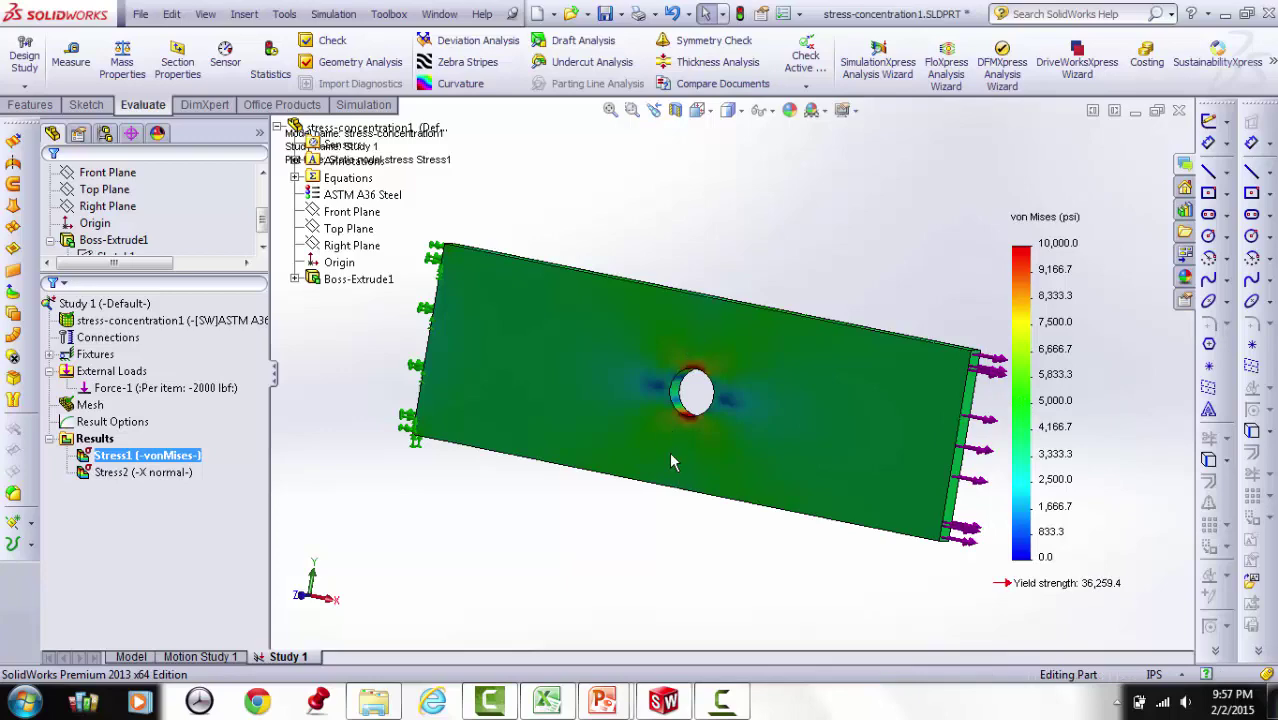
Examine the von Mises stress distribution around the hole and across the whole plate
scroll(696, 400, down, 1)
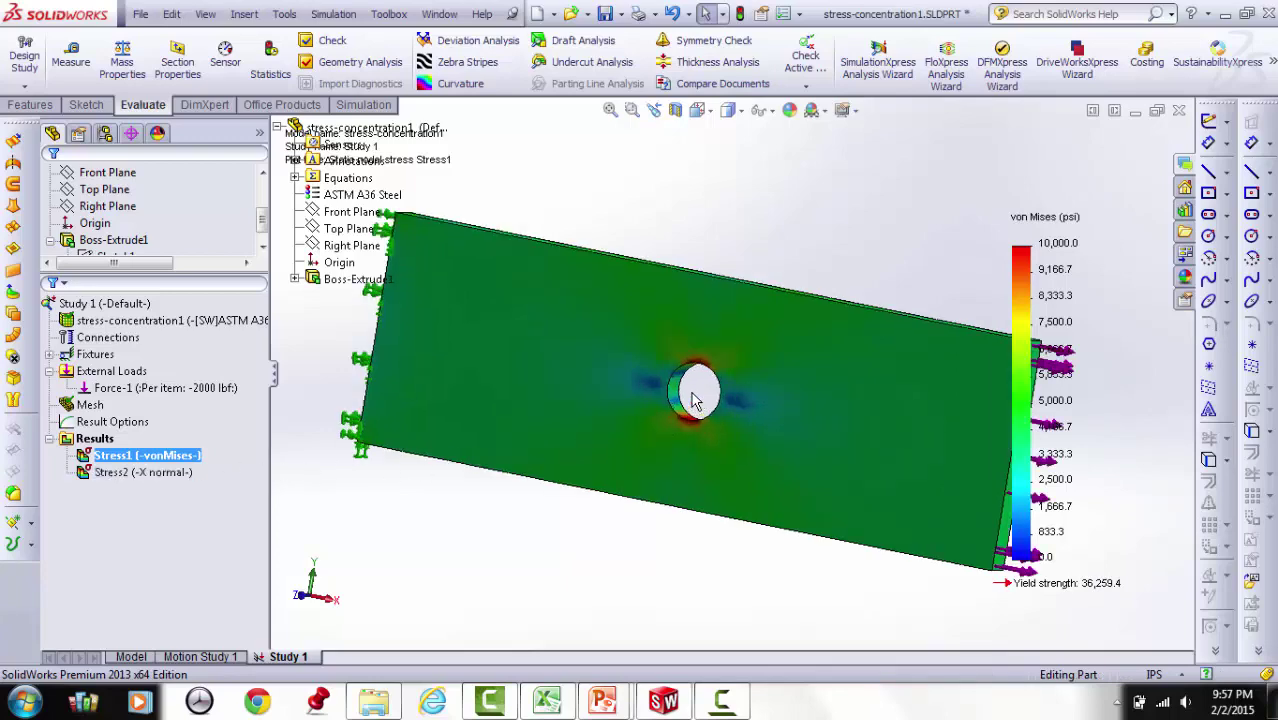
scroll(705, 400, down, 3)
scroll(728, 393, up, 4)
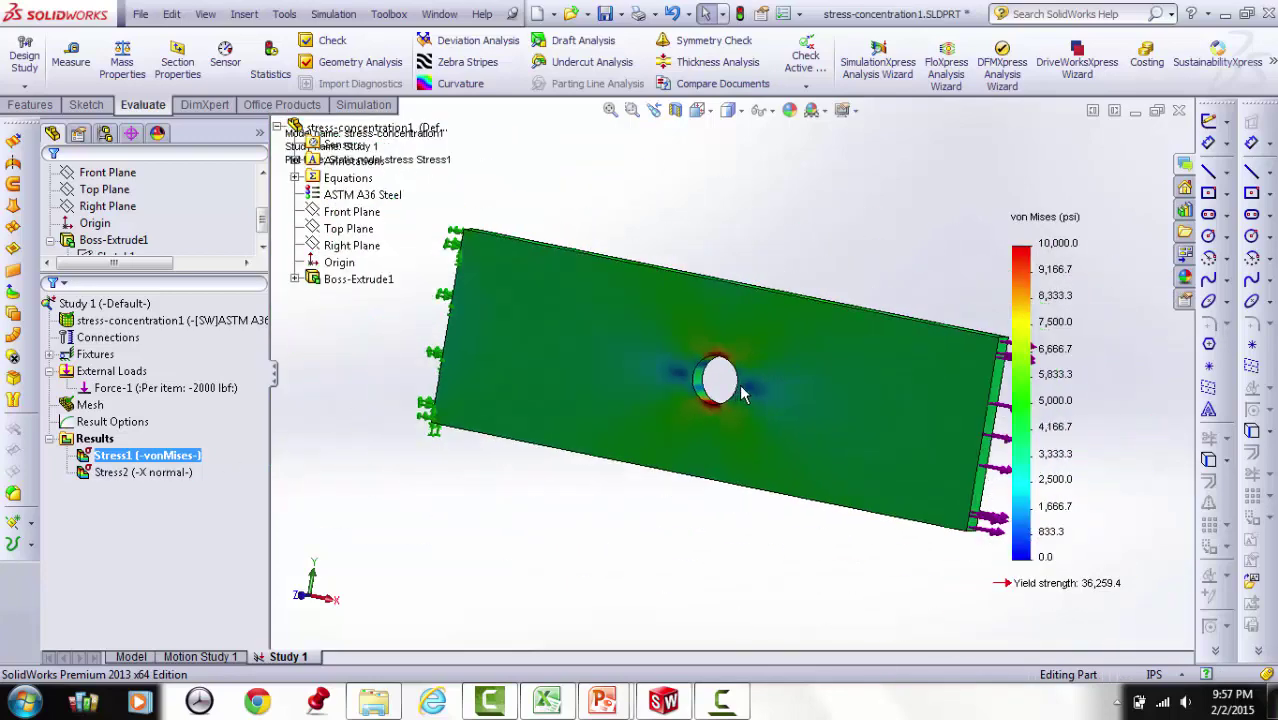
scroll(737, 383, down, 2)
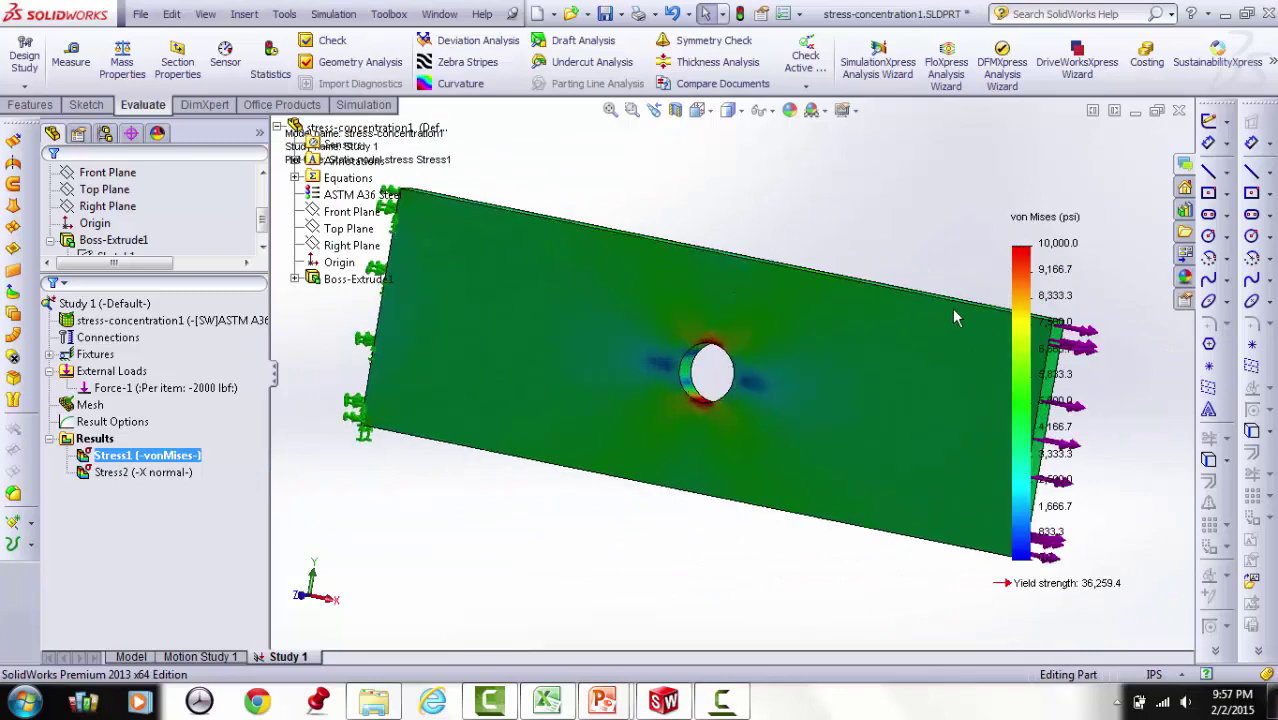
scroll(715, 380, down, 3)
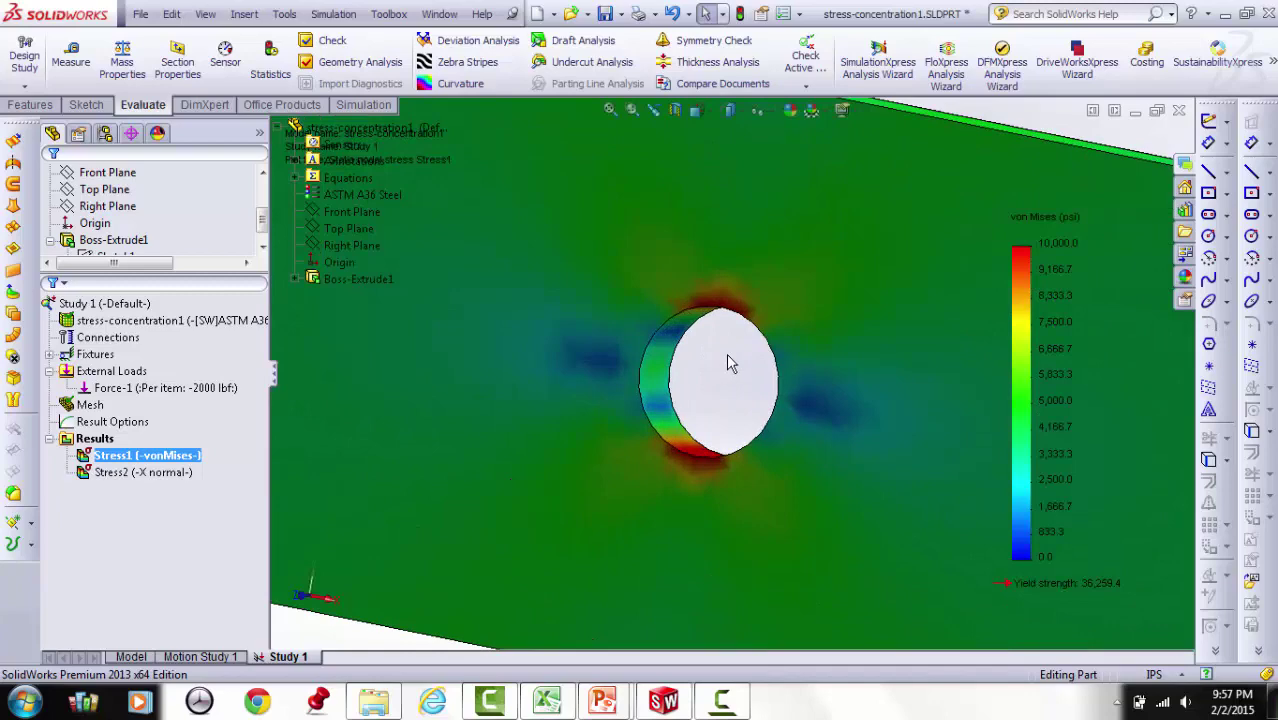
scroll(726, 353, up, 5)
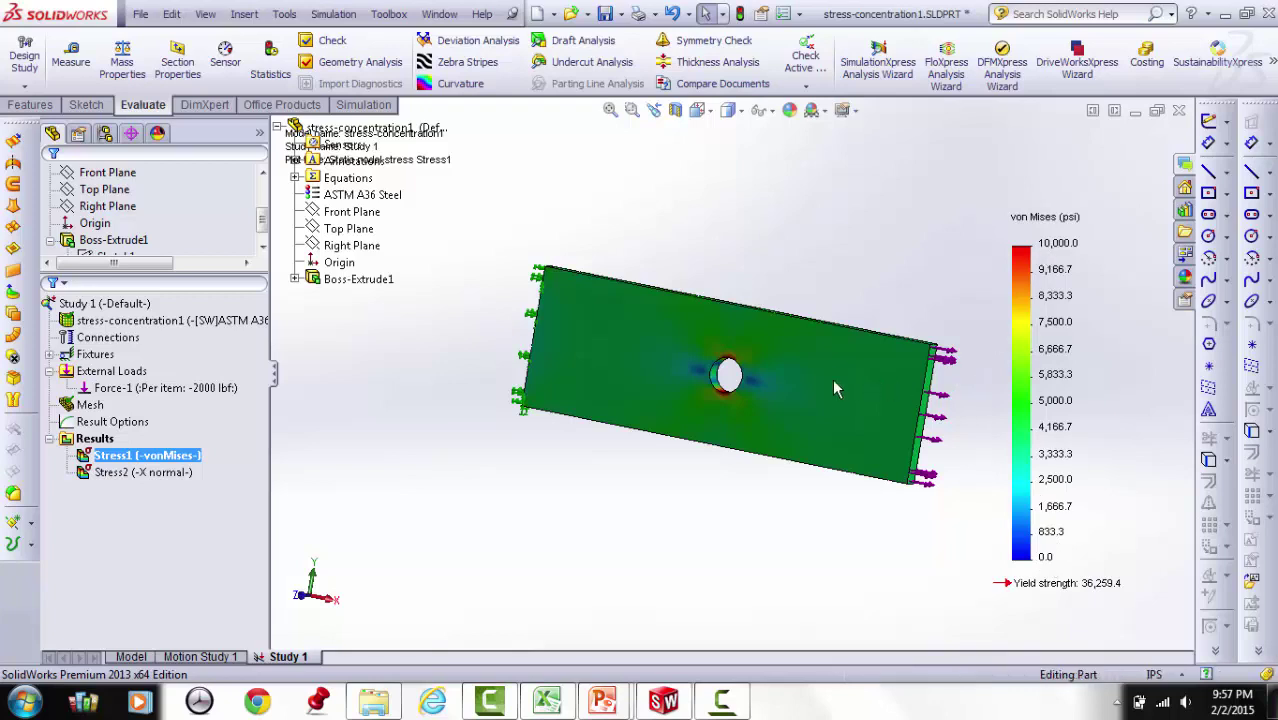
scroll(791, 368, down, 2)
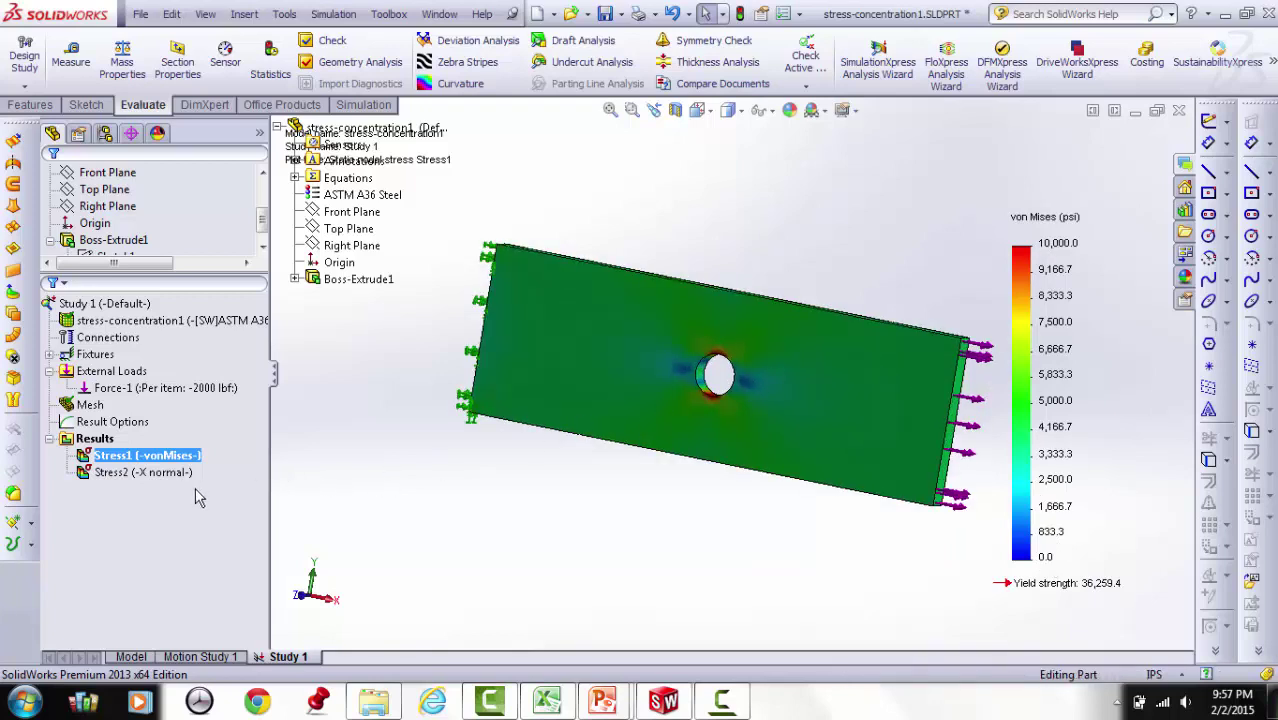
Show the Stress2 (X normal) plot and examine the stress around the hole
double_click(158, 473)
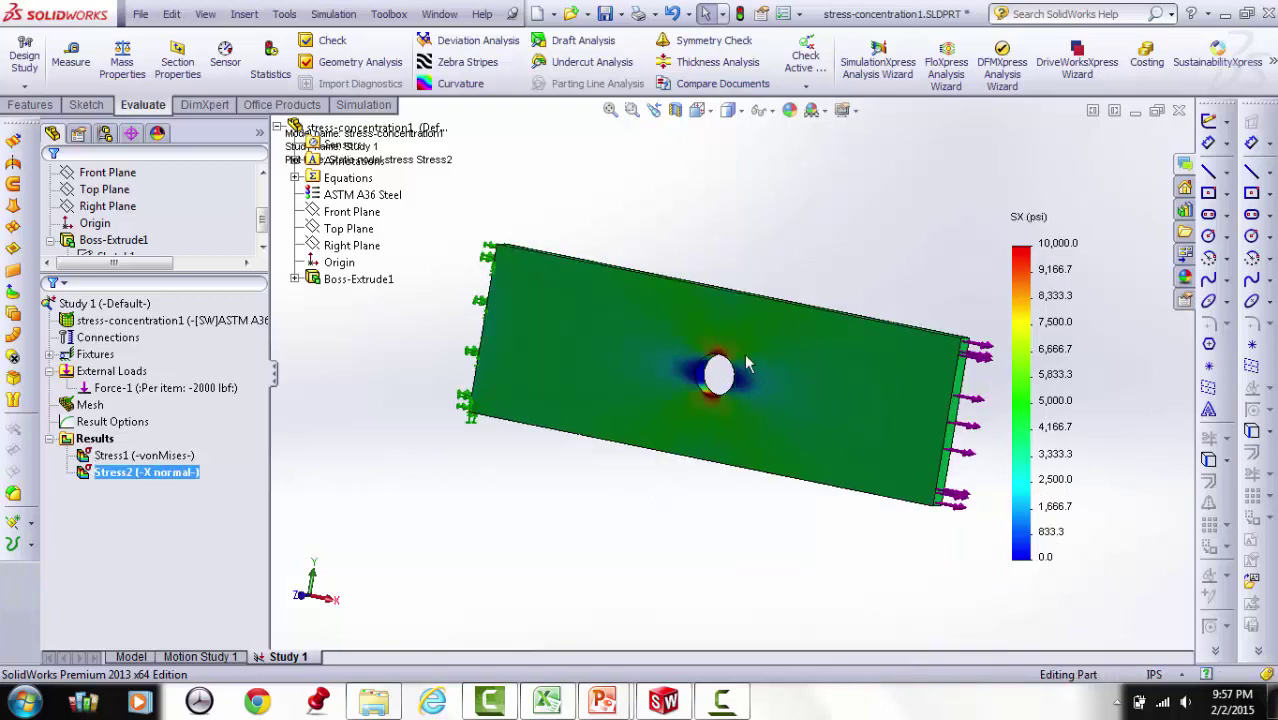
click(150, 456)
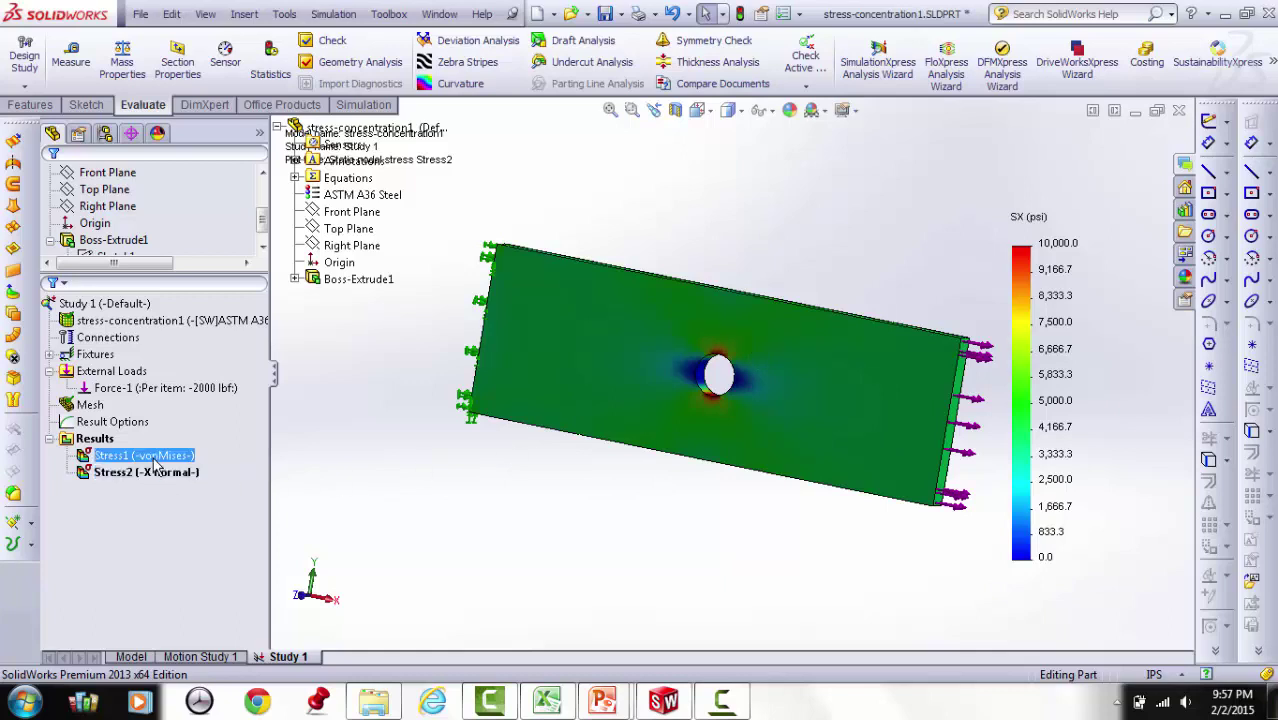
double_click(150, 472)
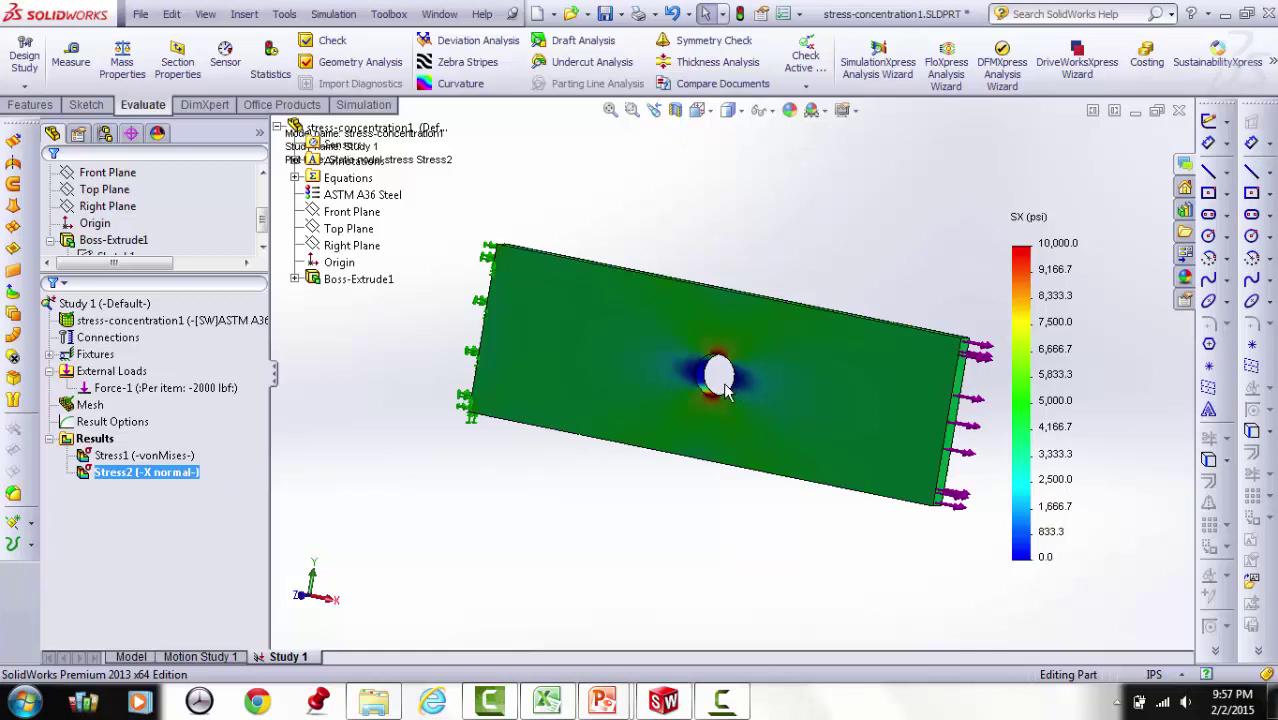
scroll(726, 392, down, 5)
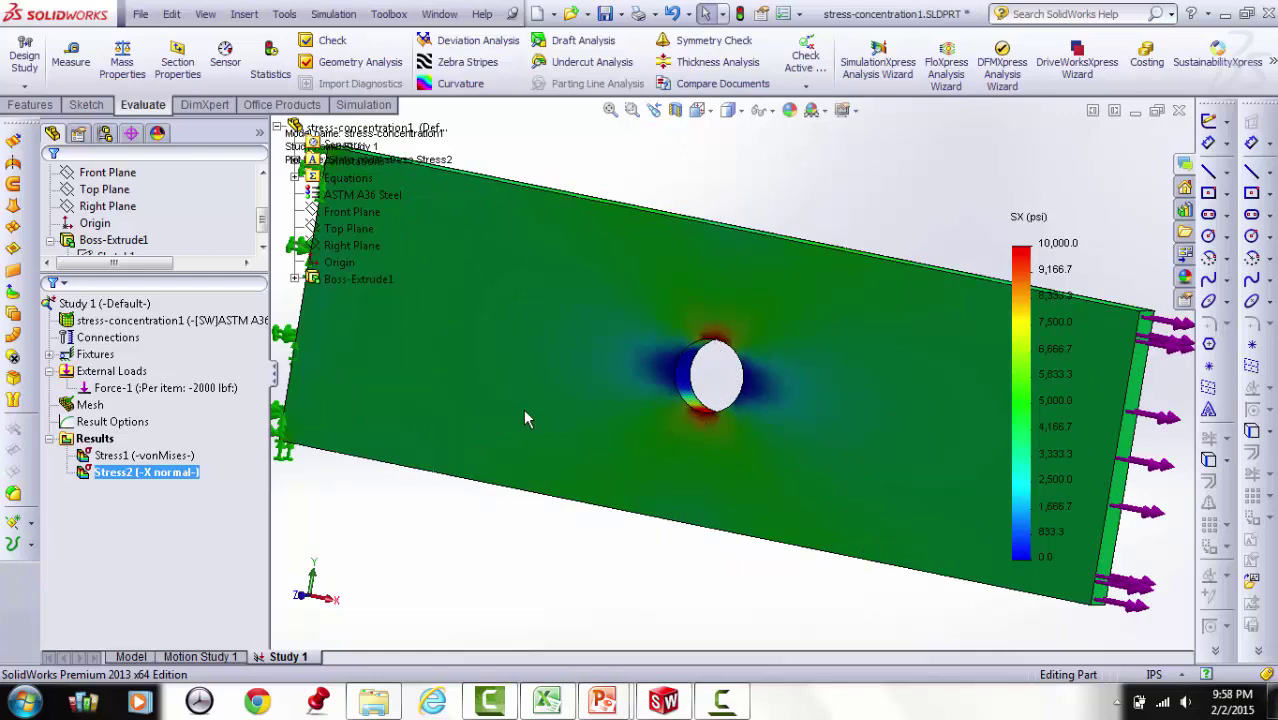
scroll(677, 366, up, 3)
scroll(760, 324, down, 1)
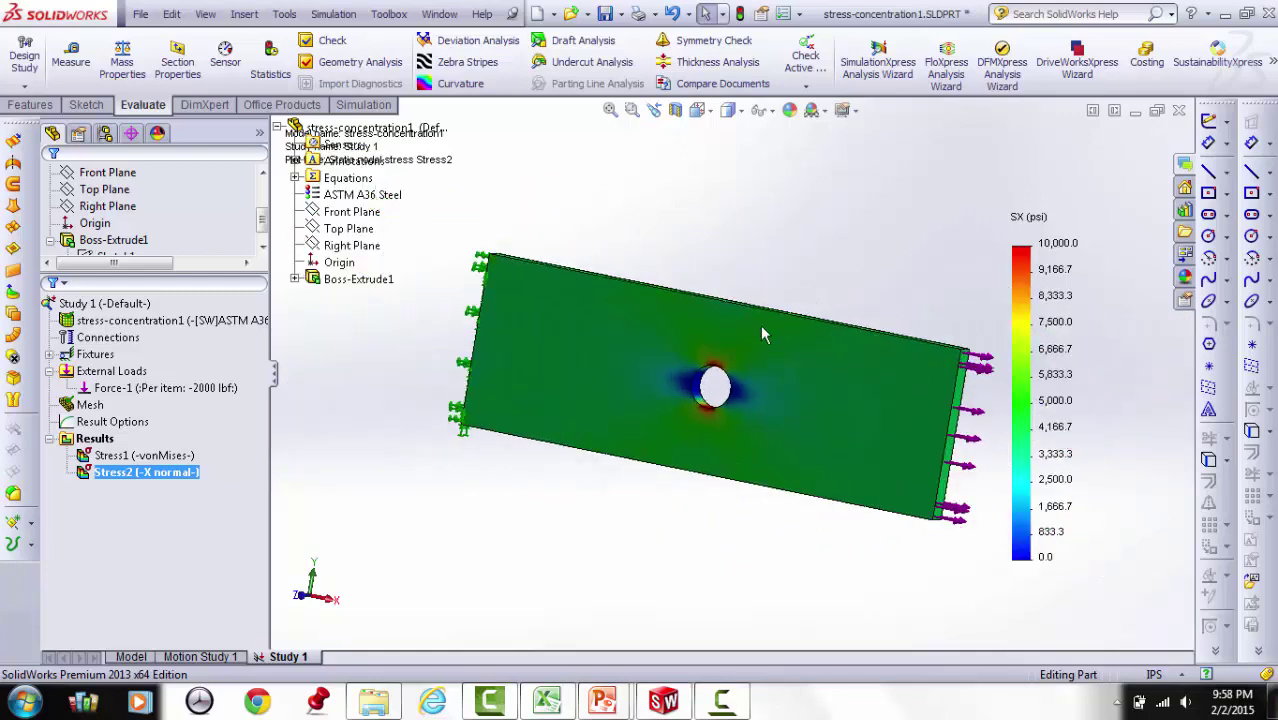
Section-clip the Stress2 plot through the middle of the hole using the Right Plane and apply it
right_click(163, 476)
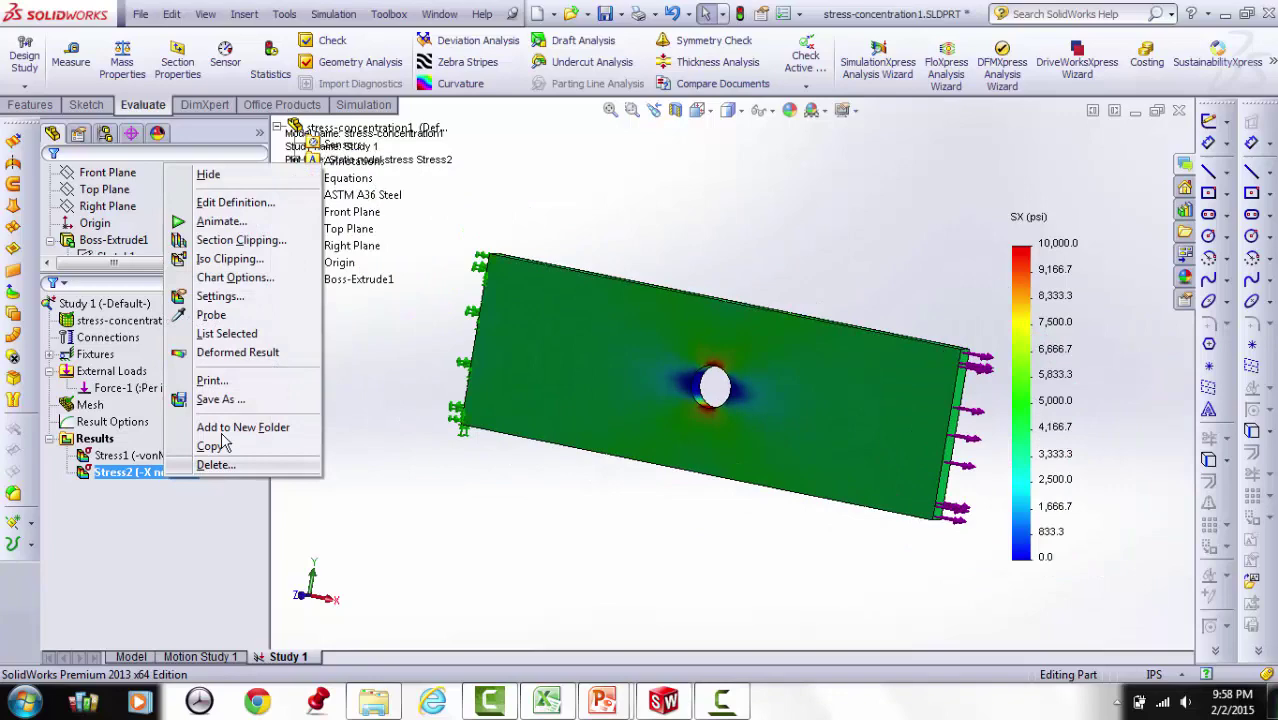
click(230, 259)
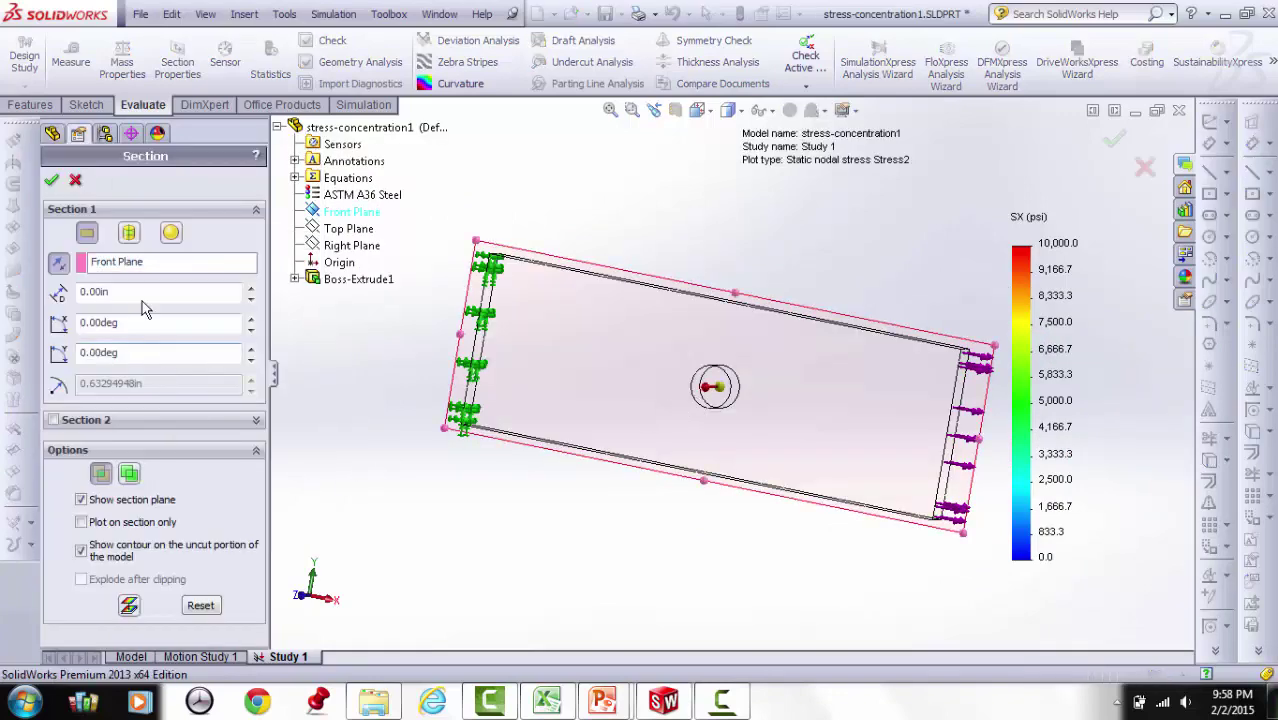
click(143, 264)
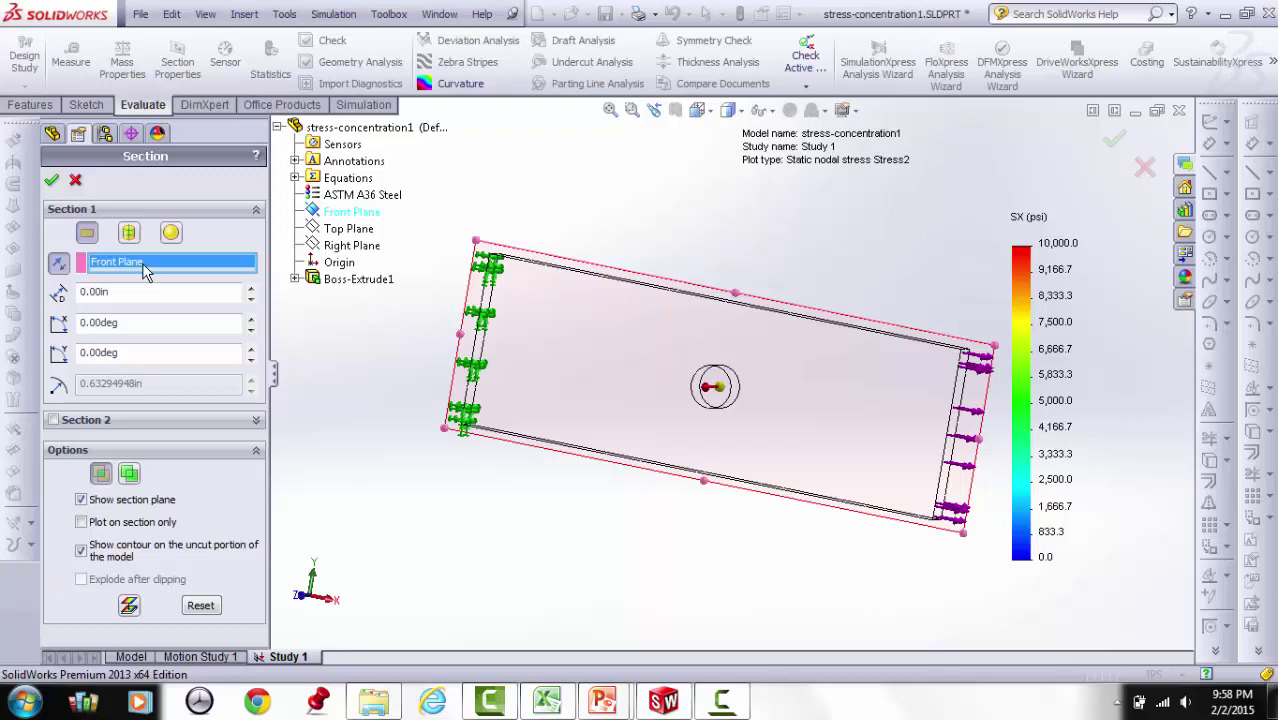
click(345, 246)
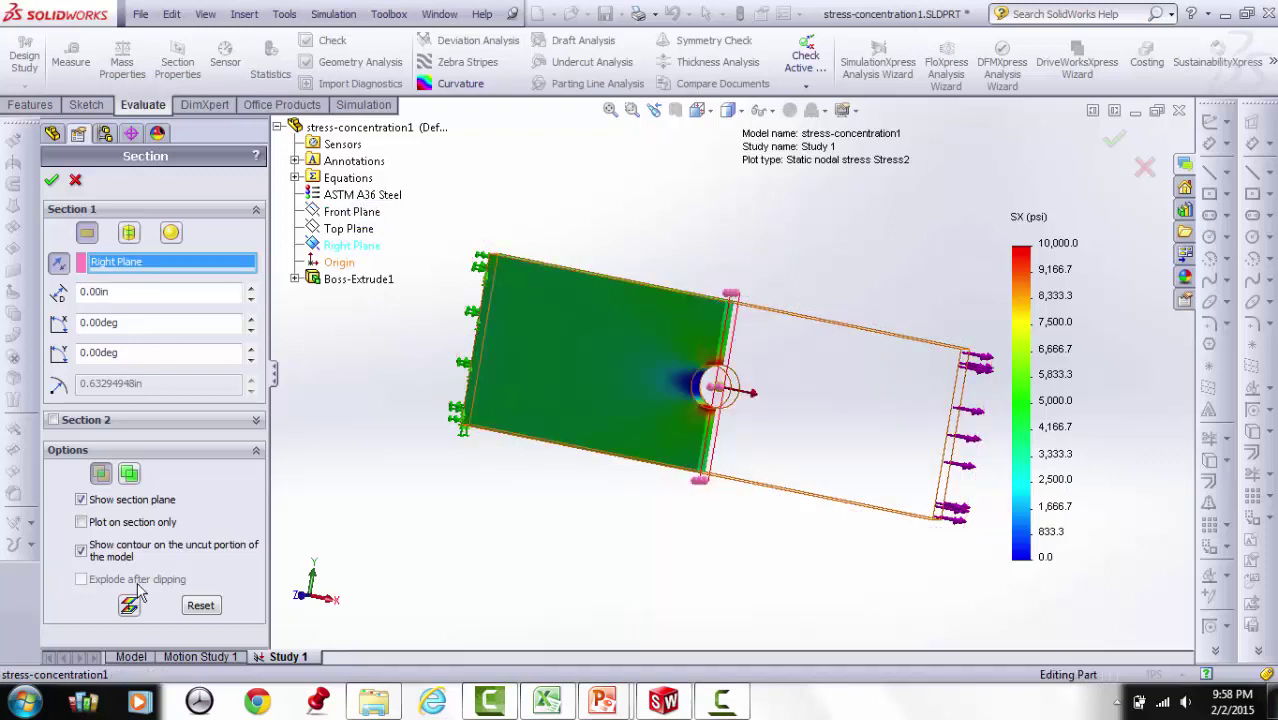
click(51, 180)
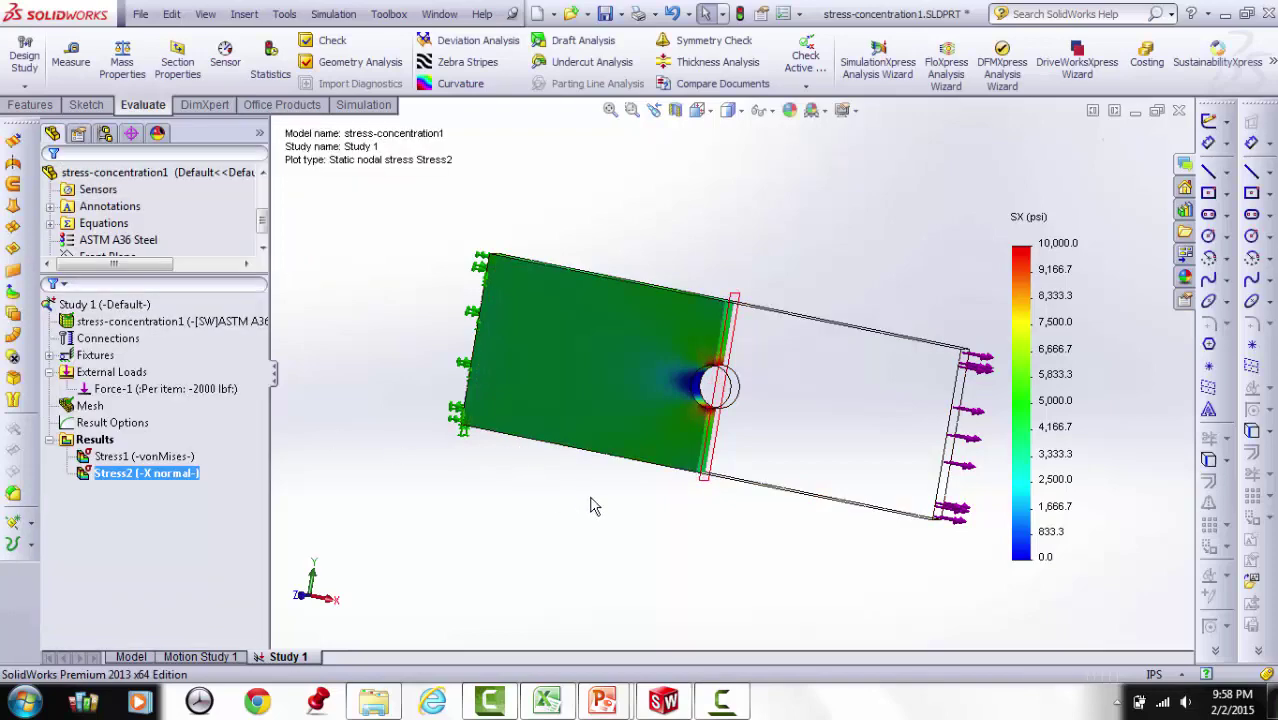
Probe the Stress2 plot at three points on the clipped section along the upper edge of the hole
right_click(631, 516)
click(700, 184)
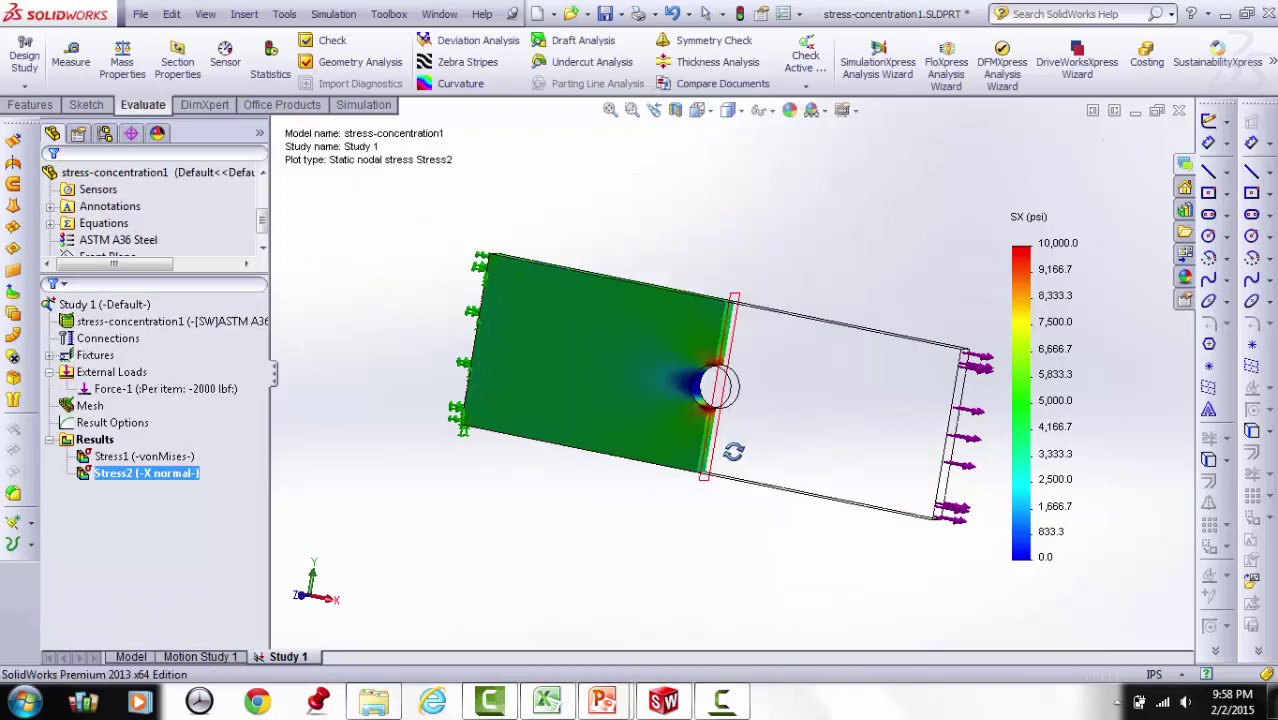
drag(733, 452, 736, 440)
scroll(757, 317, down, 5)
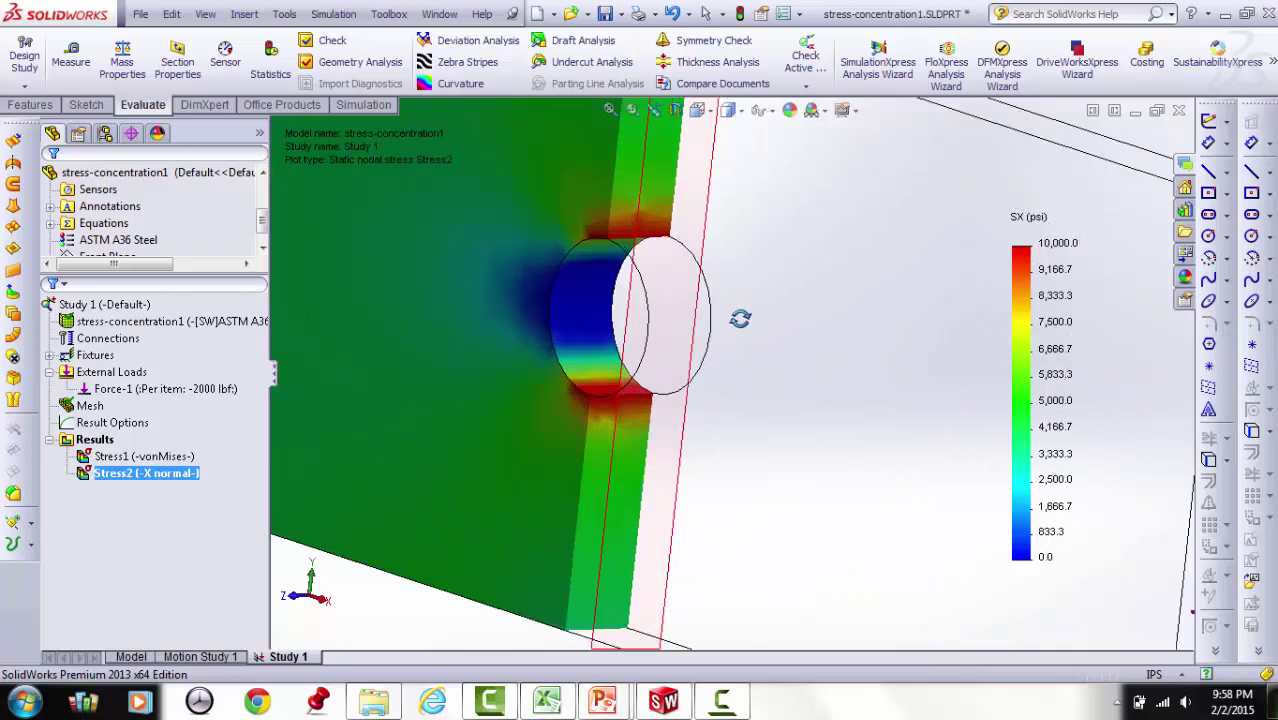
right_click(759, 432)
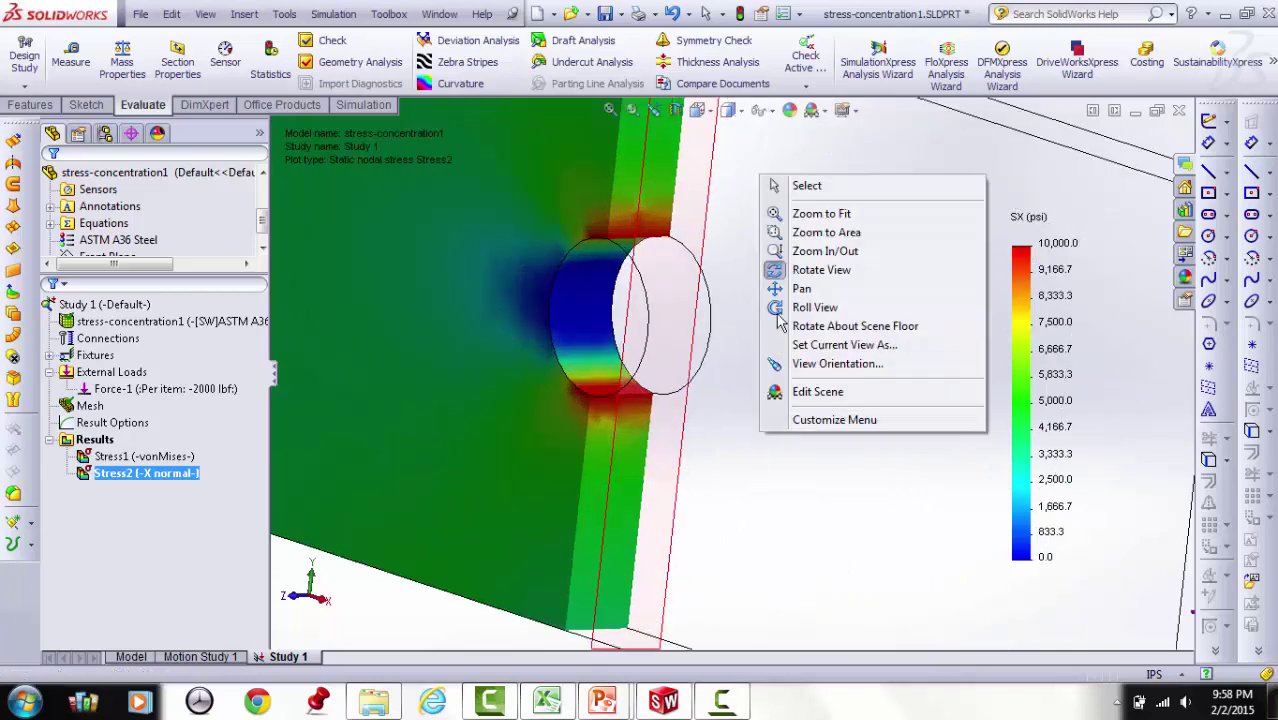
click(812, 270)
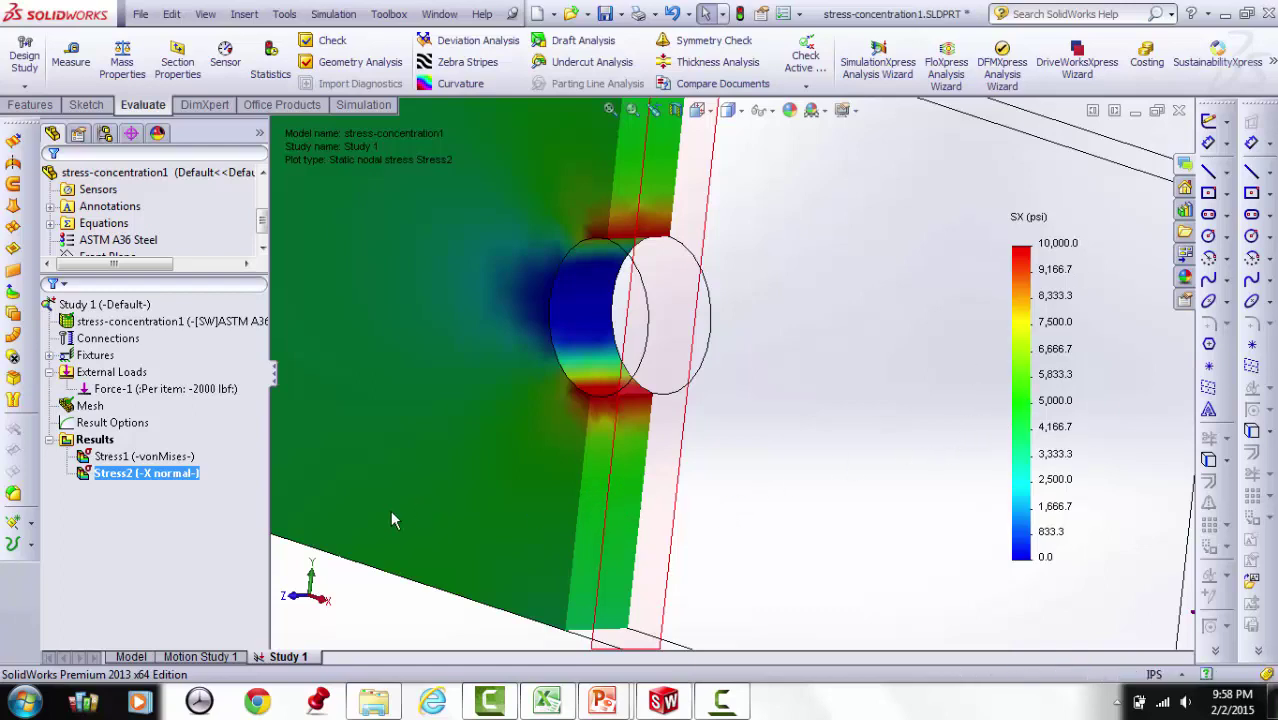
right_click(185, 487)
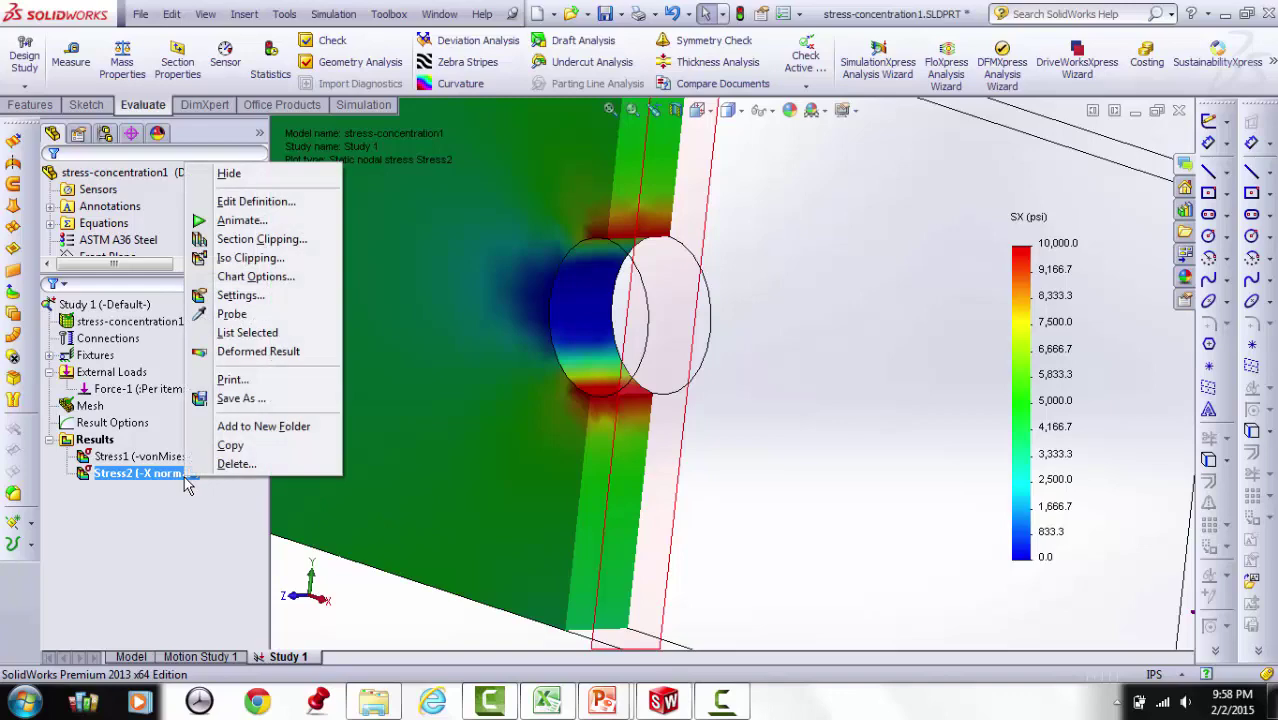
click(228, 316)
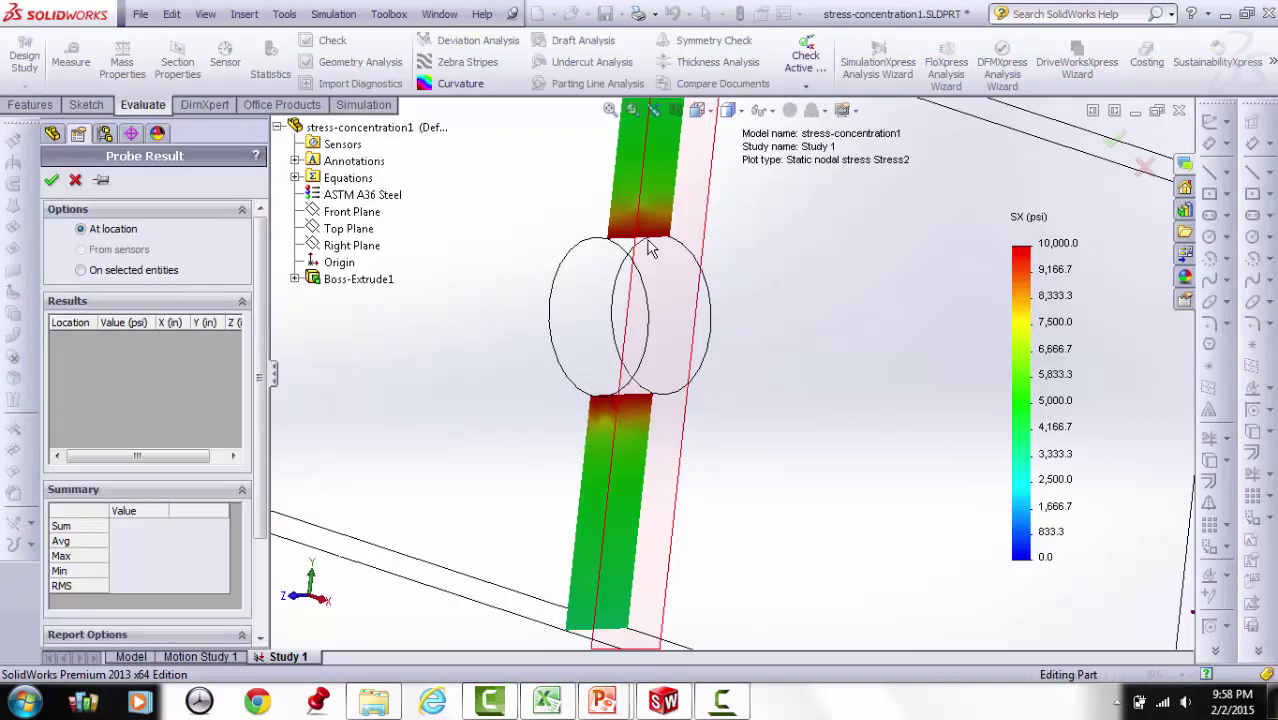
click(646, 238)
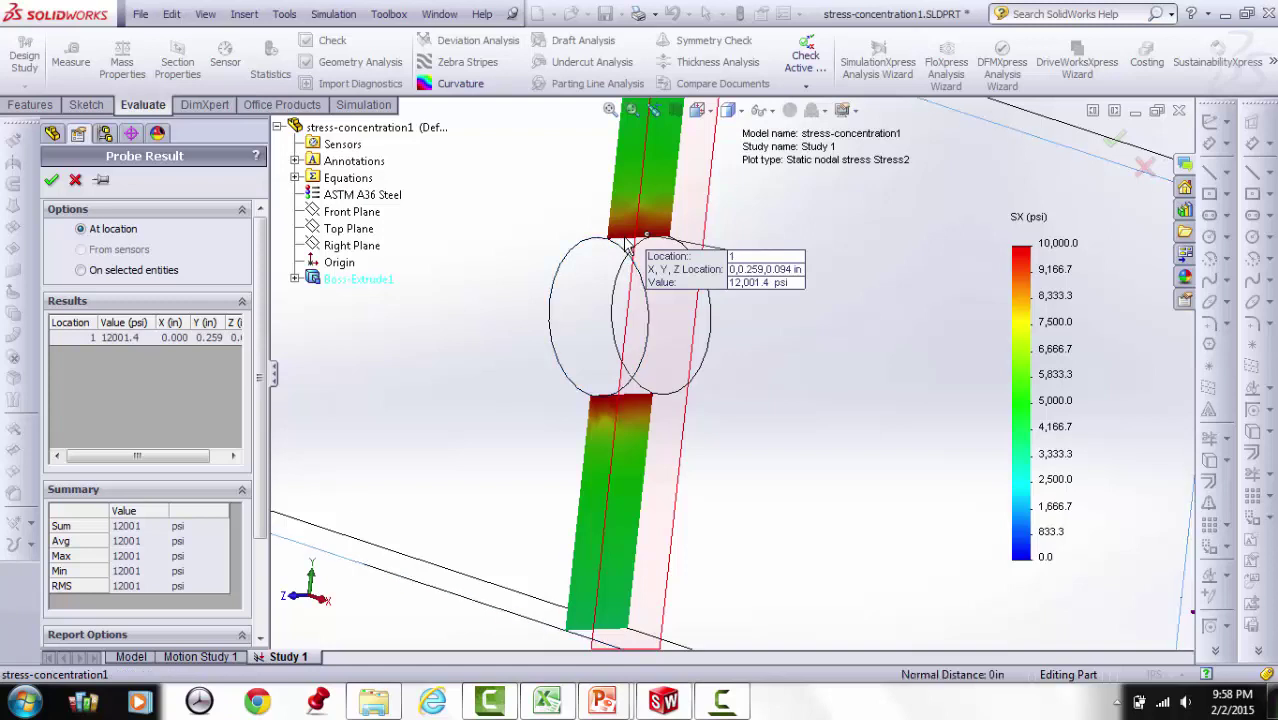
click(625, 240)
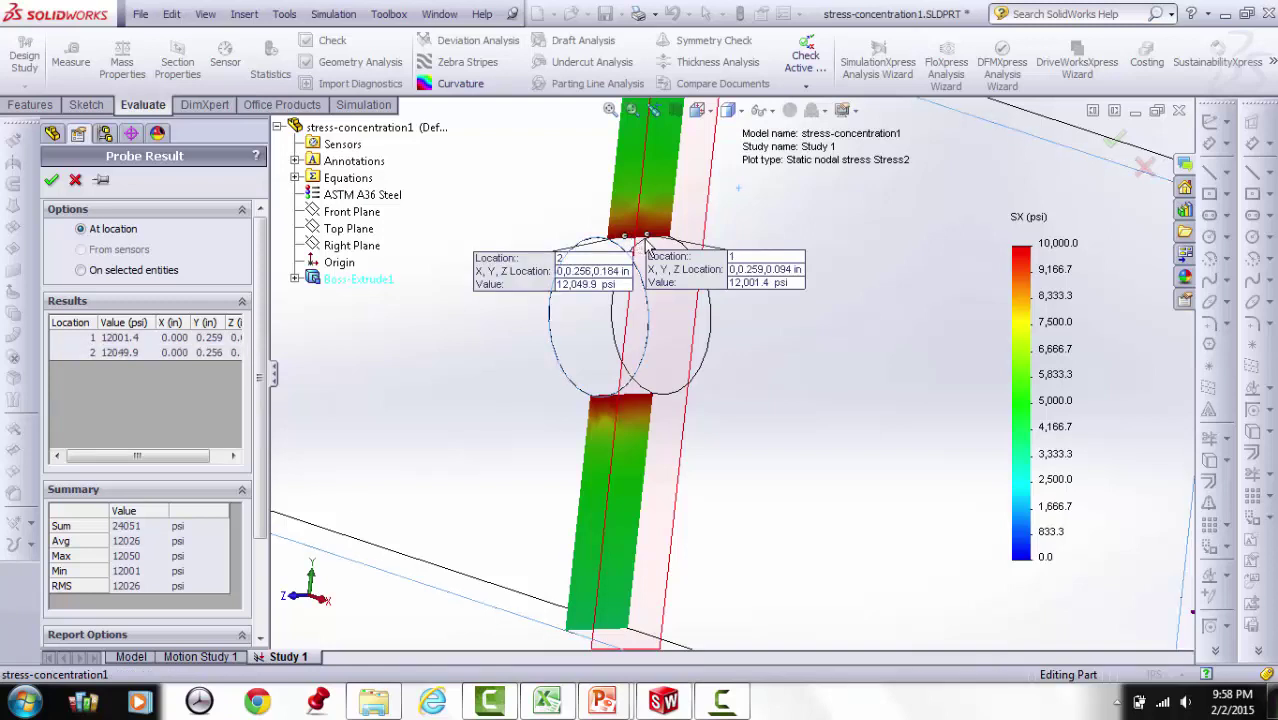
click(641, 241)
Probe three more points closer to the hole's upper edge on the clipped section for the peak X normal stress
drag(670, 283, 509, 145)
scroll(640, 252, down, 3)
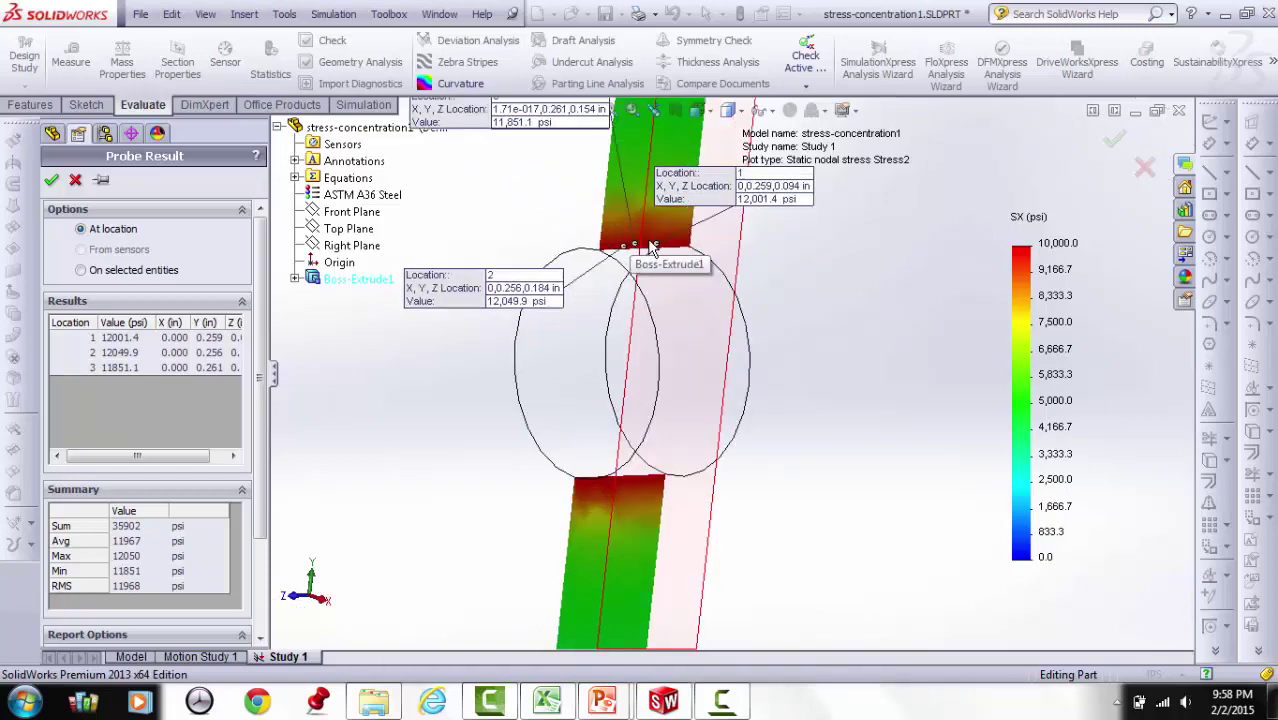
scroll(677, 268, down, 4)
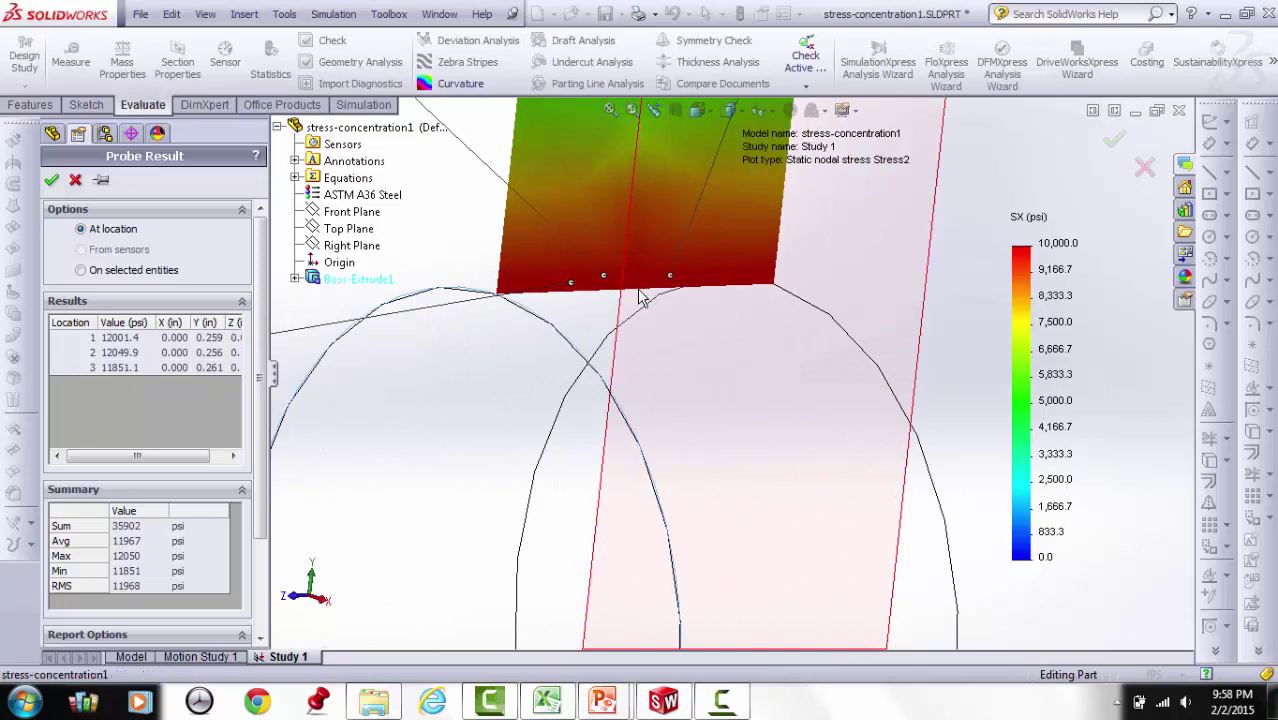
click(638, 287)
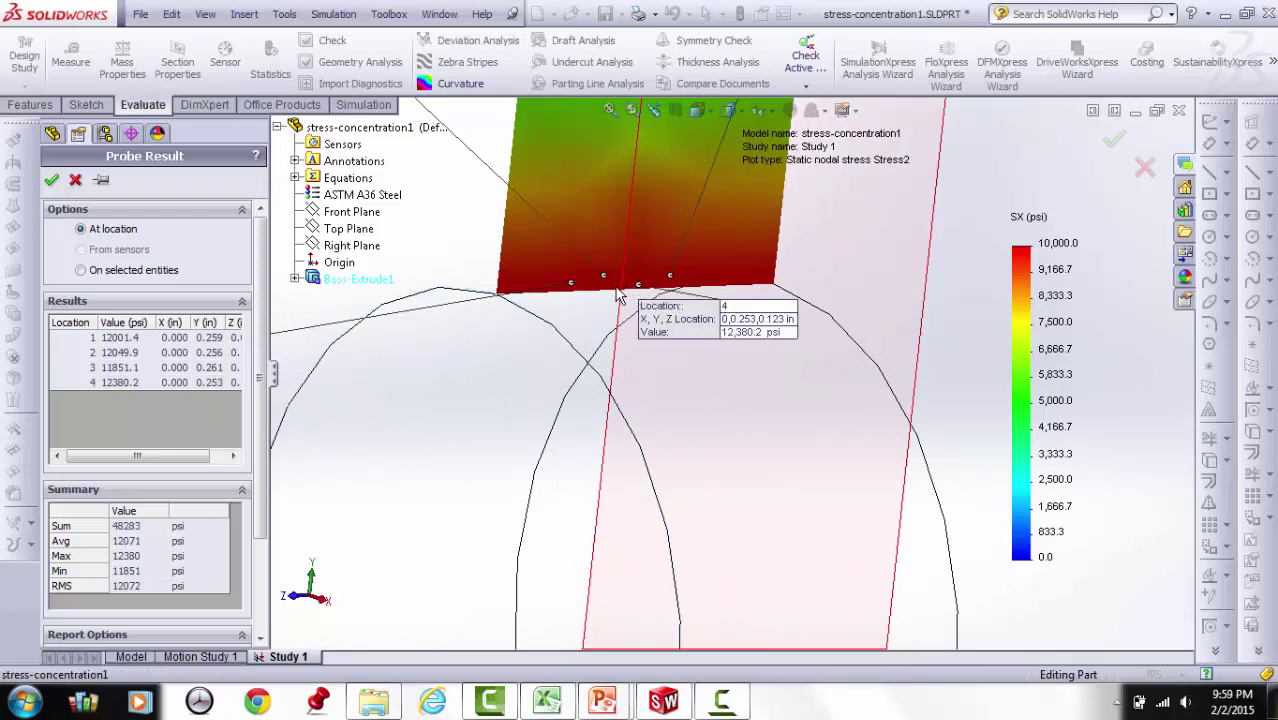
click(612, 287)
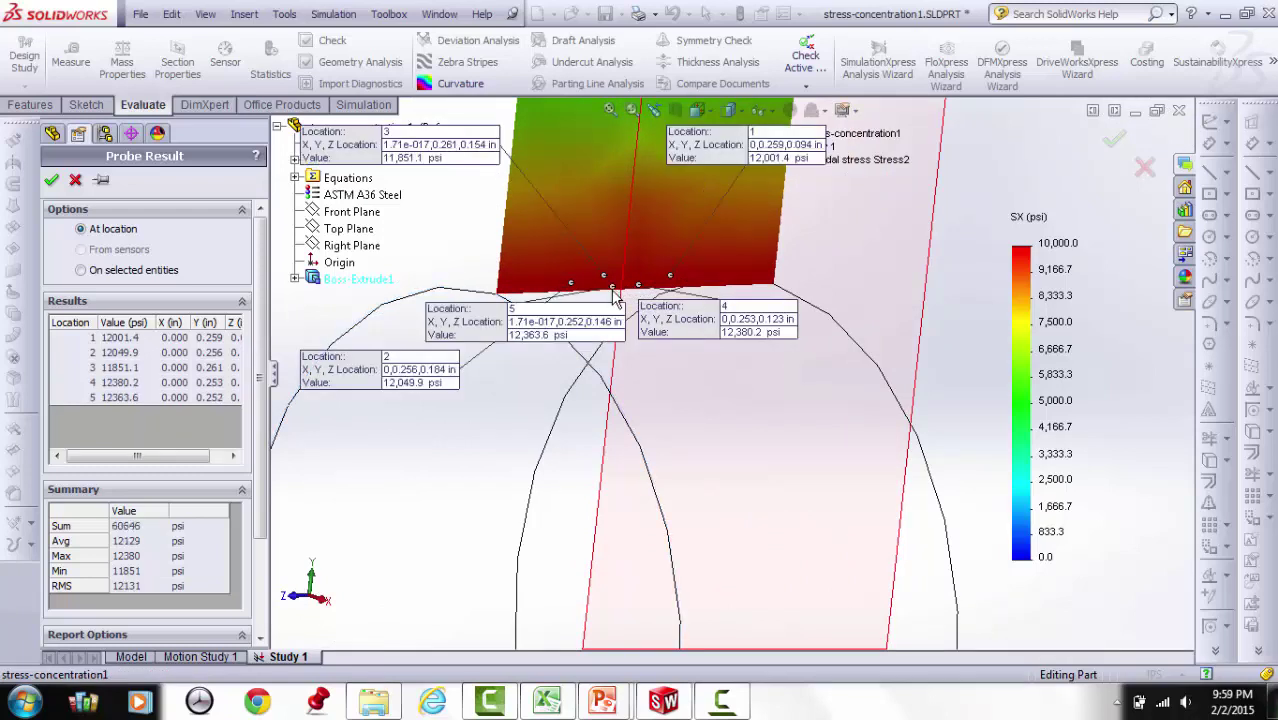
click(665, 287)
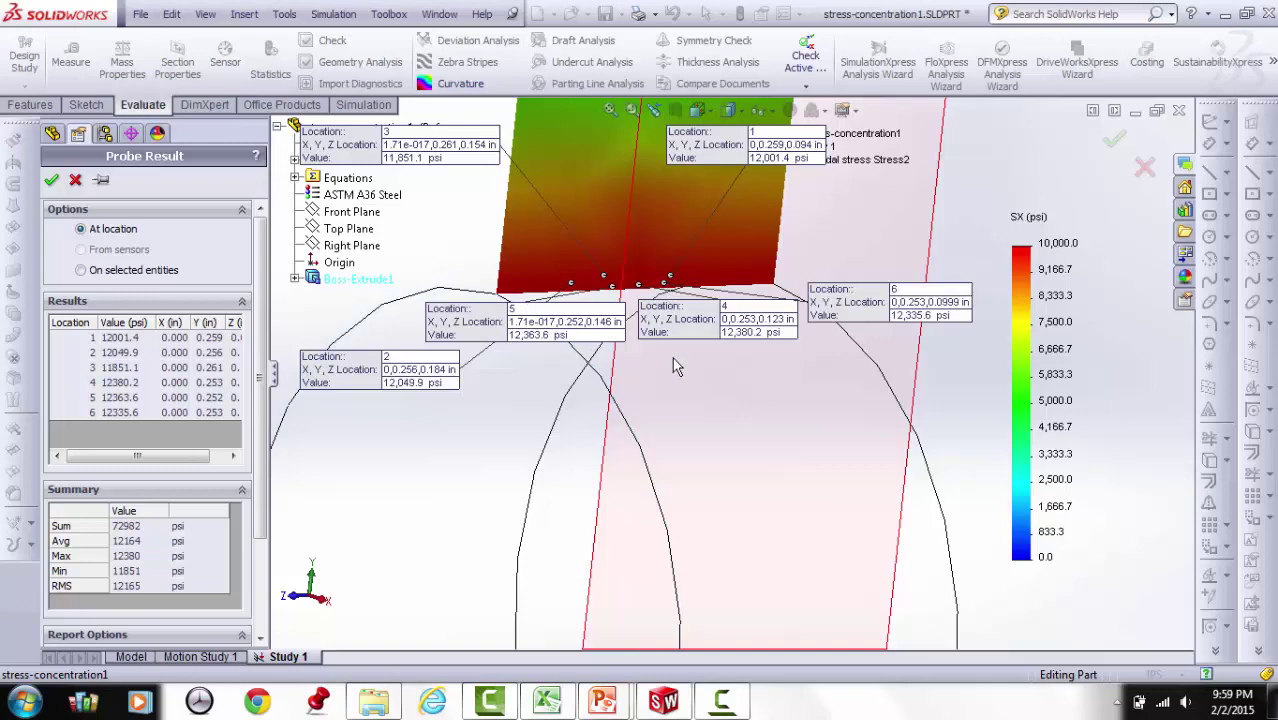
scroll(673, 360, up, 3)
scroll(675, 367, up, 1)
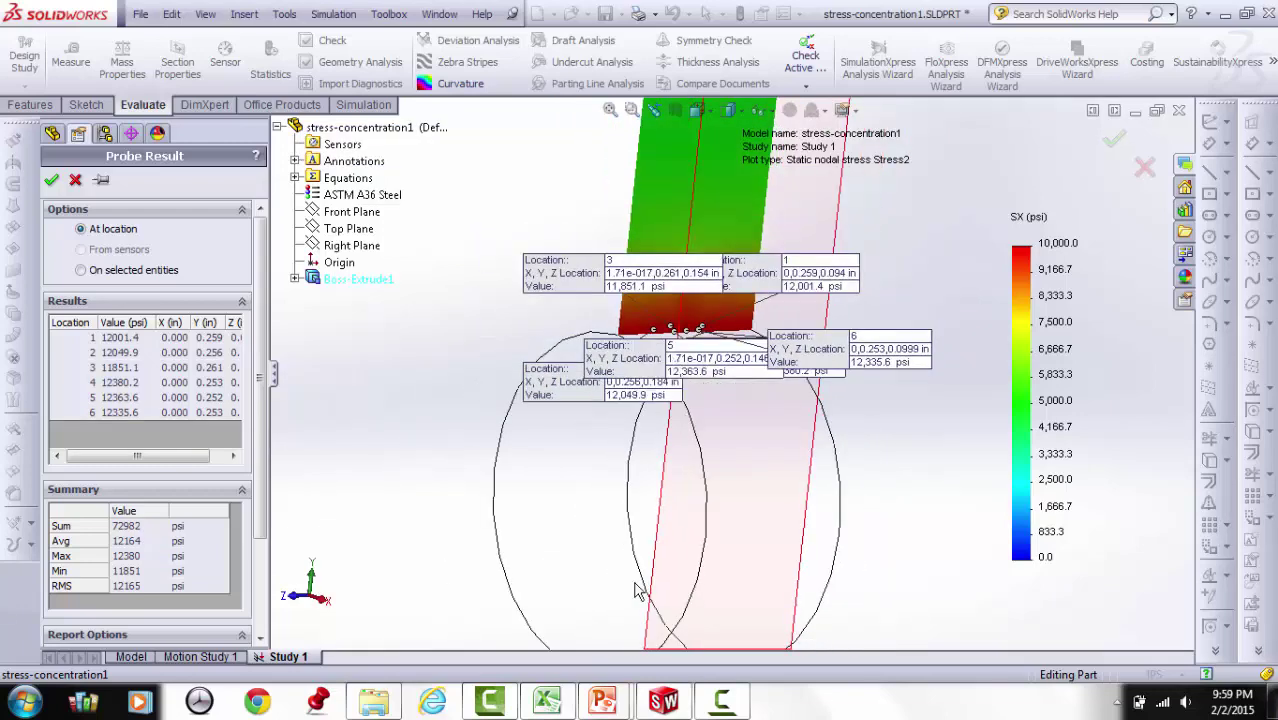
In the Excel sheet, enter 12400 as the Solid Works sig-x stress in J10 and check the relative error in K10
click(548, 703)
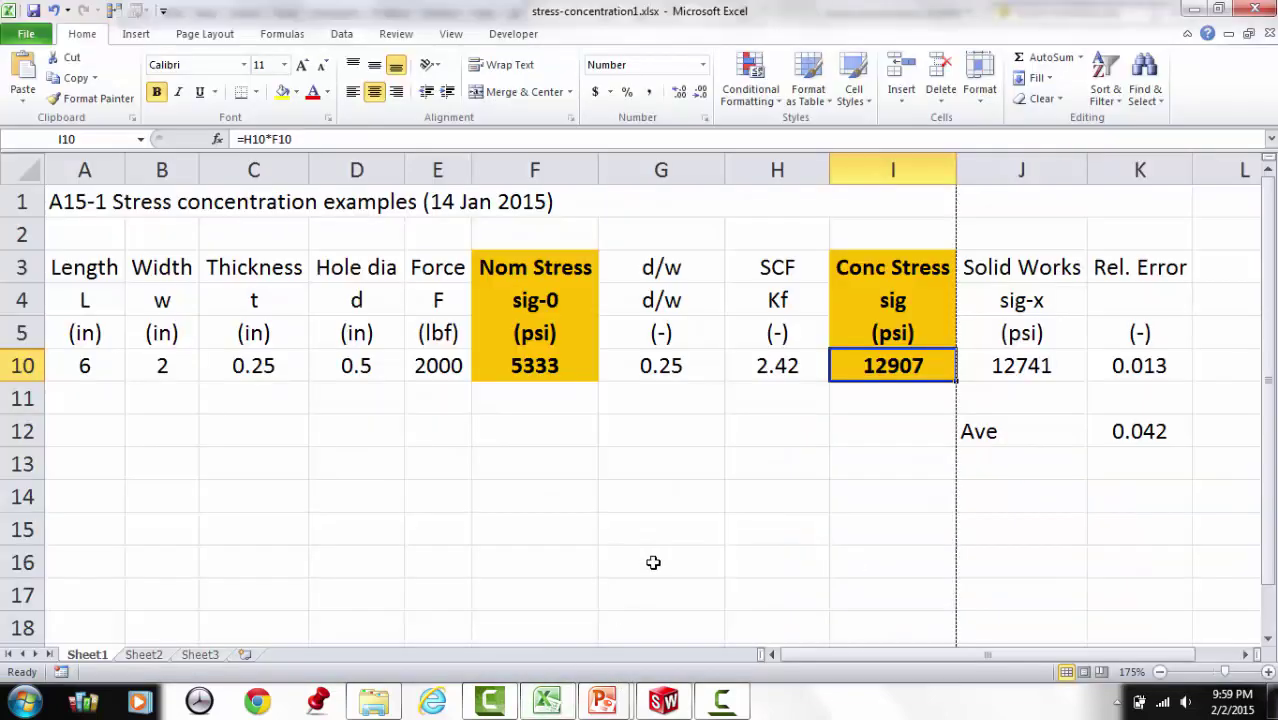
key(Right)
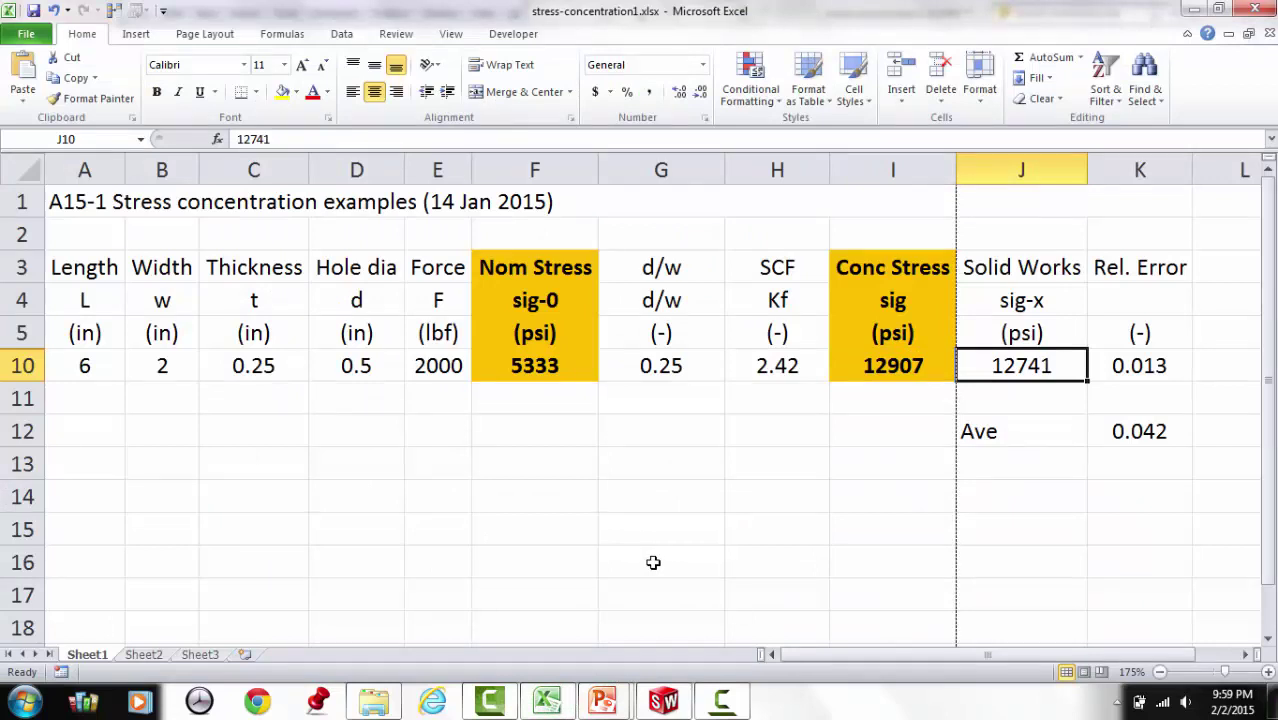
text(12400)
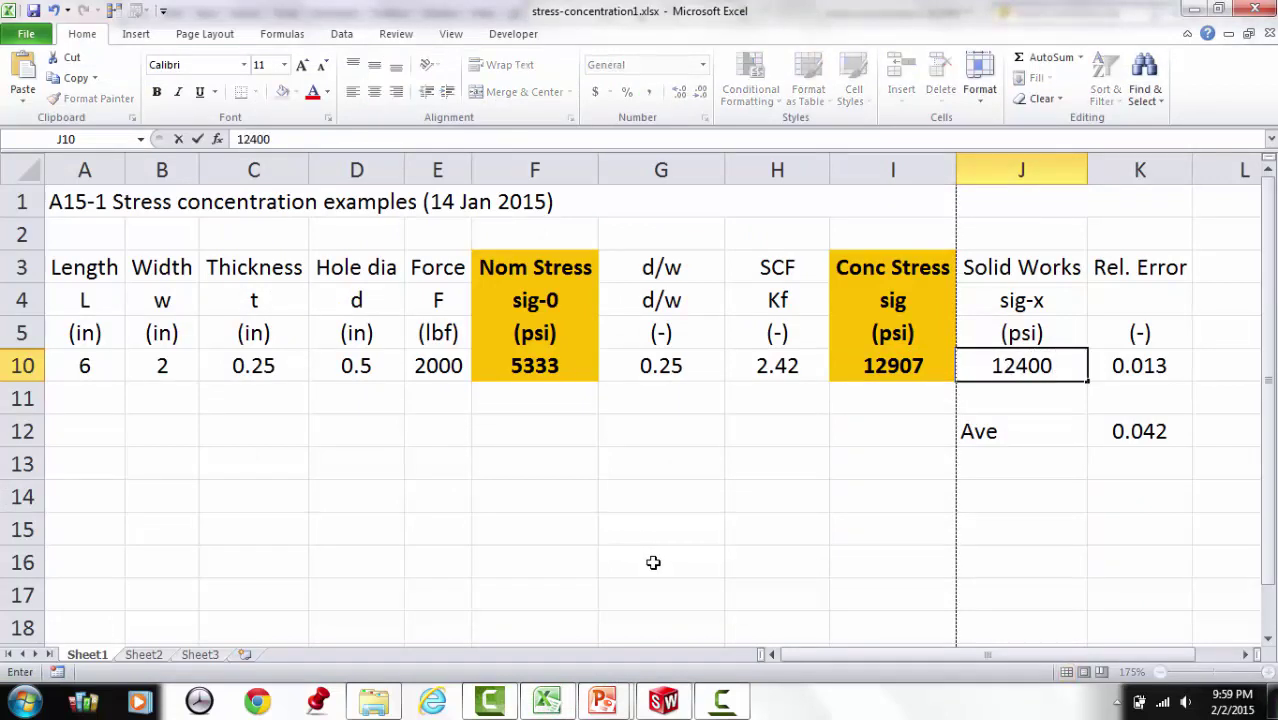
key(Return)
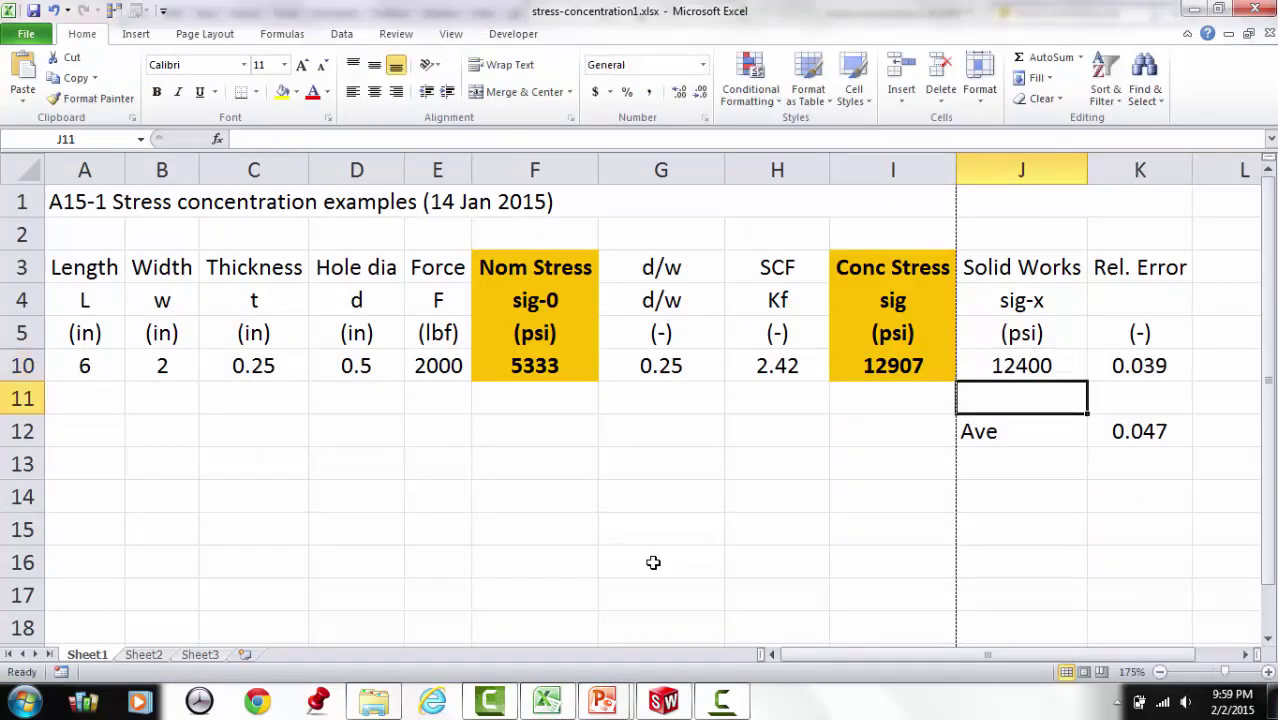
key(Up)
key(Right)
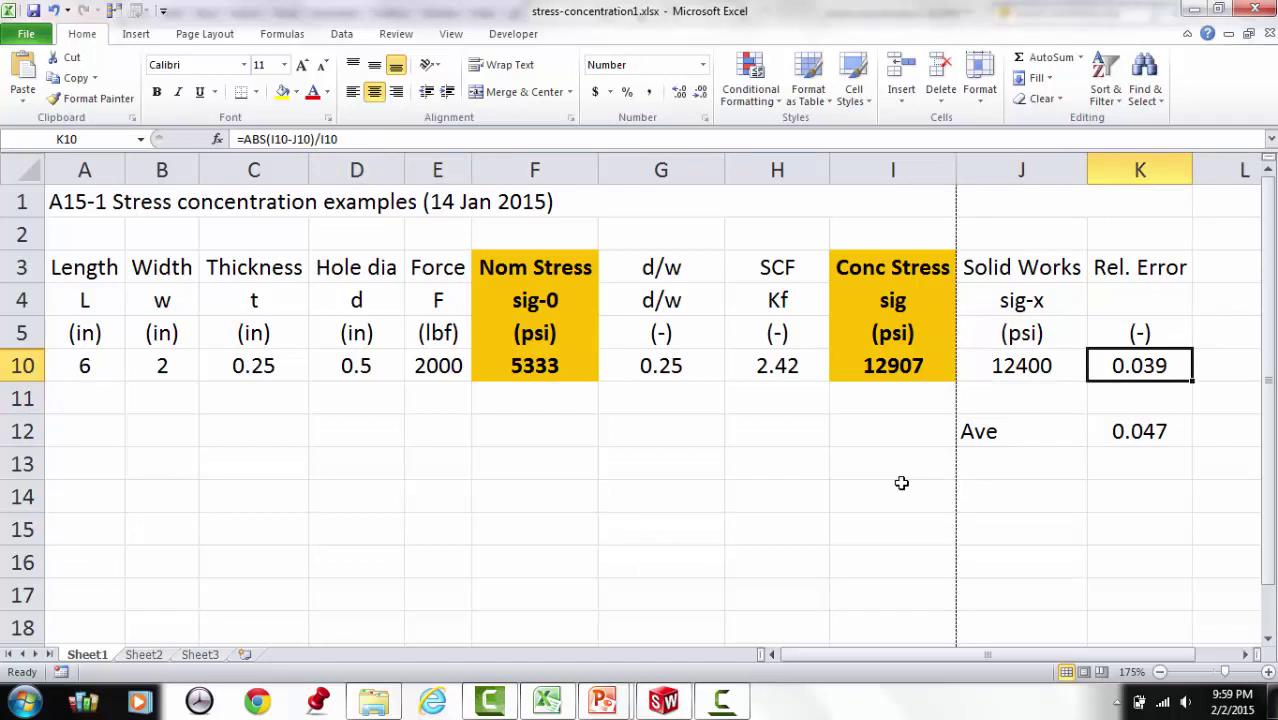
Switch back to SolidWorks and clear all probed locations from the results list
click(660, 703)
middle_drag(674, 500, 701, 549)
scroll(701, 540, down, 2)
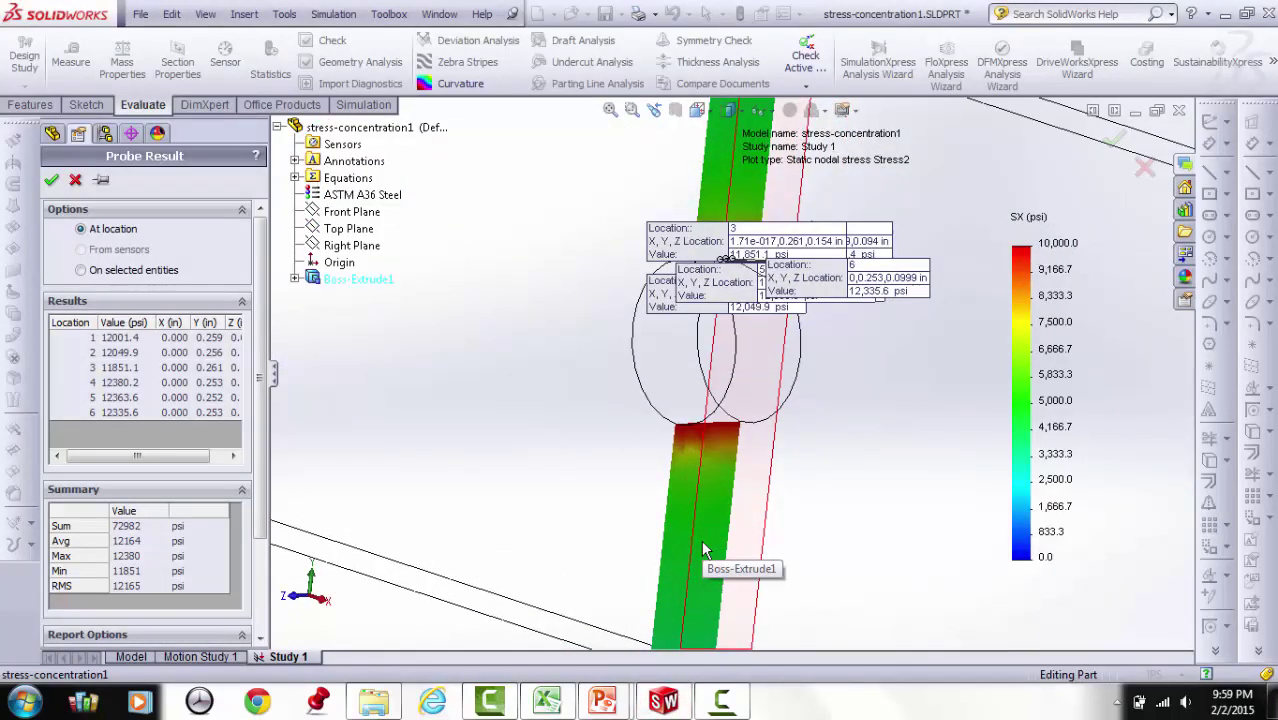
click(140, 369)
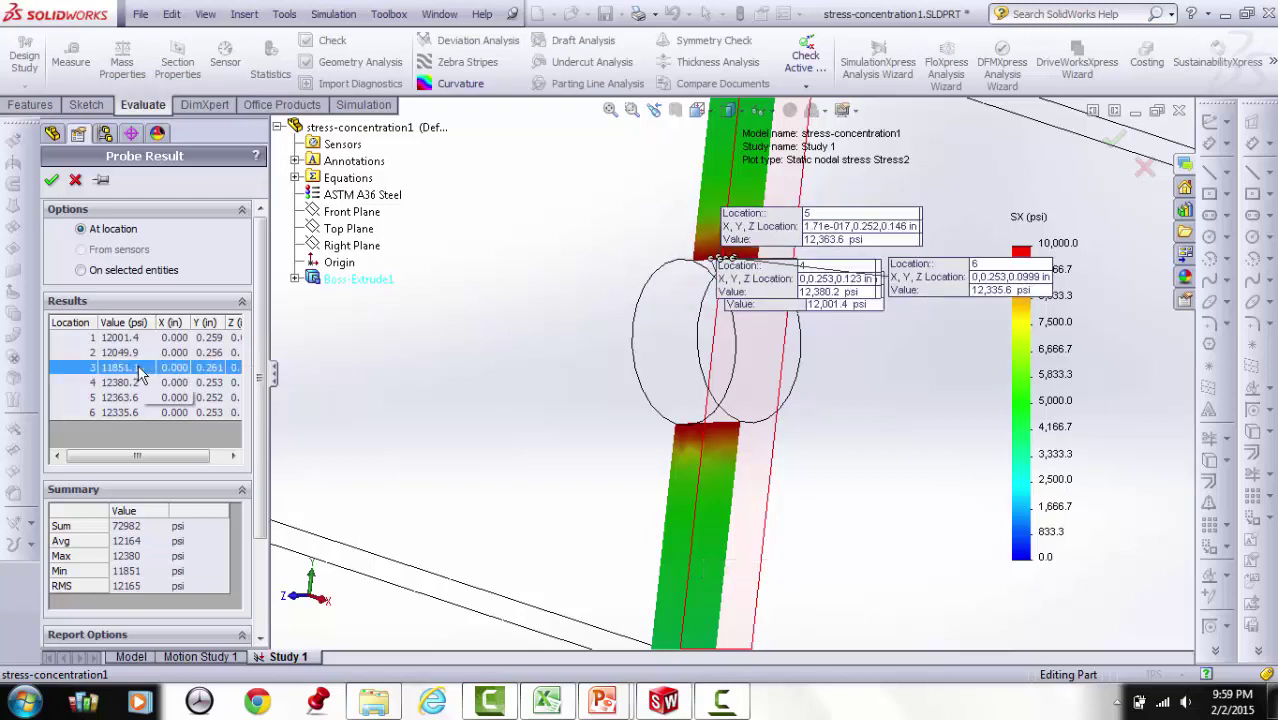
right_click(140, 372)
click(180, 377)
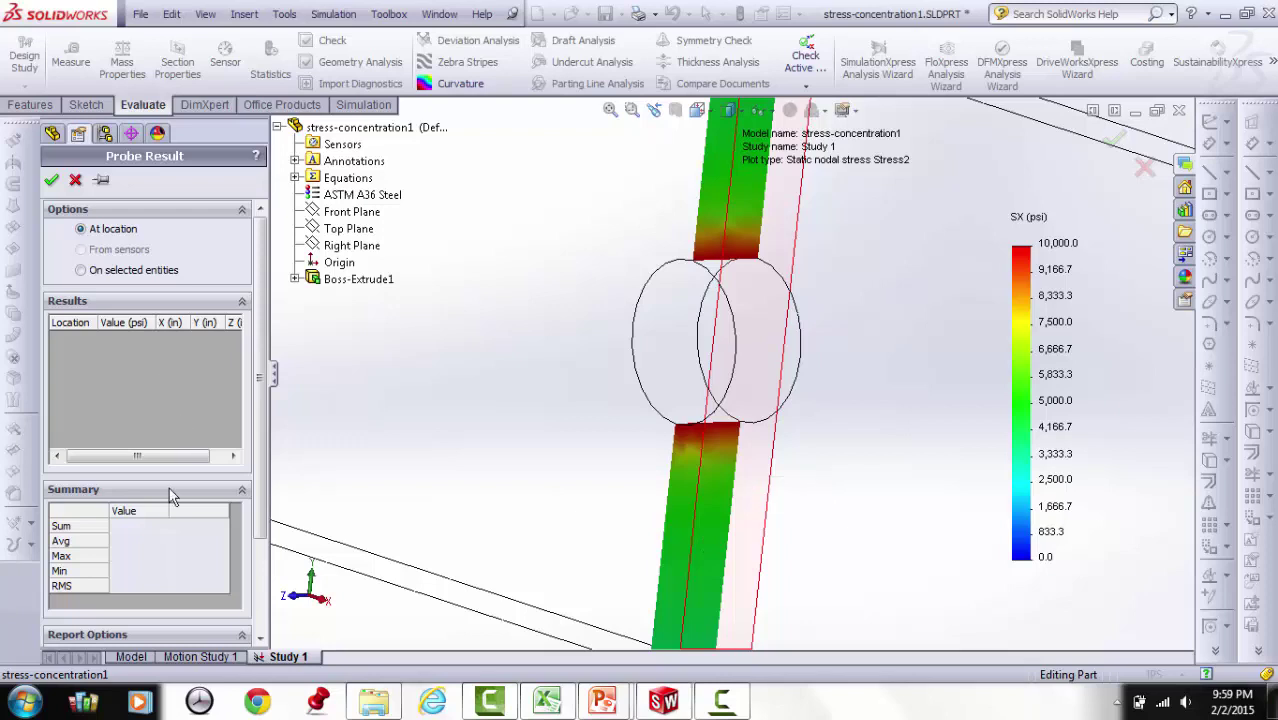
Probe four points on the section well below the hole and compare them with the nominal stress in the Excel sheet
click(704, 514)
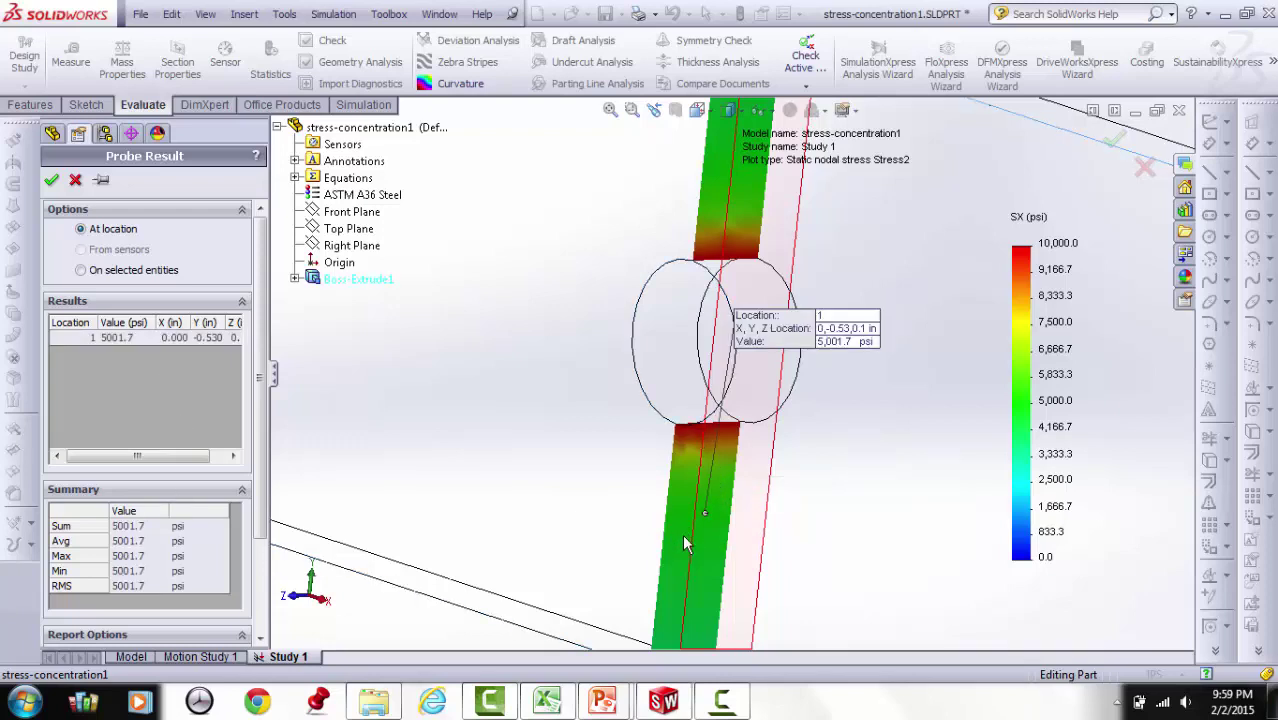
click(707, 542)
click(676, 512)
click(676, 541)
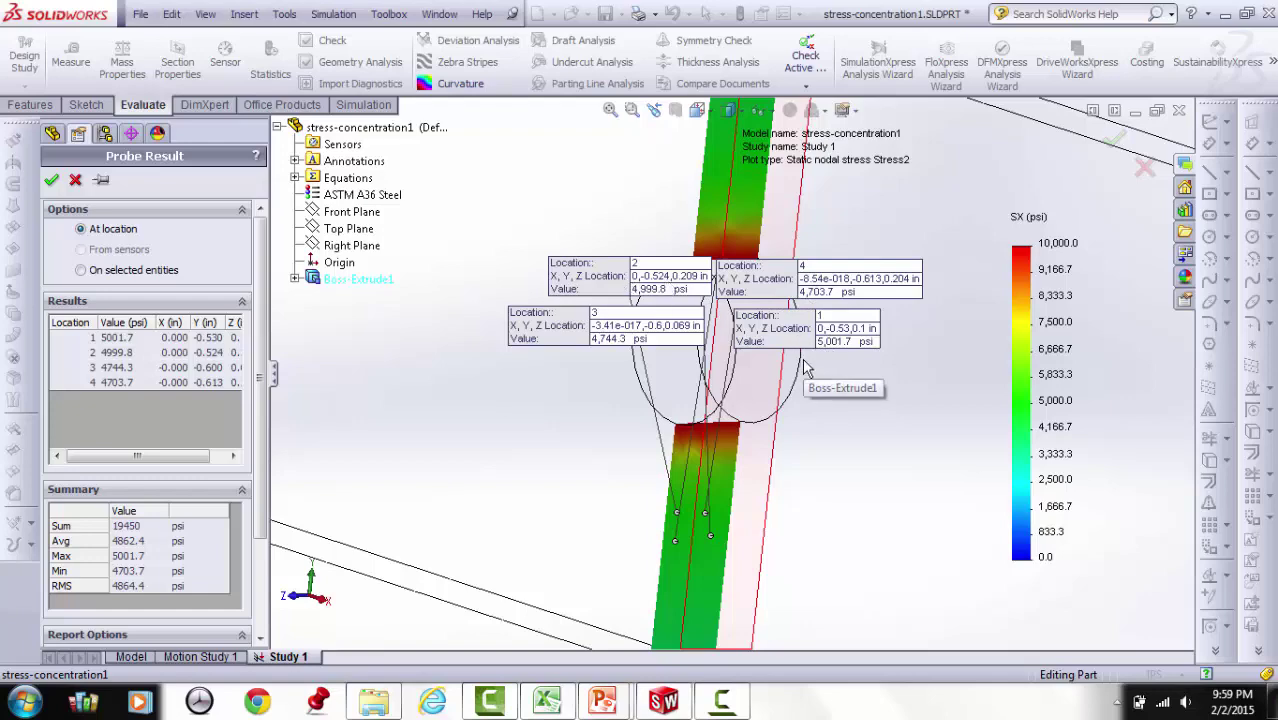
click(527, 700)
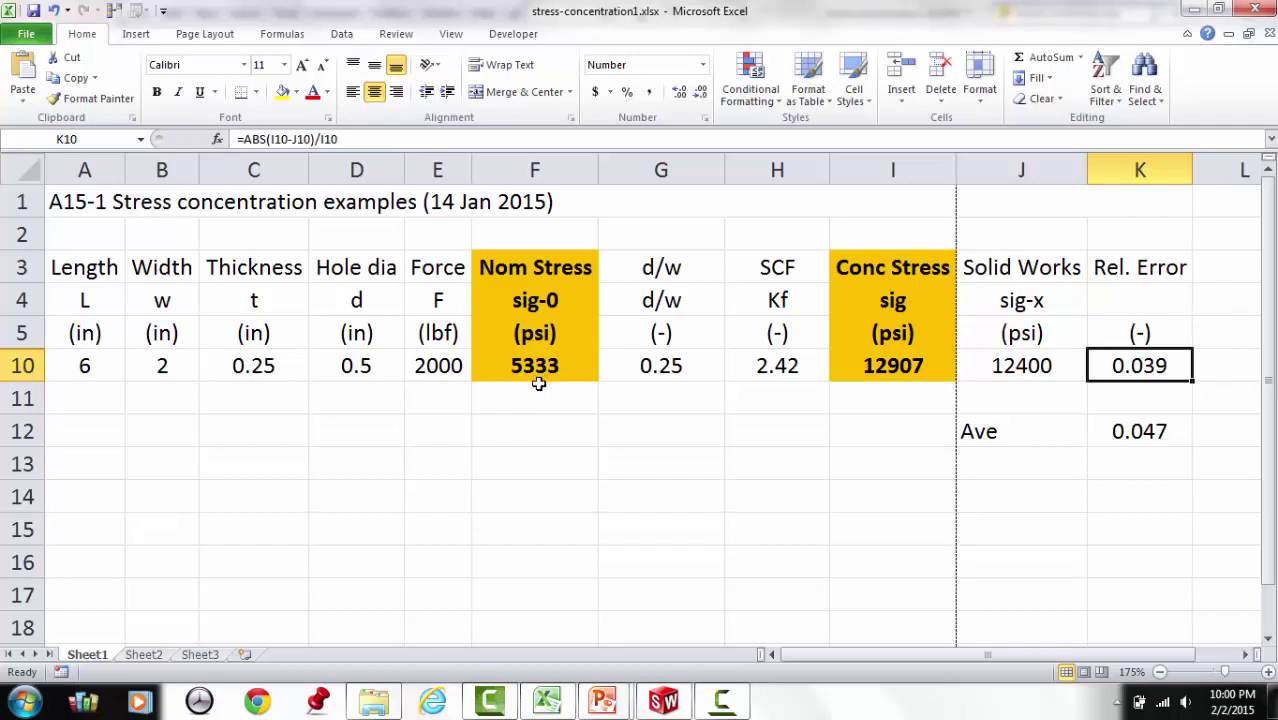
Return to SolidWorks, close the stress probe, and switch to the PowerPoint presentation
click(663, 700)
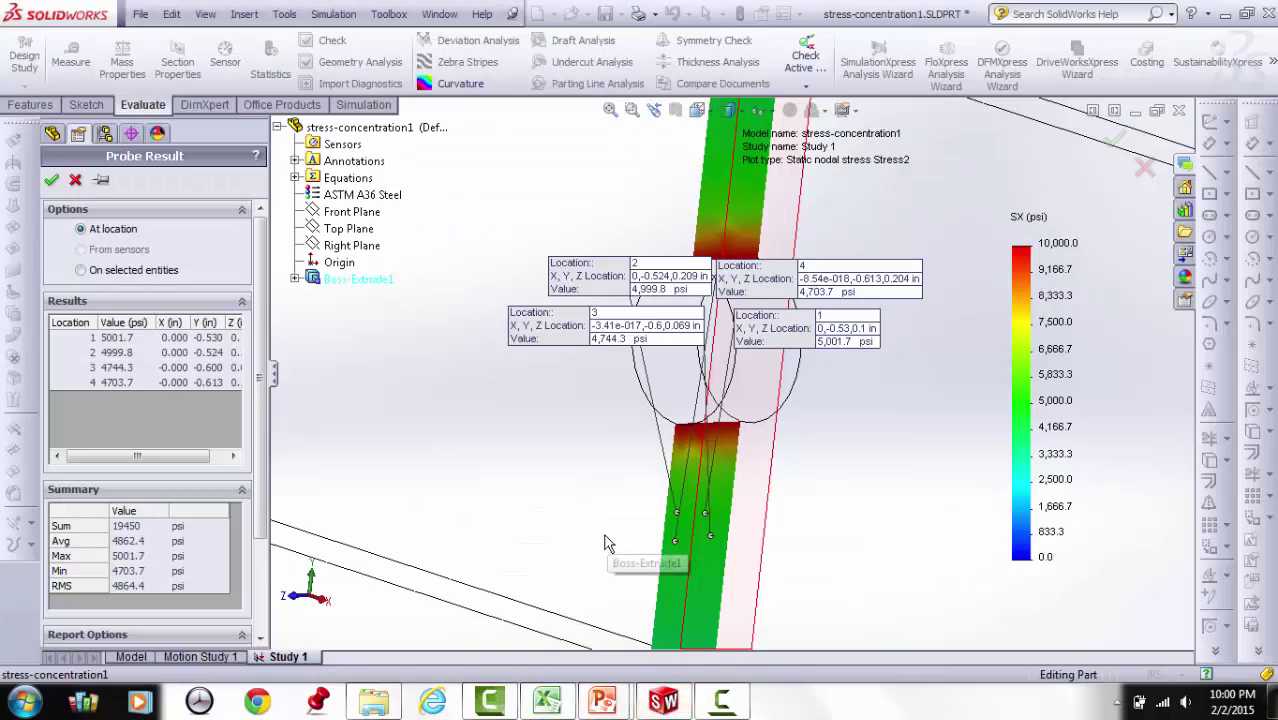
key(f)
click(76, 181)
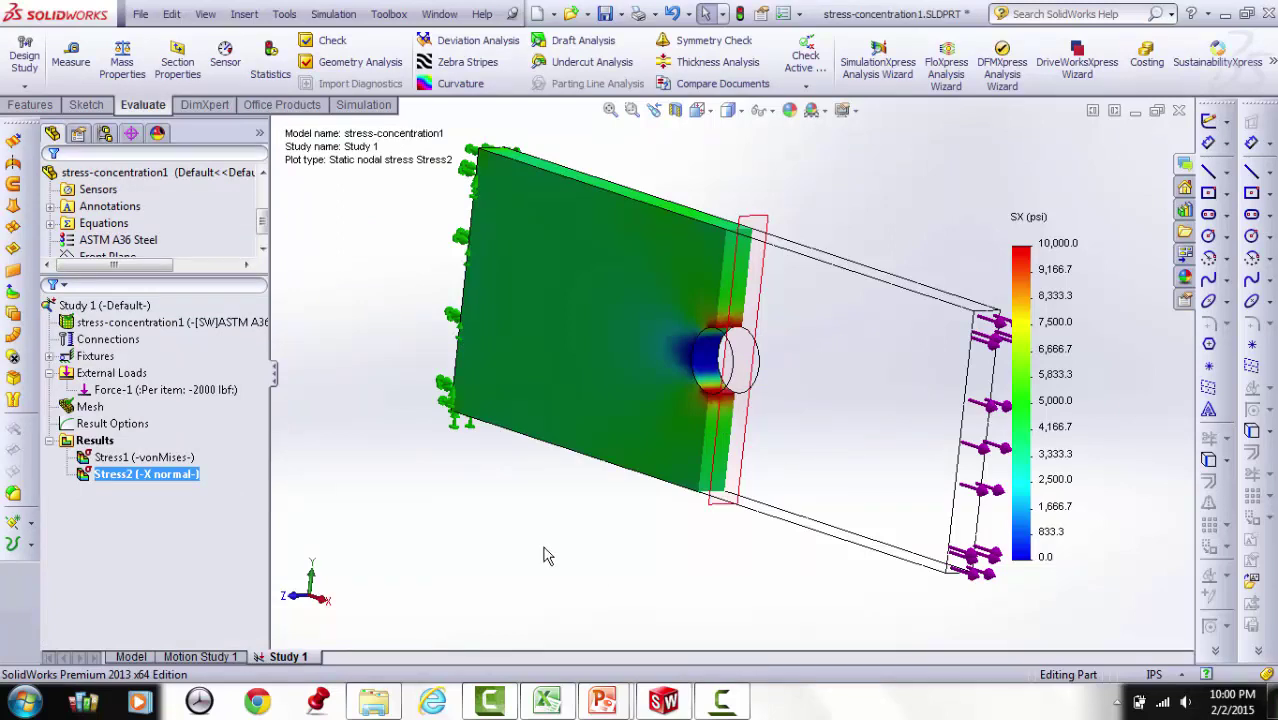
click(606, 700)
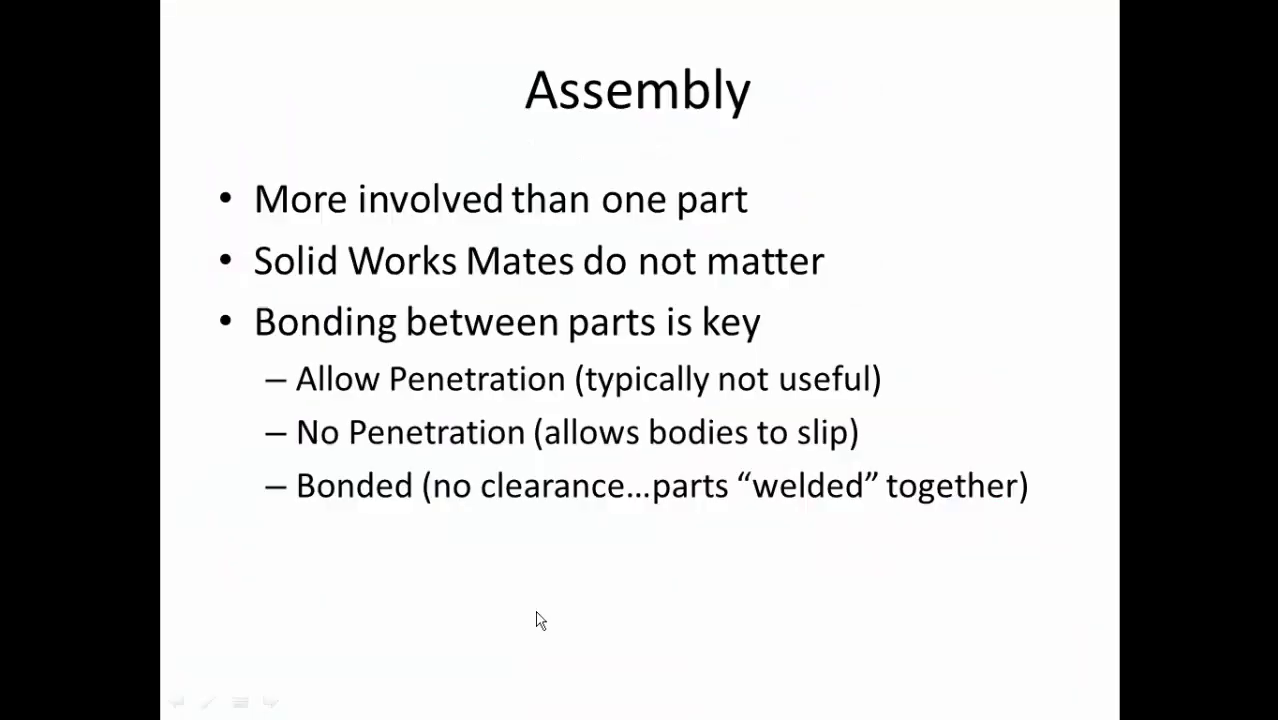